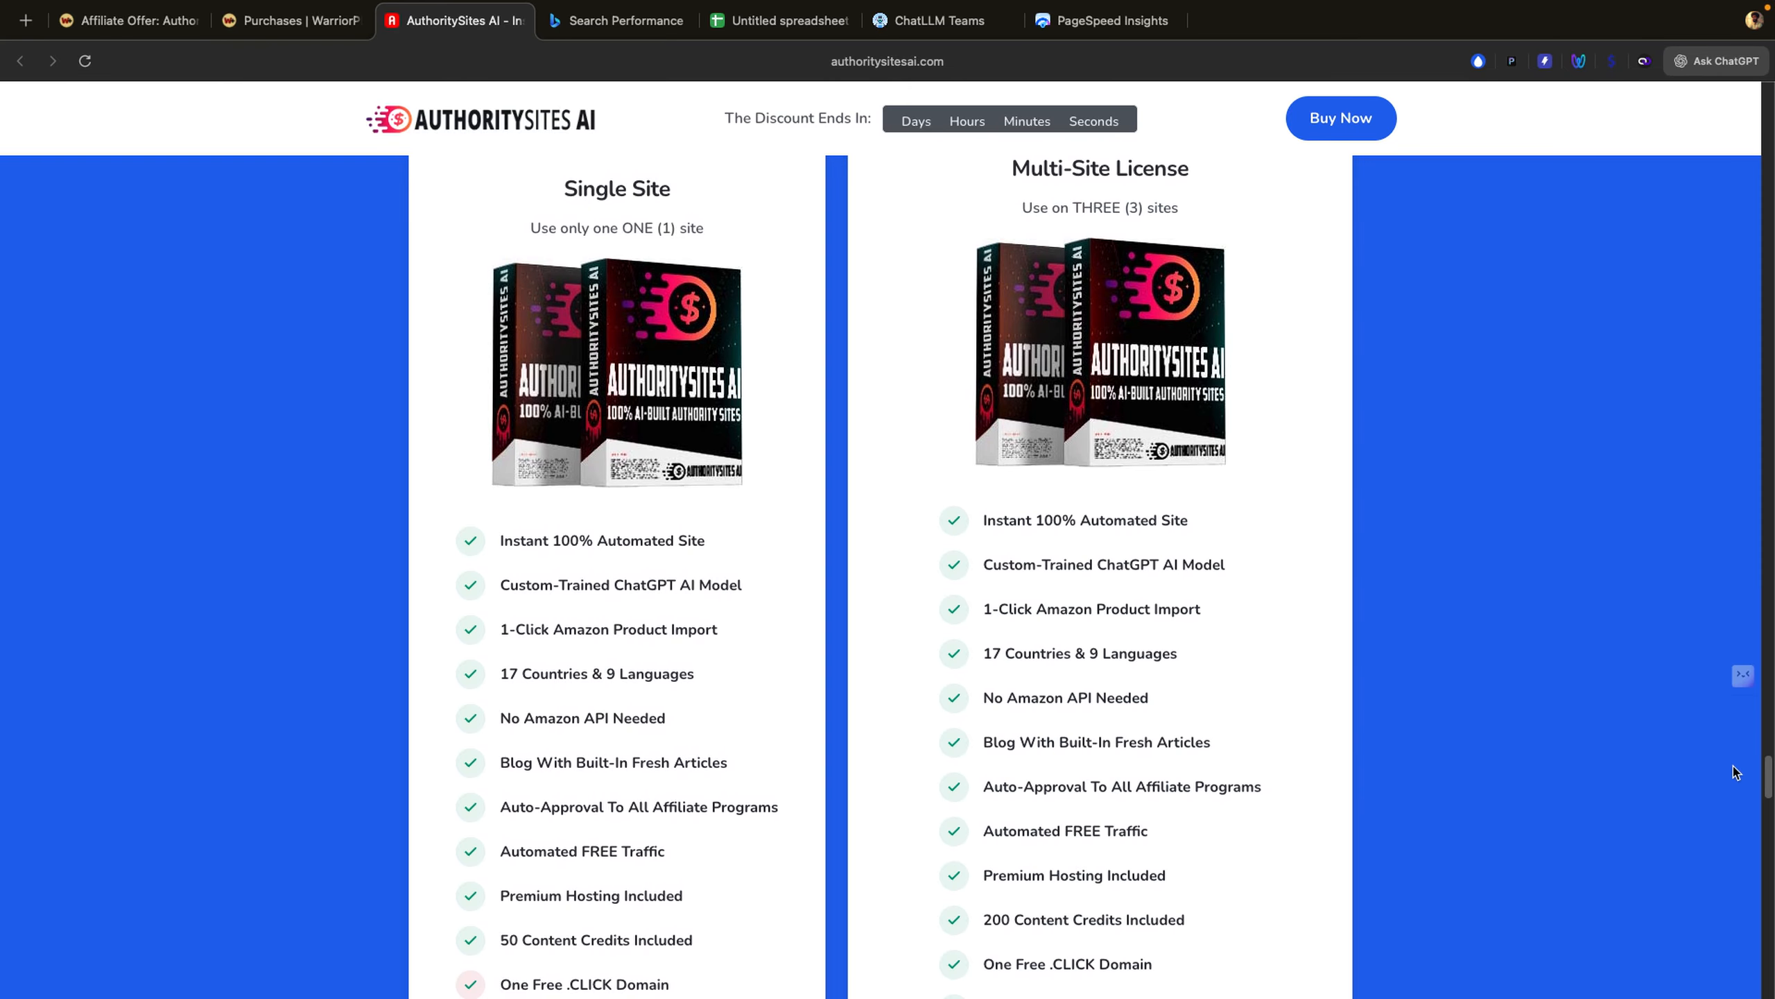
Step: Expand the FAQ answer about whether there is a developer's license
{"action": "left_click_drag", "start_coordinate": [1770, 770], "coordinate": [1743, 875]}
{"action": "left_click", "coordinate": [1180, 870]}
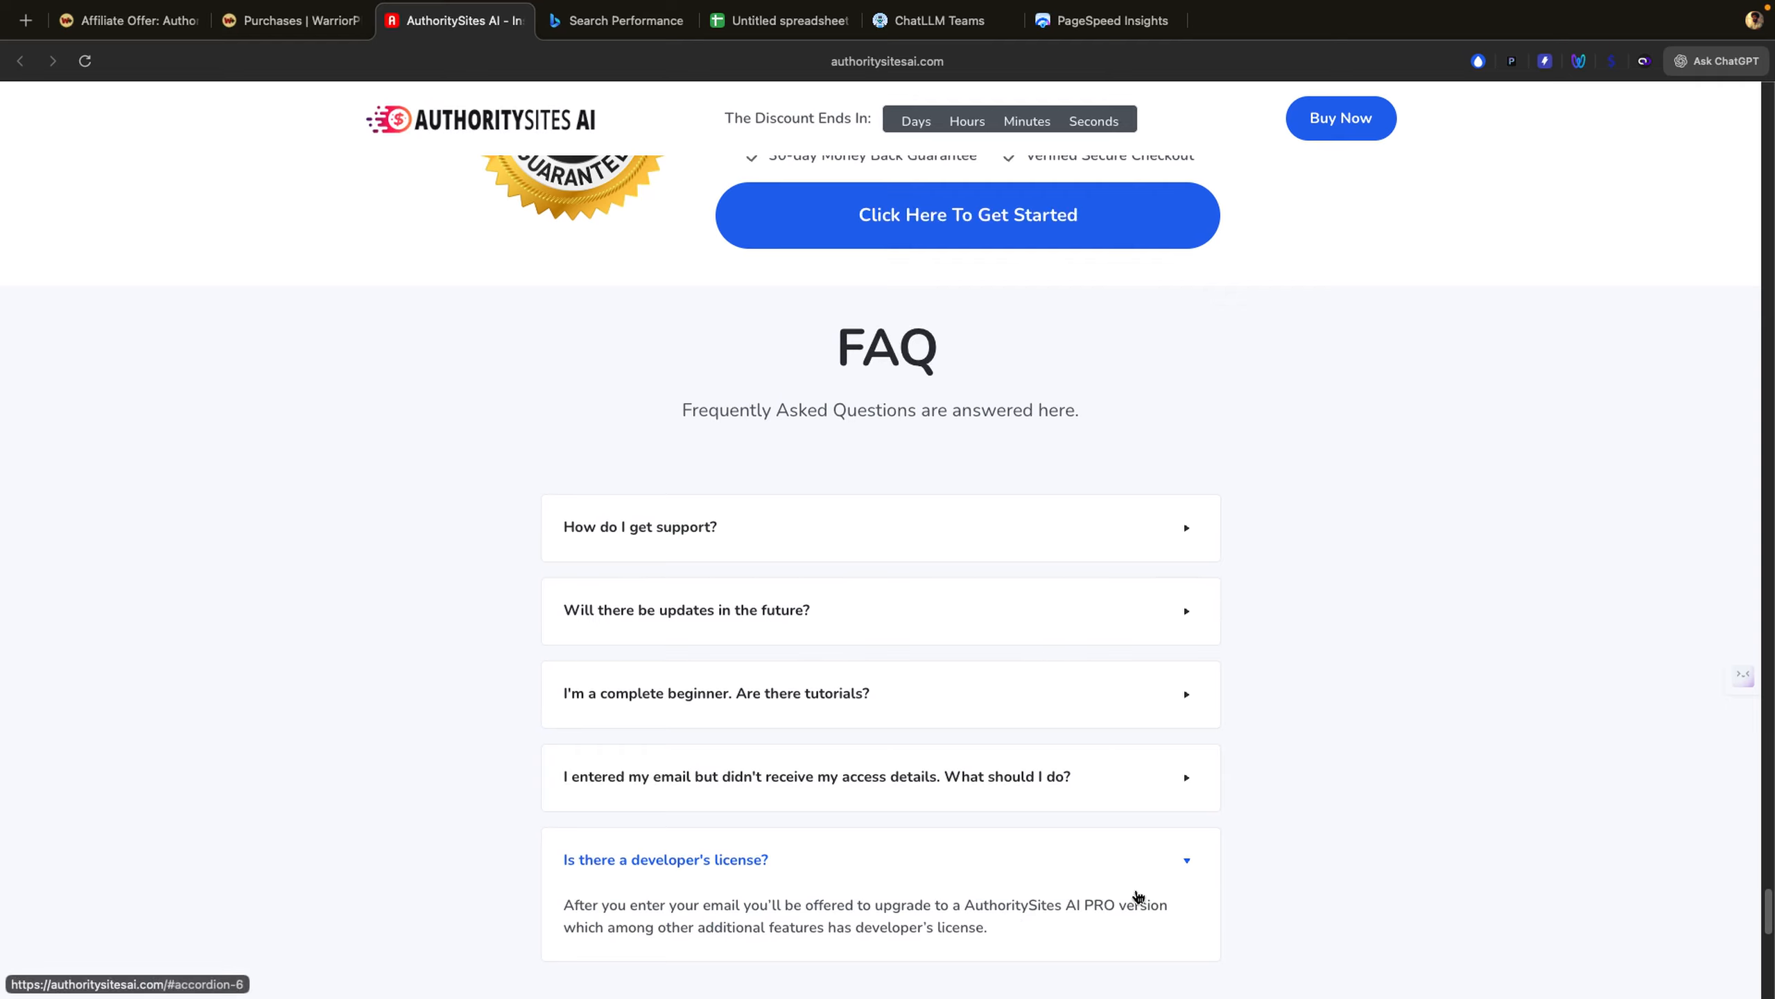
{"action": "scroll", "coordinate": [1117, 894], "scroll_direction": "up", "scroll_amount": 15}
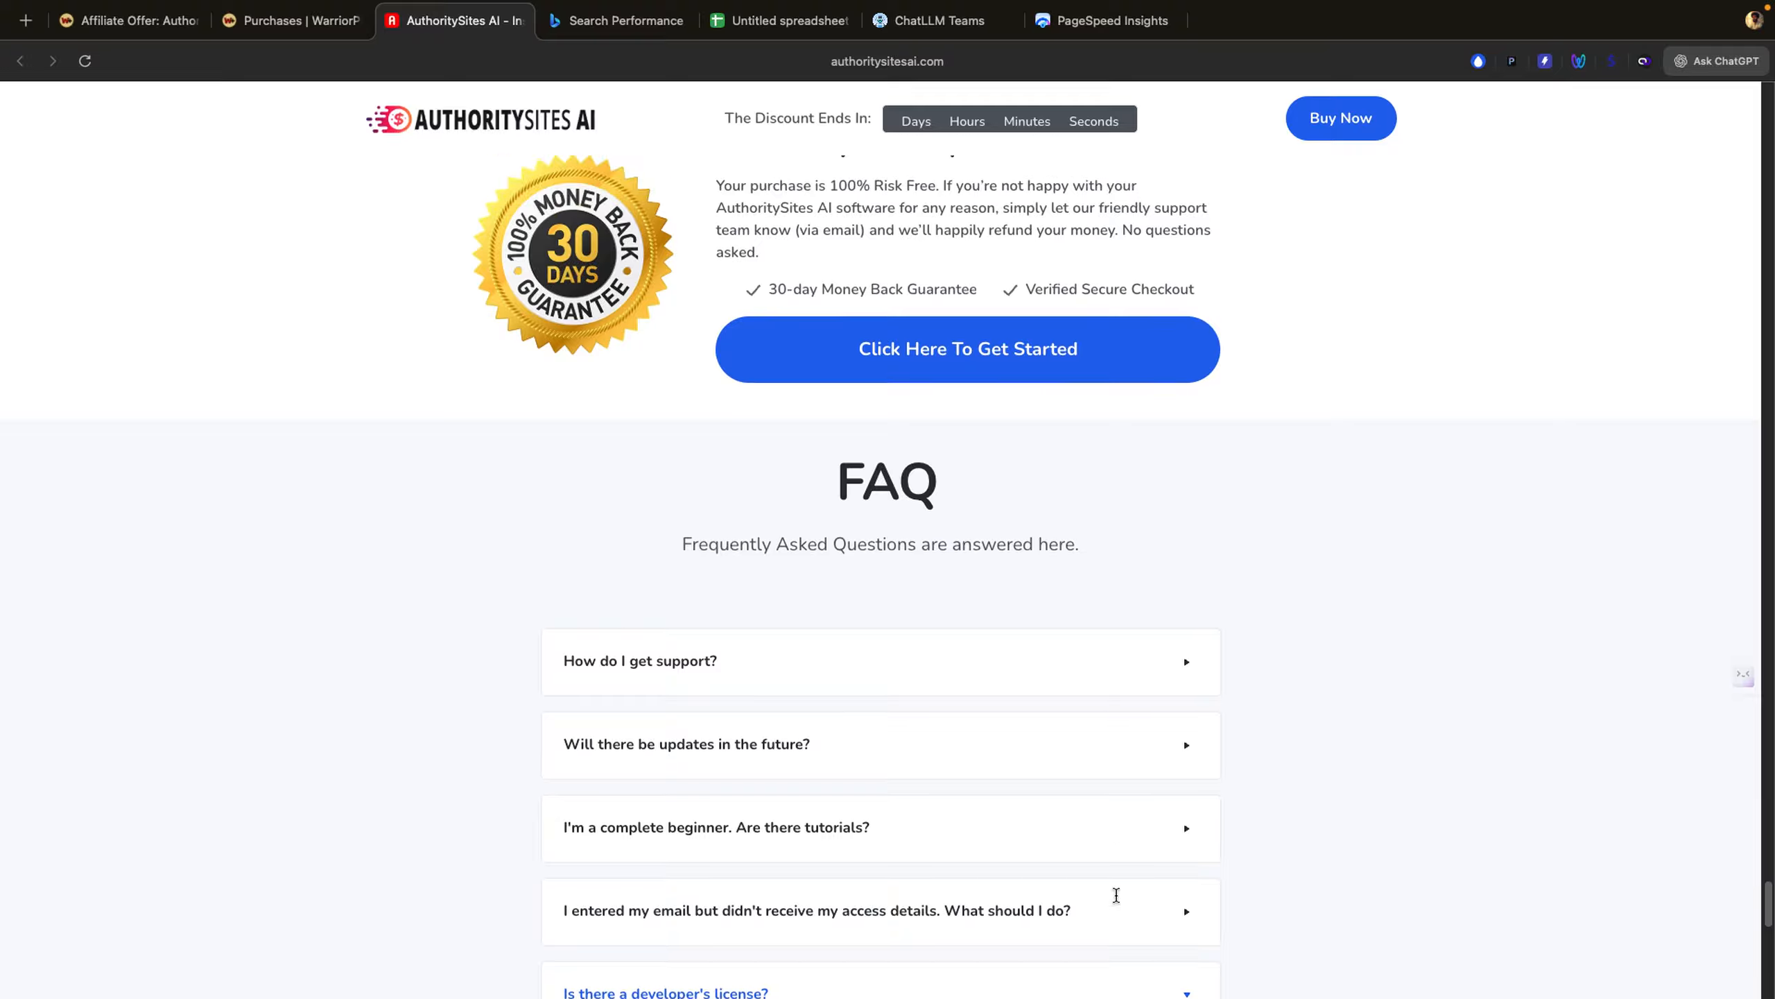
Step: Compare the features, prices and coupon offer of the Single Site and Multi-Site License packages
{"action": "scroll", "coordinate": [1117, 902], "scroll_direction": "up", "scroll_amount": 1}
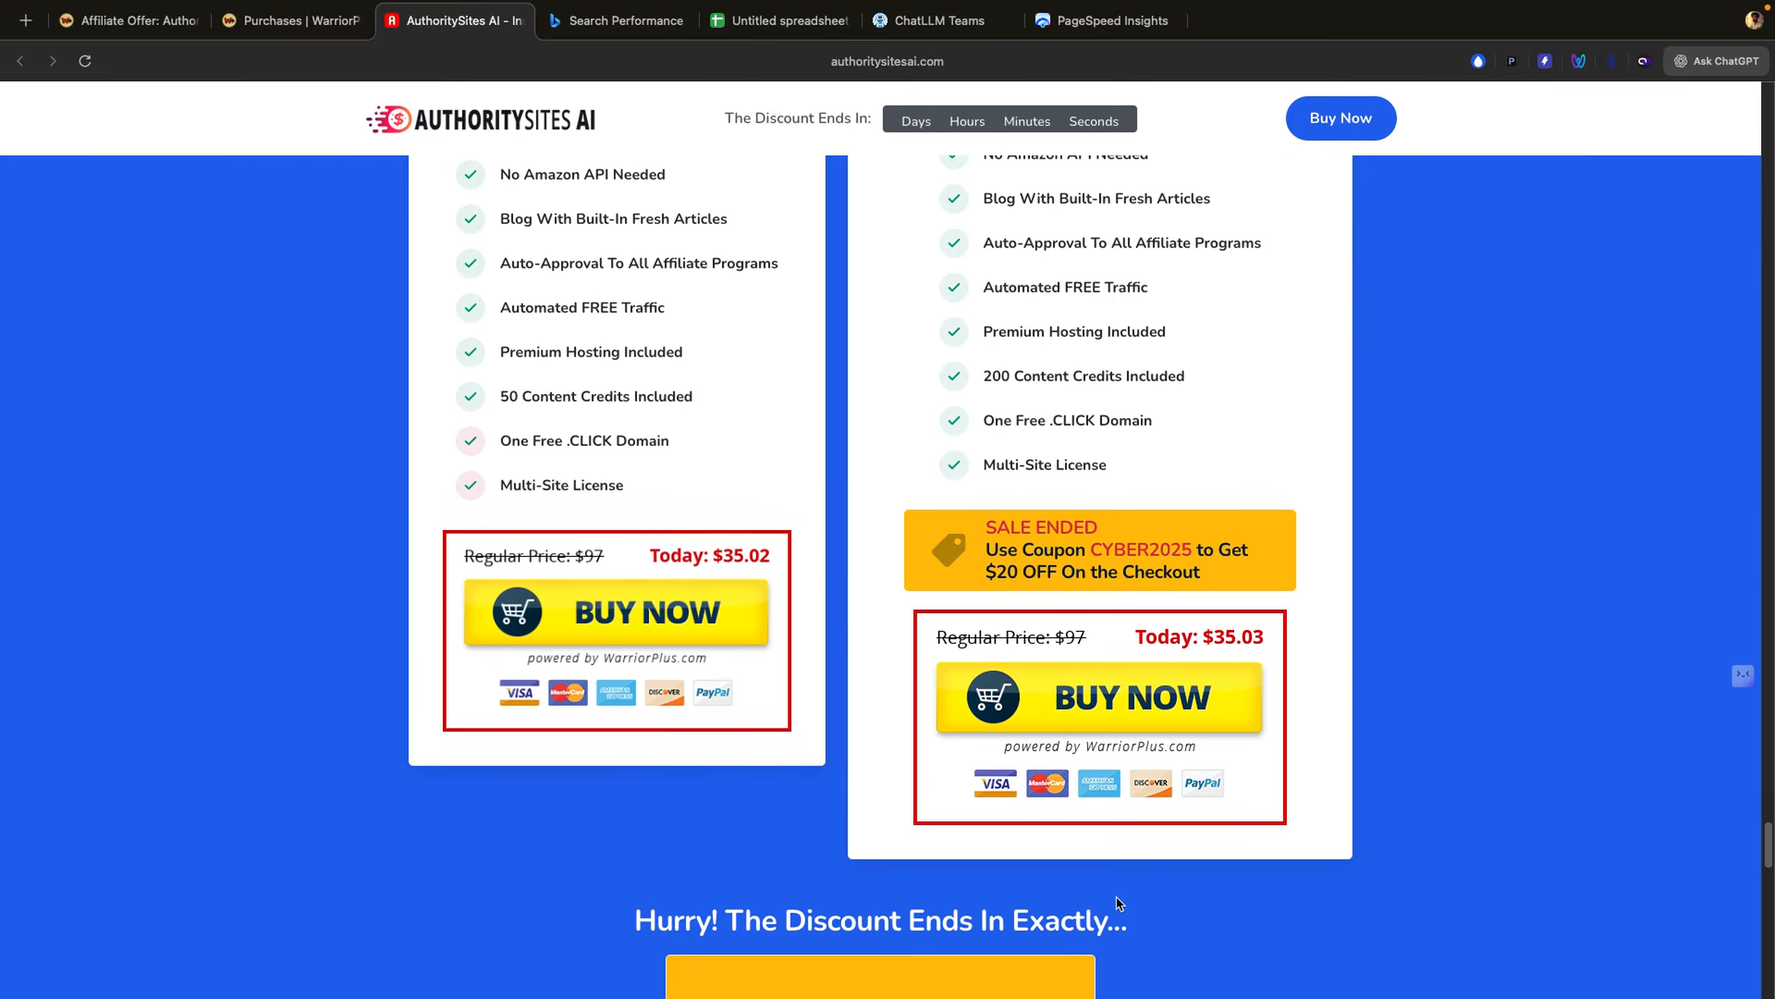
{"action": "scroll", "coordinate": [1117, 902], "scroll_direction": "up", "scroll_amount": 10}
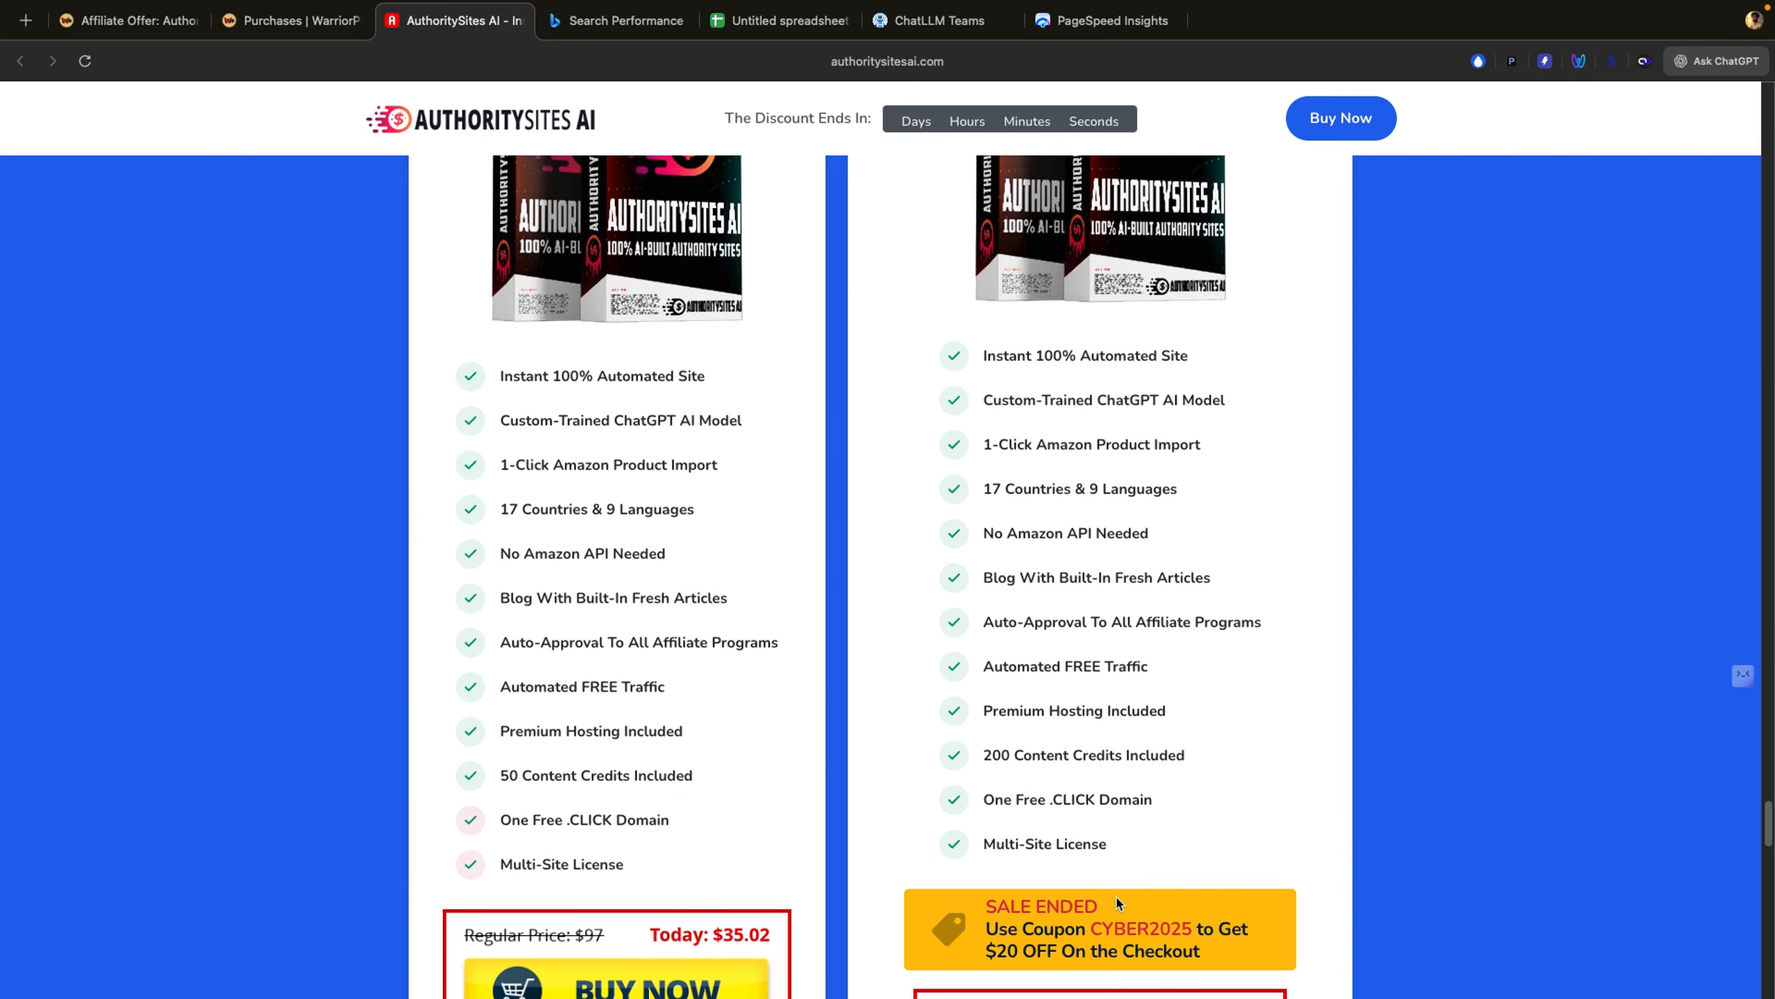
{"action": "scroll", "coordinate": [1117, 902], "scroll_direction": "up", "scroll_amount": 1}
{"action": "scroll", "coordinate": [1116, 903], "scroll_direction": "down", "scroll_amount": 4}
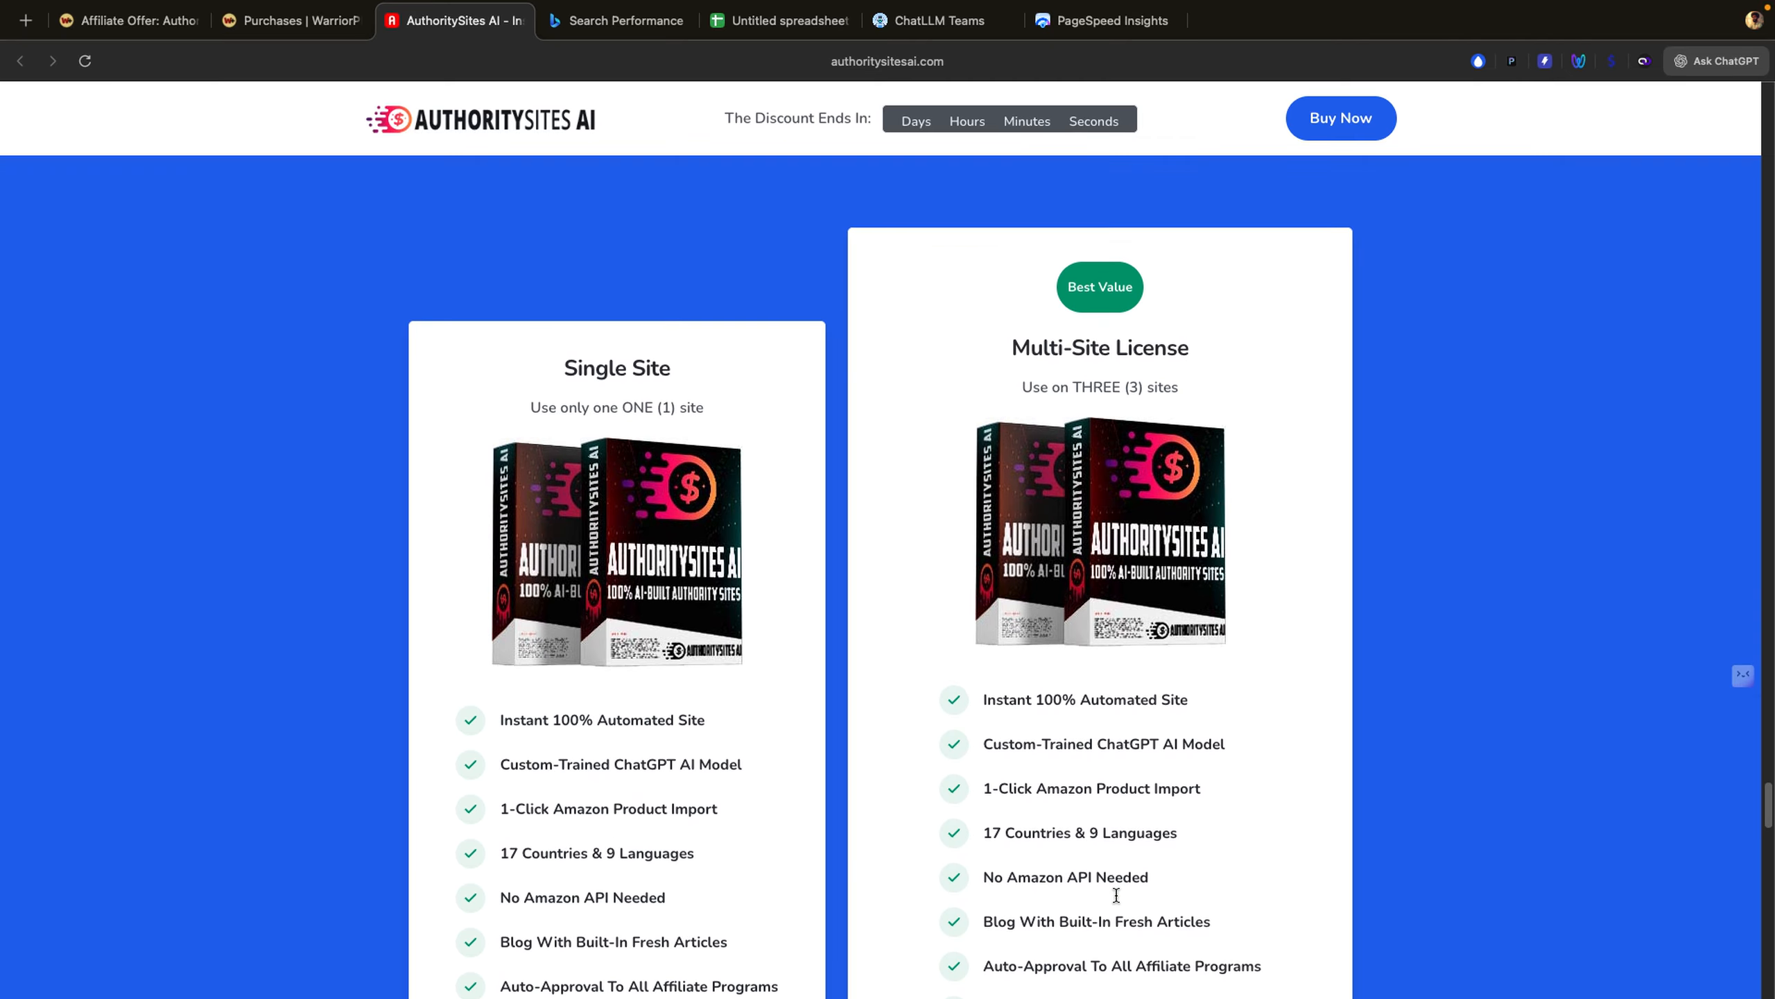
{"action": "scroll", "coordinate": [1116, 902], "scroll_direction": "down", "scroll_amount": 2}
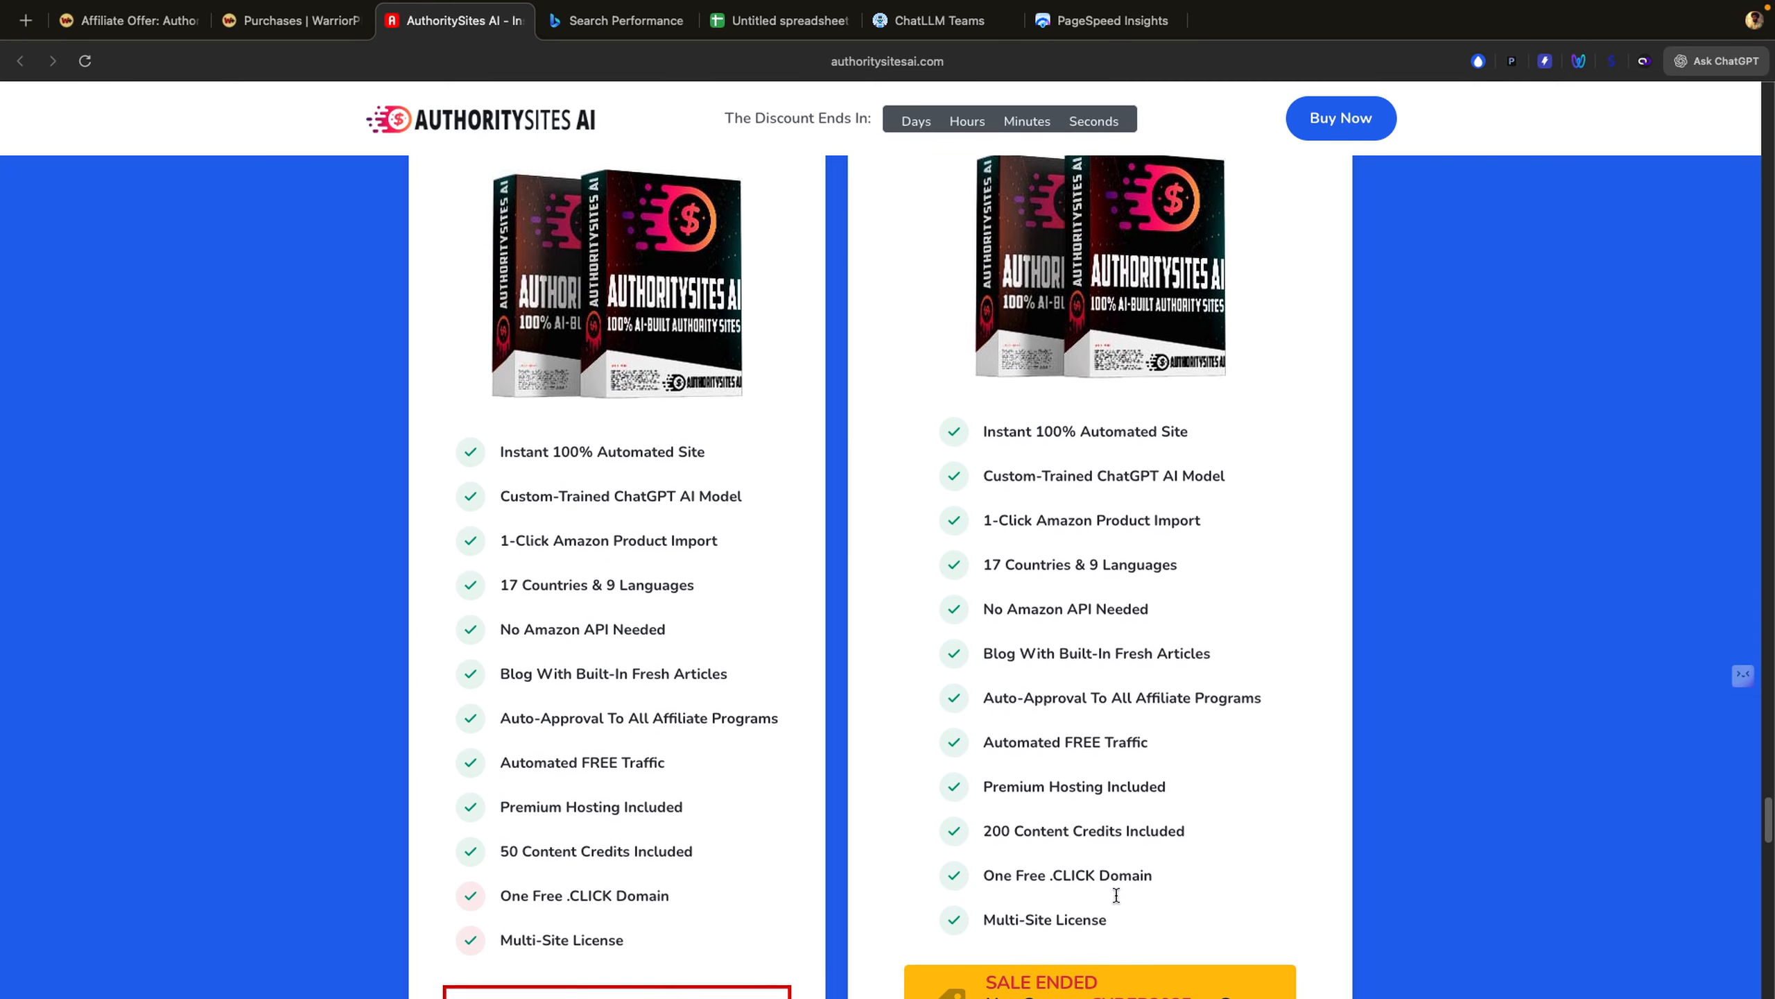
{"action": "scroll", "coordinate": [995, 705], "scroll_direction": "up", "scroll_amount": 3}
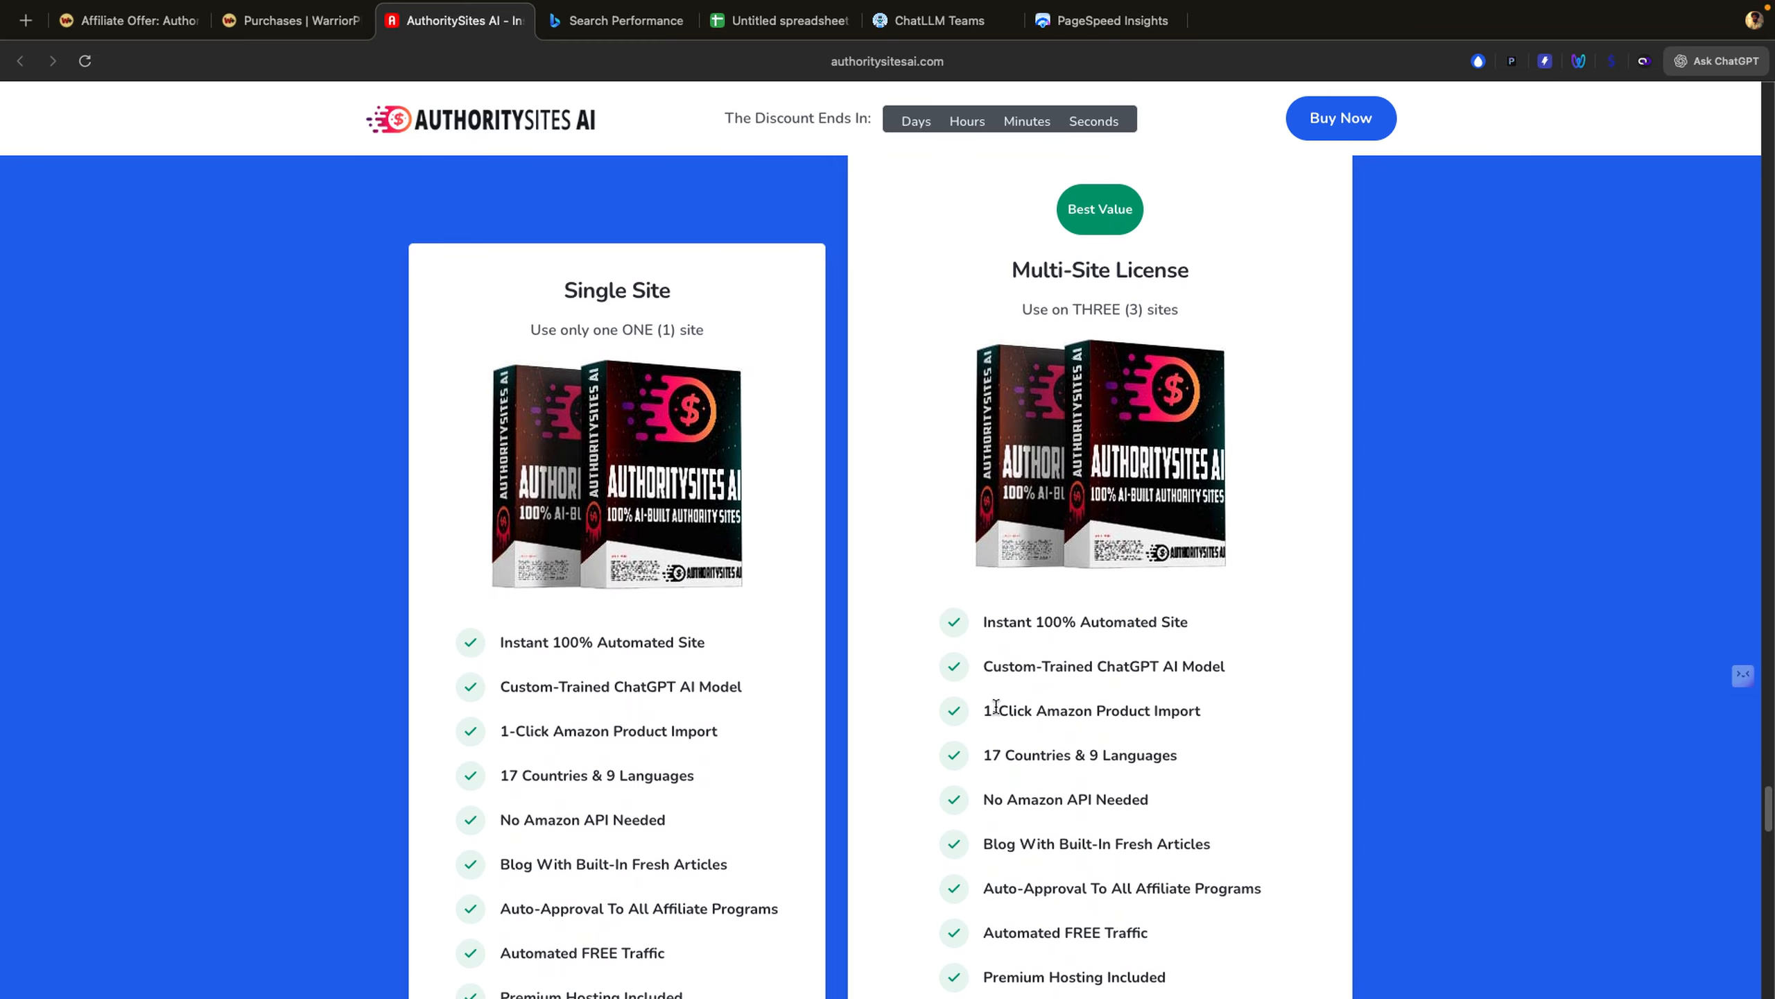
{"action": "scroll", "coordinate": [996, 705], "scroll_direction": "down", "scroll_amount": 2}
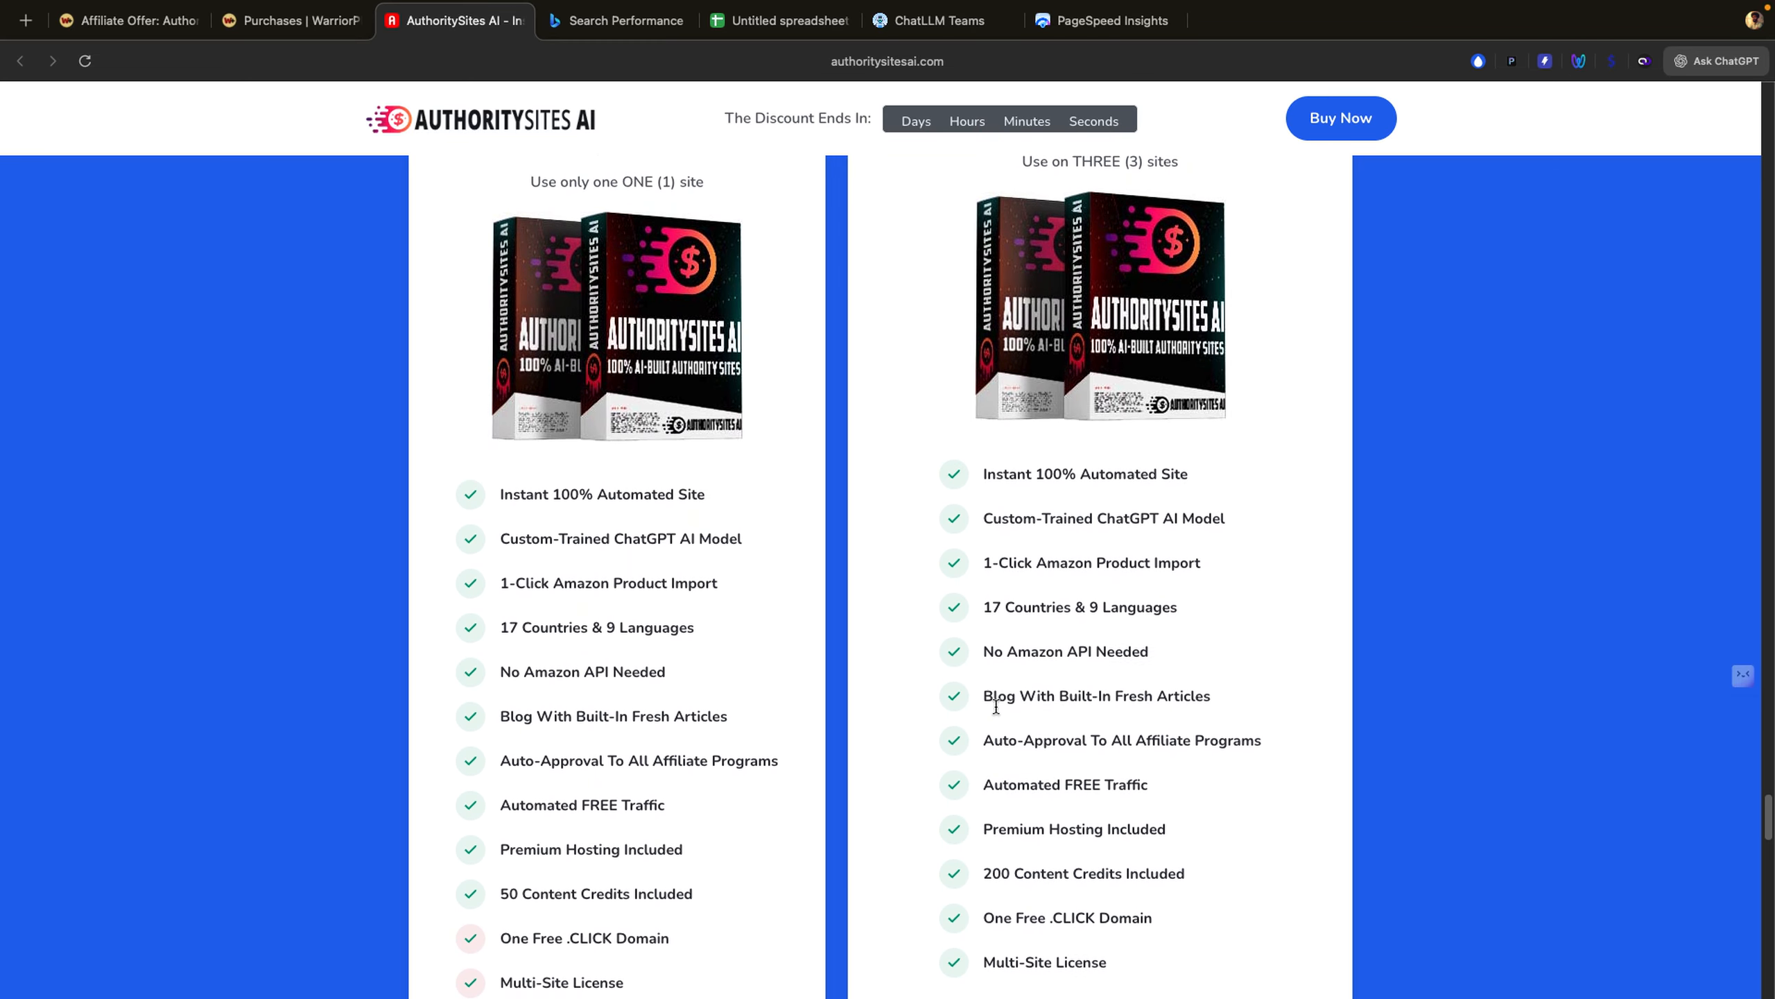
{"action": "scroll", "coordinate": [995, 706], "scroll_direction": "down", "scroll_amount": 2}
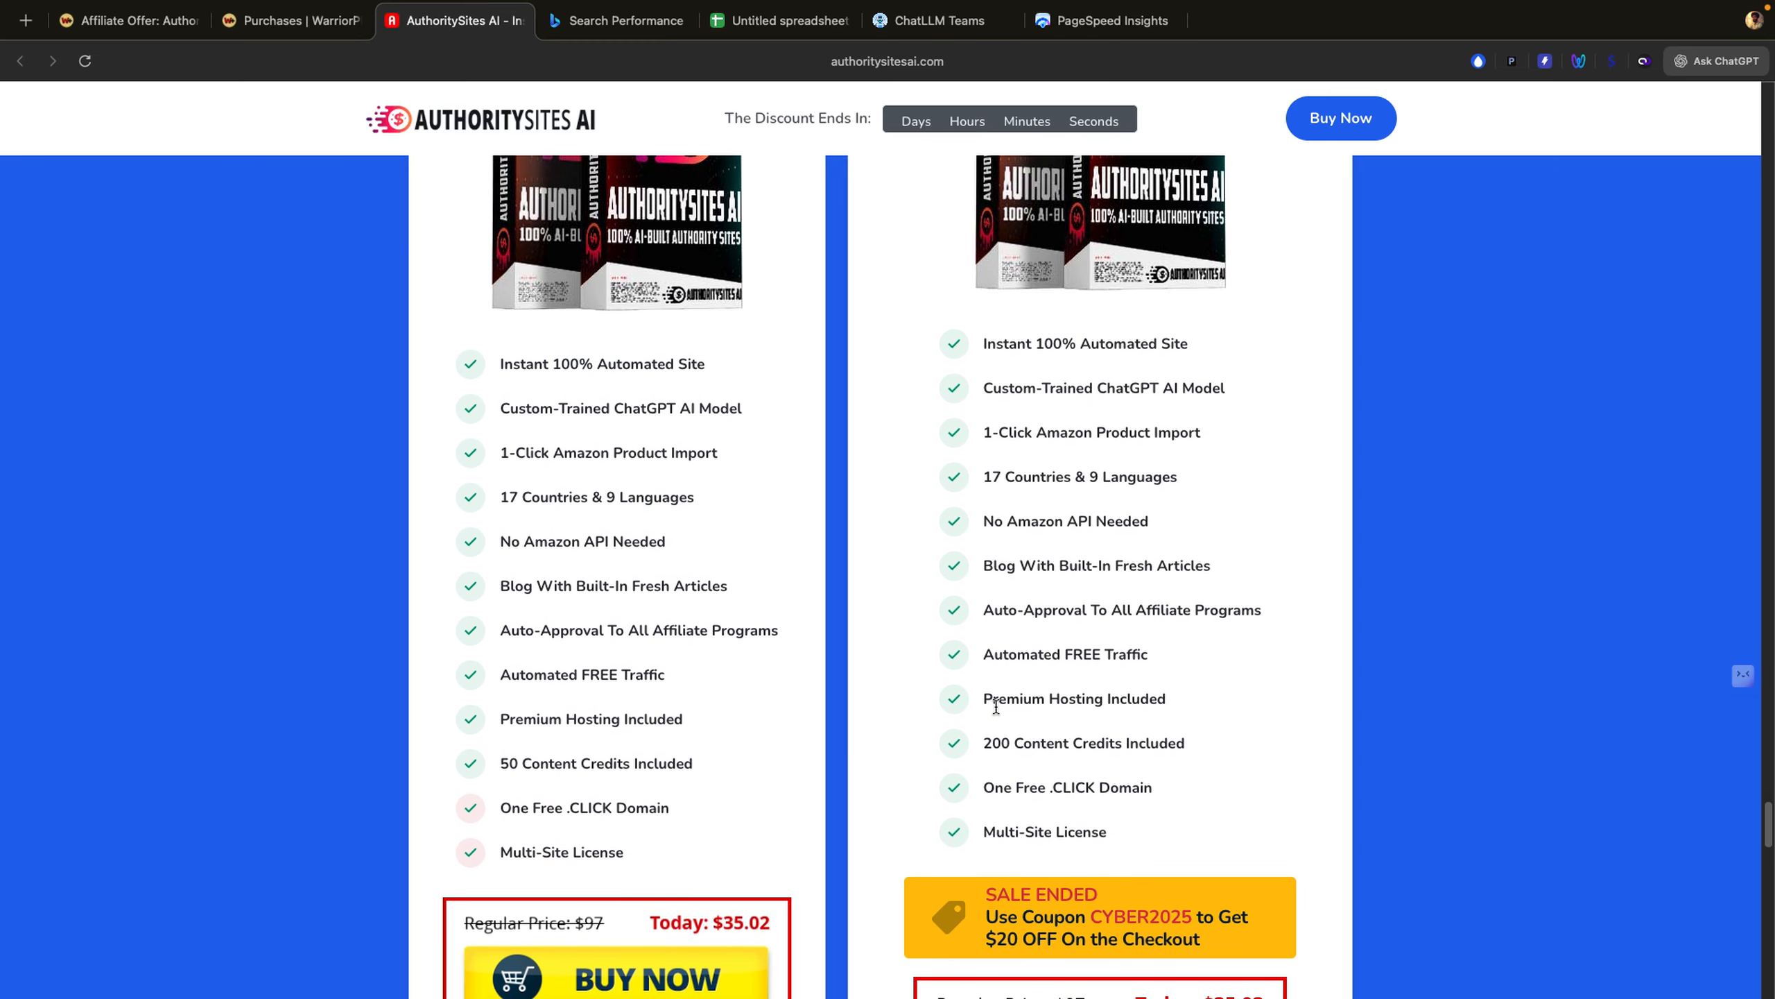
{"action": "scroll", "coordinate": [996, 705], "scroll_direction": "up", "scroll_amount": 1}
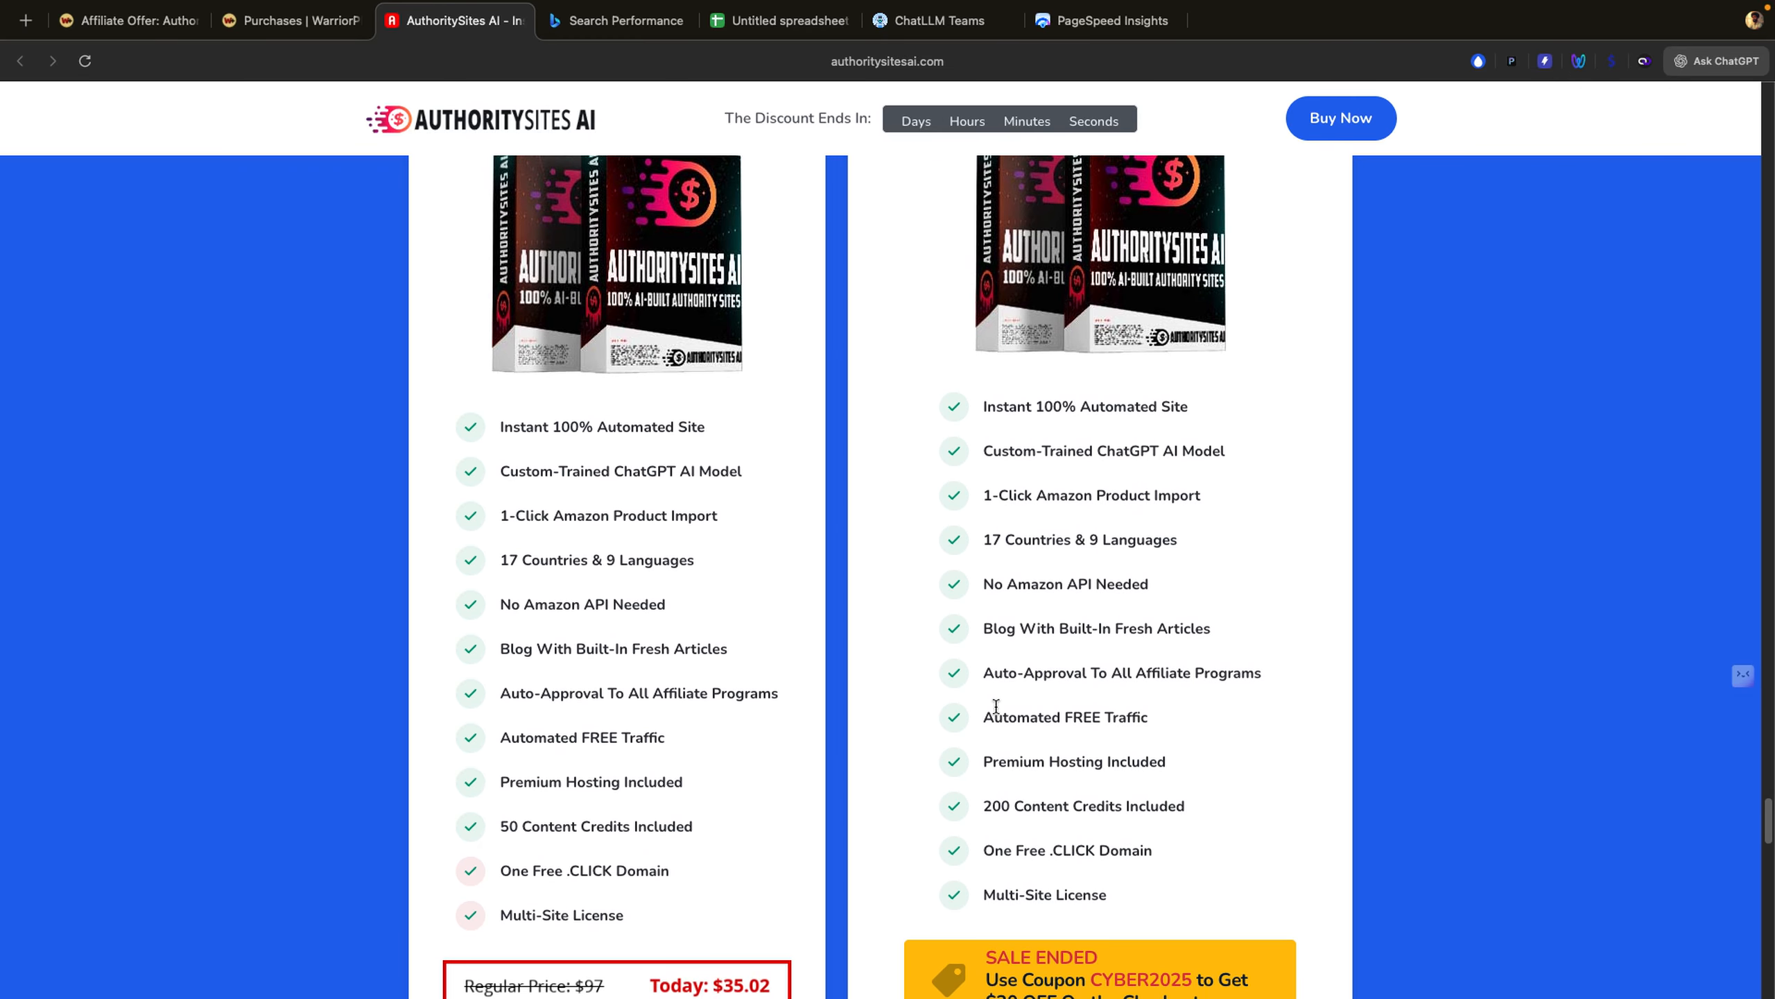
{"action": "scroll", "coordinate": [996, 705], "scroll_direction": "up", "scroll_amount": 3}
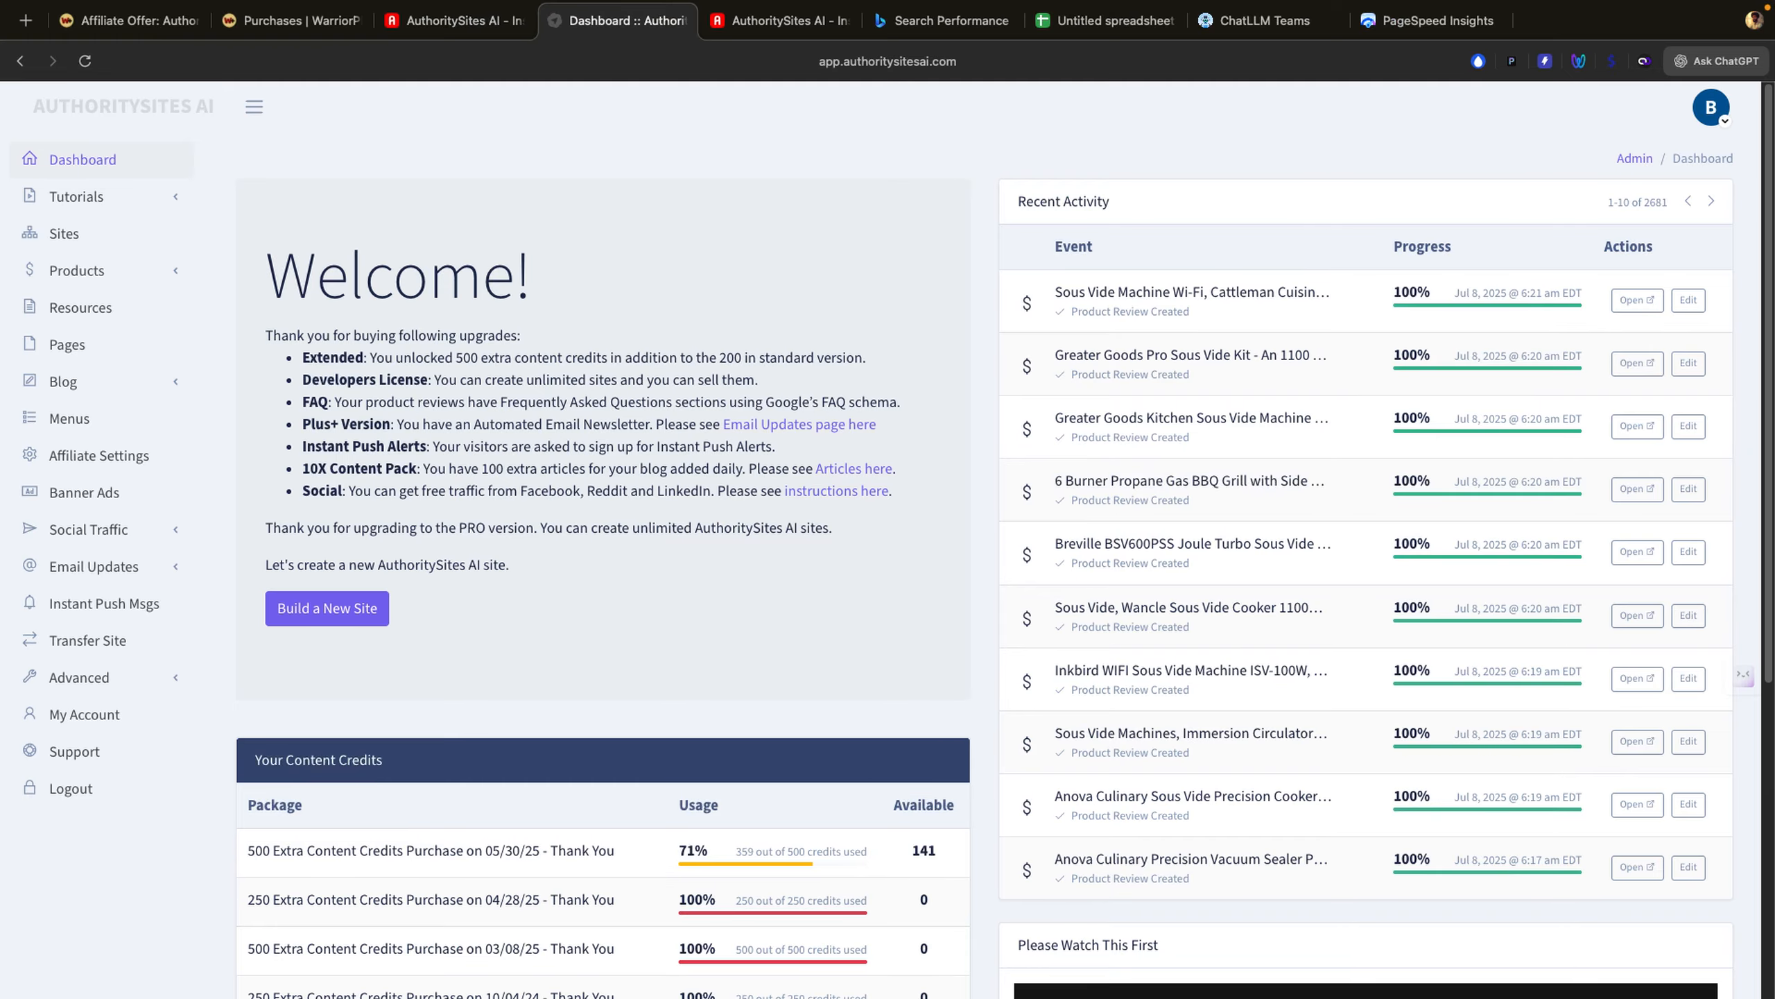
Step: Examine the purchased upgrades and the content credit packages with their usage on the AuthoritySites AI dashboard
{"action": "scroll", "coordinate": [440, 379], "scroll_direction": "down", "scroll_amount": 5}
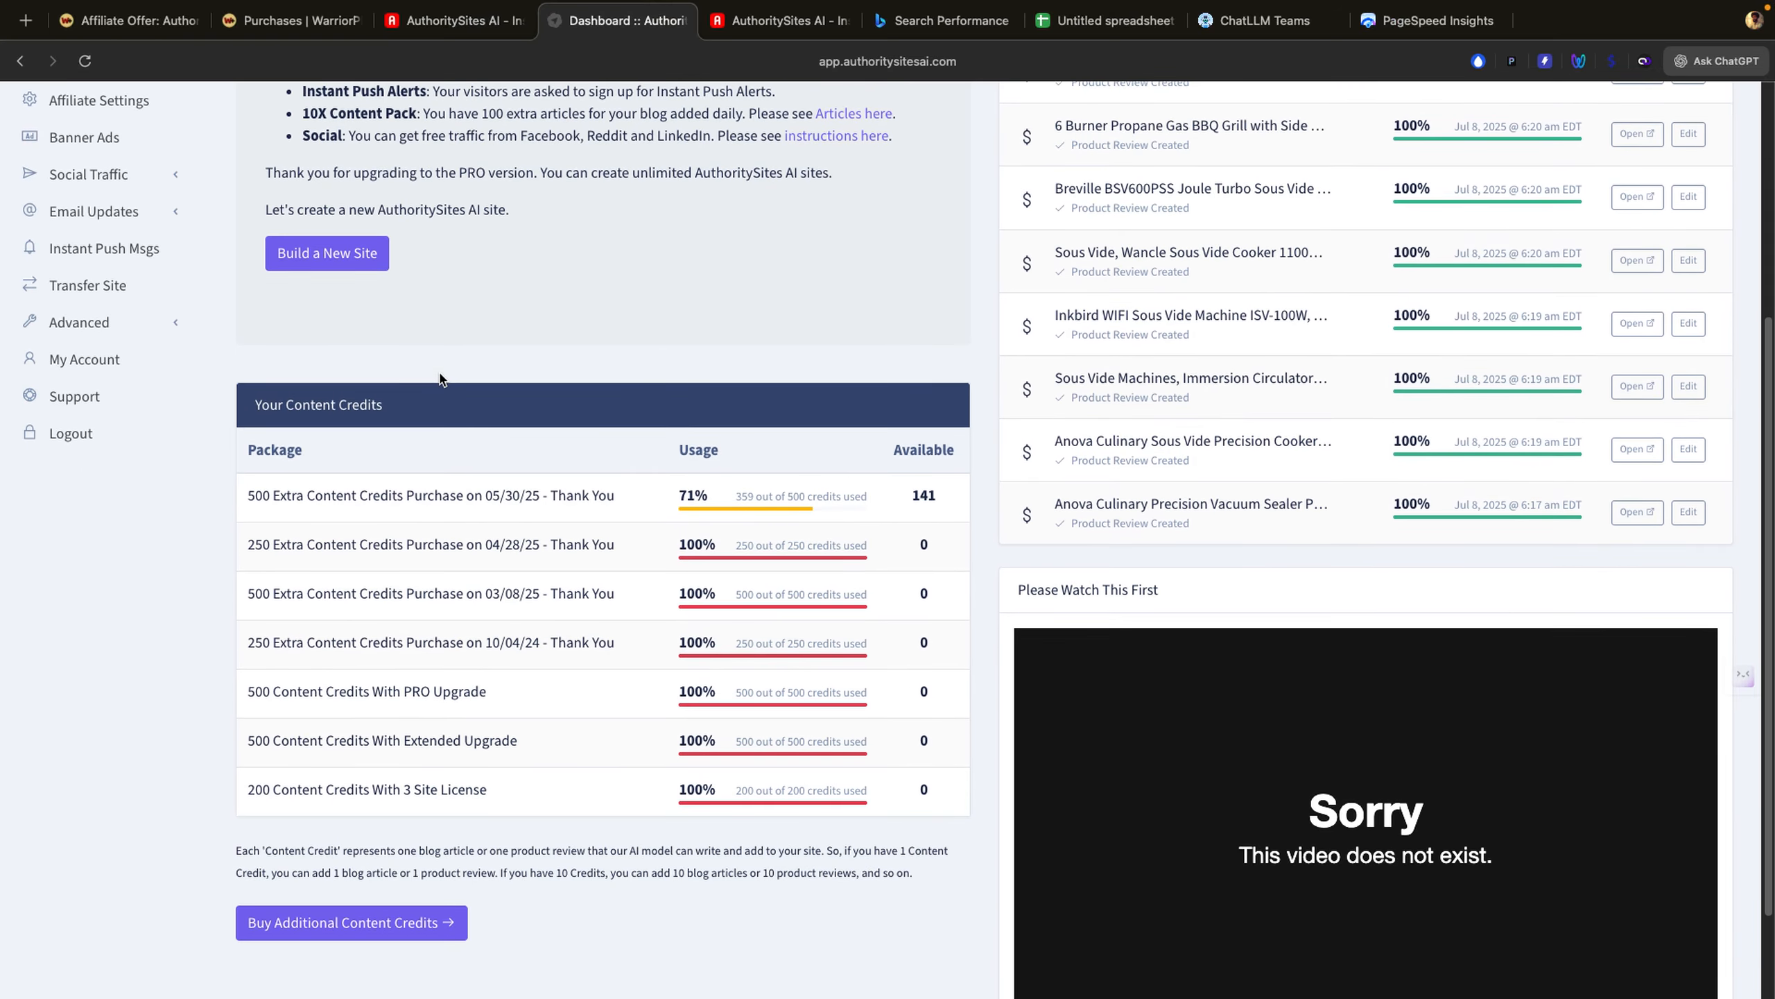
{"action": "scroll", "coordinate": [441, 379], "scroll_direction": "down", "scroll_amount": 2}
{"action": "scroll", "coordinate": [440, 379], "scroll_direction": "up", "scroll_amount": 4}
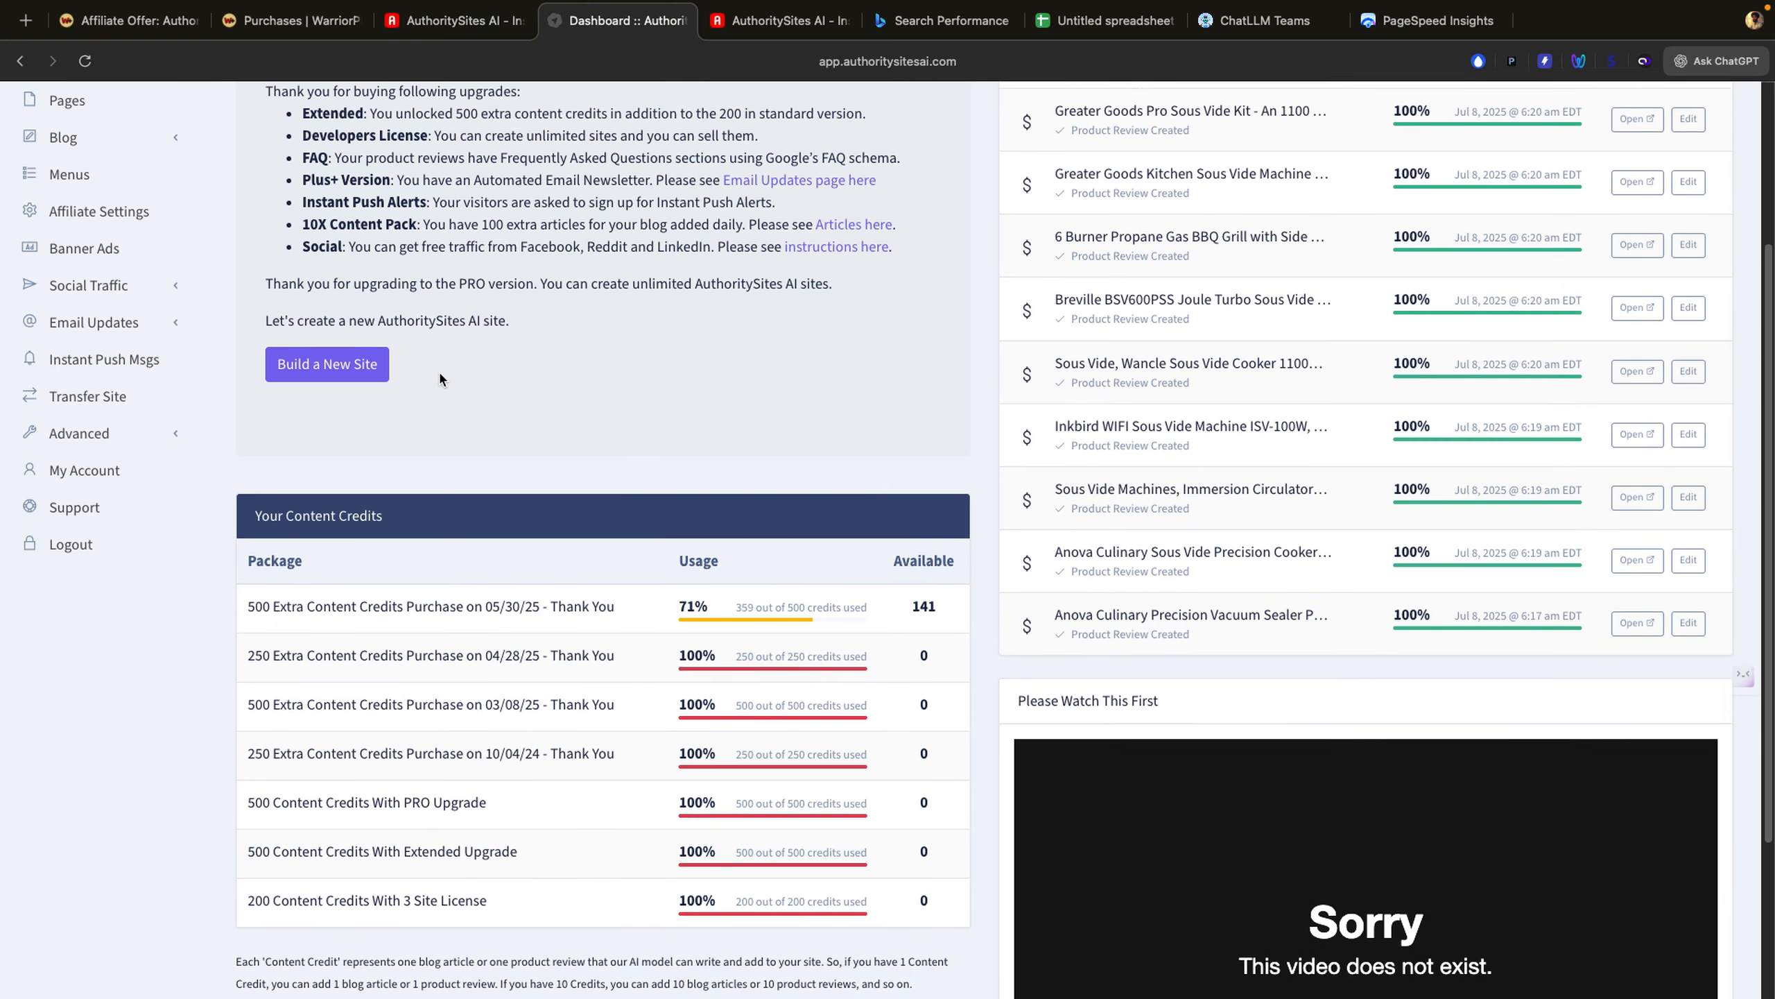
{"action": "scroll", "coordinate": [532, 661], "scroll_direction": "down", "scroll_amount": 2}
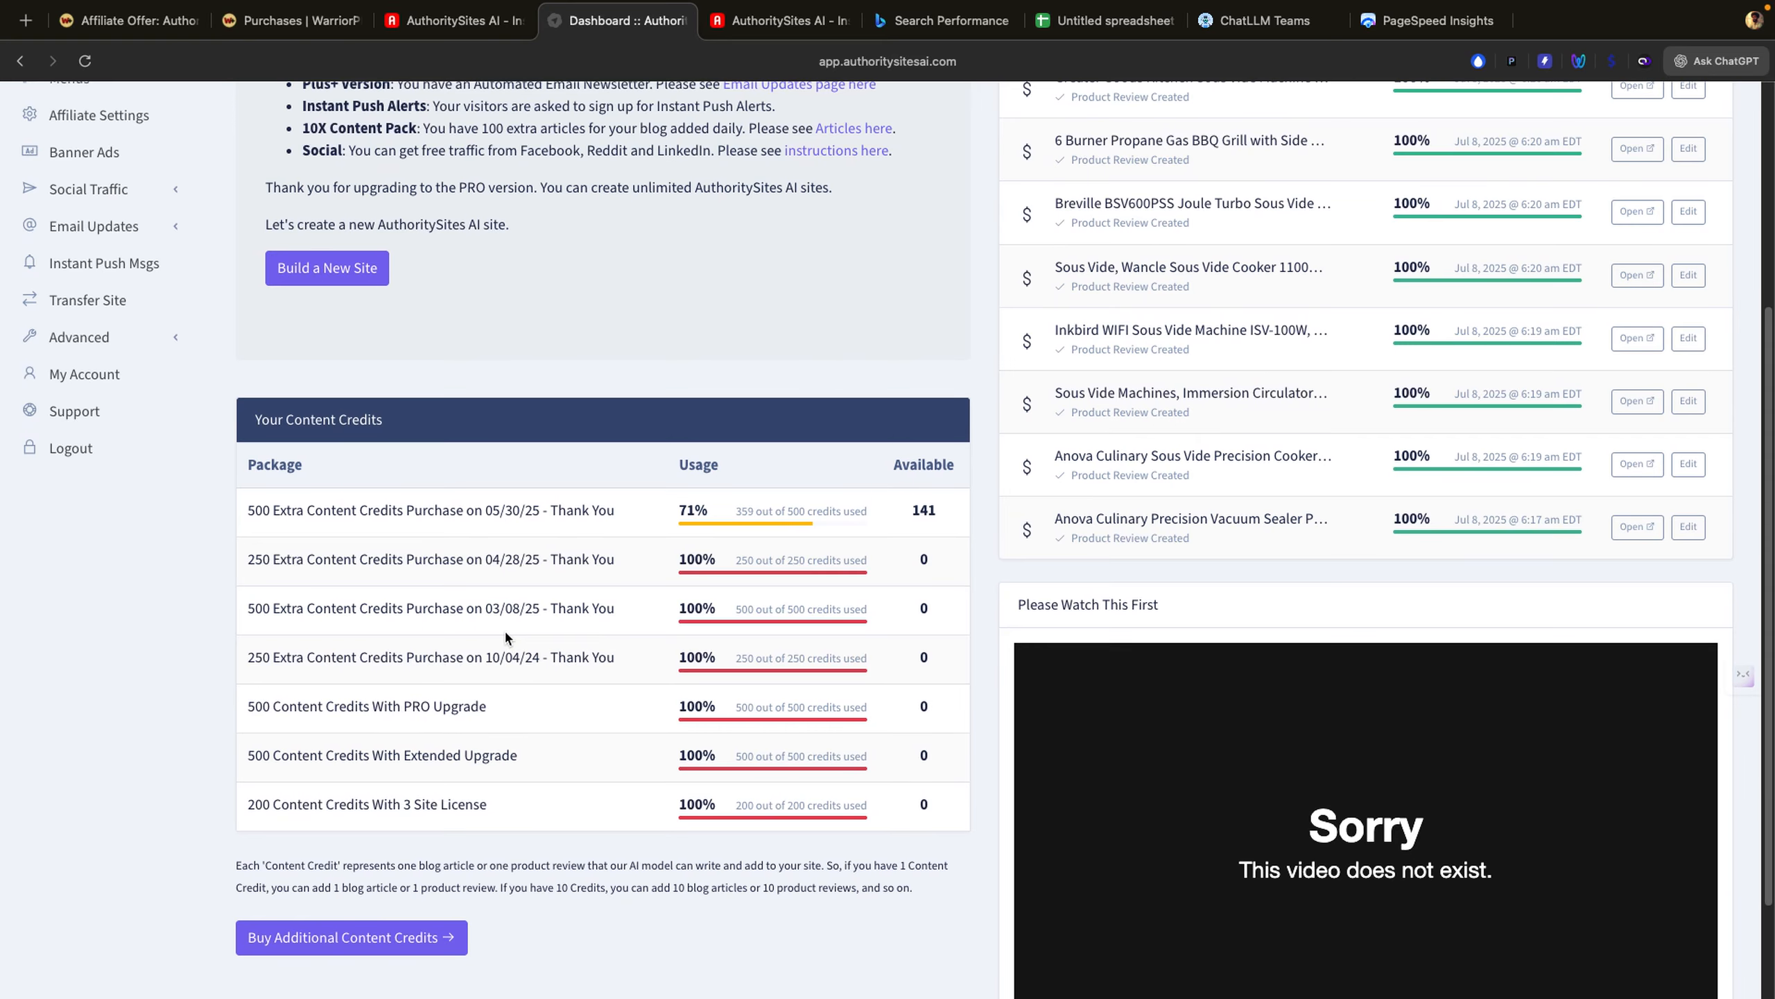
{"action": "scroll", "coordinate": [505, 630], "scroll_direction": "up", "scroll_amount": 3}
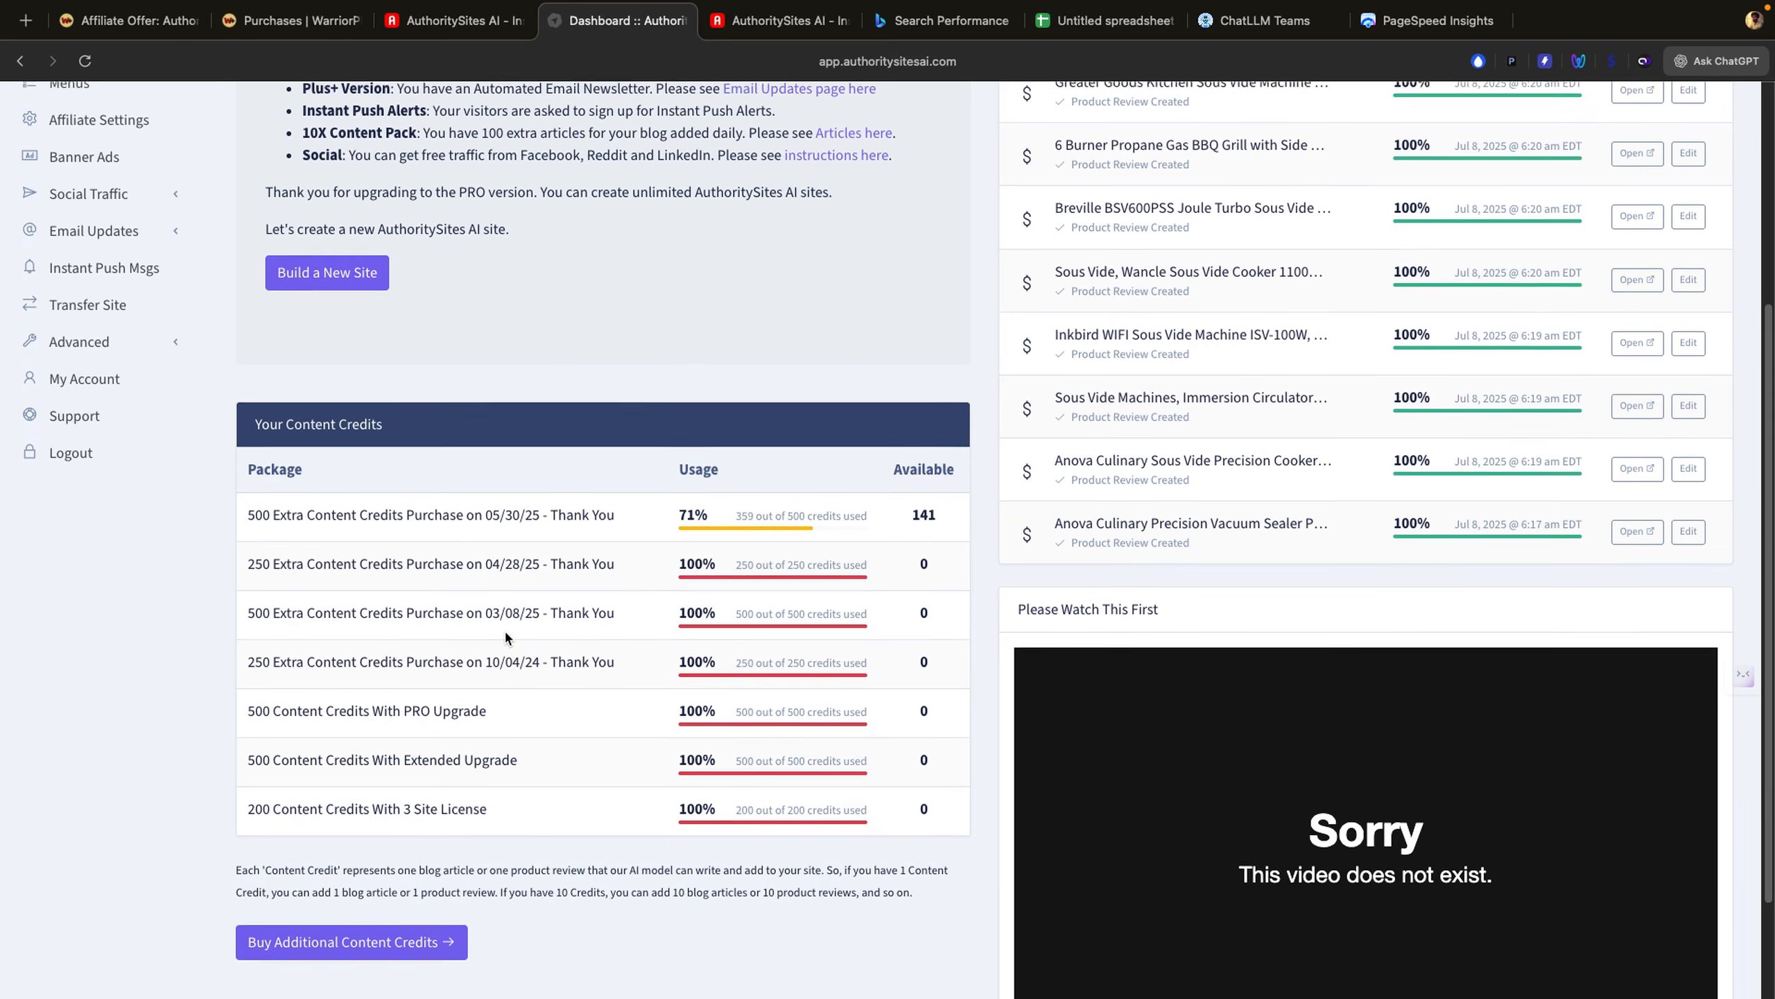
{"action": "scroll", "coordinate": [505, 631], "scroll_direction": "down", "scroll_amount": 1}
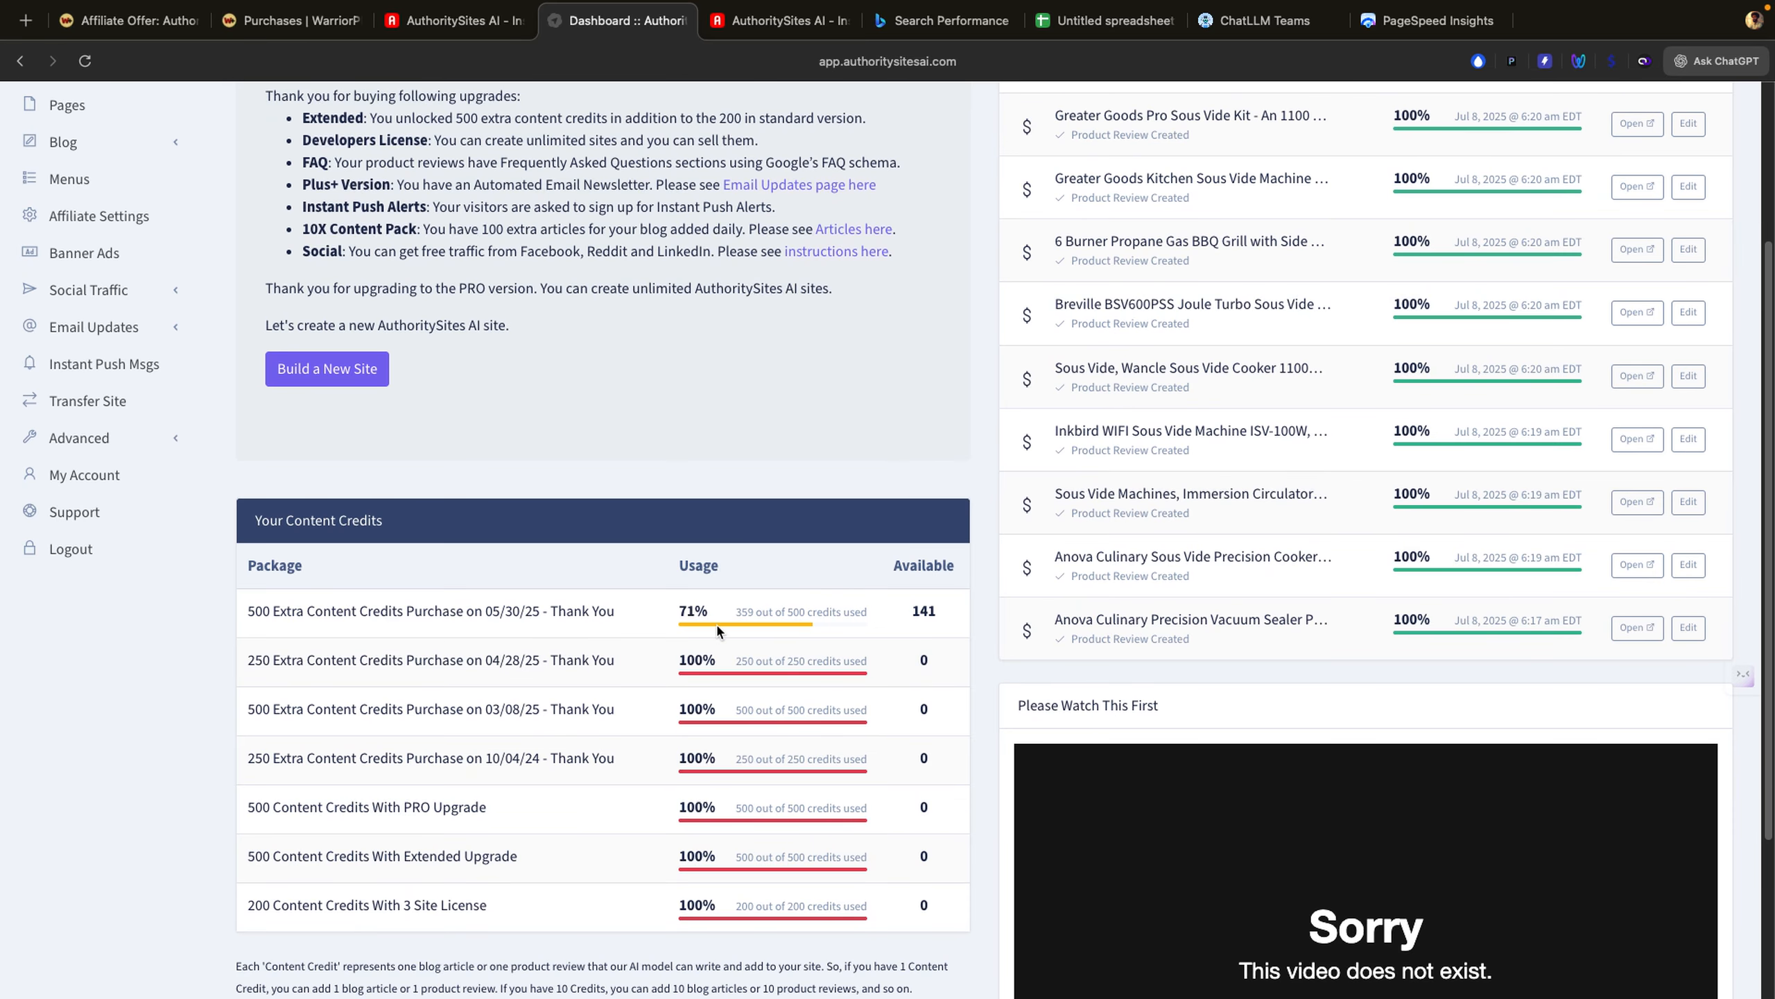
{"action": "scroll", "coordinate": [716, 621], "scroll_direction": "up", "scroll_amount": 5}
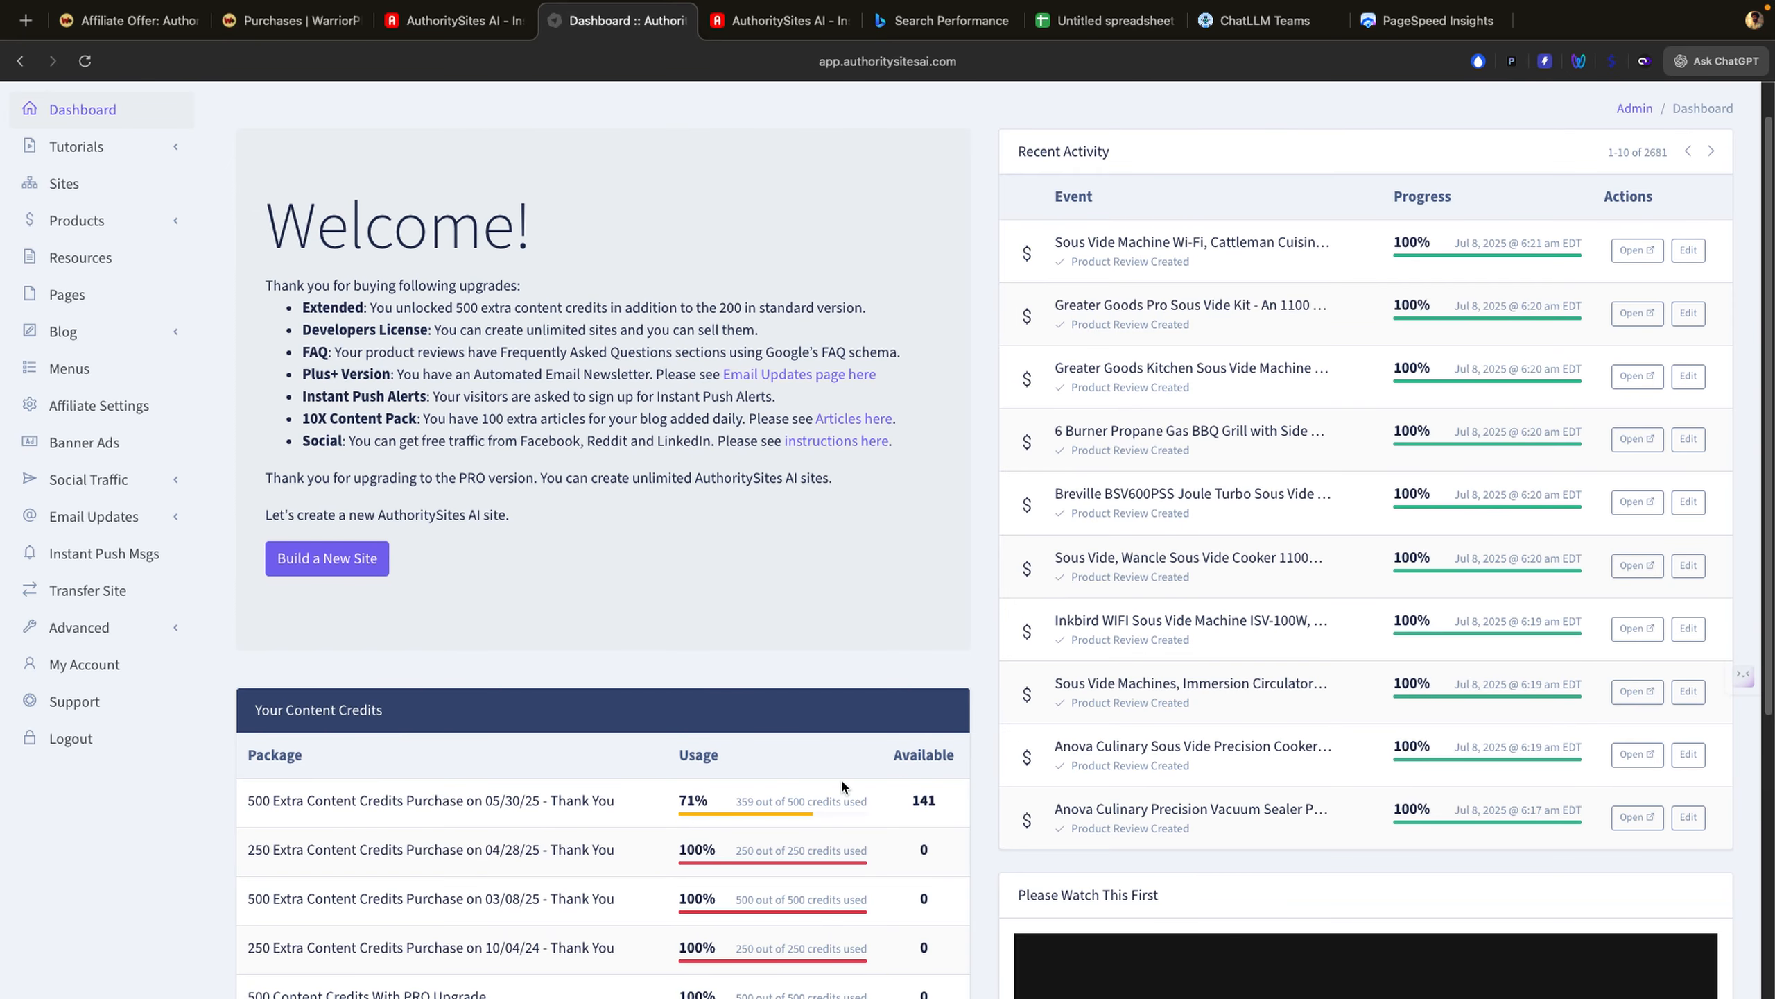
{"action": "scroll", "coordinate": [842, 783], "scroll_direction": "down", "scroll_amount": 1}
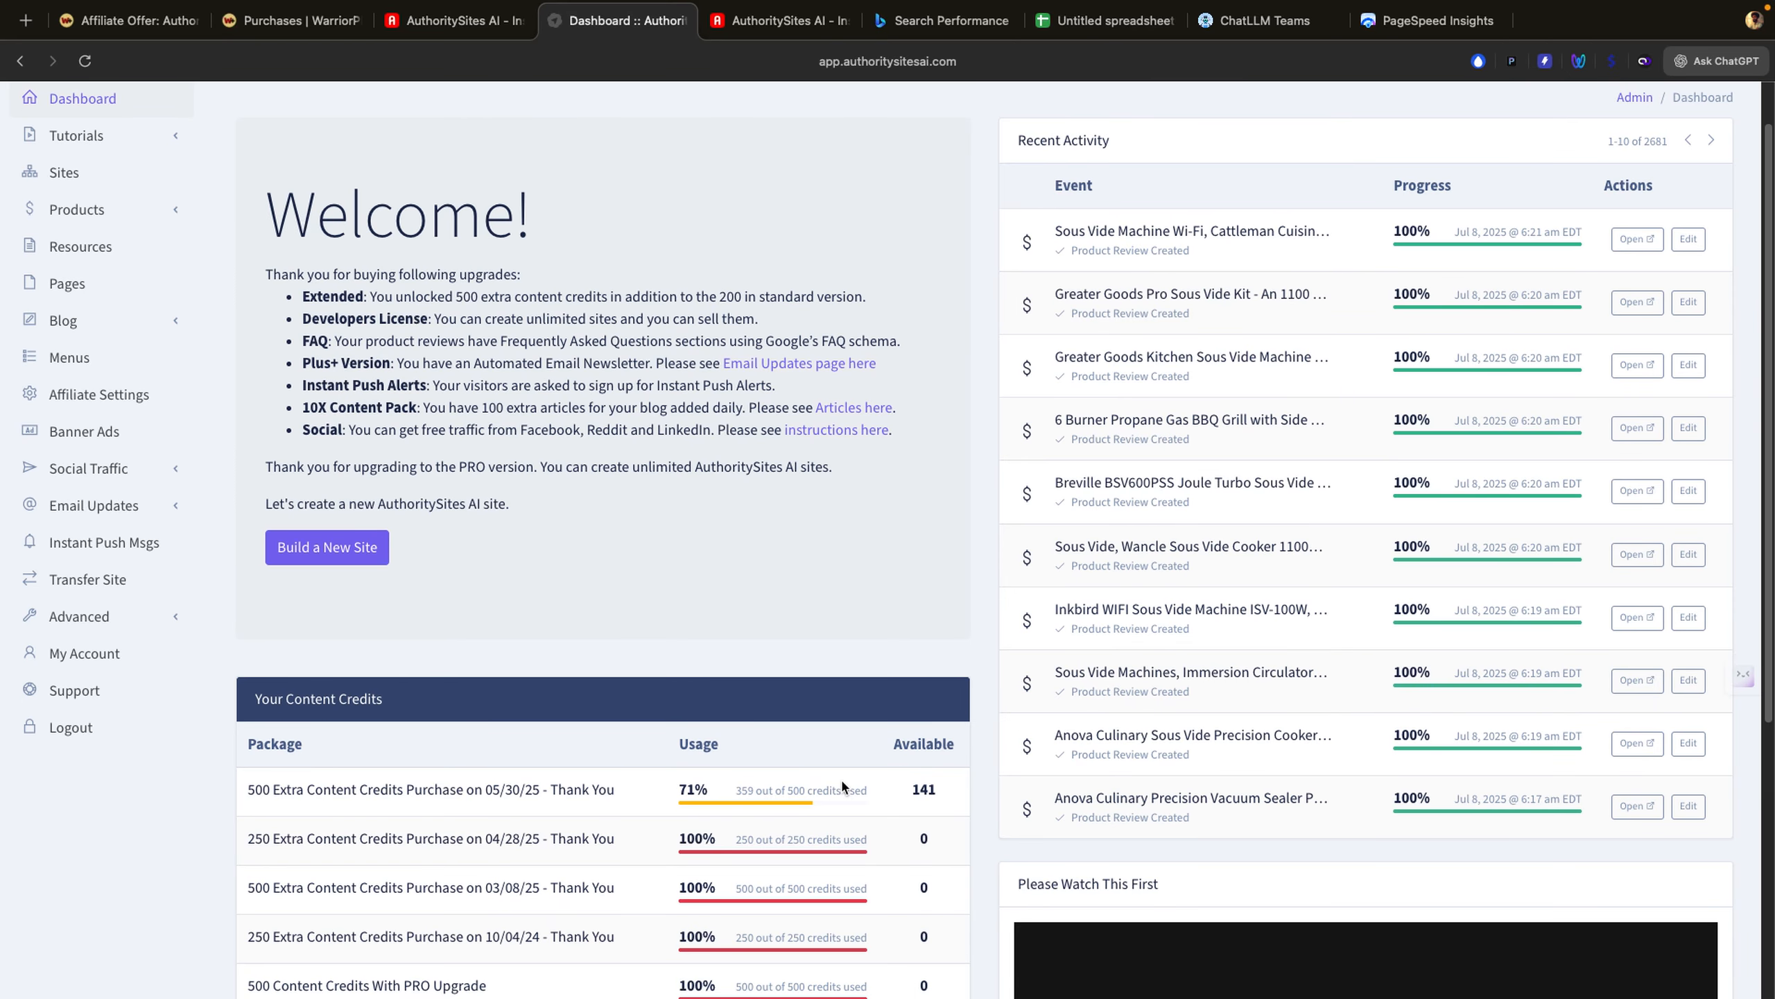
{"action": "scroll", "coordinate": [842, 783], "scroll_direction": "up", "scroll_amount": 2}
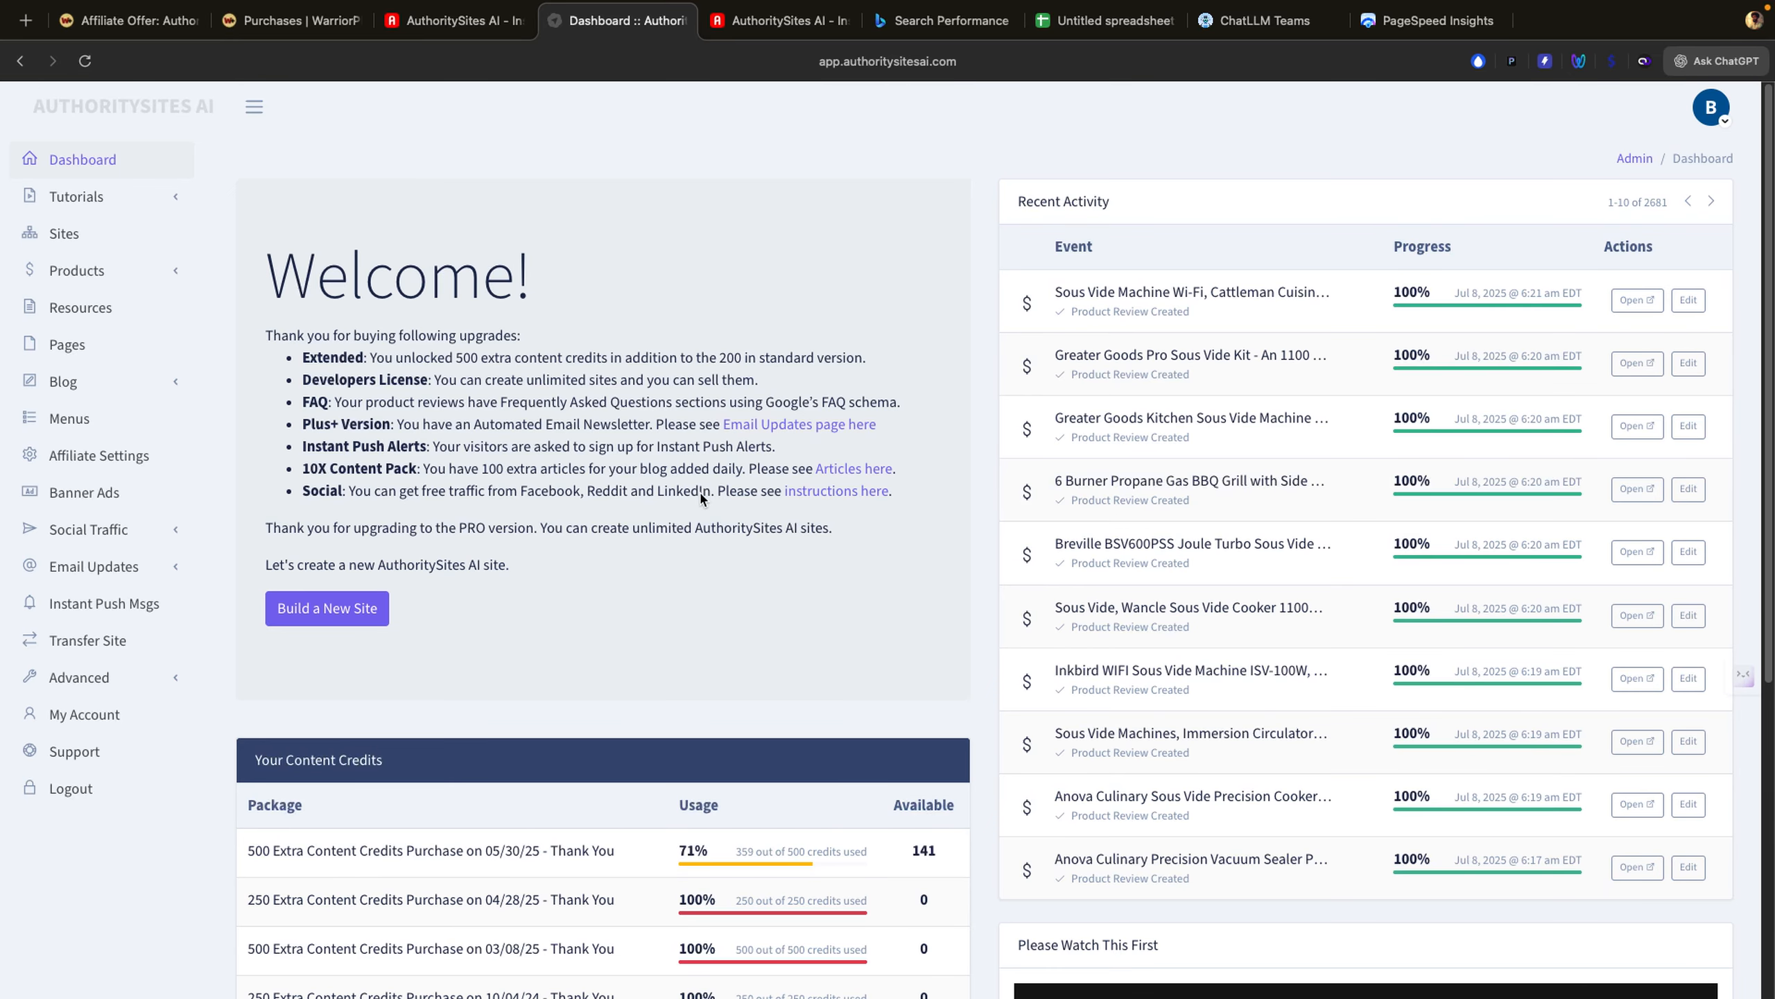
{"action": "scroll", "coordinate": [701, 497], "scroll_direction": "down", "scroll_amount": 6}
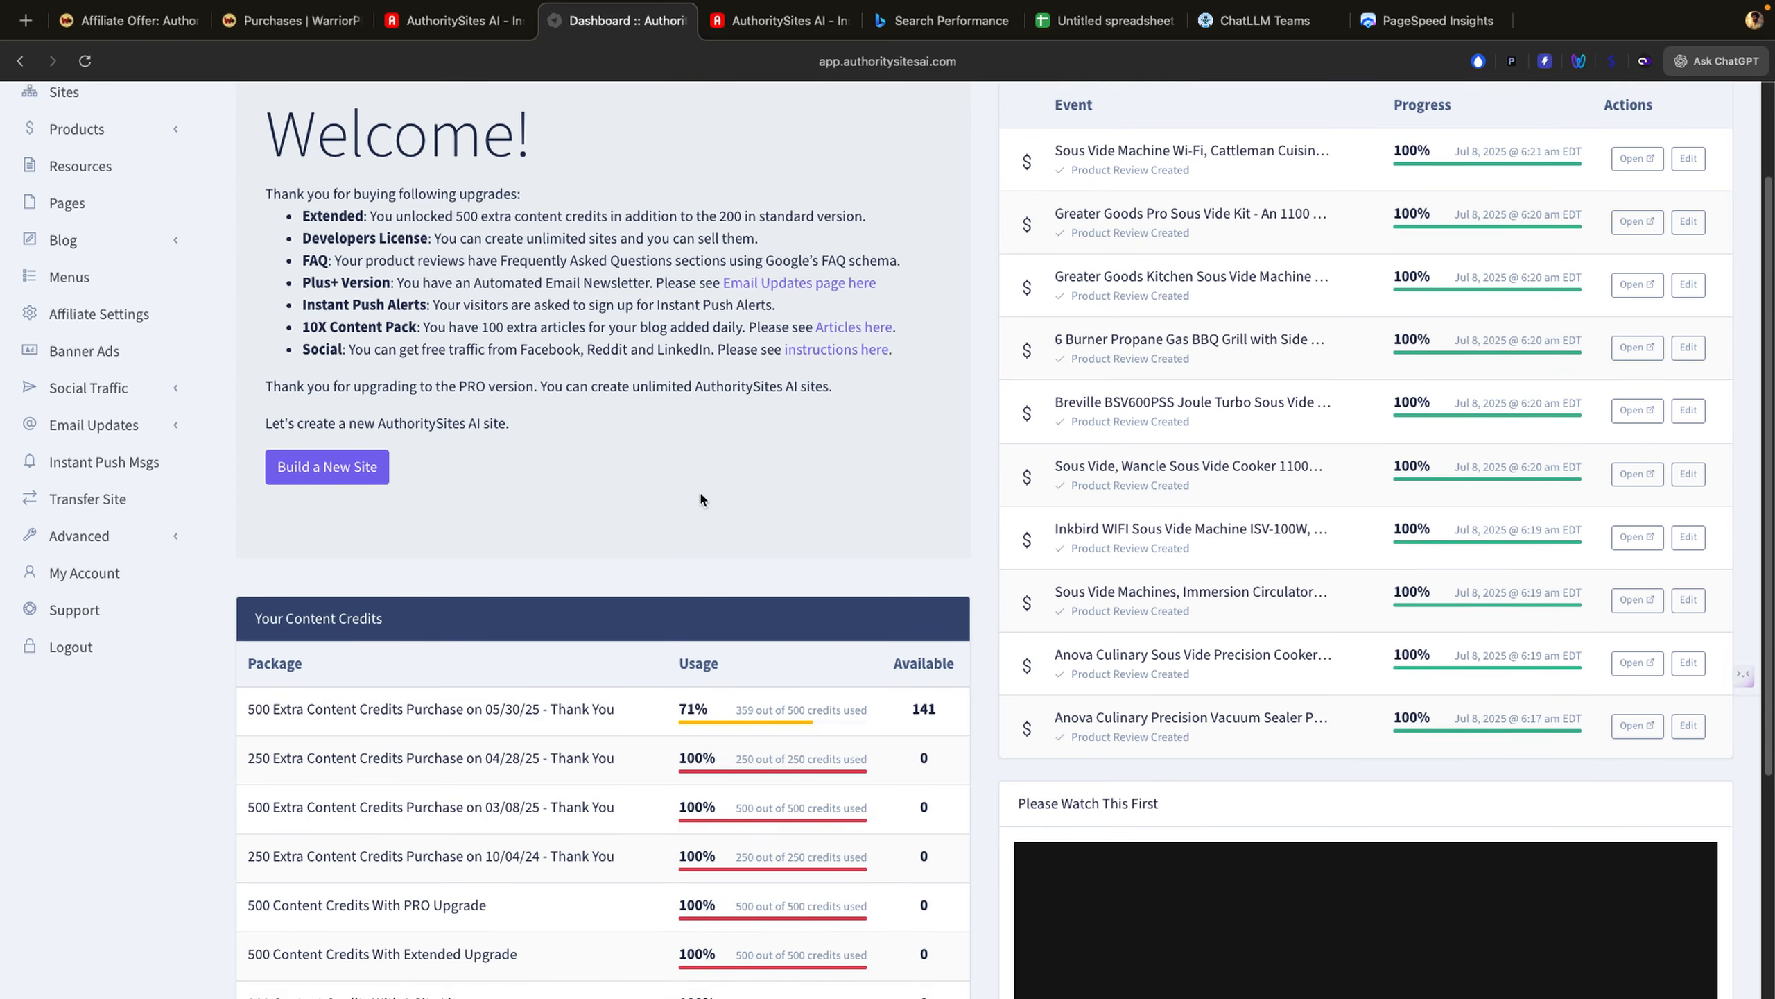
{"action": "scroll", "coordinate": [624, 502], "scroll_direction": "up", "scroll_amount": 5}
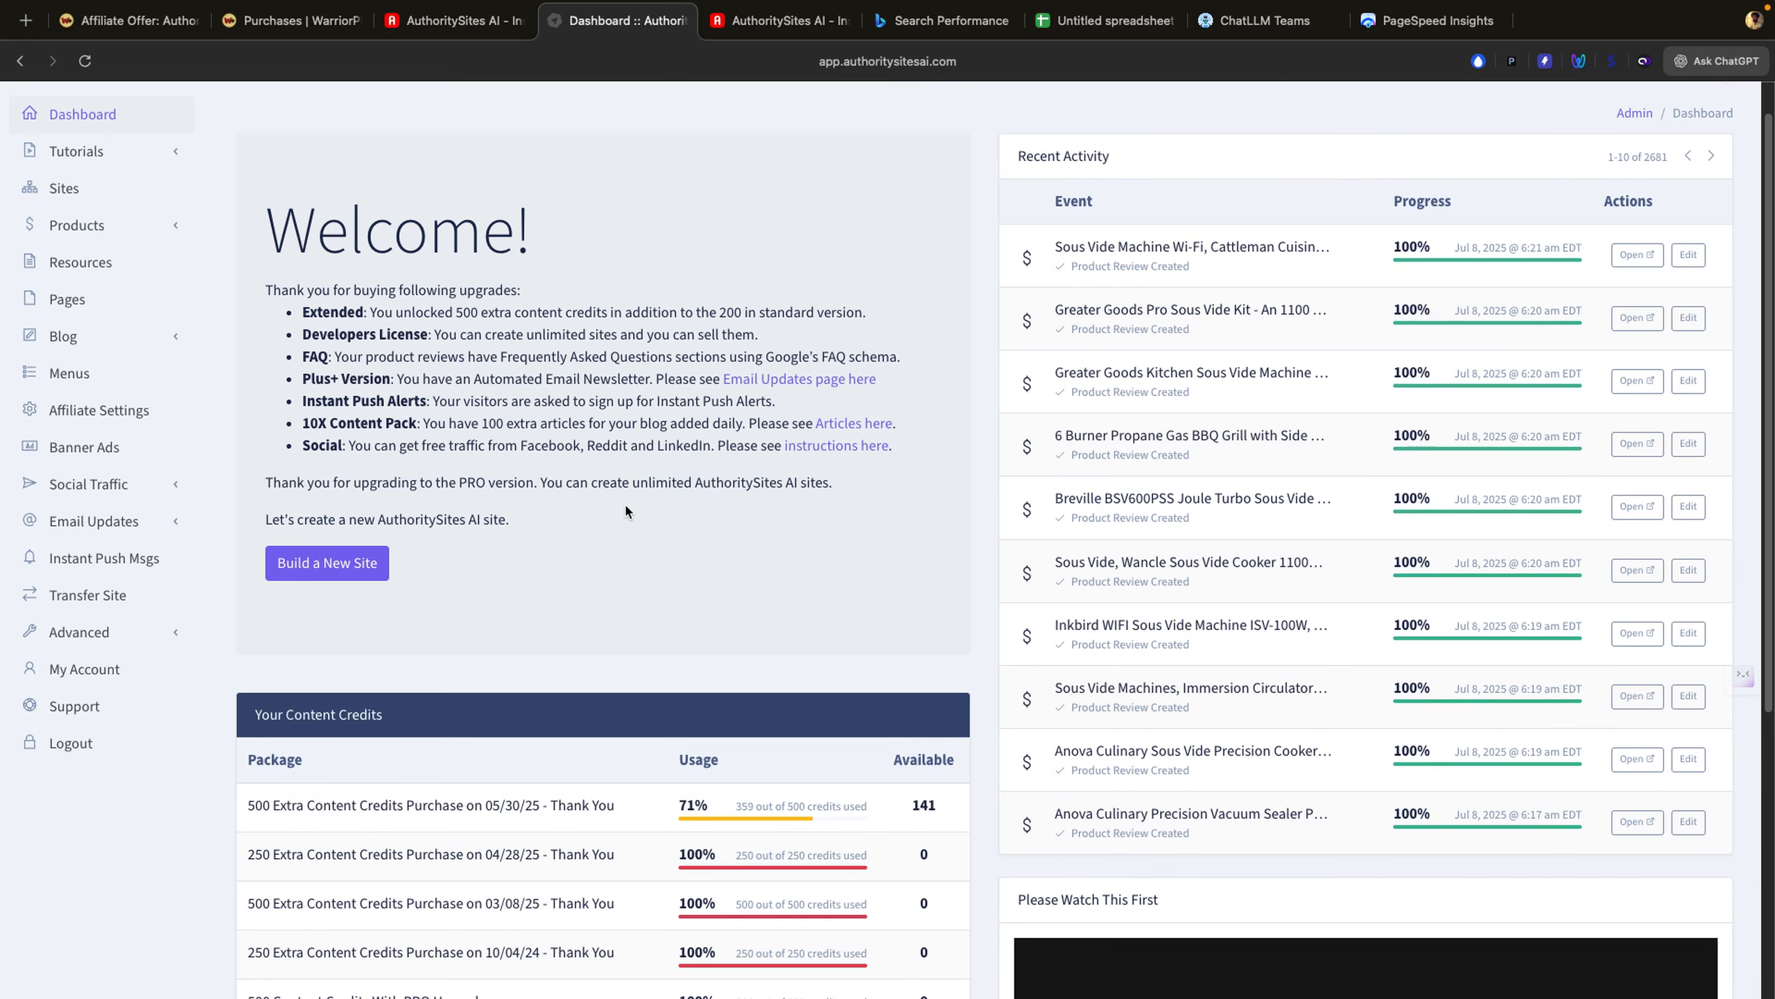
{"action": "scroll", "coordinate": [624, 509], "scroll_direction": "up", "scroll_amount": 1}
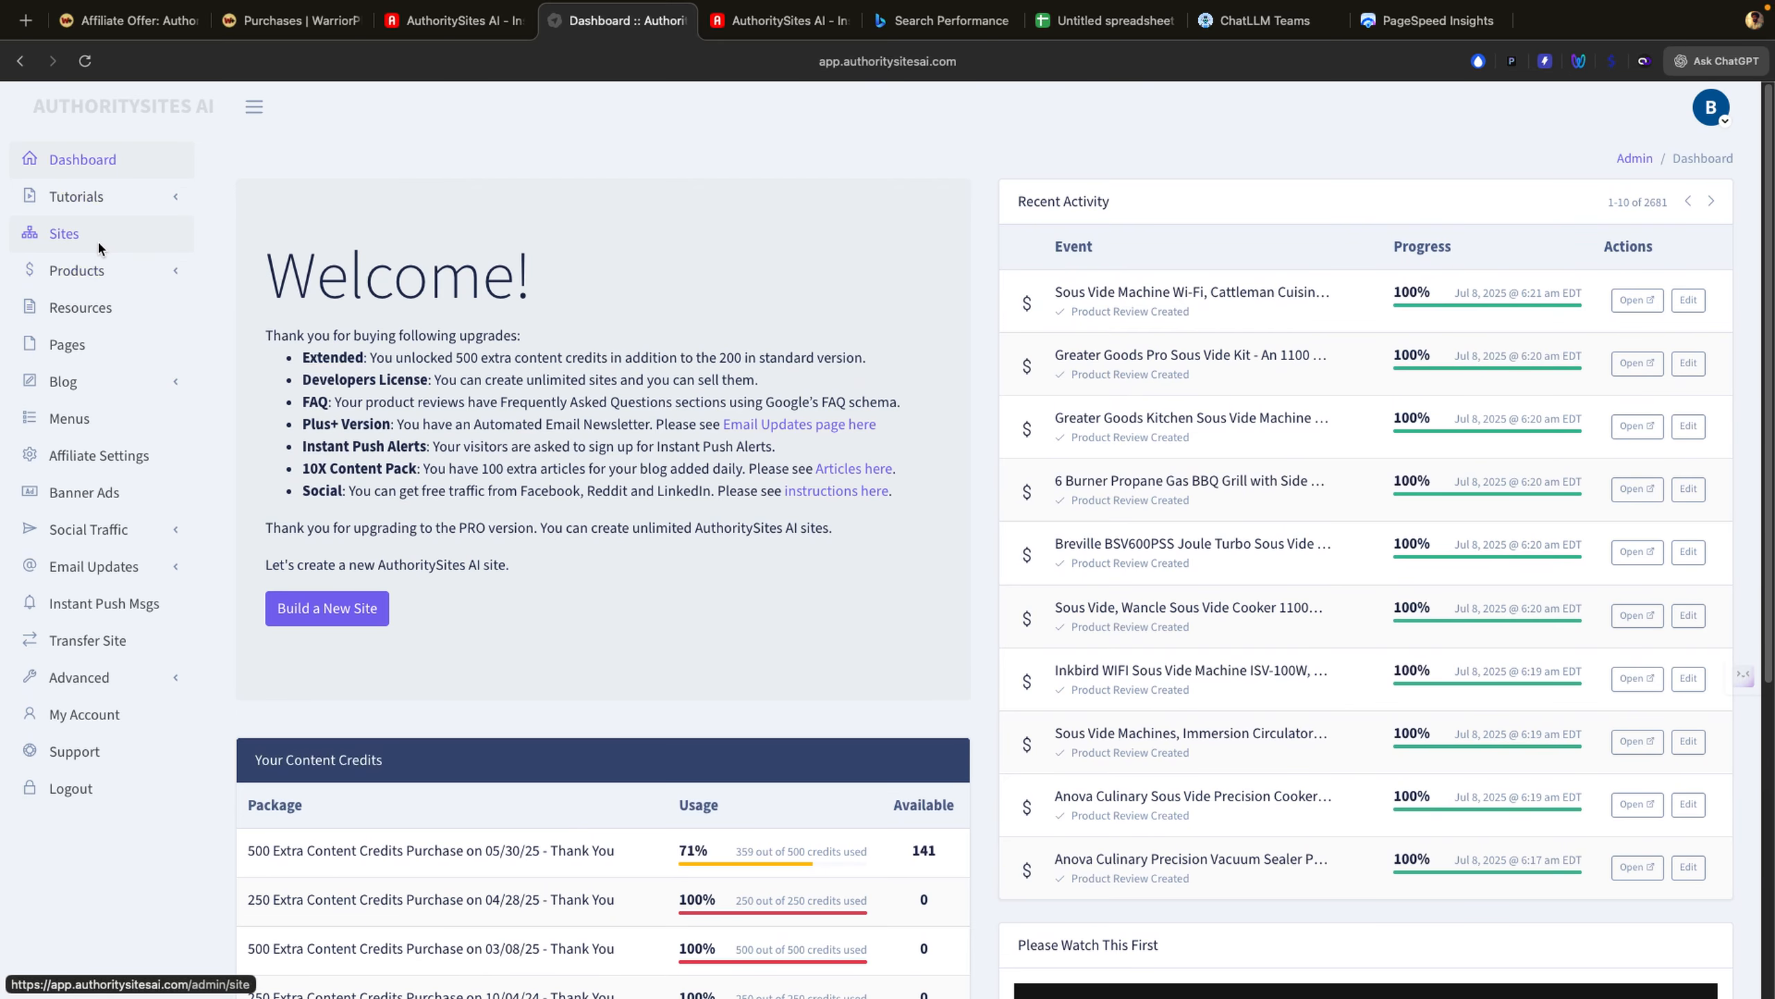
Step: Open the product management list and look through the published product reviews
{"action": "left_click", "coordinate": [167, 276]}
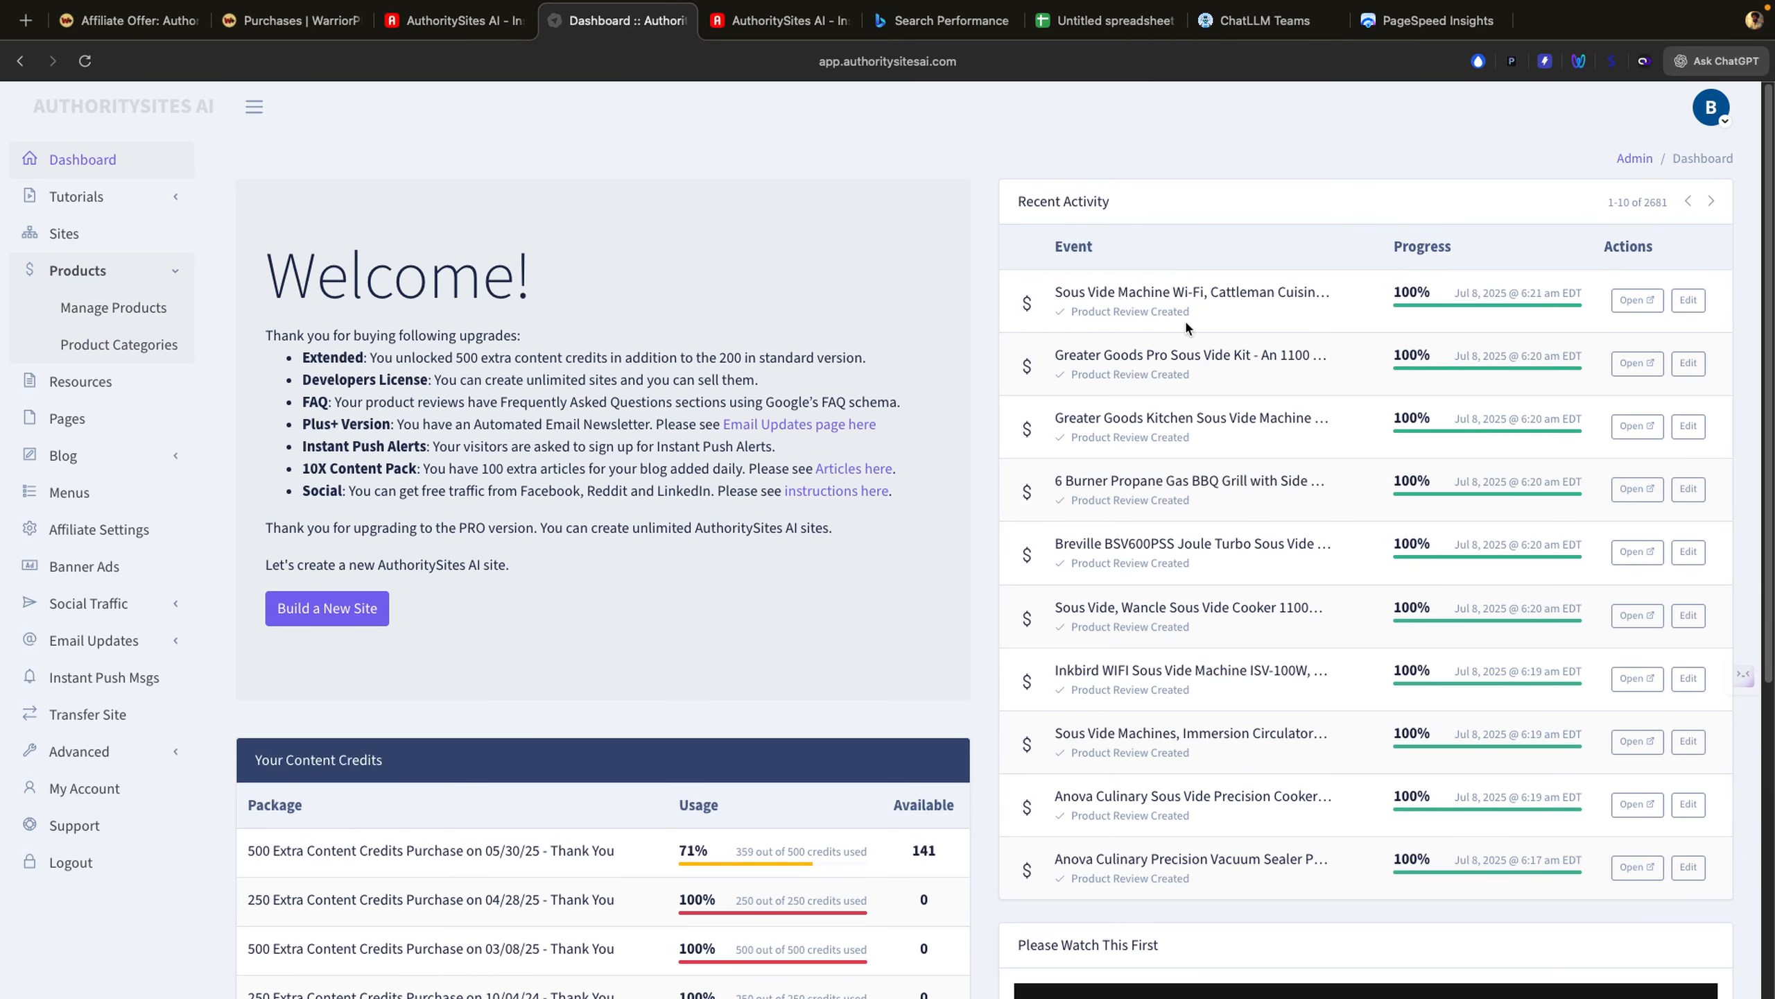
{"action": "scroll", "coordinate": [1186, 326], "scroll_direction": "down", "scroll_amount": 1}
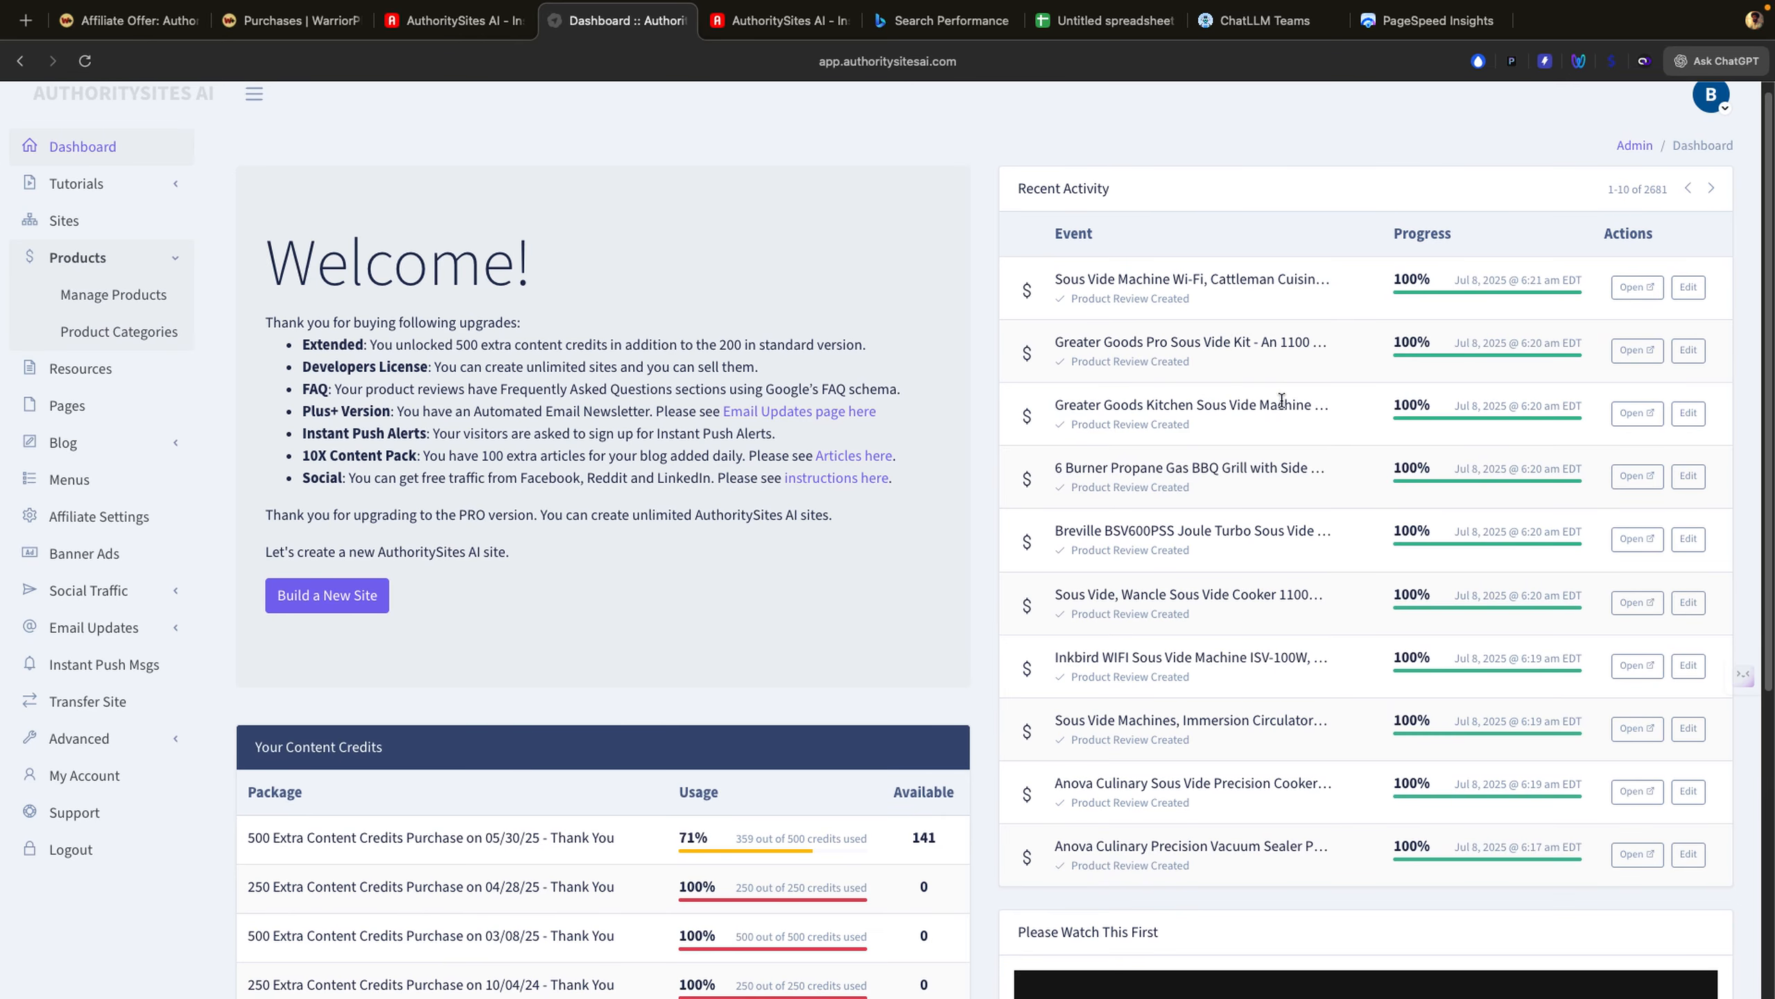
{"action": "left_click", "coordinate": [106, 302]}
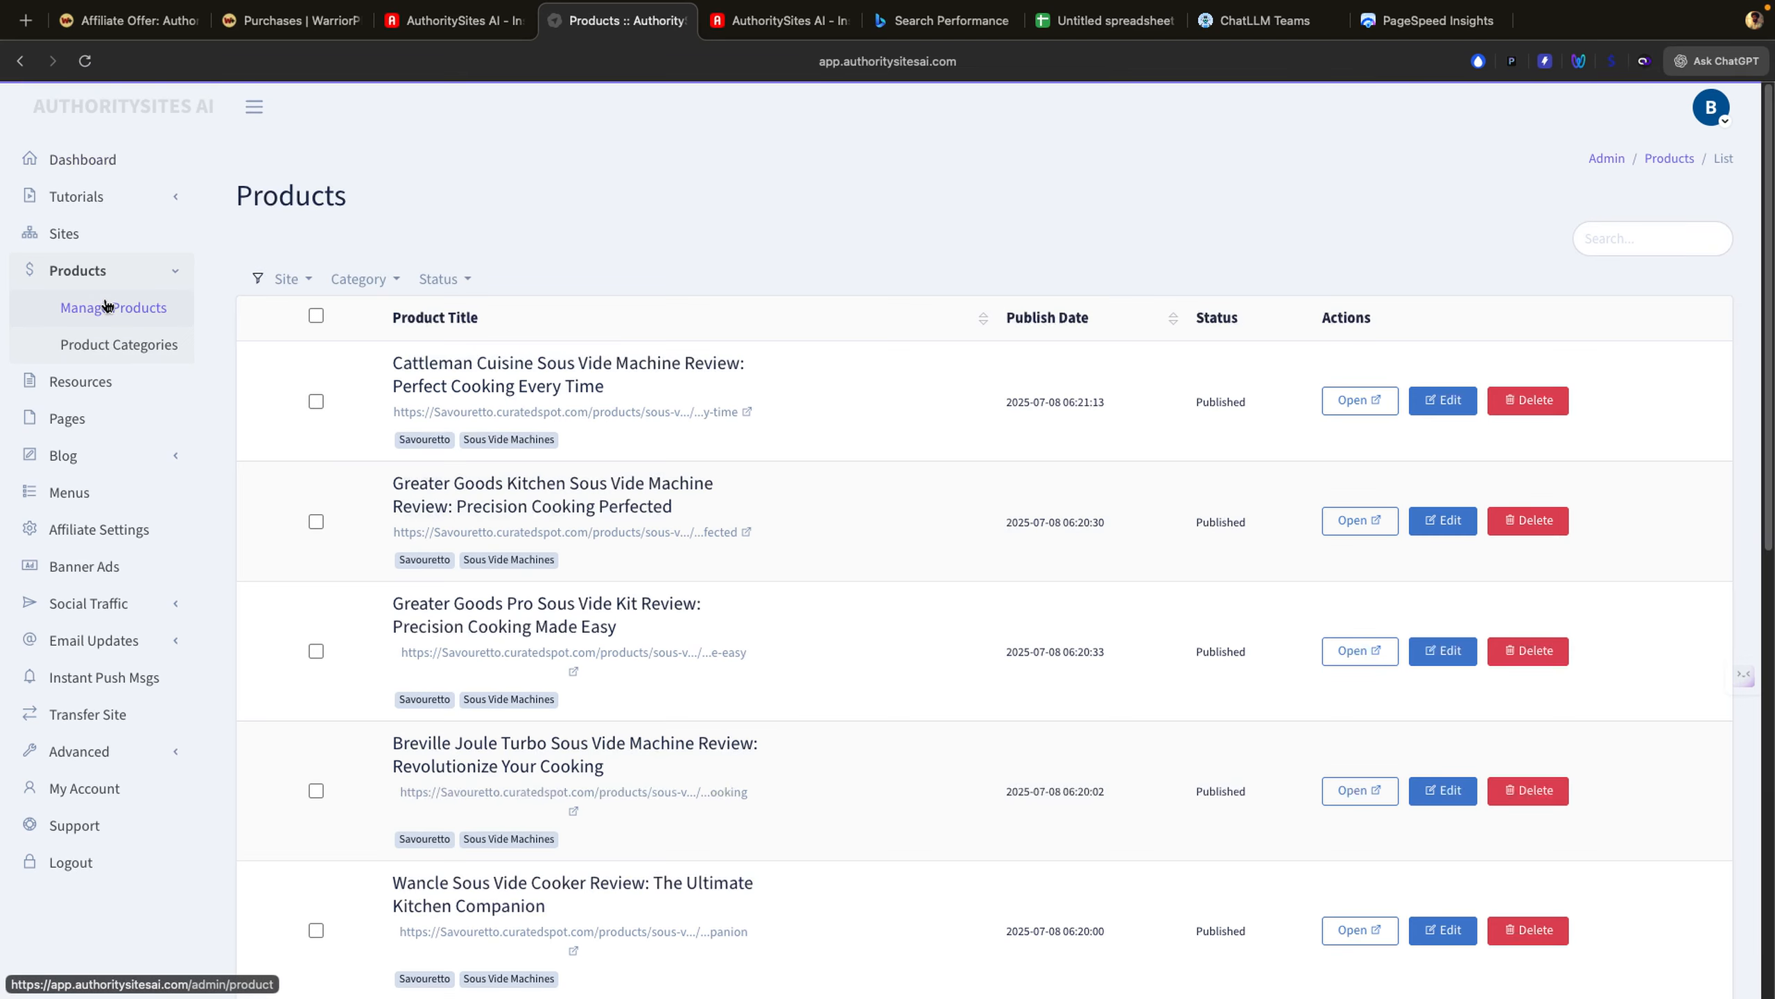
{"action": "scroll", "coordinate": [422, 319], "scroll_direction": "down", "scroll_amount": 3}
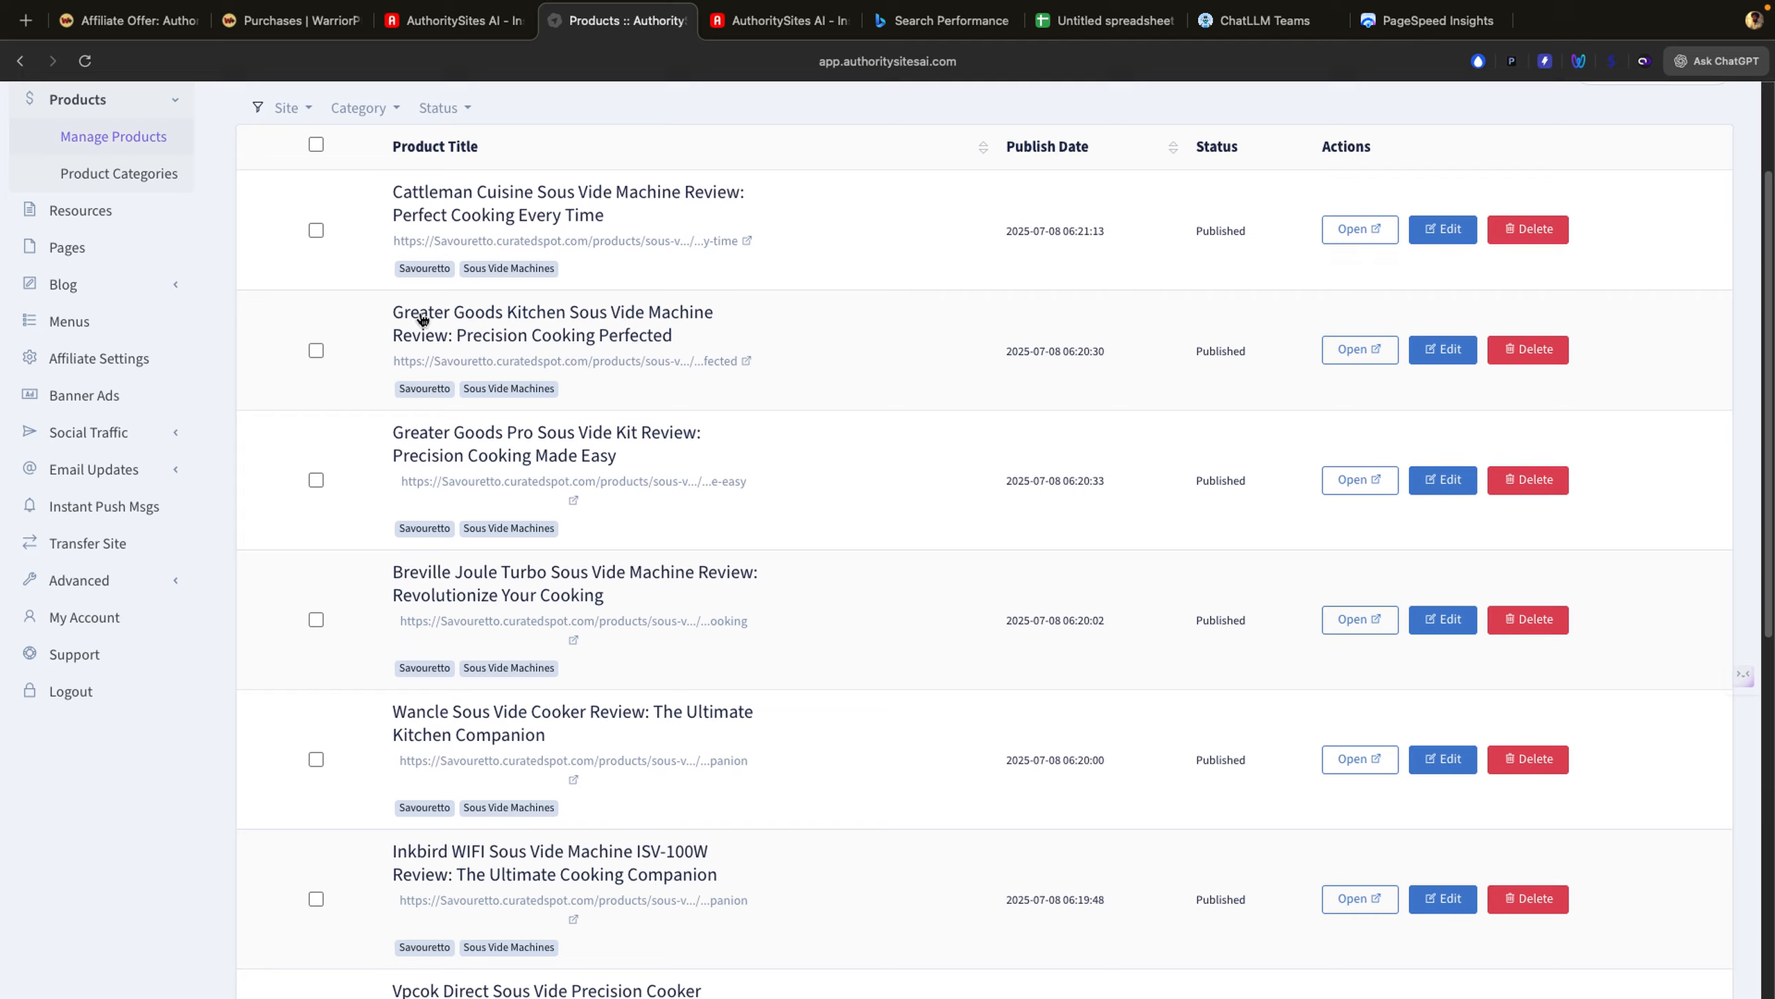
{"action": "scroll", "coordinate": [422, 319], "scroll_direction": "down", "scroll_amount": 12}
{"action": "scroll", "coordinate": [420, 312], "scroll_direction": "up", "scroll_amount": 15}
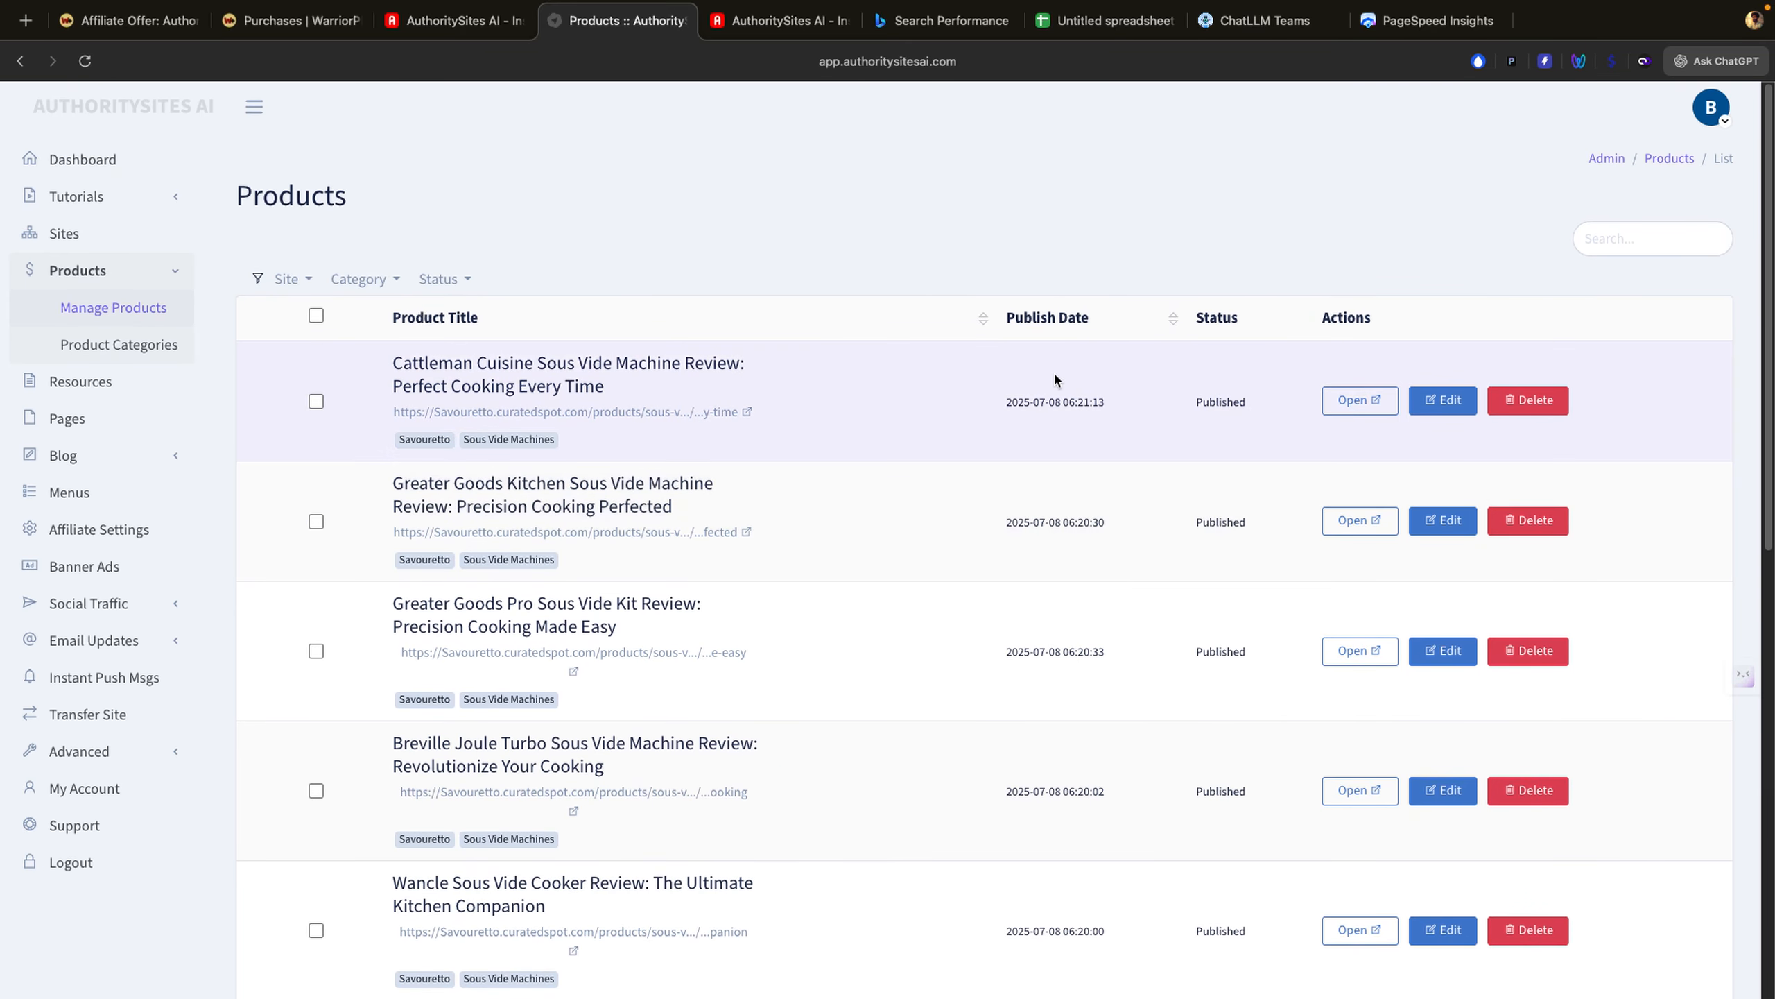
Step: Open the published Cattleman Cuisine Sous Vide Machine review and examine its introduction, disclosure, key takeaways and key features
{"action": "left_click", "coordinate": [1372, 404]}
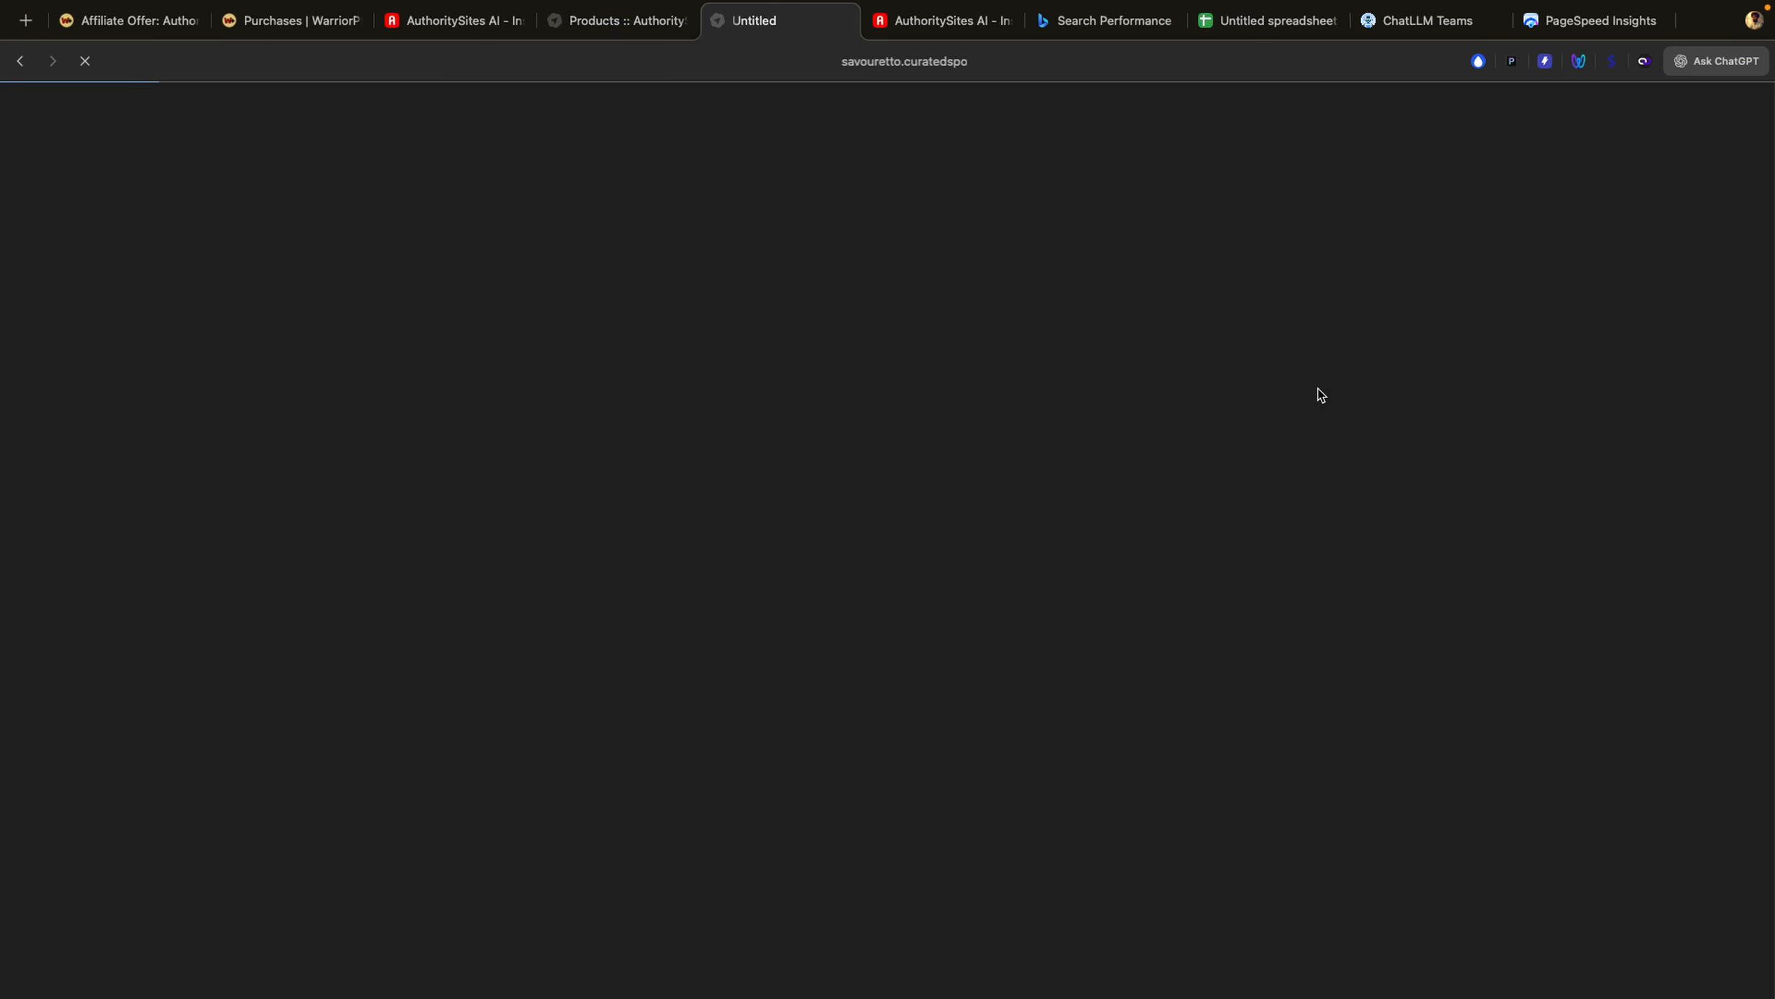
{"action": "scroll", "coordinate": [1188, 410], "scroll_direction": "down", "scroll_amount": 2}
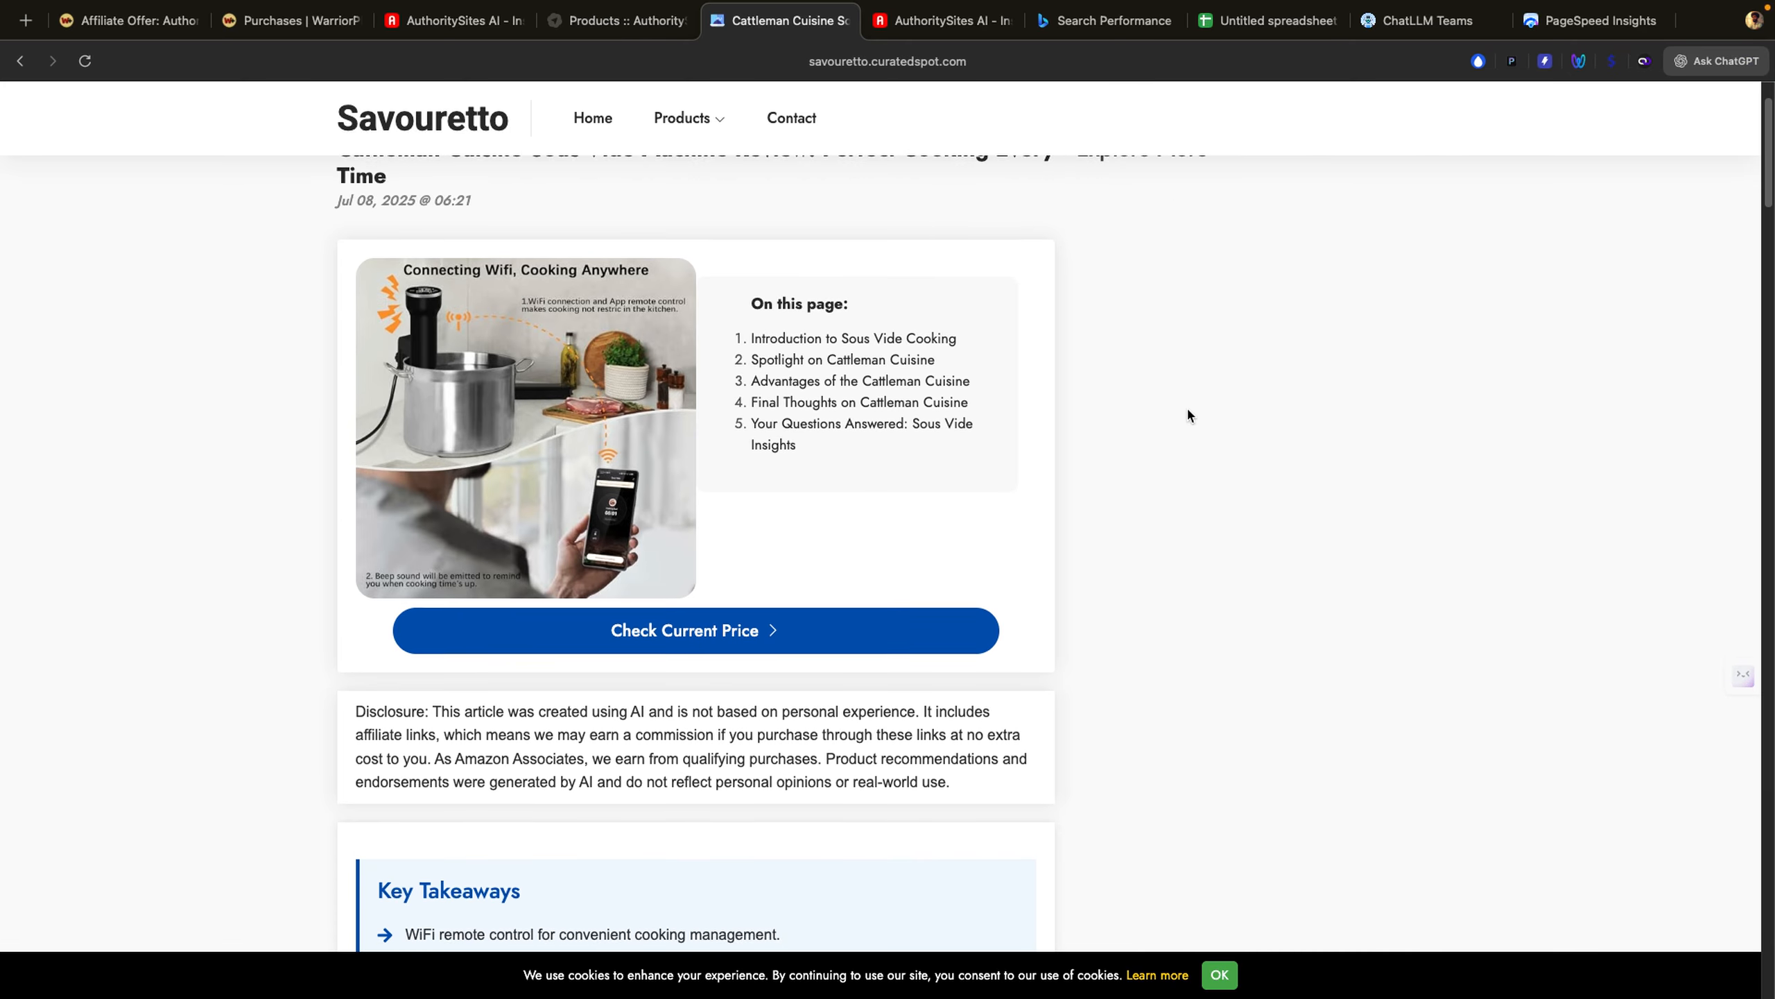
{"action": "scroll", "coordinate": [1187, 409], "scroll_direction": "up", "scroll_amount": 3}
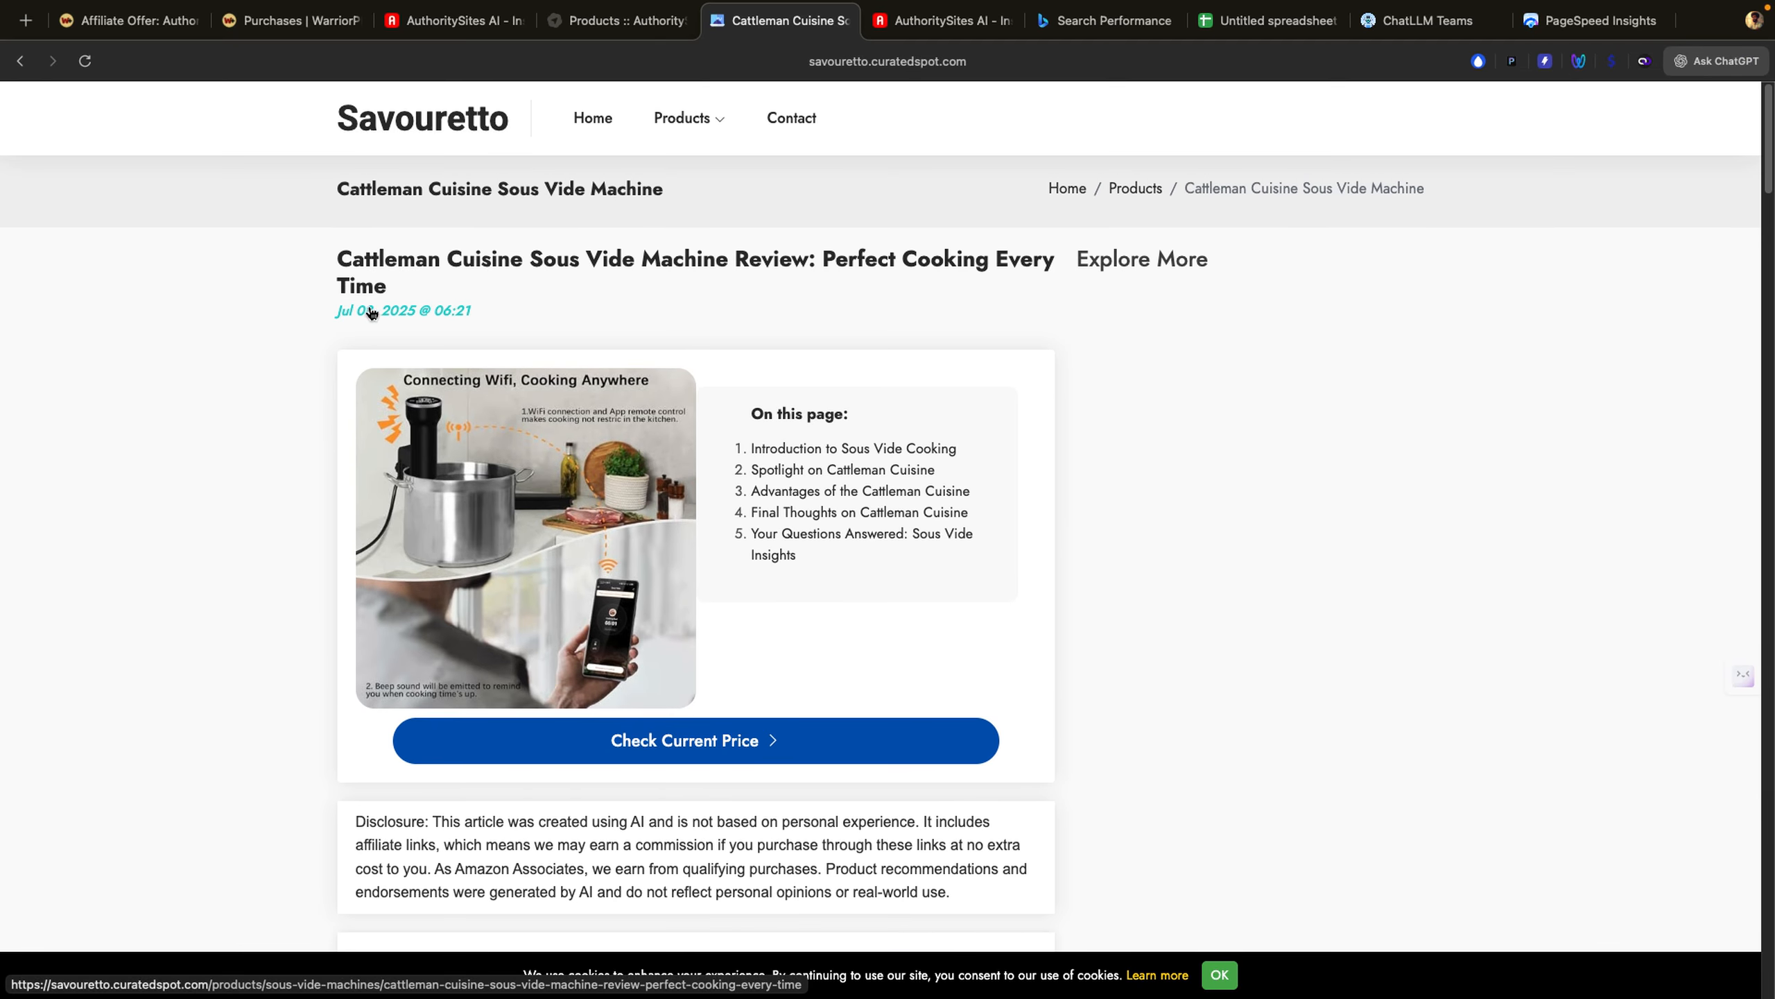
{"action": "scroll", "coordinate": [821, 355], "scroll_direction": "down", "scroll_amount": 2}
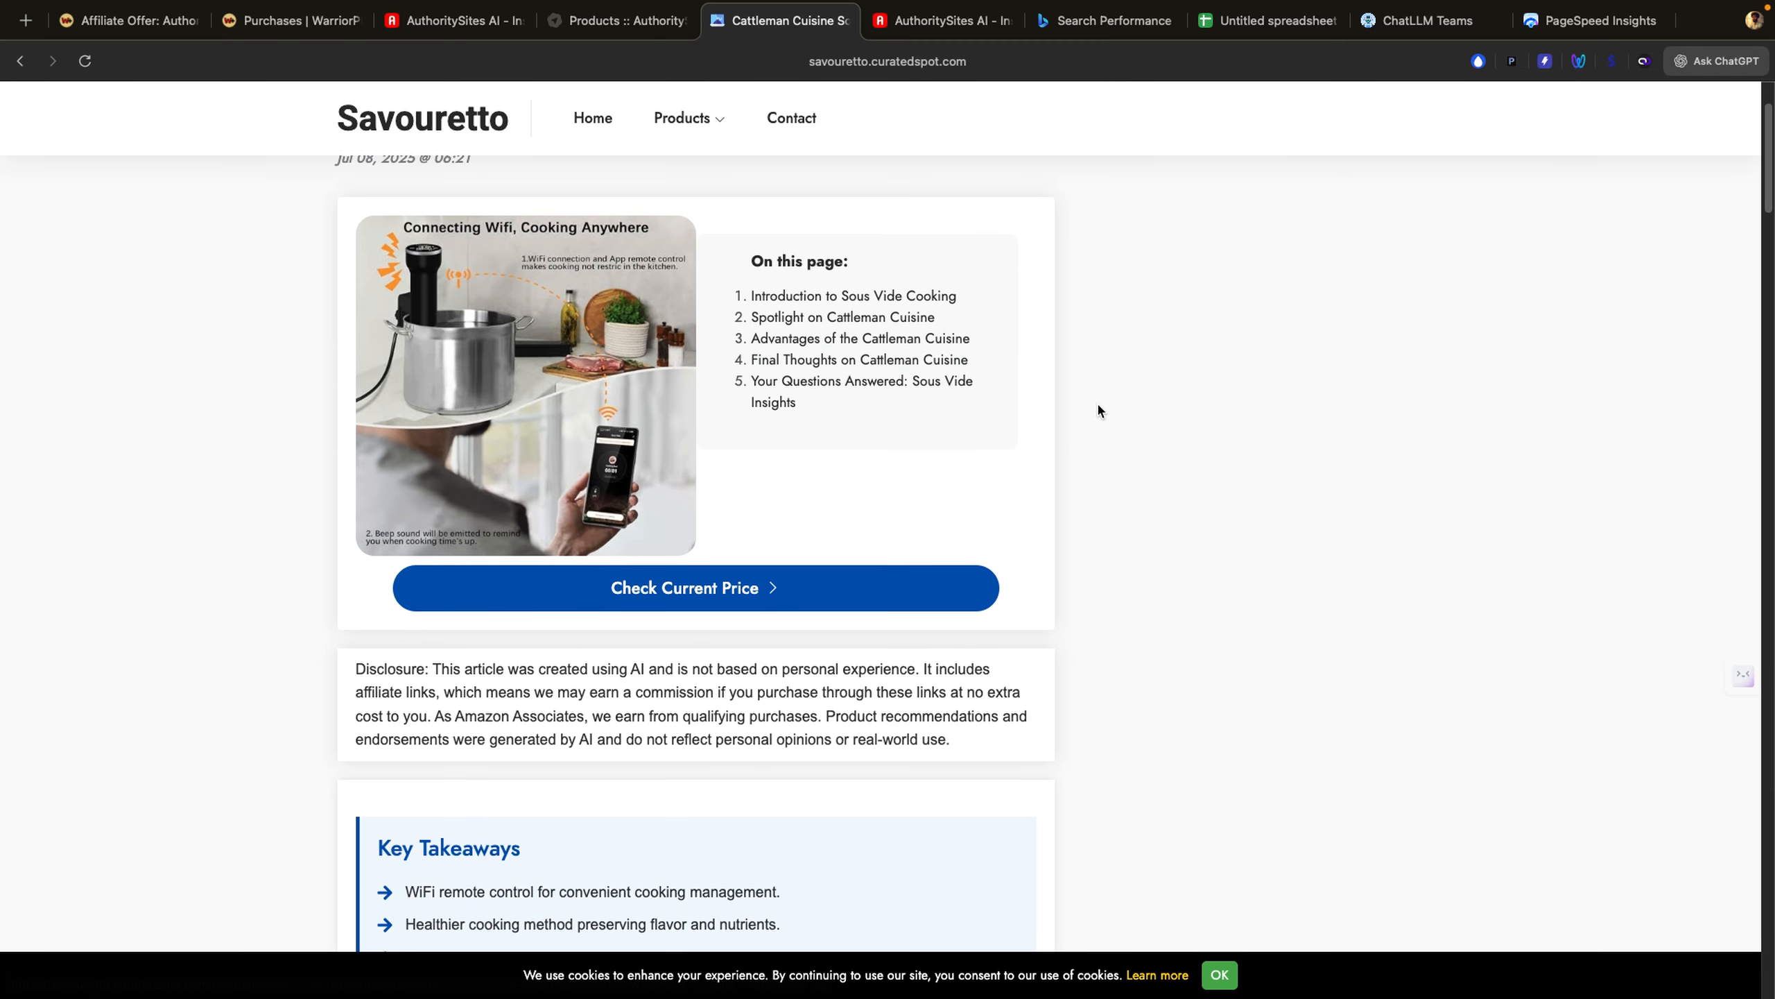
{"action": "scroll", "coordinate": [1097, 411], "scroll_direction": "down", "scroll_amount": 5}
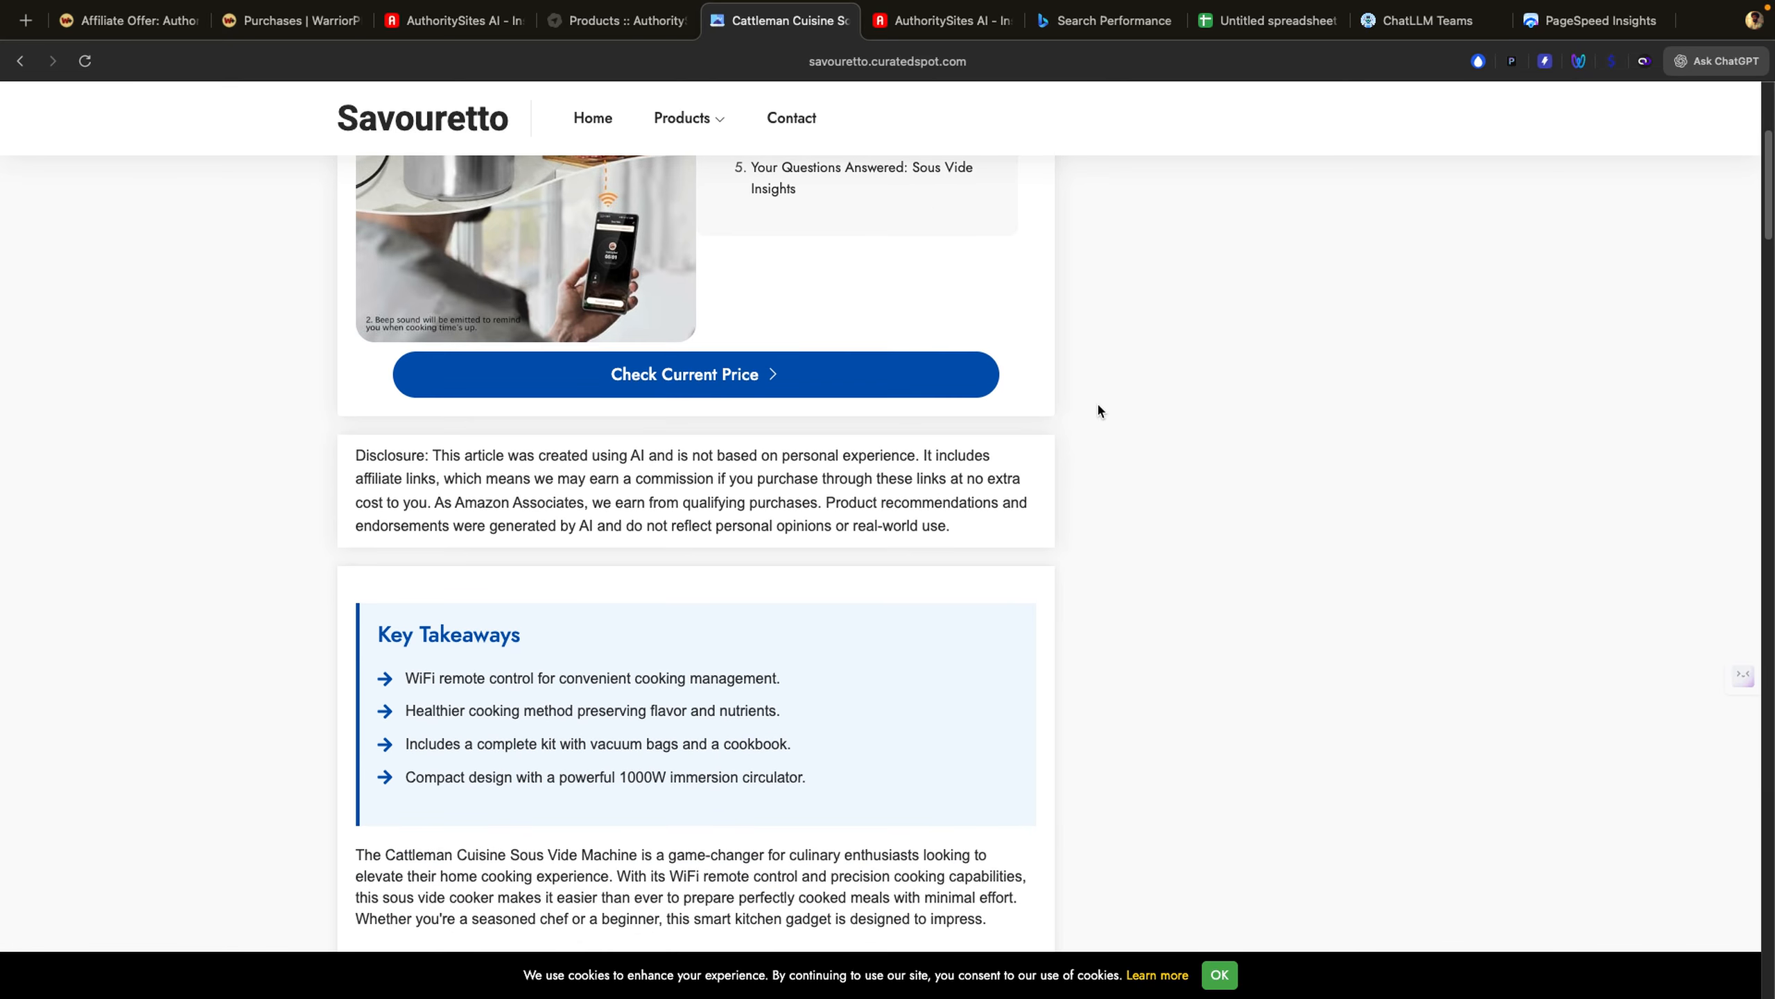
{"action": "scroll", "coordinate": [534, 520], "scroll_direction": "down", "scroll_amount": 10}
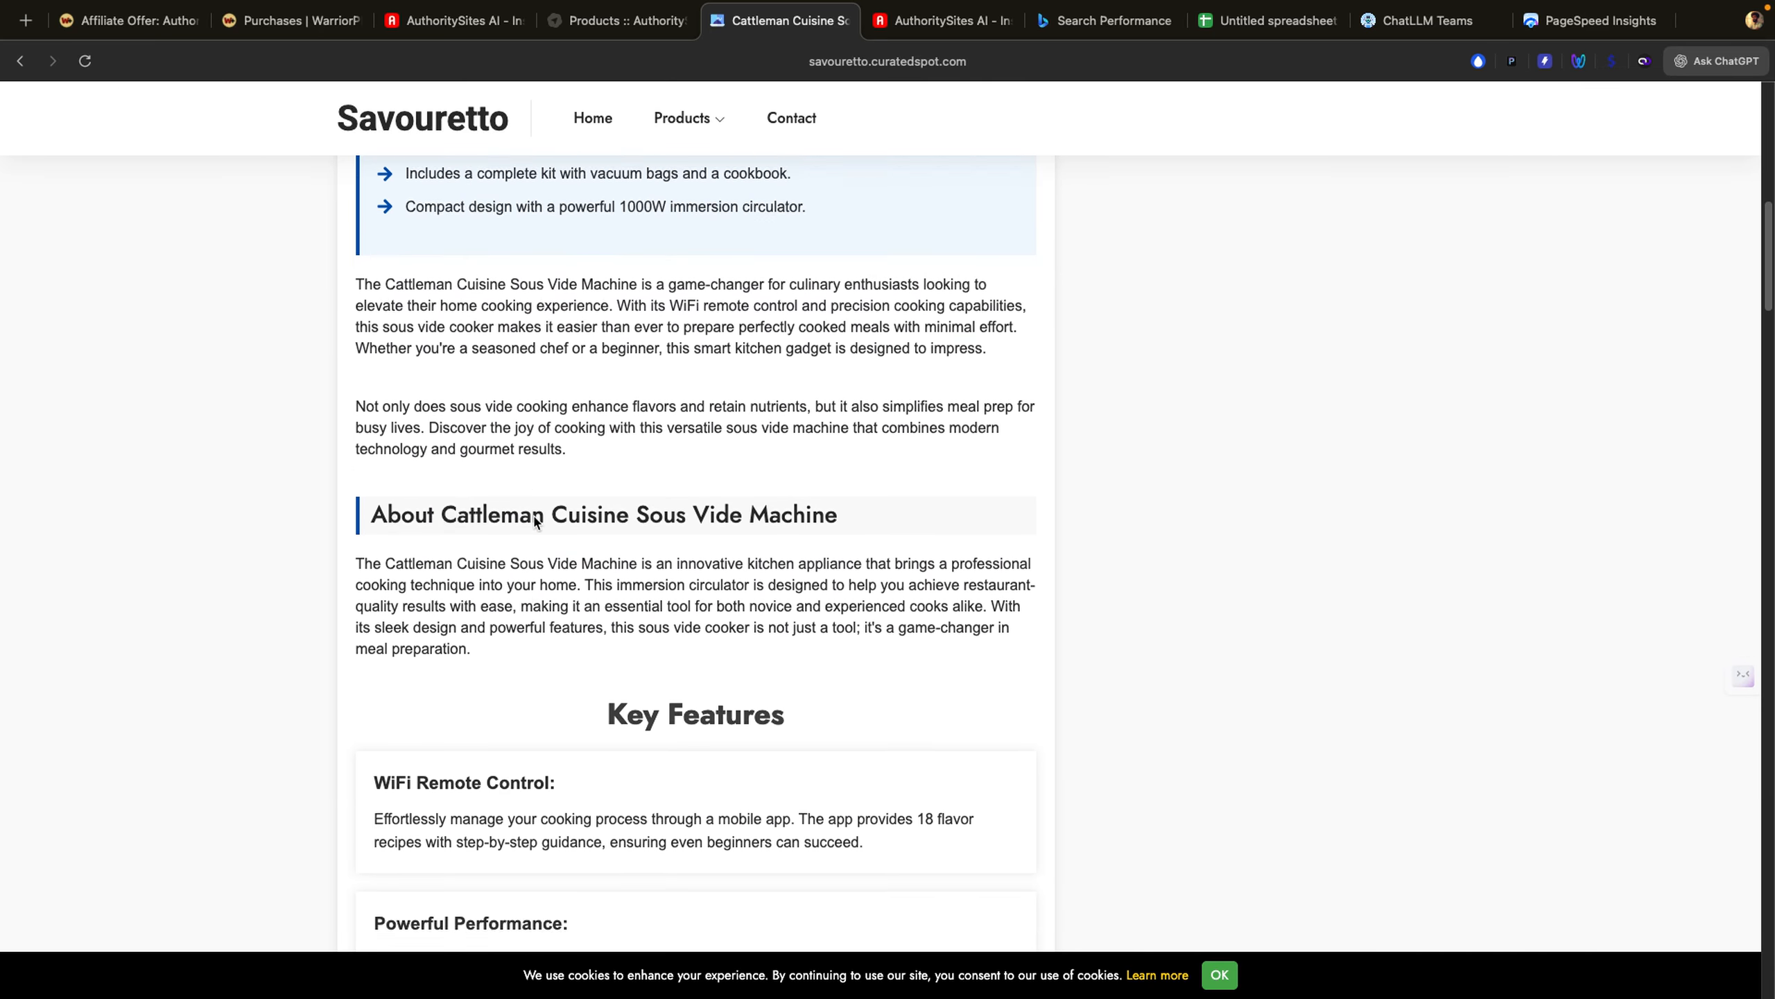
{"action": "scroll", "coordinate": [534, 520], "scroll_direction": "down", "scroll_amount": 11}
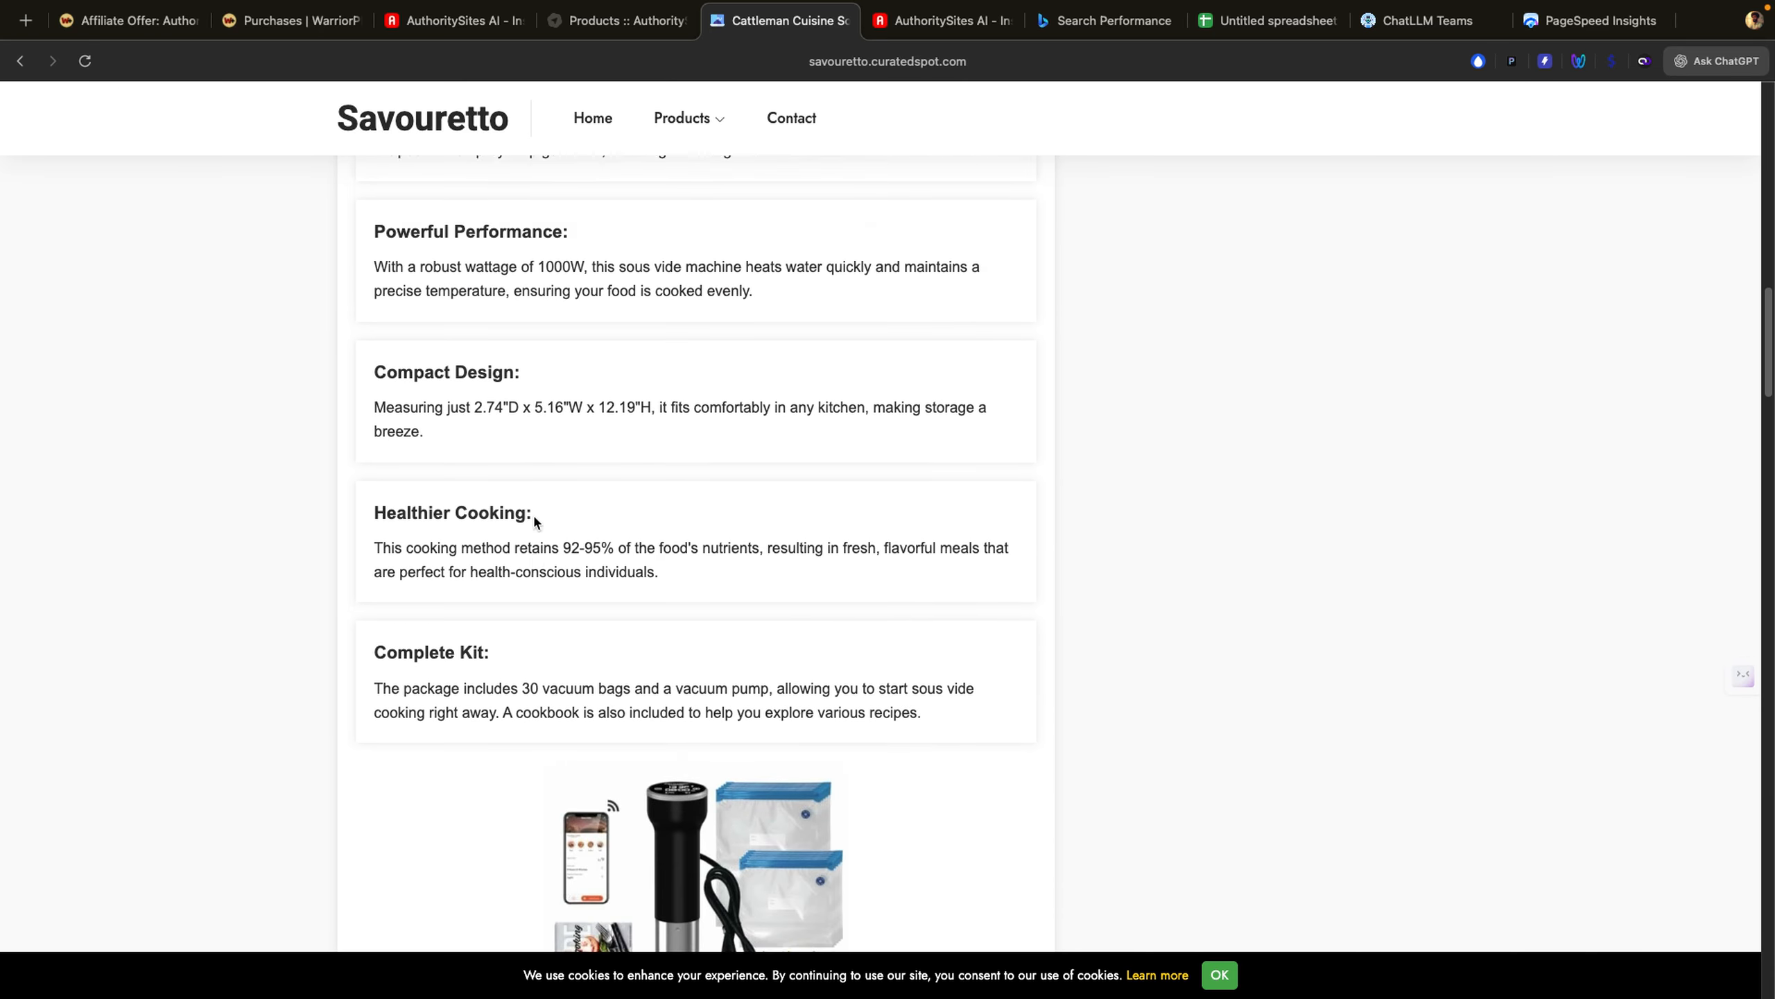
{"action": "scroll", "coordinate": [534, 521], "scroll_direction": "down", "scroll_amount": 13}
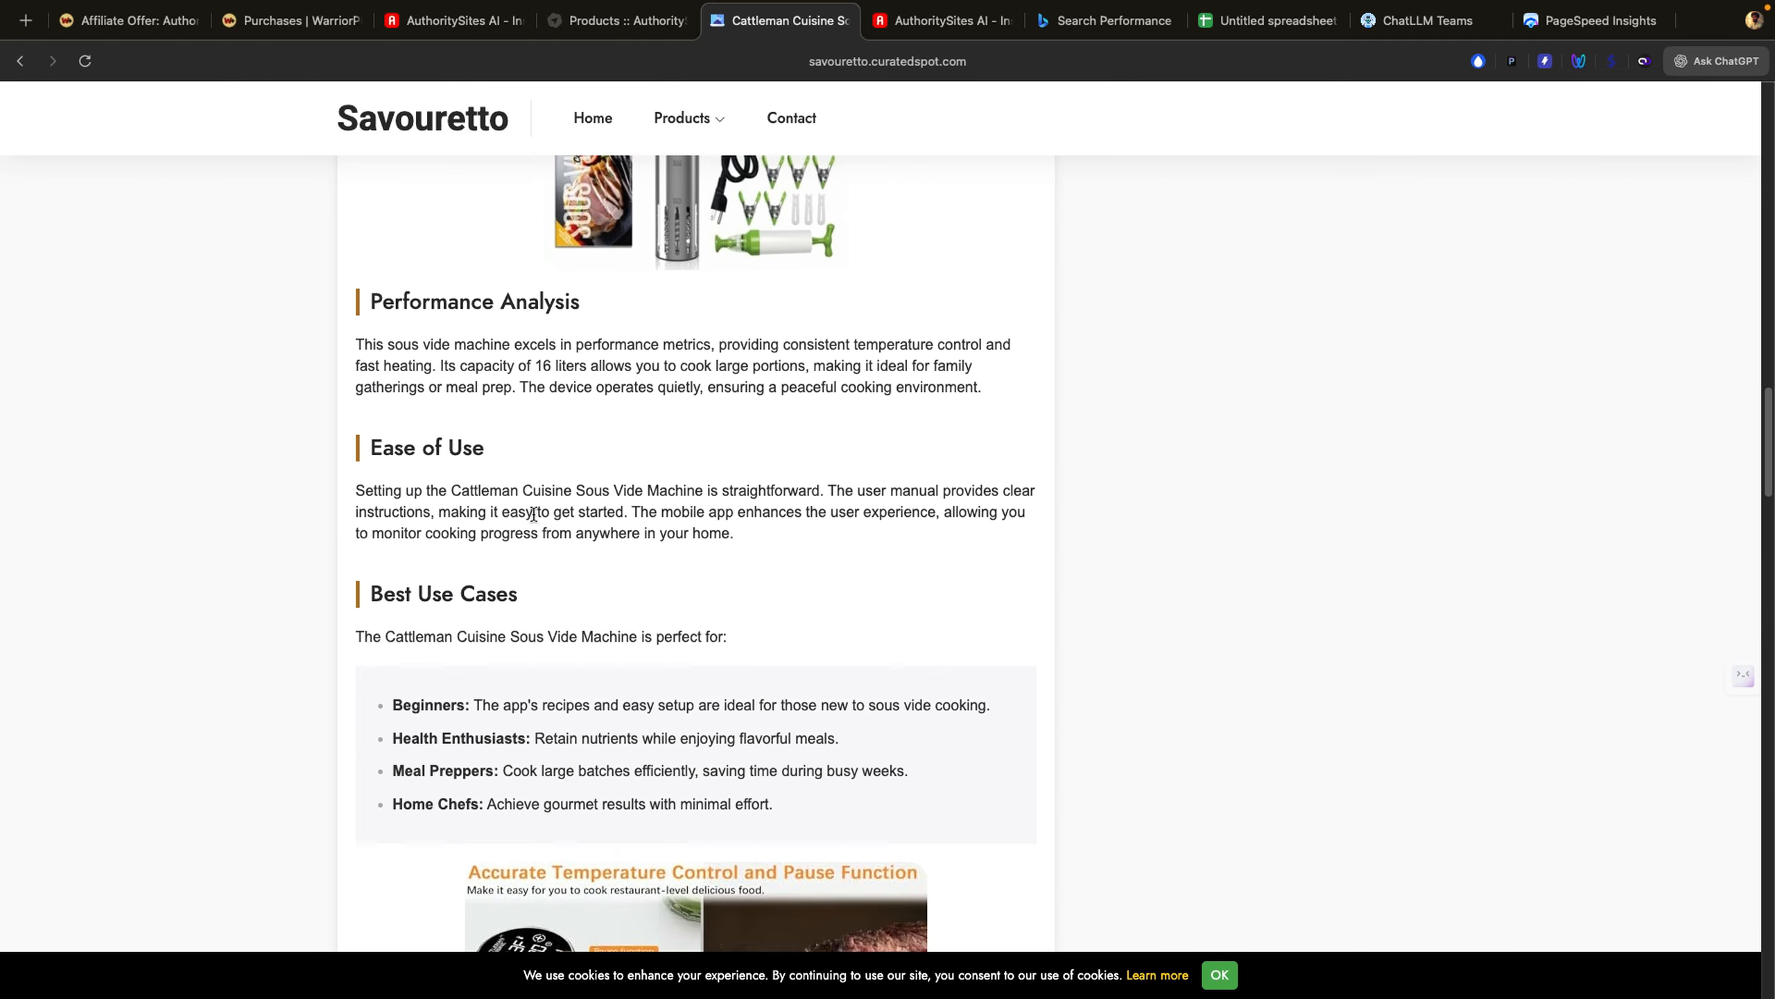
Step: Read the review's pros and cons, buyer tips and question-and-answer section, and return to the start of the article
{"action": "scroll", "coordinate": [535, 521], "scroll_direction": "down", "scroll_amount": 1}
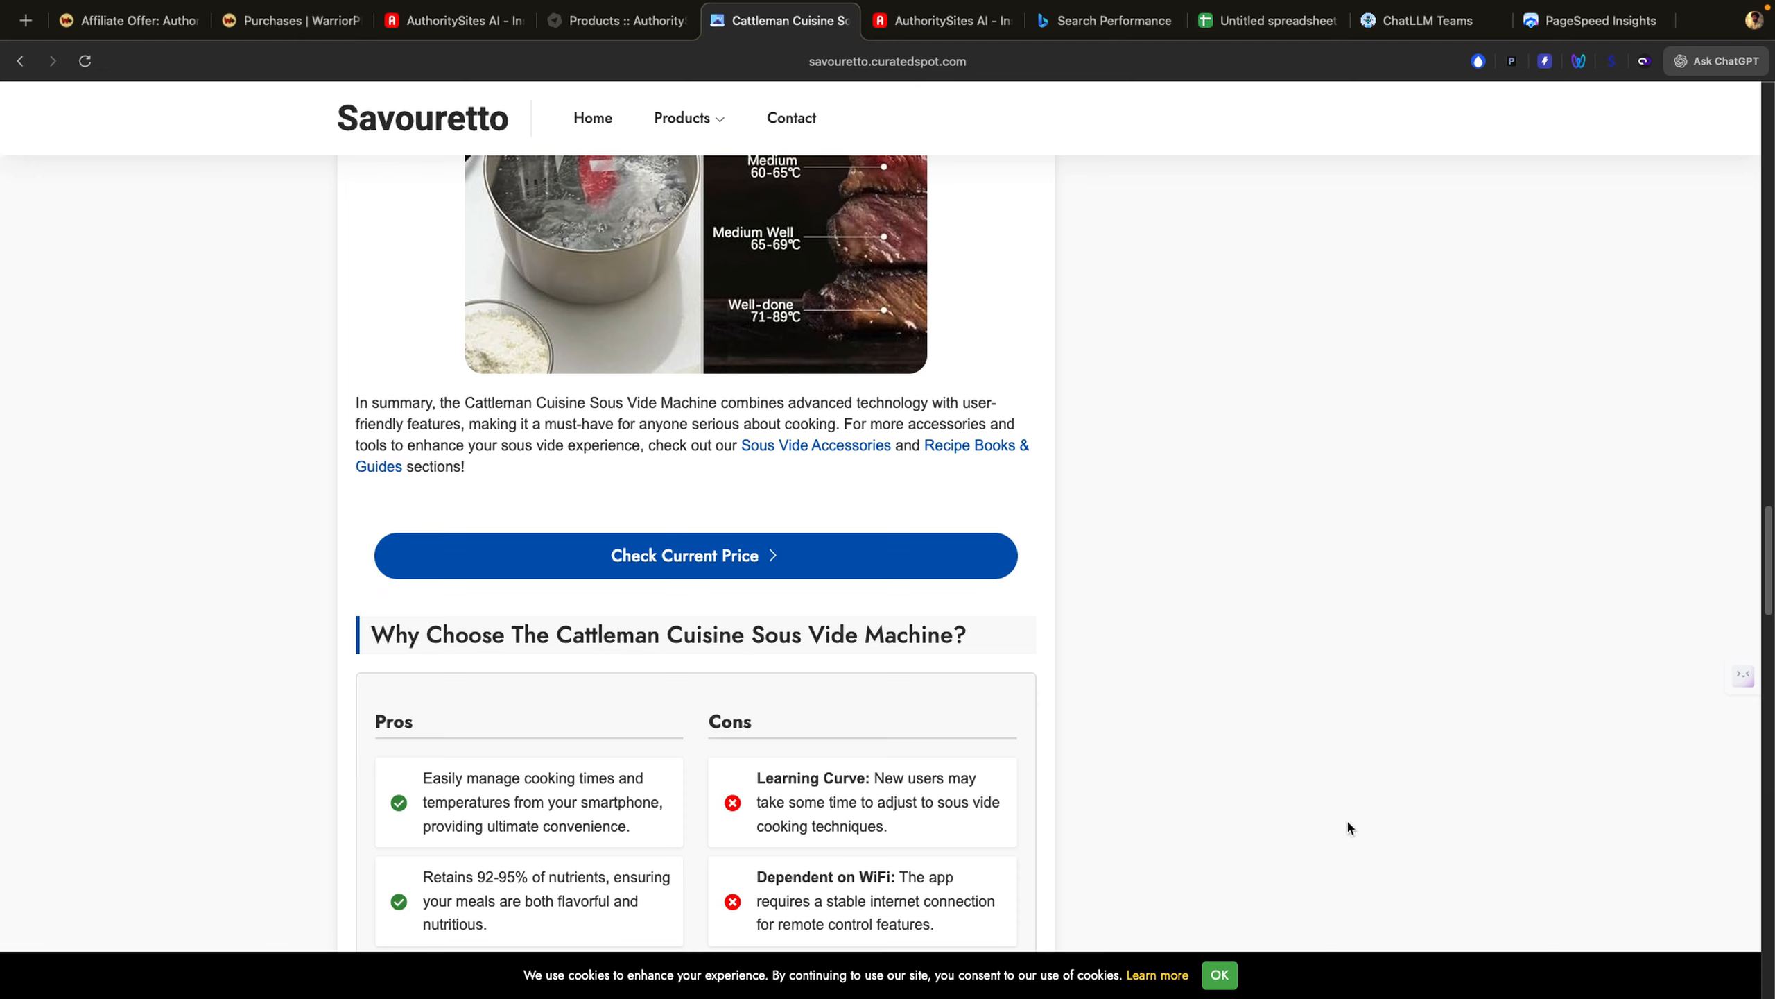
{"action": "scroll", "coordinate": [1249, 861], "scroll_direction": "down", "scroll_amount": 8}
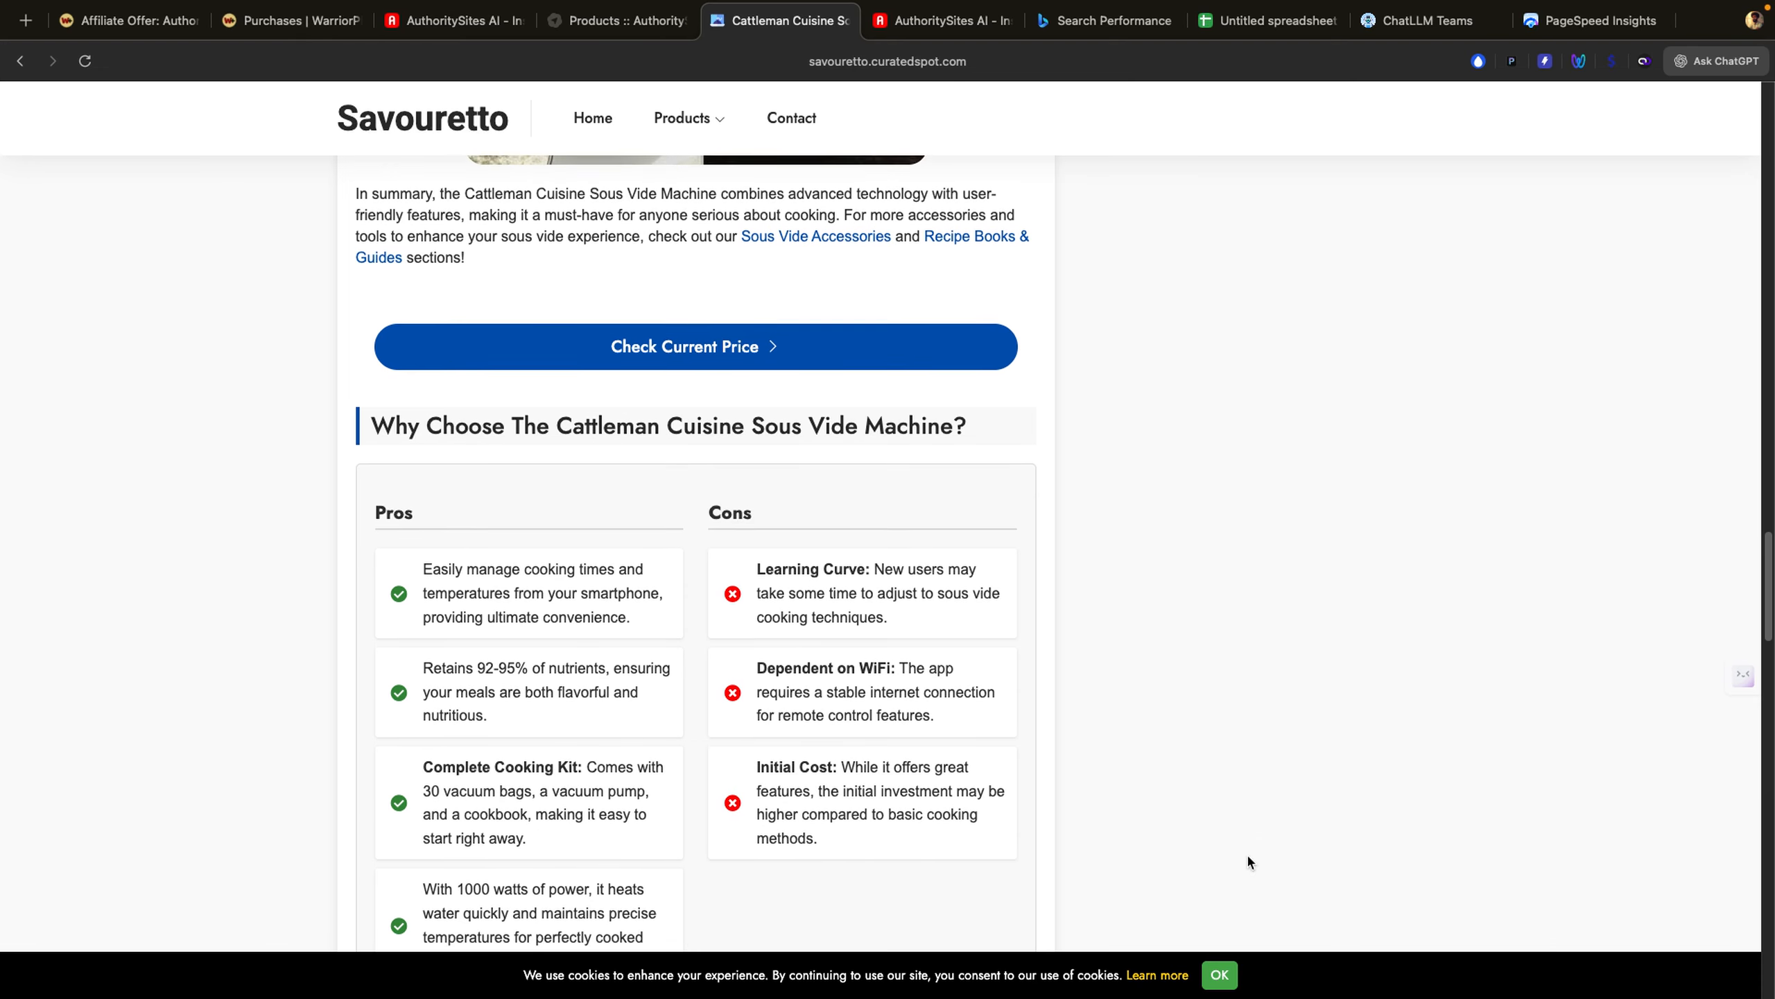
{"action": "scroll", "coordinate": [1249, 860], "scroll_direction": "down", "scroll_amount": 18}
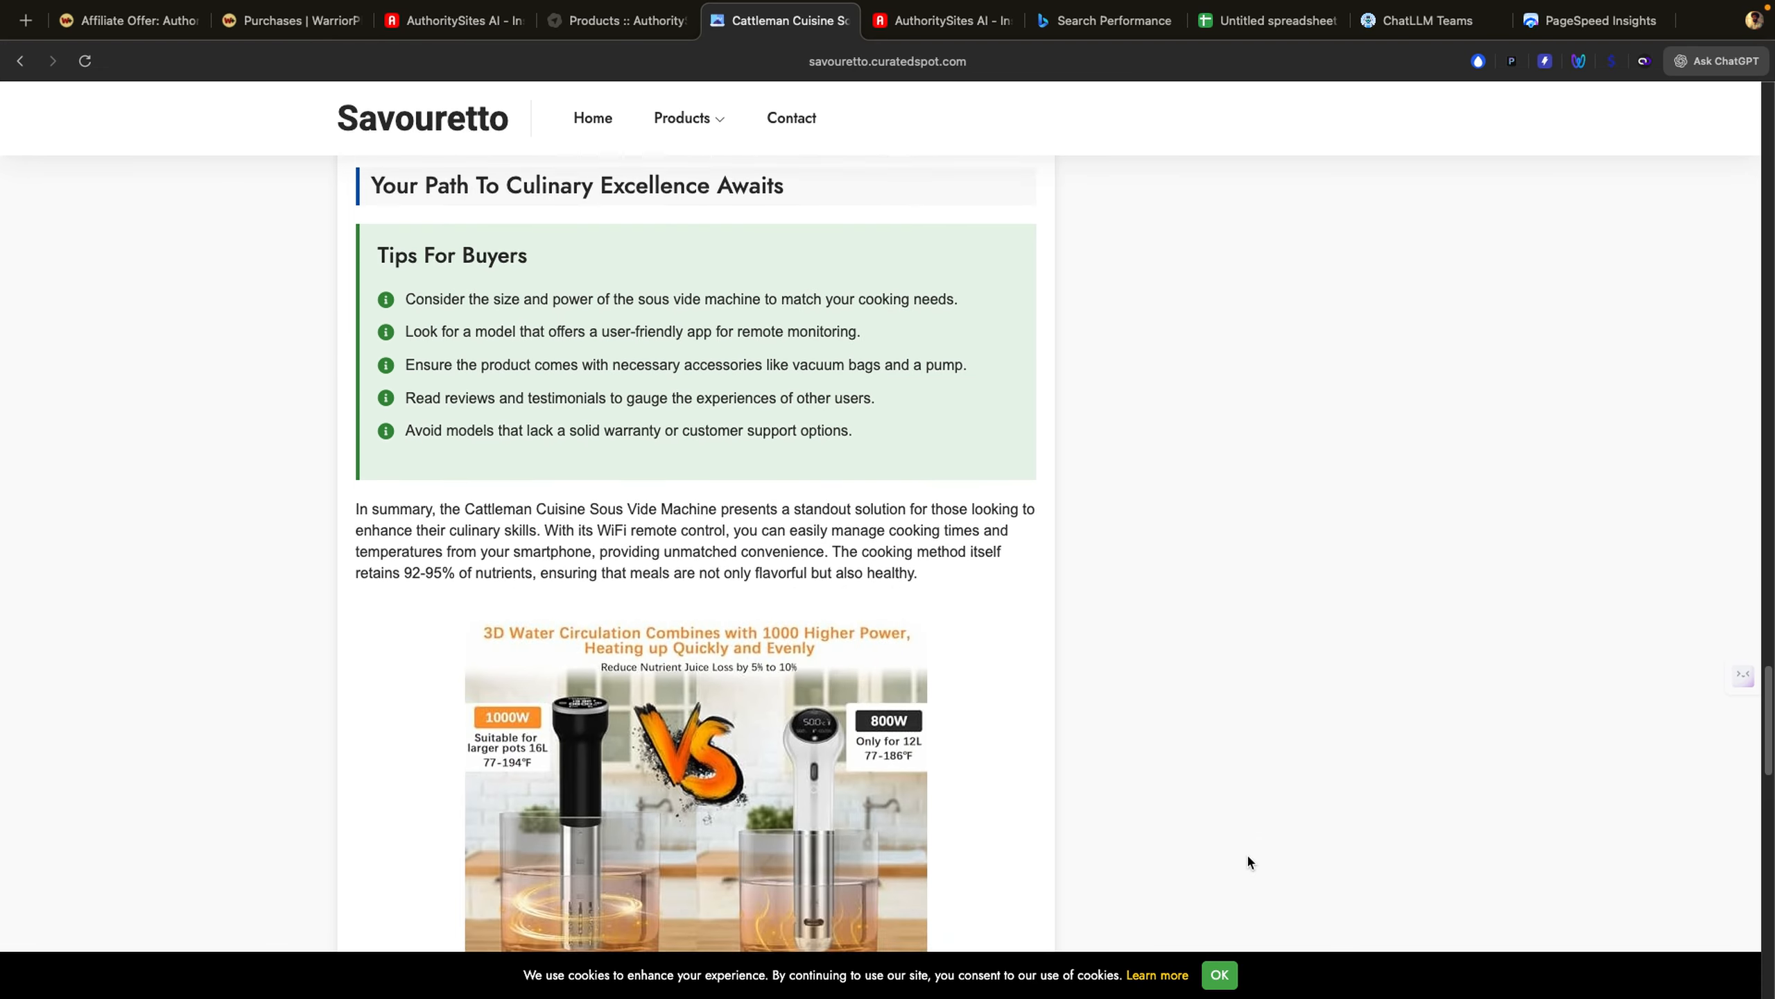
{"action": "scroll", "coordinate": [1249, 861], "scroll_direction": "down", "scroll_amount": 14}
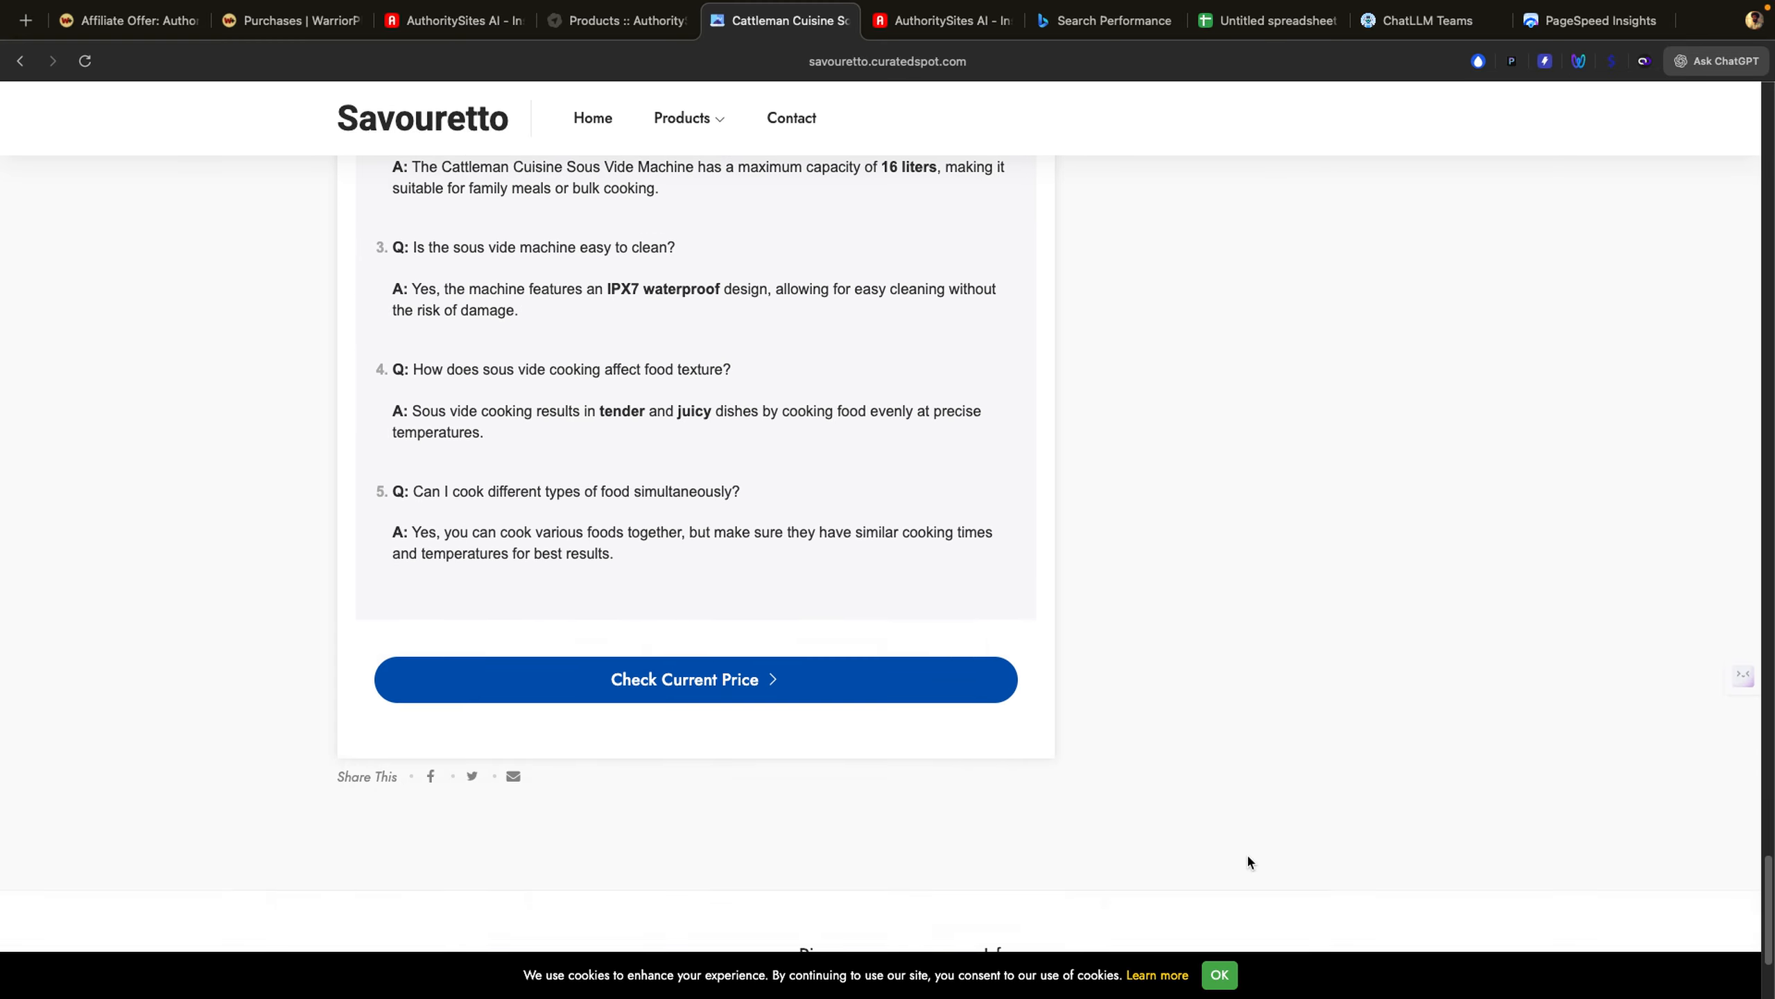
{"action": "scroll", "coordinate": [1190, 736], "scroll_direction": "up", "scroll_amount": 4}
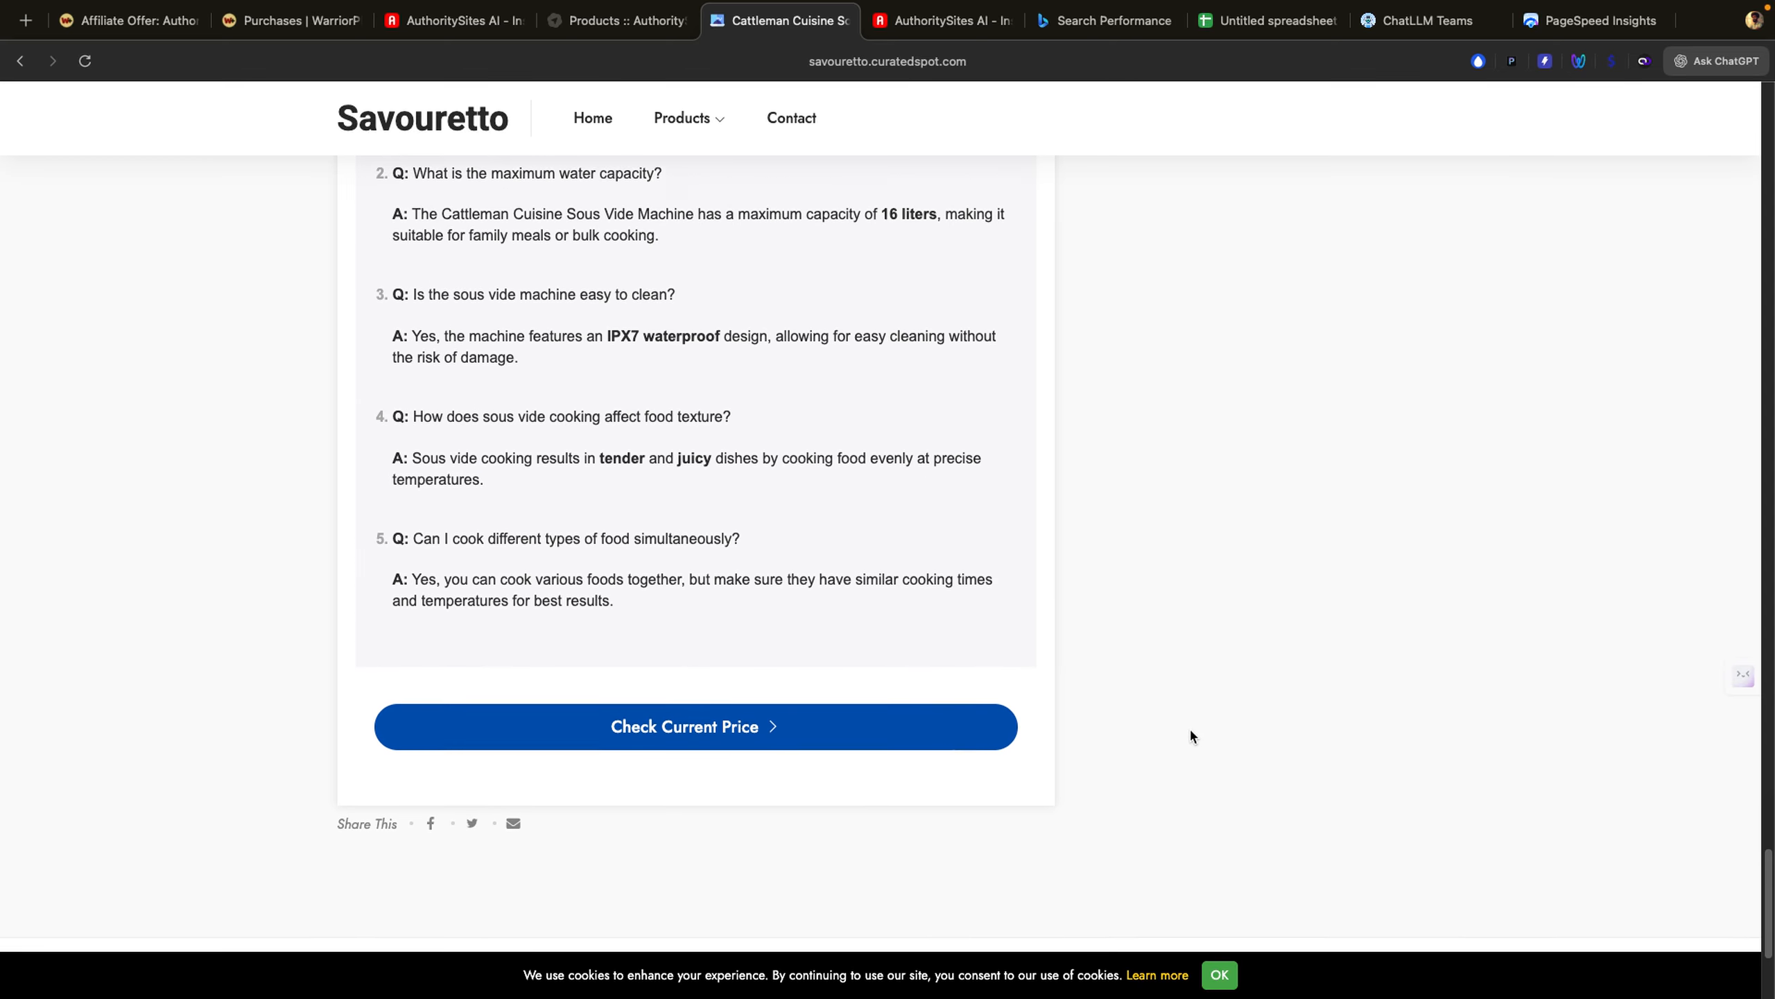
{"action": "scroll", "coordinate": [727, 832], "scroll_direction": "up", "scroll_amount": 15}
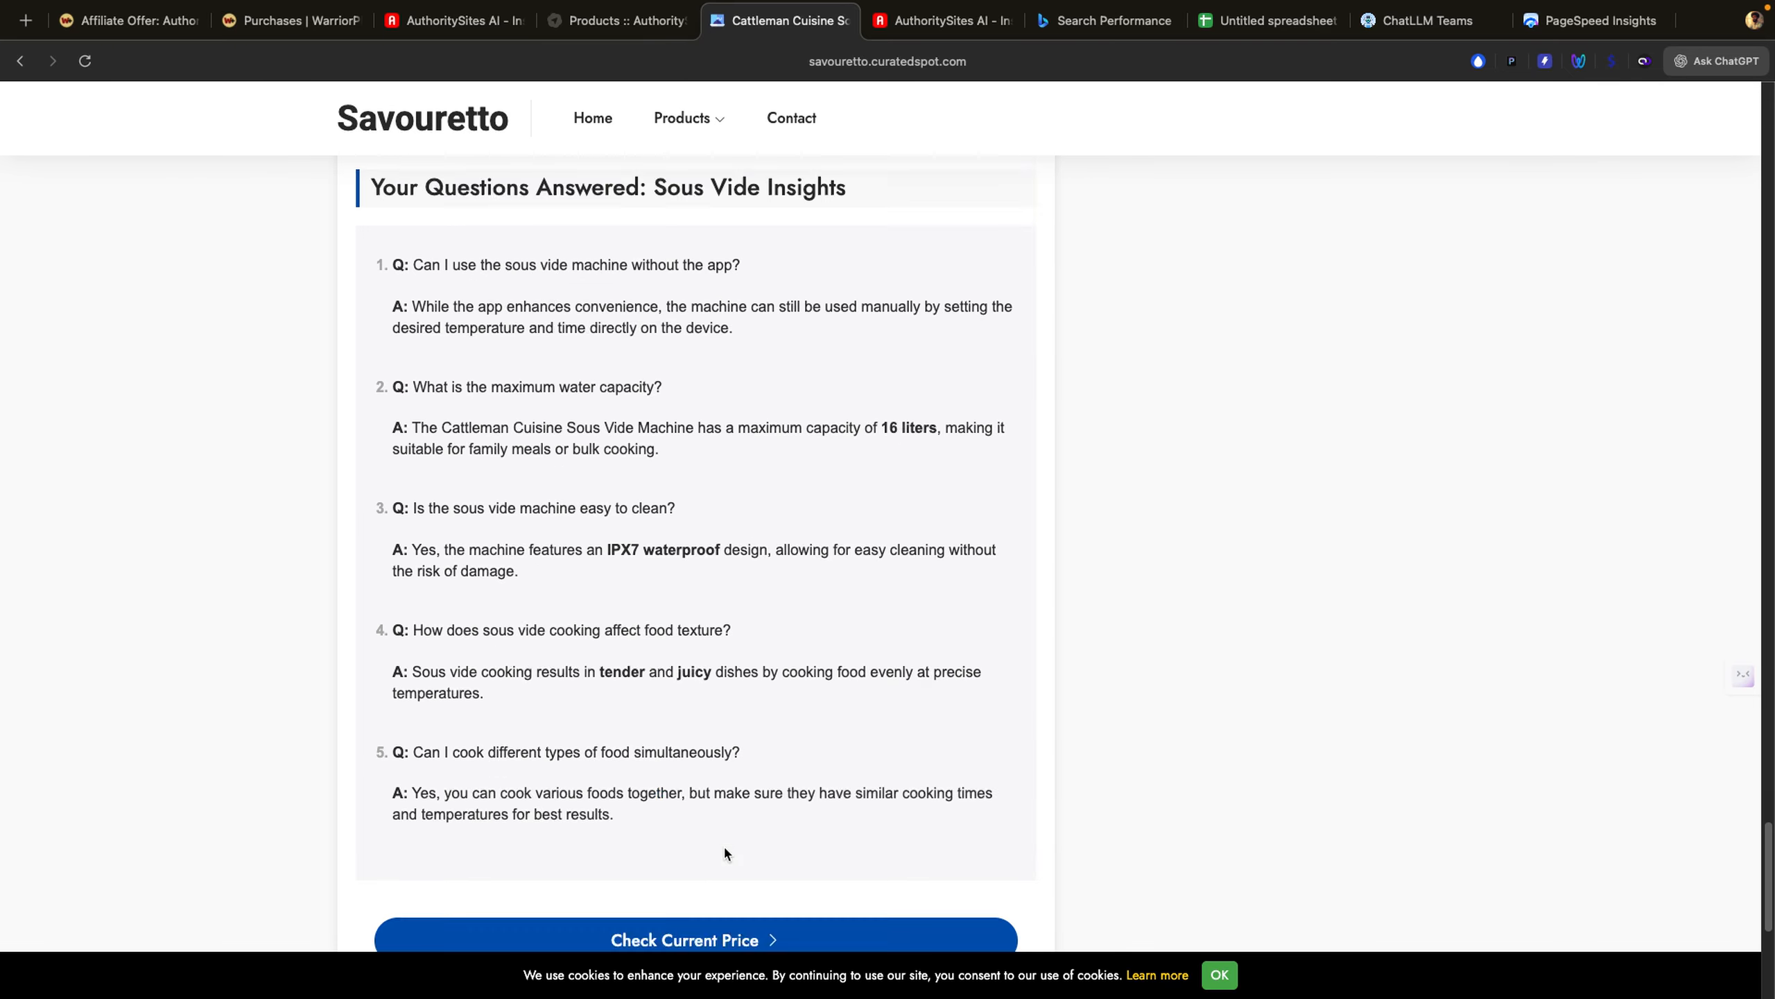
{"action": "scroll", "coordinate": [695, 657], "scroll_direction": "up", "scroll_amount": 20}
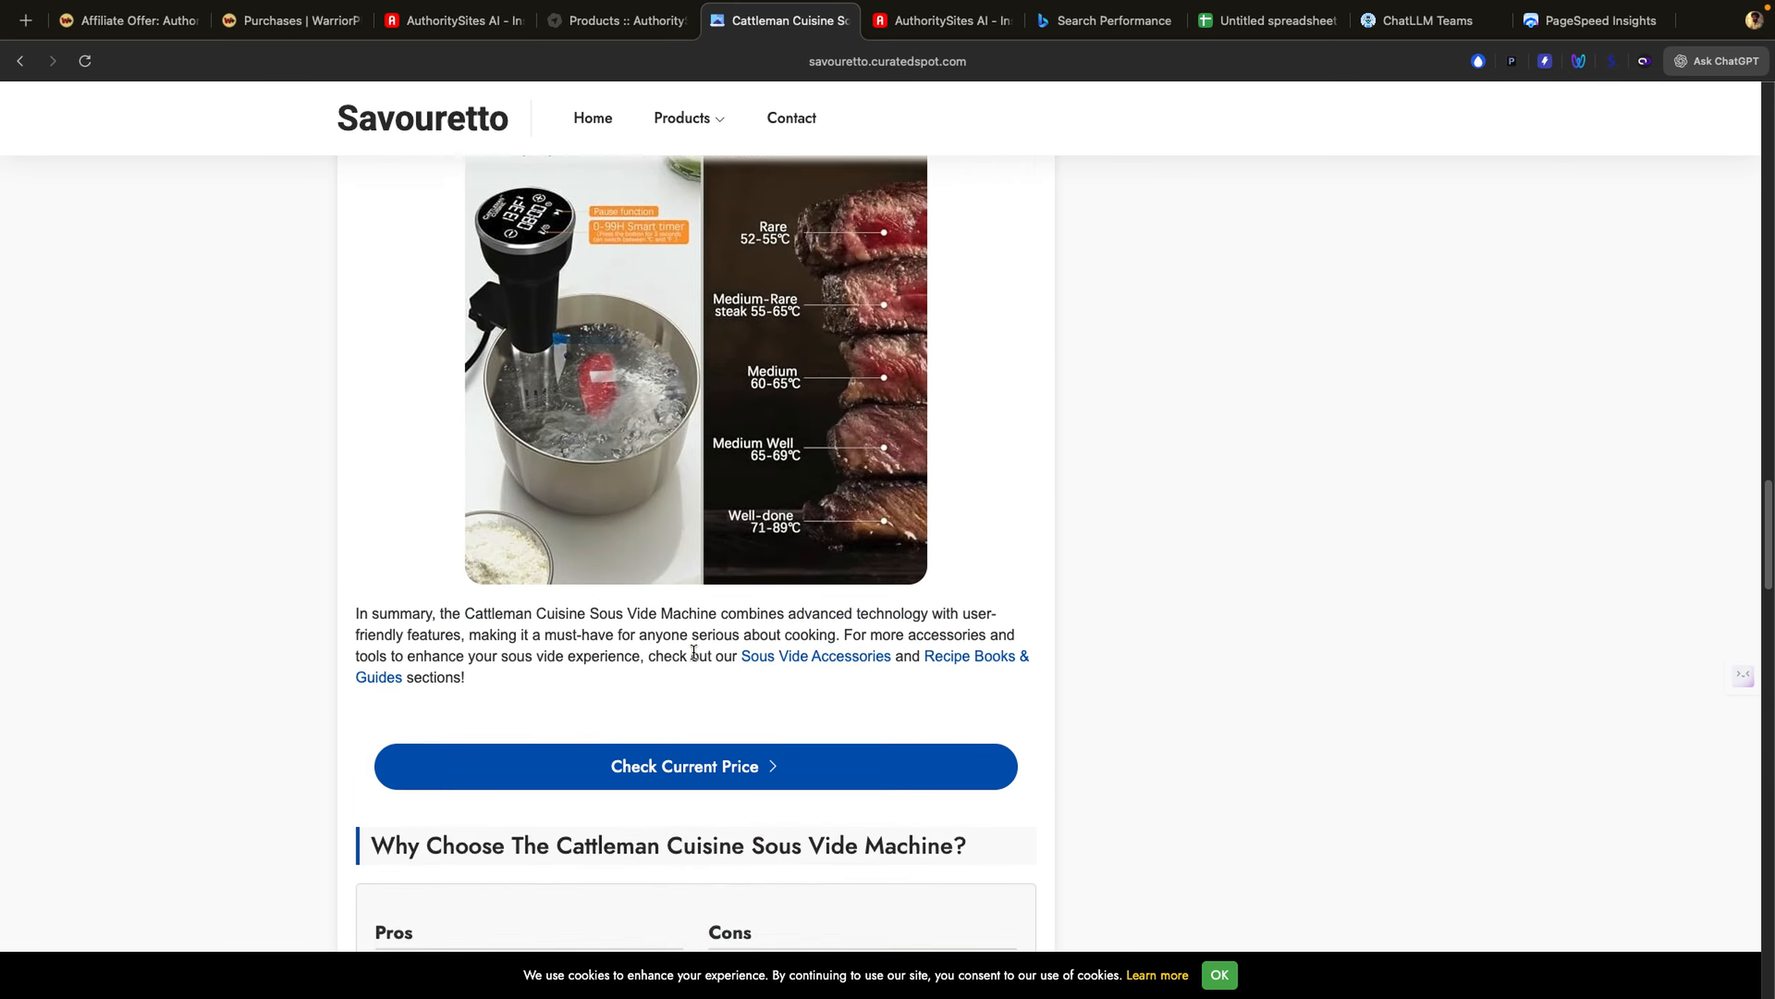
{"action": "scroll", "coordinate": [694, 657], "scroll_direction": "up", "scroll_amount": 20}
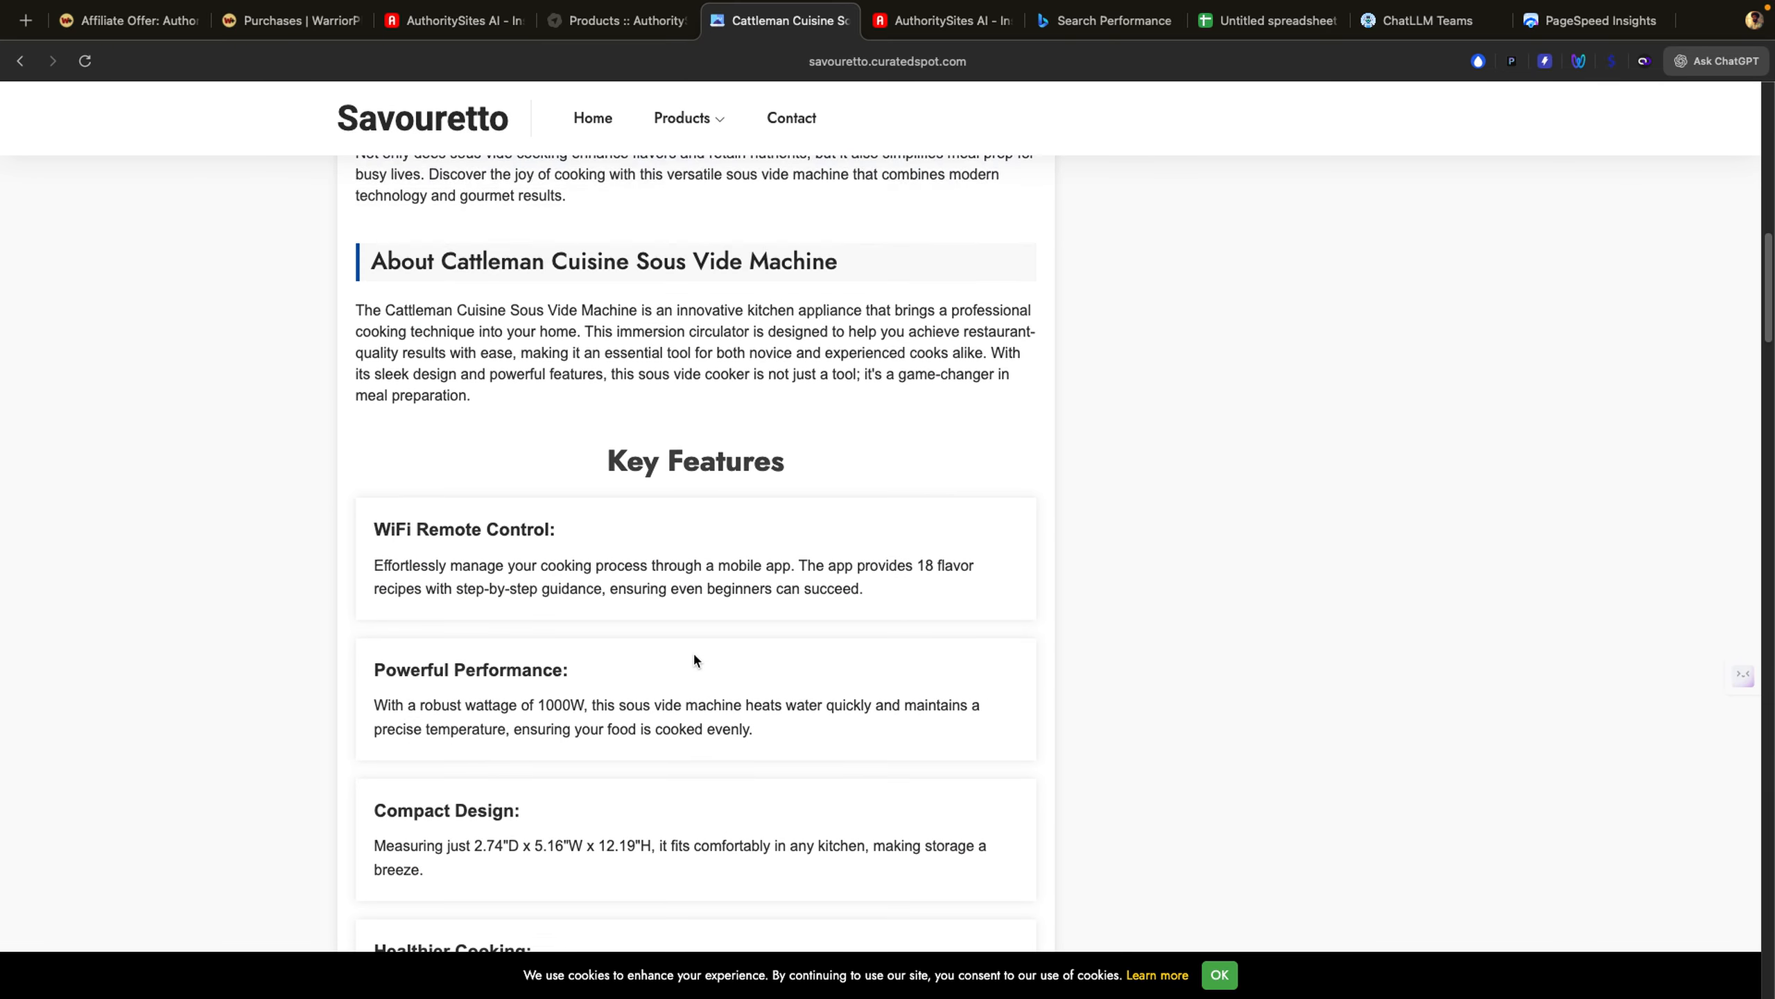
{"action": "scroll", "coordinate": [694, 658], "scroll_direction": "up", "scroll_amount": 3}
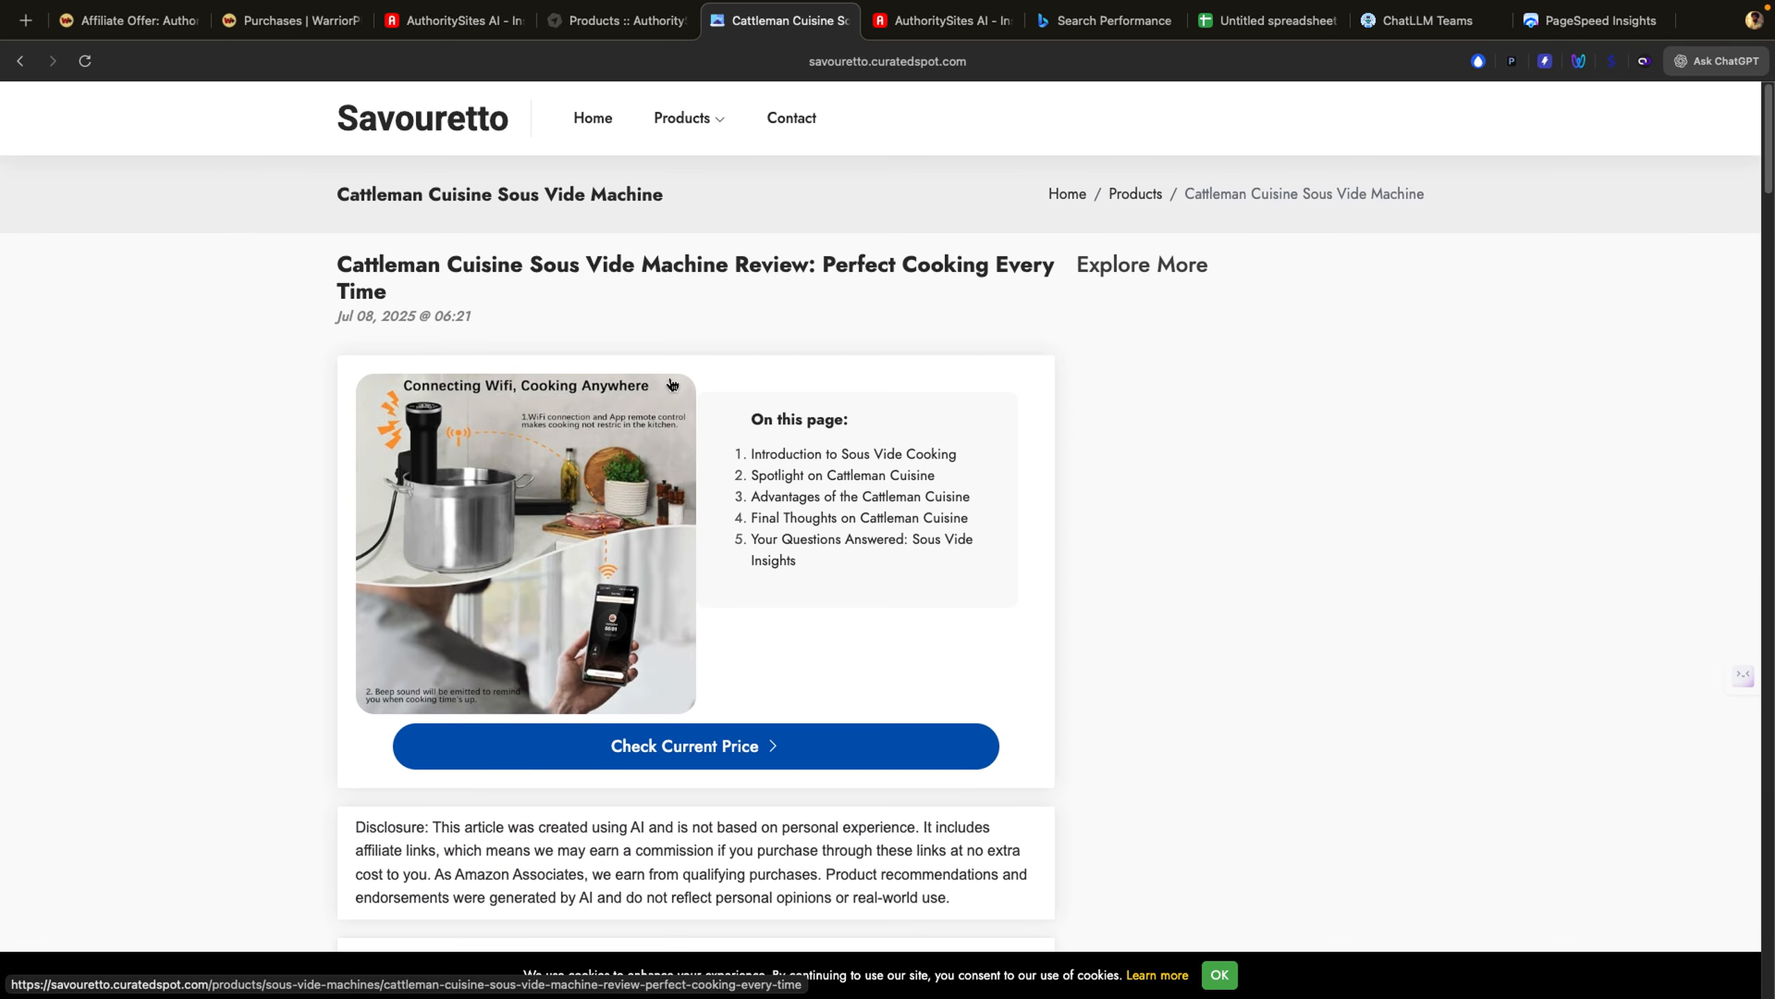
Step: Look through the categories and product listings on the Savouretto home page, and close the site to return to the product list
{"action": "left_click", "coordinate": [592, 117]}
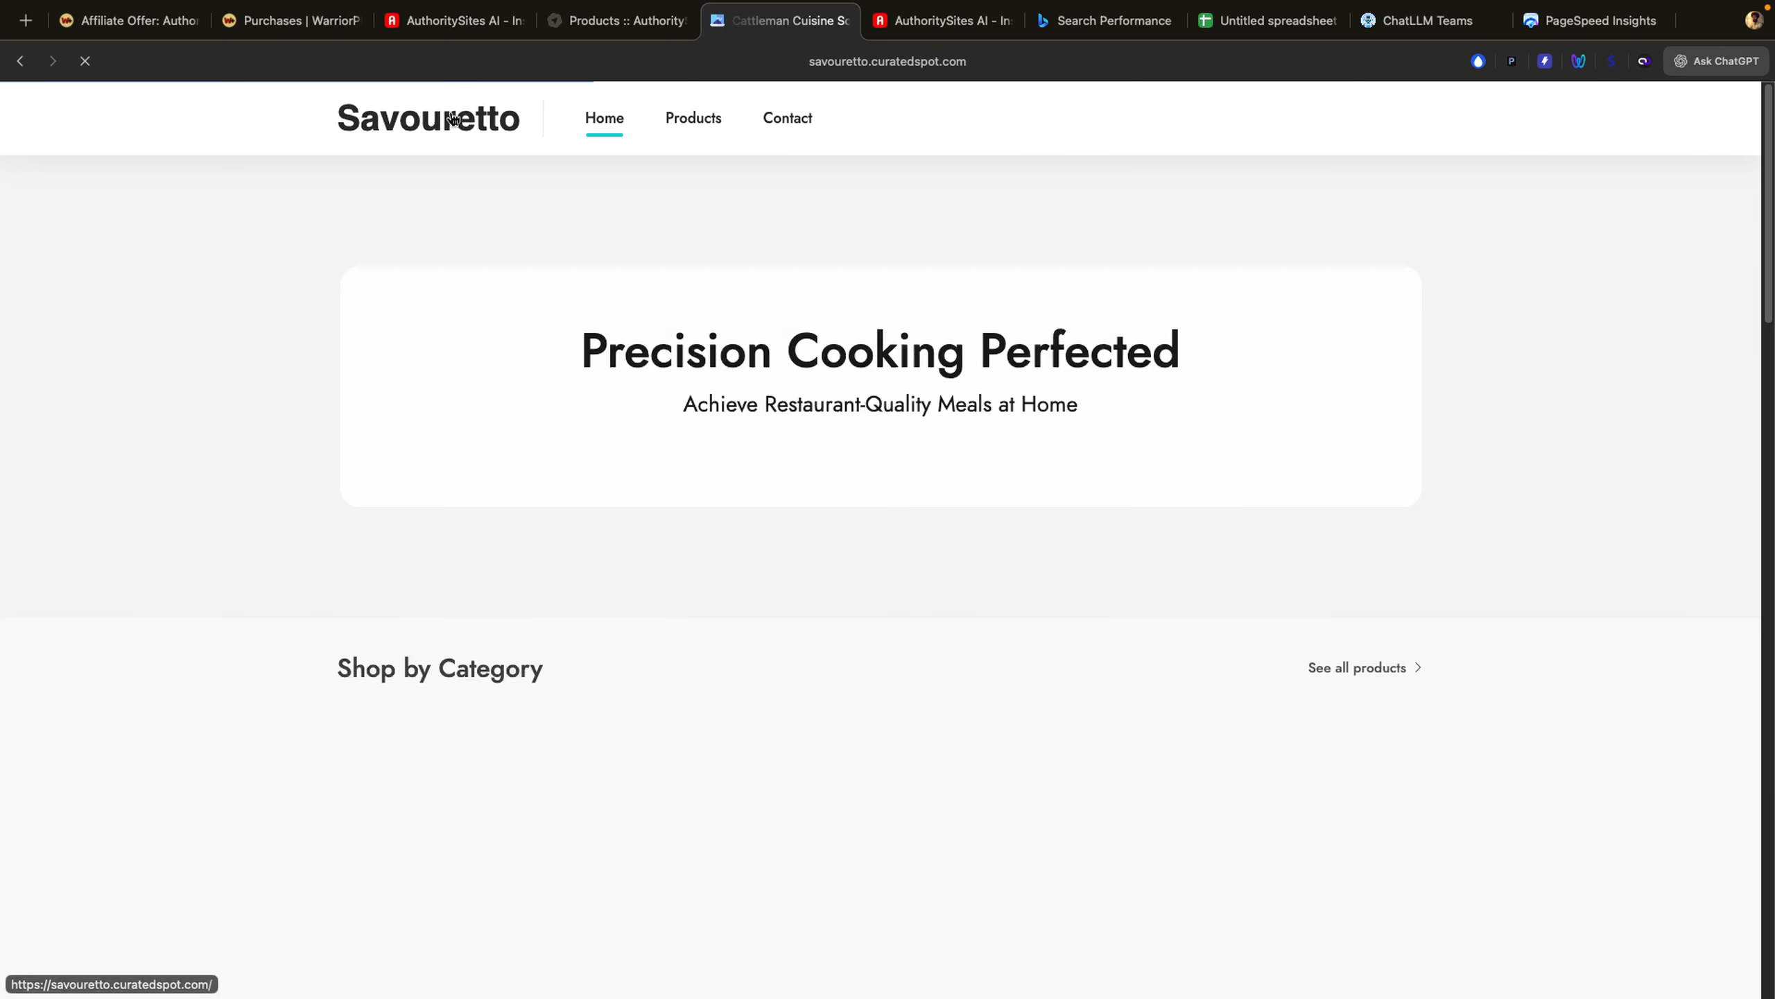
{"action": "scroll", "coordinate": [734, 362], "scroll_direction": "down", "scroll_amount": 8}
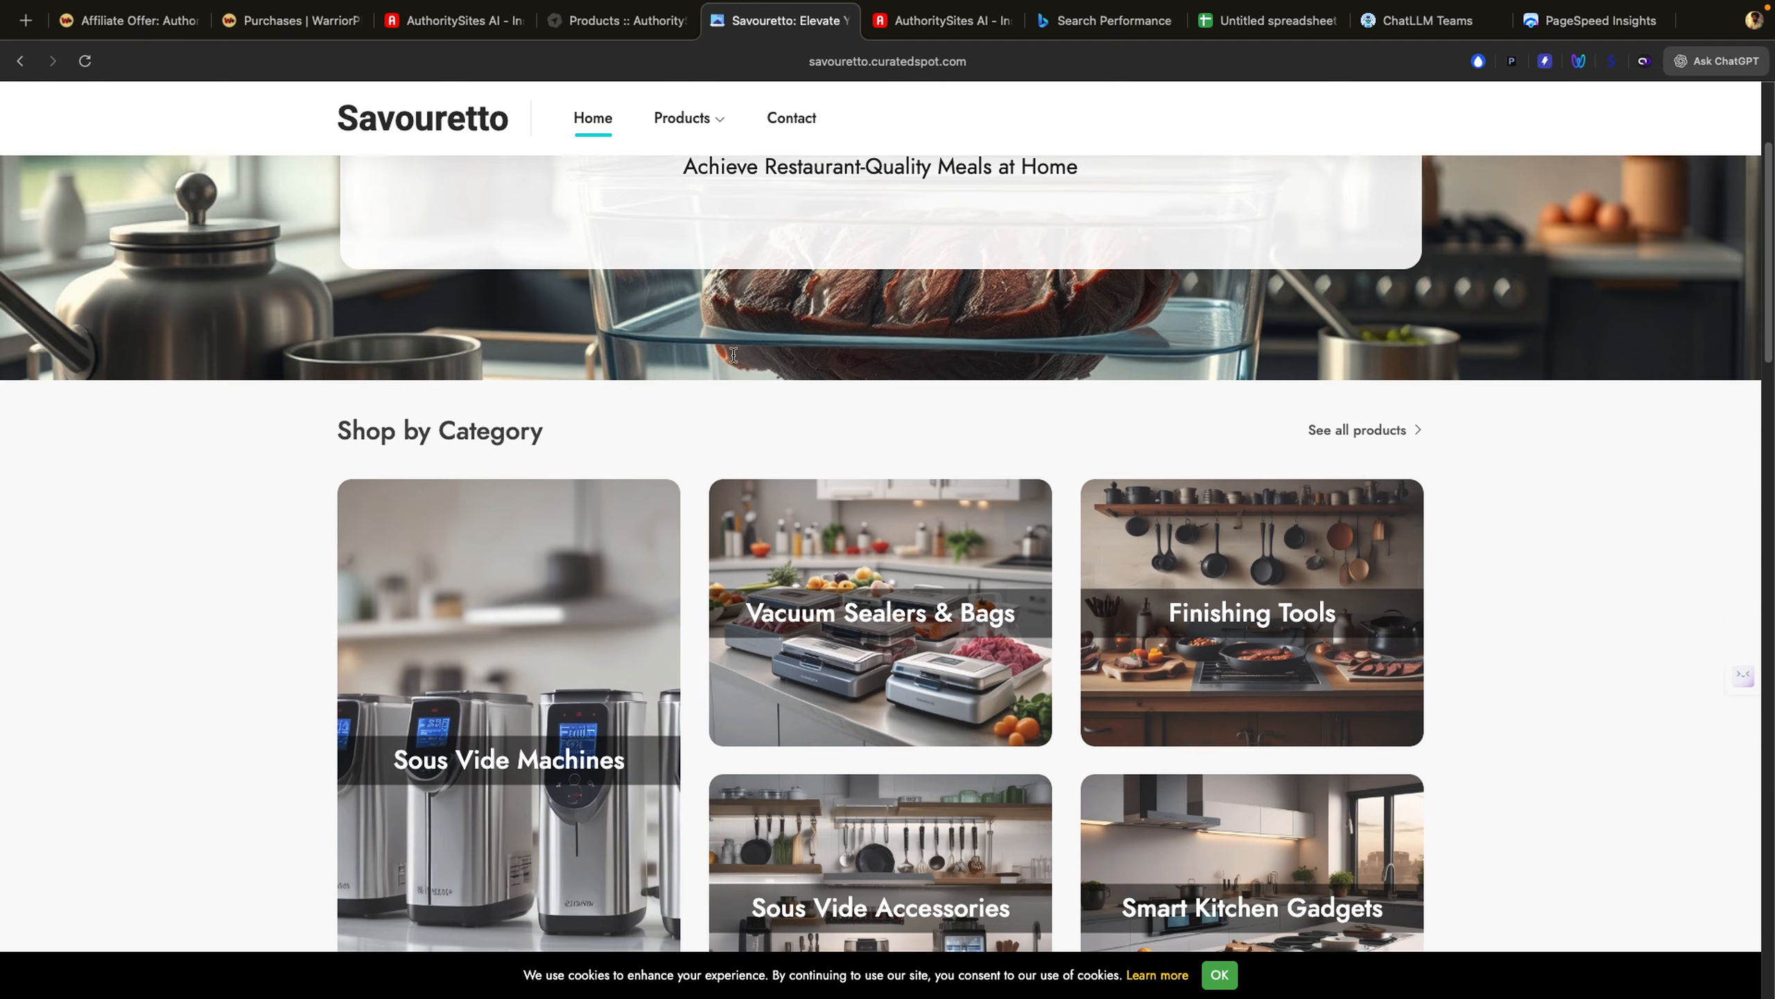
{"action": "scroll", "coordinate": [734, 362], "scroll_direction": "down", "scroll_amount": 20}
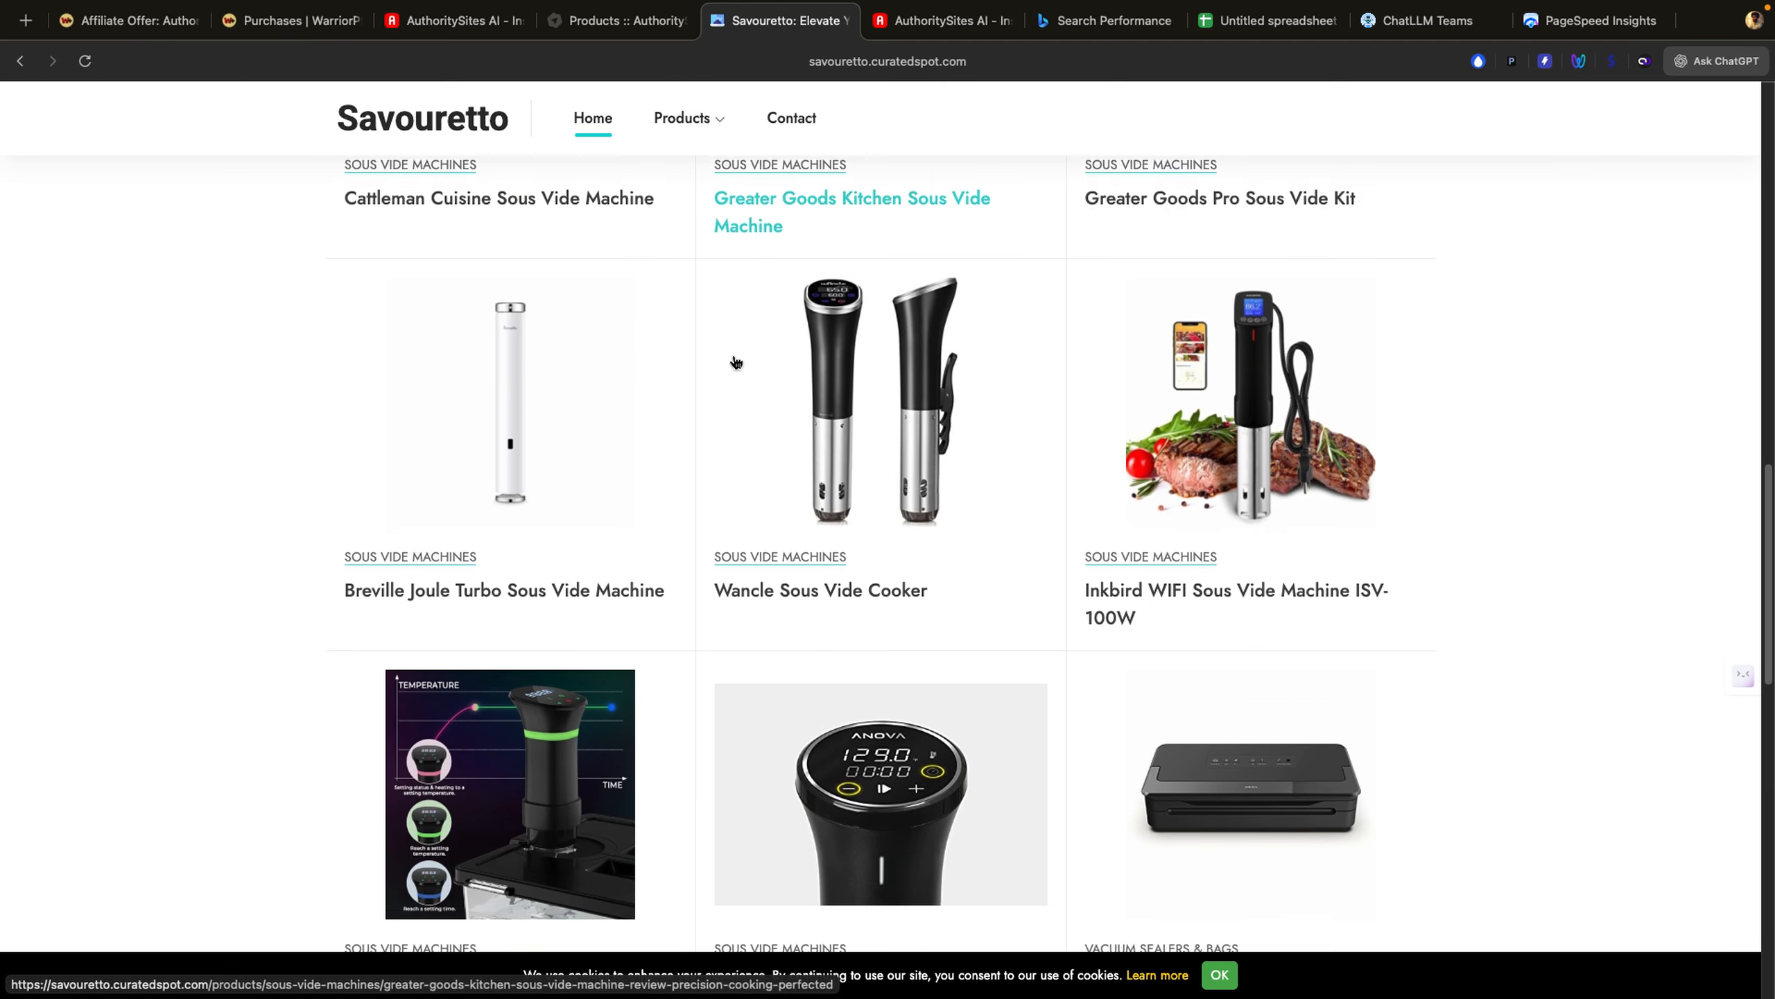
{"action": "scroll", "coordinate": [735, 361], "scroll_direction": "down", "scroll_amount": 11}
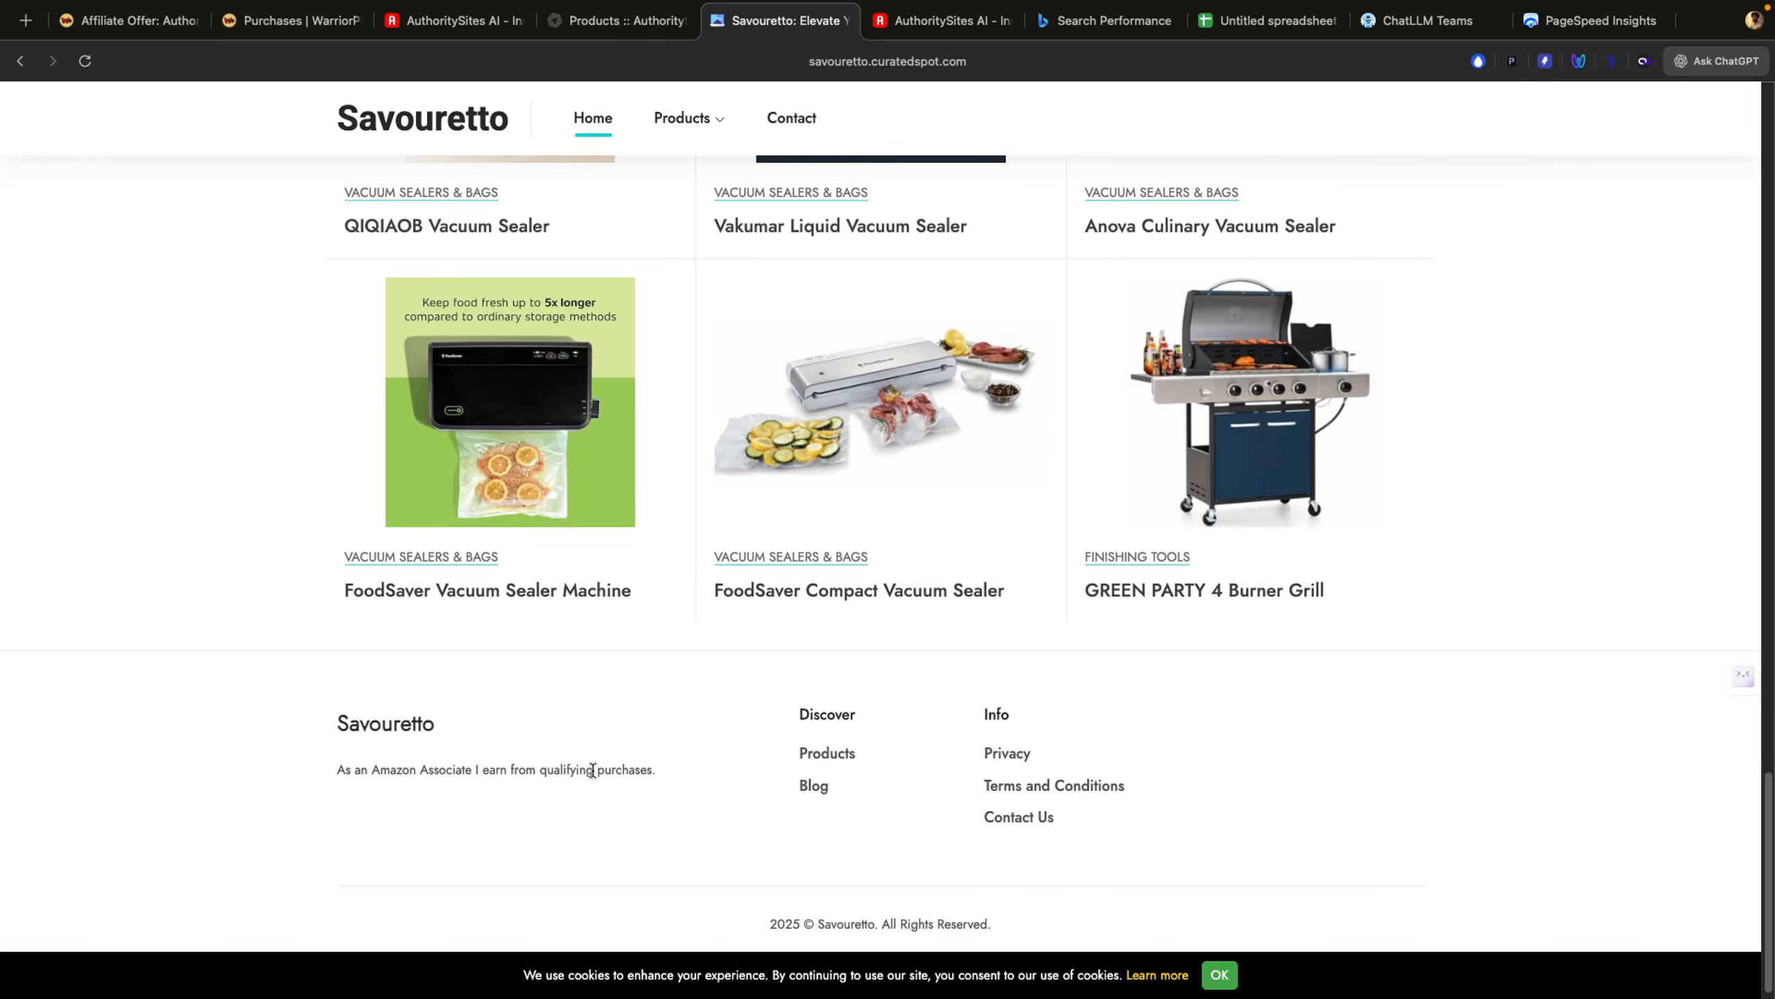
{"action": "scroll", "coordinate": [593, 776], "scroll_direction": "up", "scroll_amount": 20}
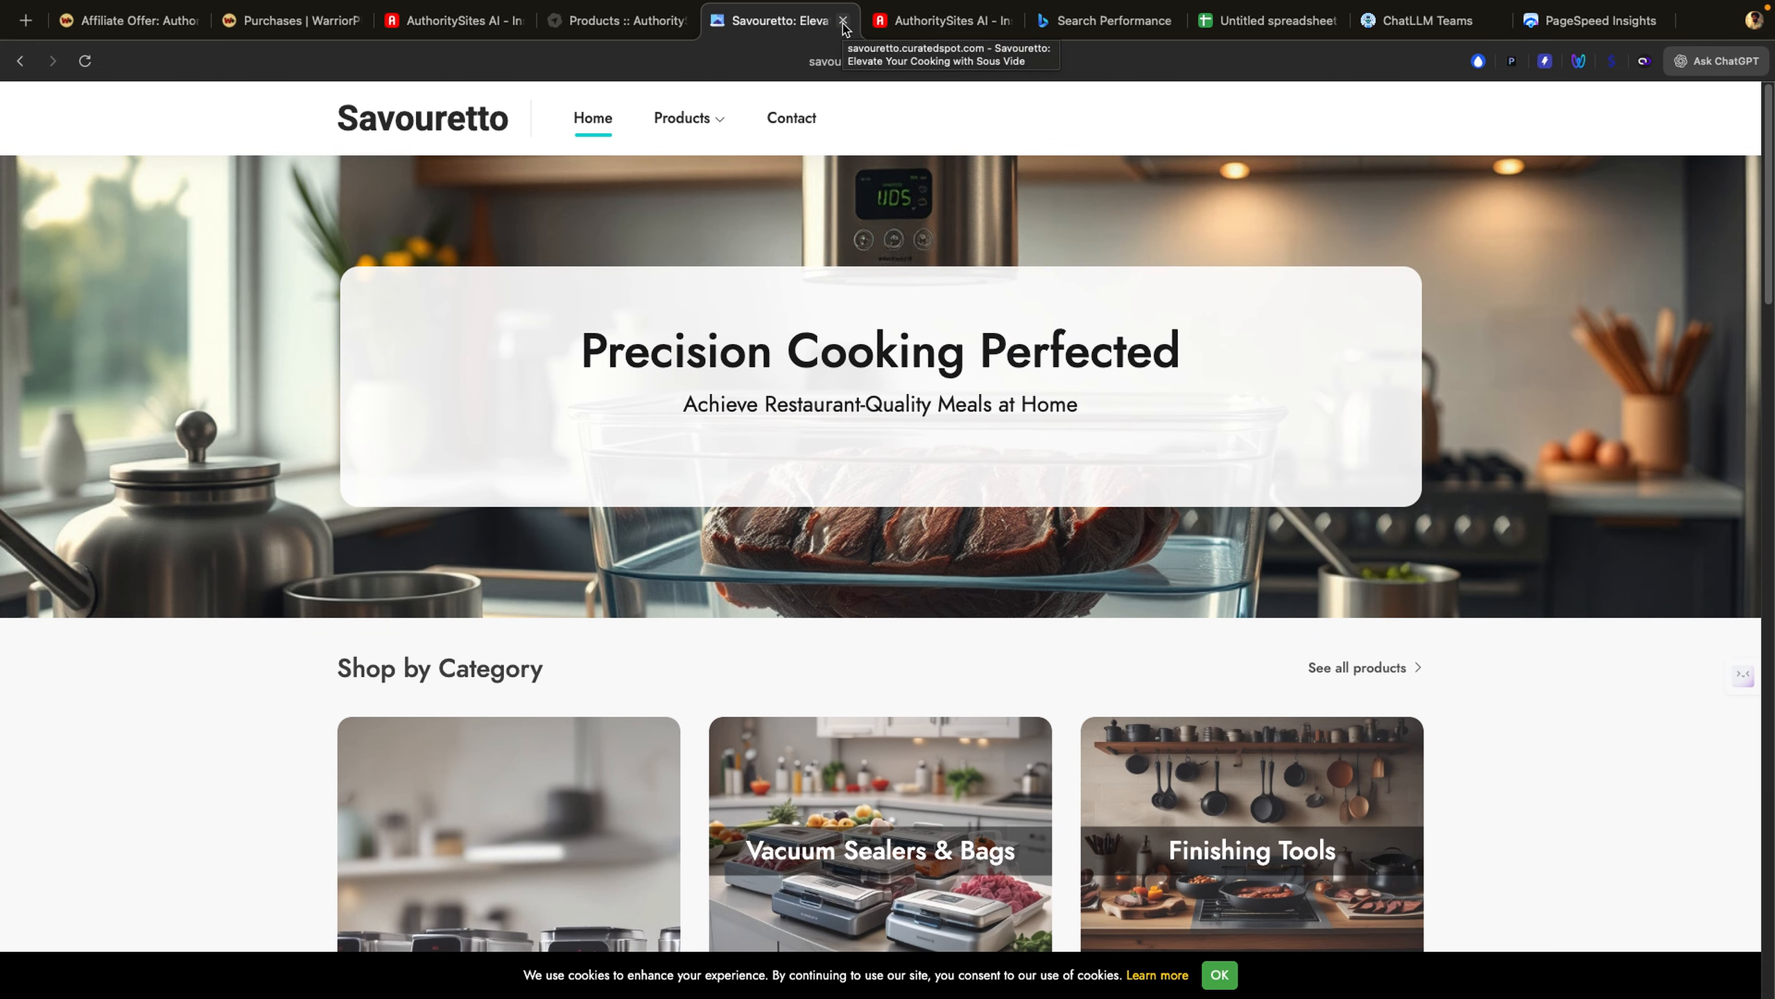
{"action": "left_click", "coordinate": [843, 20]}
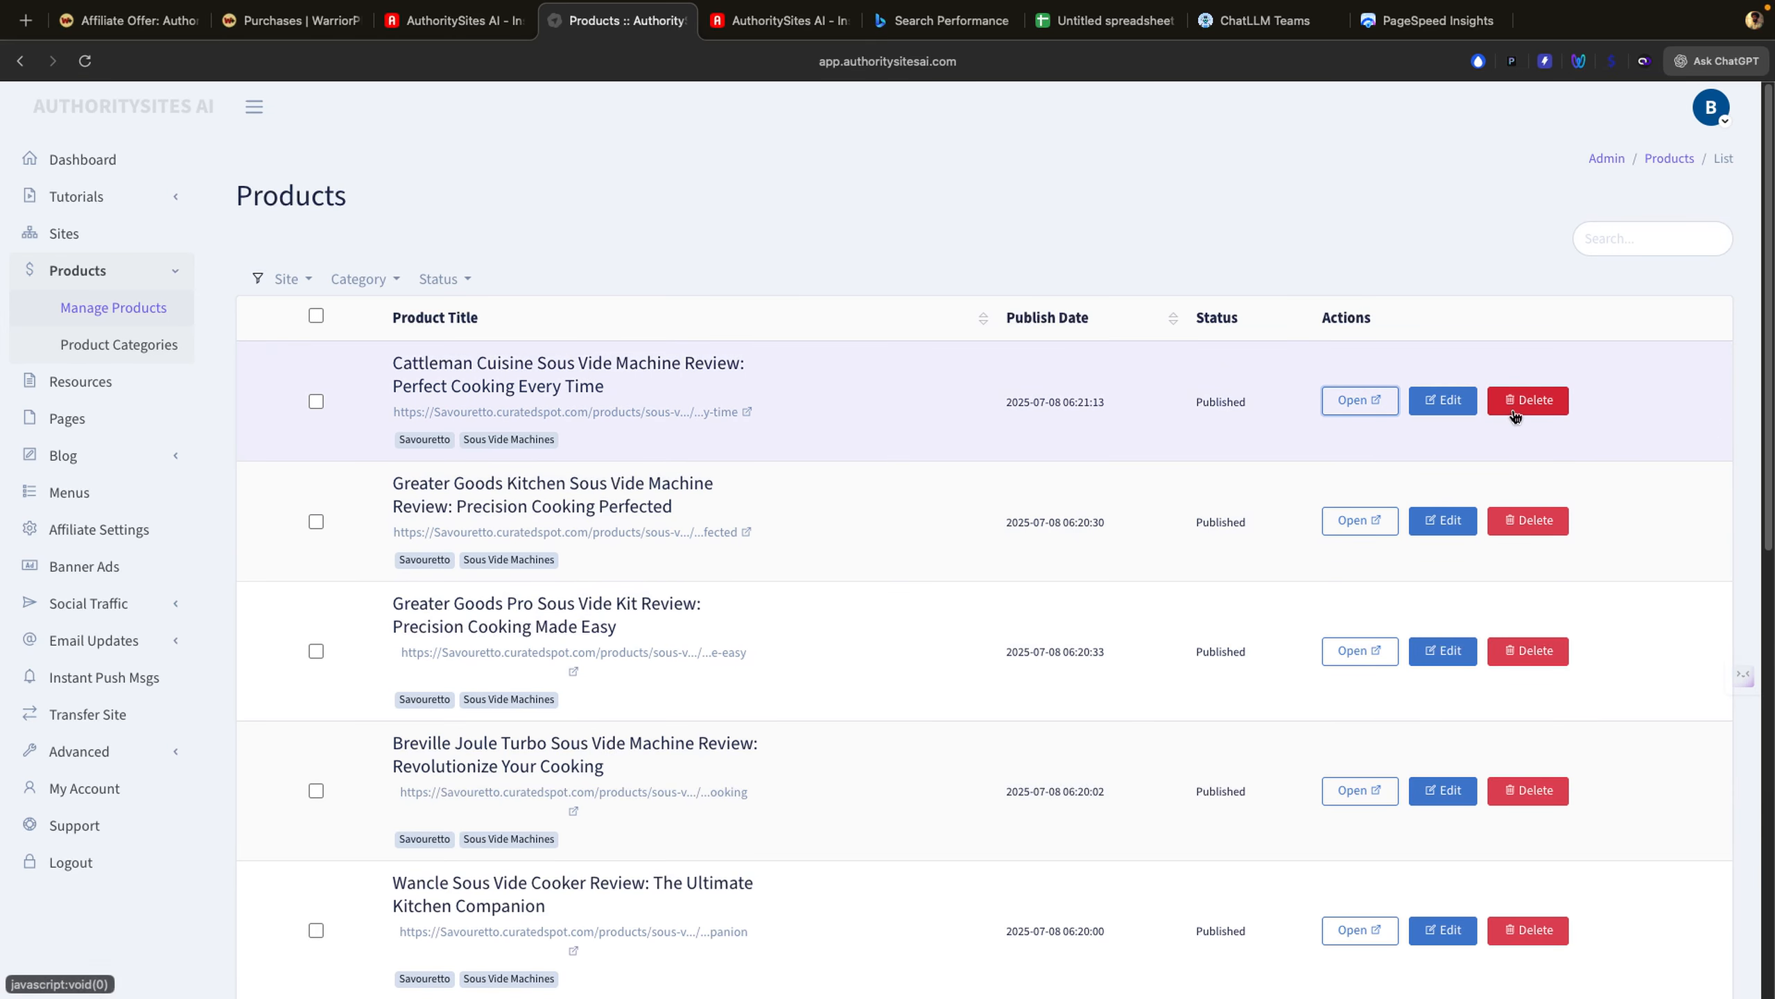
Step: Open the Cattleman Cuisine Sous Vide Machine review for editing and check the available product categories without changing the selection
{"action": "left_click", "coordinate": [1441, 405]}
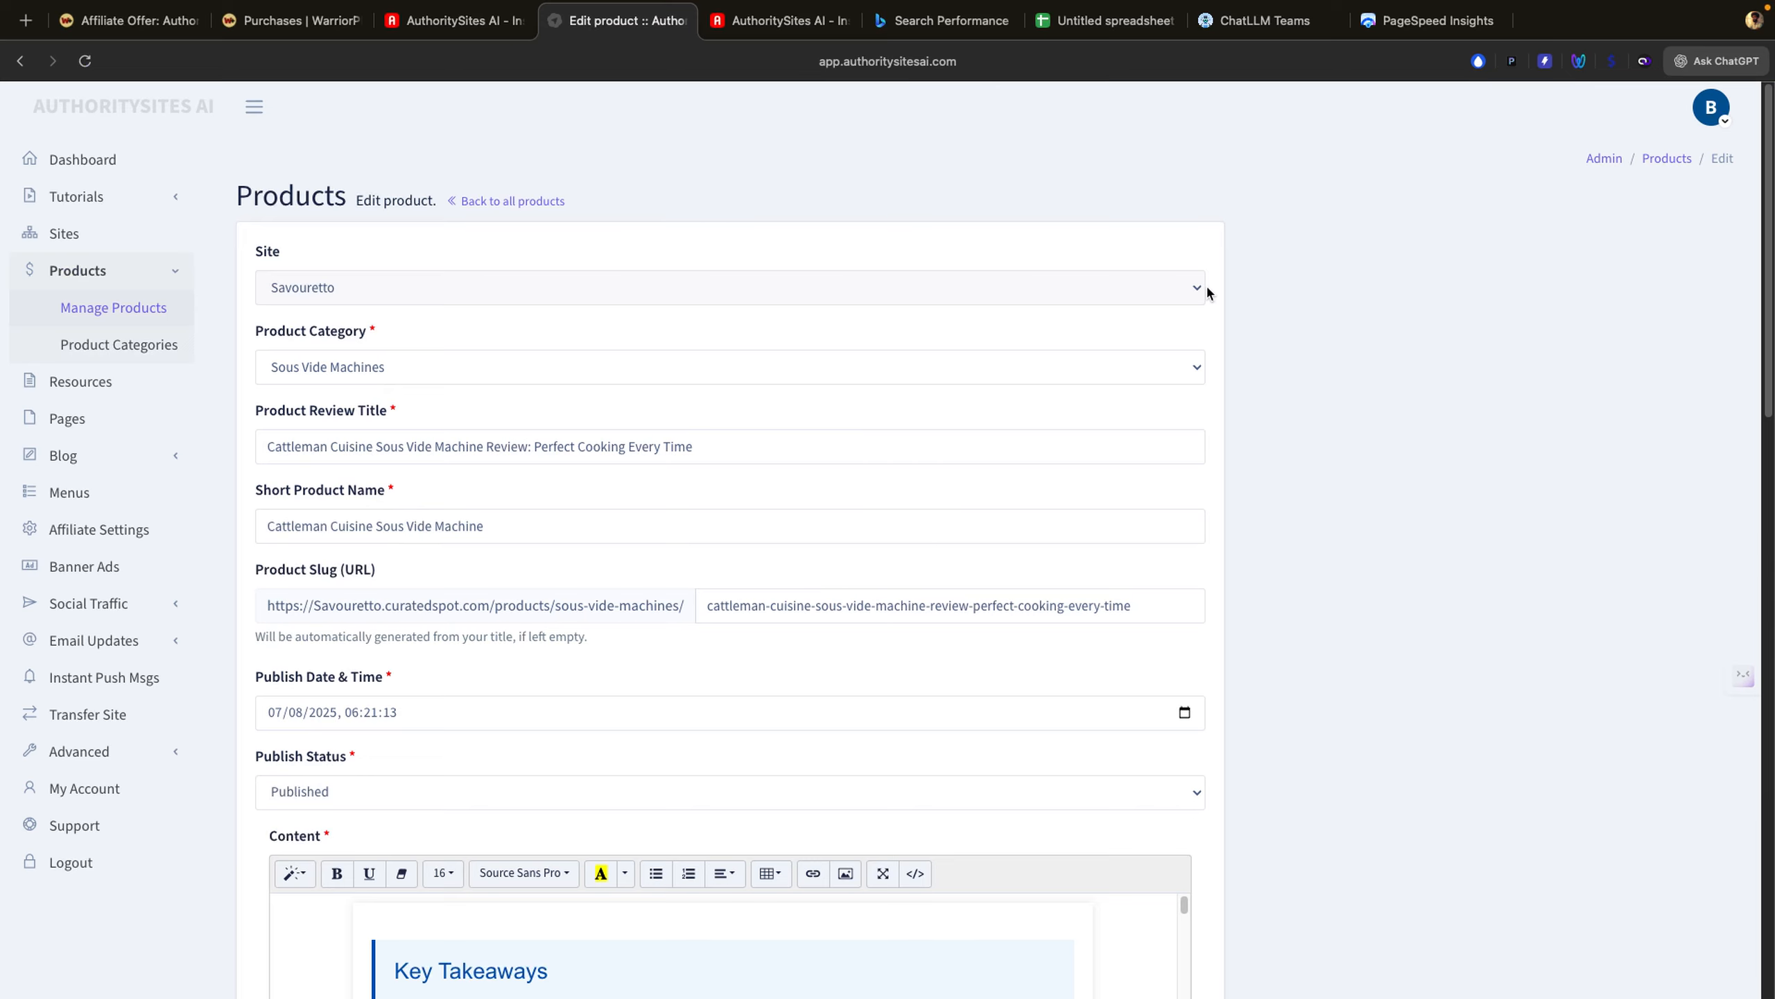
{"action": "left_click", "coordinate": [1195, 369]}
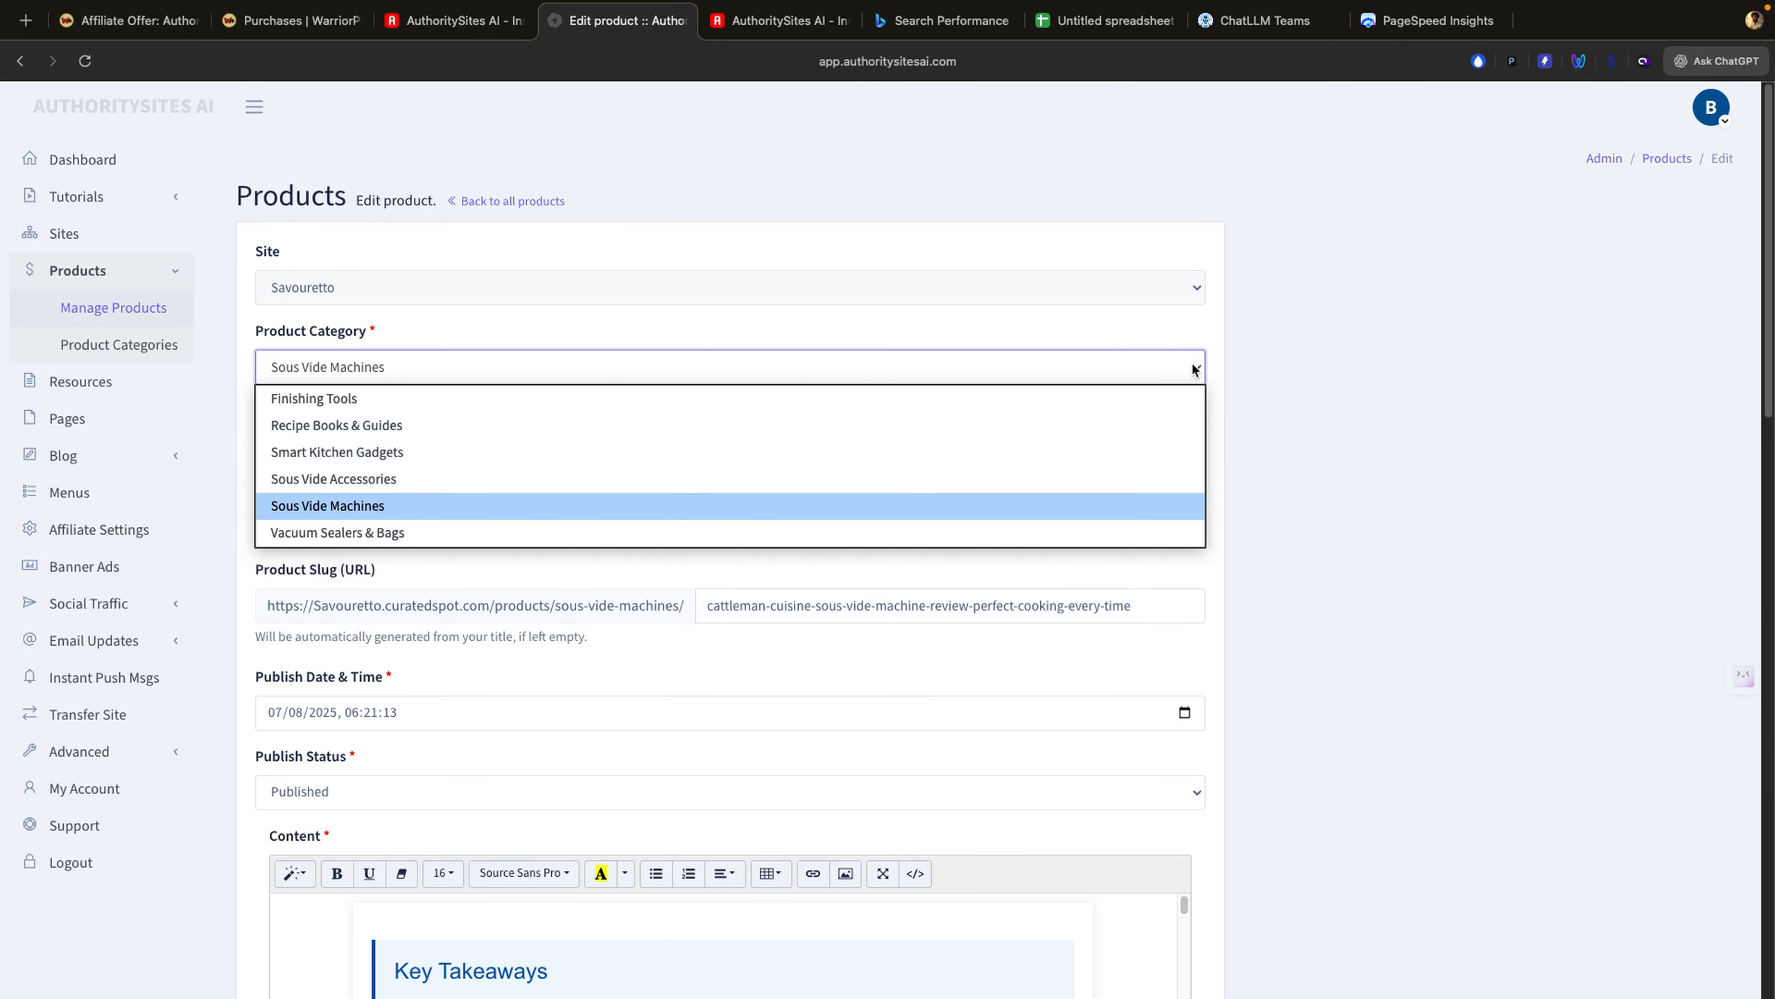
{"action": "left_click", "coordinate": [1367, 493]}
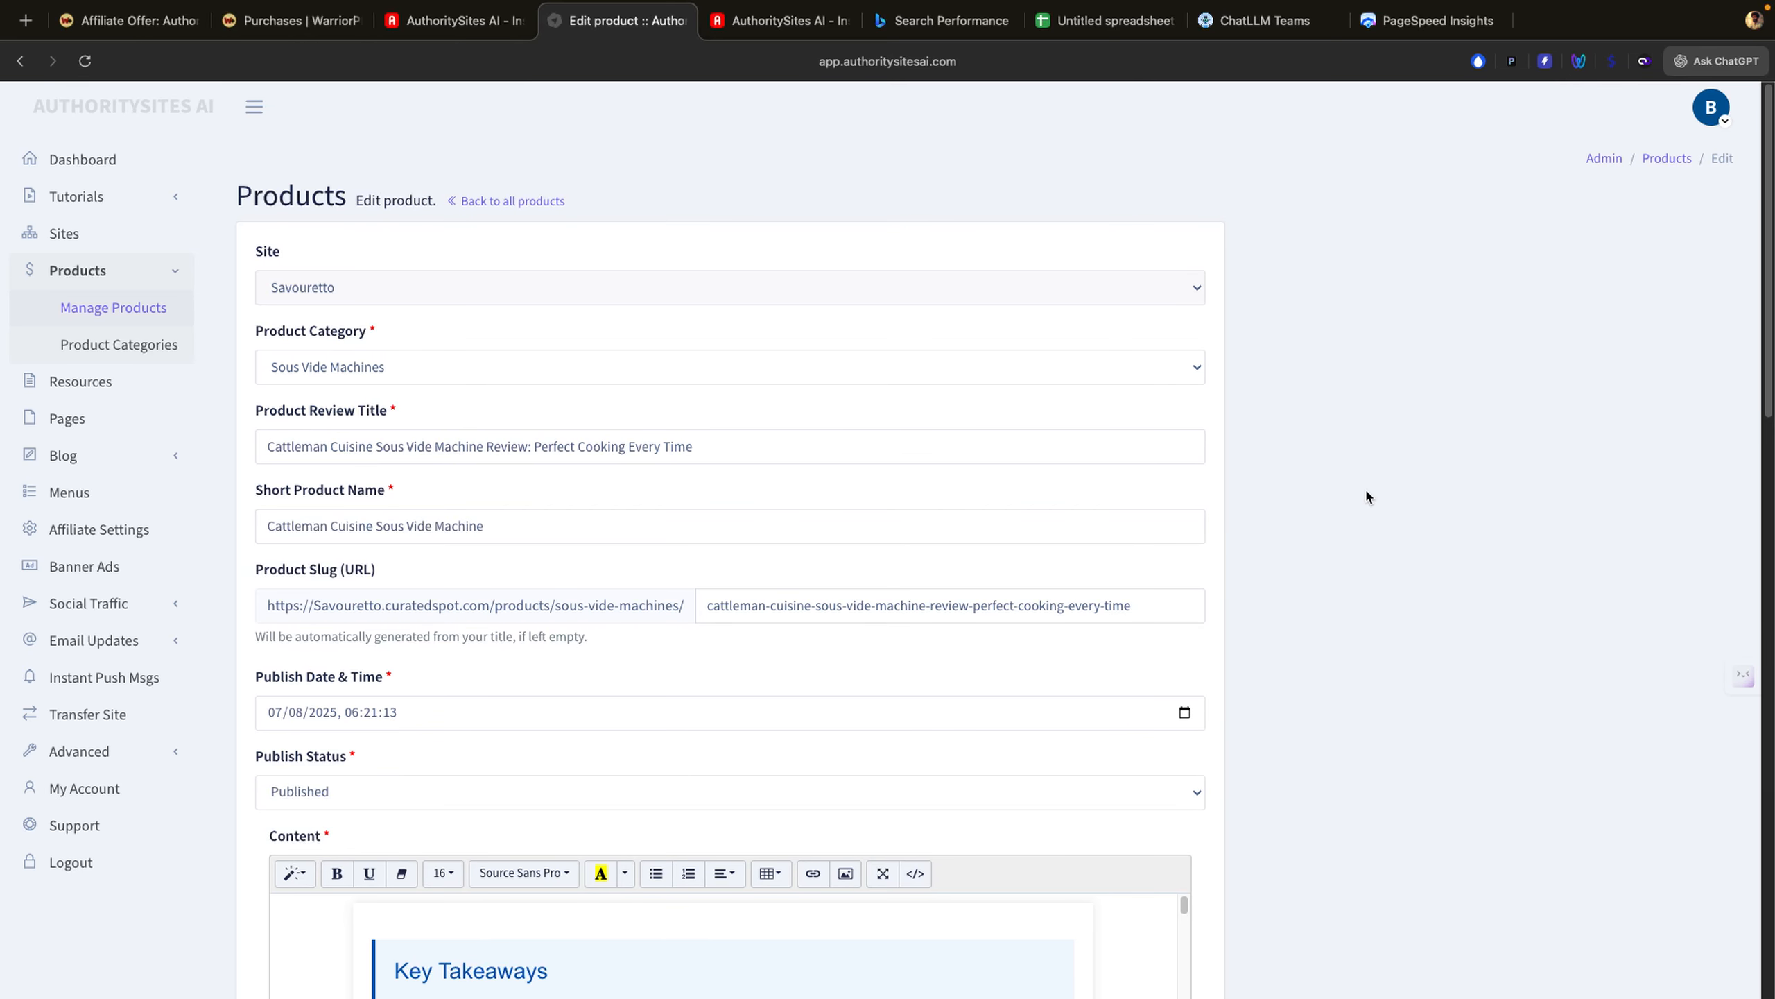
Step: Review the product's title, slug and publish date fields, and check the available publish status options, keeping Published
{"action": "scroll", "coordinate": [1366, 492], "scroll_direction": "down", "scroll_amount": 5}
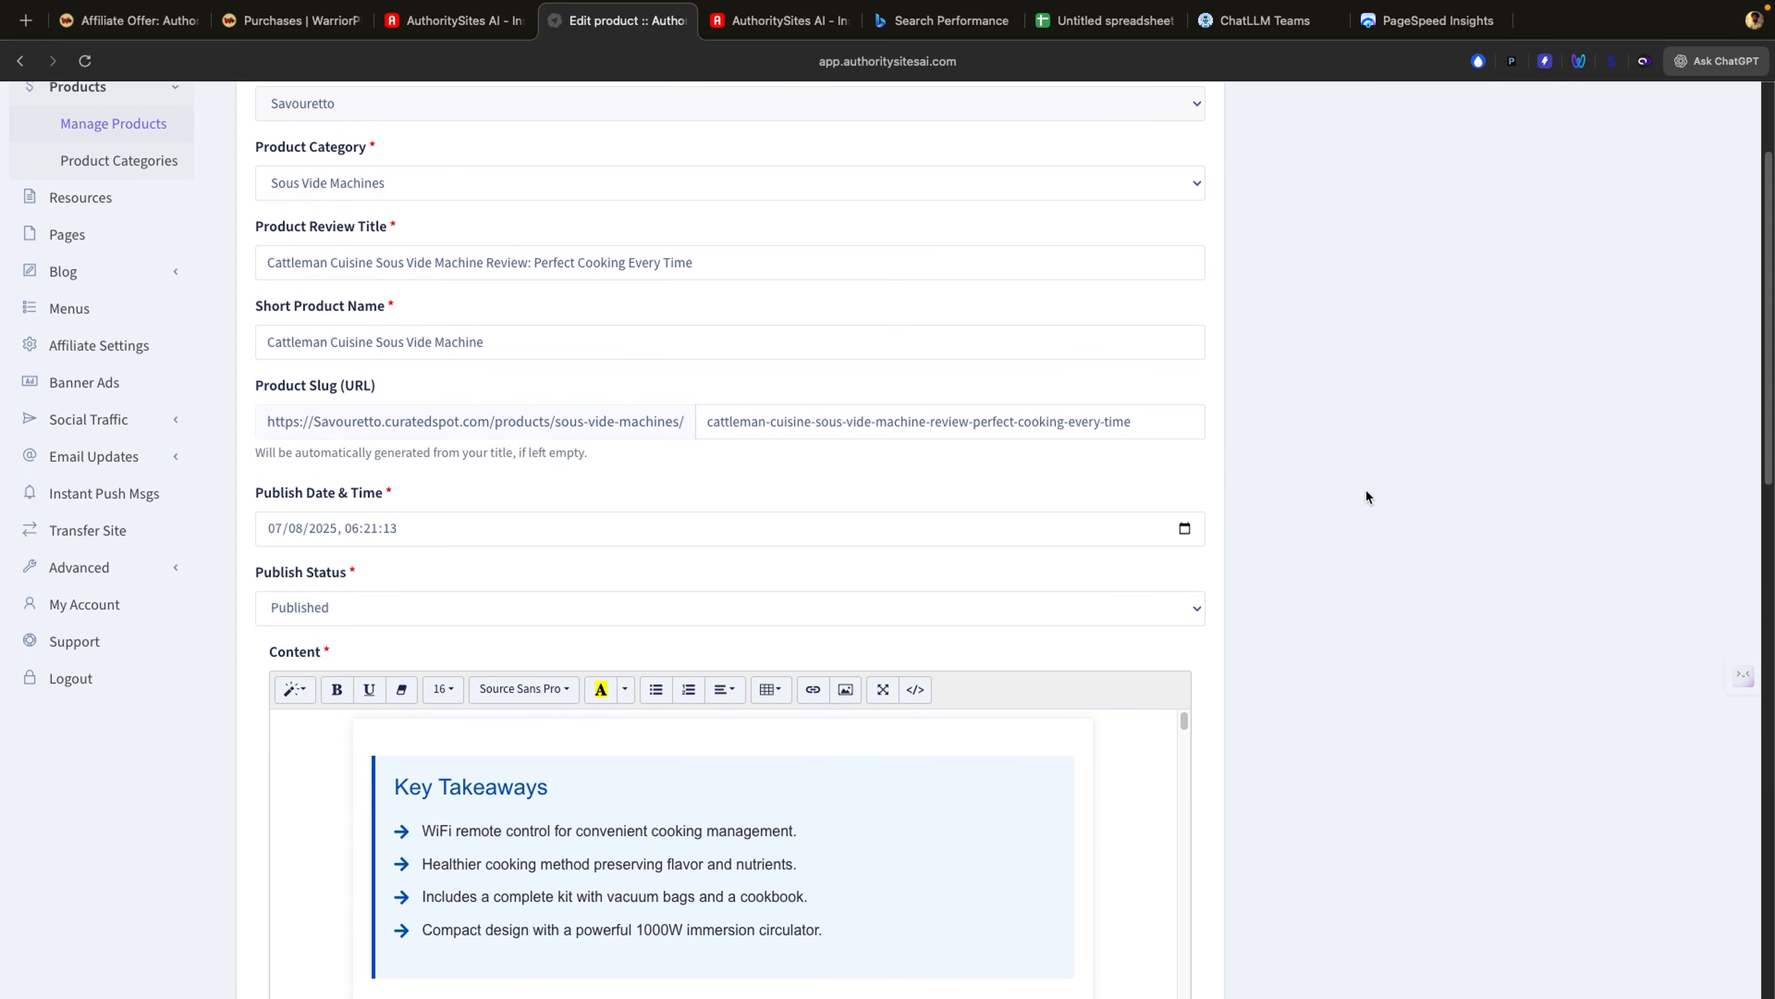
{"action": "left_click", "coordinate": [661, 540]}
{"action": "left_click", "coordinate": [789, 470]}
{"action": "scroll", "coordinate": [789, 471], "scroll_direction": "down", "scroll_amount": 3}
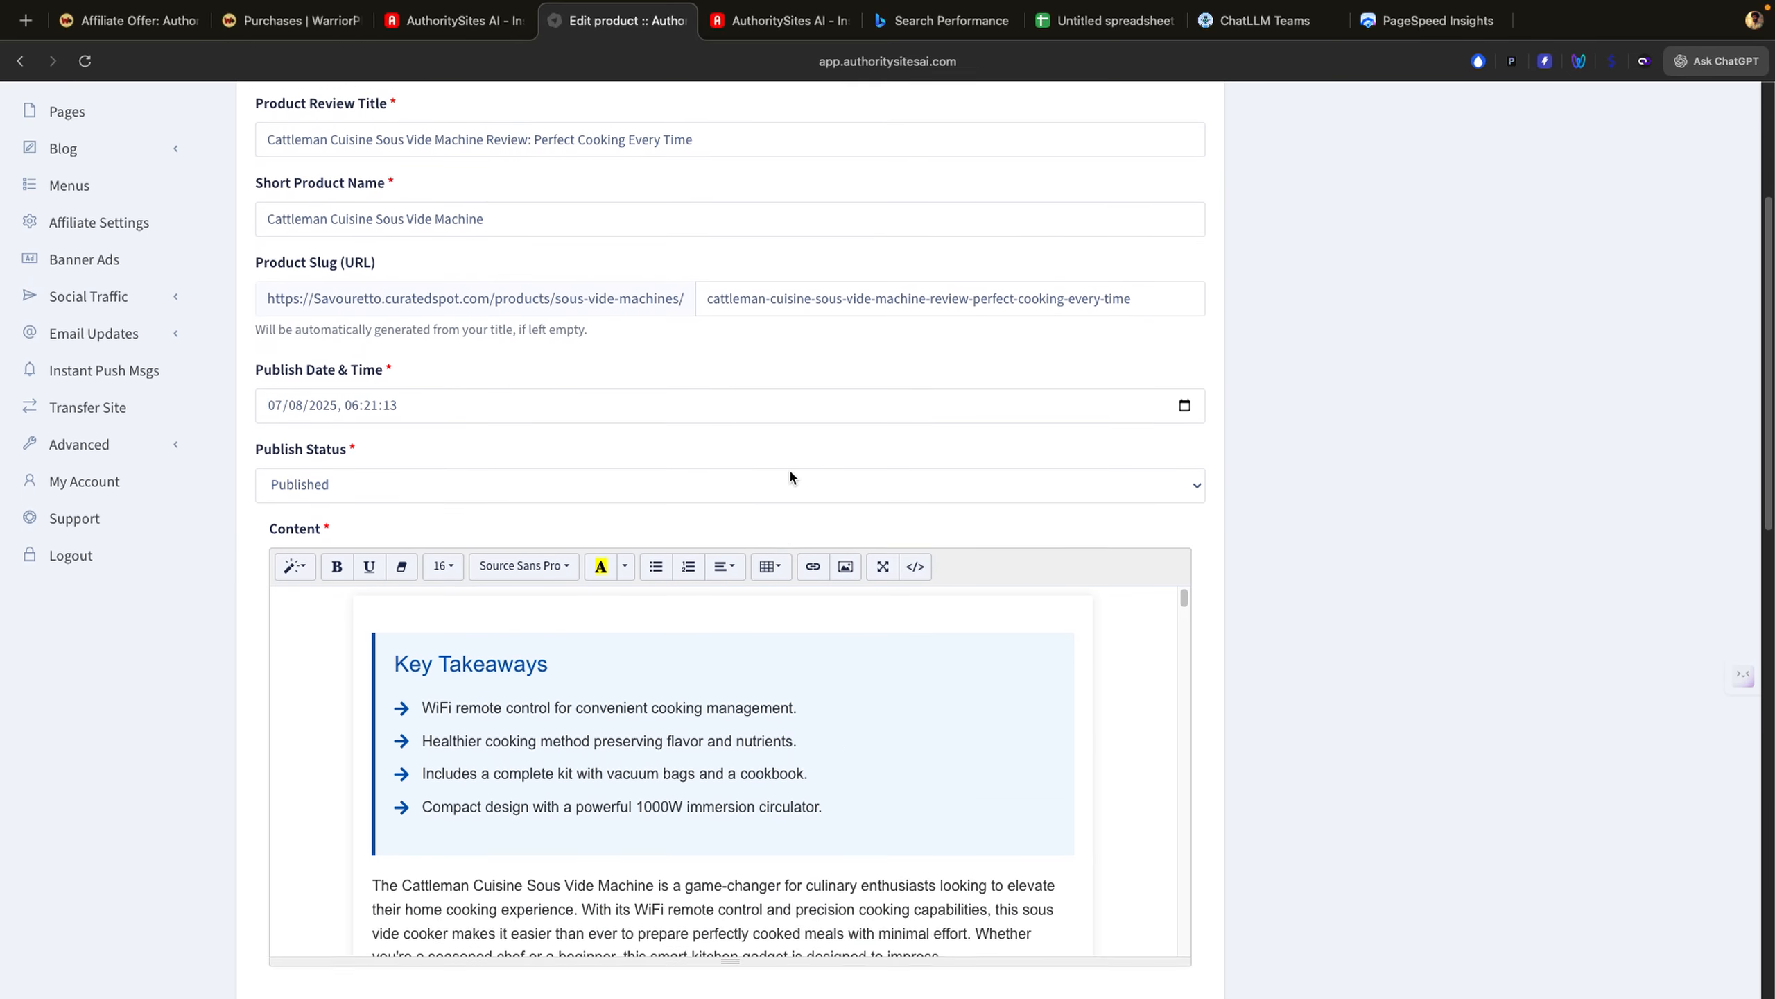
{"action": "scroll", "coordinate": [791, 476], "scroll_direction": "down", "scroll_amount": 9}
{"action": "left_click", "coordinate": [1197, 133]}
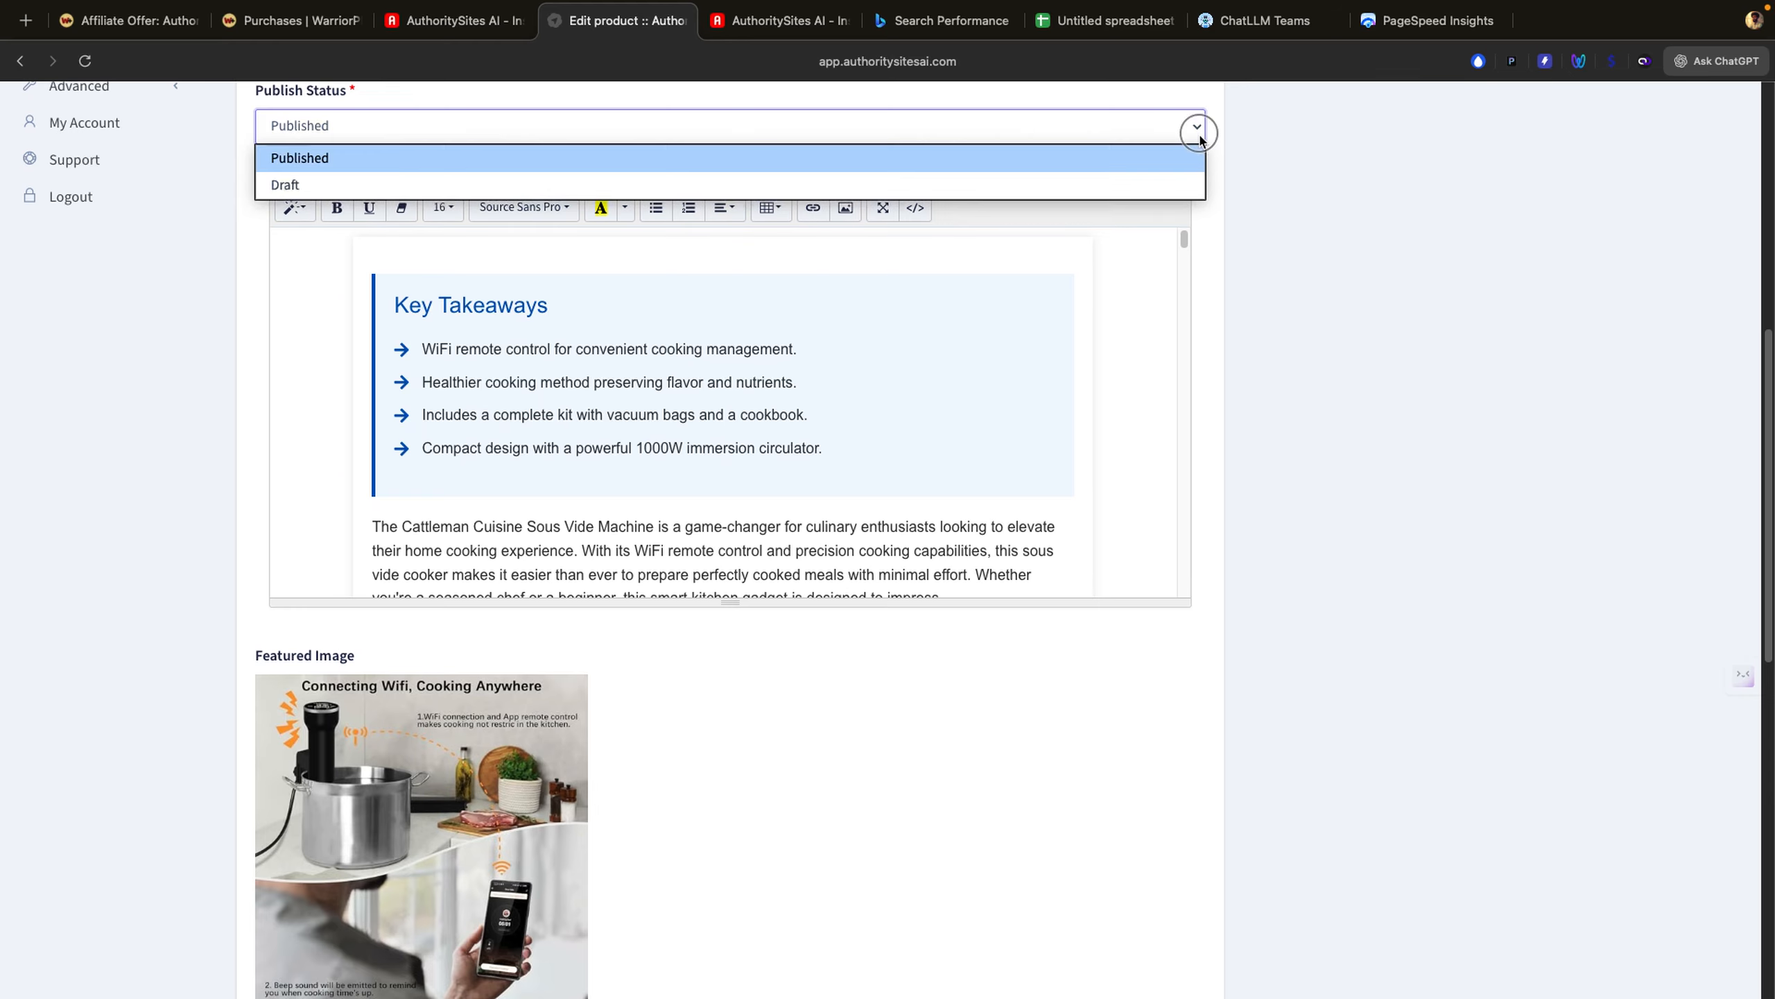
{"action": "left_click", "coordinate": [1283, 184]}
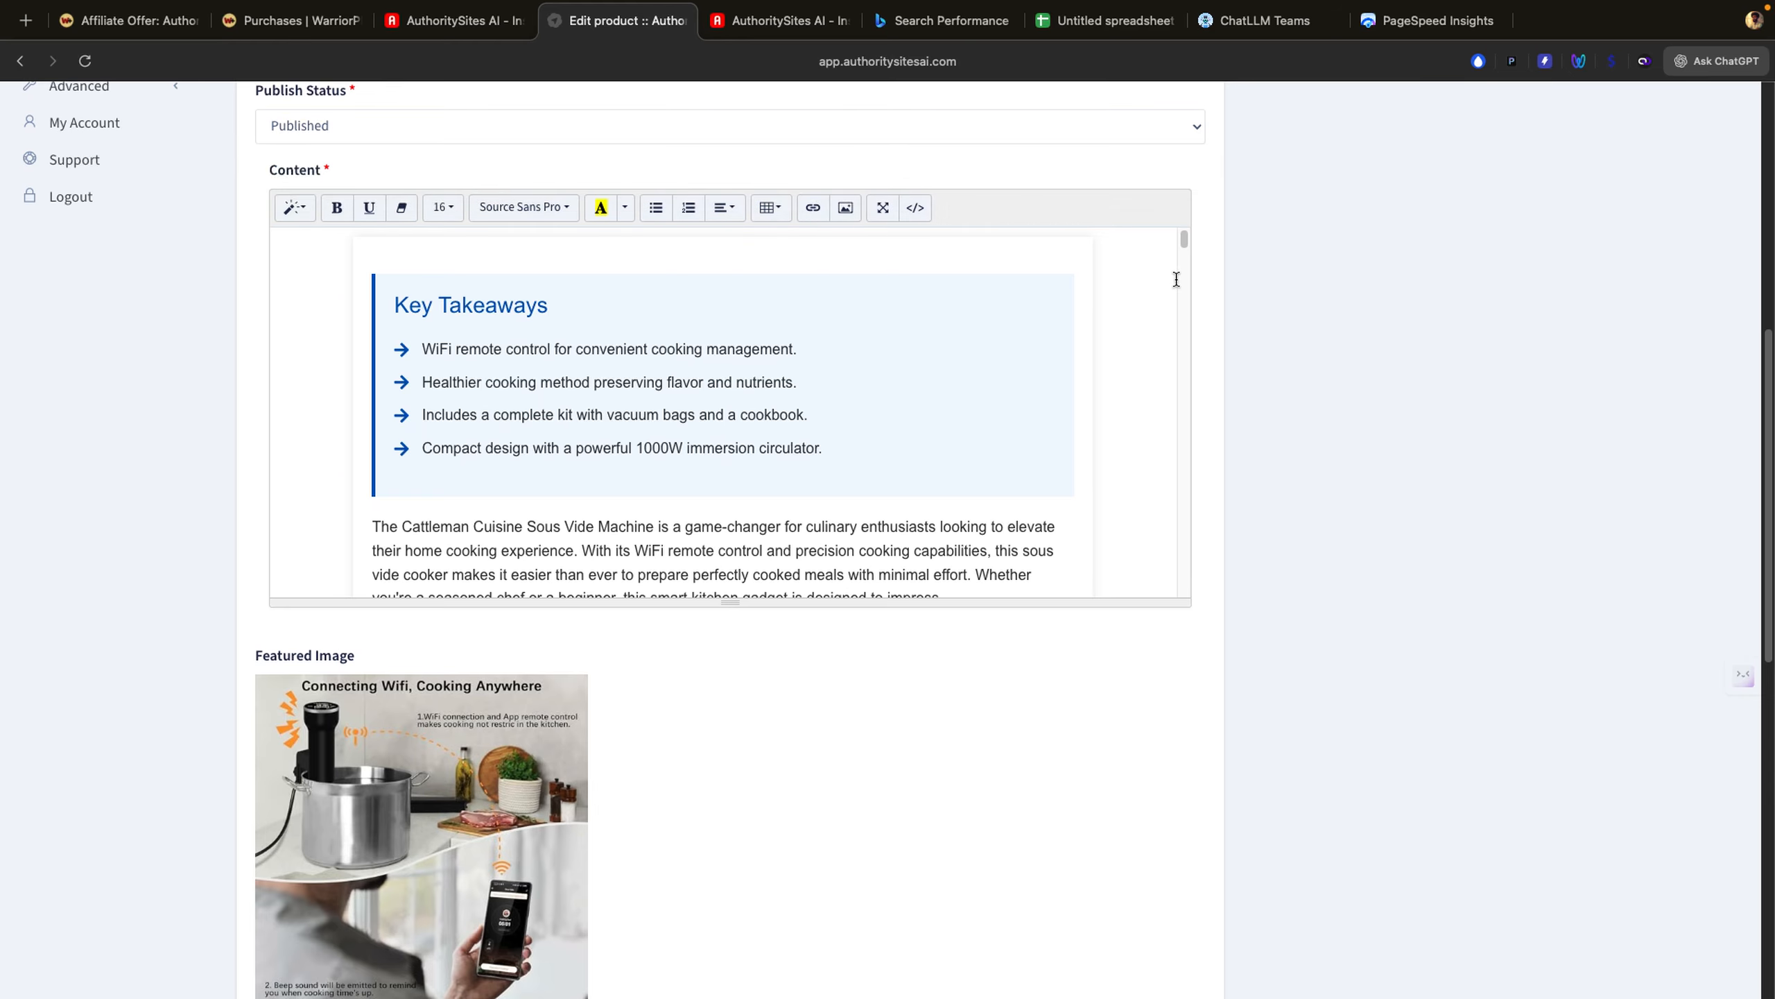
Step: Switch the review content to its HTML source view and examine the code
{"action": "left_click_drag", "start_coordinate": [1181, 241], "coordinate": [1208, 186]}
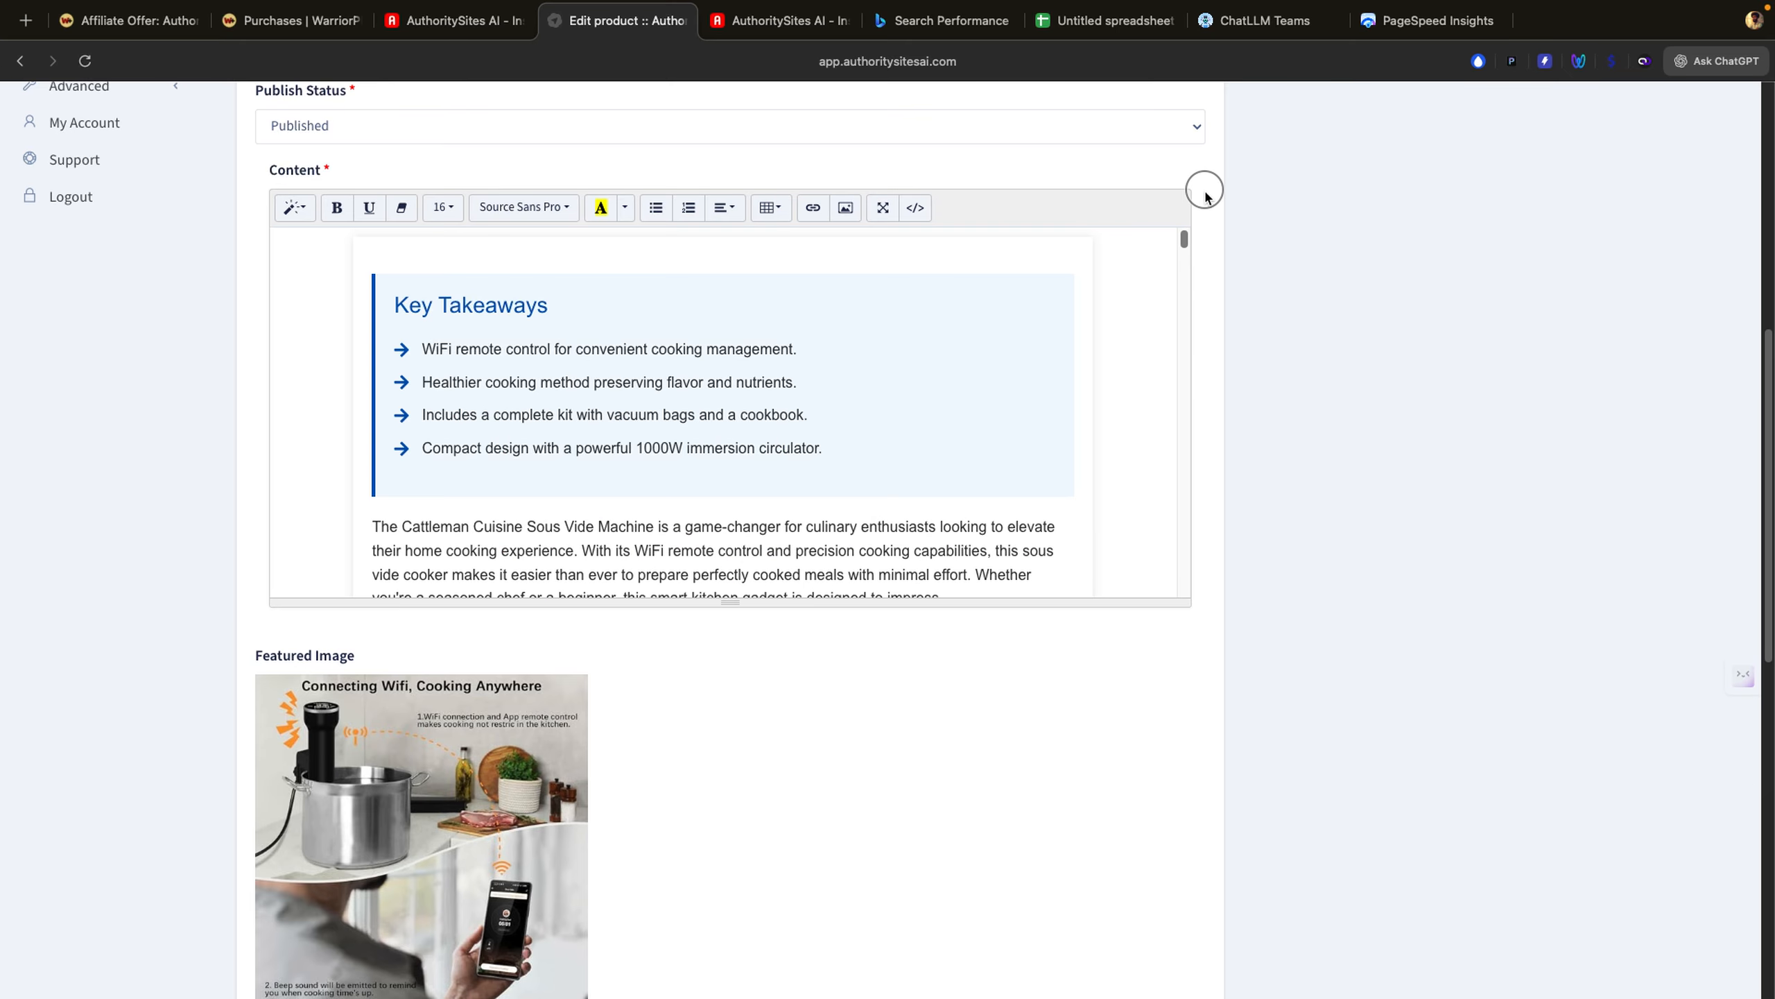
{"action": "left_click", "coordinate": [926, 210]}
{"action": "scroll", "coordinate": [1115, 315], "scroll_direction": "up", "scroll_amount": 10}
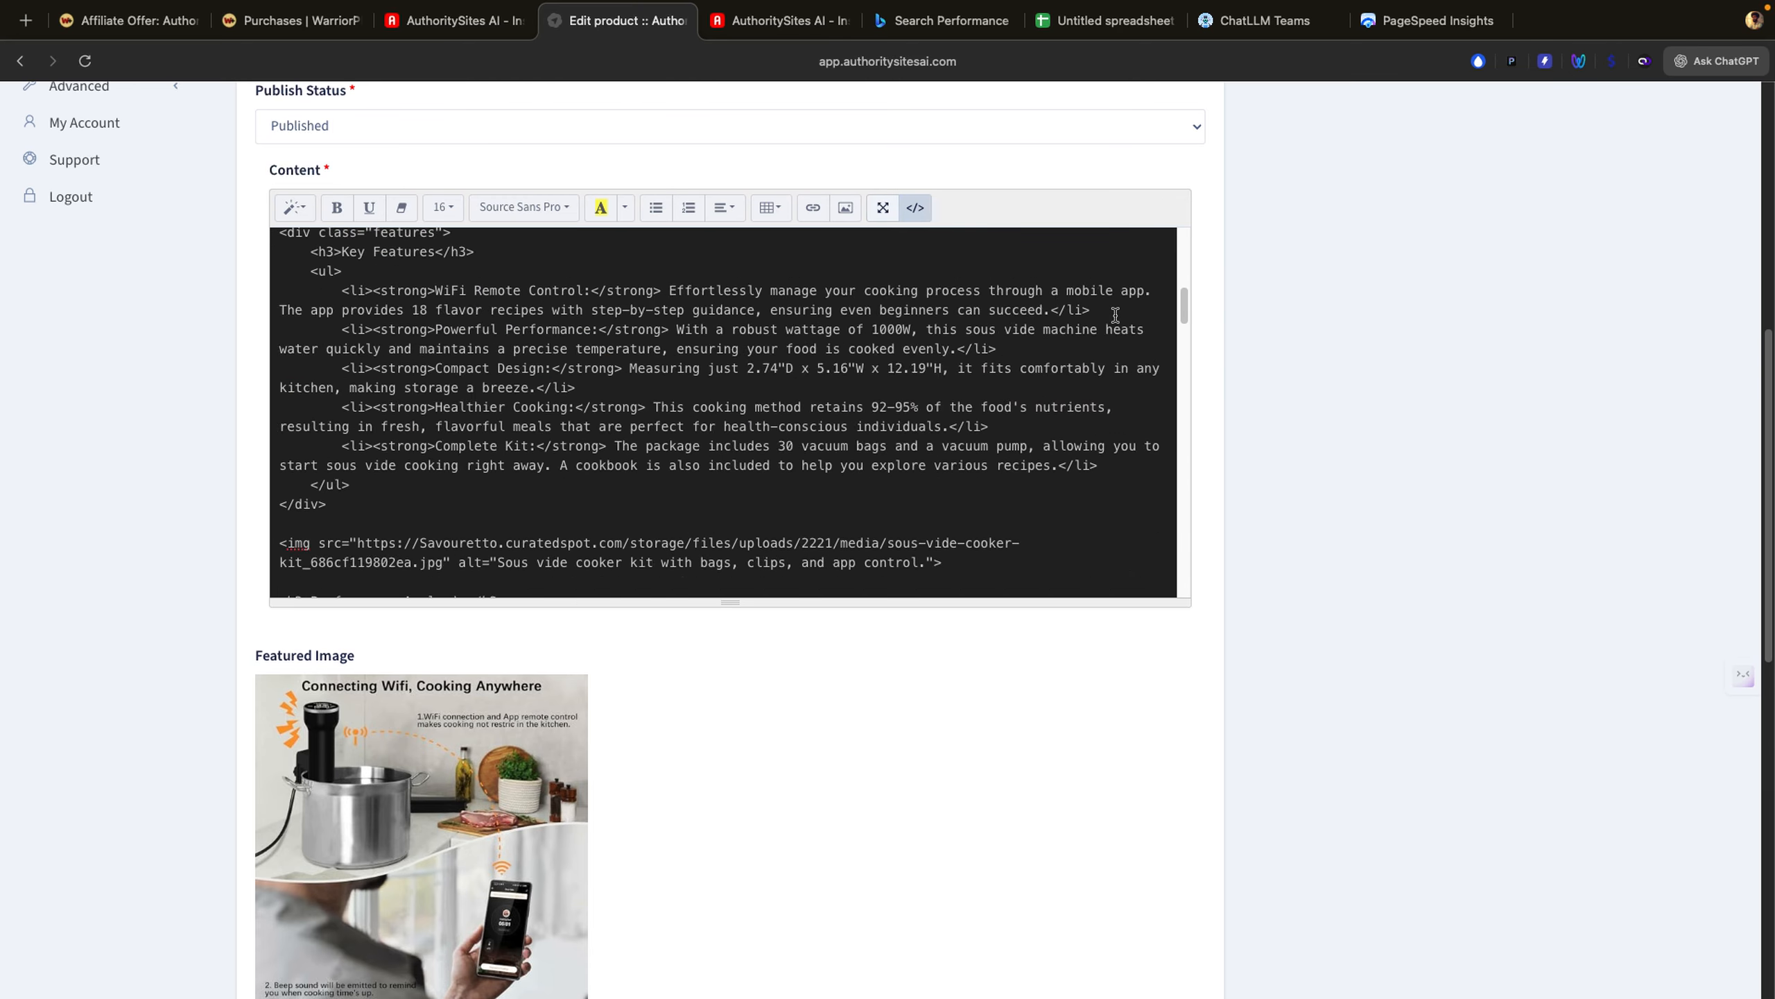
{"action": "scroll", "coordinate": [1116, 315], "scroll_direction": "up", "scroll_amount": 5}
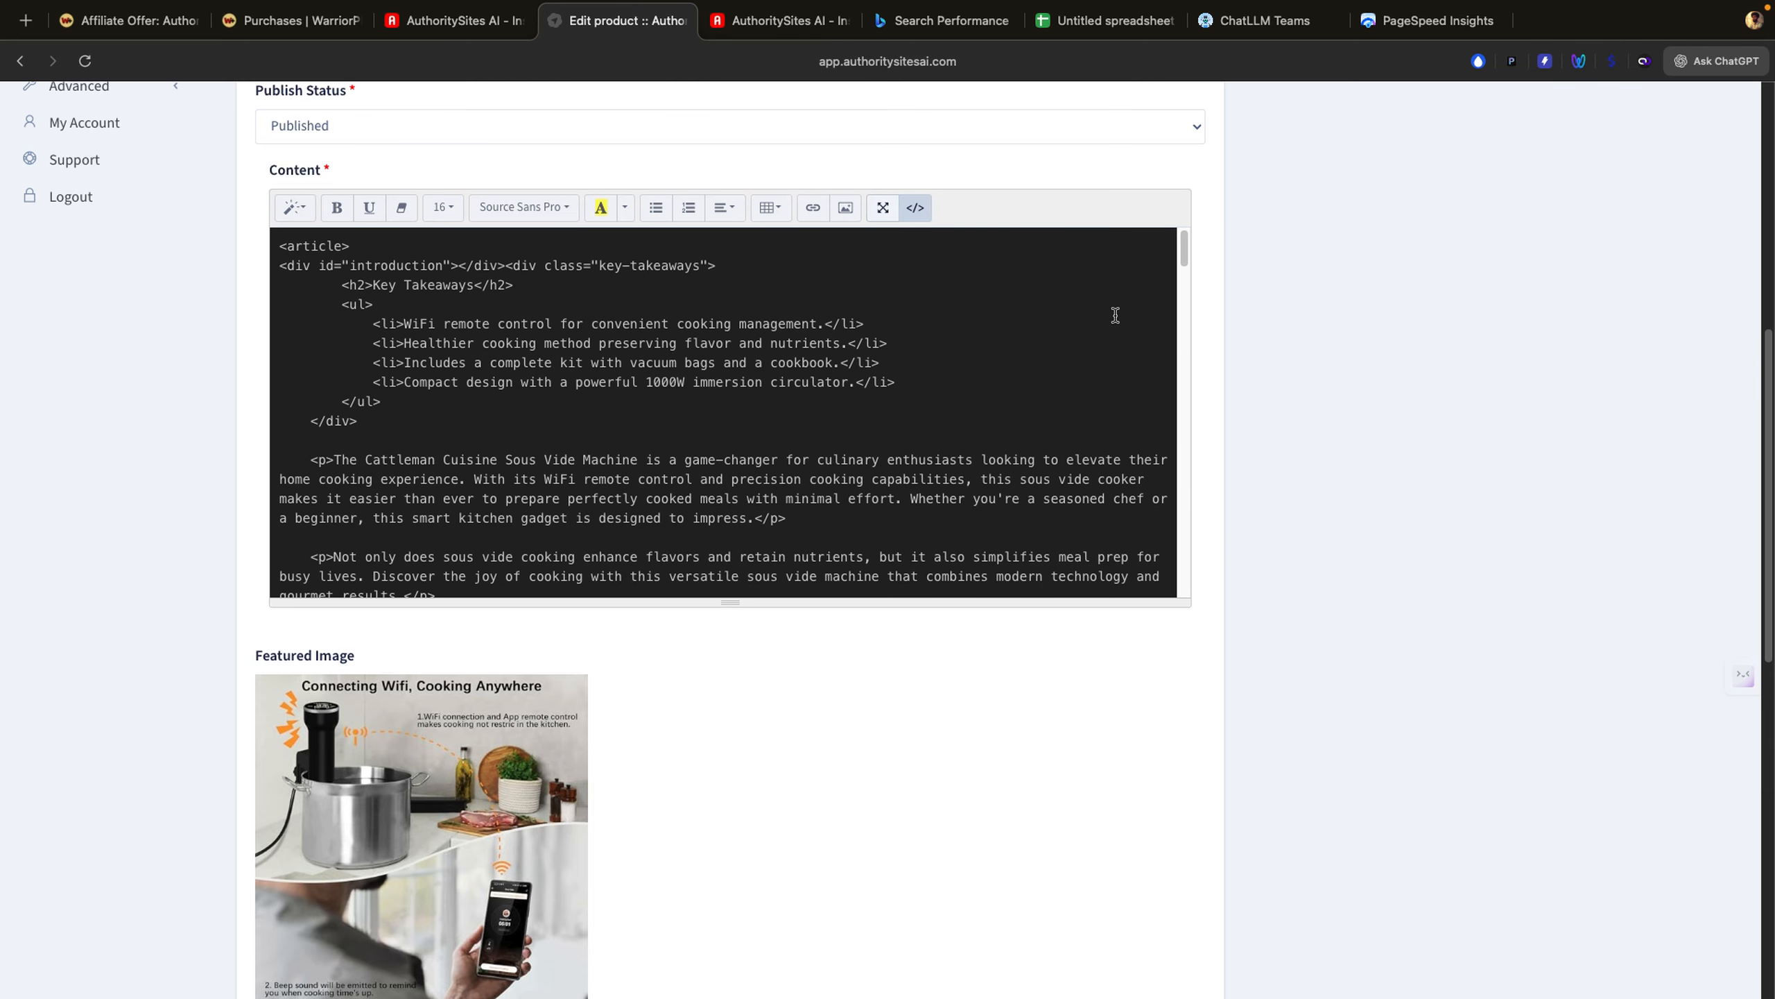
Step: Return the review content to its formatted view and review the text, featured image, search listing preview and SEO meta fields
{"action": "left_click", "coordinate": [924, 217]}
{"action": "scroll", "coordinate": [904, 584], "scroll_direction": "down", "scroll_amount": 5}
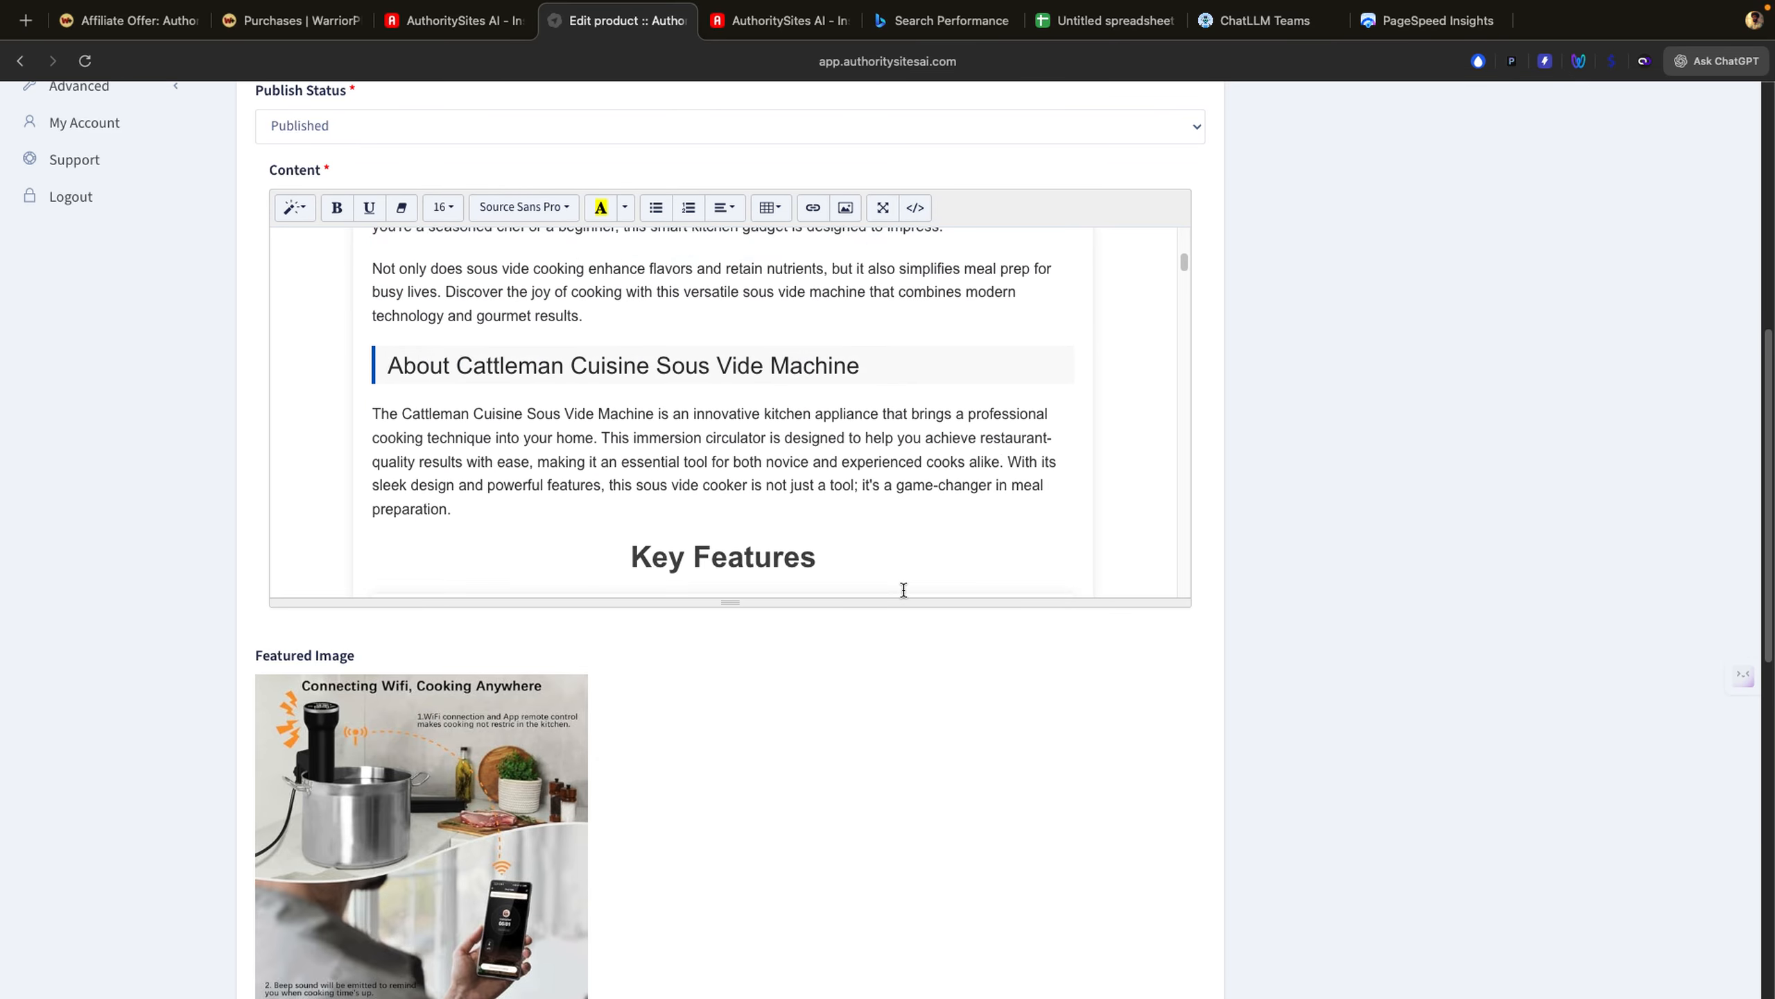
{"action": "scroll", "coordinate": [728, 801], "scroll_direction": "down", "scroll_amount": 12}
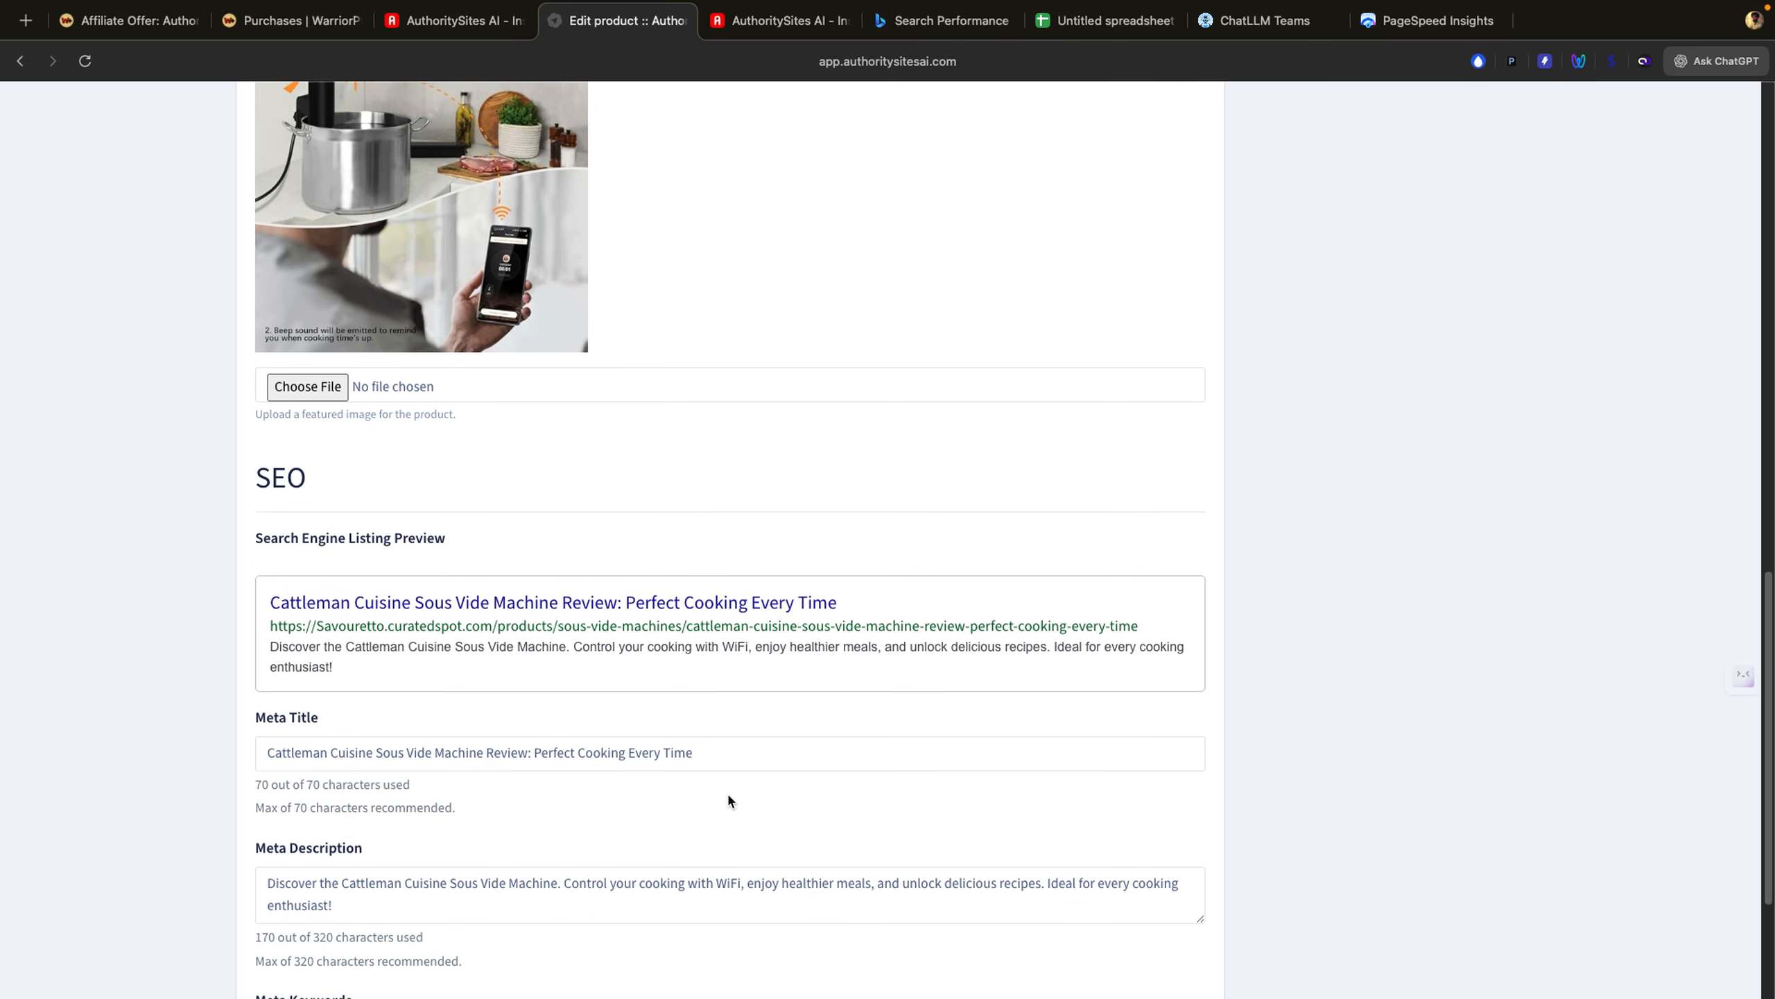
{"action": "scroll", "coordinate": [581, 671], "scroll_direction": "up", "scroll_amount": 7}
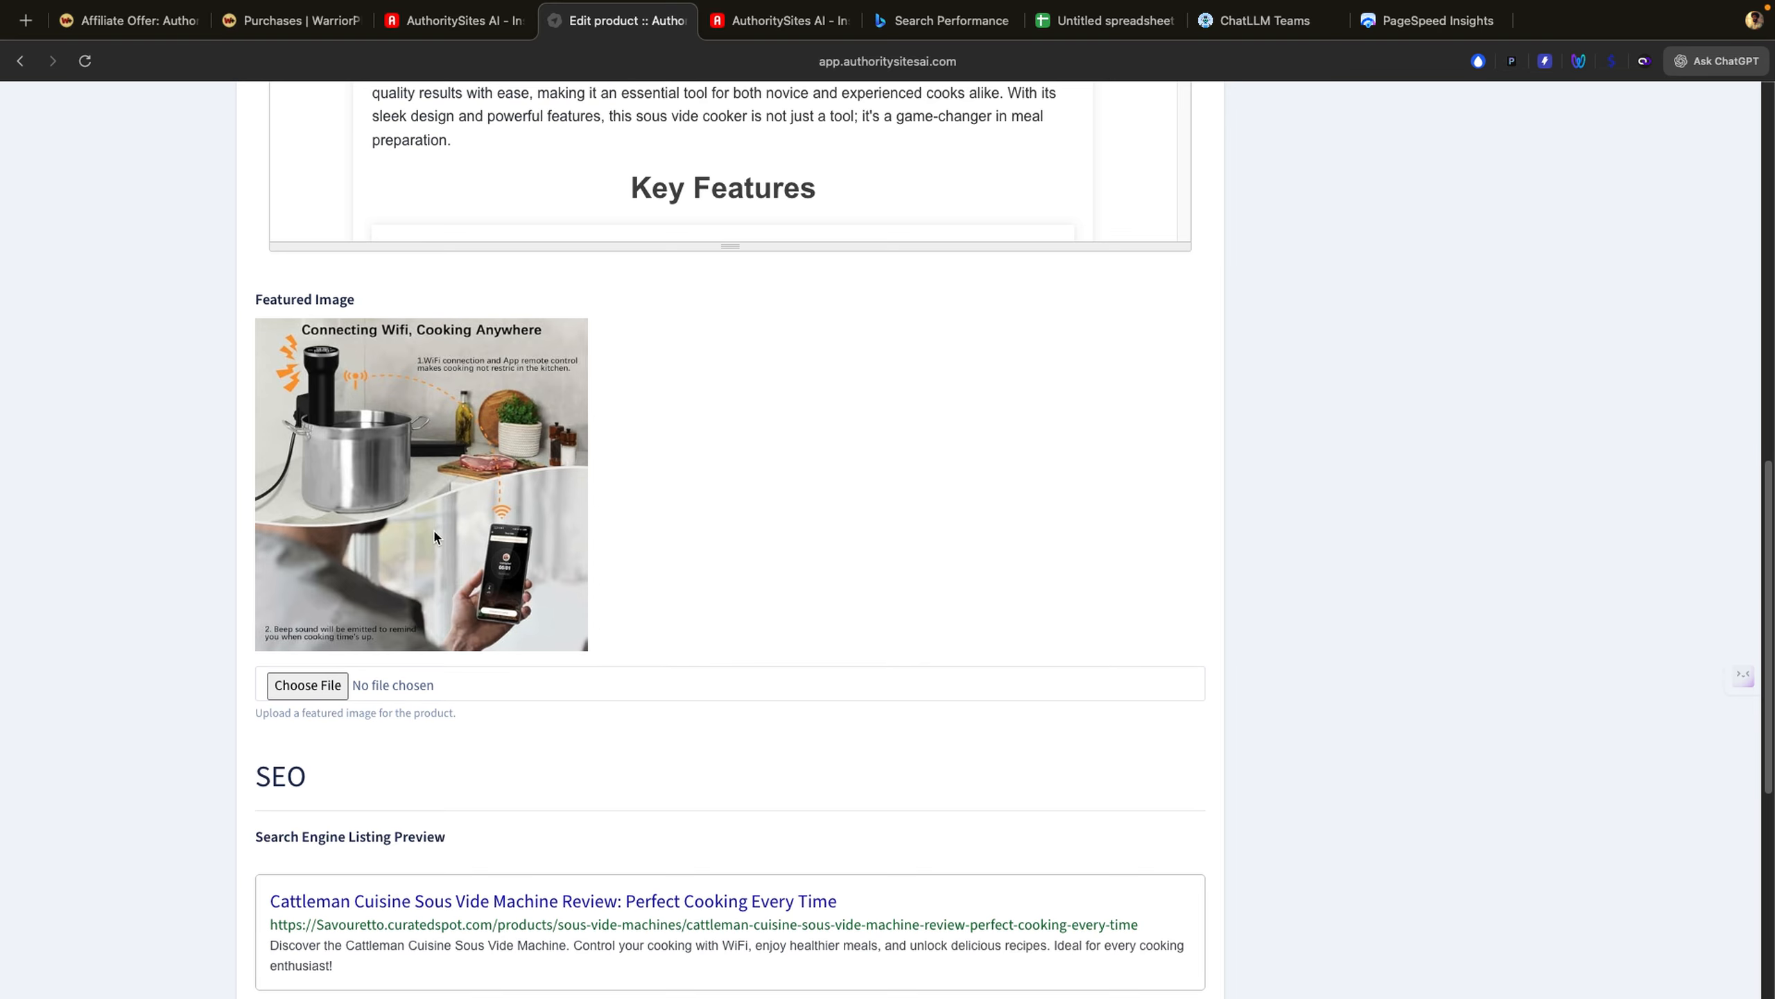
{"action": "scroll", "coordinate": [434, 536], "scroll_direction": "down", "scroll_amount": 8}
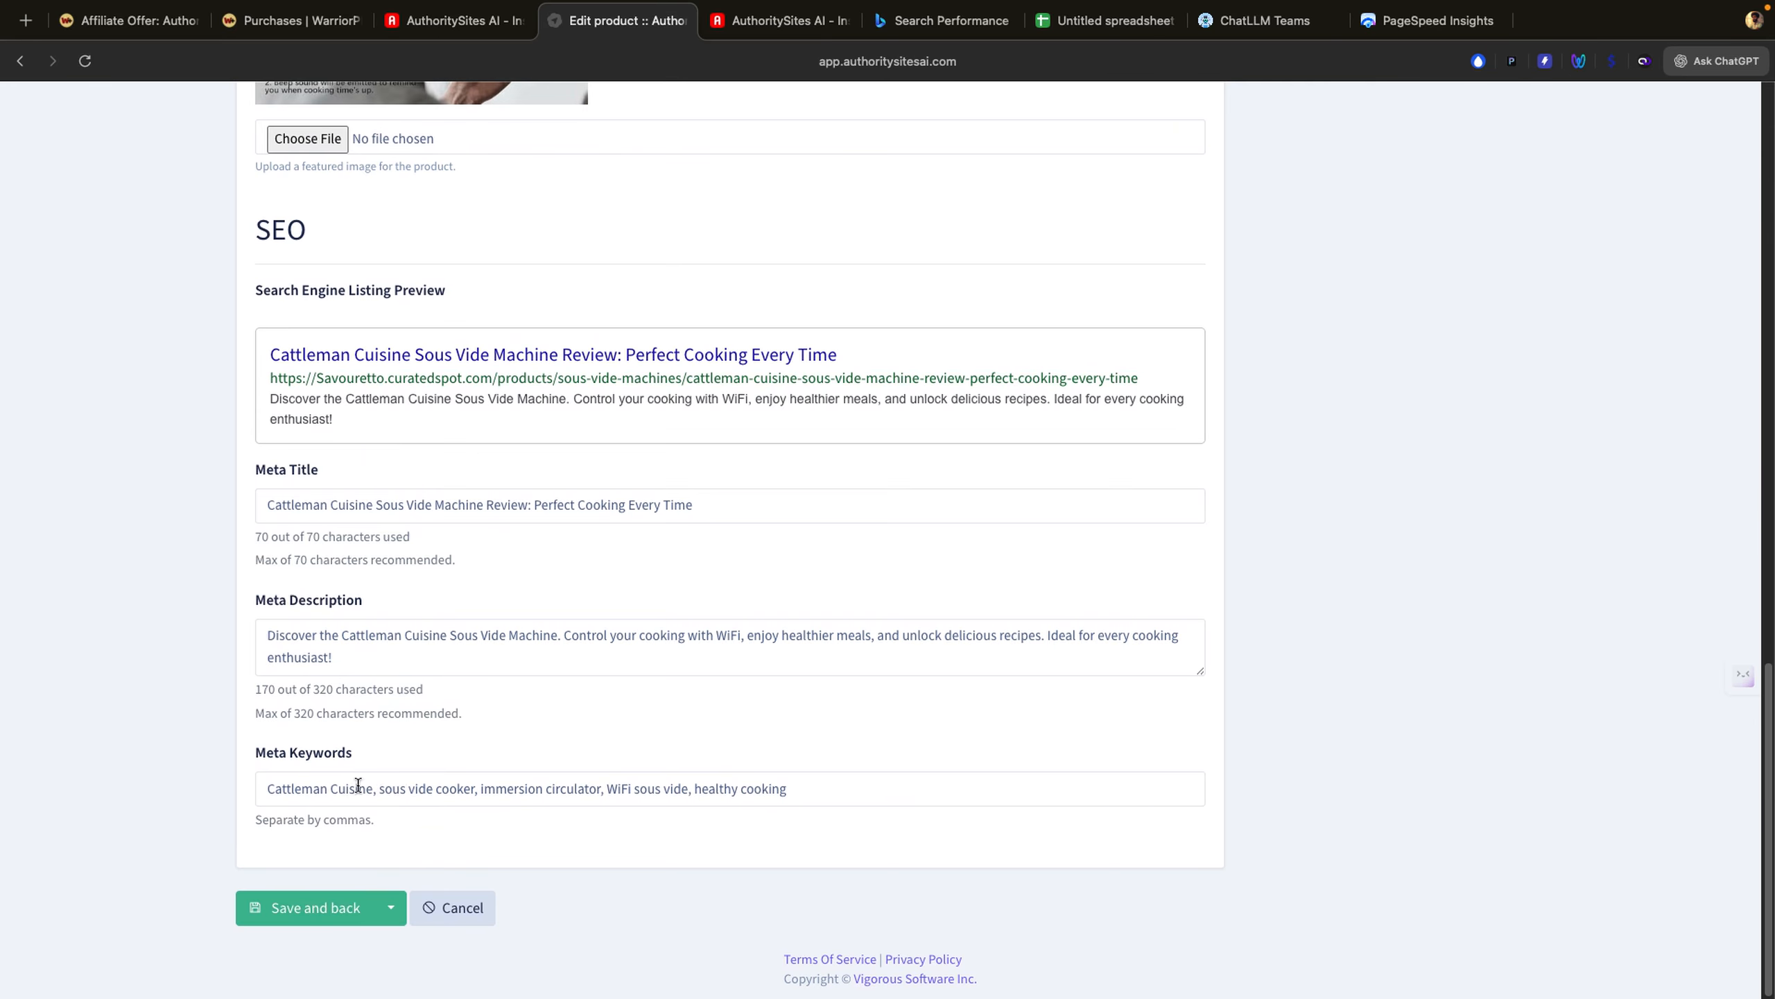
{"action": "scroll", "coordinate": [408, 813], "scroll_direction": "up", "scroll_amount": 20}
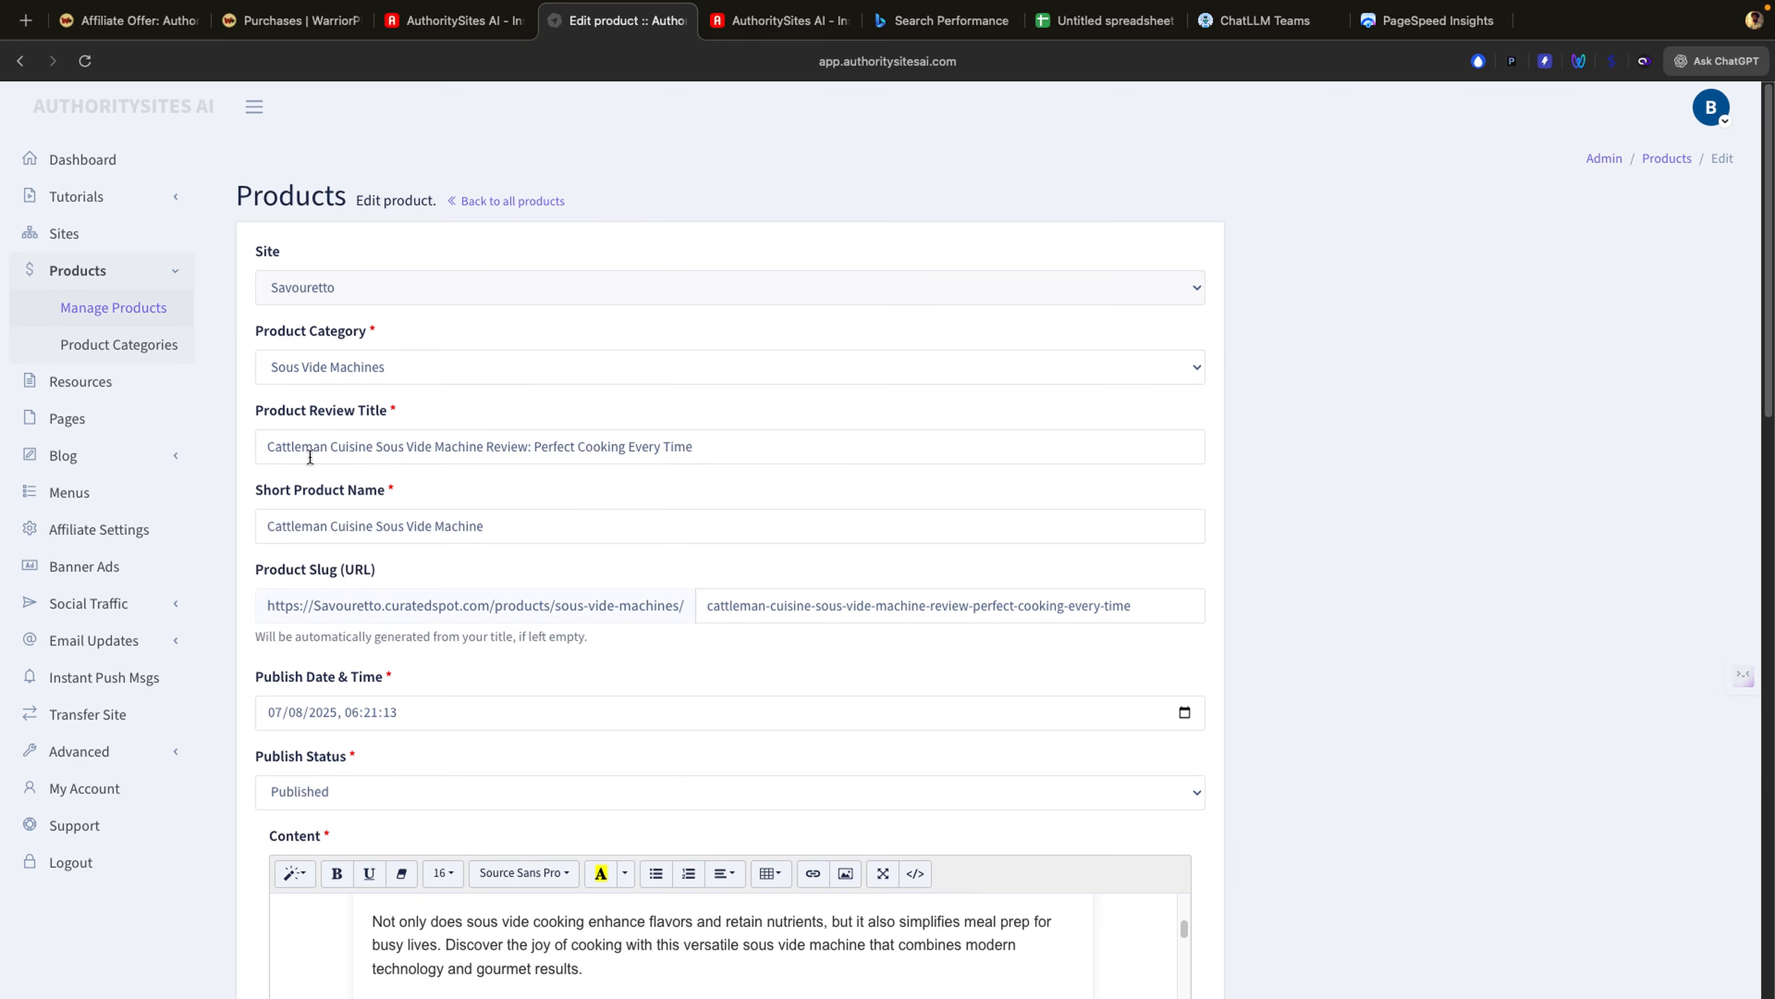
Step: Open the product categories list, reload it, and try opening it again from the Resources page
{"action": "left_click", "coordinate": [141, 350]}
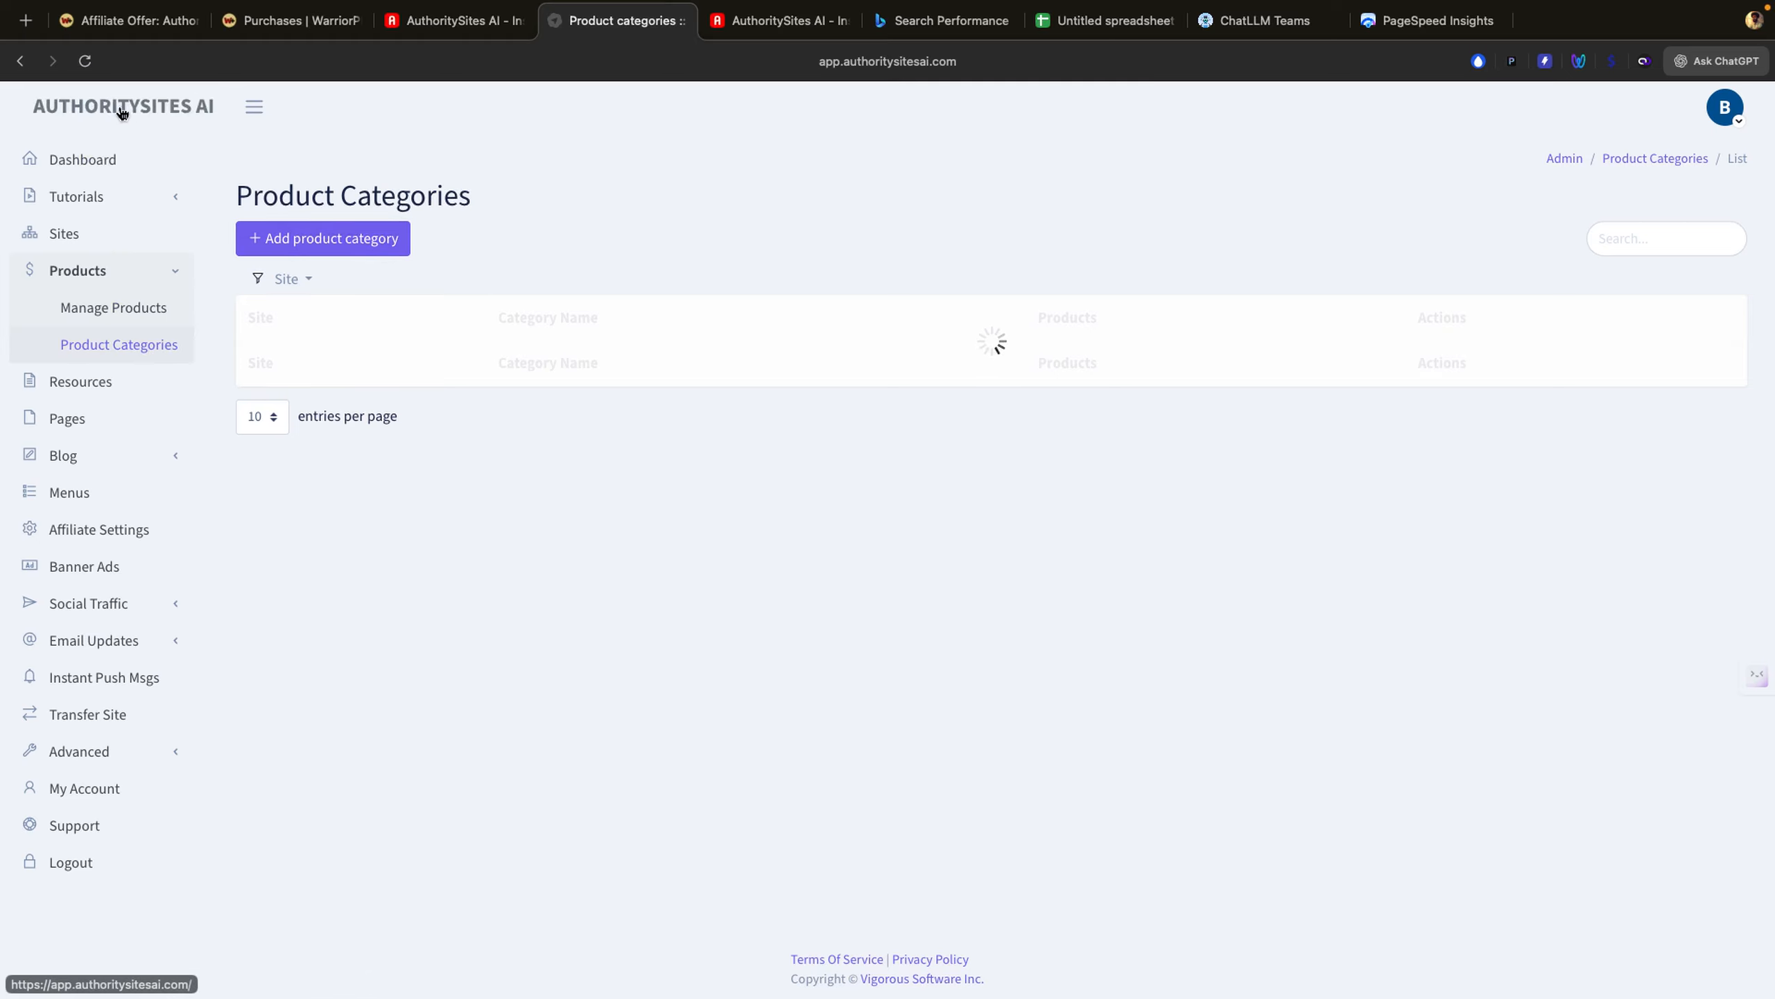
{"action": "key", "text": "super+l"}
{"action": "left_click", "coordinate": [85, 62]}
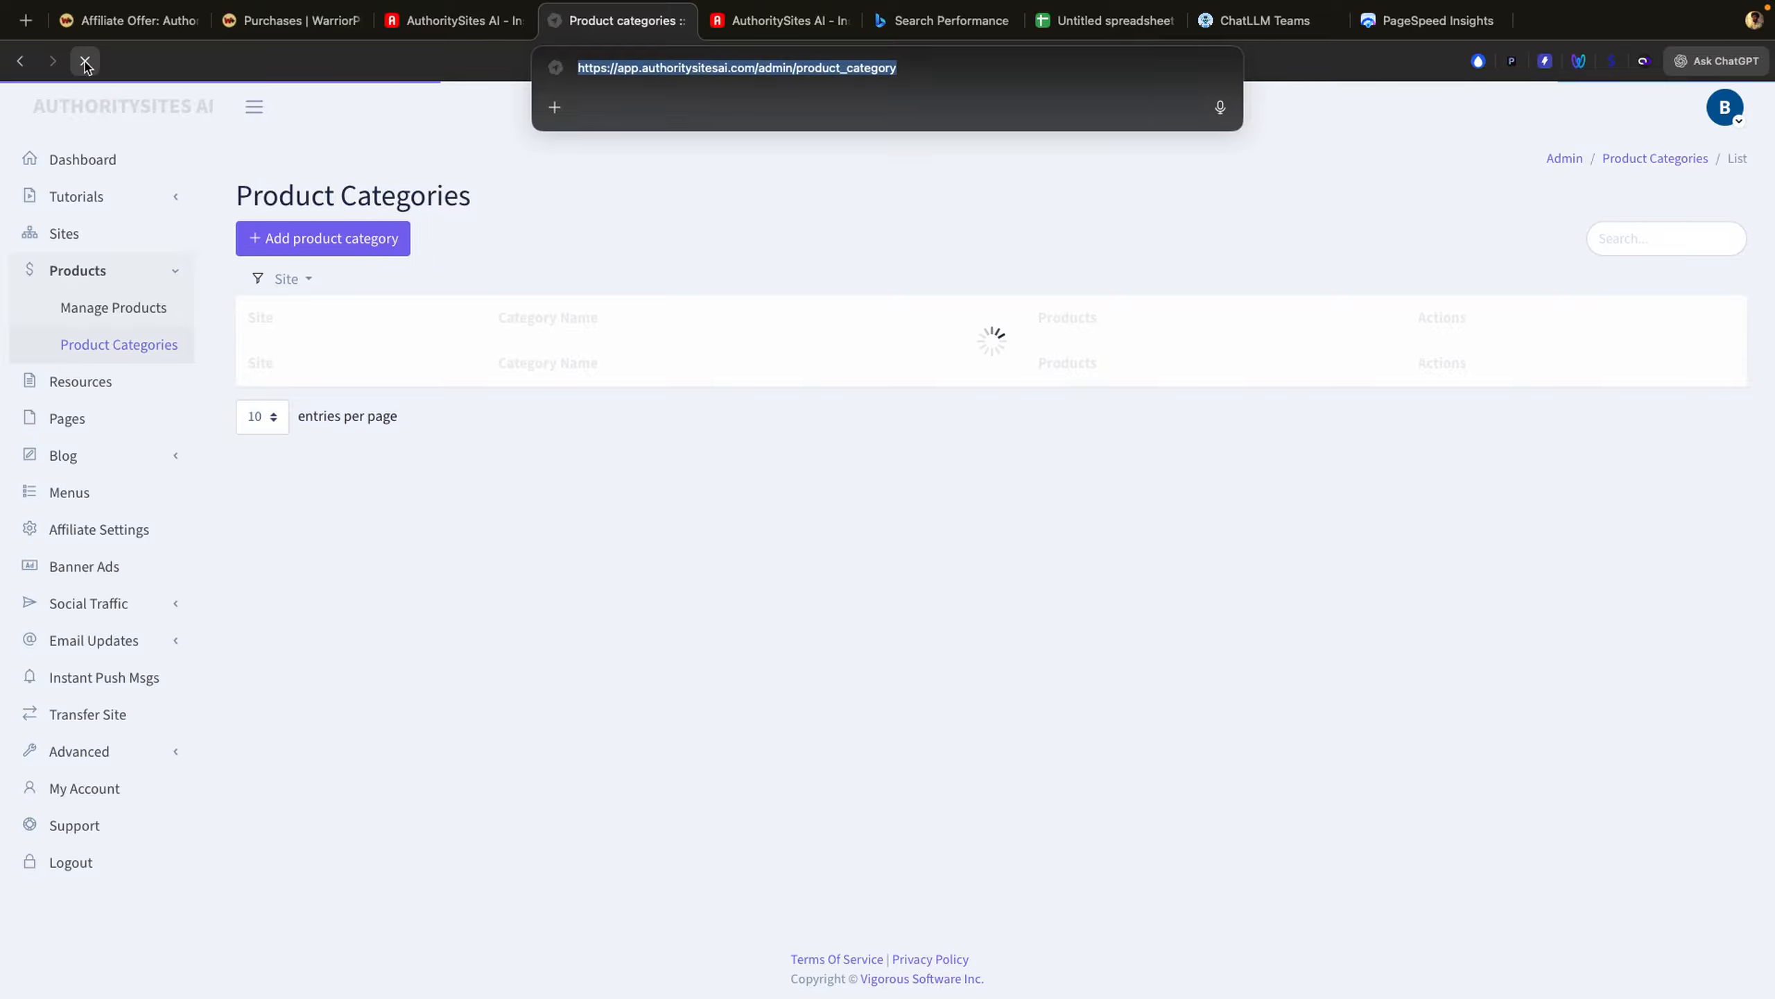
{"action": "left_click", "coordinate": [85, 61]}
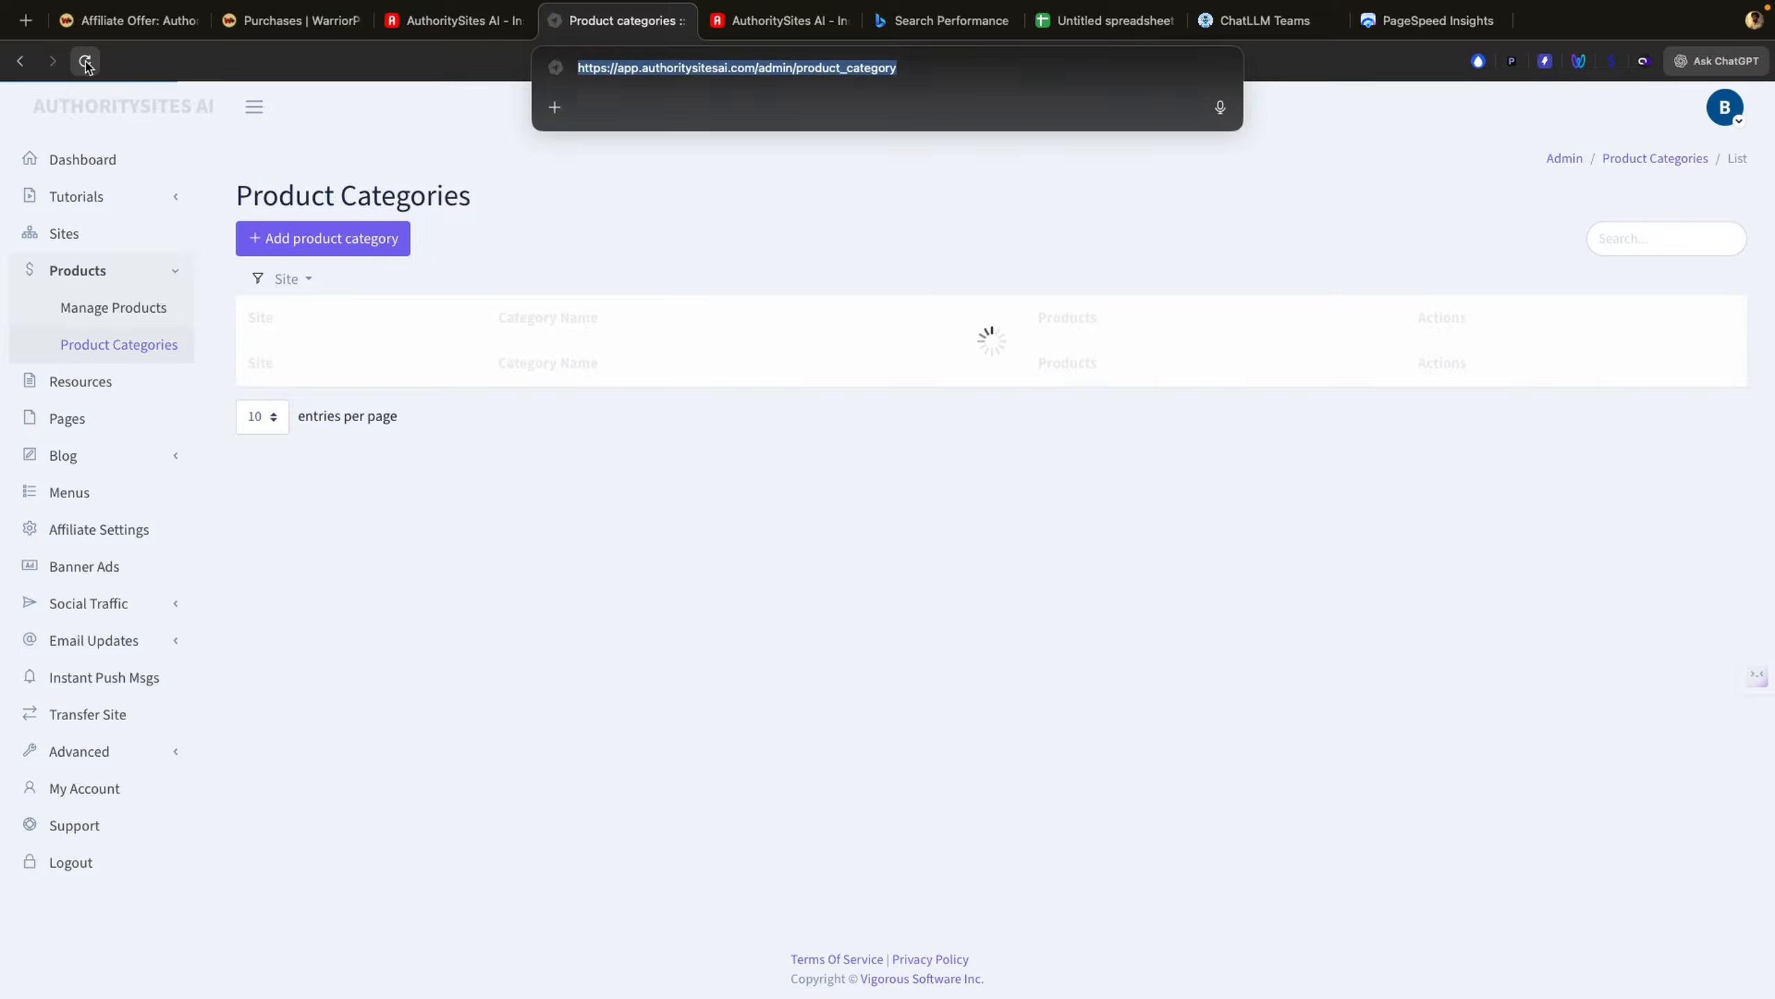
{"action": "left_click", "coordinate": [699, 480]}
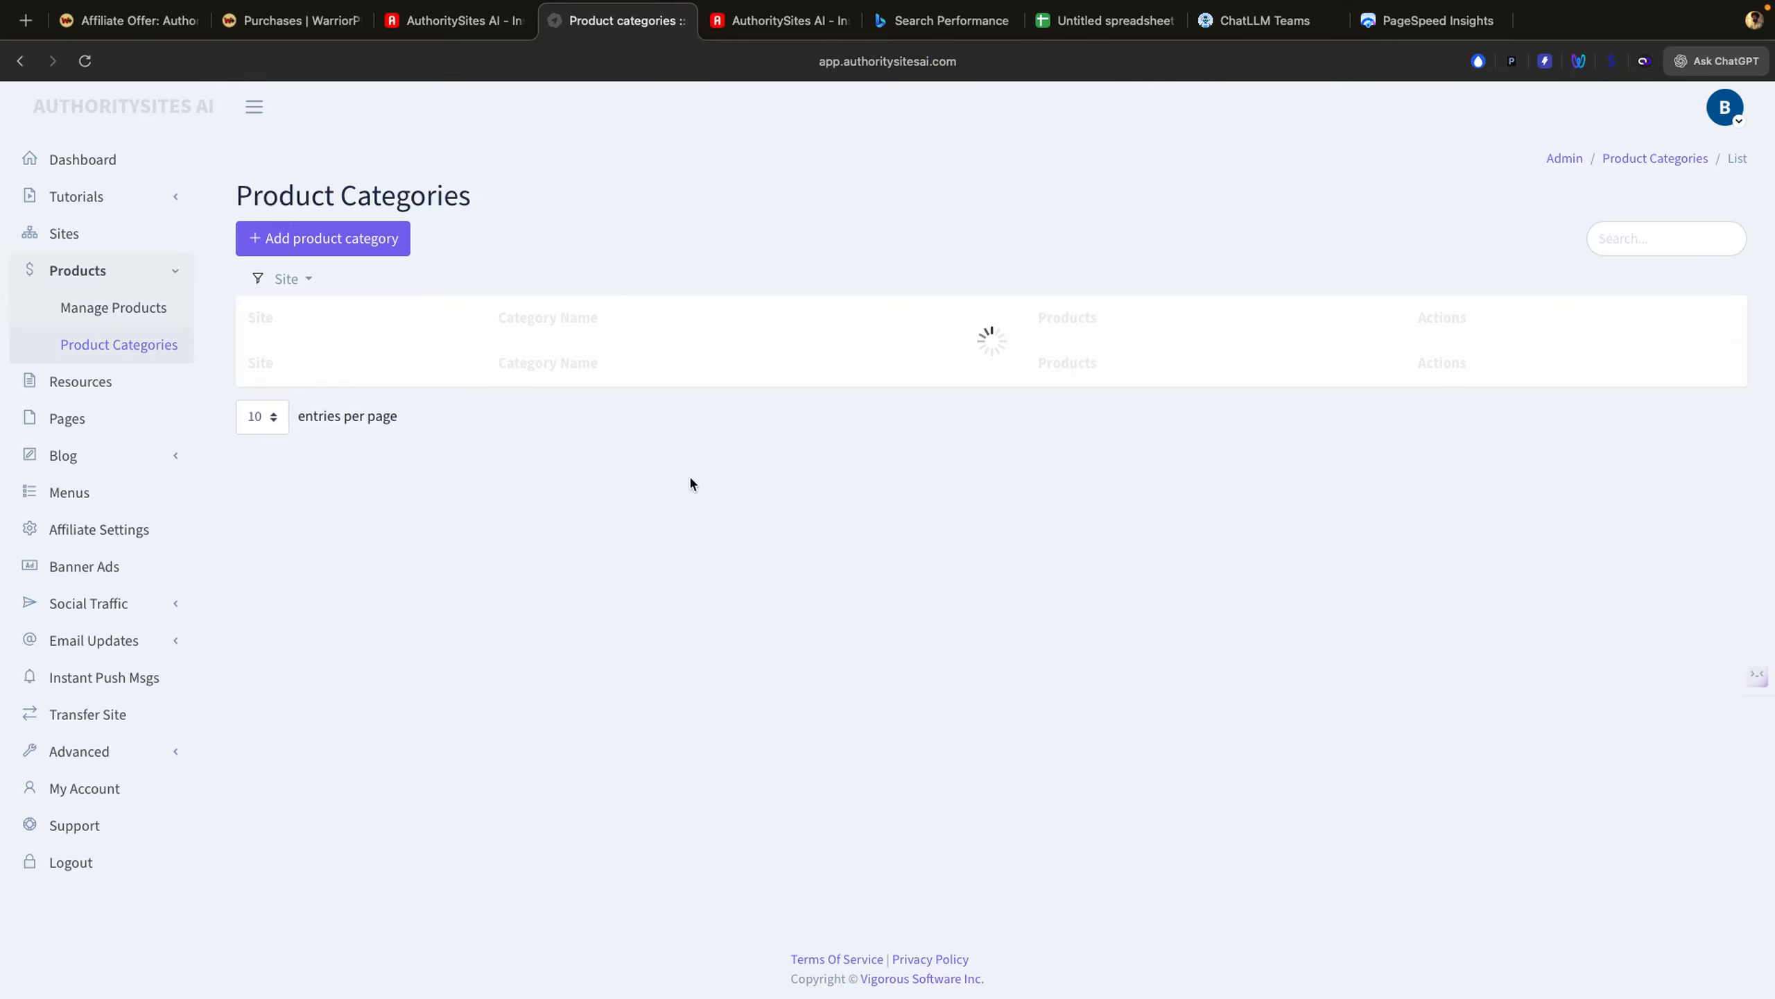
{"action": "left_click", "coordinate": [83, 382]}
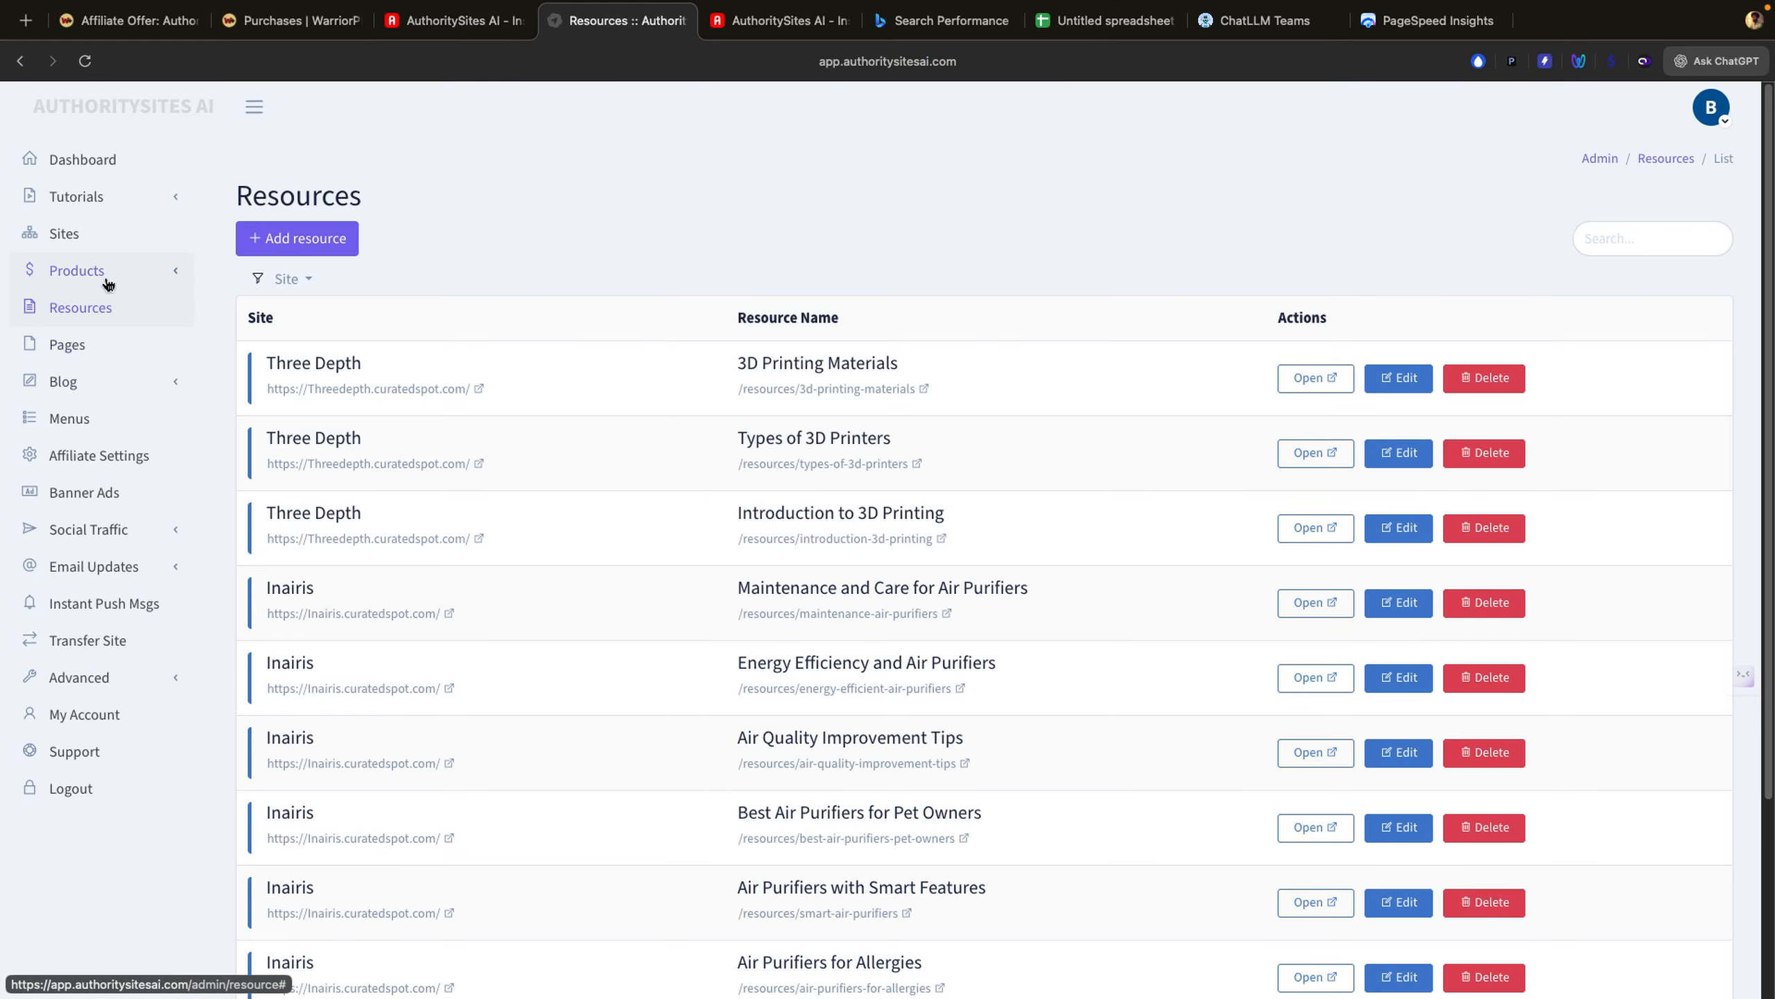
{"action": "left_click", "coordinate": [119, 271]}
{"action": "left_click", "coordinate": [107, 331]}
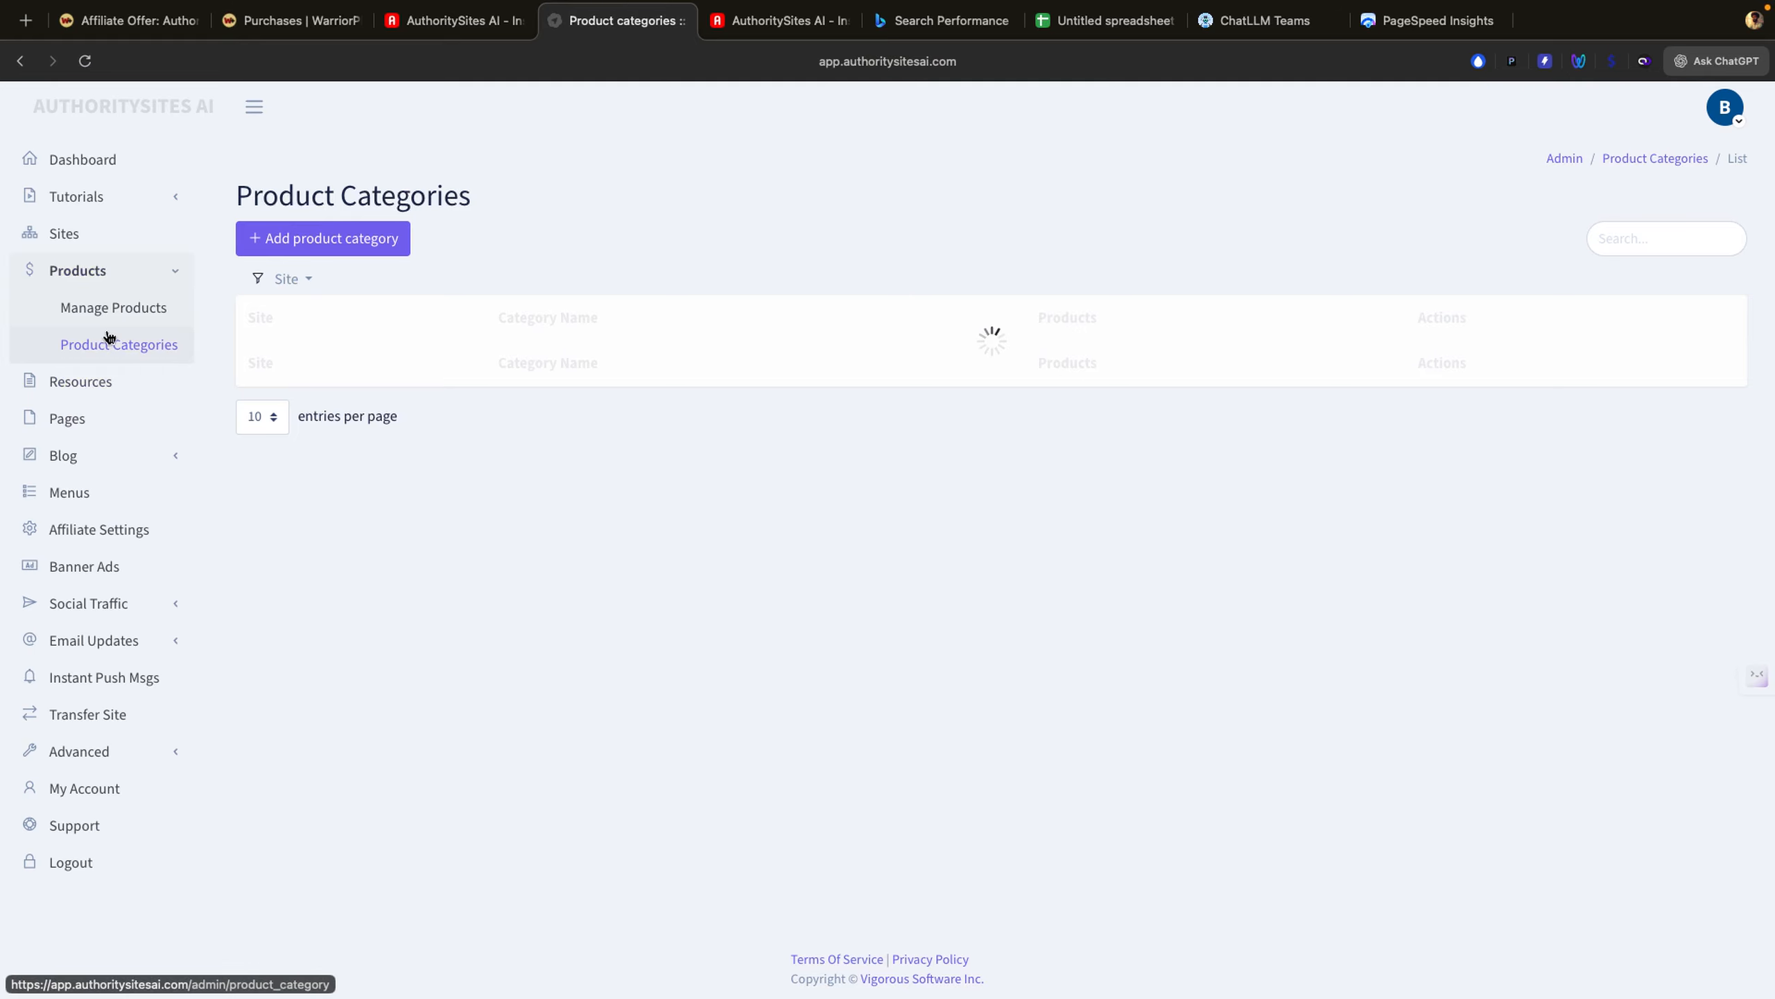
Step: Look over the Resources list and open the Three Depth site's 3D Printing Materials article
{"action": "left_click", "coordinate": [86, 393]}
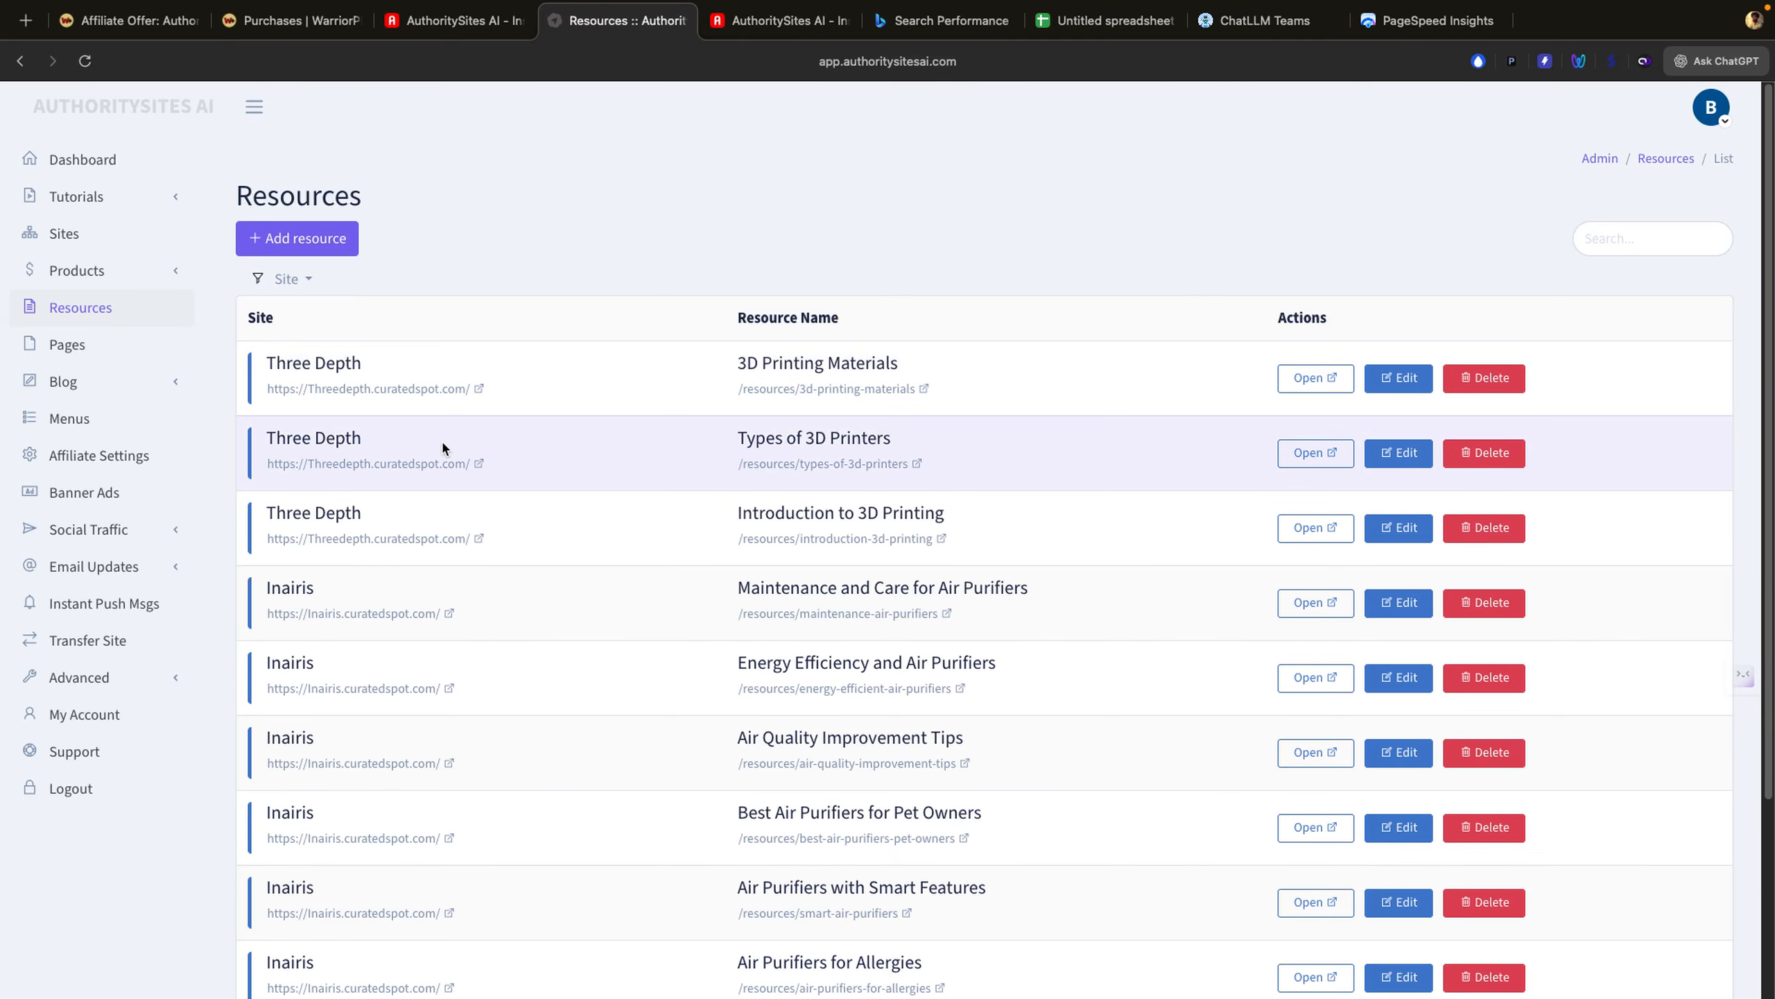
{"action": "scroll", "coordinate": [443, 447], "scroll_direction": "down", "scroll_amount": 3}
{"action": "scroll", "coordinate": [443, 447], "scroll_direction": "up", "scroll_amount": 3}
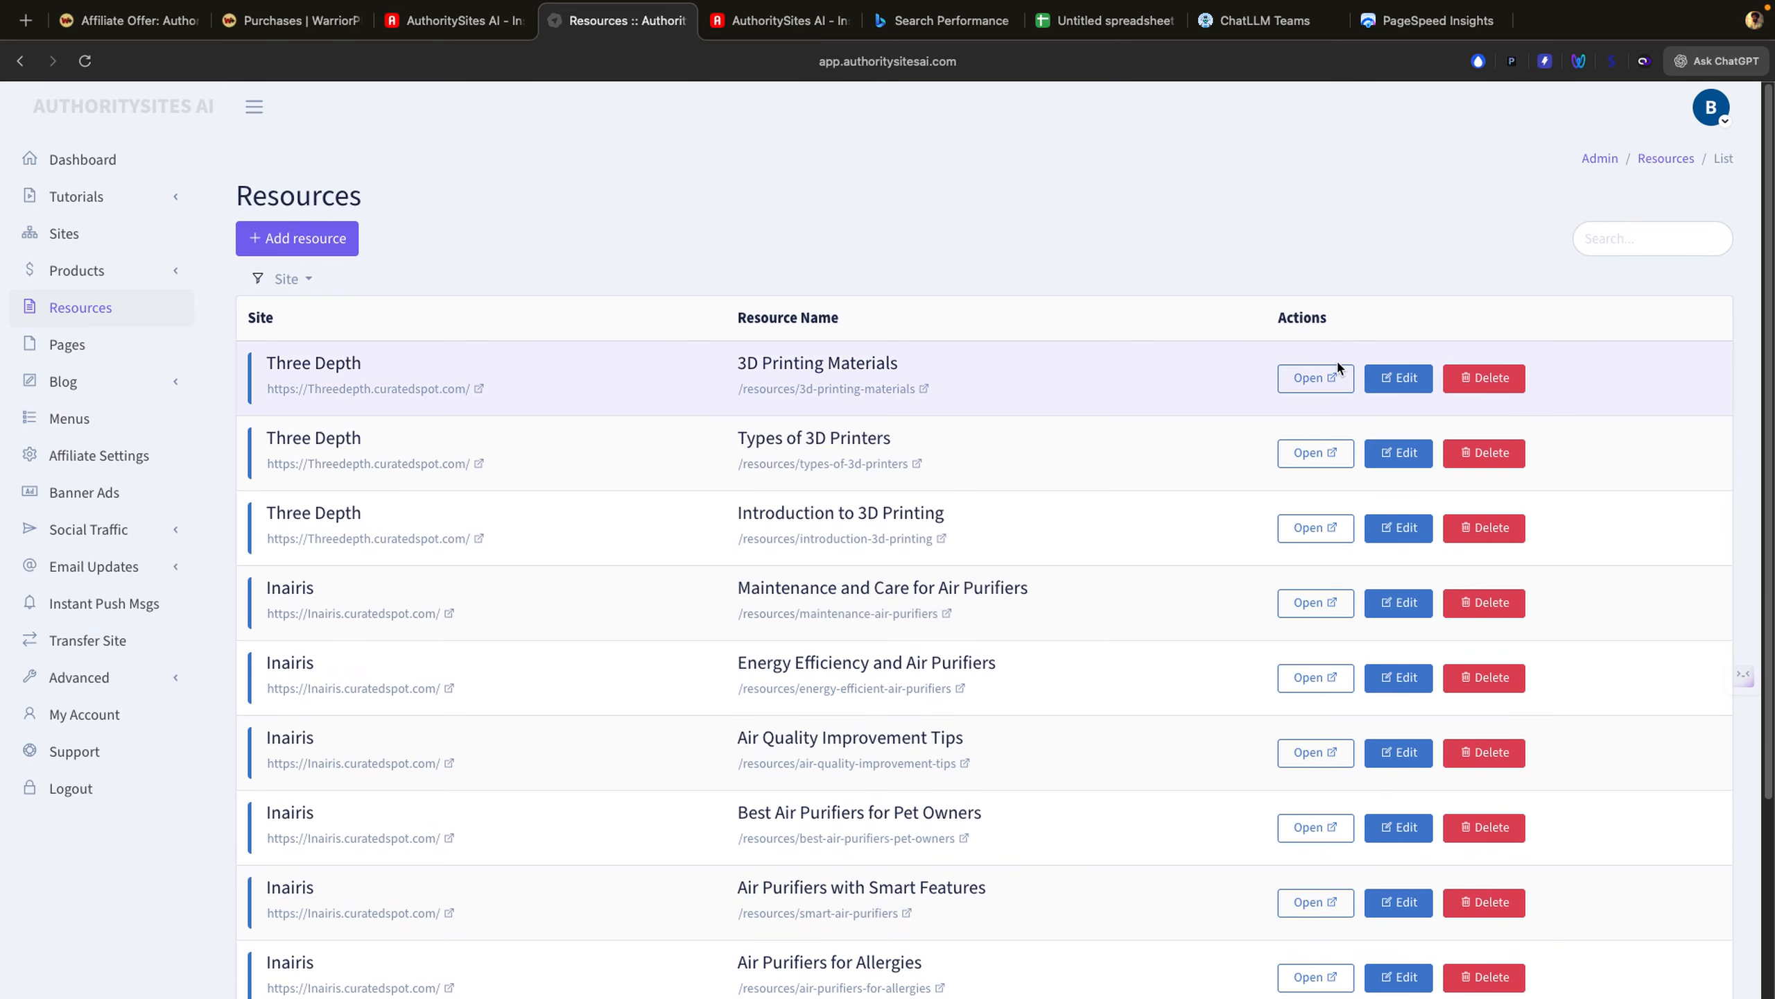
{"action": "left_click", "coordinate": [1320, 386]}
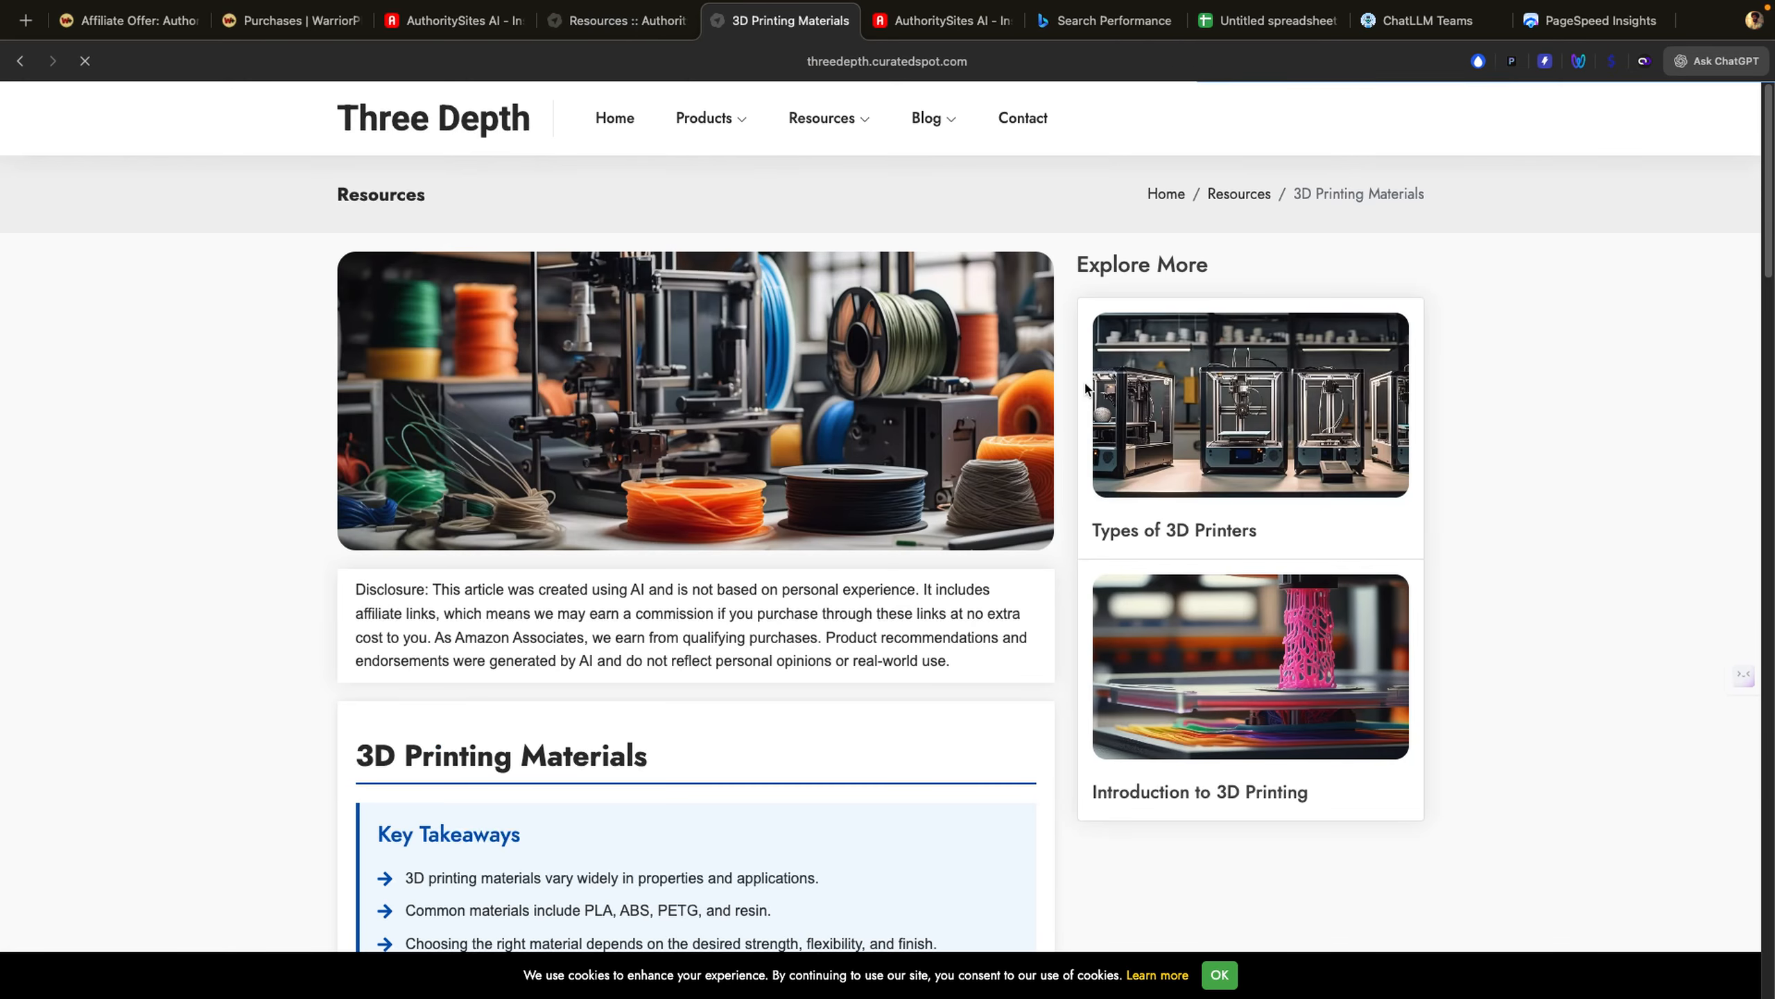
Step: Read the 3D Printing Materials article from the AI disclosure through its tables, pros and cons, further reading links and closing image
{"action": "scroll", "coordinate": [750, 514], "scroll_direction": "down", "scroll_amount": 1}
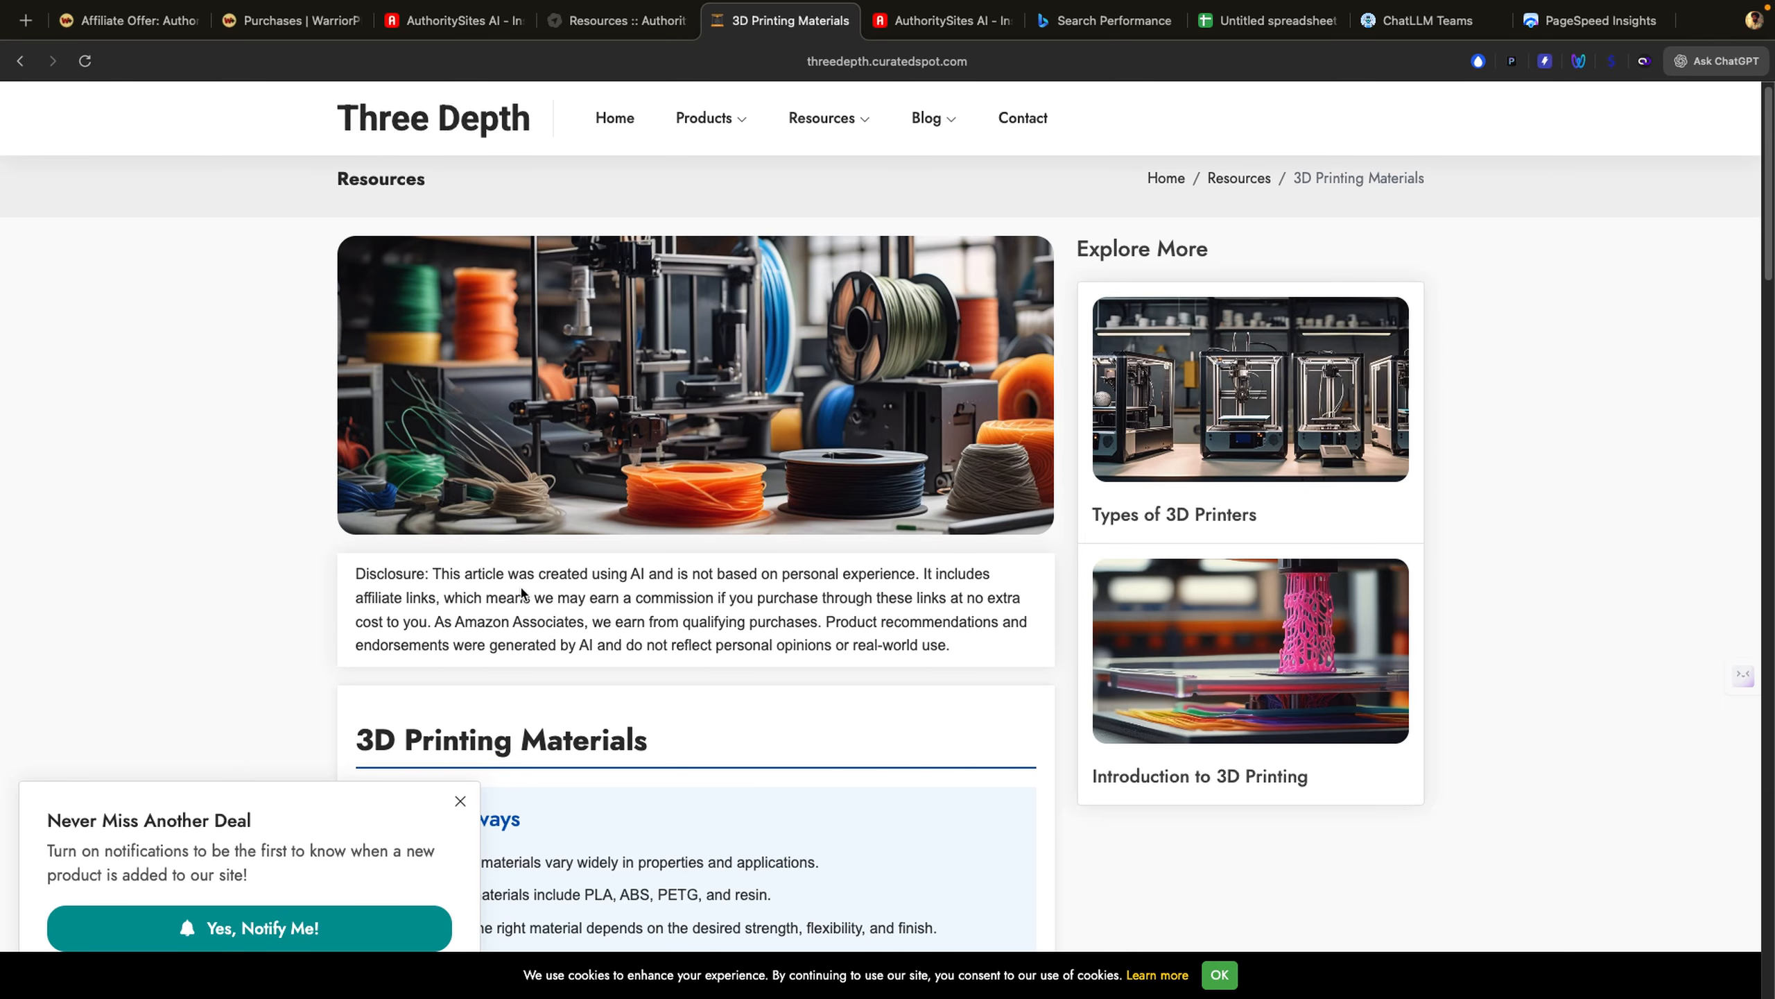
{"action": "scroll", "coordinate": [521, 592], "scroll_direction": "down", "scroll_amount": 2}
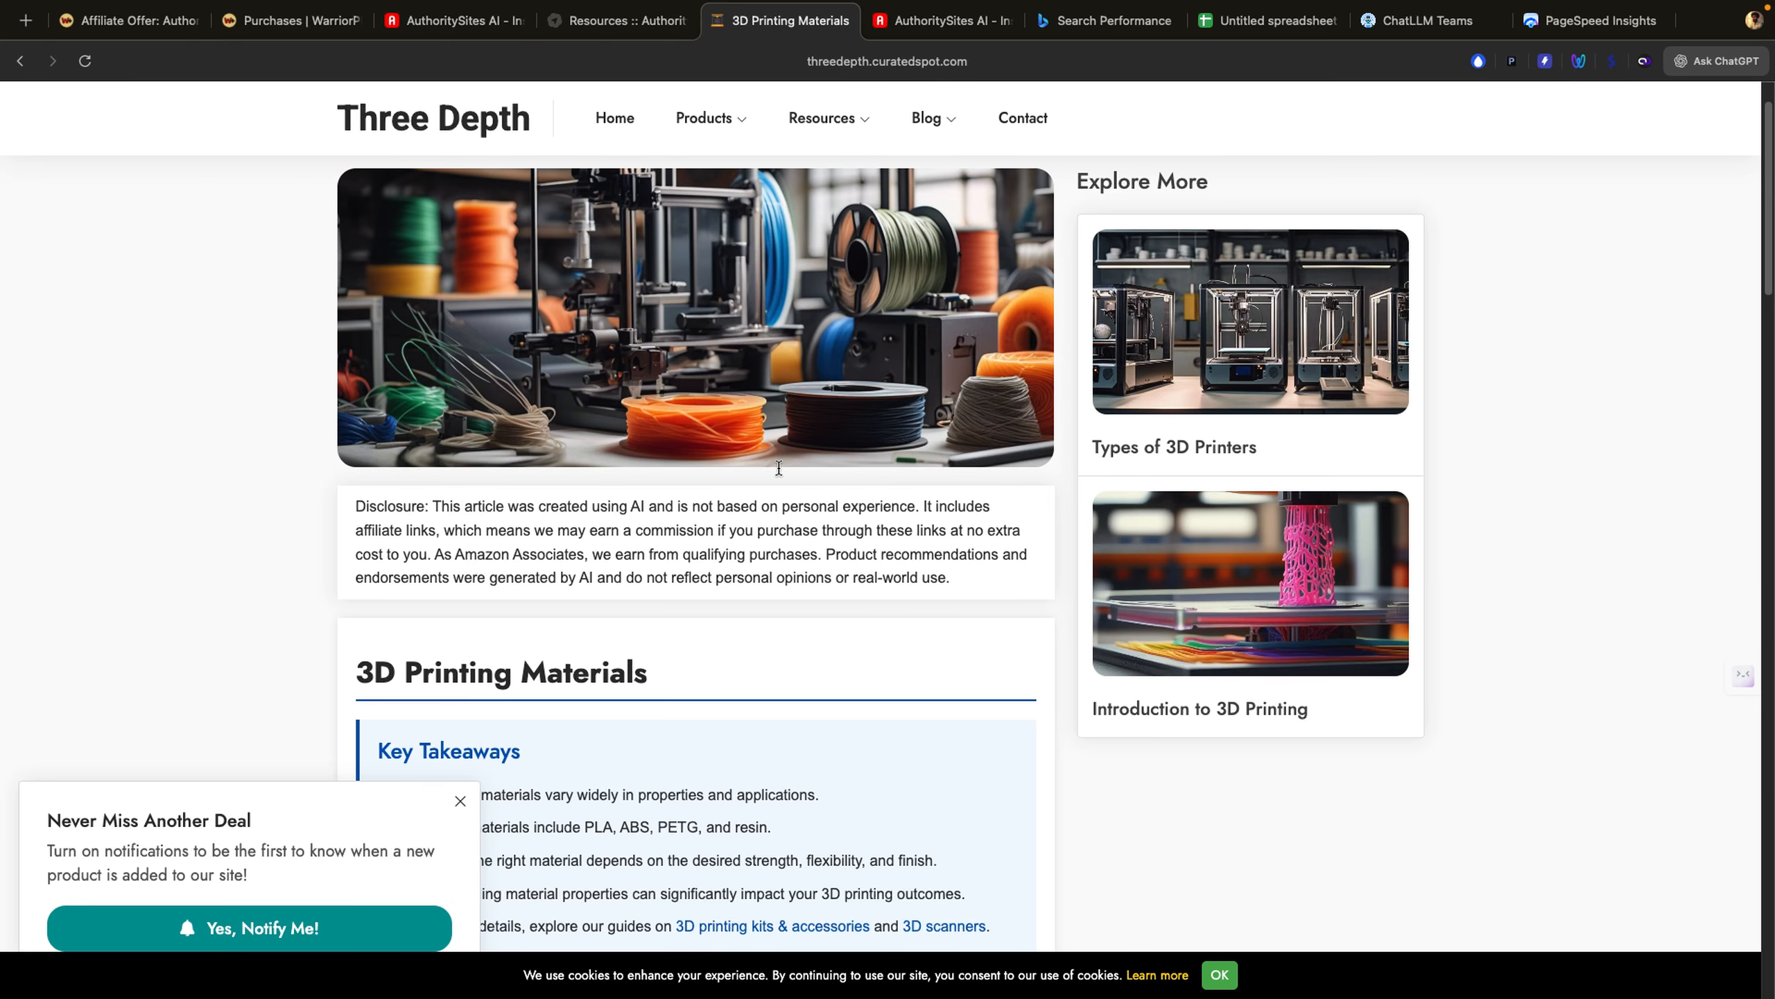
{"action": "scroll", "coordinate": [664, 524], "scroll_direction": "down", "scroll_amount": 1}
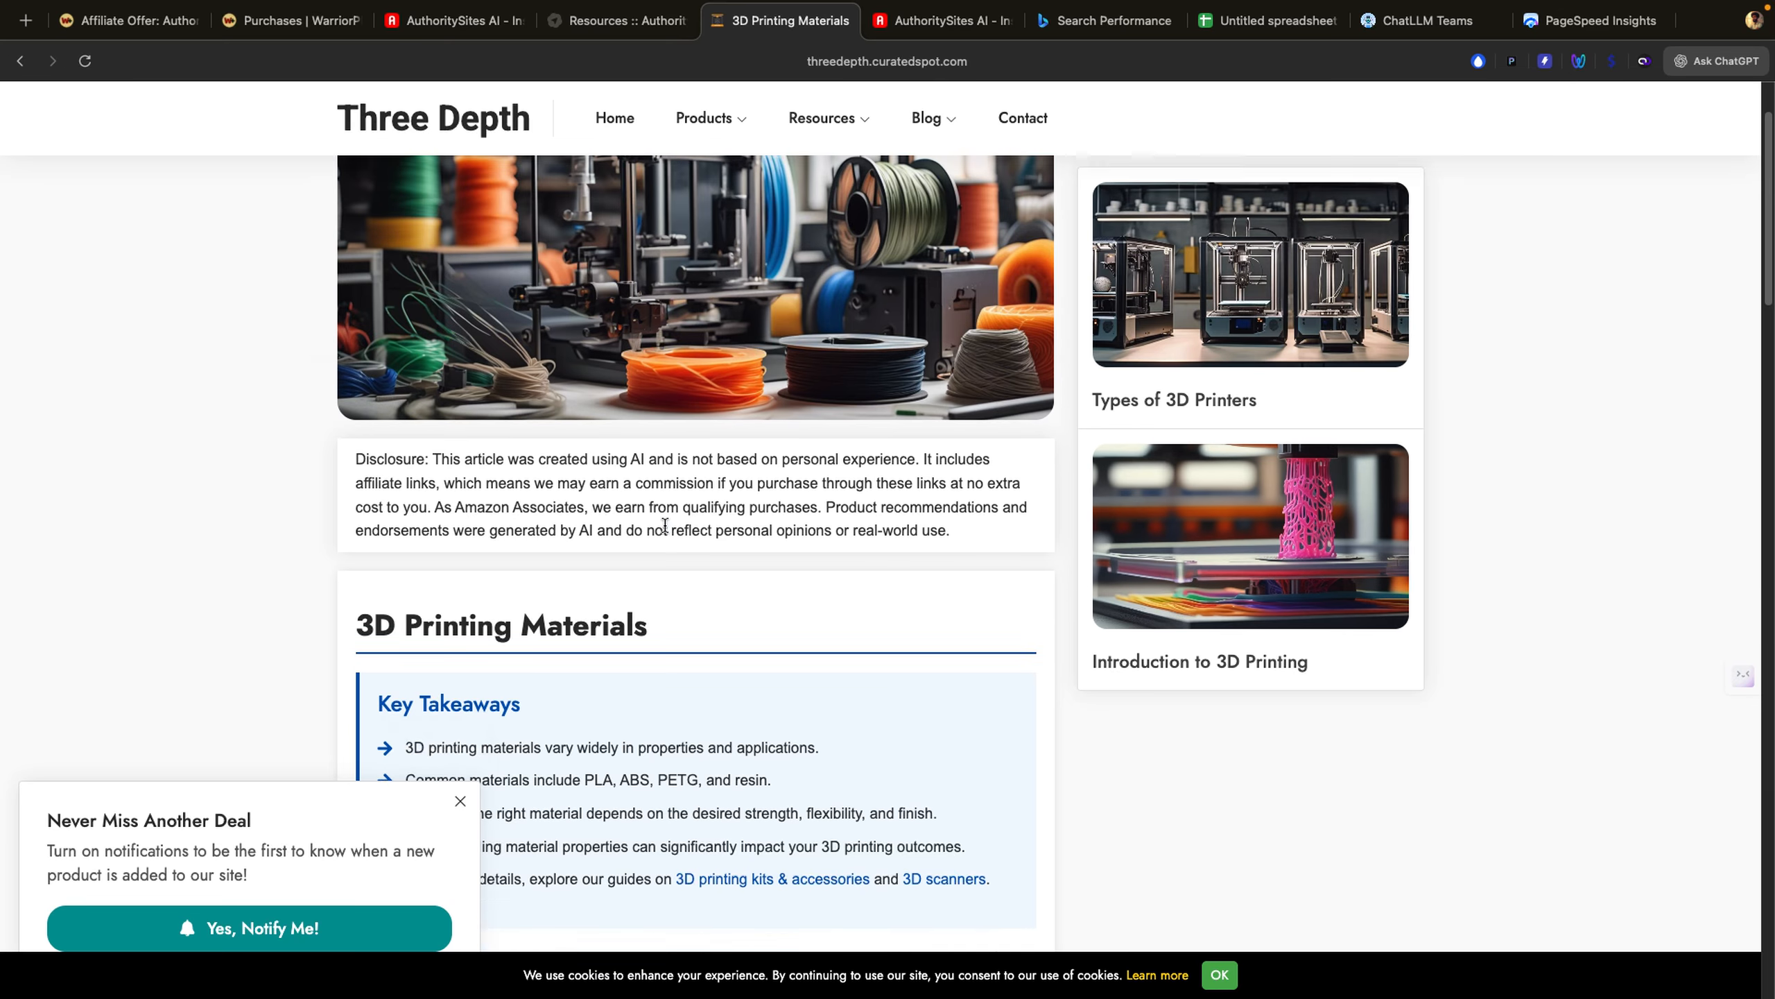
{"action": "scroll", "coordinate": [664, 524], "scroll_direction": "down", "scroll_amount": 15}
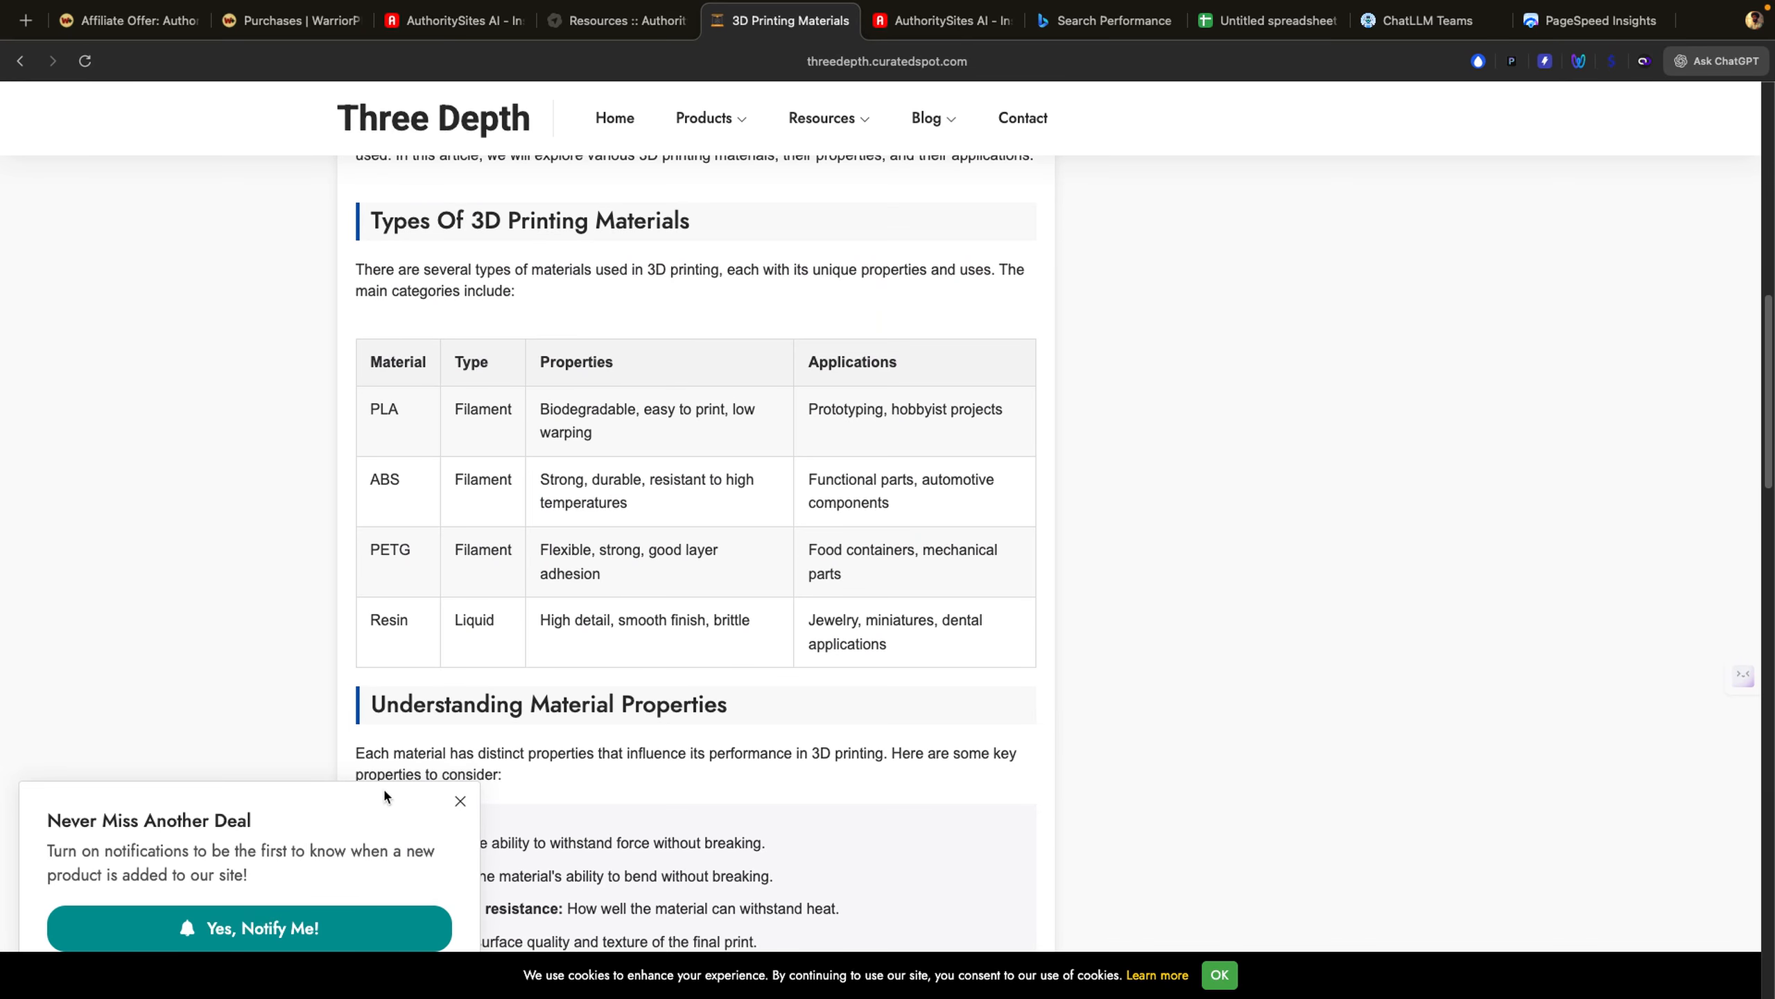
{"action": "scroll", "coordinate": [428, 644], "scroll_direction": "down", "scroll_amount": 20}
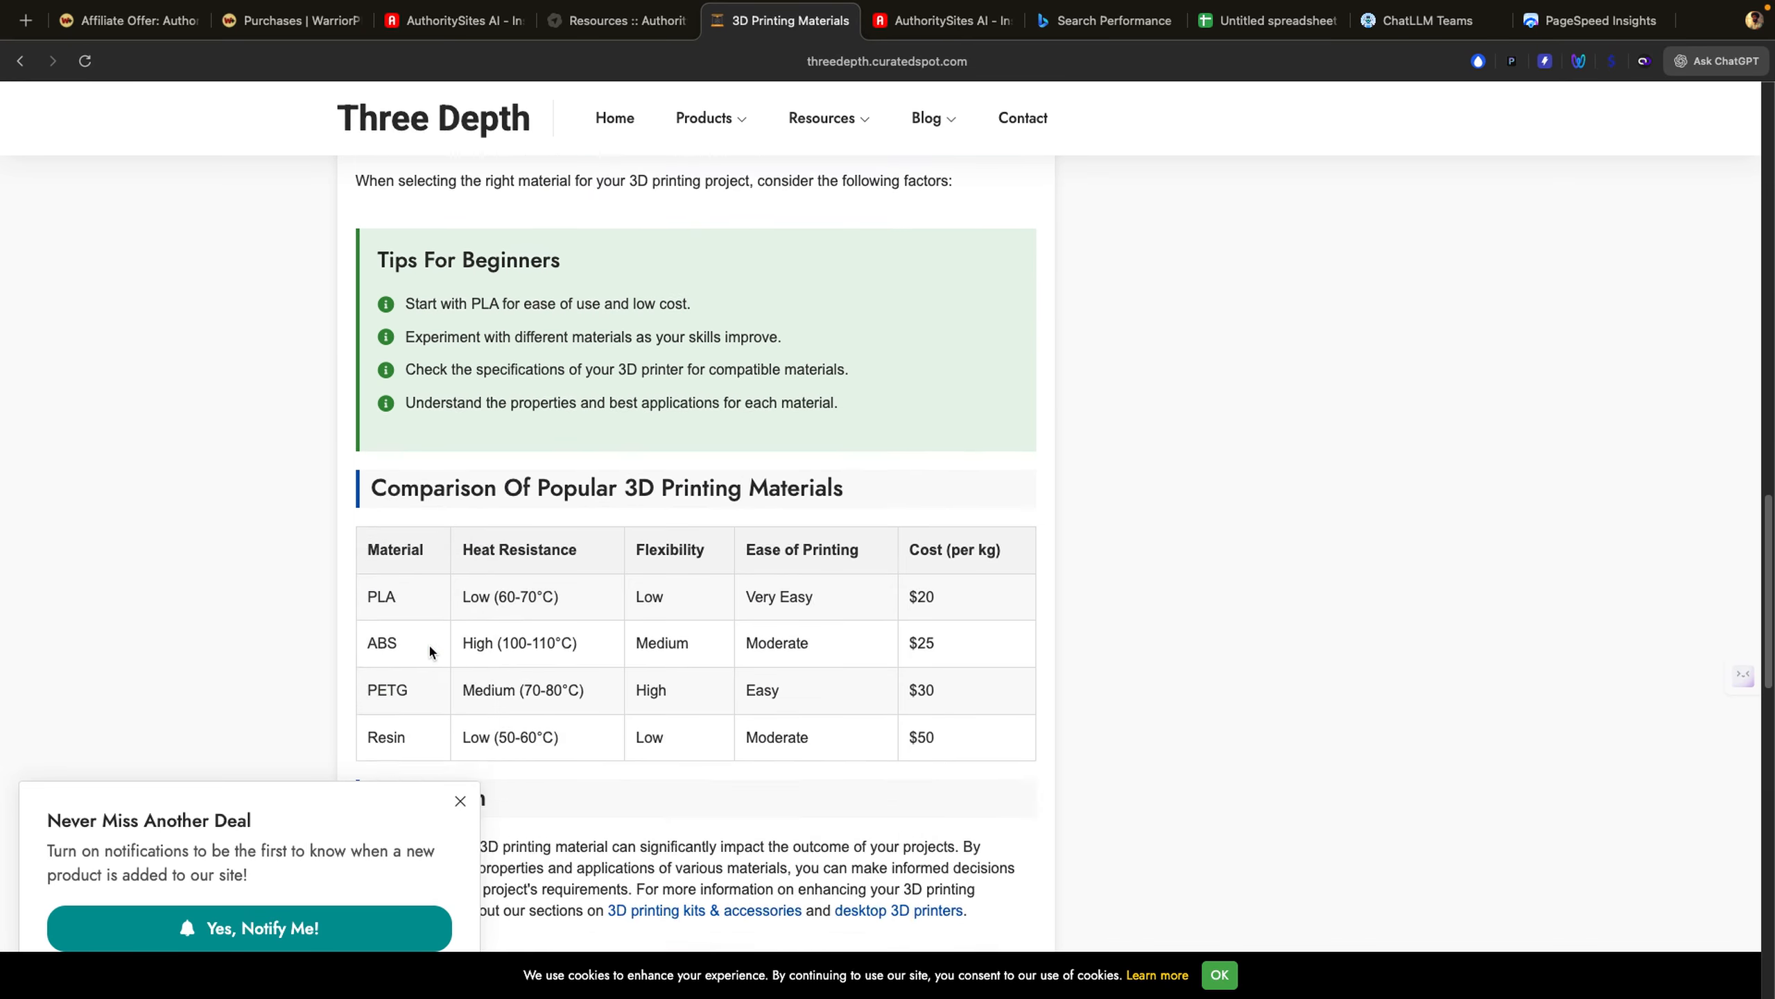
{"action": "scroll", "coordinate": [430, 649], "scroll_direction": "down", "scroll_amount": 7}
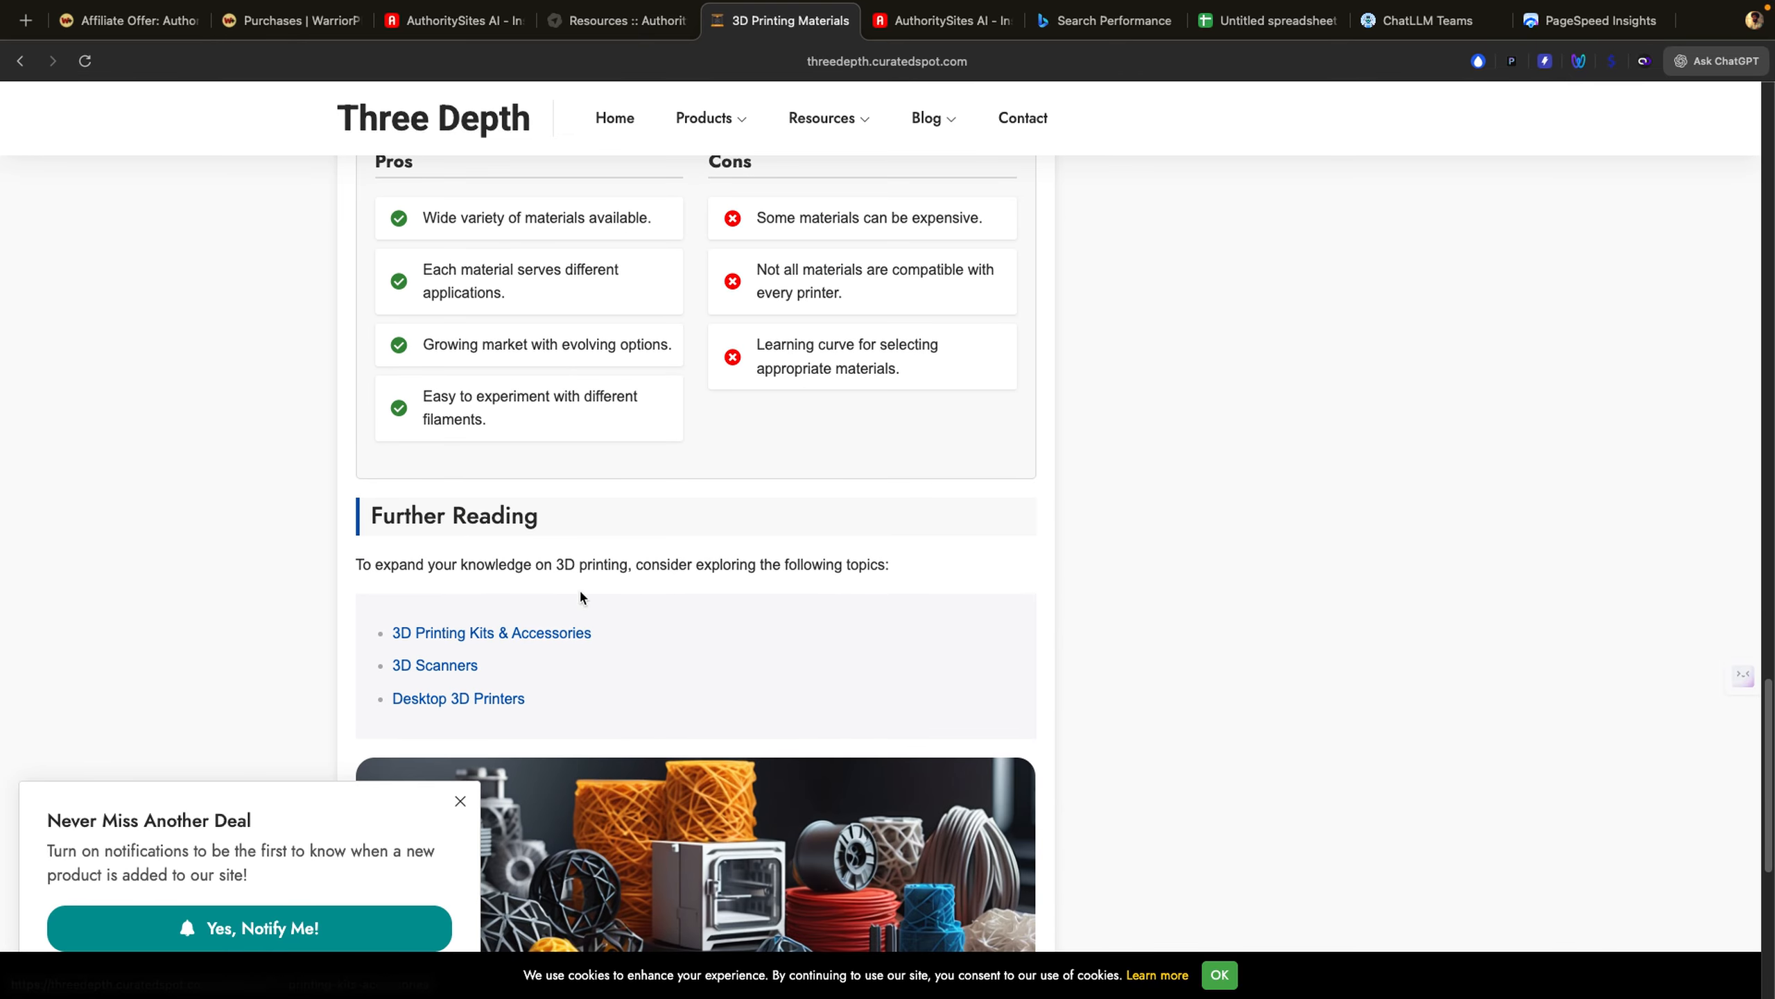
{"action": "scroll", "coordinate": [595, 530], "scroll_direction": "down", "scroll_amount": 2}
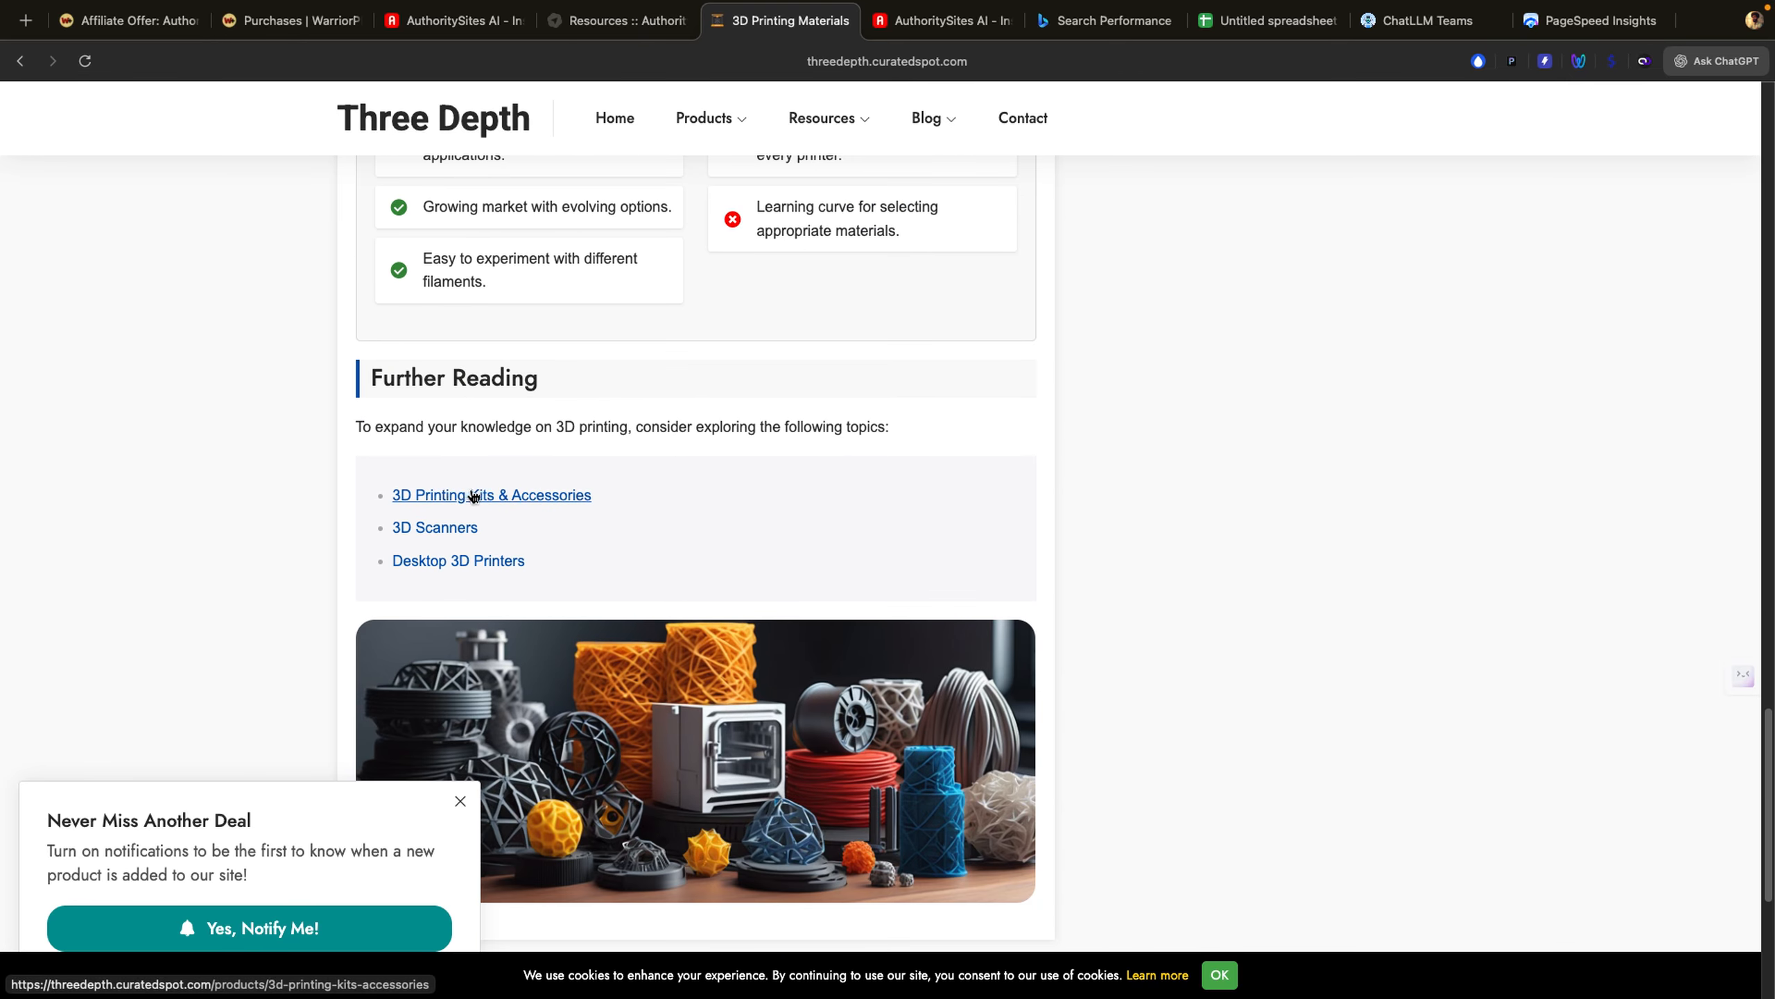
{"action": "scroll", "coordinate": [455, 534], "scroll_direction": "down", "scroll_amount": 4}
{"action": "scroll", "coordinate": [473, 570], "scroll_direction": "up", "scroll_amount": 3}
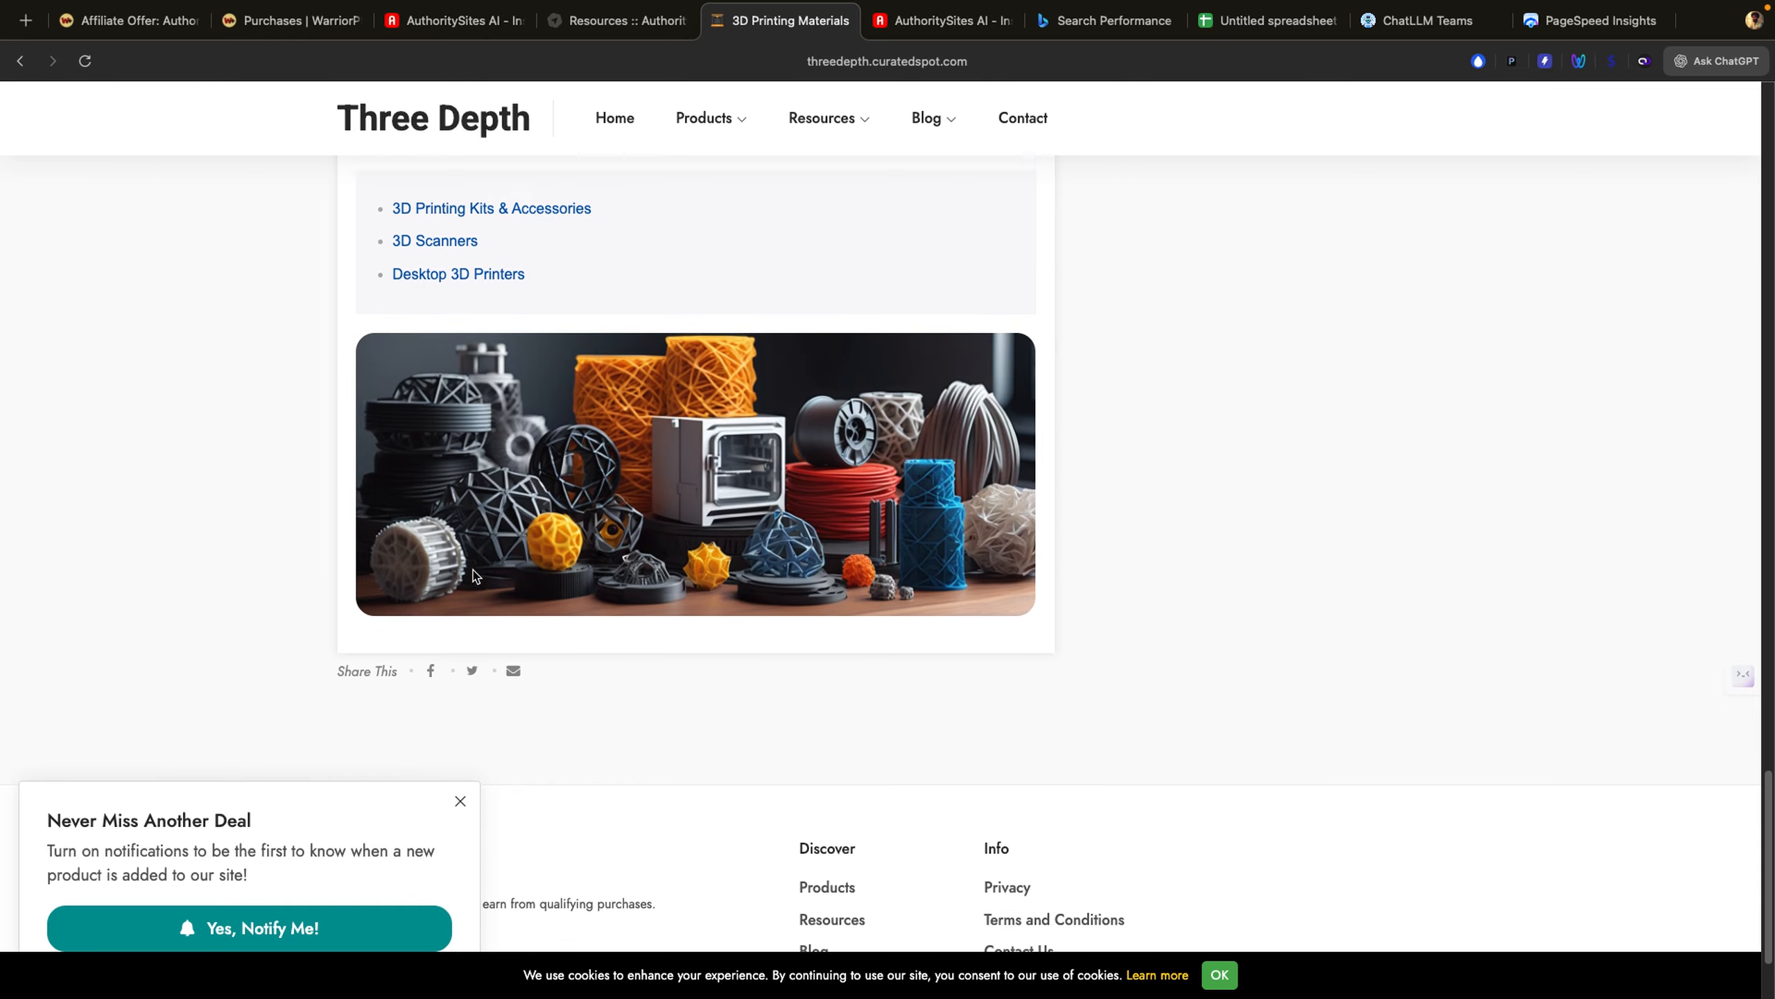
Step: Go back over the article's material comparison, beginner tips, key takeaways and types table, finishing at its opening image
{"action": "scroll", "coordinate": [473, 574], "scroll_direction": "up", "scroll_amount": 15}
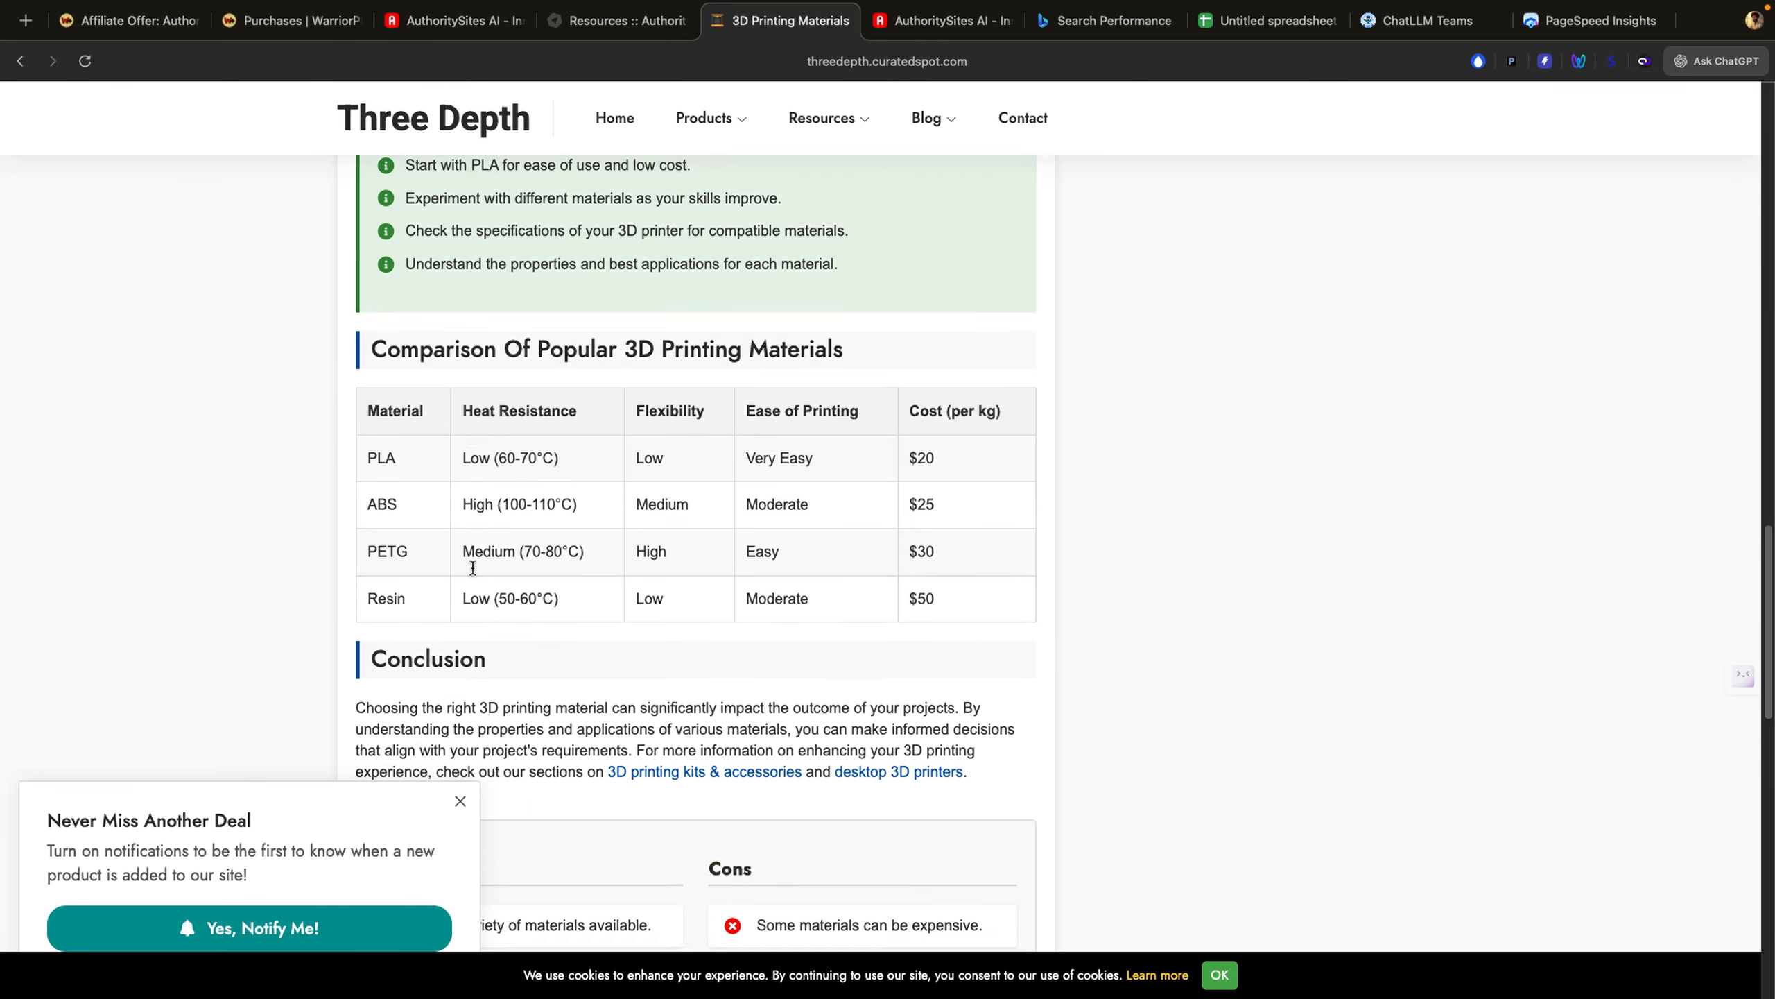
{"action": "scroll", "coordinate": [473, 568], "scroll_direction": "up", "scroll_amount": 6}
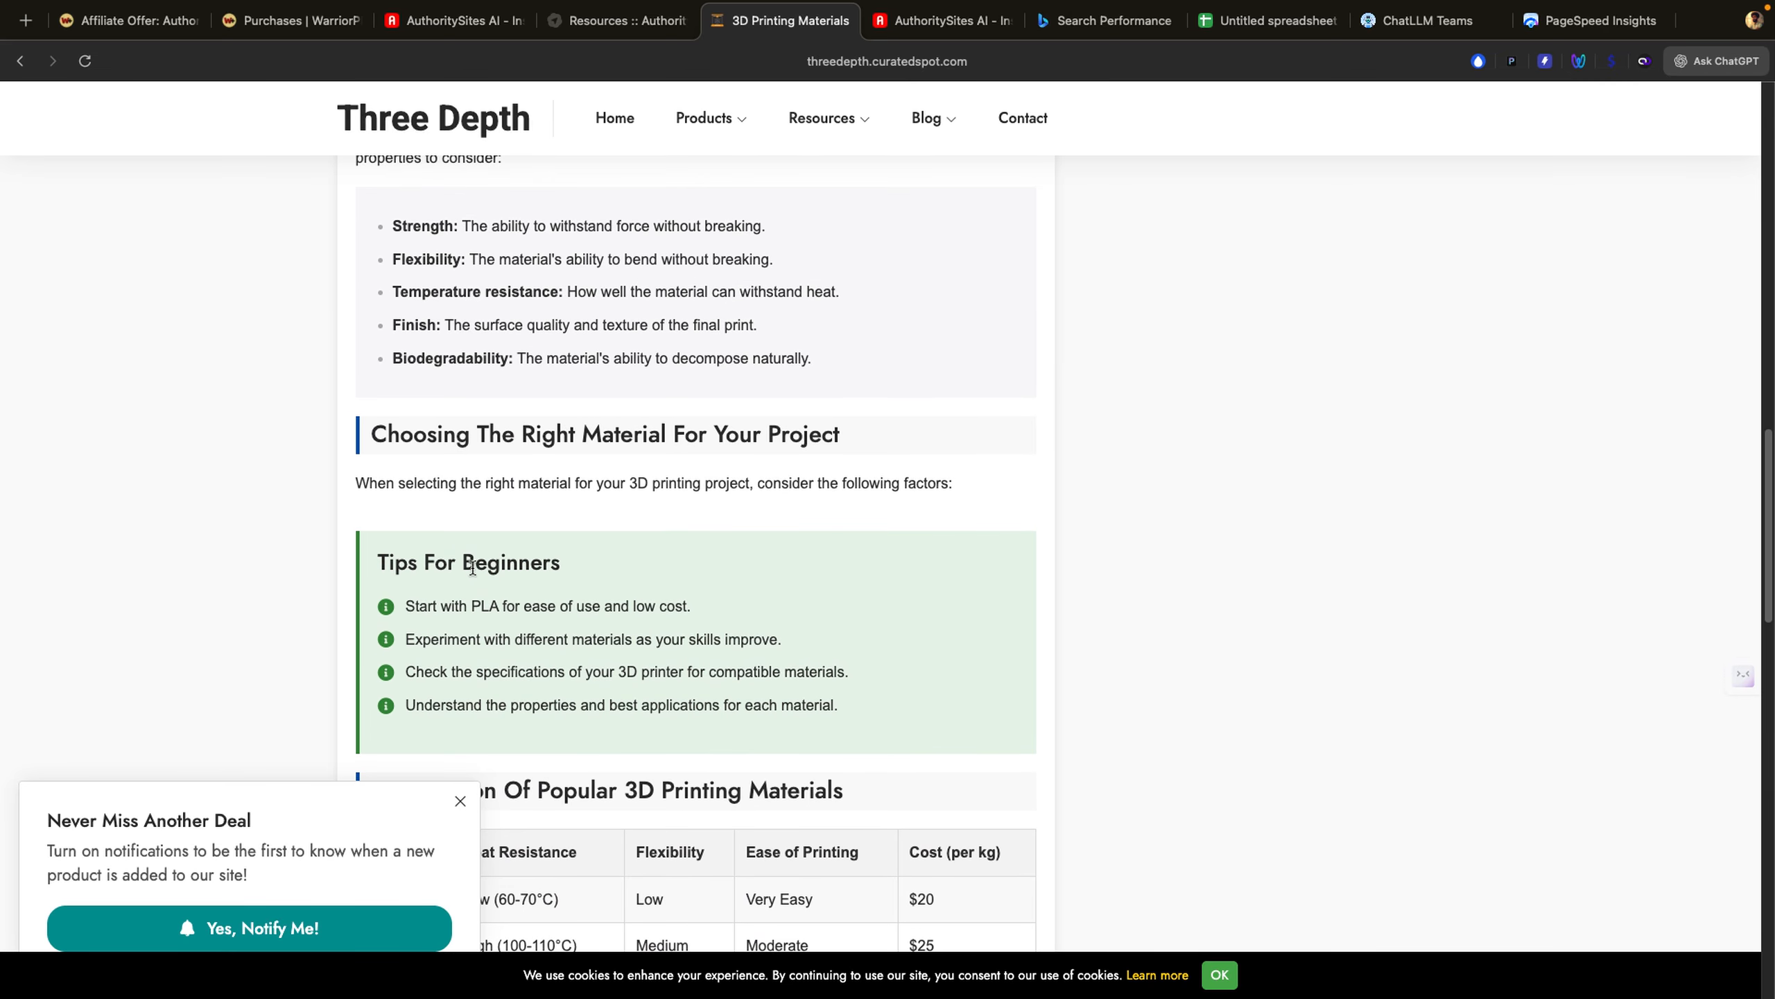
{"action": "scroll", "coordinate": [472, 568], "scroll_direction": "up", "scroll_amount": 13}
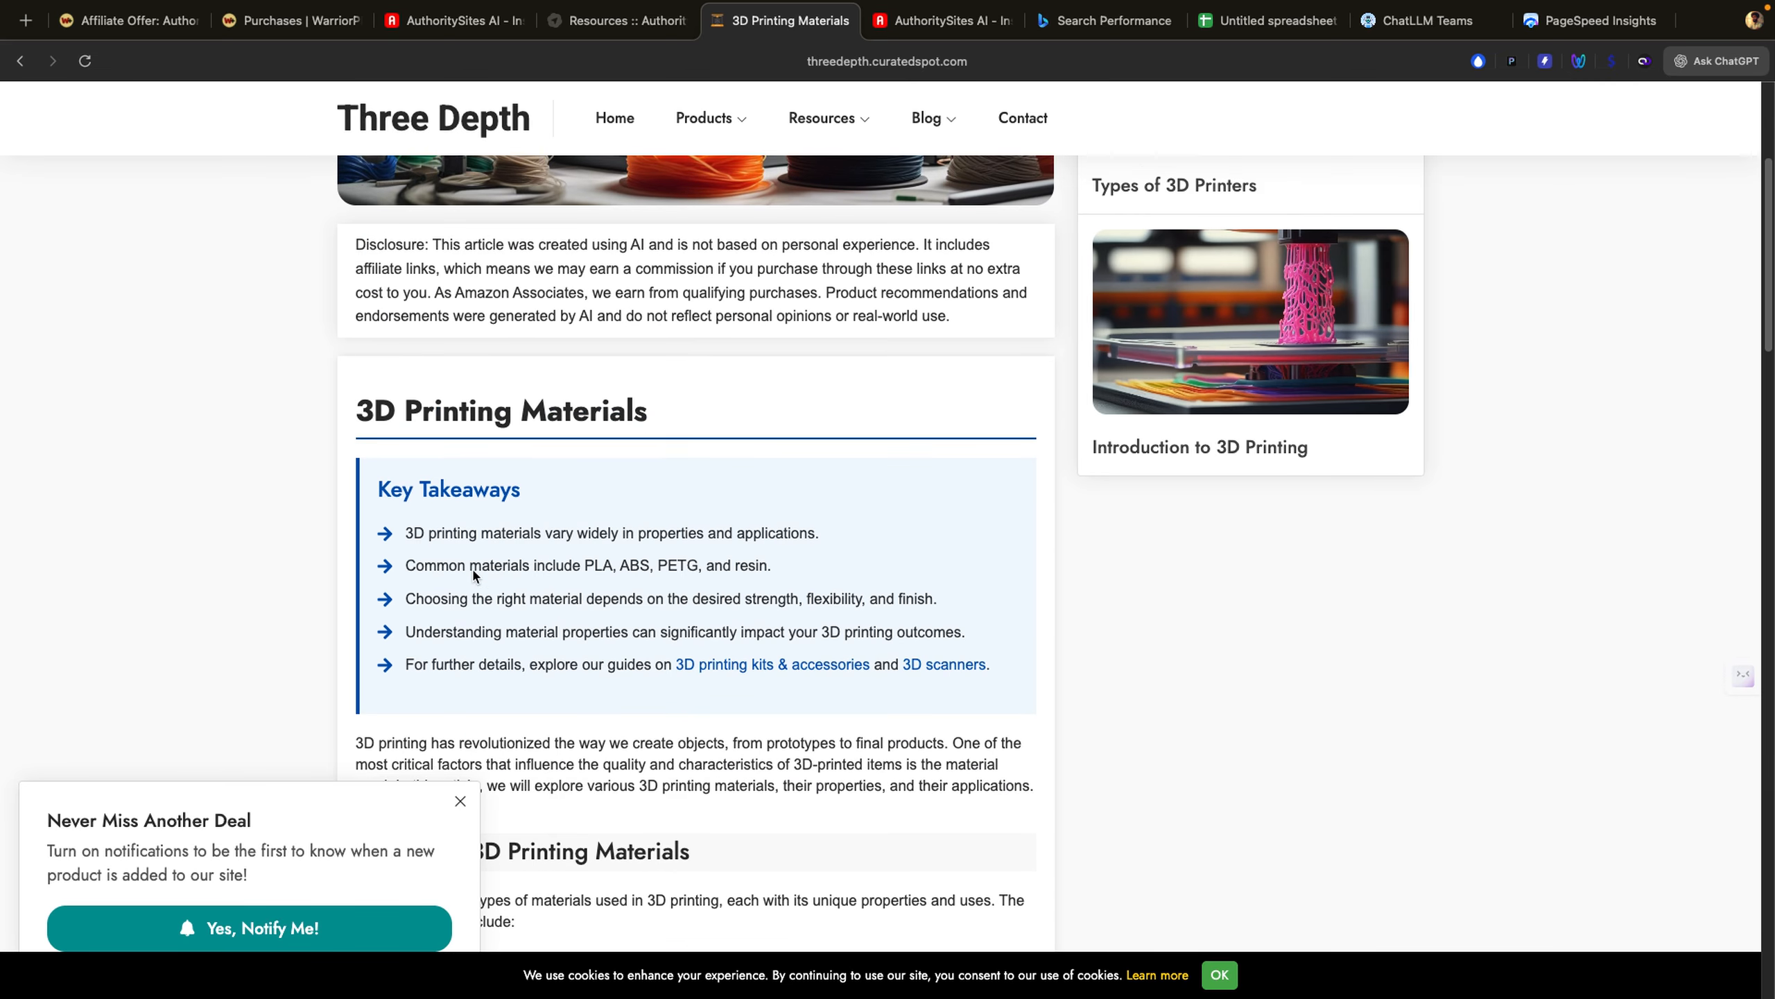
{"action": "scroll", "coordinate": [473, 568], "scroll_direction": "up", "scroll_amount": 4}
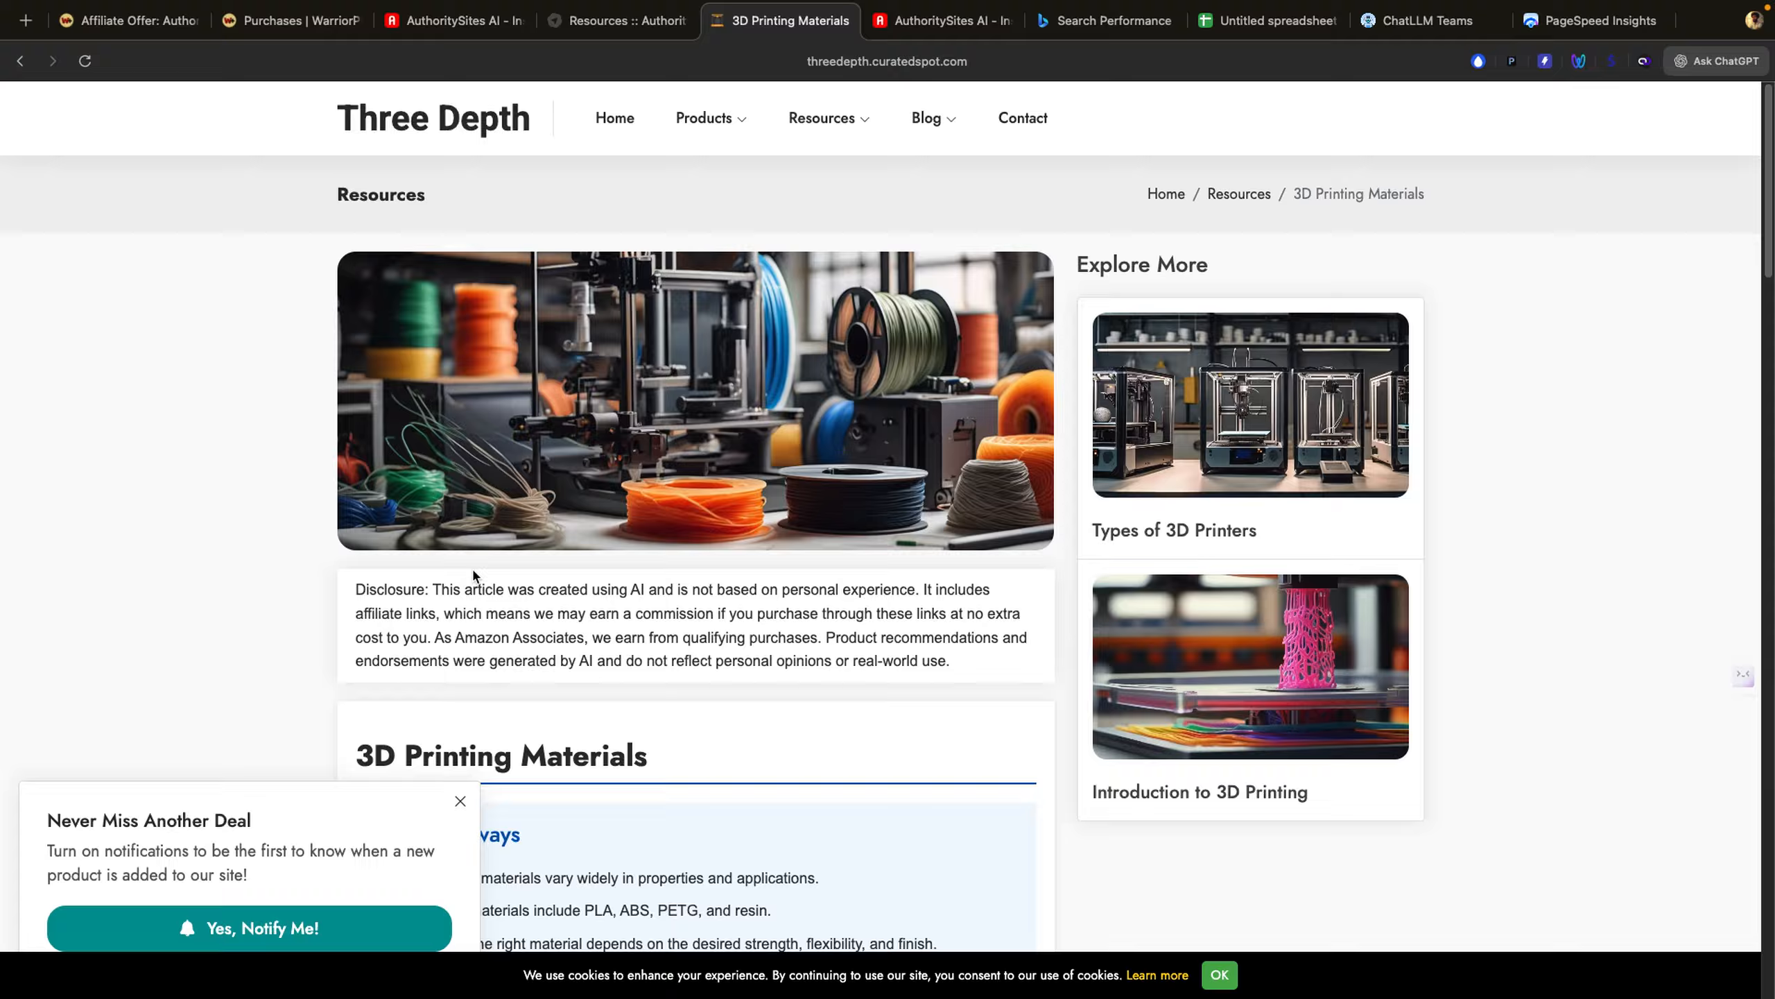
{"action": "scroll", "coordinate": [473, 573], "scroll_direction": "down", "scroll_amount": 5}
{"action": "scroll", "coordinate": [472, 573], "scroll_direction": "down", "scroll_amount": 5}
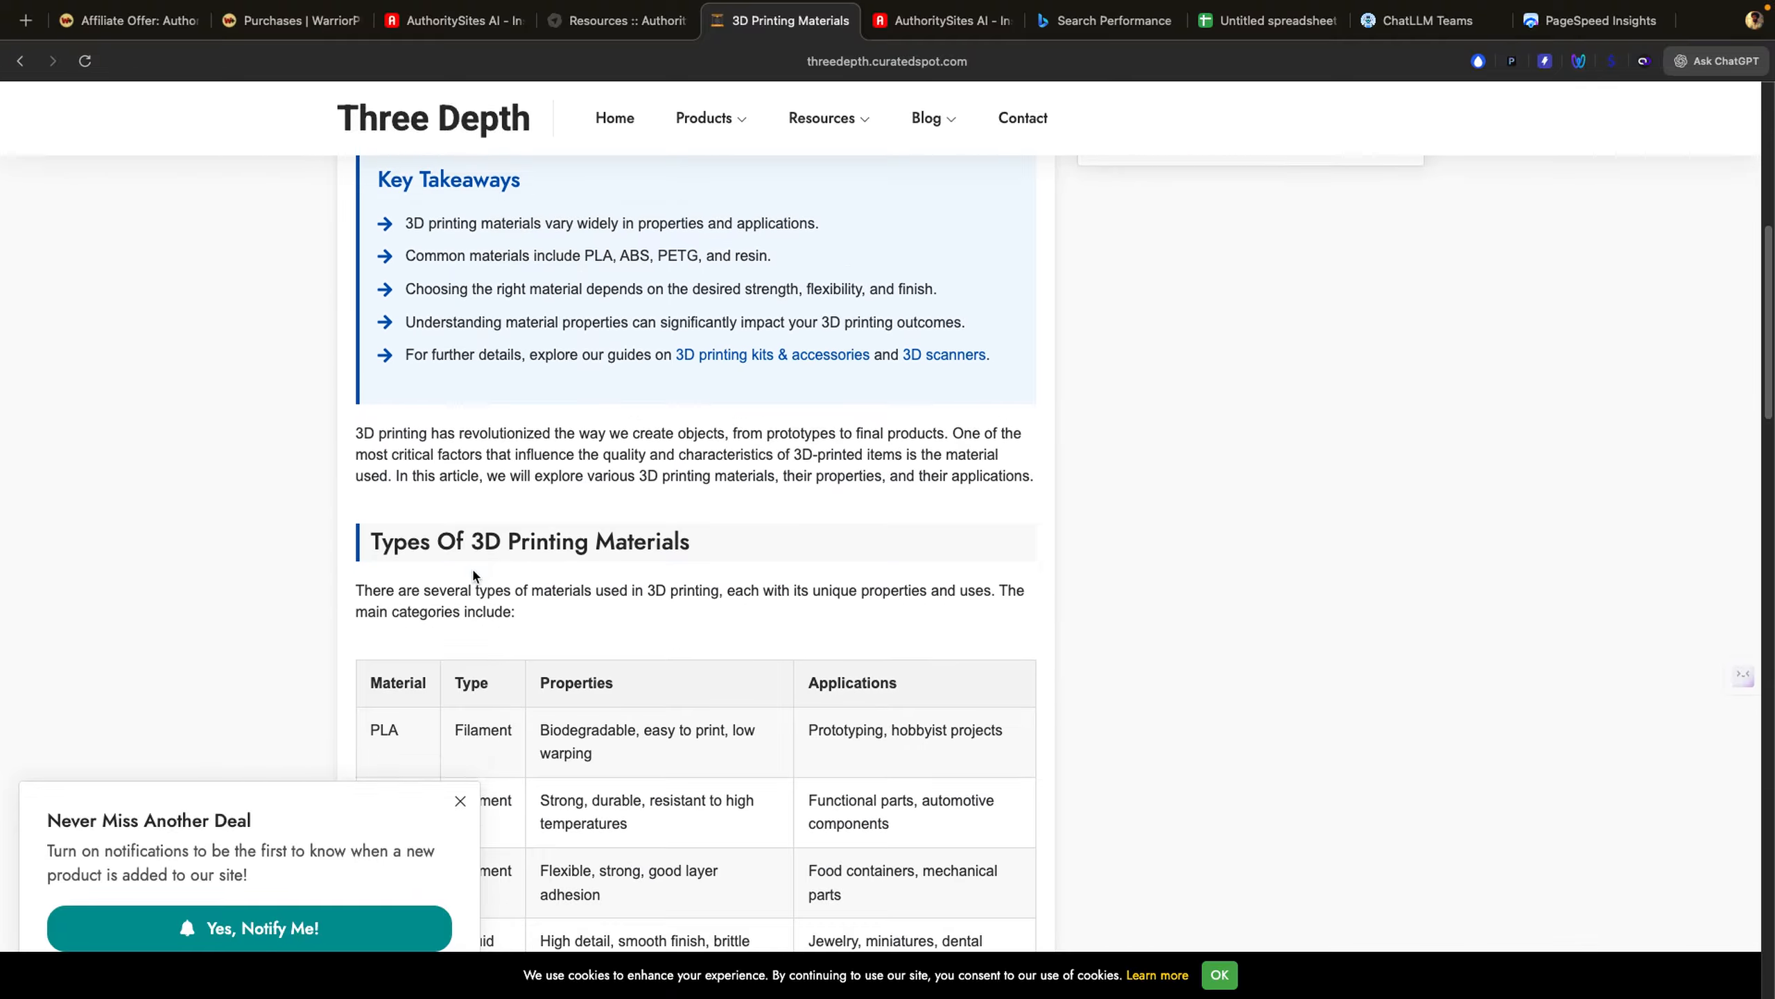
{"action": "scroll", "coordinate": [474, 580], "scroll_direction": "up", "scroll_amount": 8}
{"action": "scroll", "coordinate": [793, 360], "scroll_direction": "up", "scroll_amount": 3}
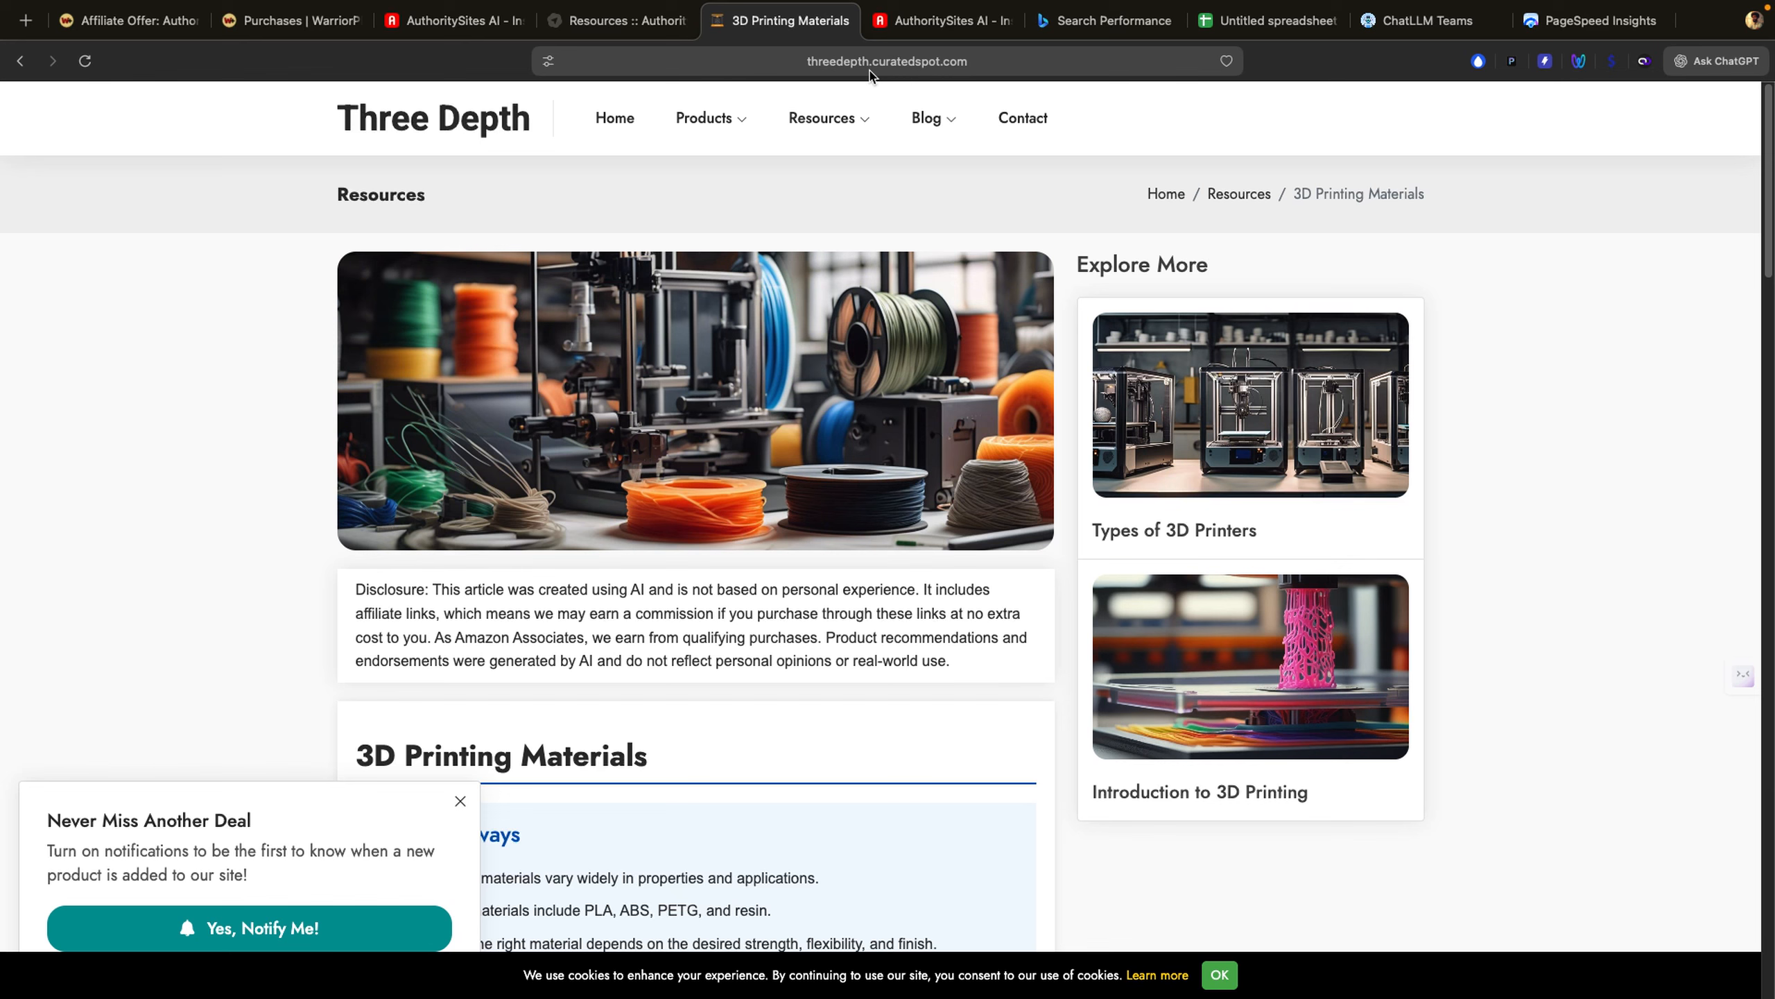
Step: Copy the 3D Printing Materials article's URL, switch to PageSpeed Insights and analyze that page
{"action": "left_click", "coordinate": [870, 70]}
{"action": "key", "text": "super+c"}
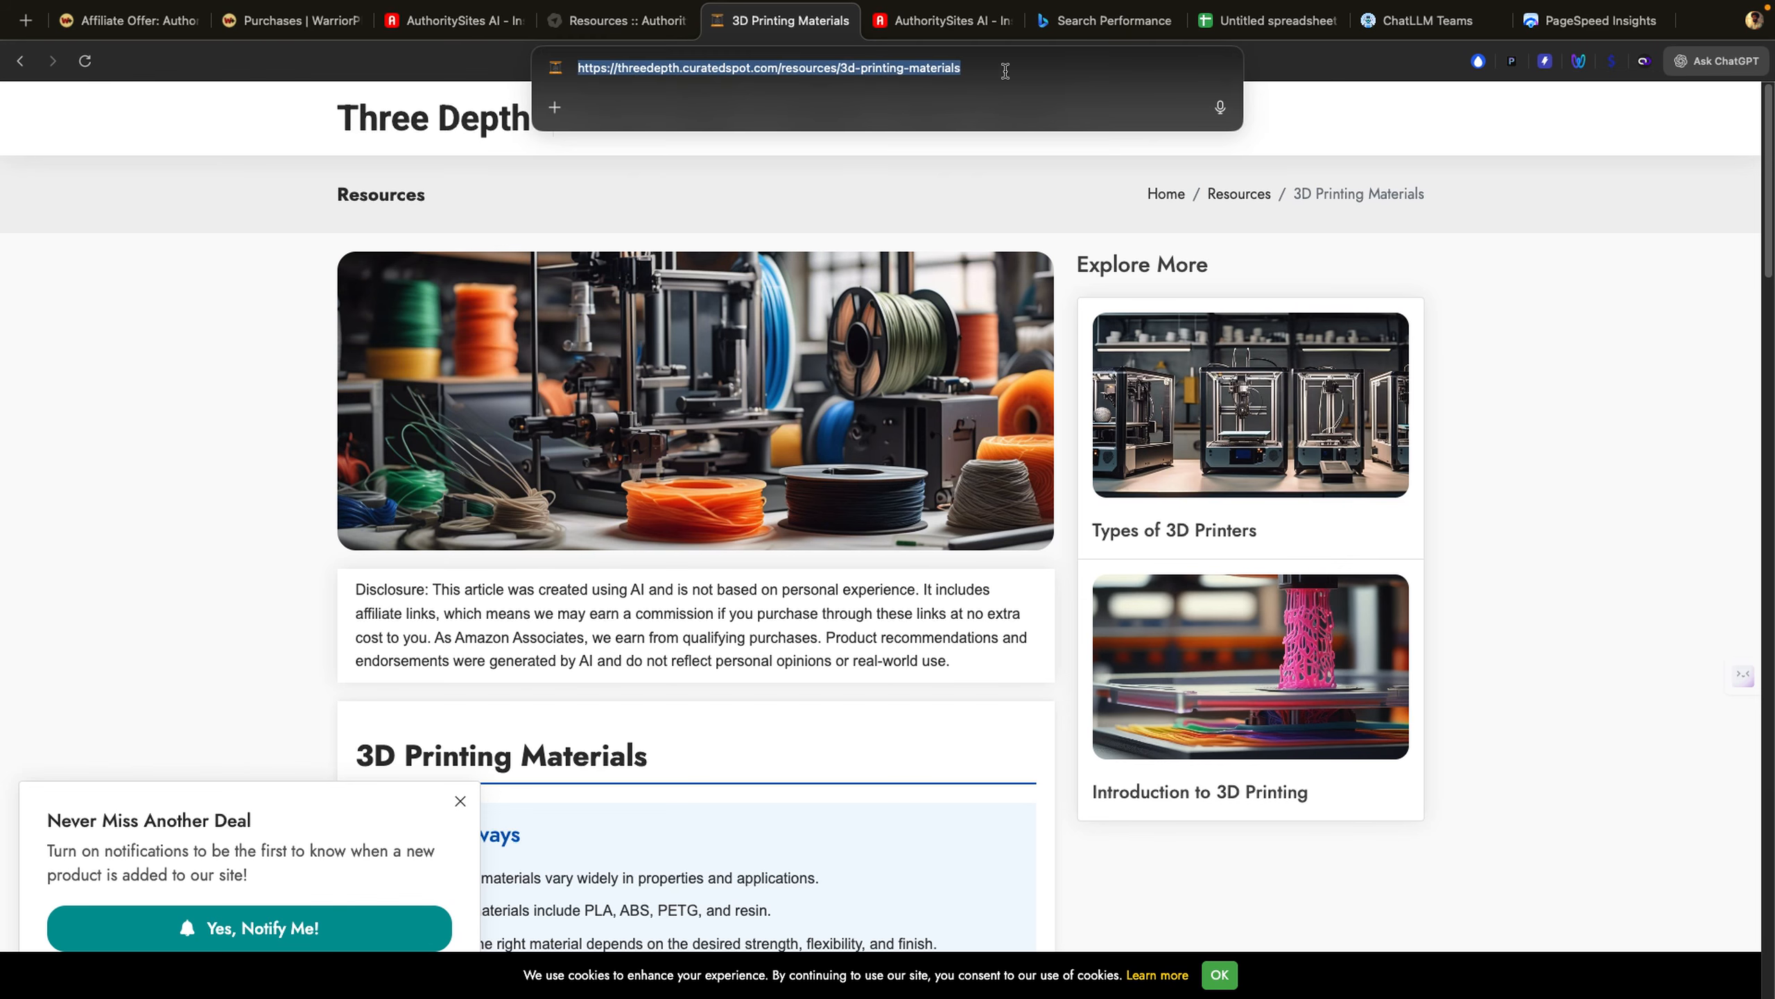
{"action": "left_click", "coordinate": [1588, 24]}
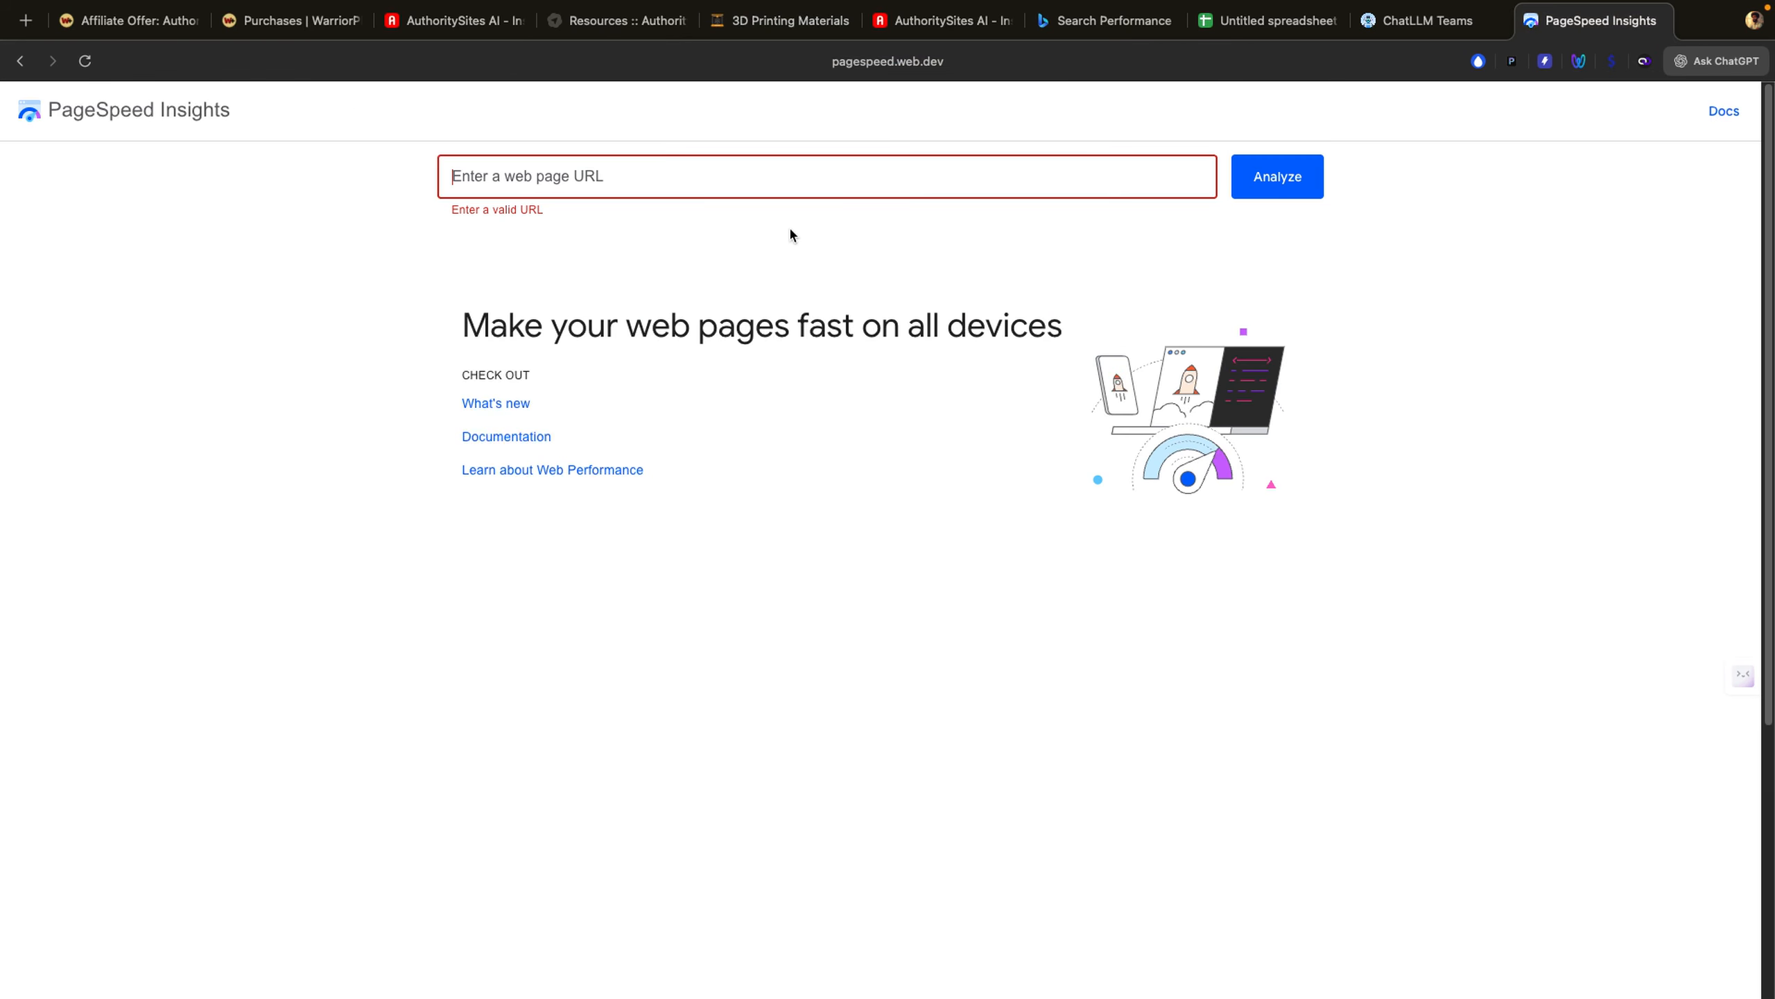
{"action": "key", "text": "super+v"}
{"action": "left_click", "coordinate": [1254, 177]}
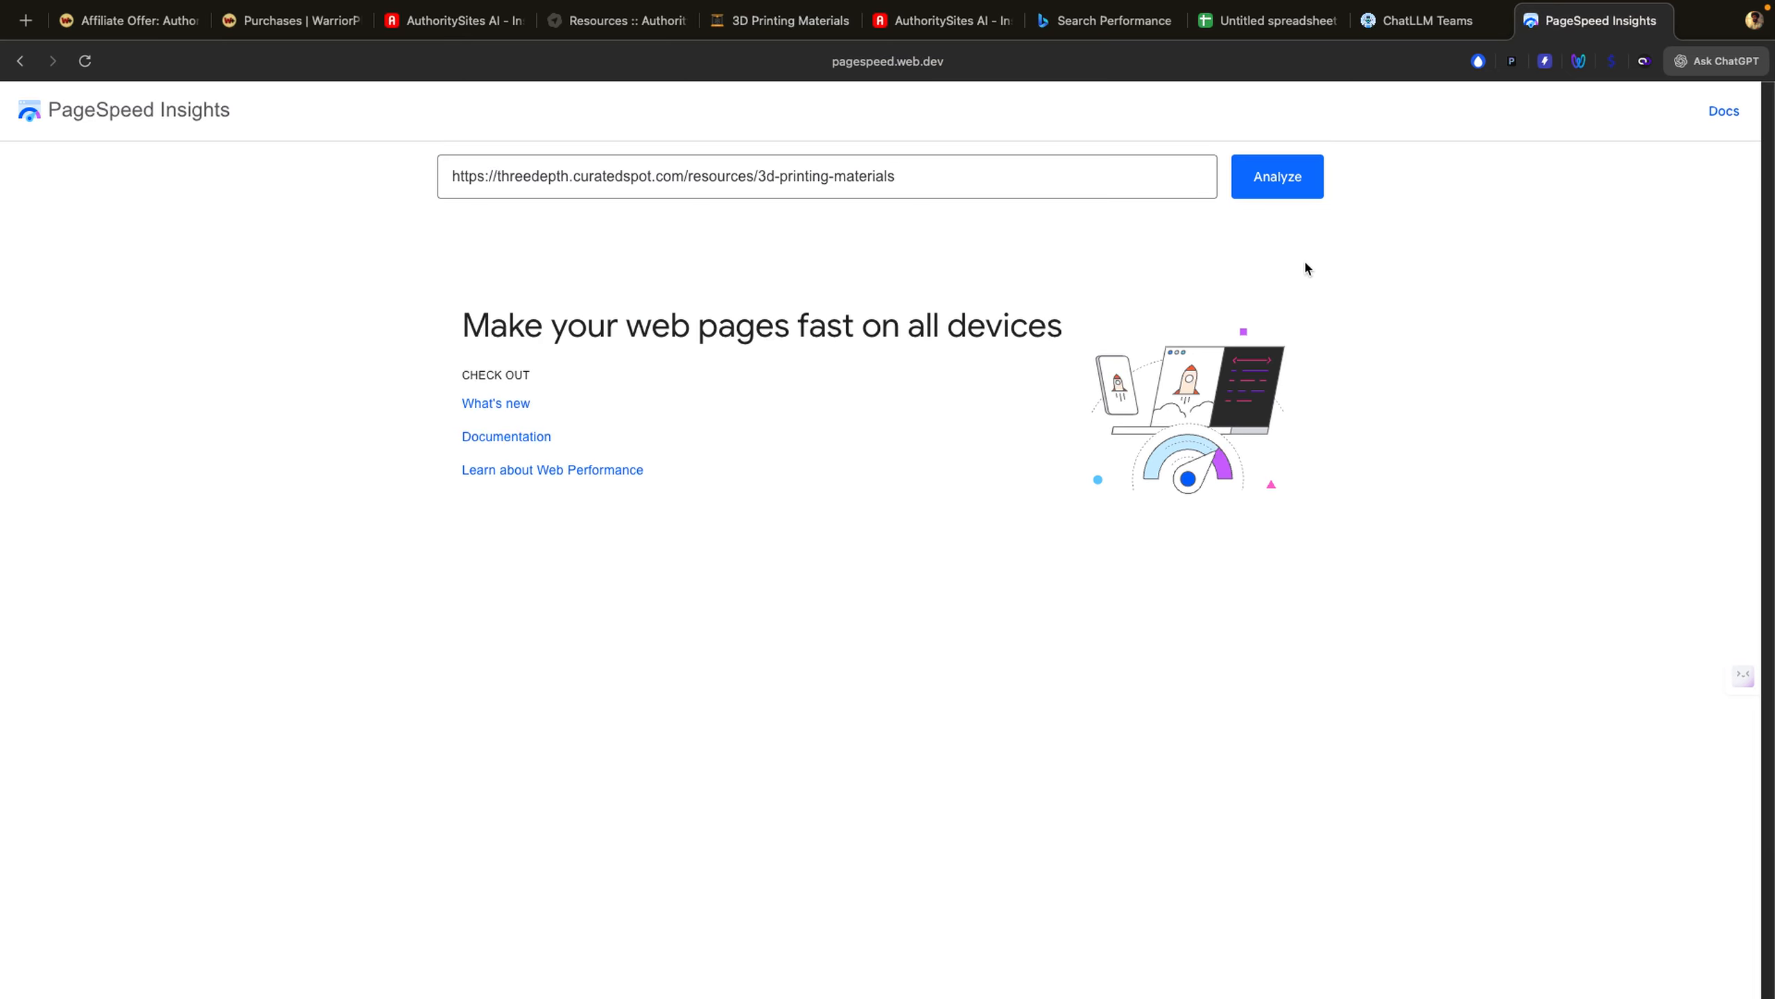
{"action": "left_click", "coordinate": [1277, 183]}
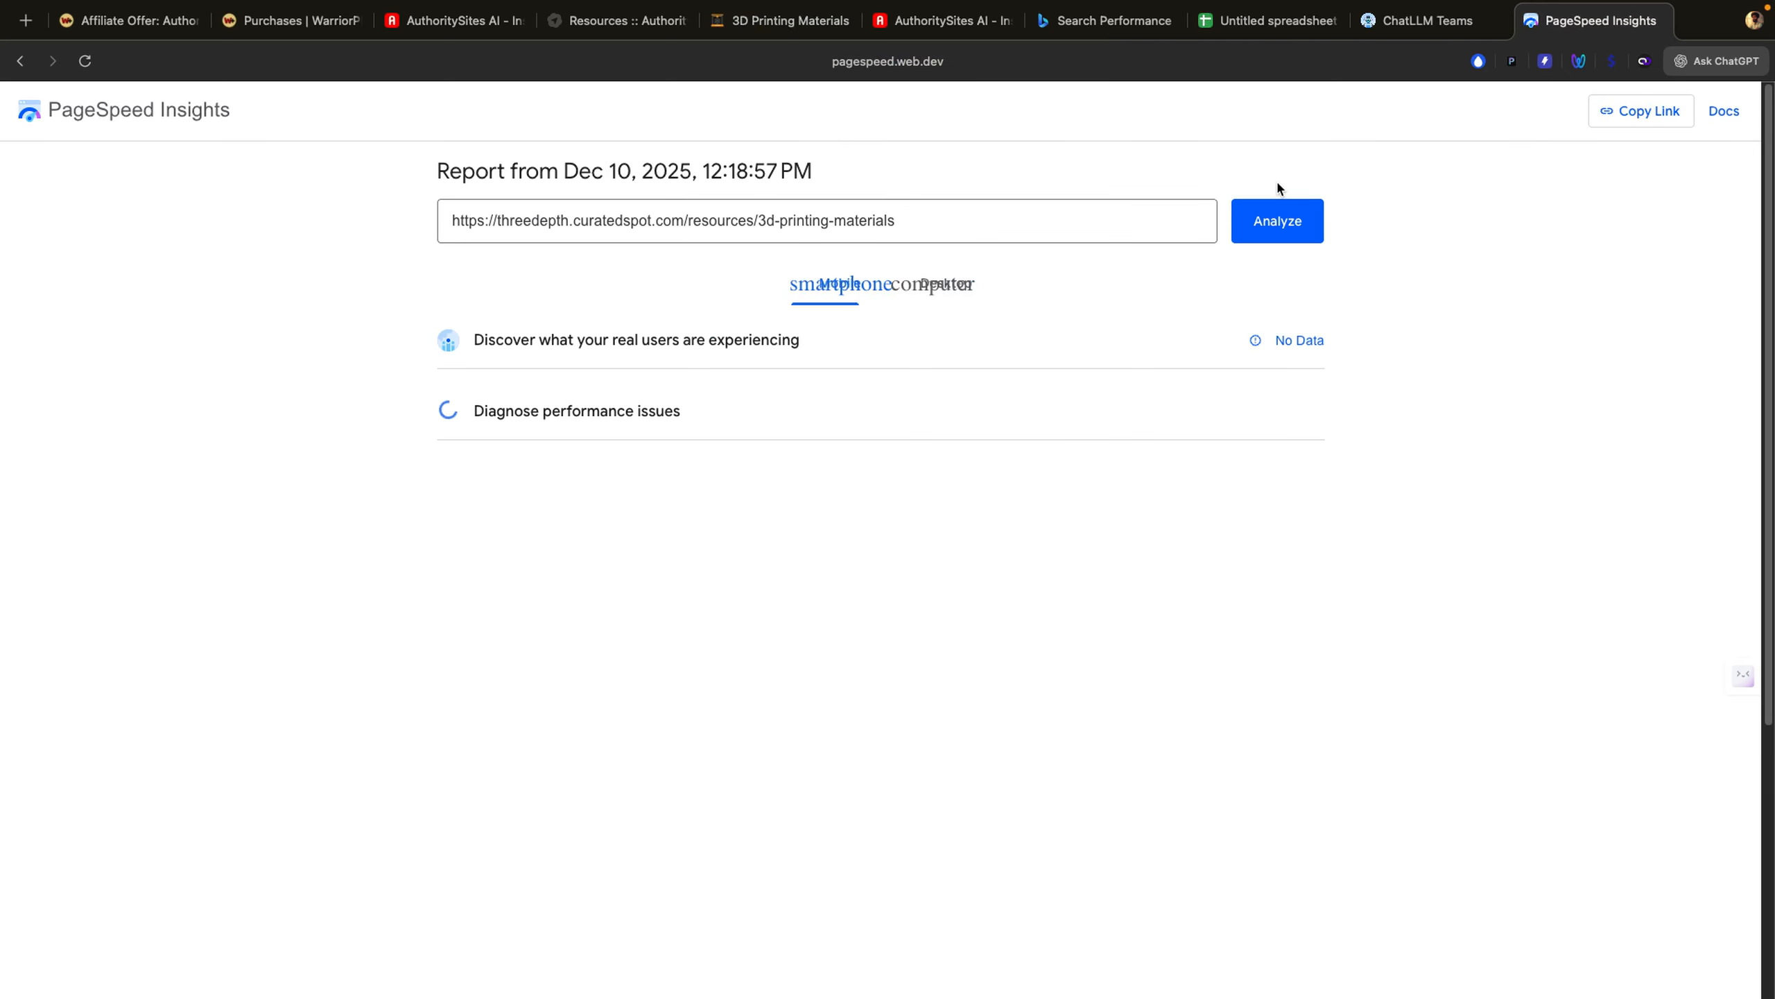
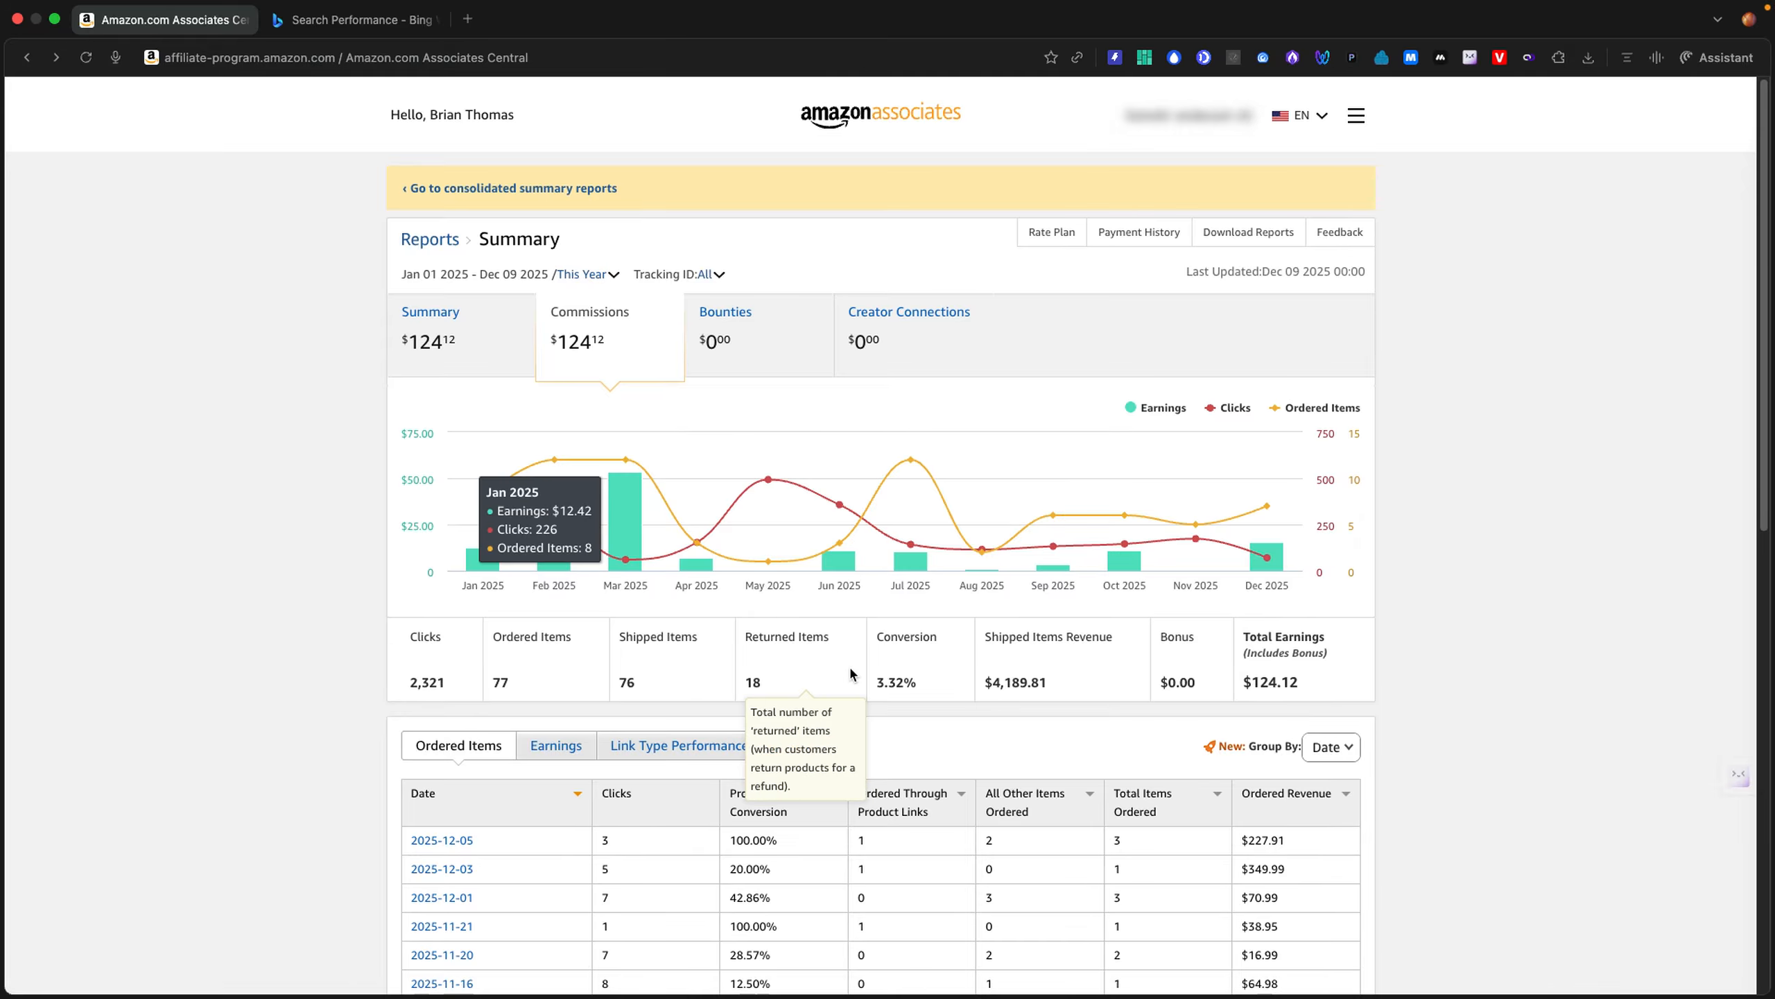
Step: Review this year's Amazon Associates commissions summary, and switch to the Bing Webmaster Tools search performance report for threedepth.curatedspot.com
{"action": "mouse_move", "coordinate": [767, 661]}
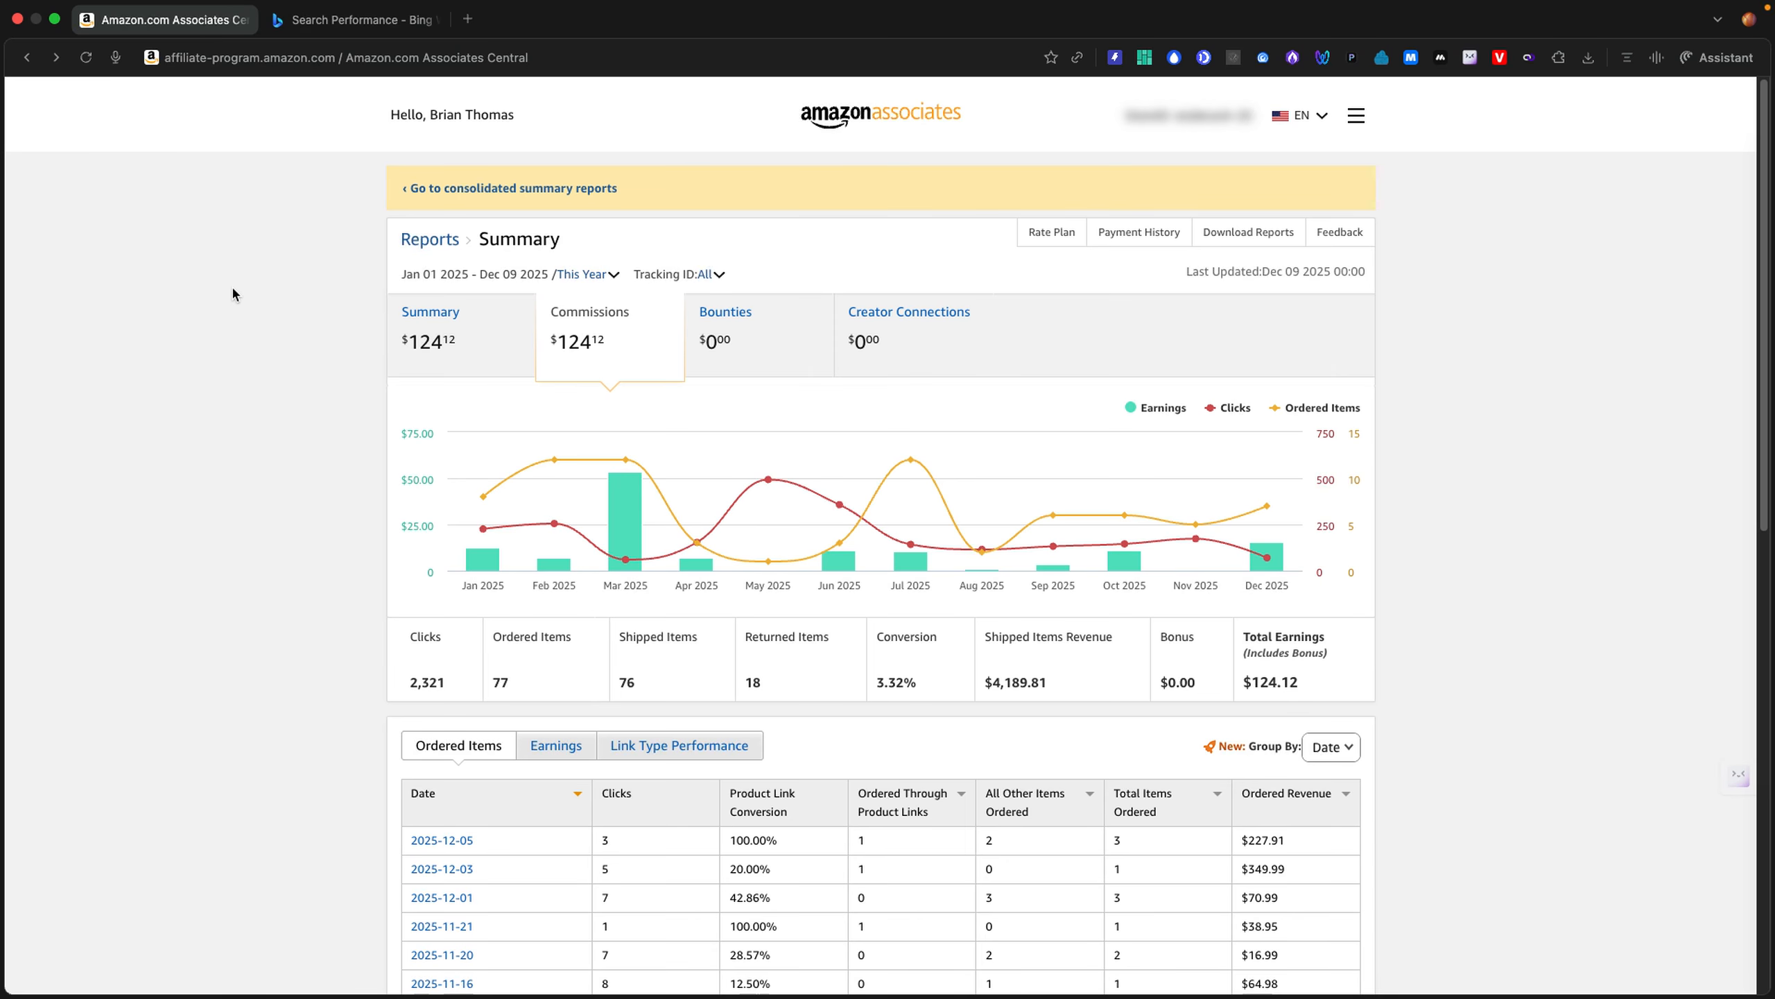
{"action": "left_click", "coordinate": [339, 28]}
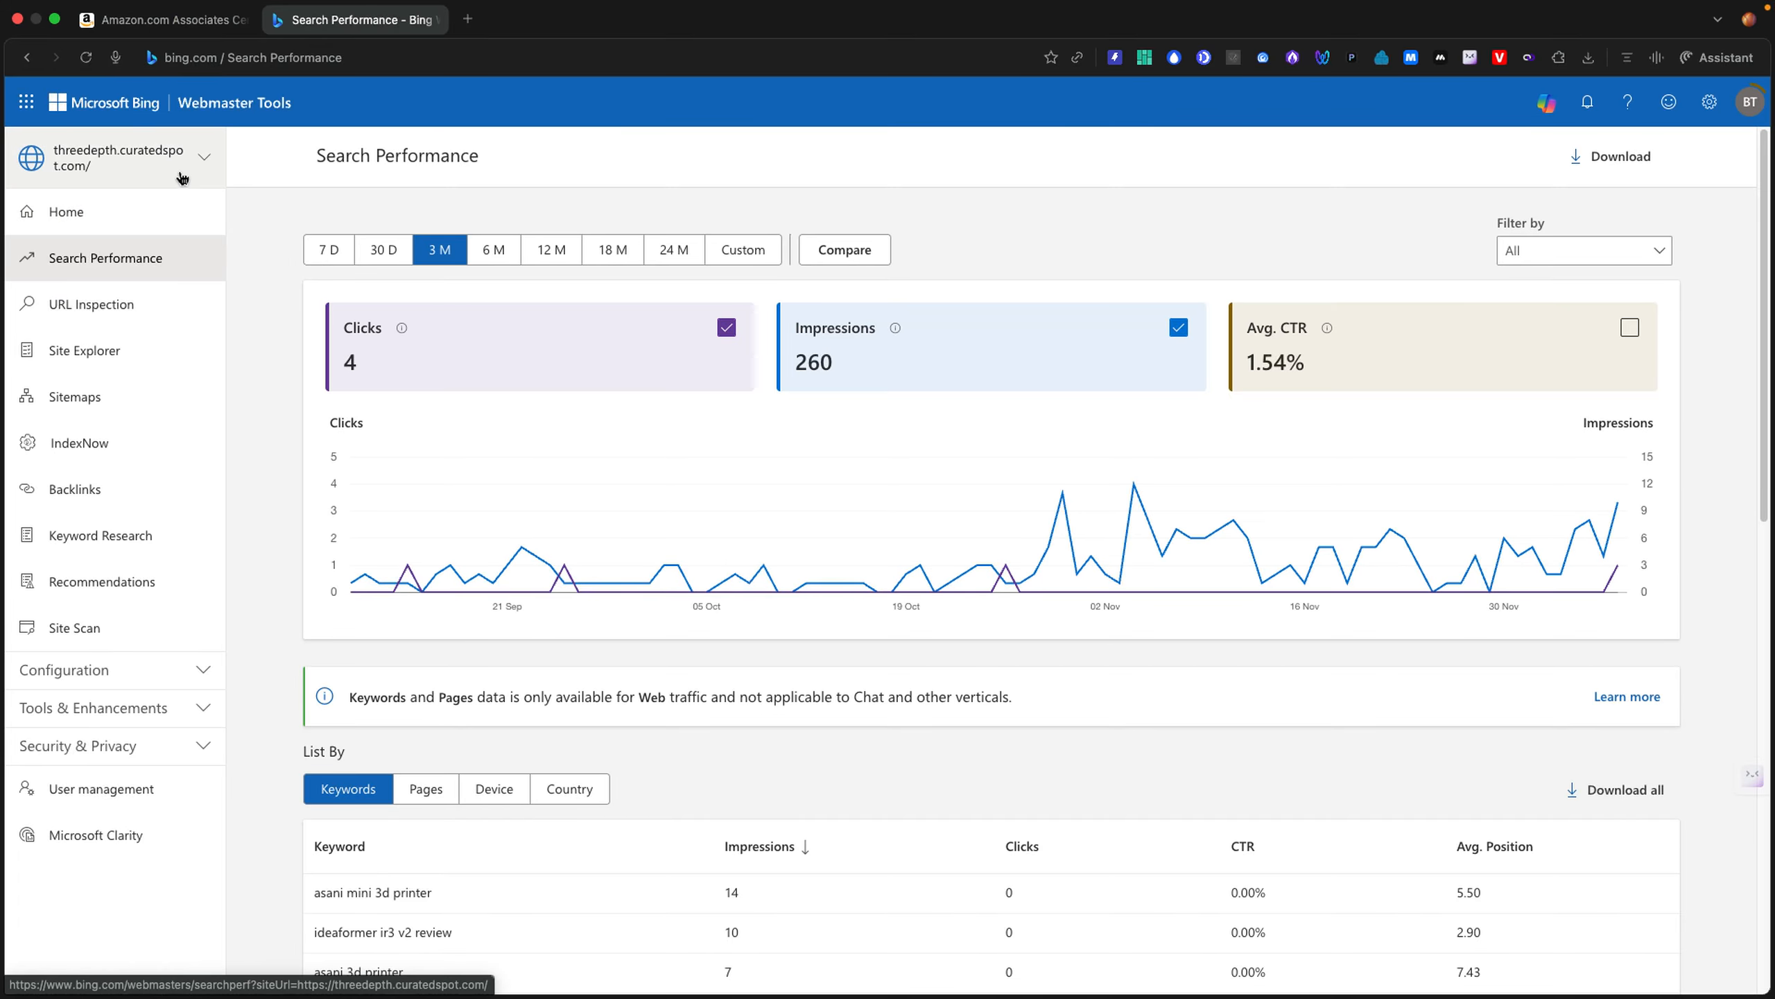
Step: View the Bing search performance reports for collaru.curatedspot.com, doorgaze.curatedspot.com and ergodonia.curatedspot.com in turn
{"action": "left_click", "coordinate": [183, 174]}
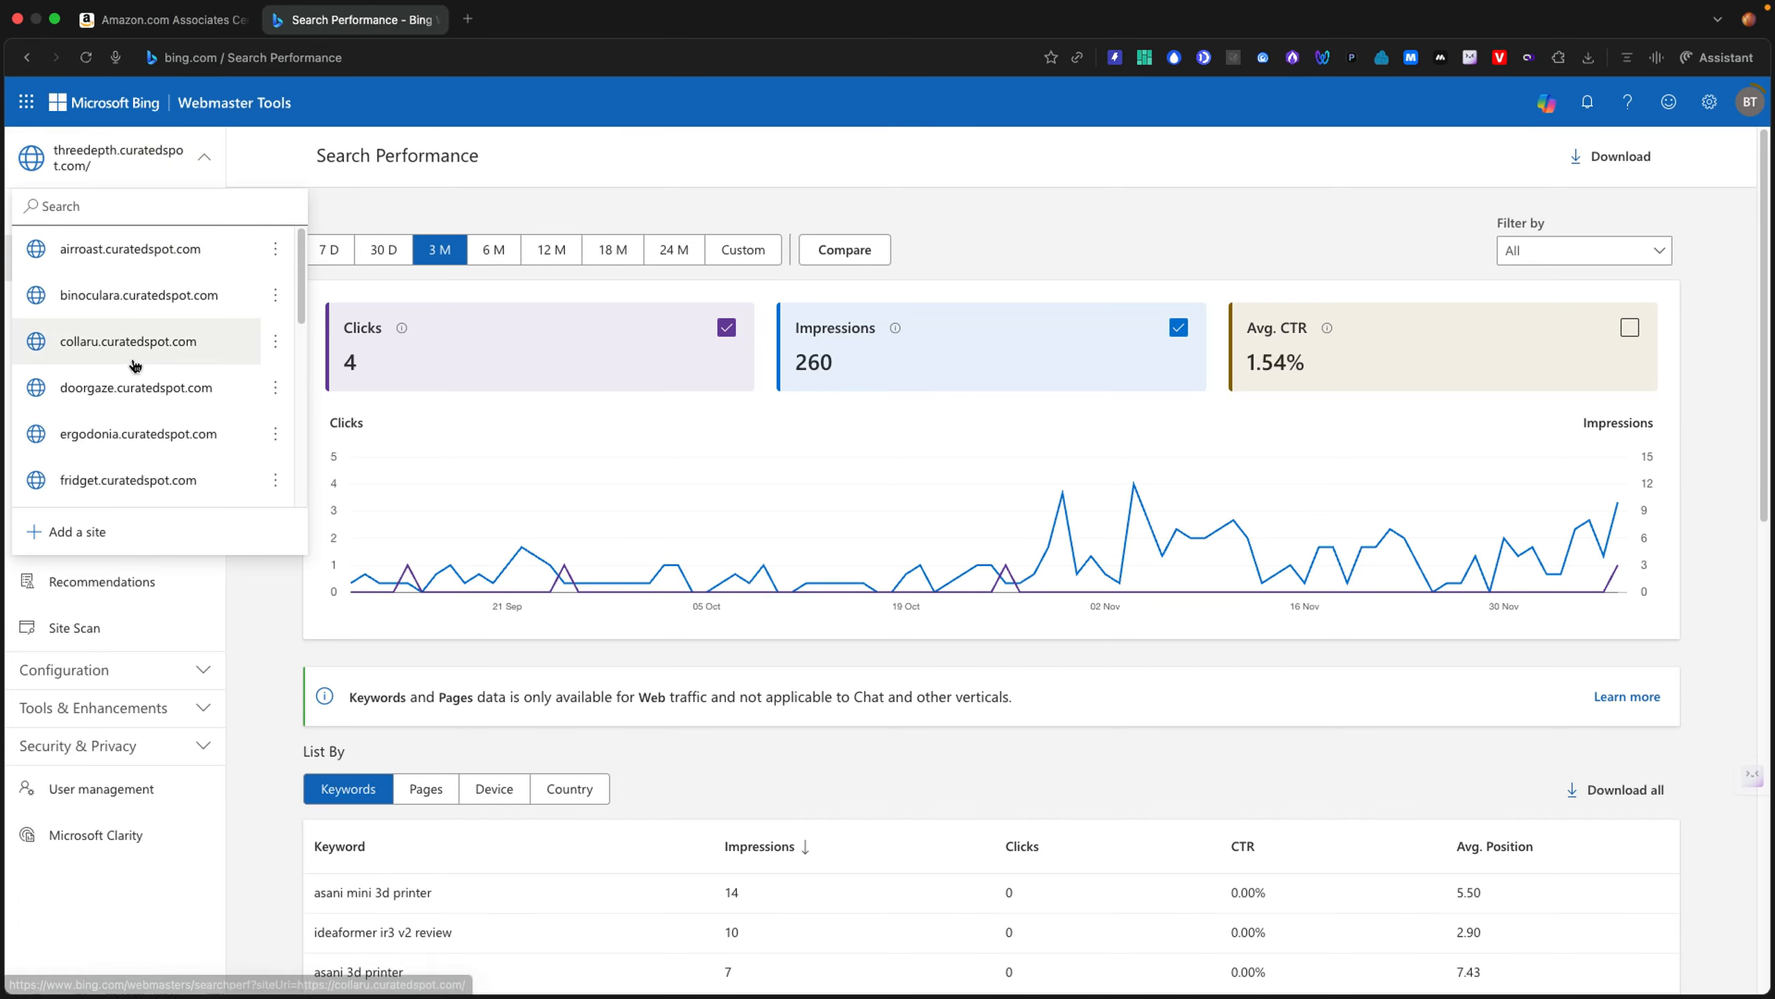
{"action": "left_click", "coordinate": [135, 362]}
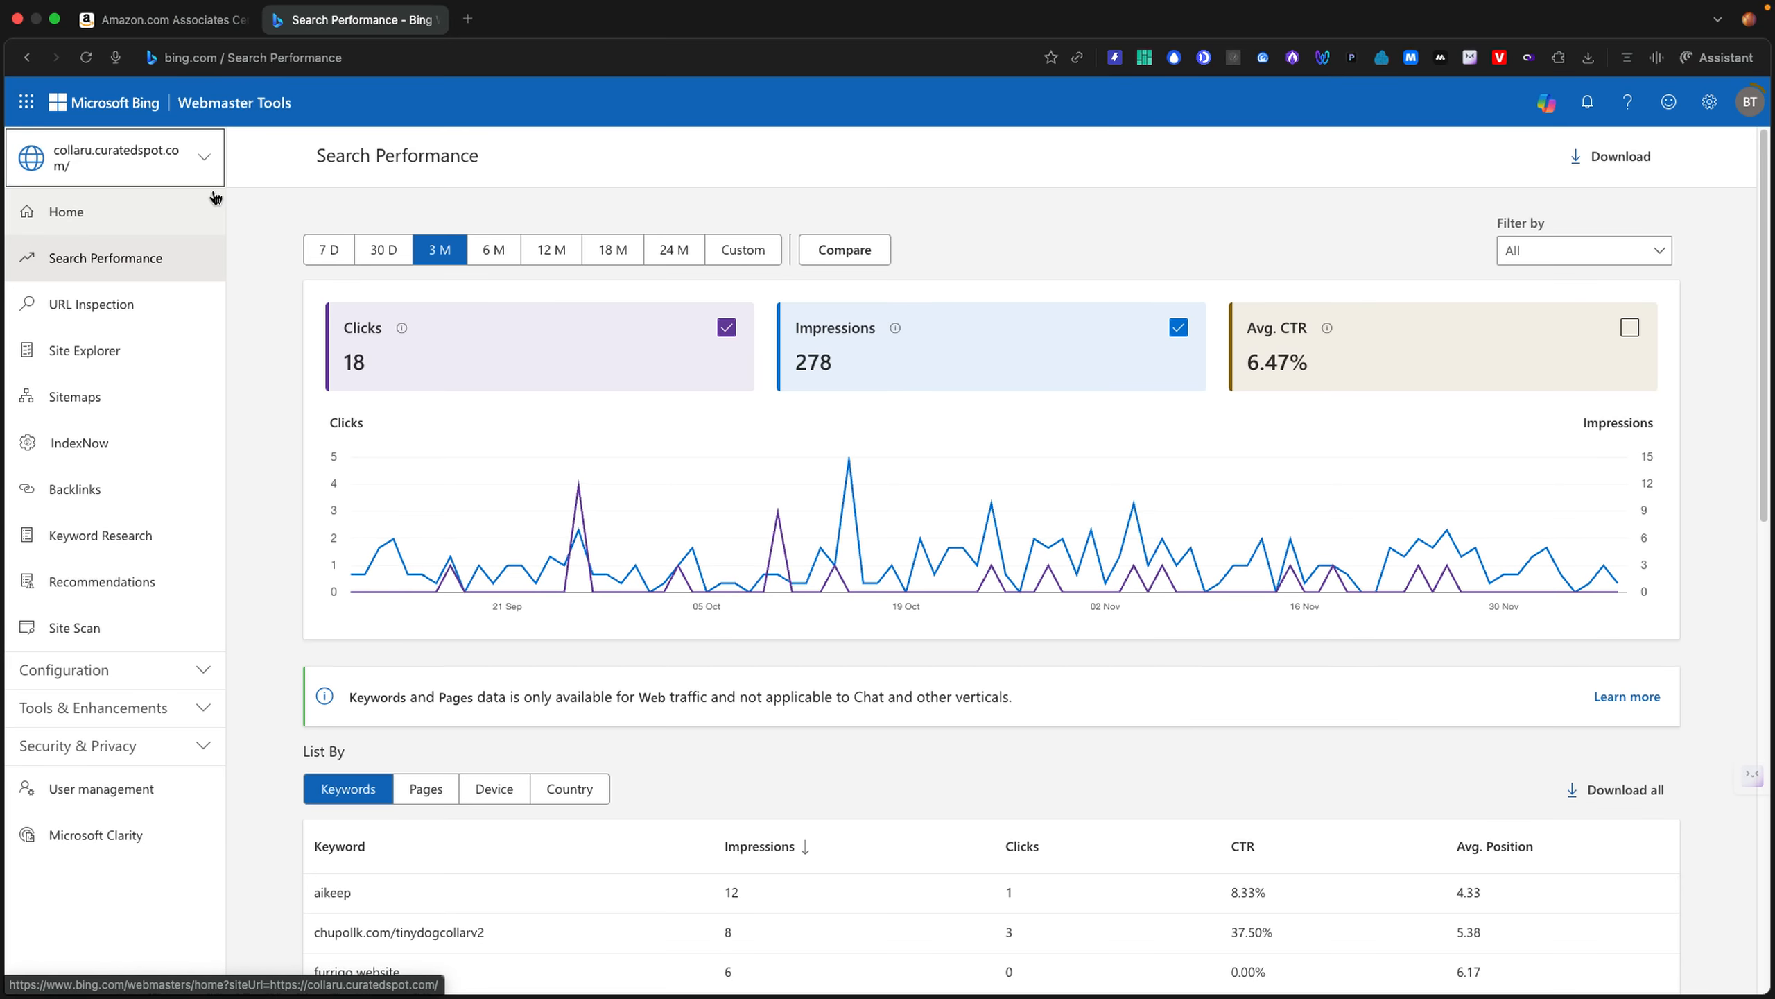
{"action": "left_click", "coordinate": [209, 176]}
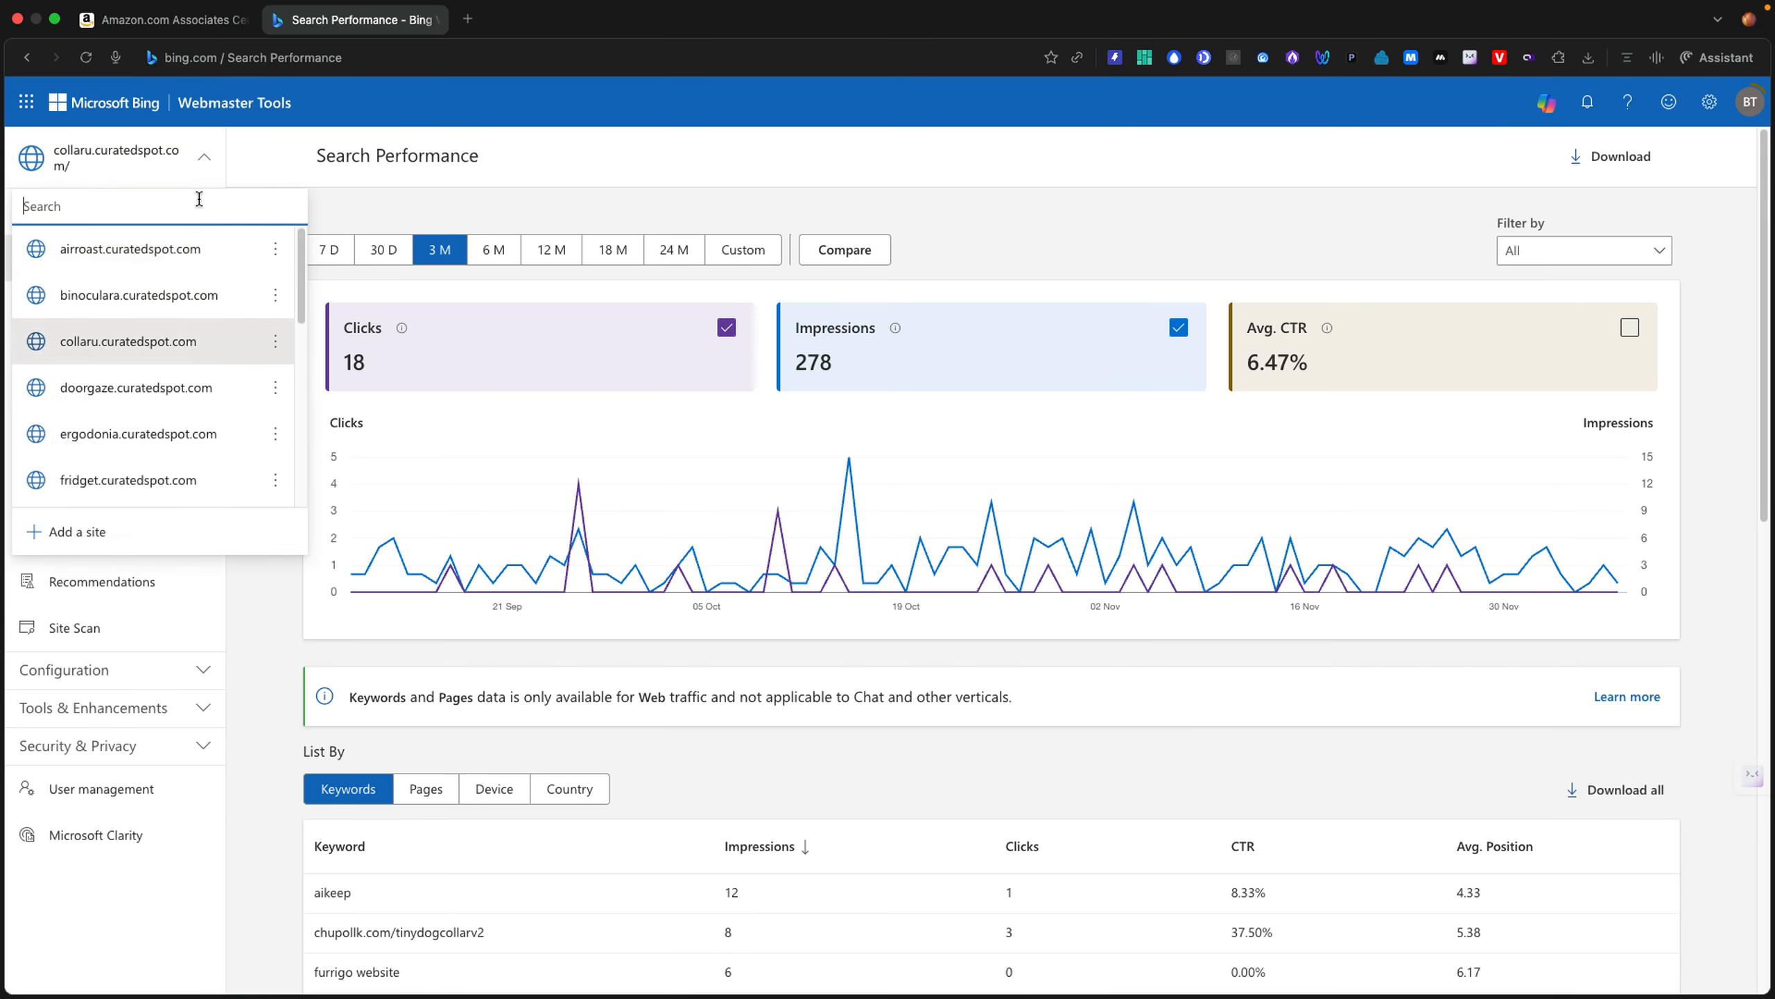
{"action": "left_click", "coordinate": [143, 389]}
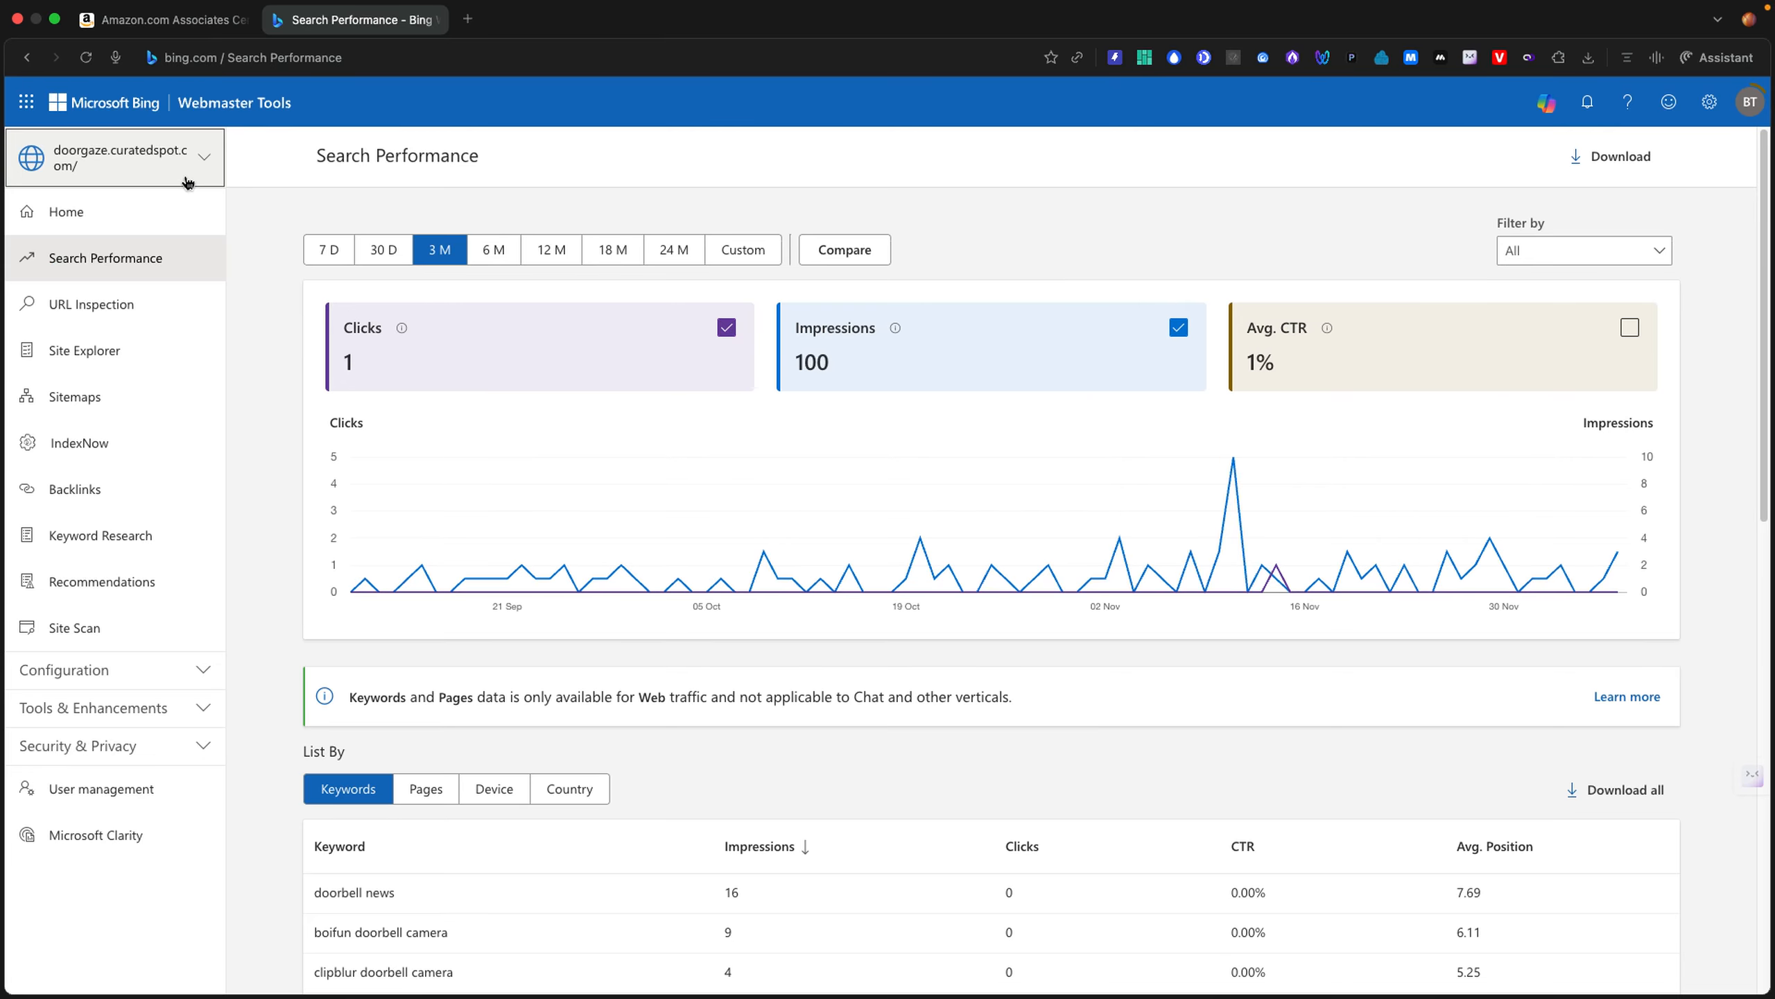
{"action": "left_click", "coordinate": [187, 180]}
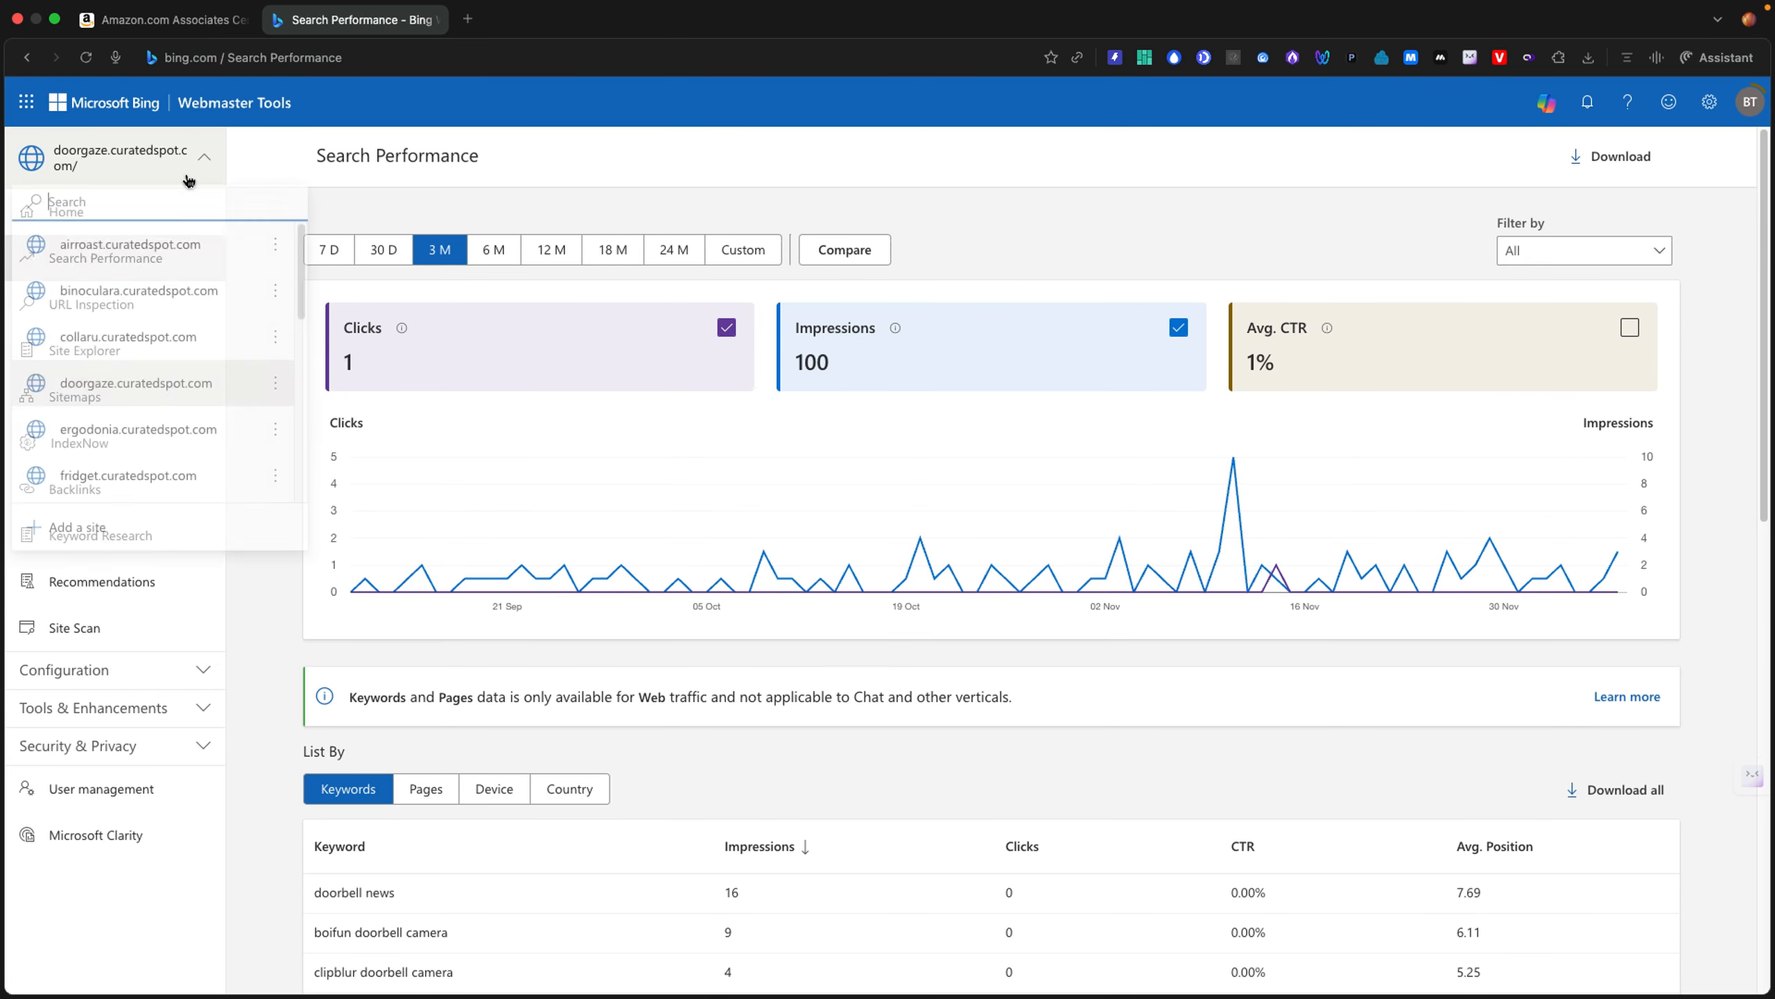
{"action": "left_click", "coordinate": [161, 446]}
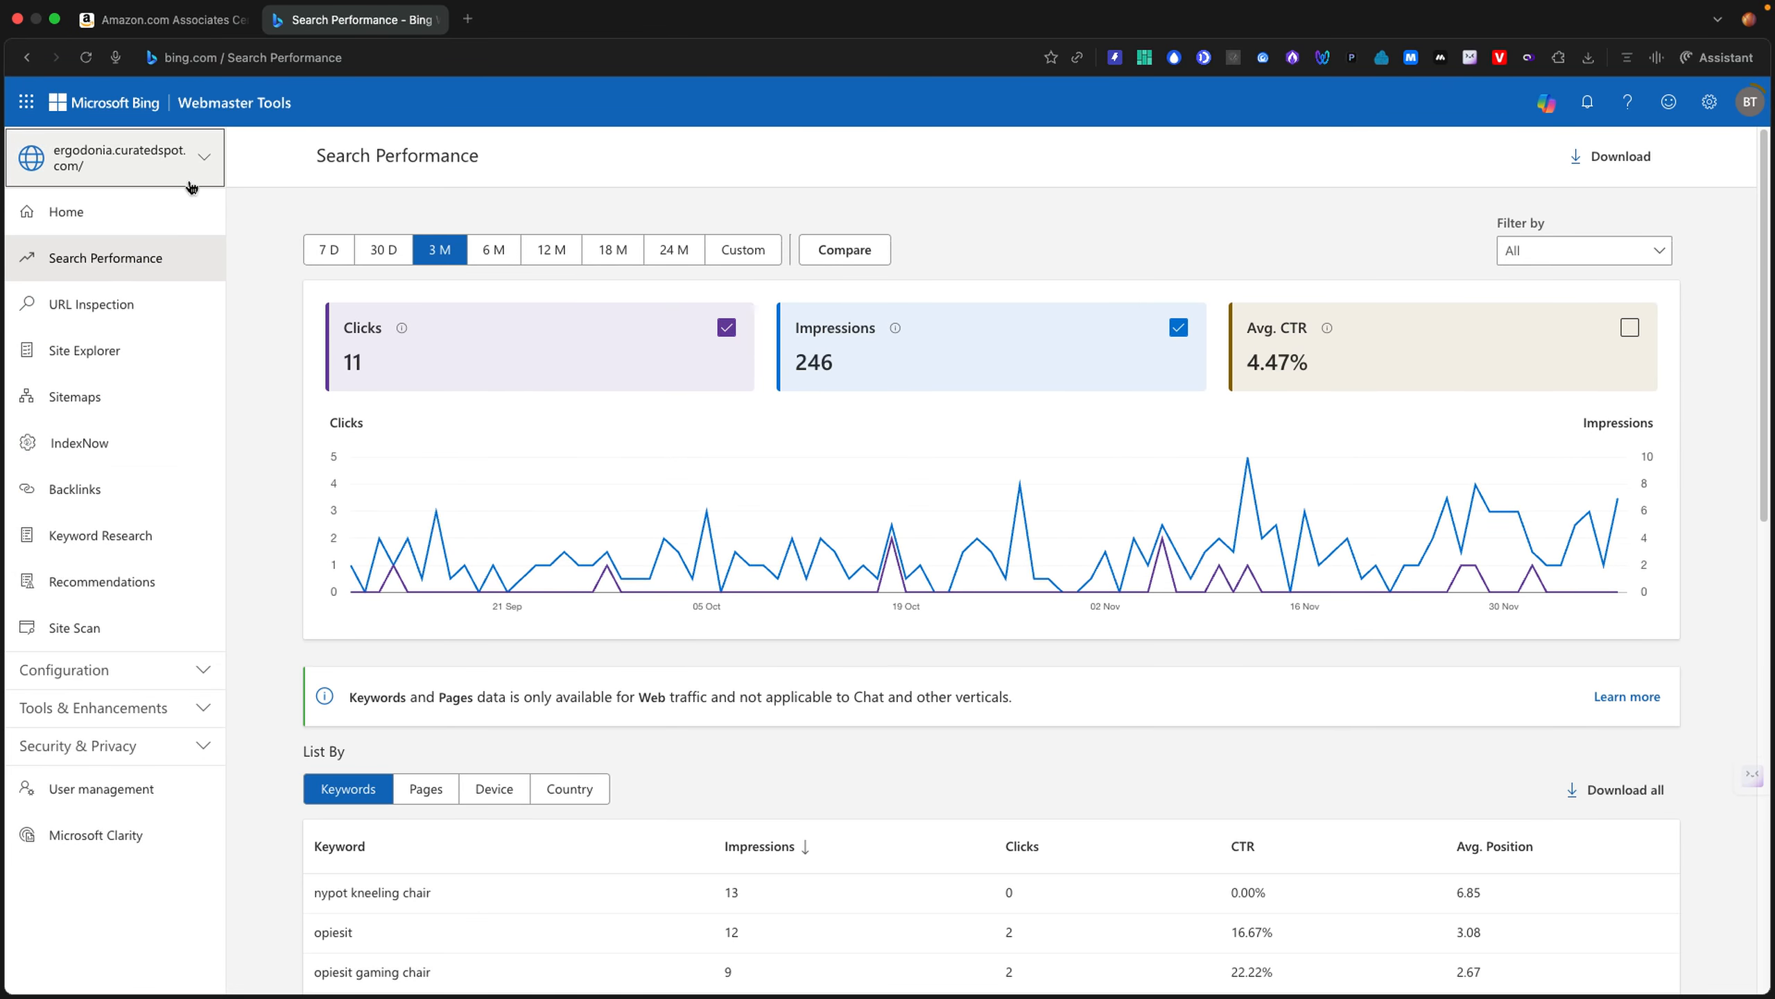
Step: View the search performance reports for fridget.curatedspot.com and inairis.curatedspot.com
{"action": "left_click", "coordinate": [191, 184]}
{"action": "scroll", "coordinate": [186, 377], "scroll_direction": "down", "scroll_amount": 2}
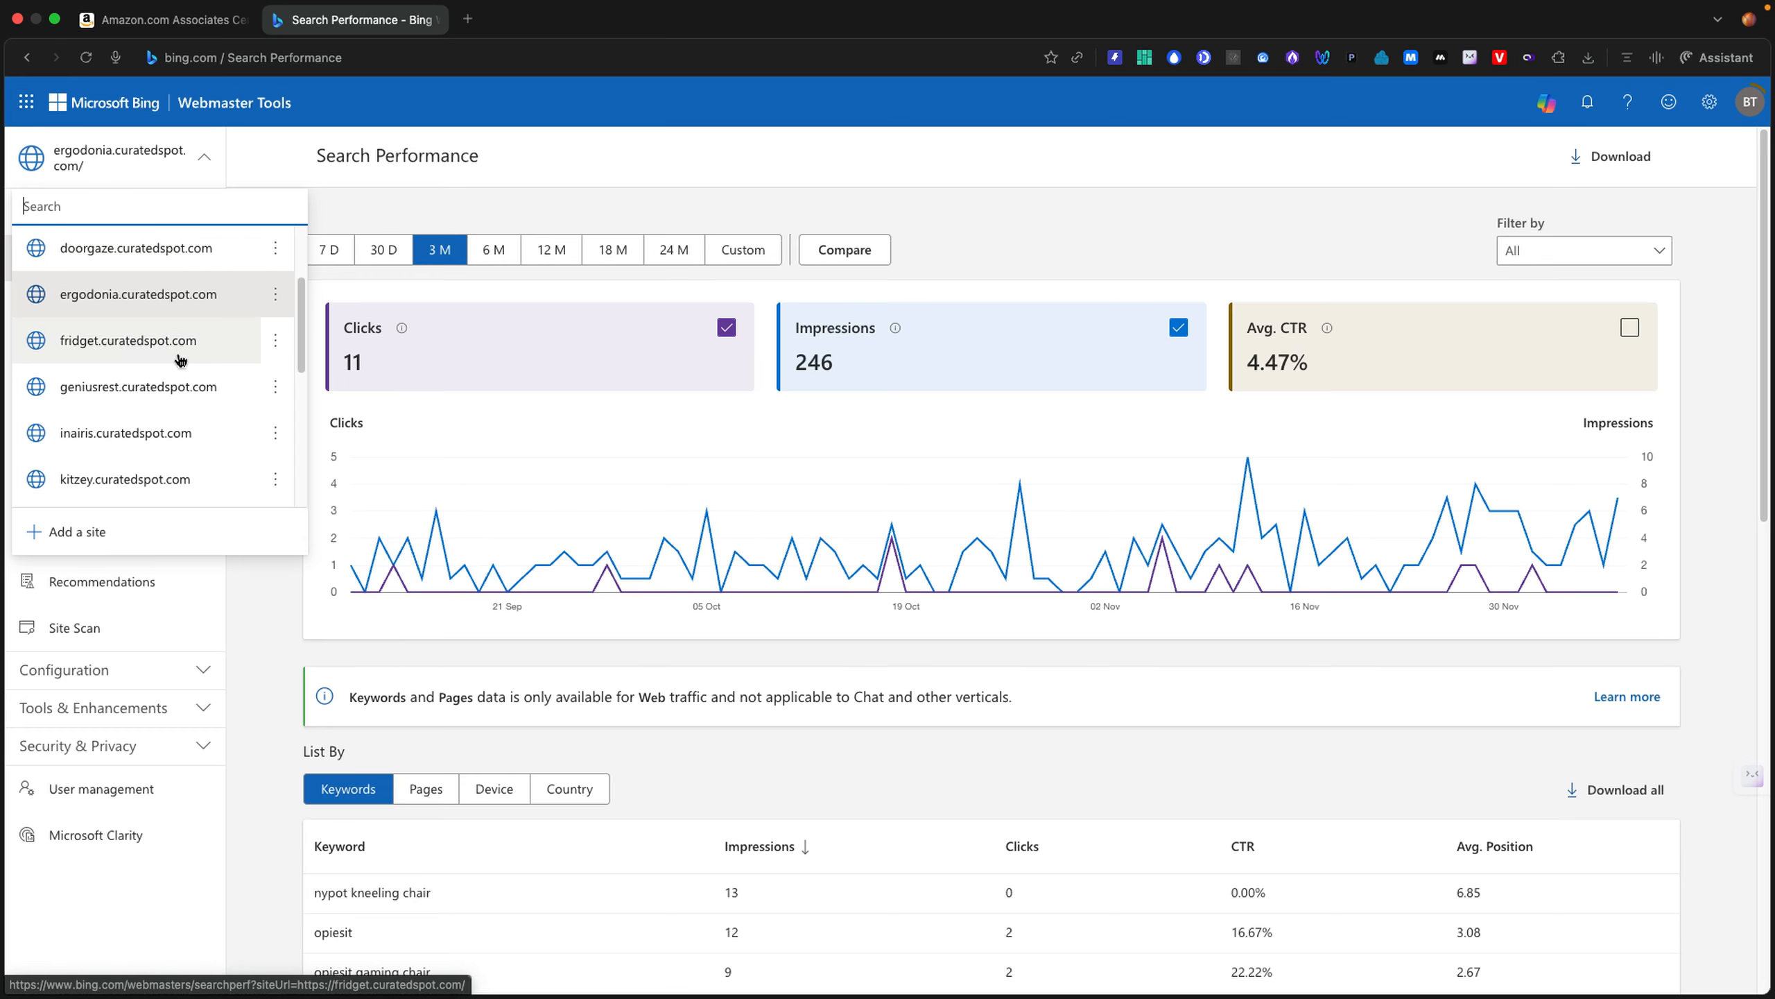
{"action": "left_click", "coordinate": [180, 344]}
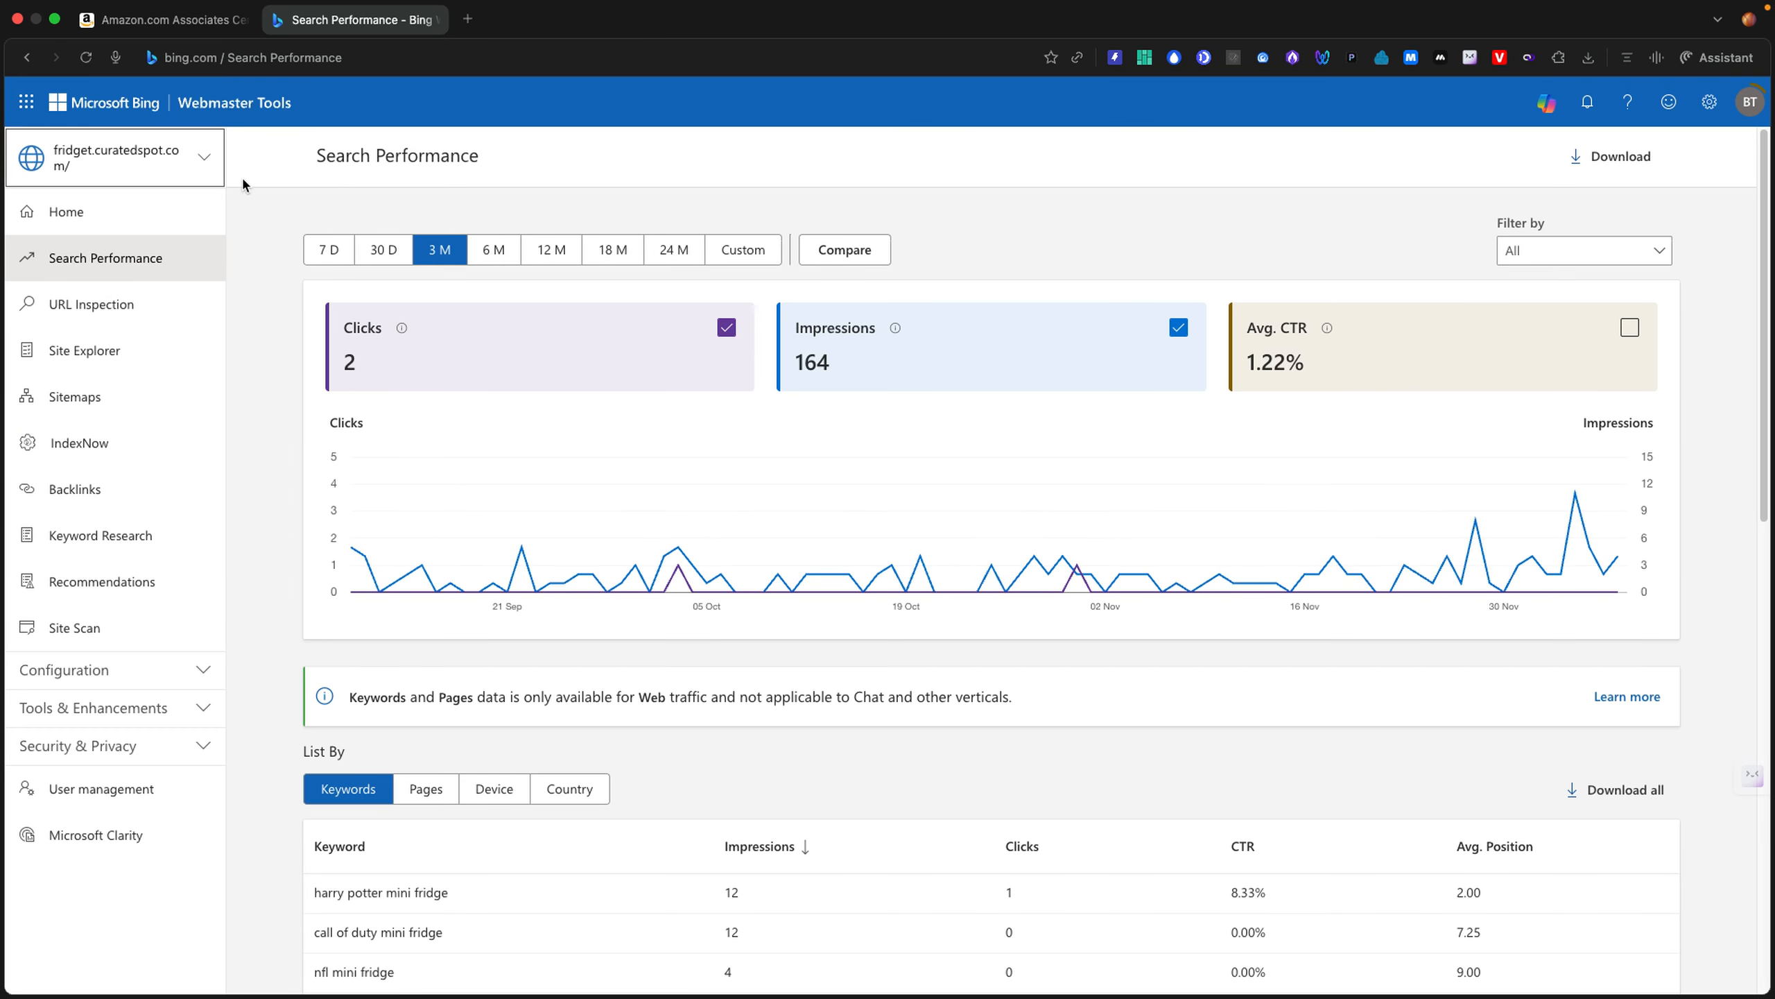
{"action": "left_click", "coordinate": [205, 168]}
{"action": "scroll", "coordinate": [186, 289], "scroll_direction": "down", "scroll_amount": 2}
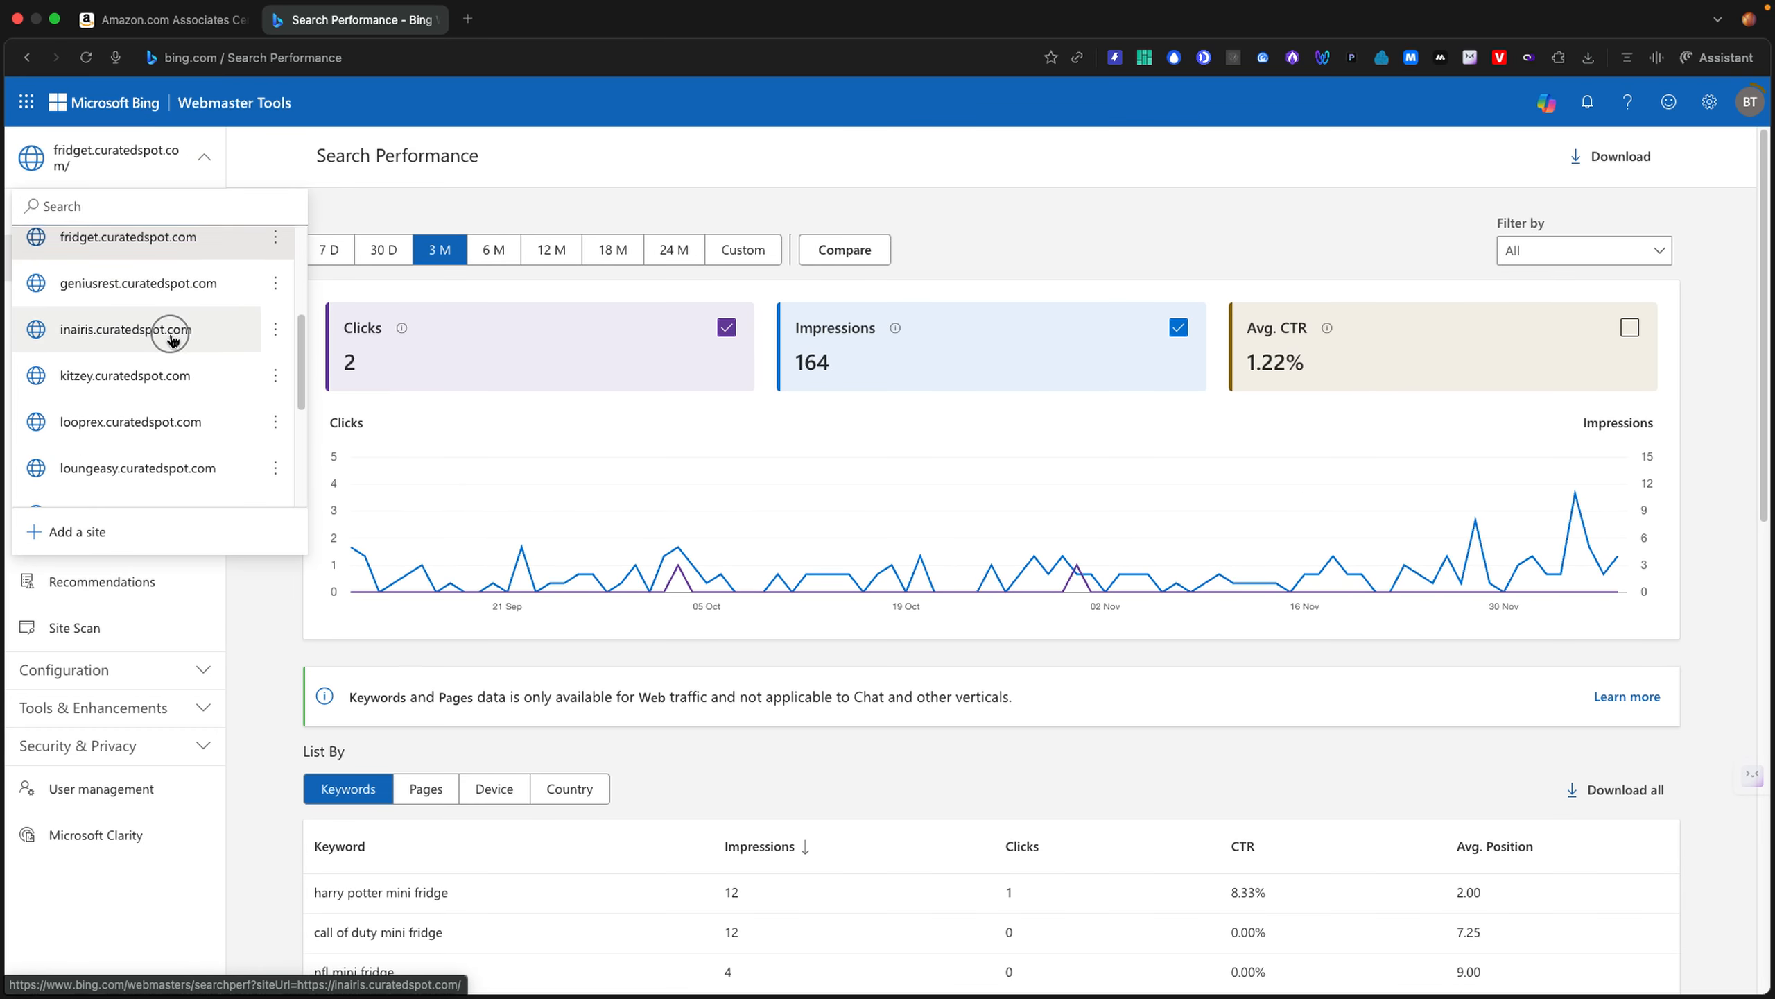
{"action": "left_click", "coordinate": [172, 338]}
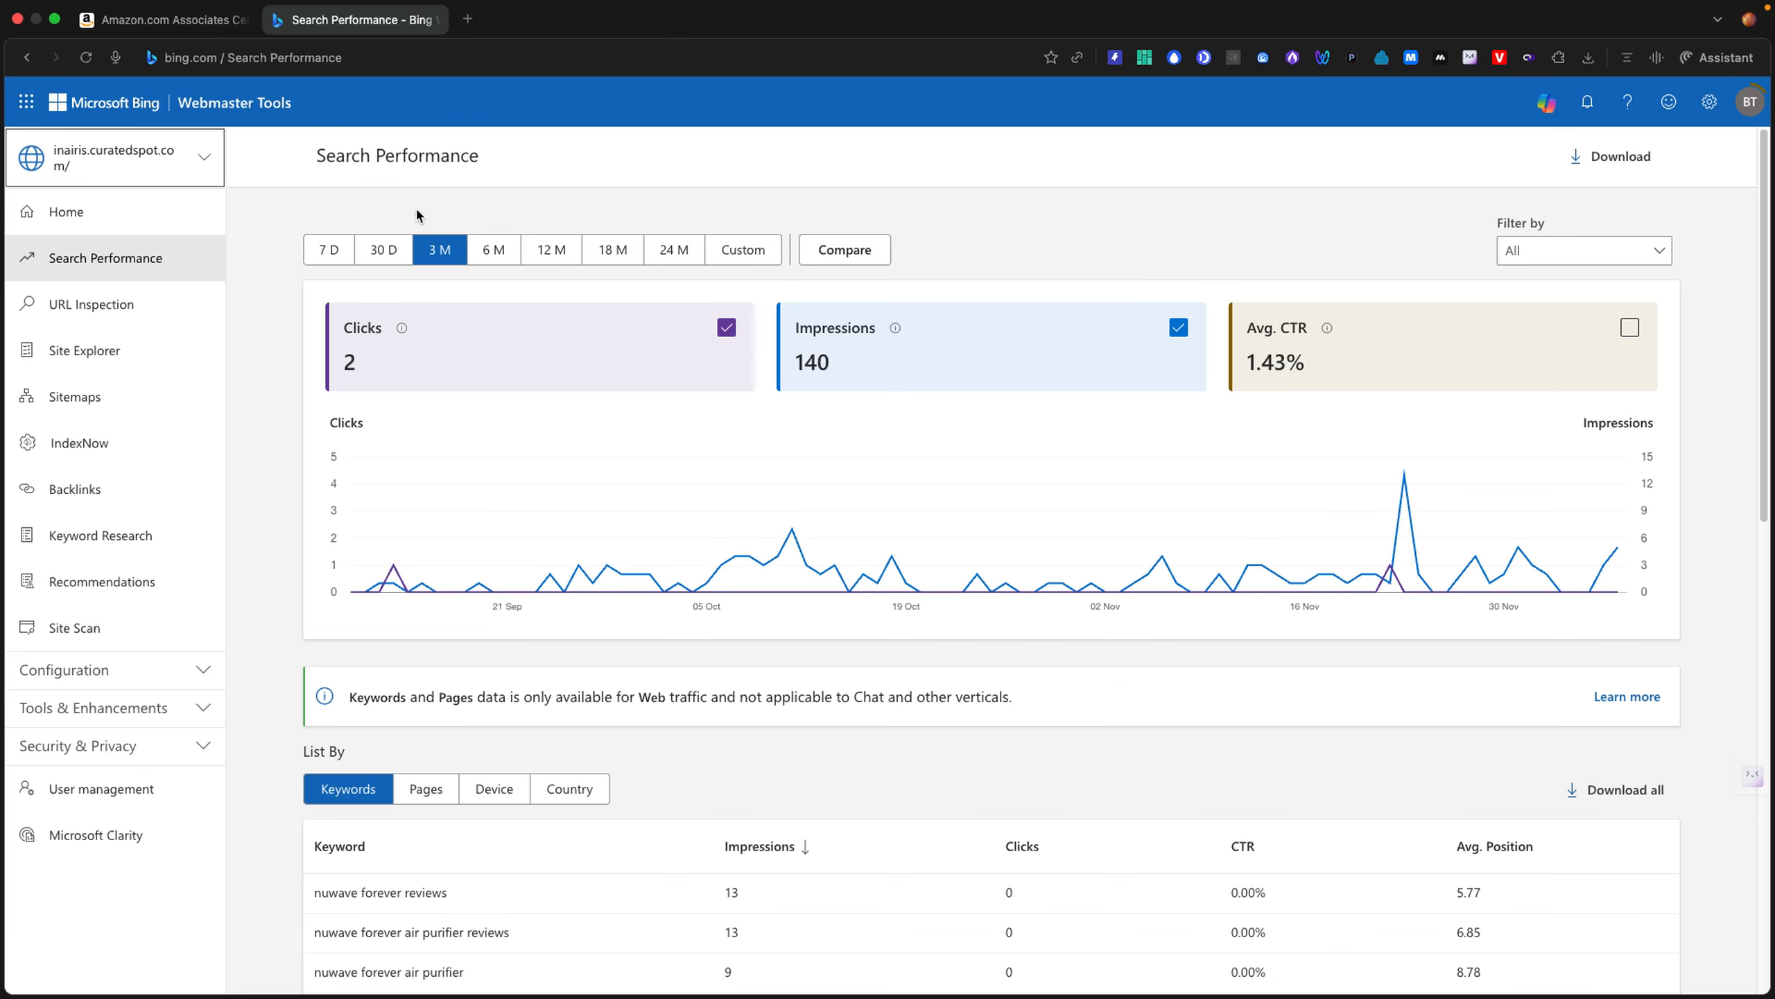
Step: View the search performance report for loungeasy.curatedspot.com and open the one for scootisphere.curatedspot.com
{"action": "left_click", "coordinate": [212, 156]}
{"action": "scroll", "coordinate": [209, 346], "scroll_direction": "down", "scroll_amount": 3}
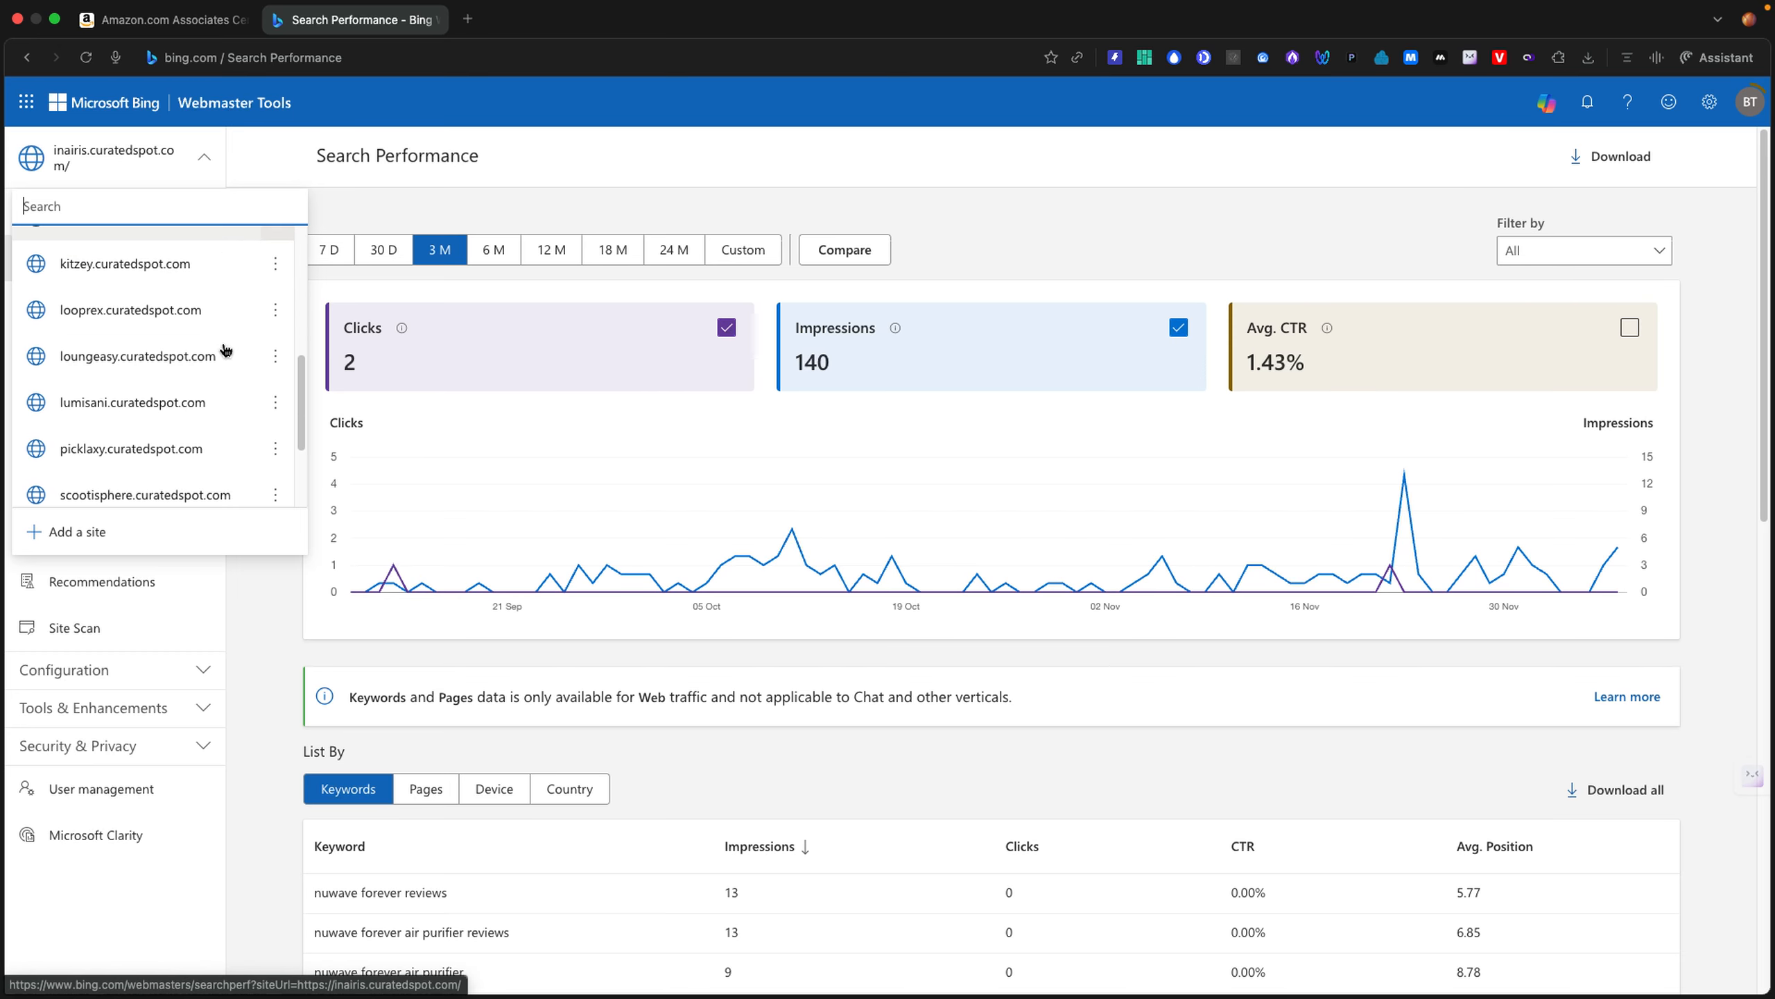
{"action": "left_click", "coordinate": [206, 342]}
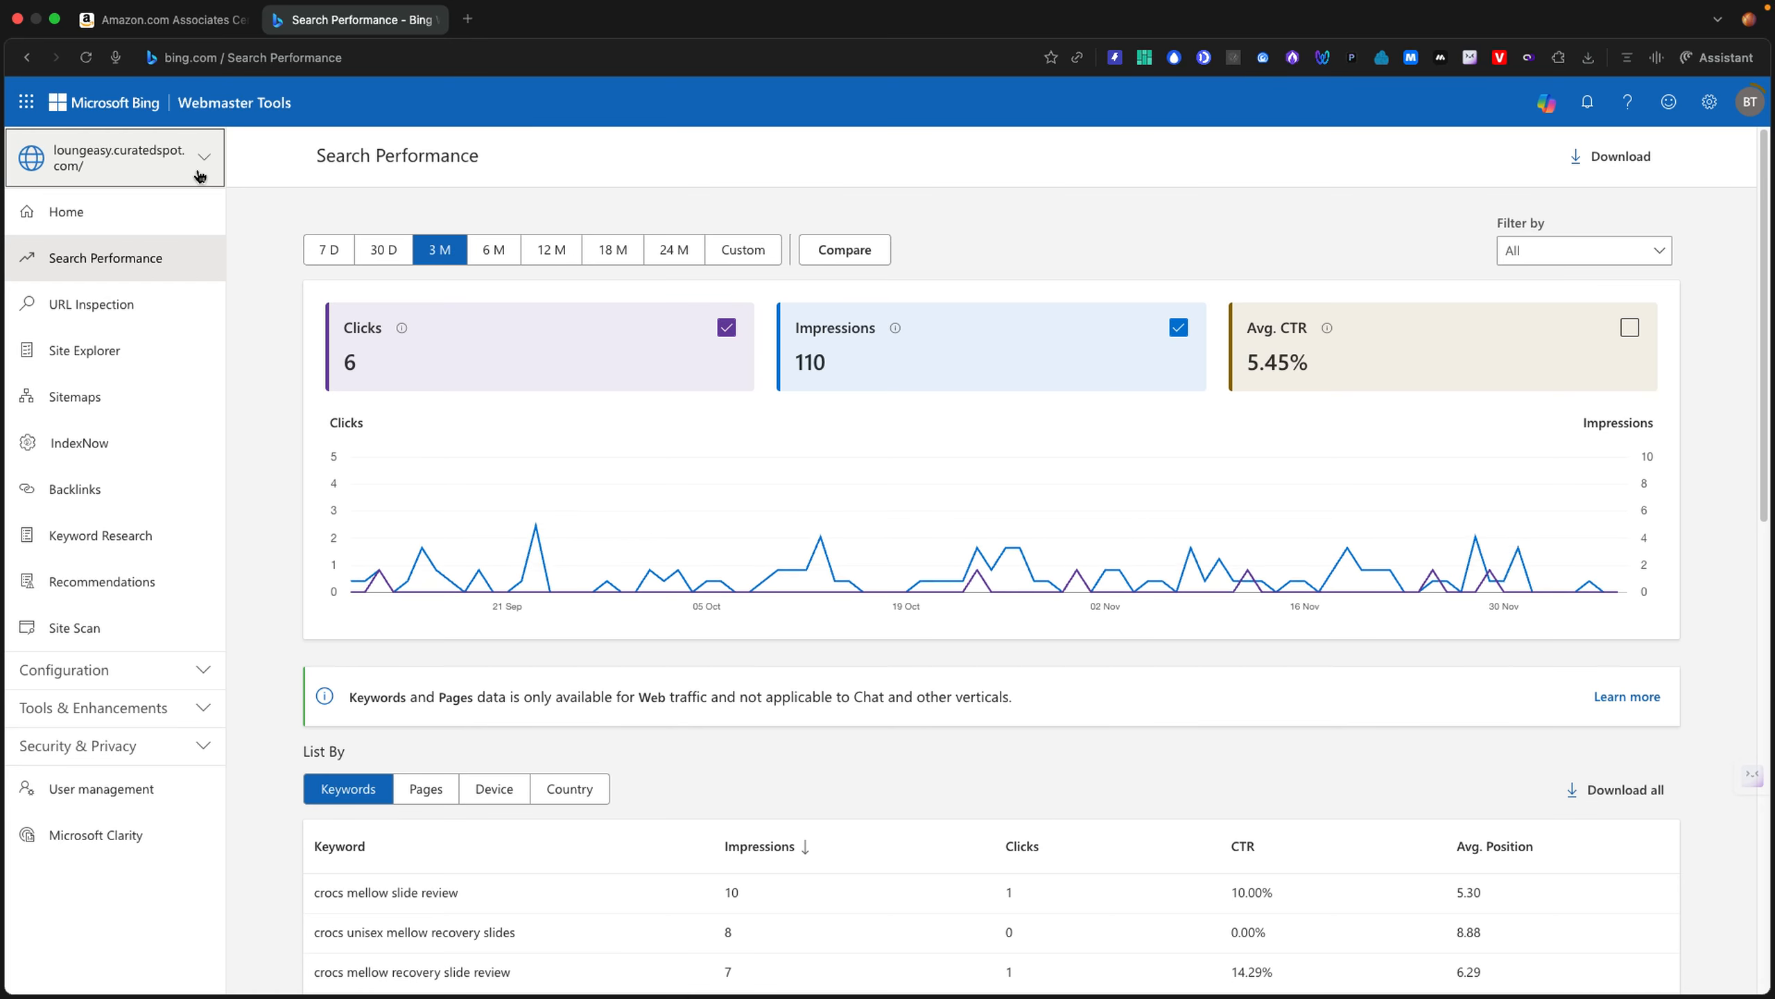
{"action": "left_click", "coordinate": [200, 174]}
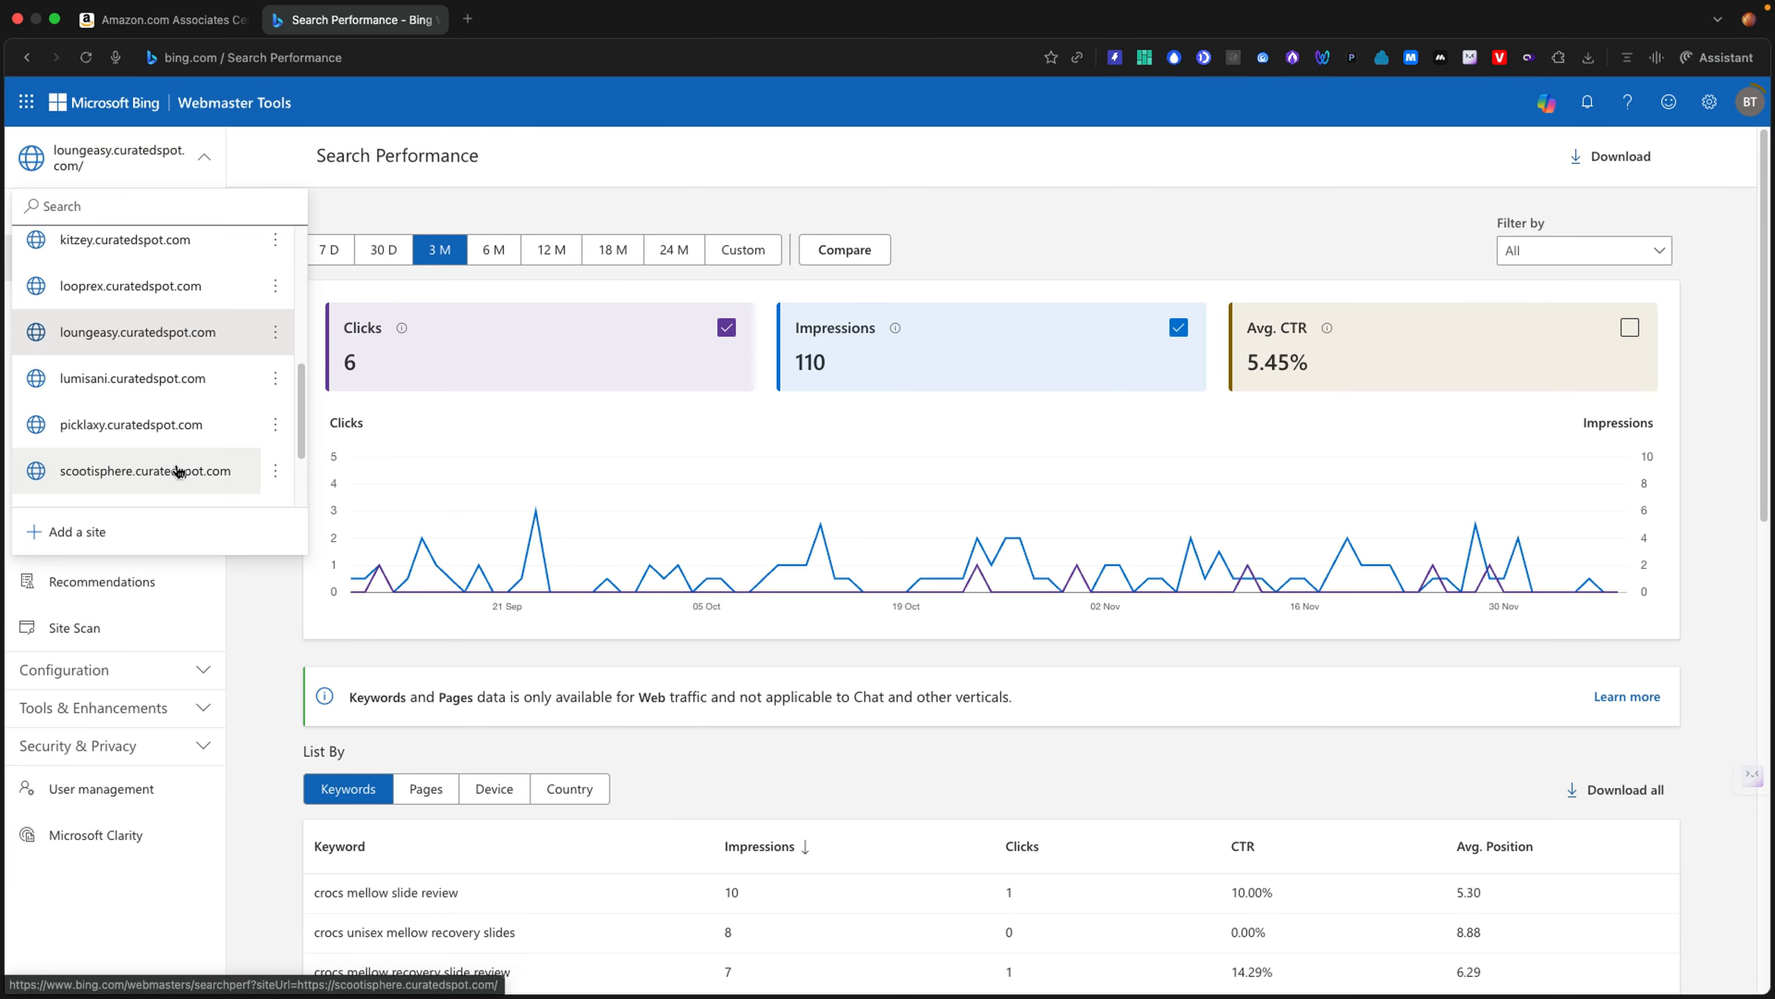
{"action": "left_click", "coordinate": [178, 470]}
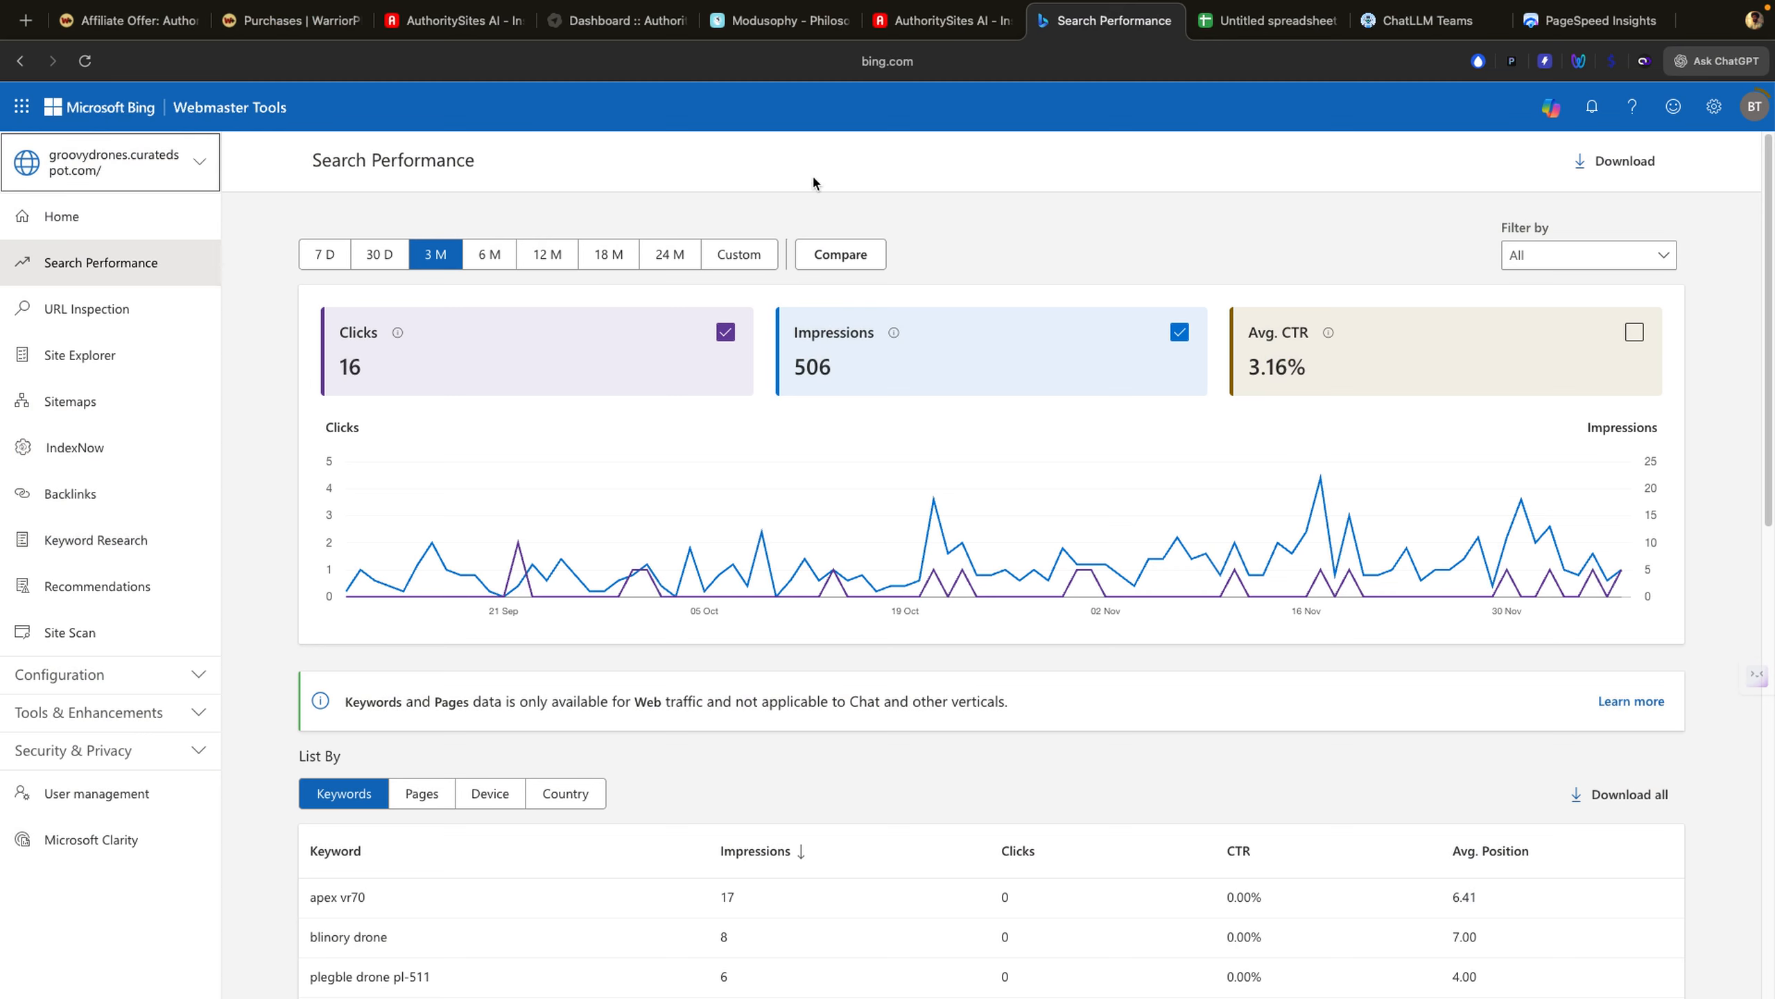
Step: Switch to the AuthoritySites AI dashboard, look through the list of existing sites and start adding a new site
{"action": "left_click", "coordinate": [932, 25]}
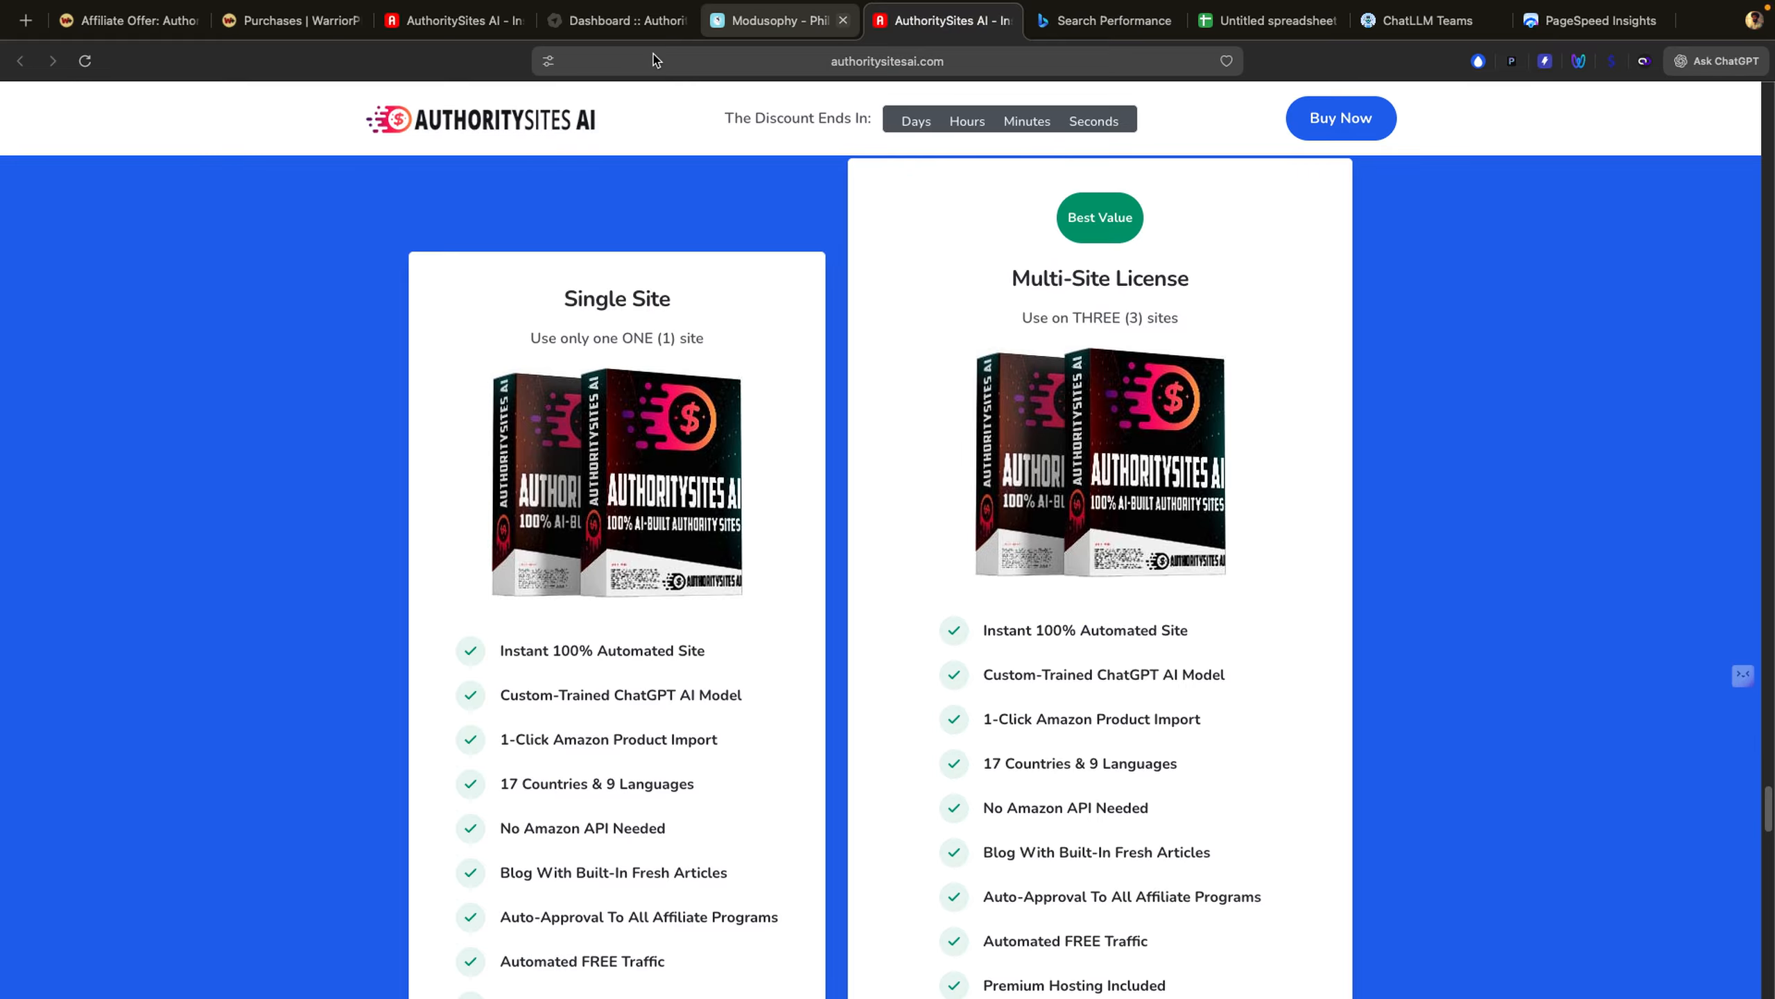
{"action": "left_click", "coordinate": [588, 27]}
{"action": "scroll", "coordinate": [245, 279], "scroll_direction": "down", "scroll_amount": 1}
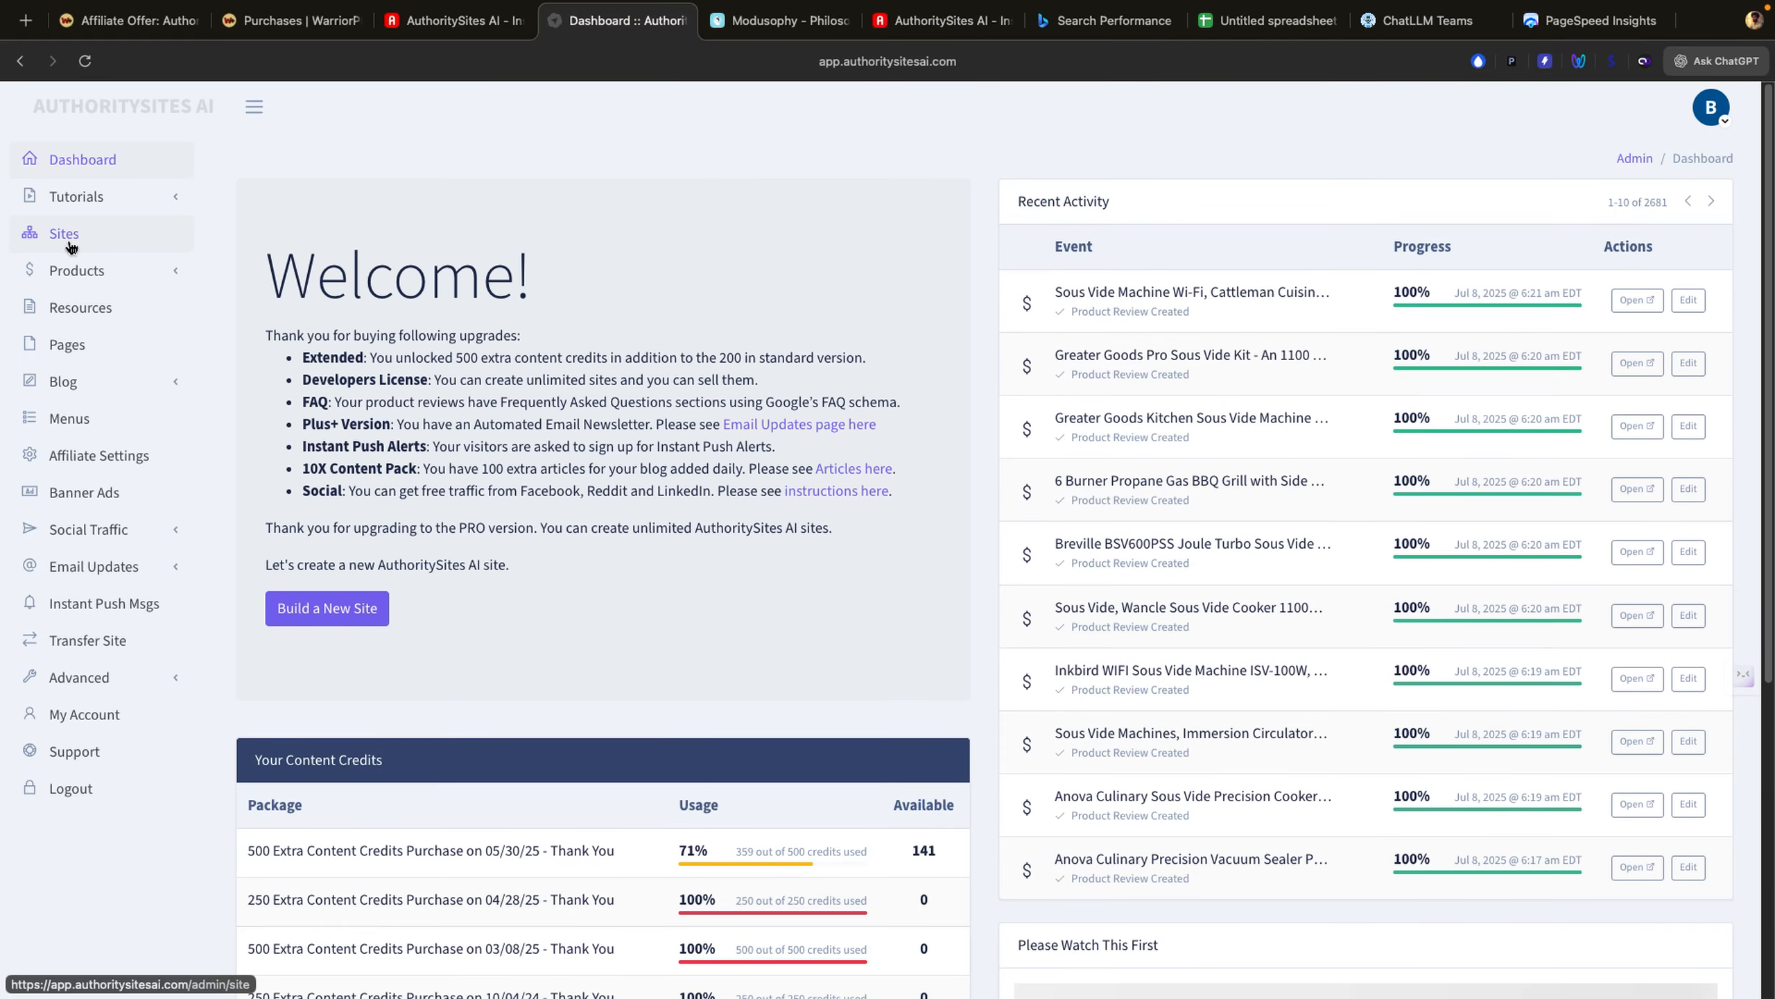
{"action": "left_click", "coordinate": [70, 247]}
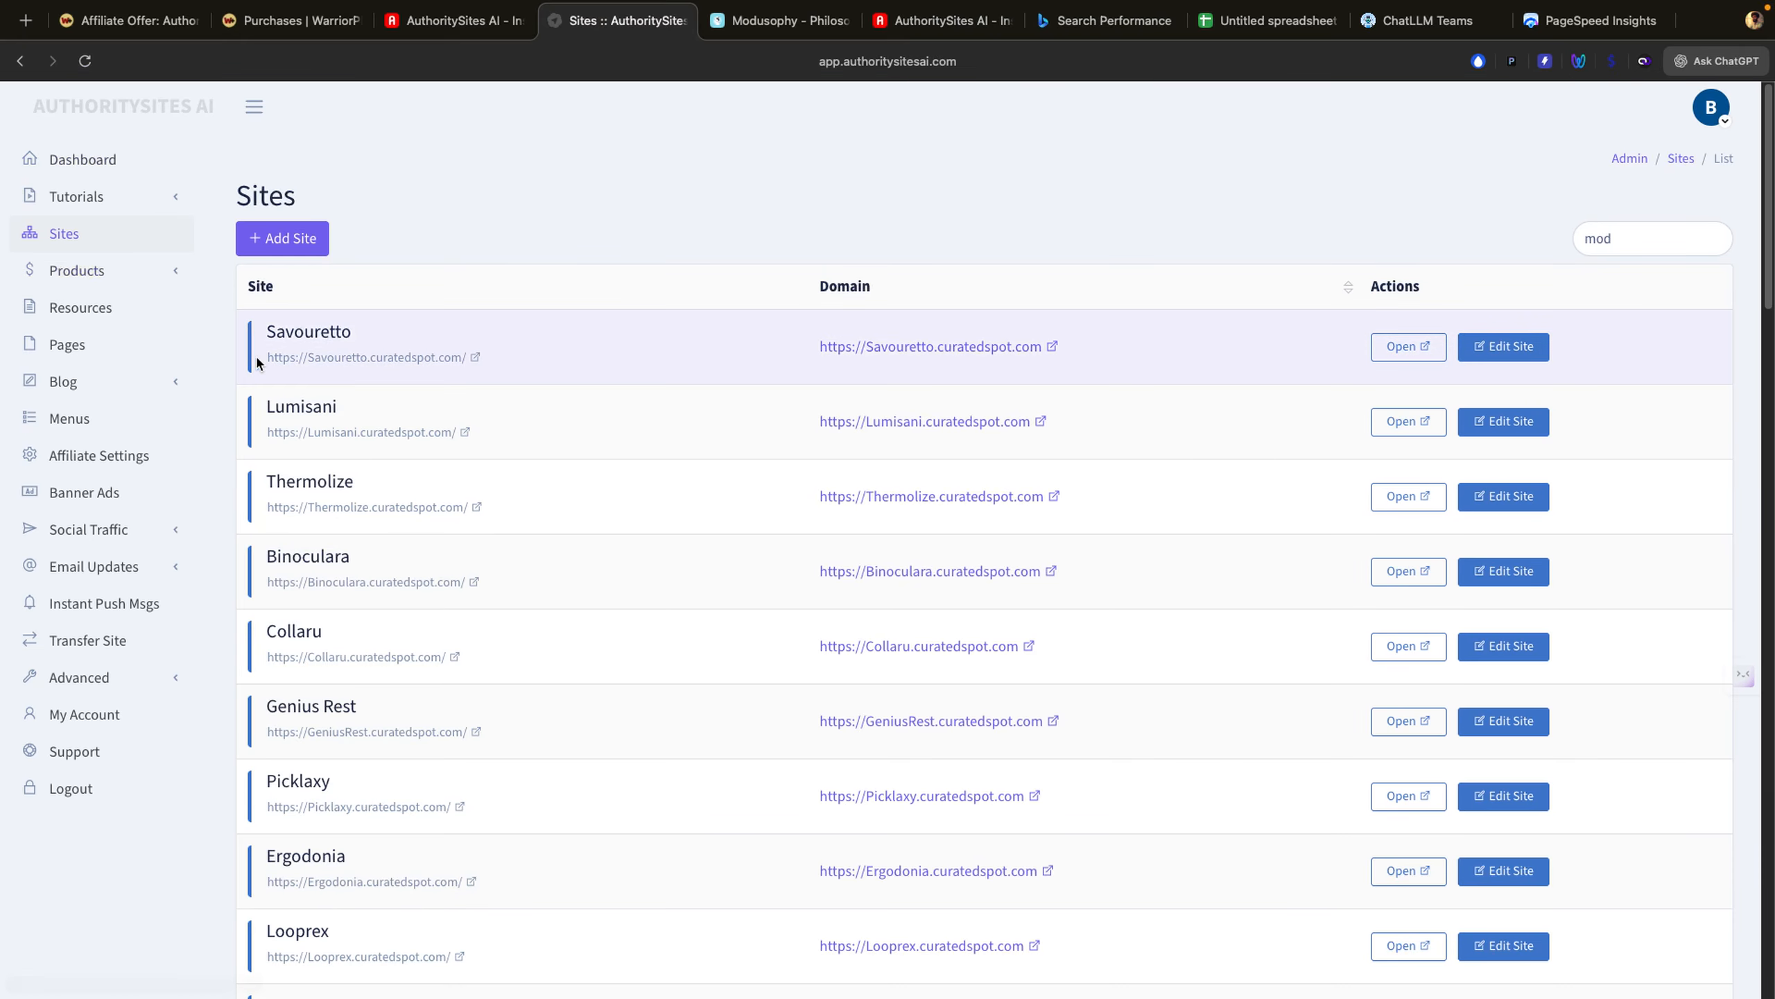
{"action": "scroll", "coordinate": [255, 353], "scroll_direction": "down", "scroll_amount": 10}
{"action": "scroll", "coordinate": [255, 353], "scroll_direction": "up", "scroll_amount": 10}
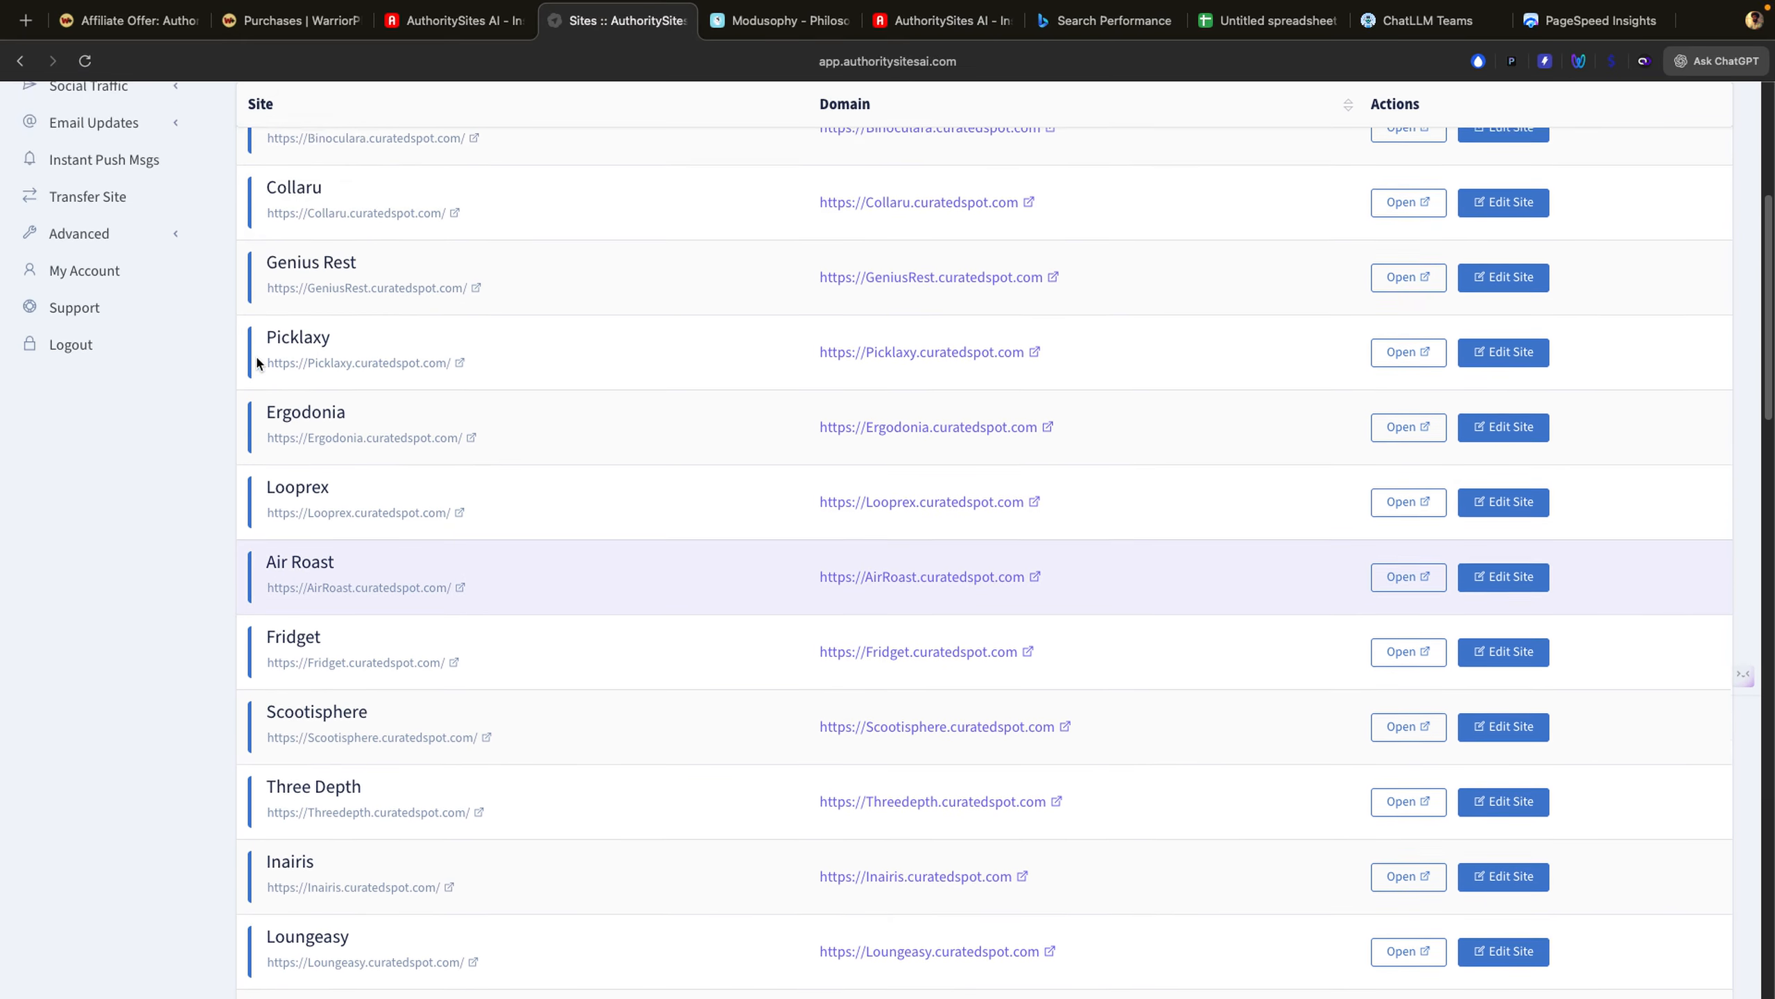
{"action": "left_click", "coordinate": [264, 237]}
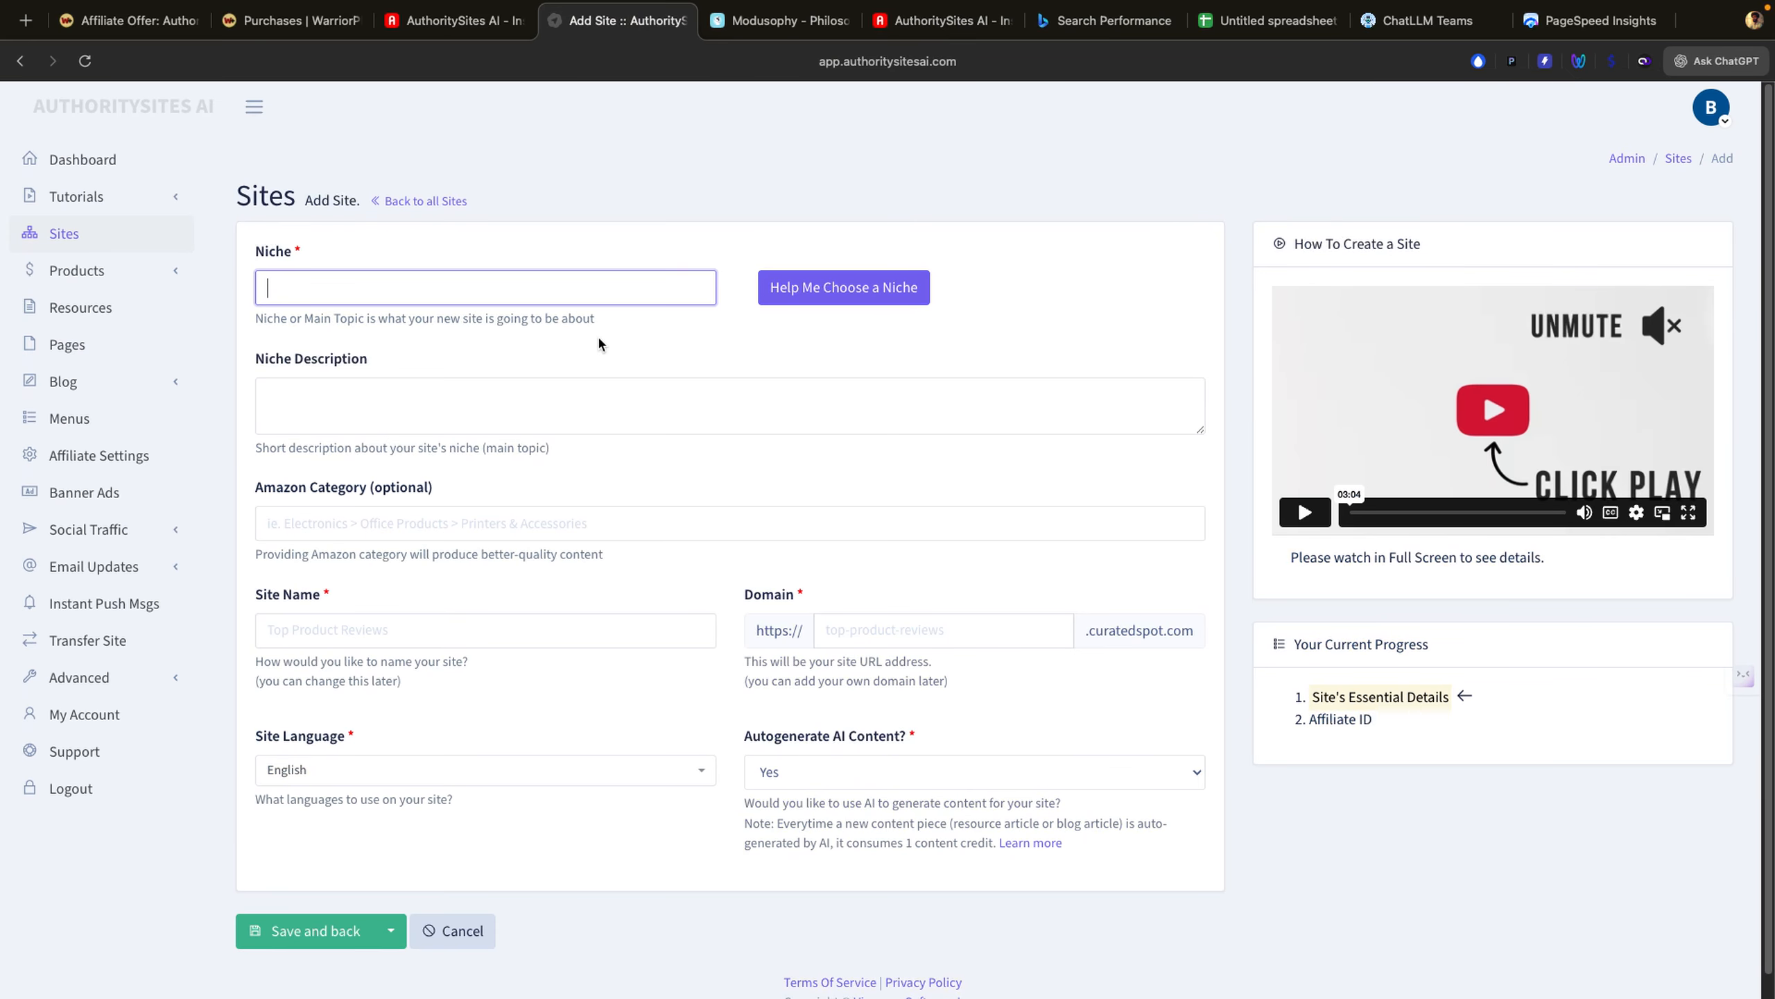
Step: Get niche suggestions for the Amazon category Clothing, Shoes & Jewelry > Women's Clothing and read through them
{"action": "left_click", "coordinate": [814, 295]}
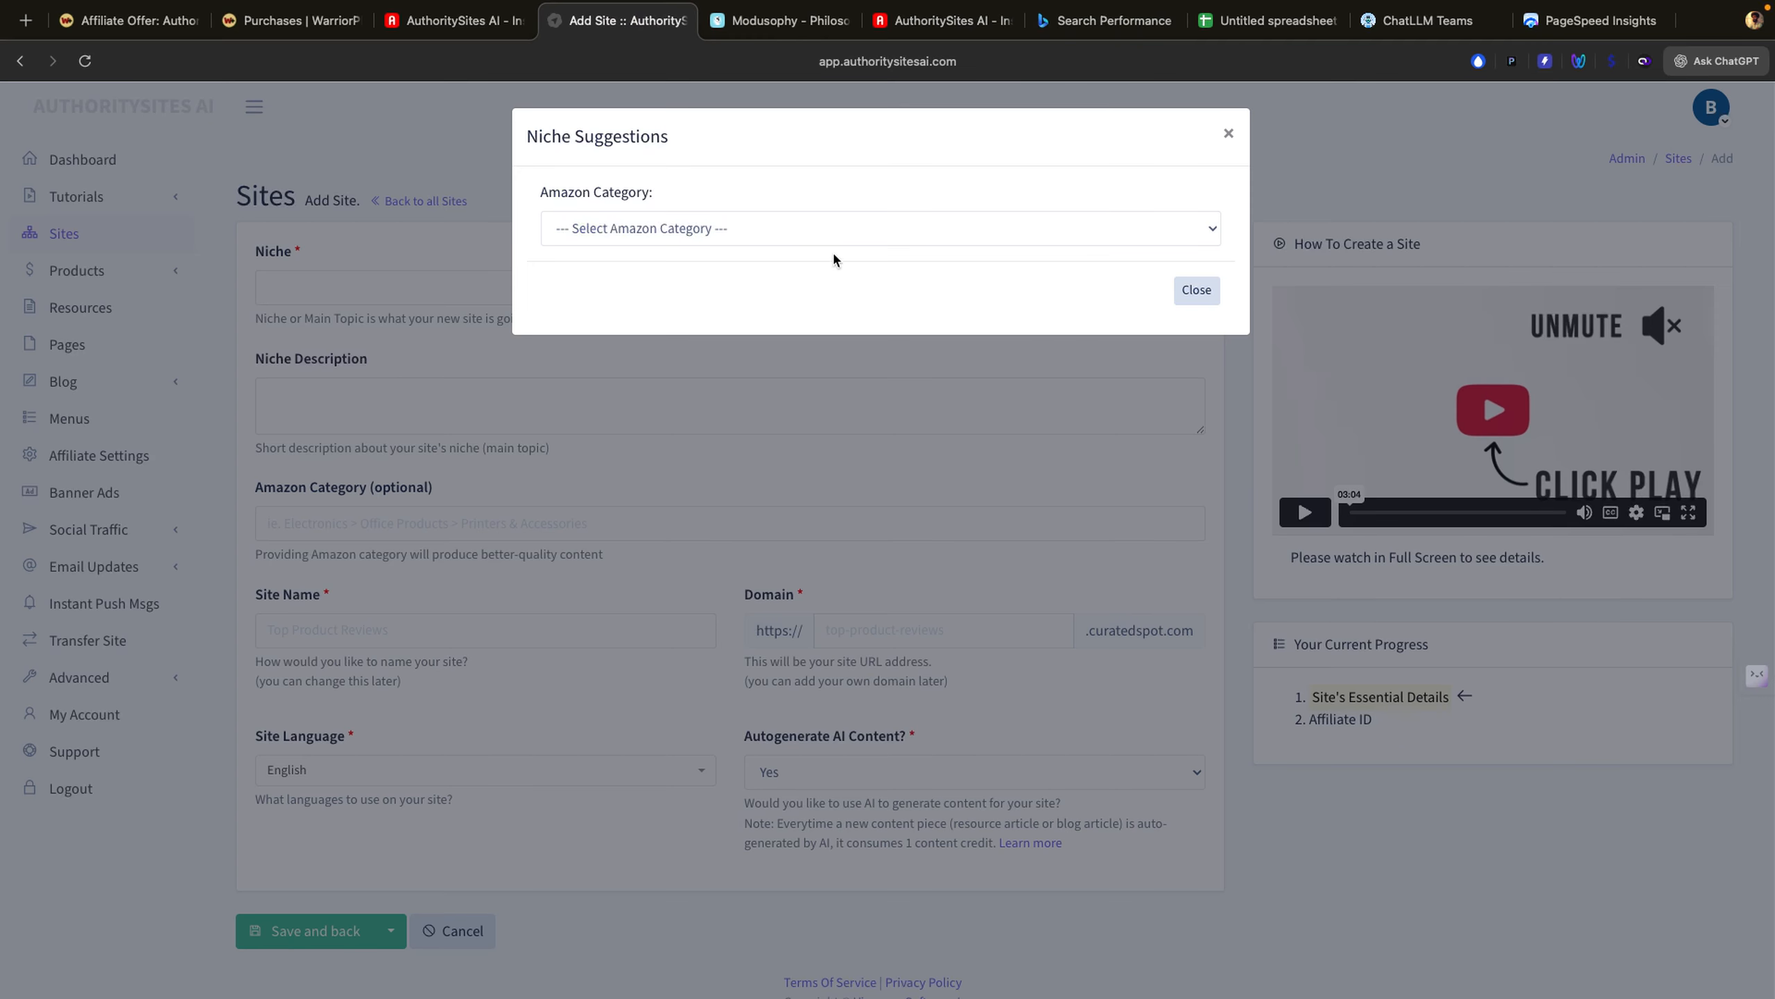
{"action": "left_click", "coordinate": [832, 251]}
{"action": "left_click", "coordinate": [812, 282]}
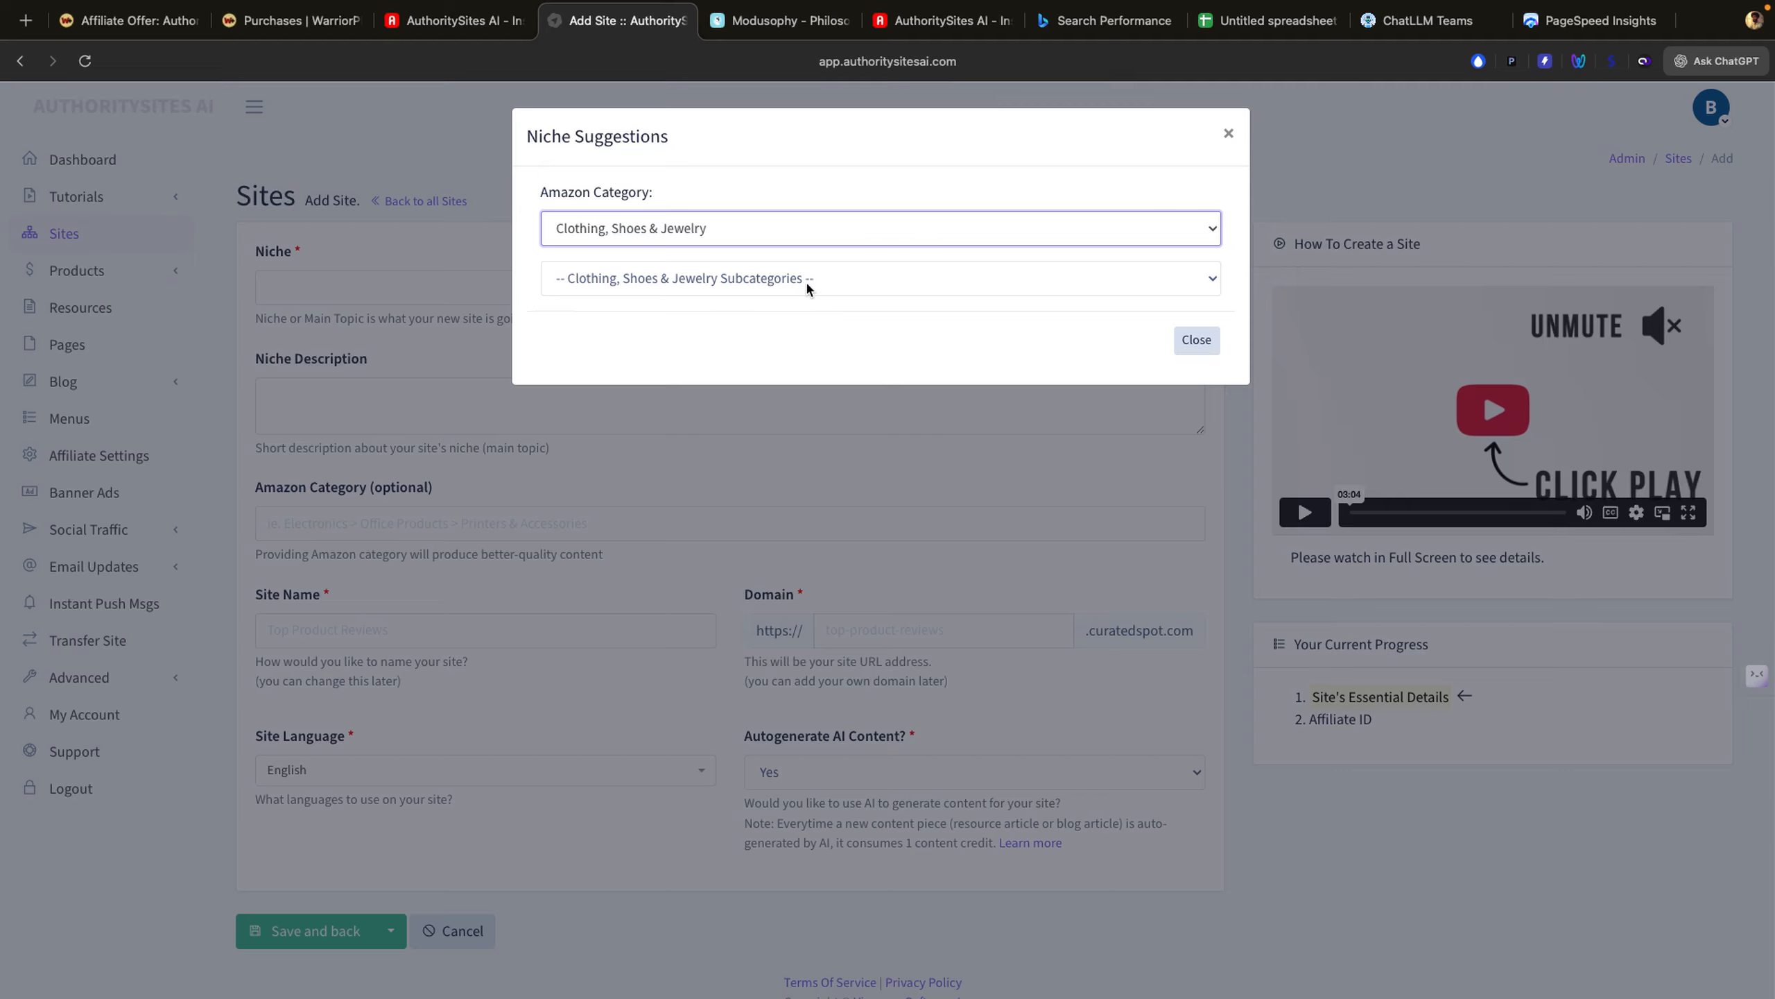
{"action": "left_click", "coordinate": [806, 280]}
{"action": "left_click", "coordinate": [785, 329]}
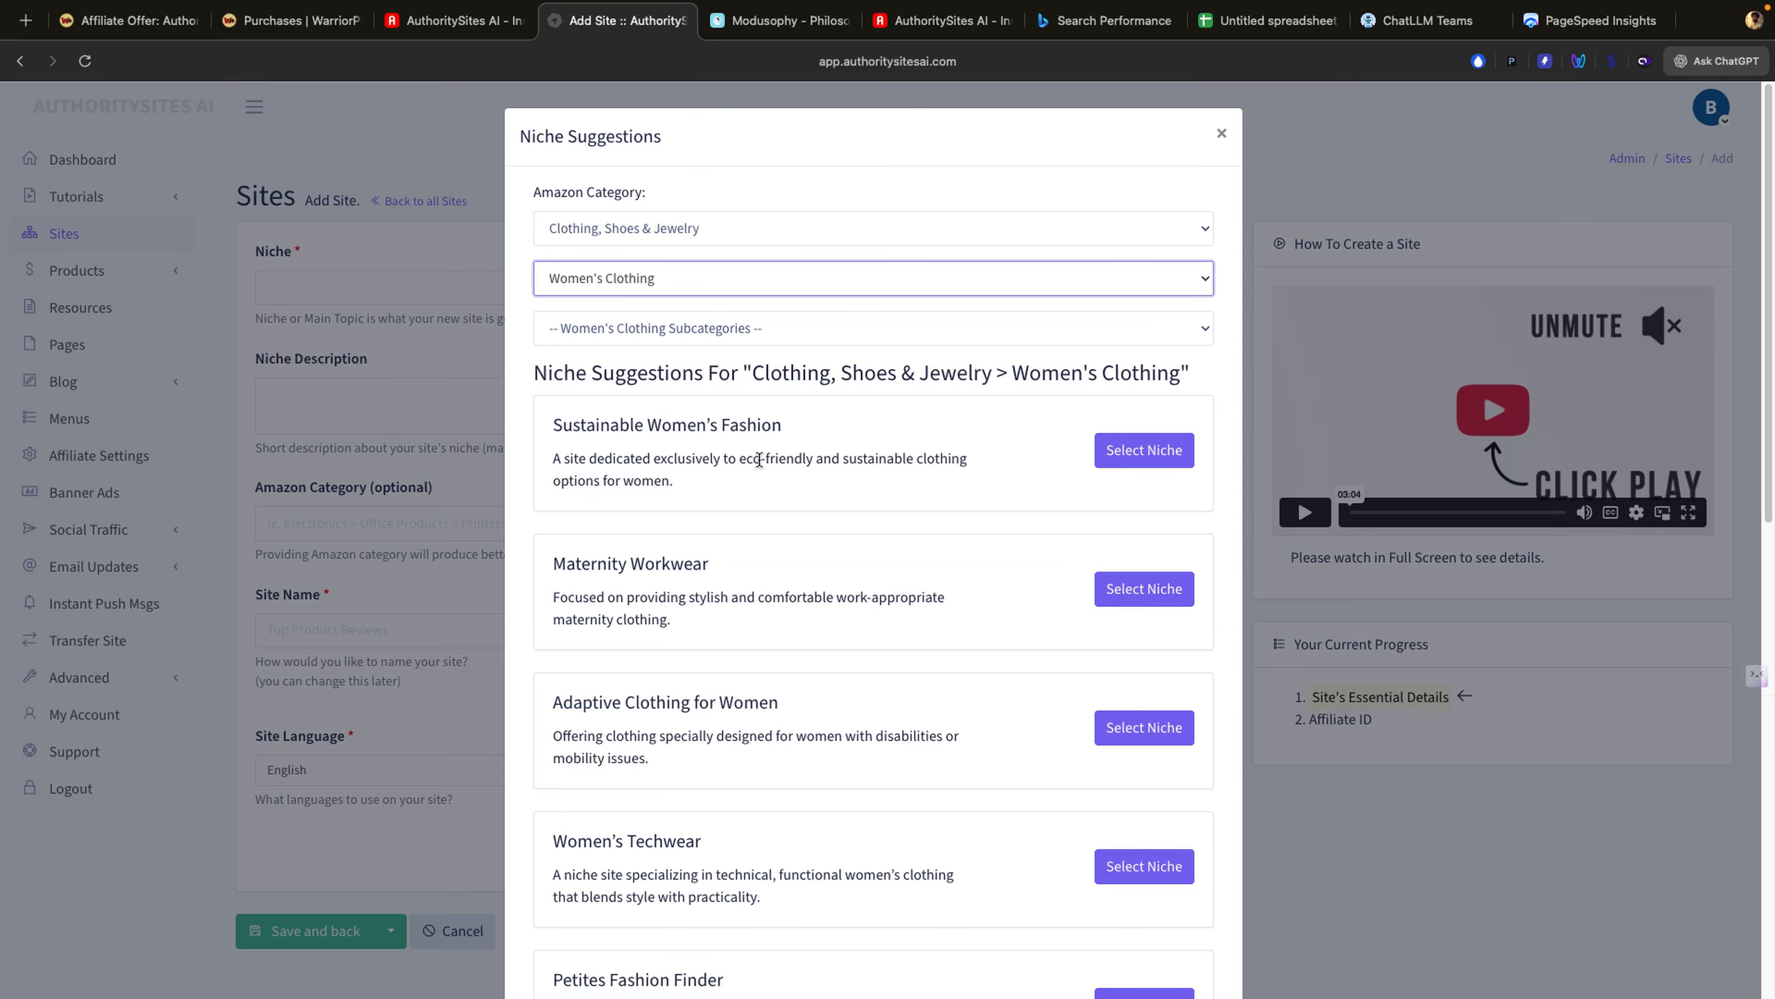
{"action": "scroll", "coordinate": [760, 461], "scroll_direction": "down", "scroll_amount": 7}
{"action": "scroll", "coordinate": [761, 469], "scroll_direction": "down", "scroll_amount": 7}
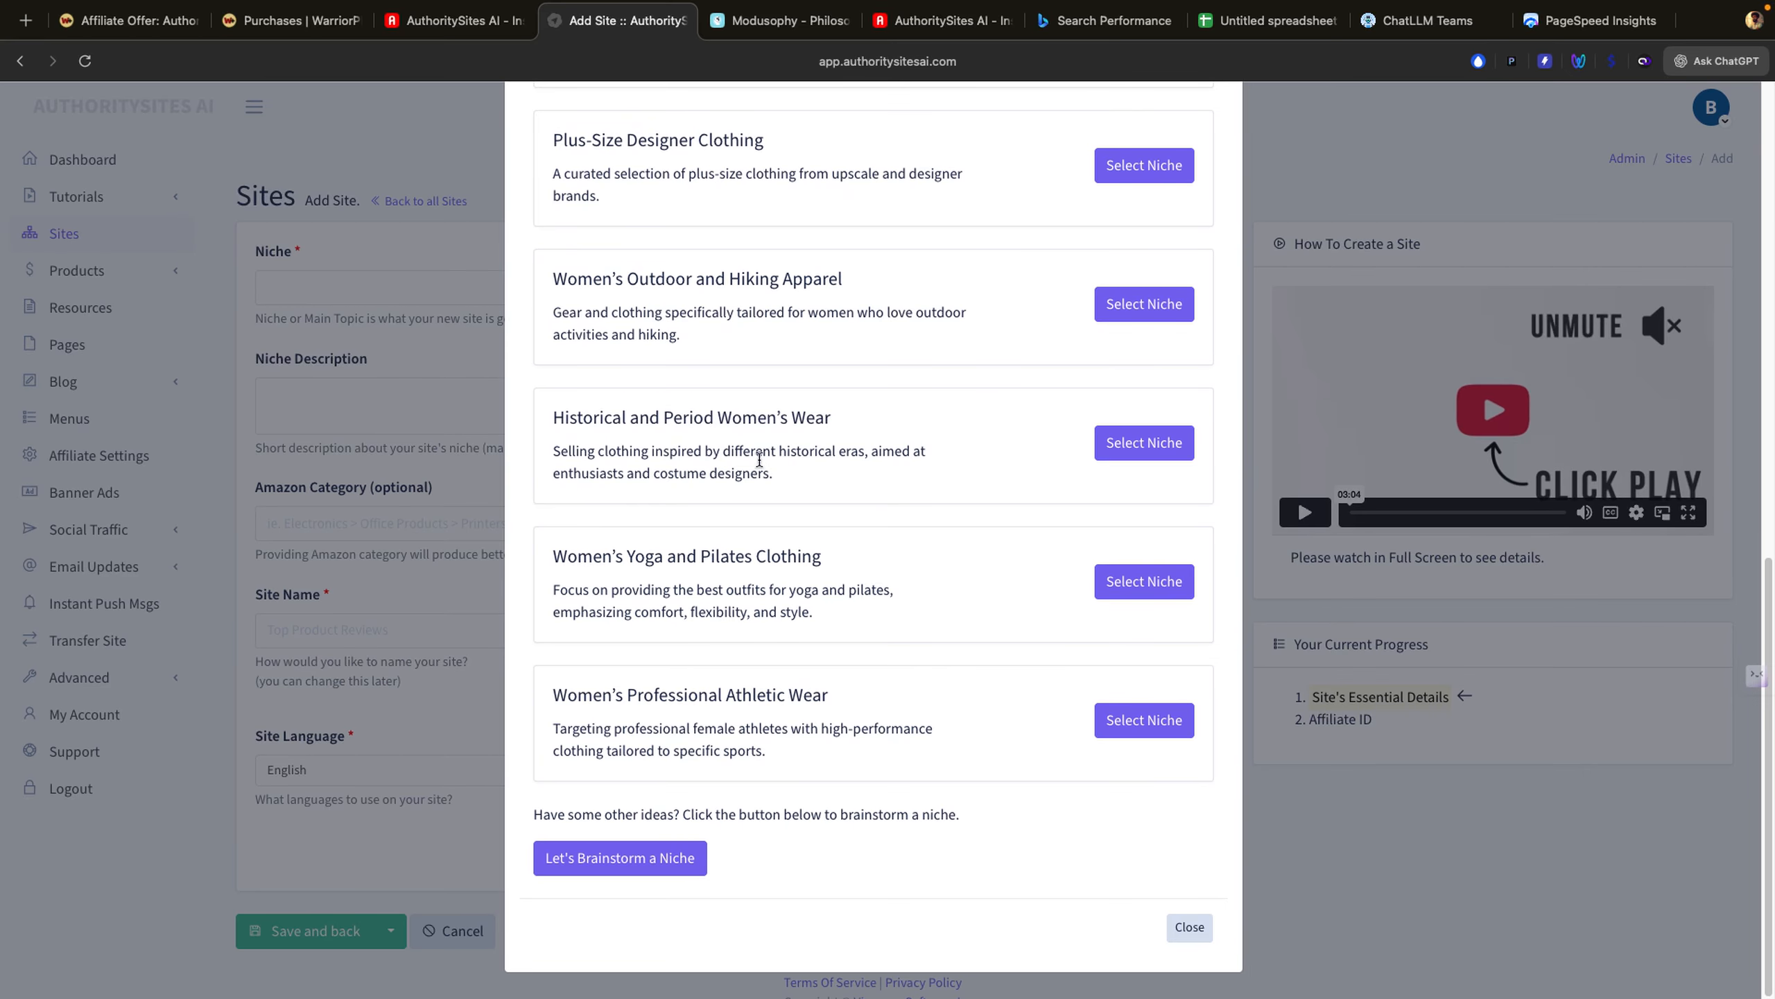
Step: Brainstorm niche ideas using the keyword "Digital Art Tablets", copied from the recommended niches in the ChatLLM conversation
{"action": "left_click", "coordinate": [608, 867]}
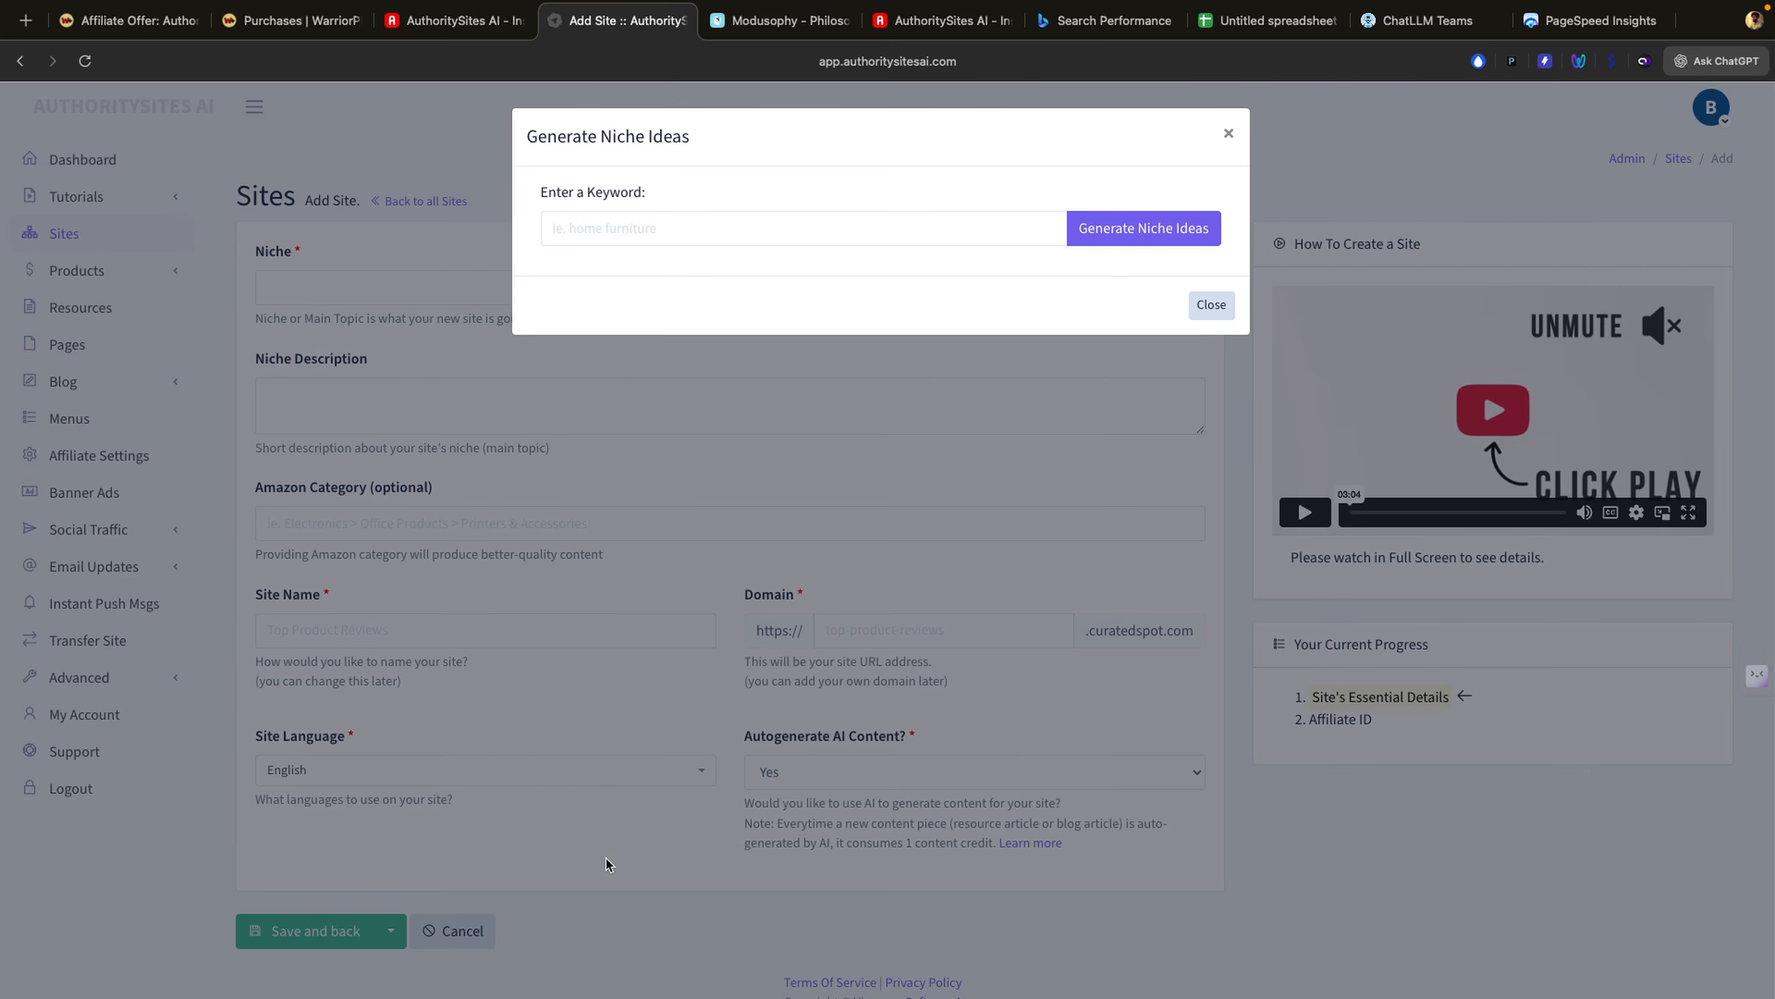
{"action": "left_click", "coordinate": [814, 240]}
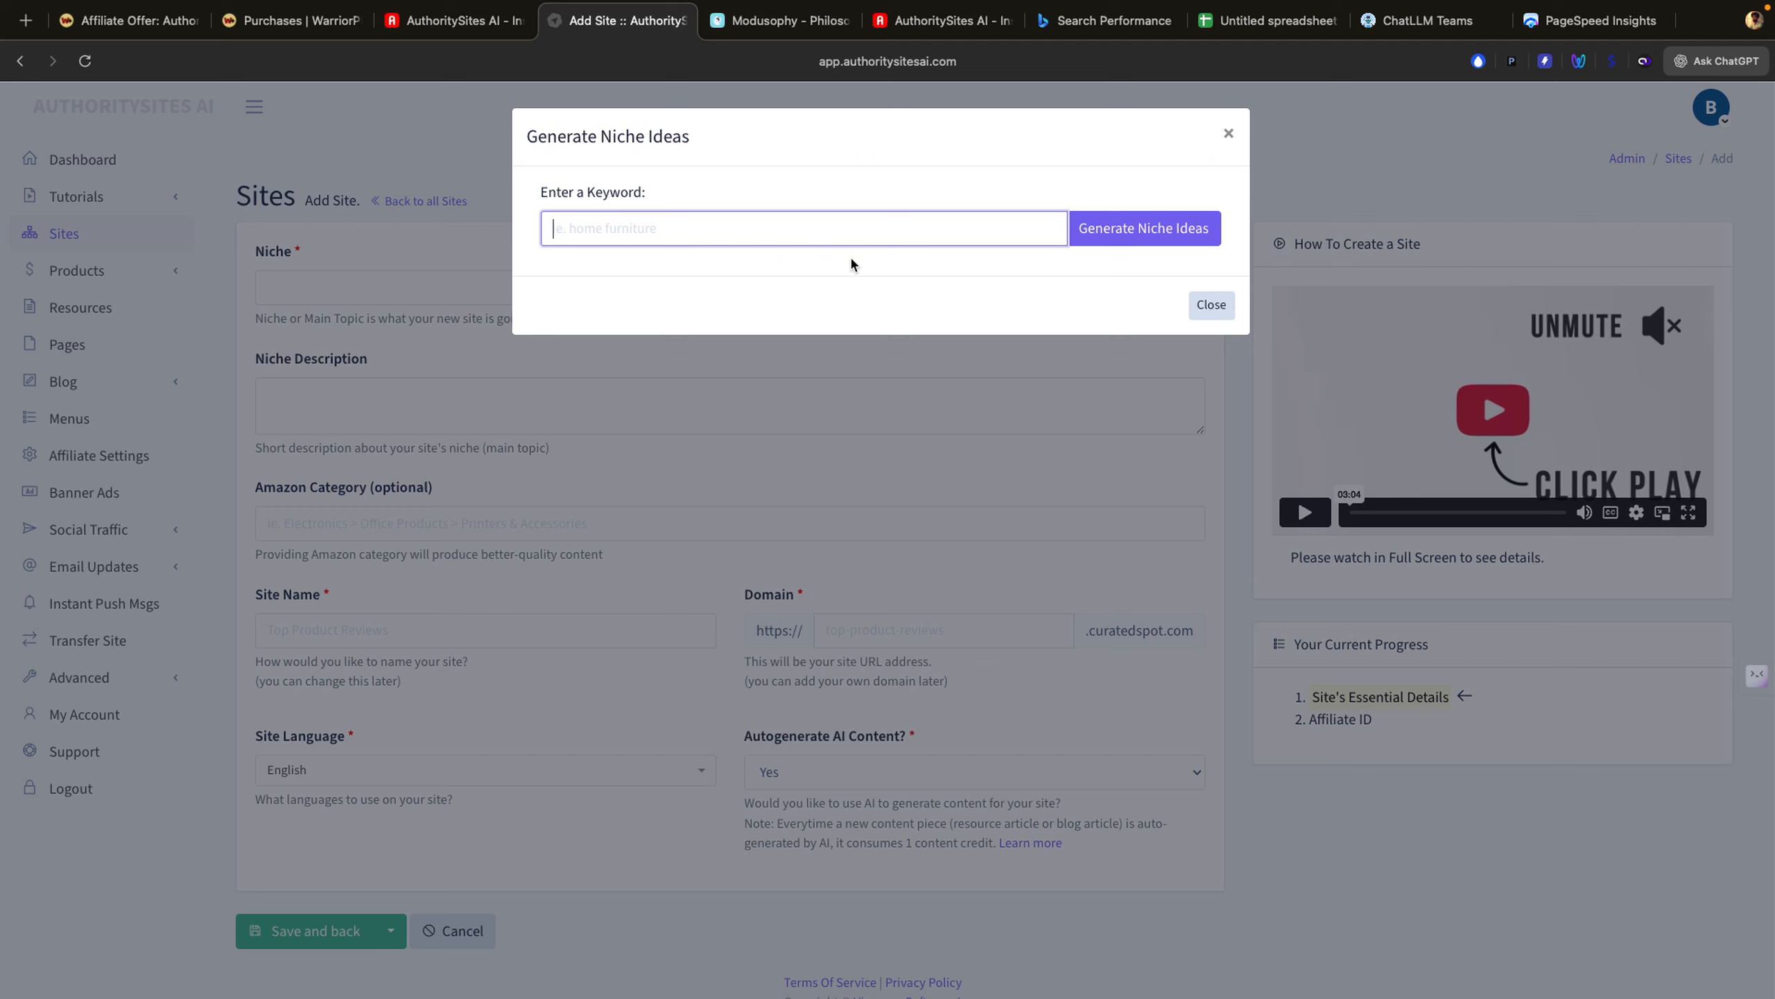
{"action": "left_click", "coordinate": [1409, 28]}
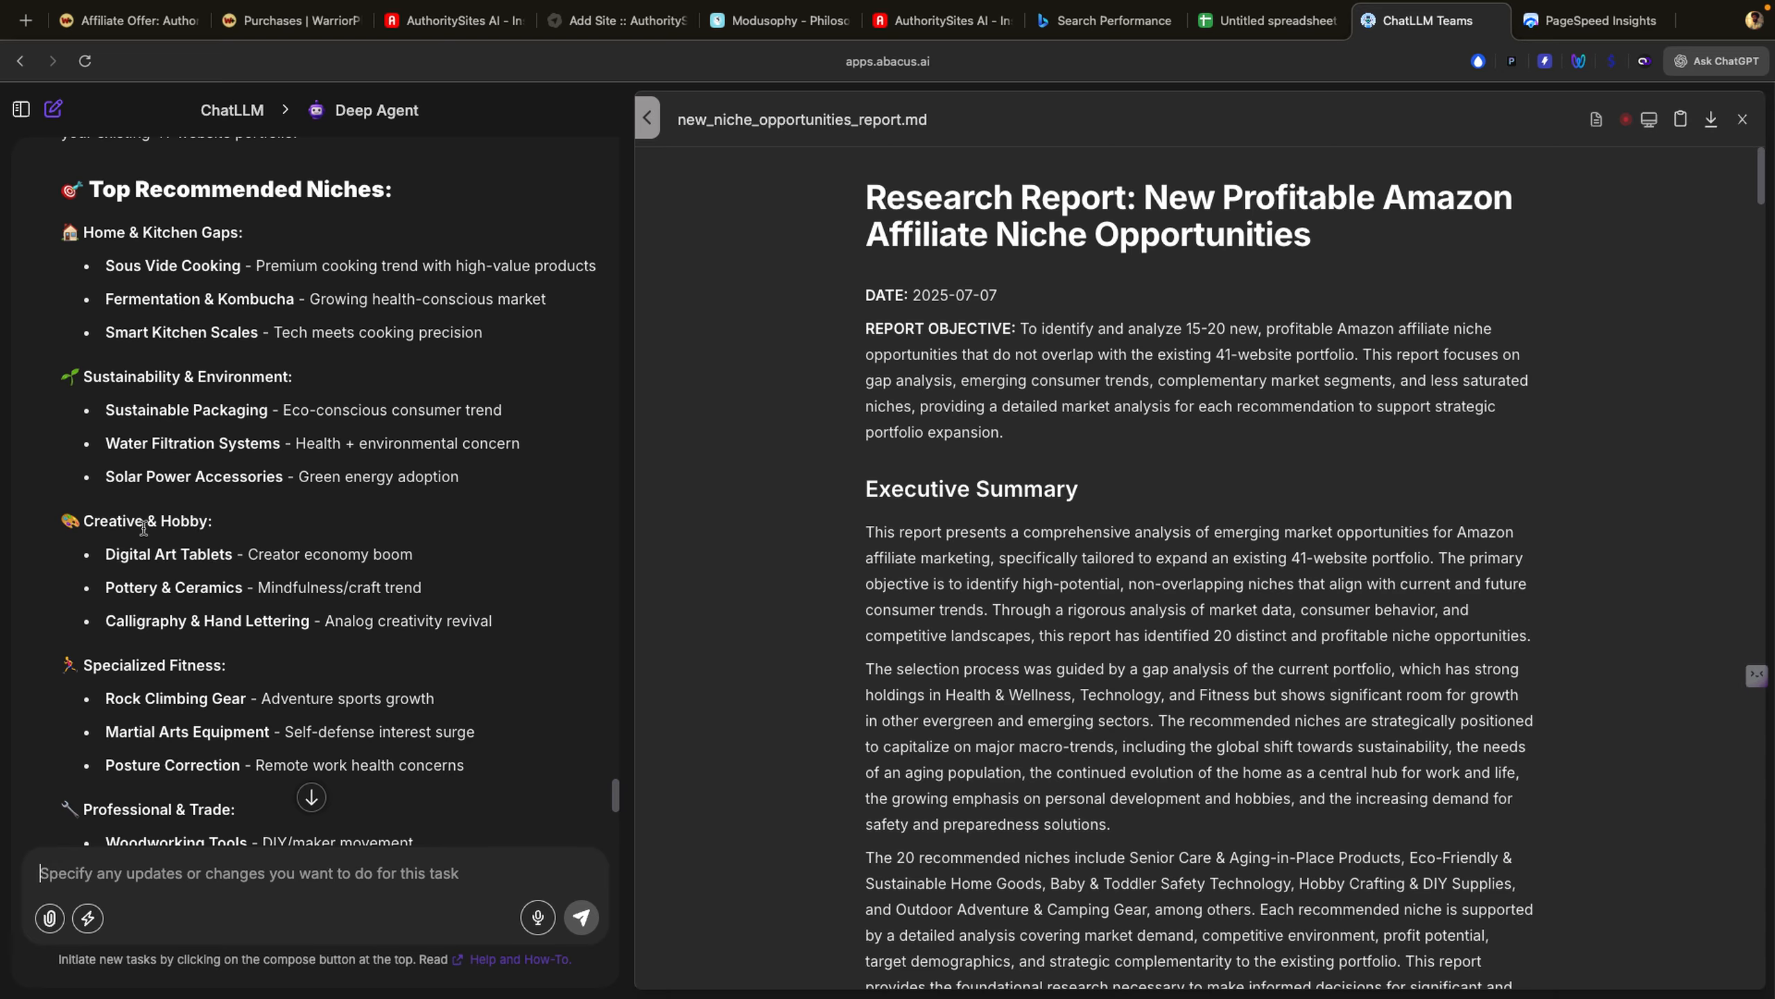
{"action": "left_click_drag", "start_coordinate": [106, 555], "coordinate": [230, 547]}
{"action": "key", "text": "ctrl+c"}
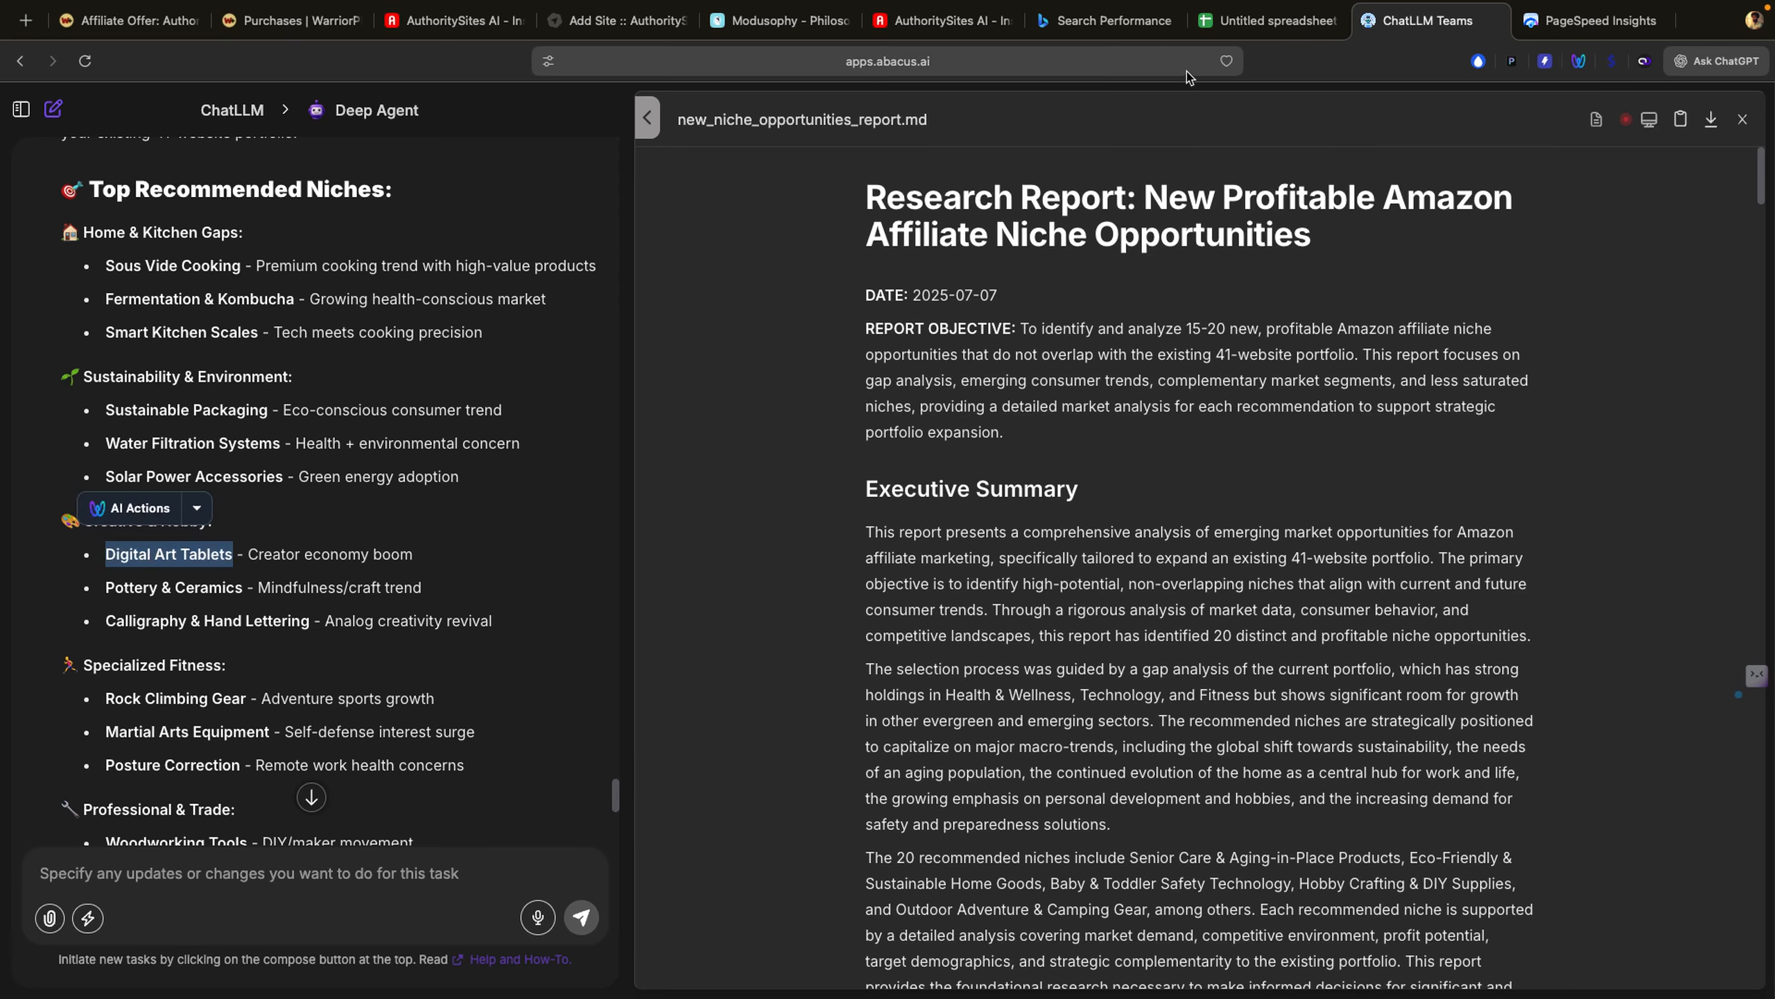
{"action": "left_click", "coordinate": [622, 20]}
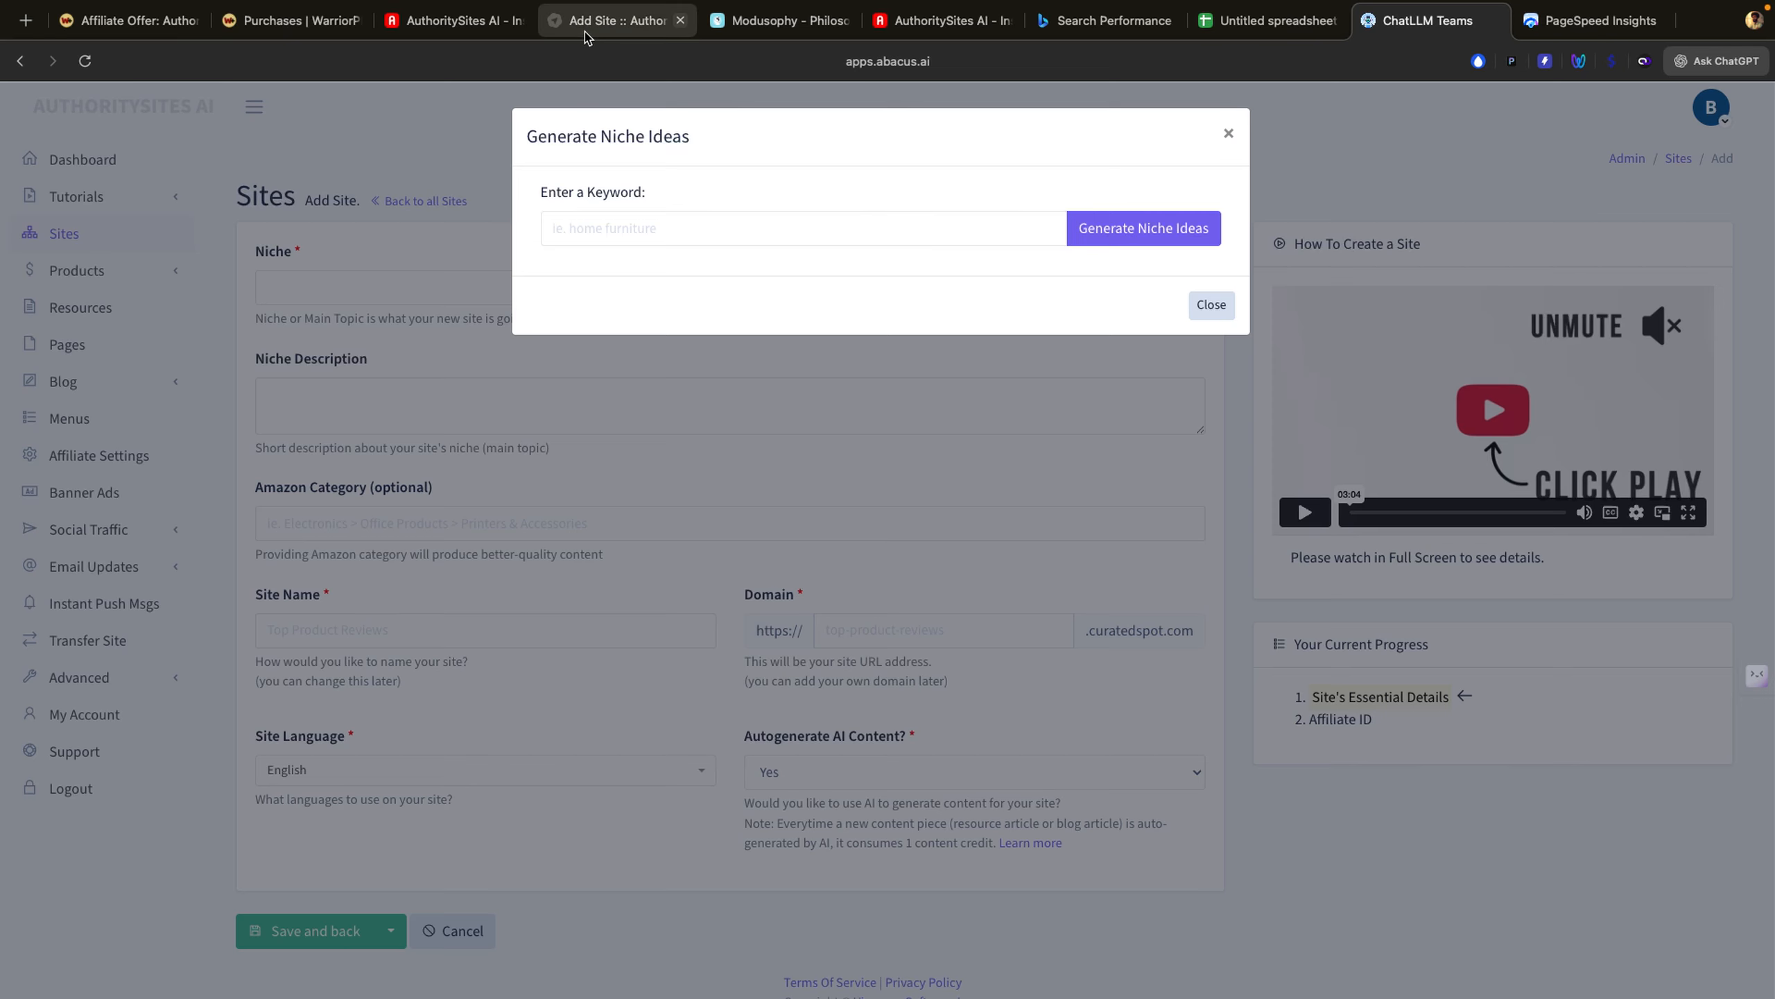
{"action": "key", "text": "ctrl+v"}
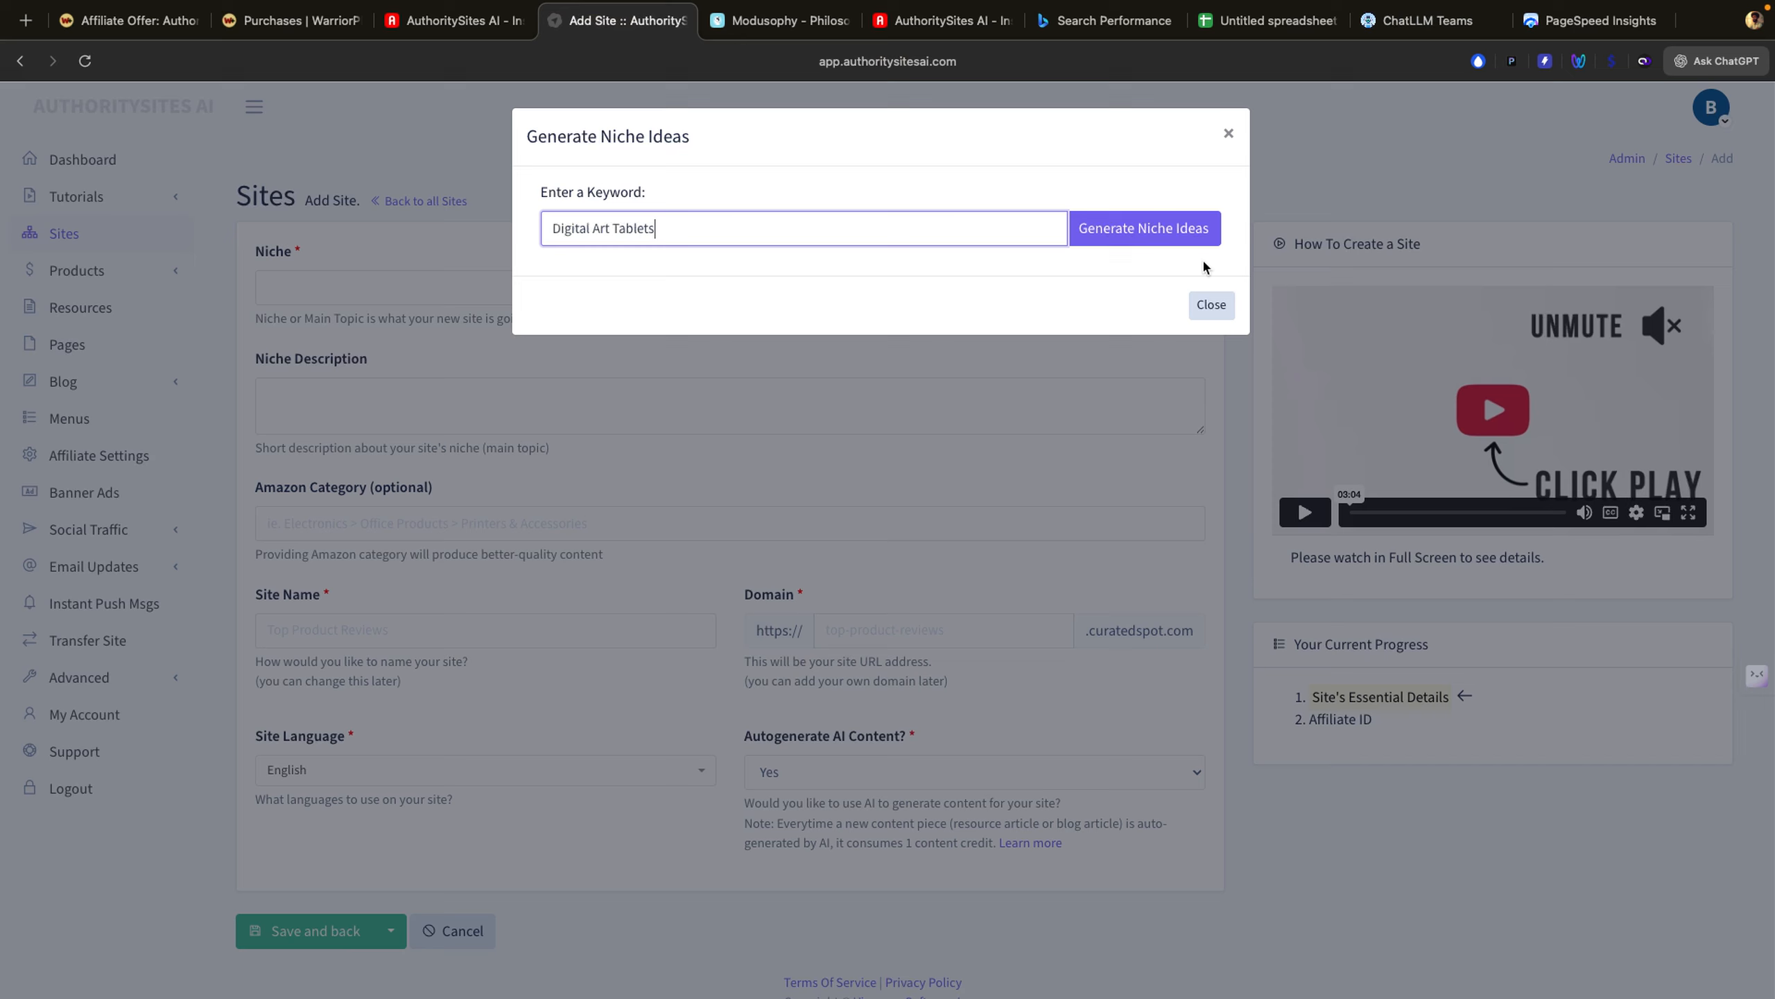
{"action": "left_click", "coordinate": [1125, 241]}
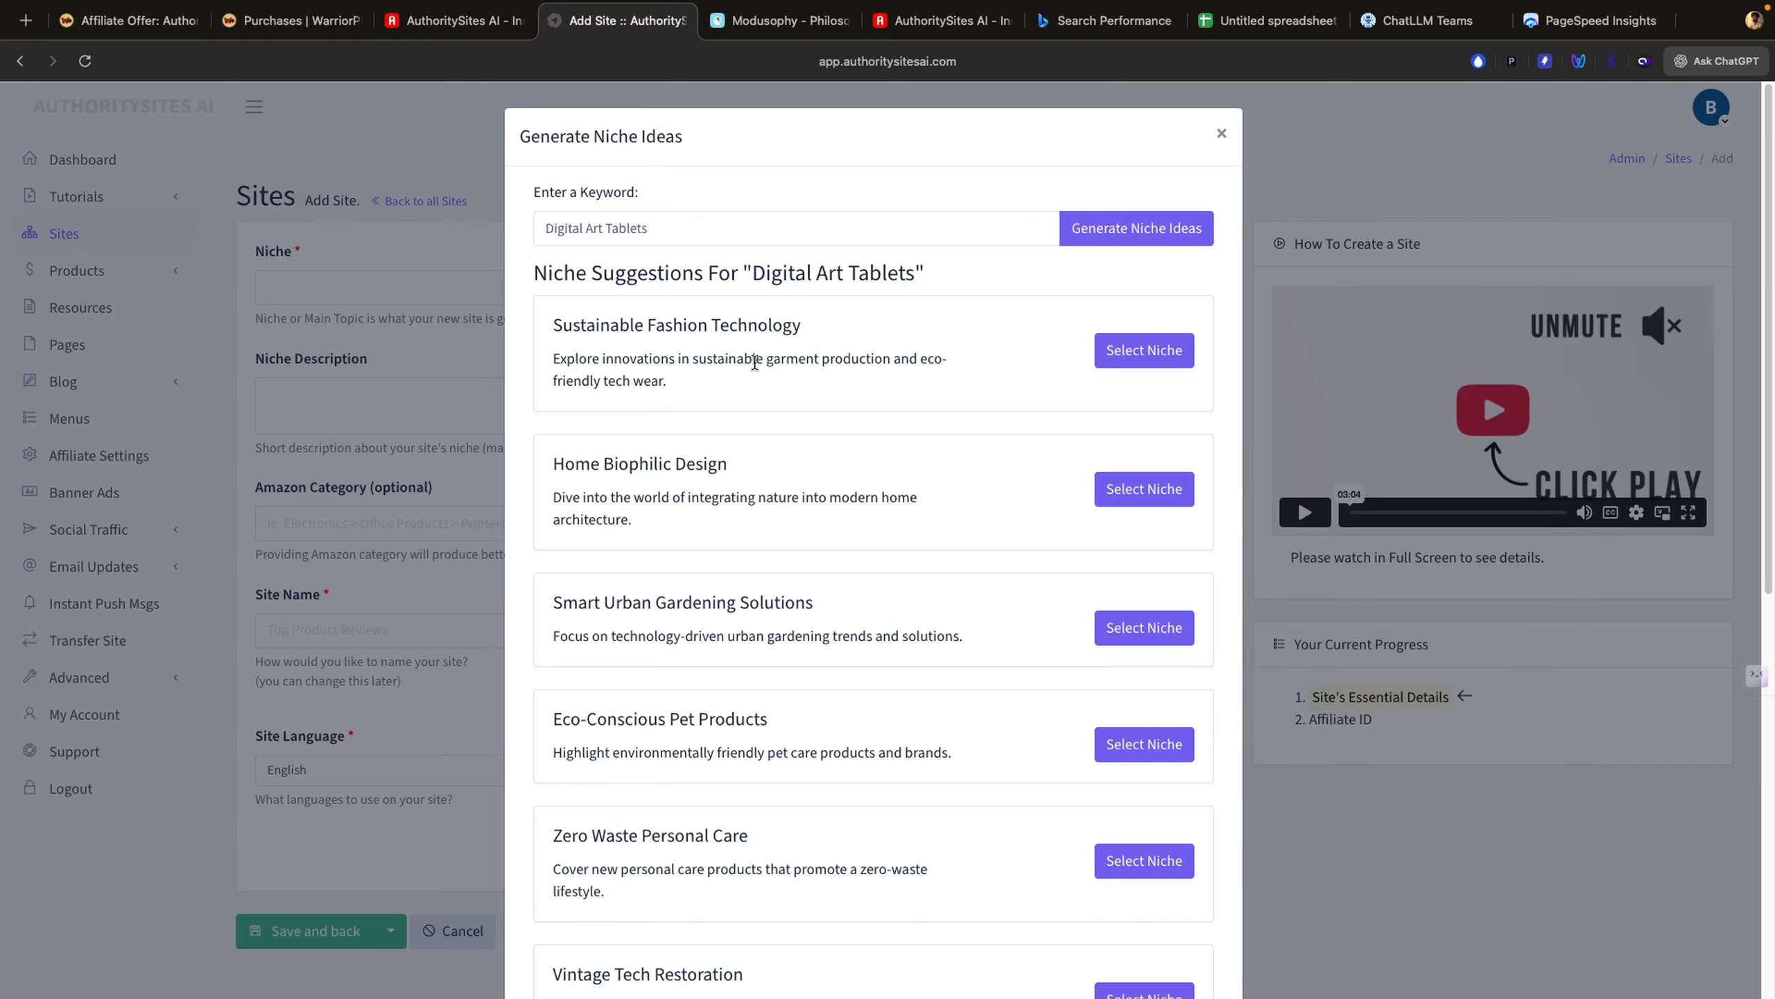
Step: Read through the generated niche ideas and close them without selecting a niche
{"action": "scroll", "coordinate": [761, 364], "scroll_direction": "down", "scroll_amount": 3}
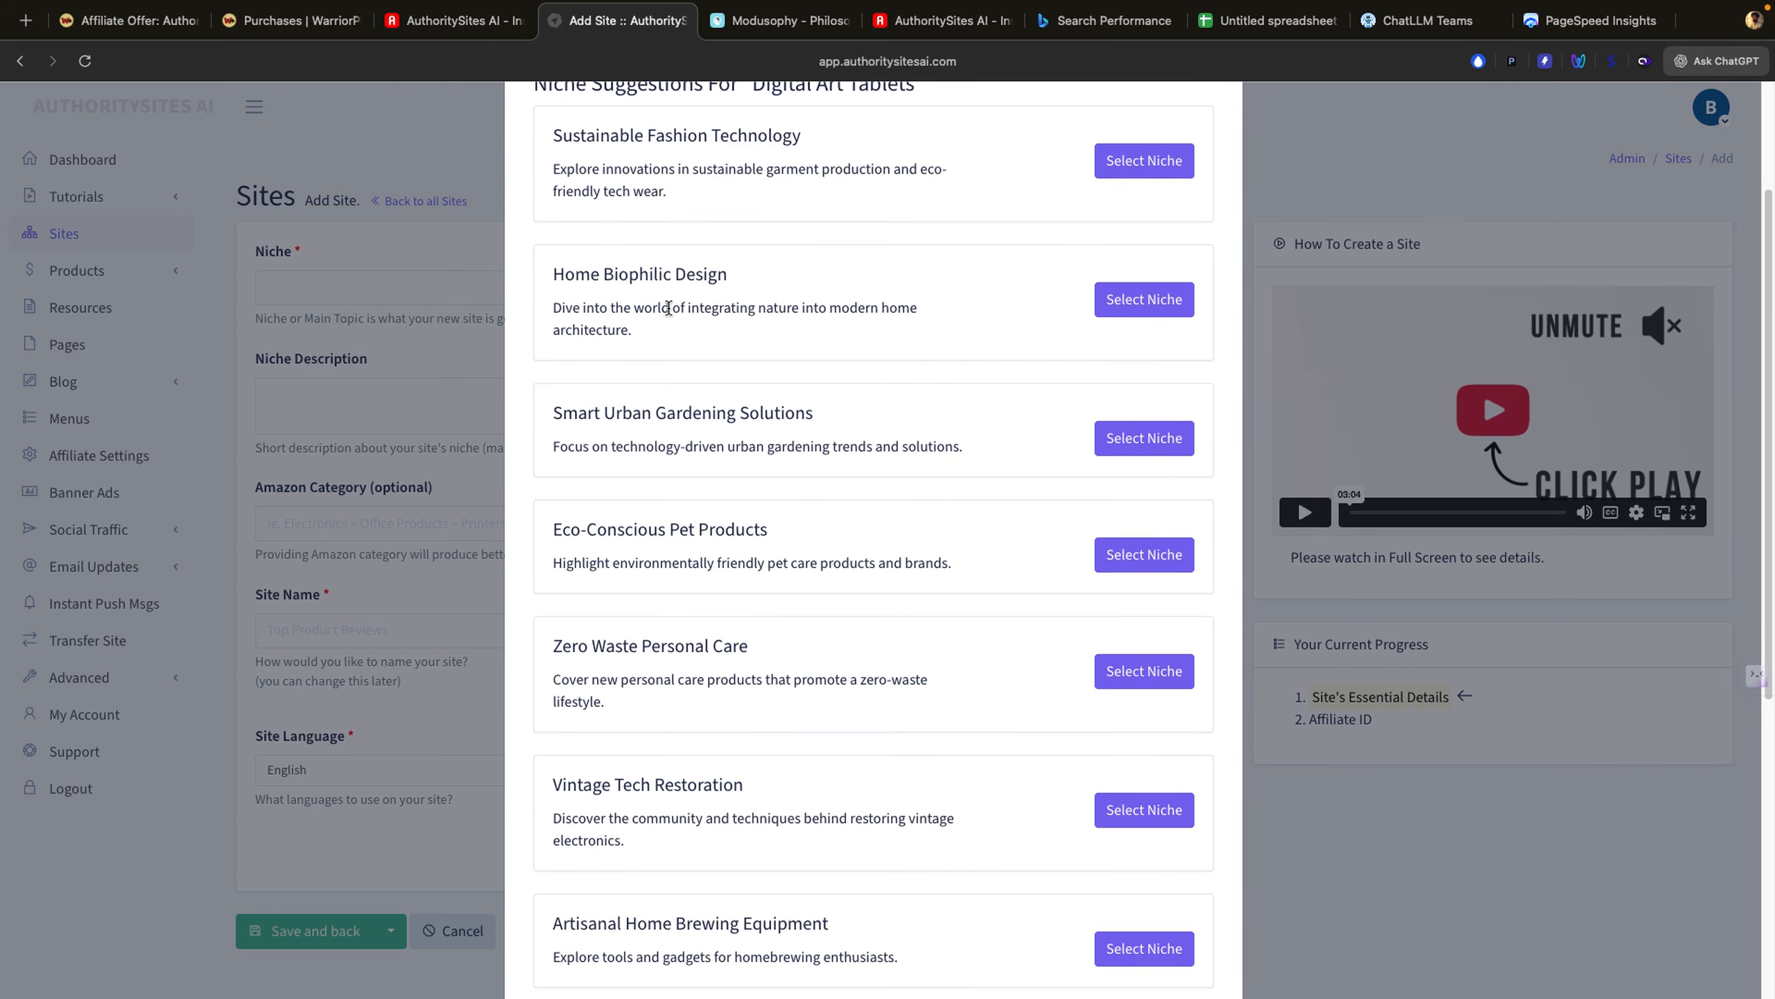
{"action": "scroll", "coordinate": [657, 303], "scroll_direction": "down", "scroll_amount": 3}
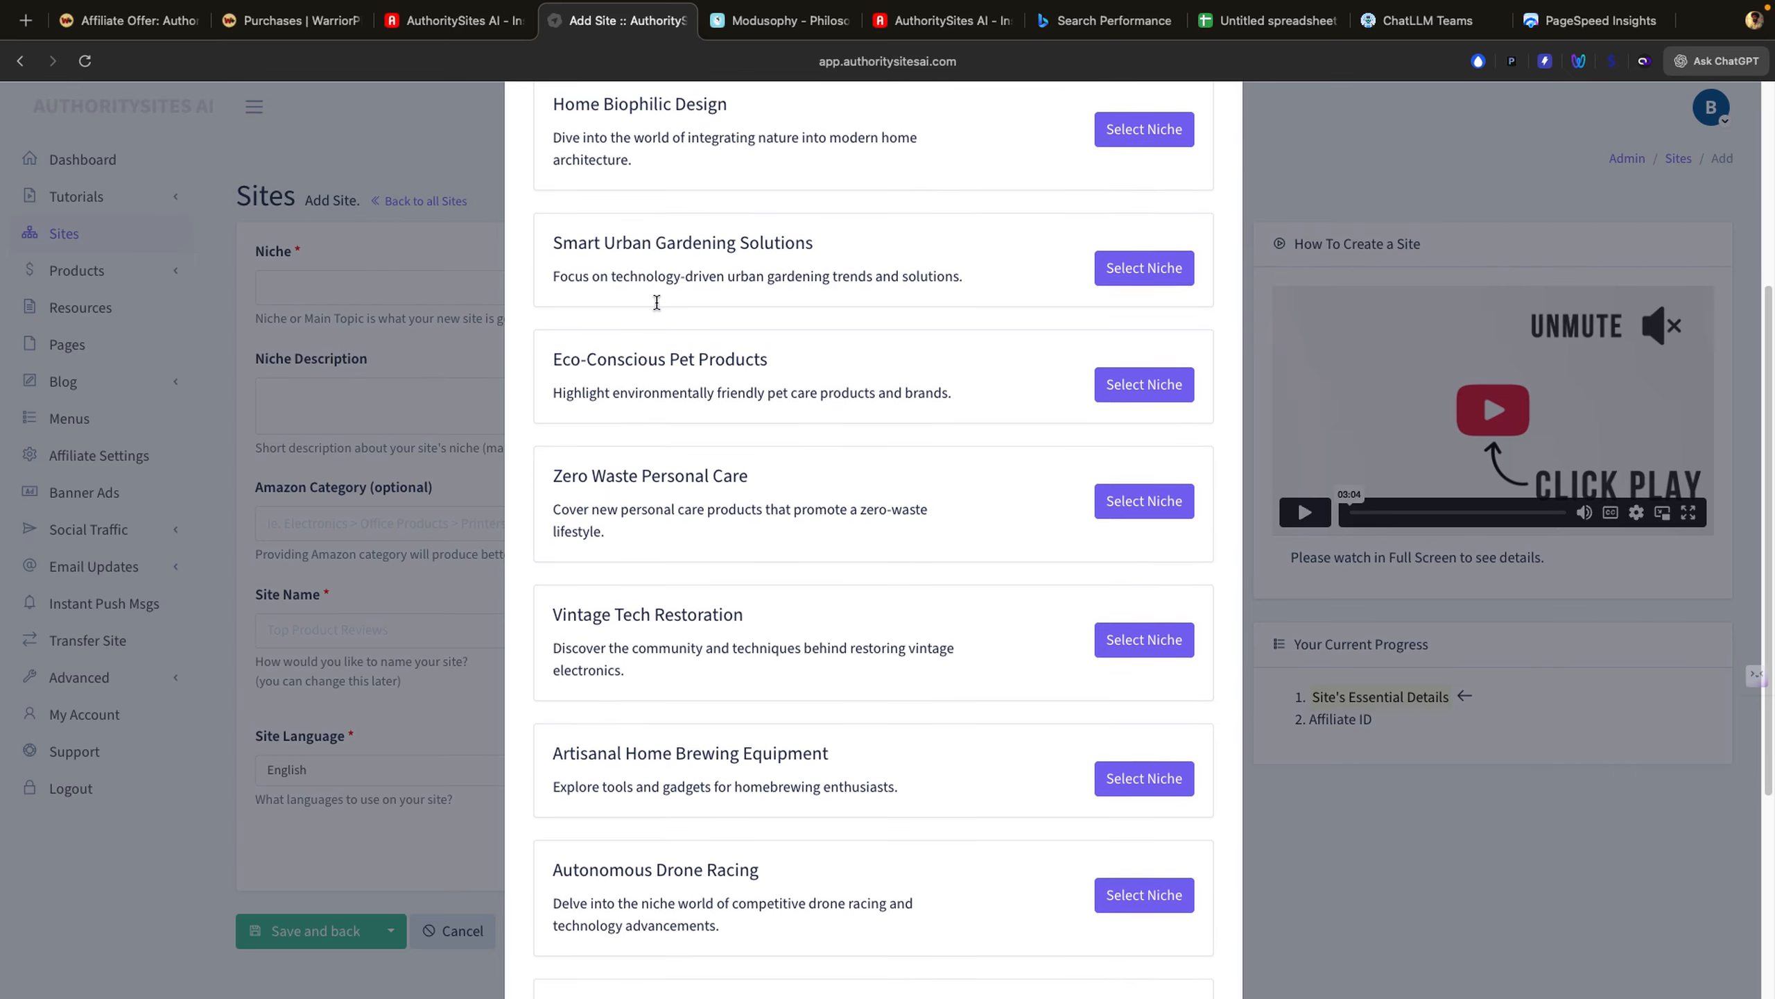
{"action": "scroll", "coordinate": [657, 311], "scroll_direction": "down", "scroll_amount": 3}
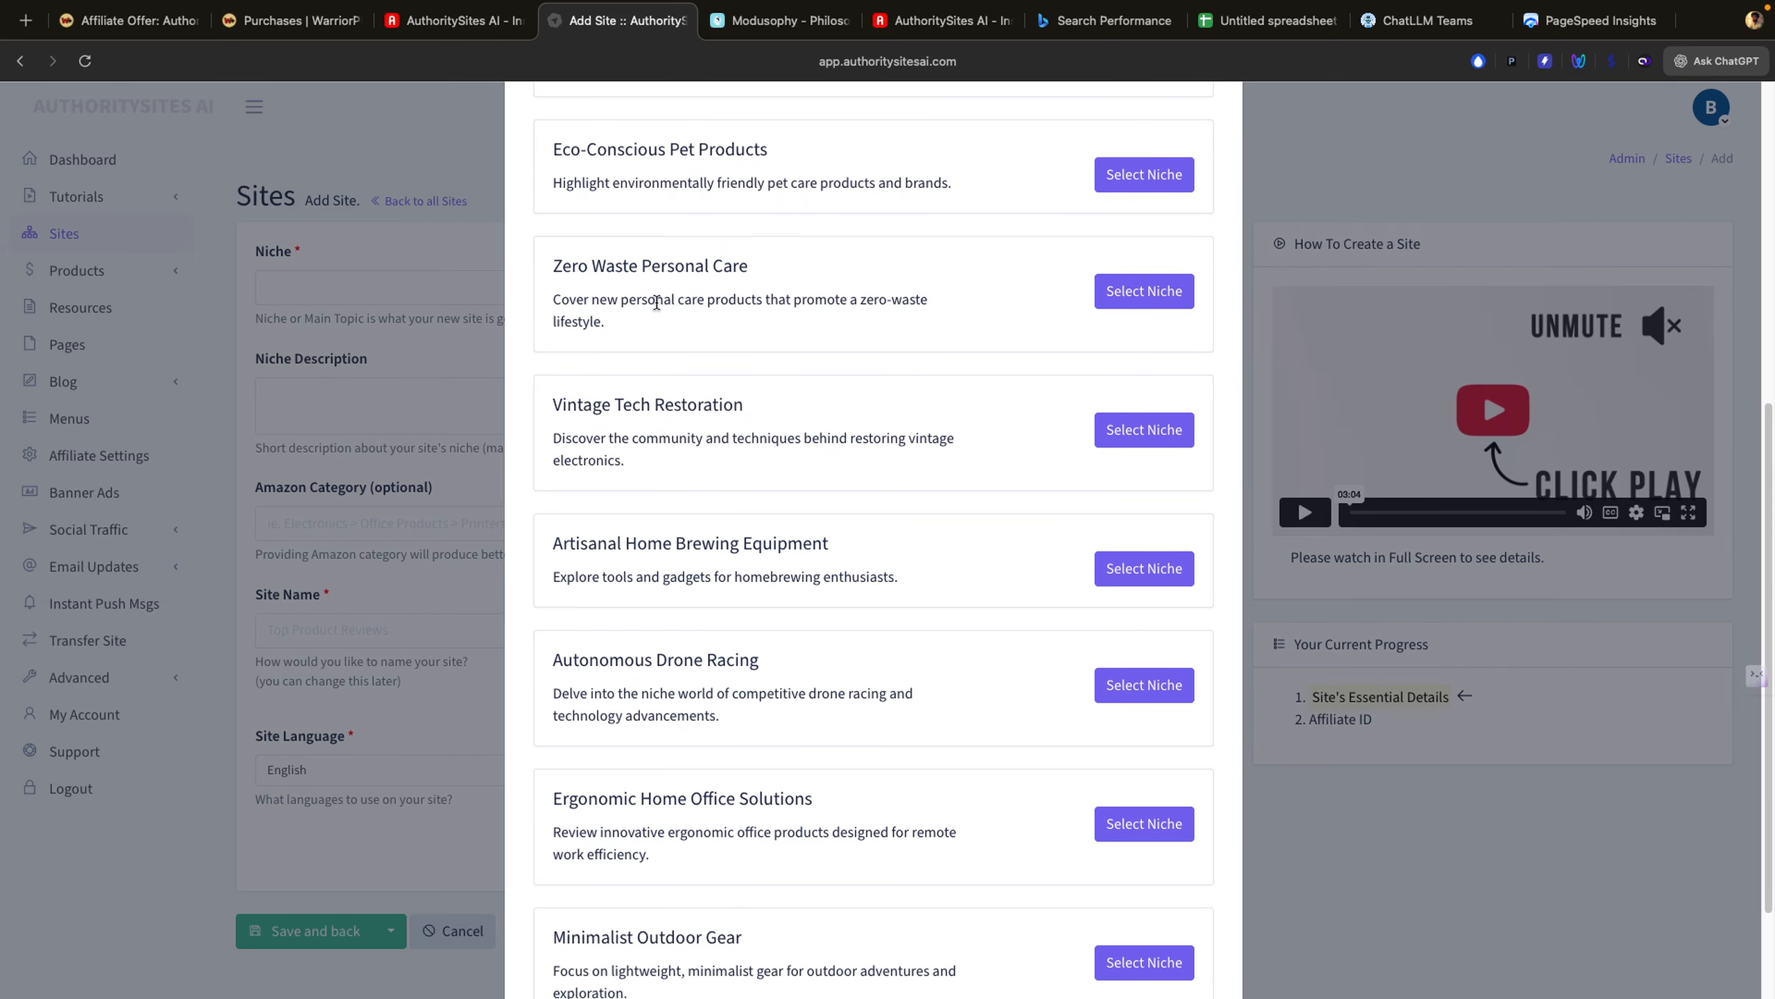
{"action": "scroll", "coordinate": [656, 302], "scroll_direction": "down", "scroll_amount": 3}
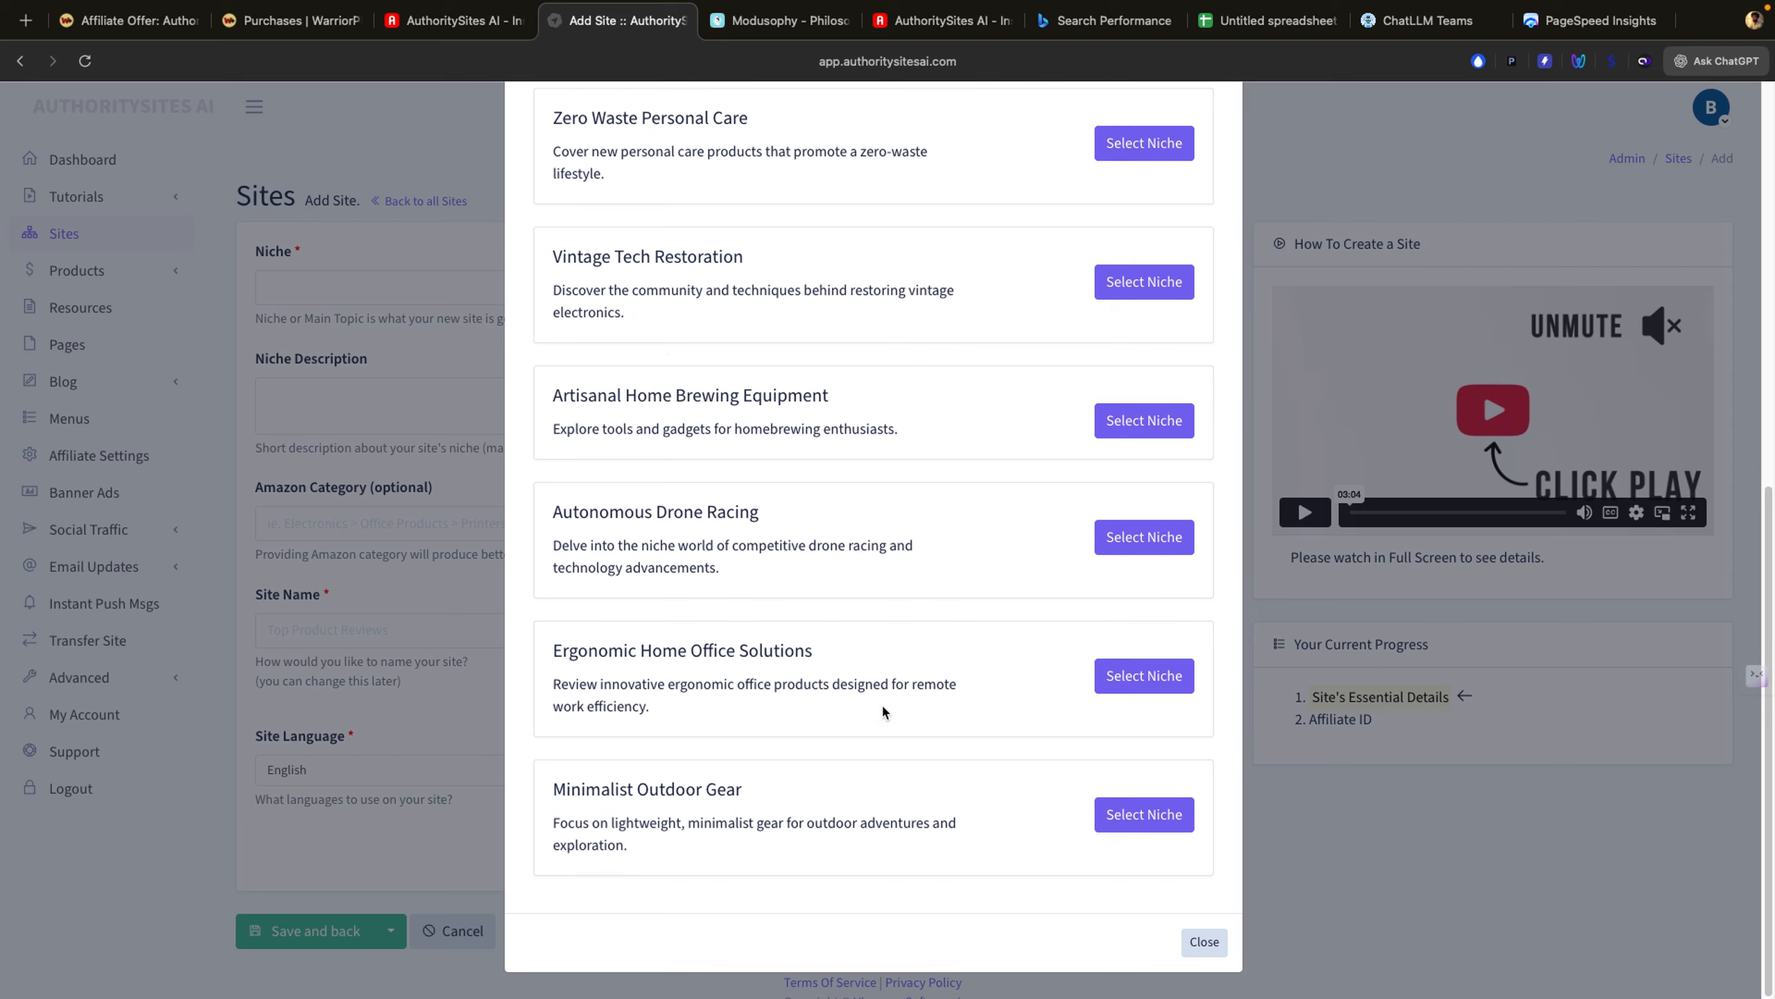
{"action": "left_click", "coordinate": [1206, 950]}
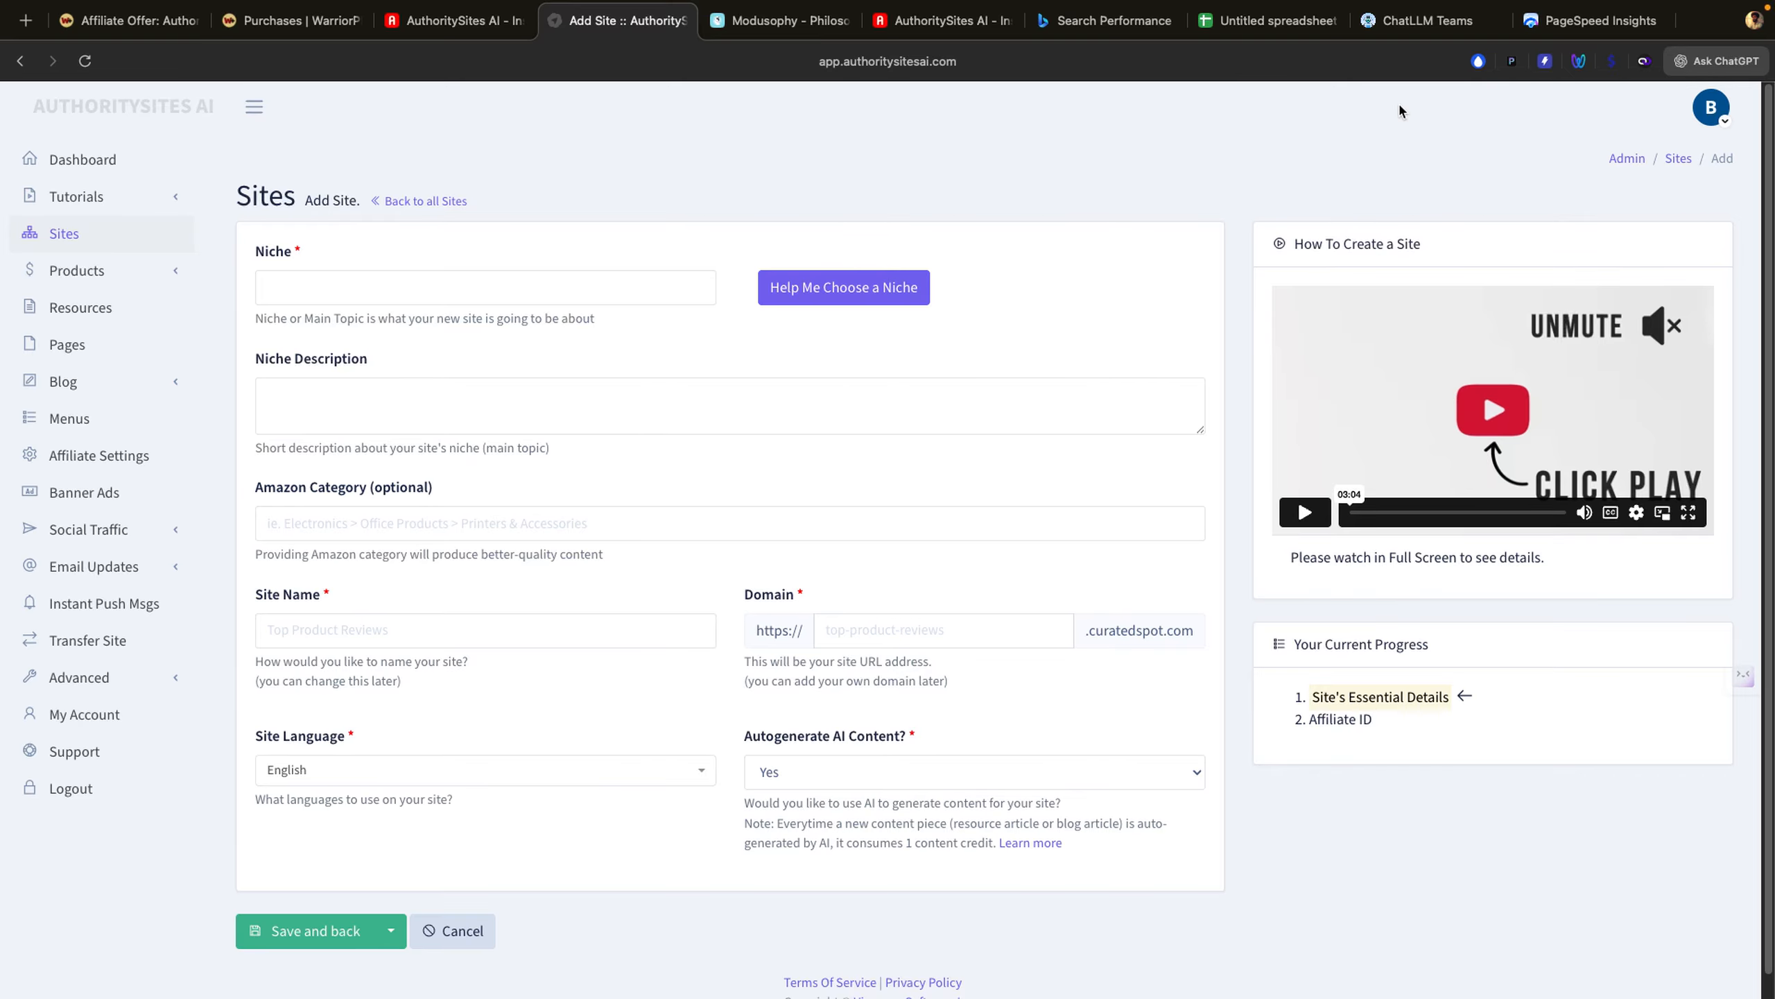
Step: Copy "Rock Climbing Gear" from the recommended niches in the ChatLLM conversation and enter it as the new site's niche
{"action": "left_click", "coordinate": [1405, 21]}
{"action": "left_click", "coordinate": [469, 486]}
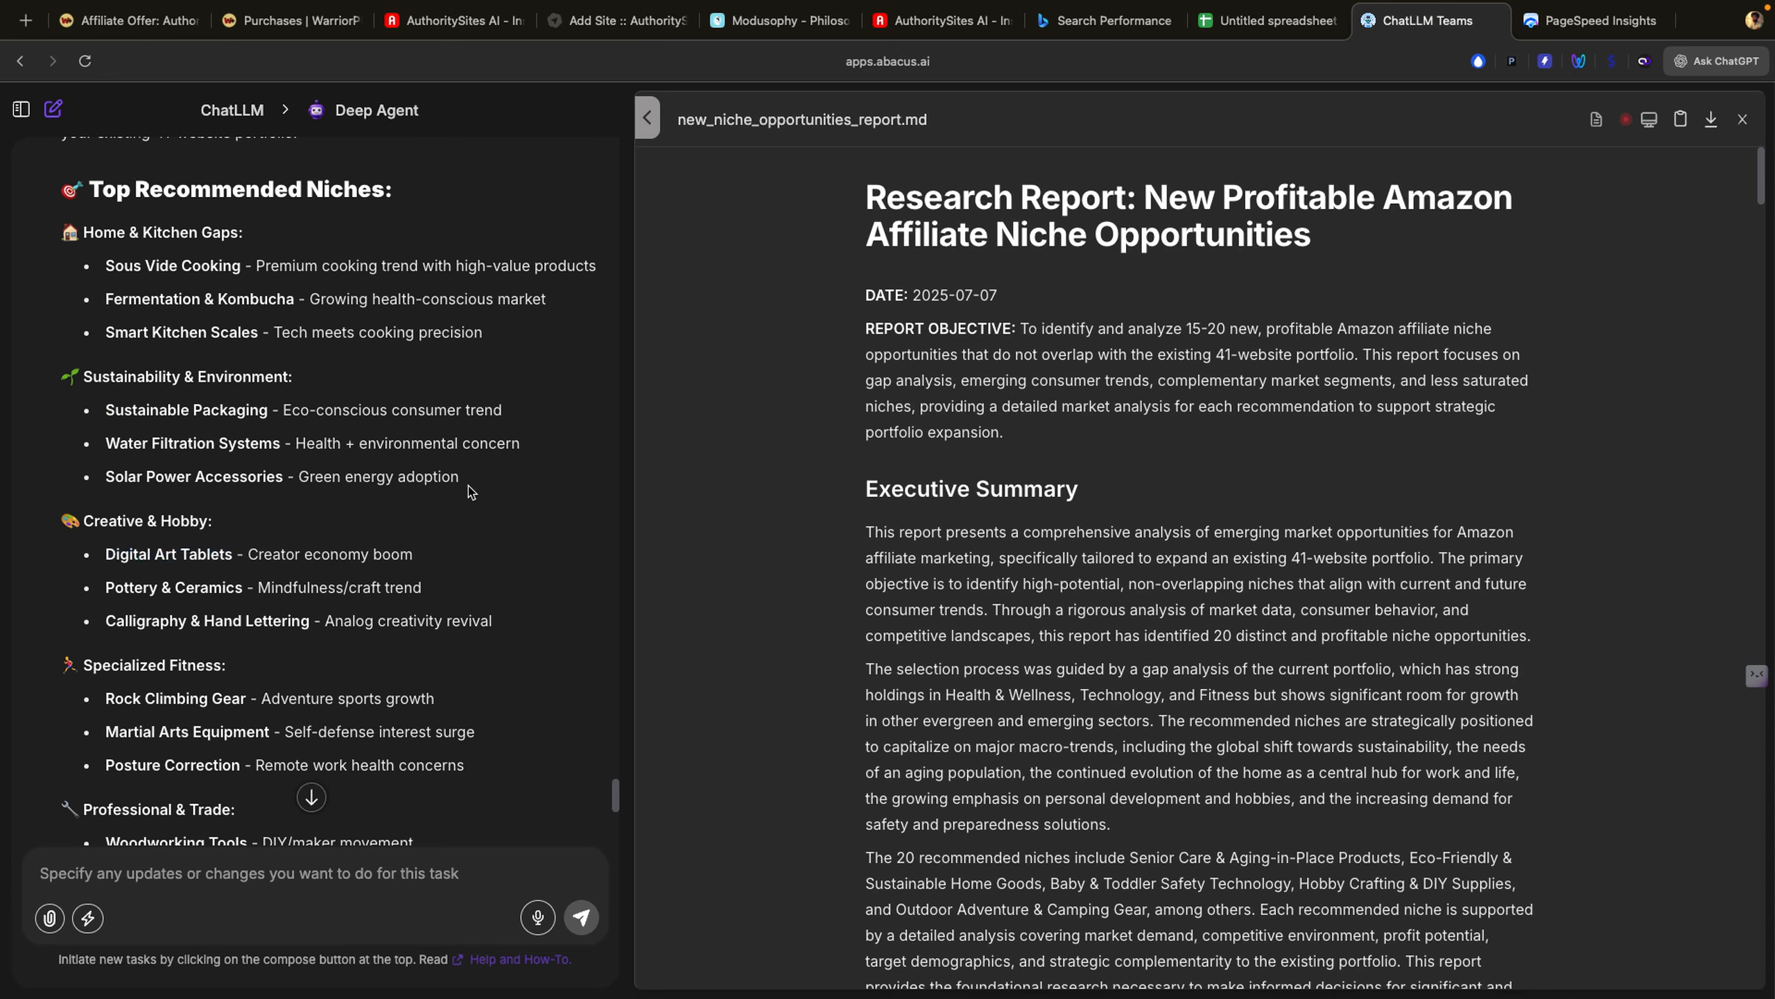
{"action": "scroll", "coordinate": [468, 489], "scroll_direction": "down", "scroll_amount": 1}
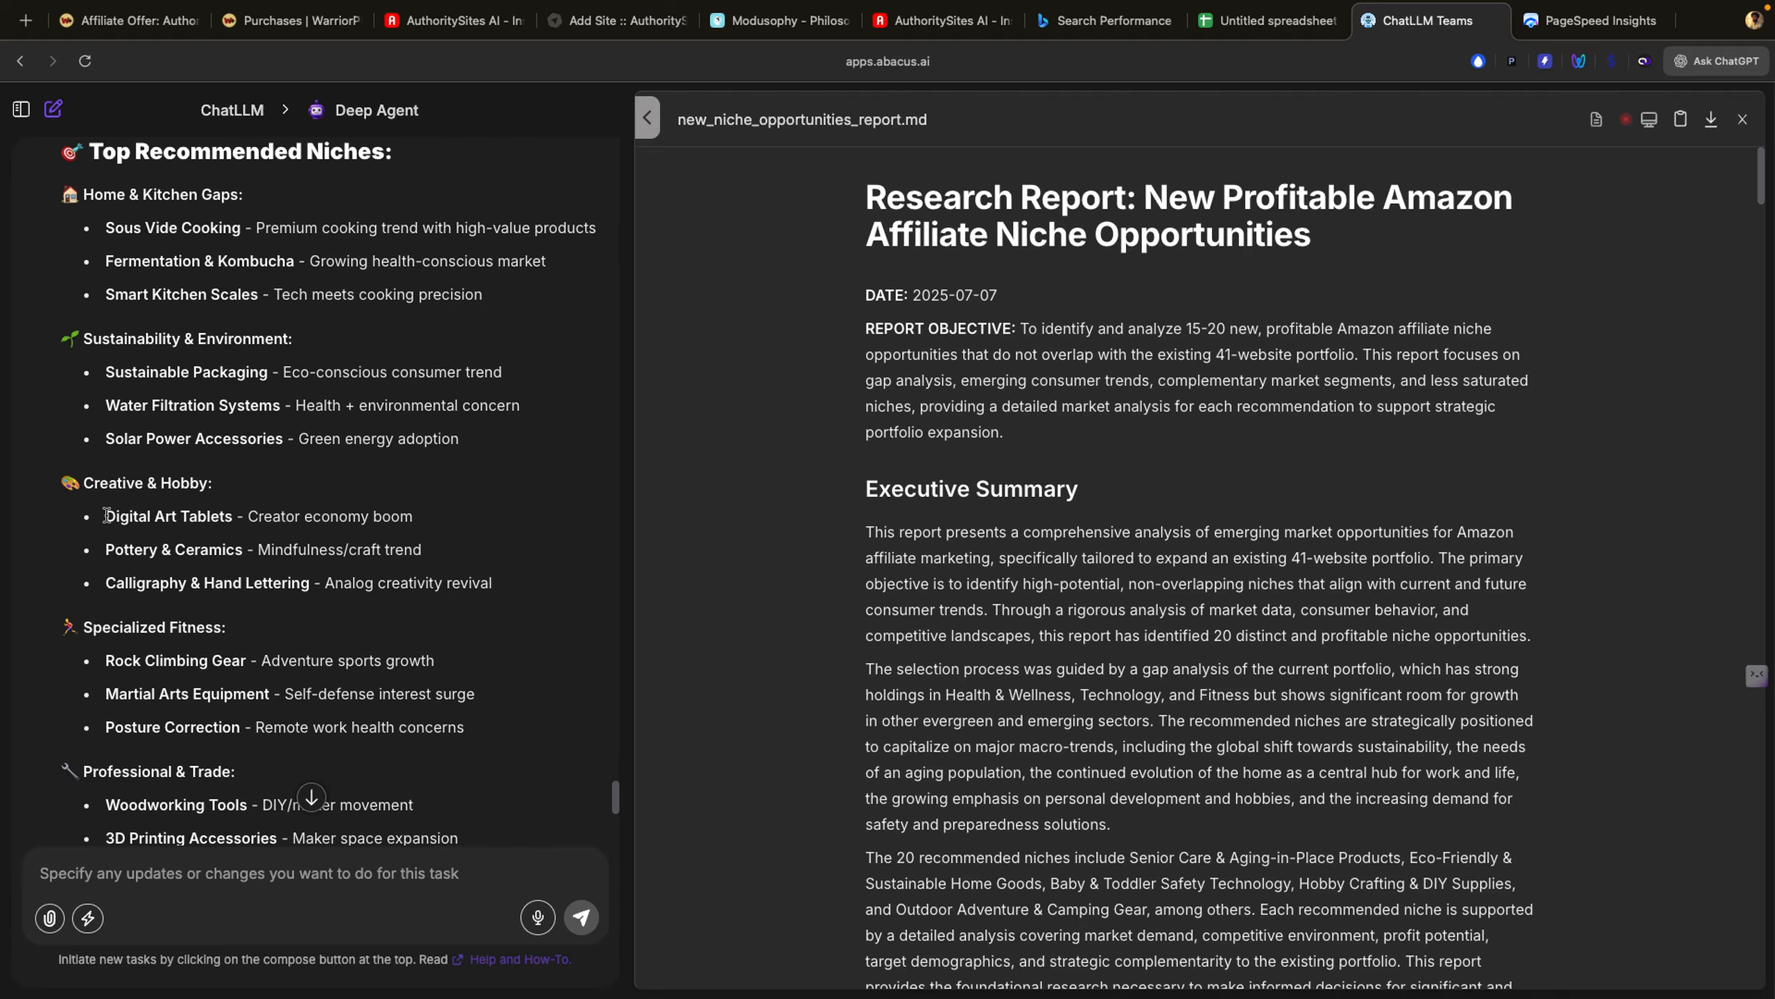
{"action": "scroll", "coordinate": [108, 515], "scroll_direction": "down", "scroll_amount": 3}
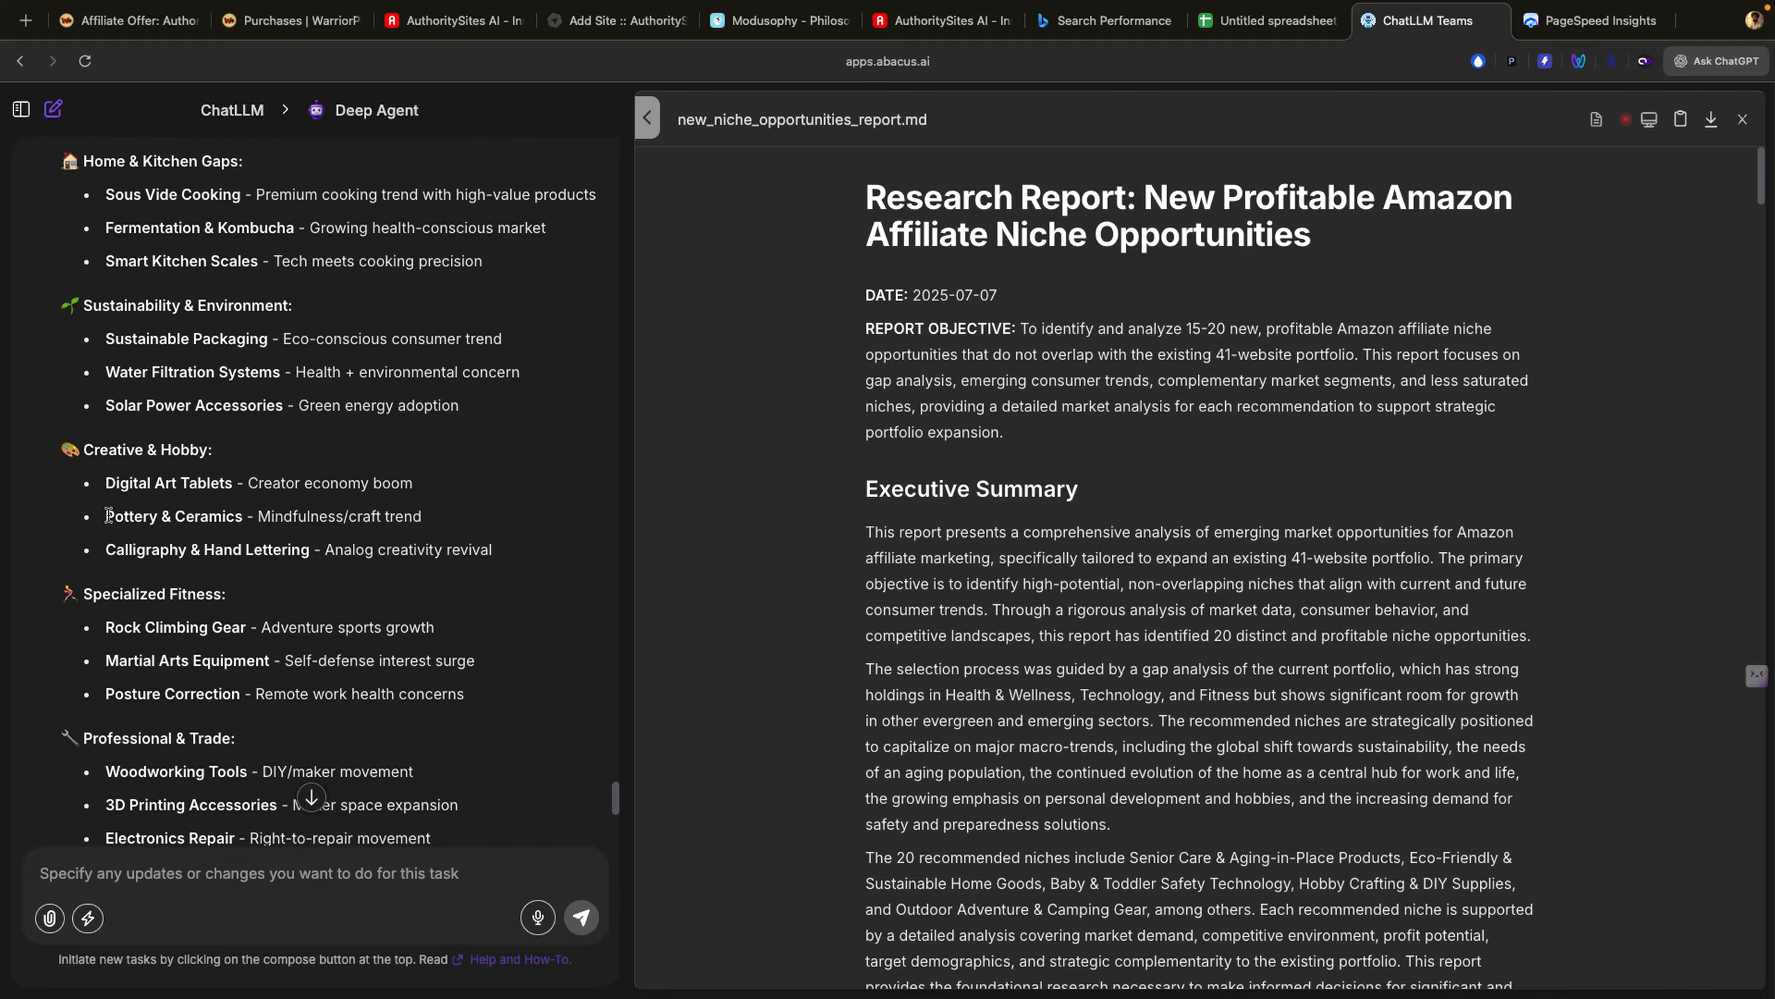
{"action": "left_click_drag", "start_coordinate": [107, 529], "coordinate": [248, 536]}
{"action": "key", "text": "ctrl+c"}
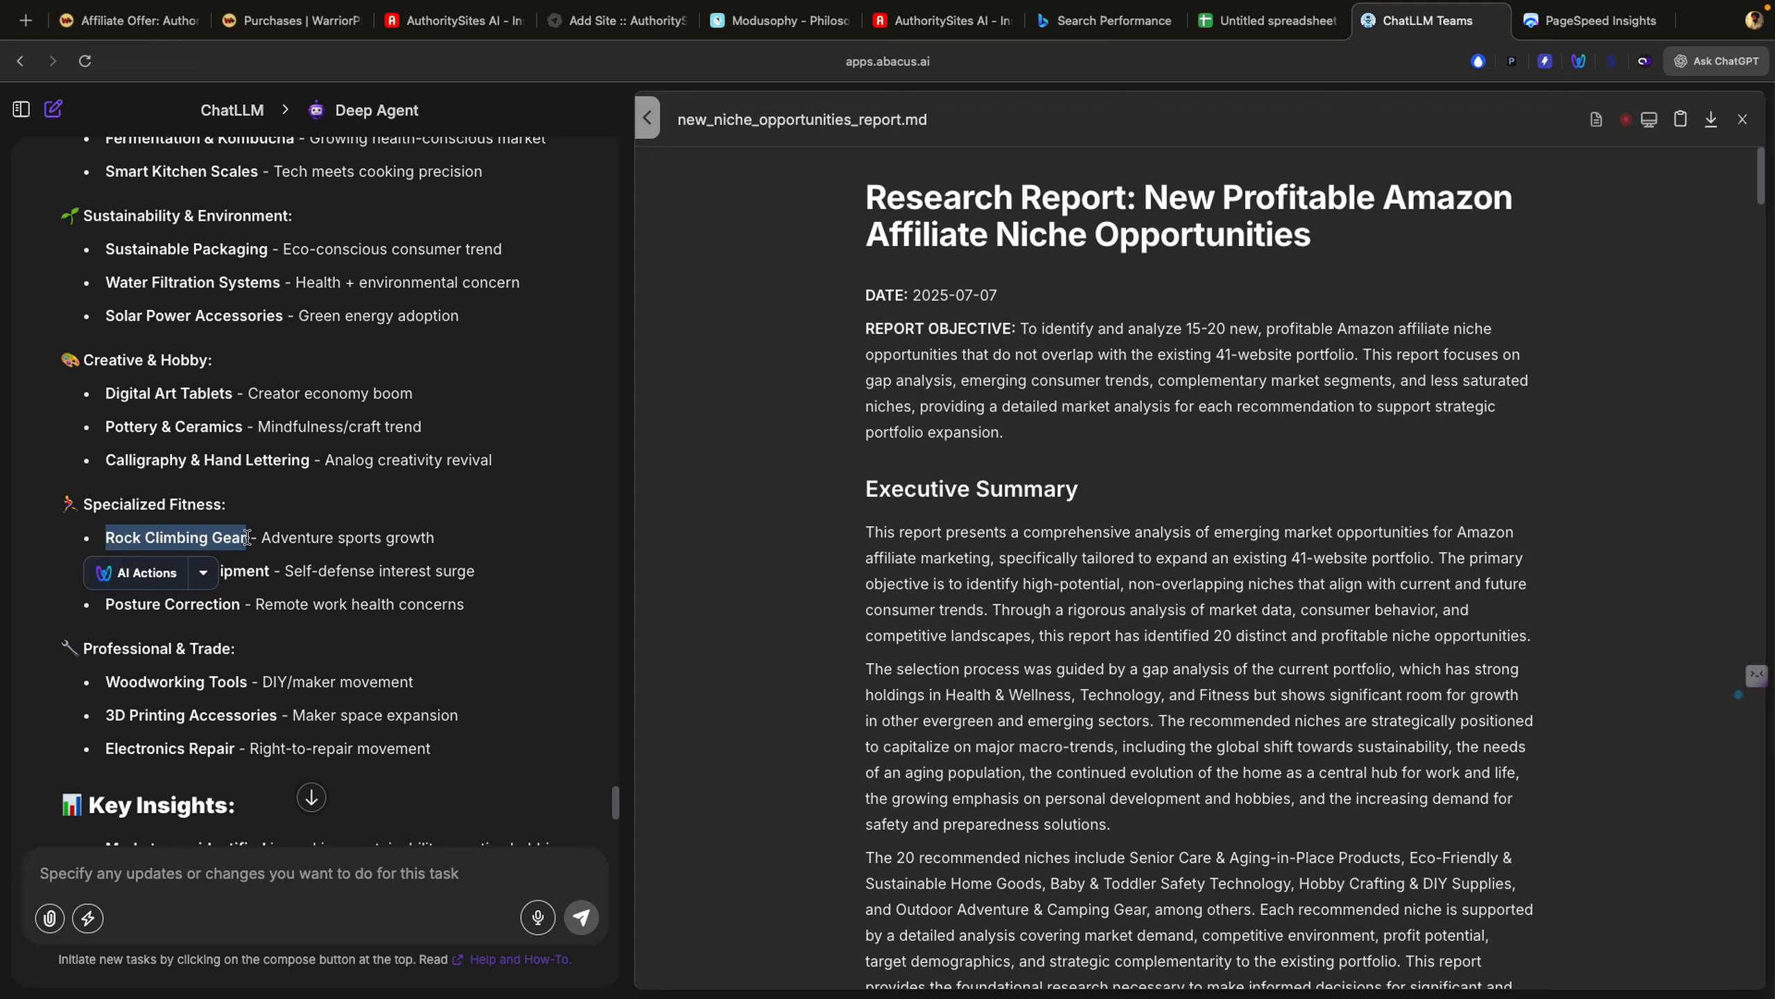
{"action": "left_click", "coordinate": [929, 33]}
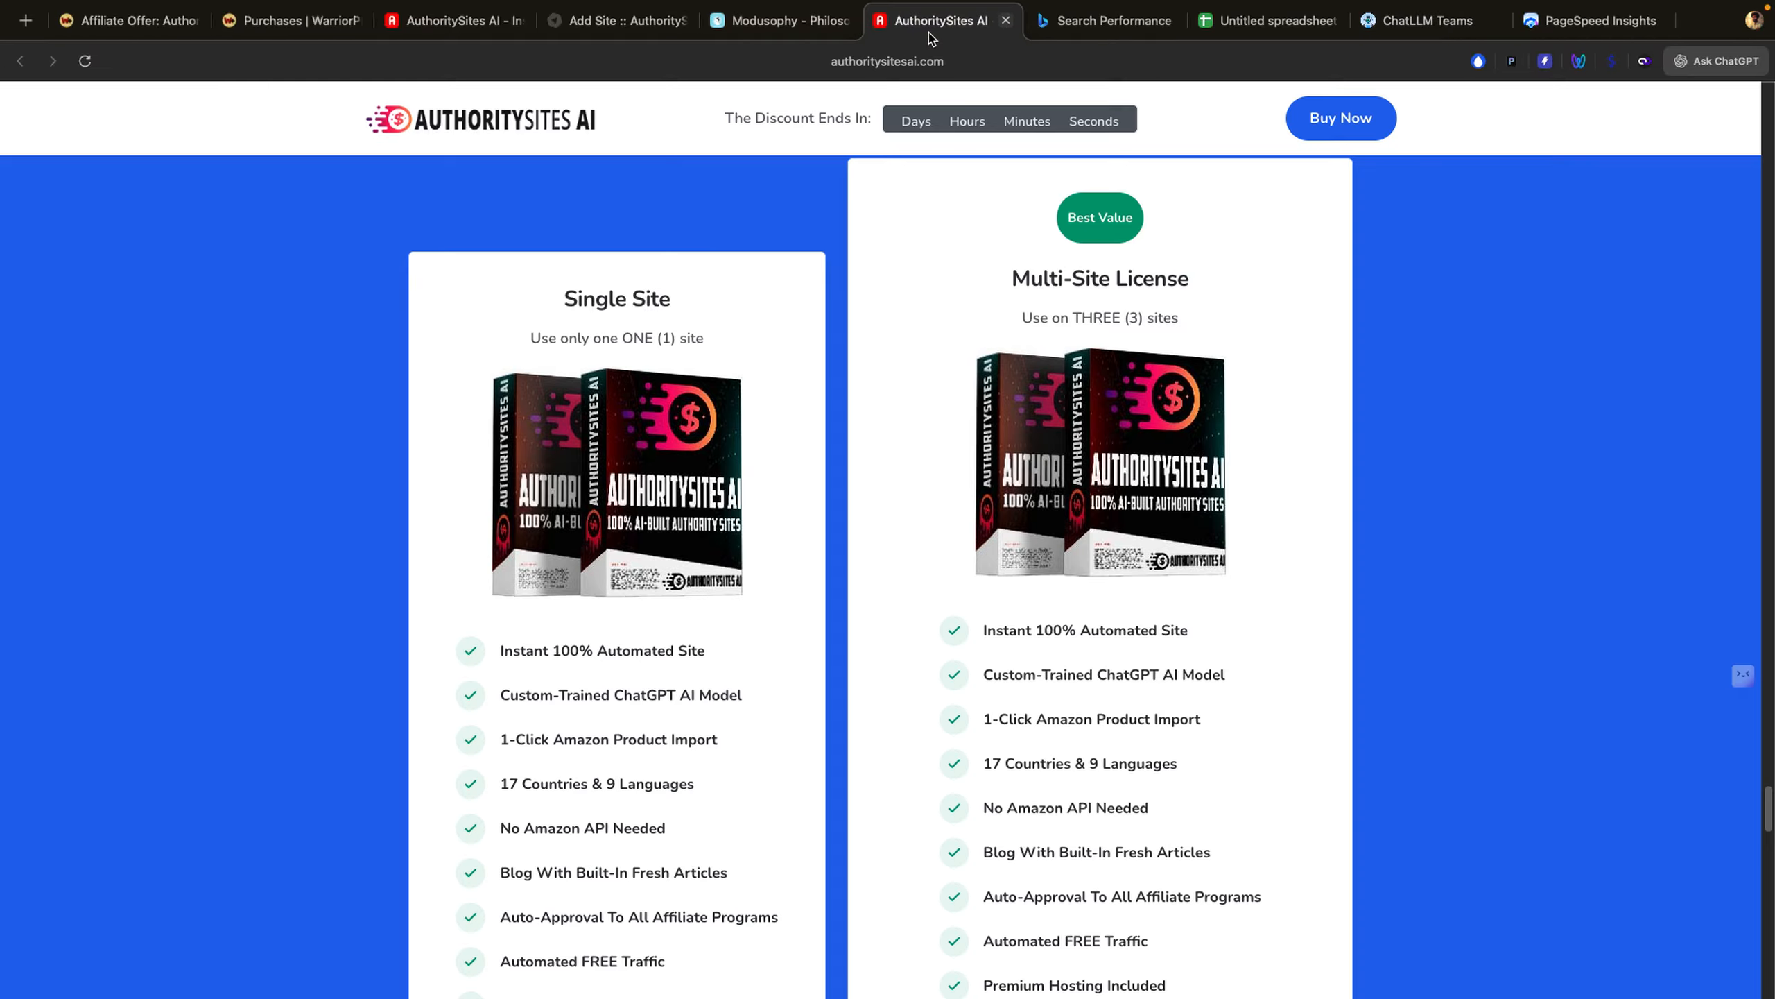
{"action": "left_click", "coordinate": [616, 20]}
{"action": "left_click", "coordinate": [321, 287]}
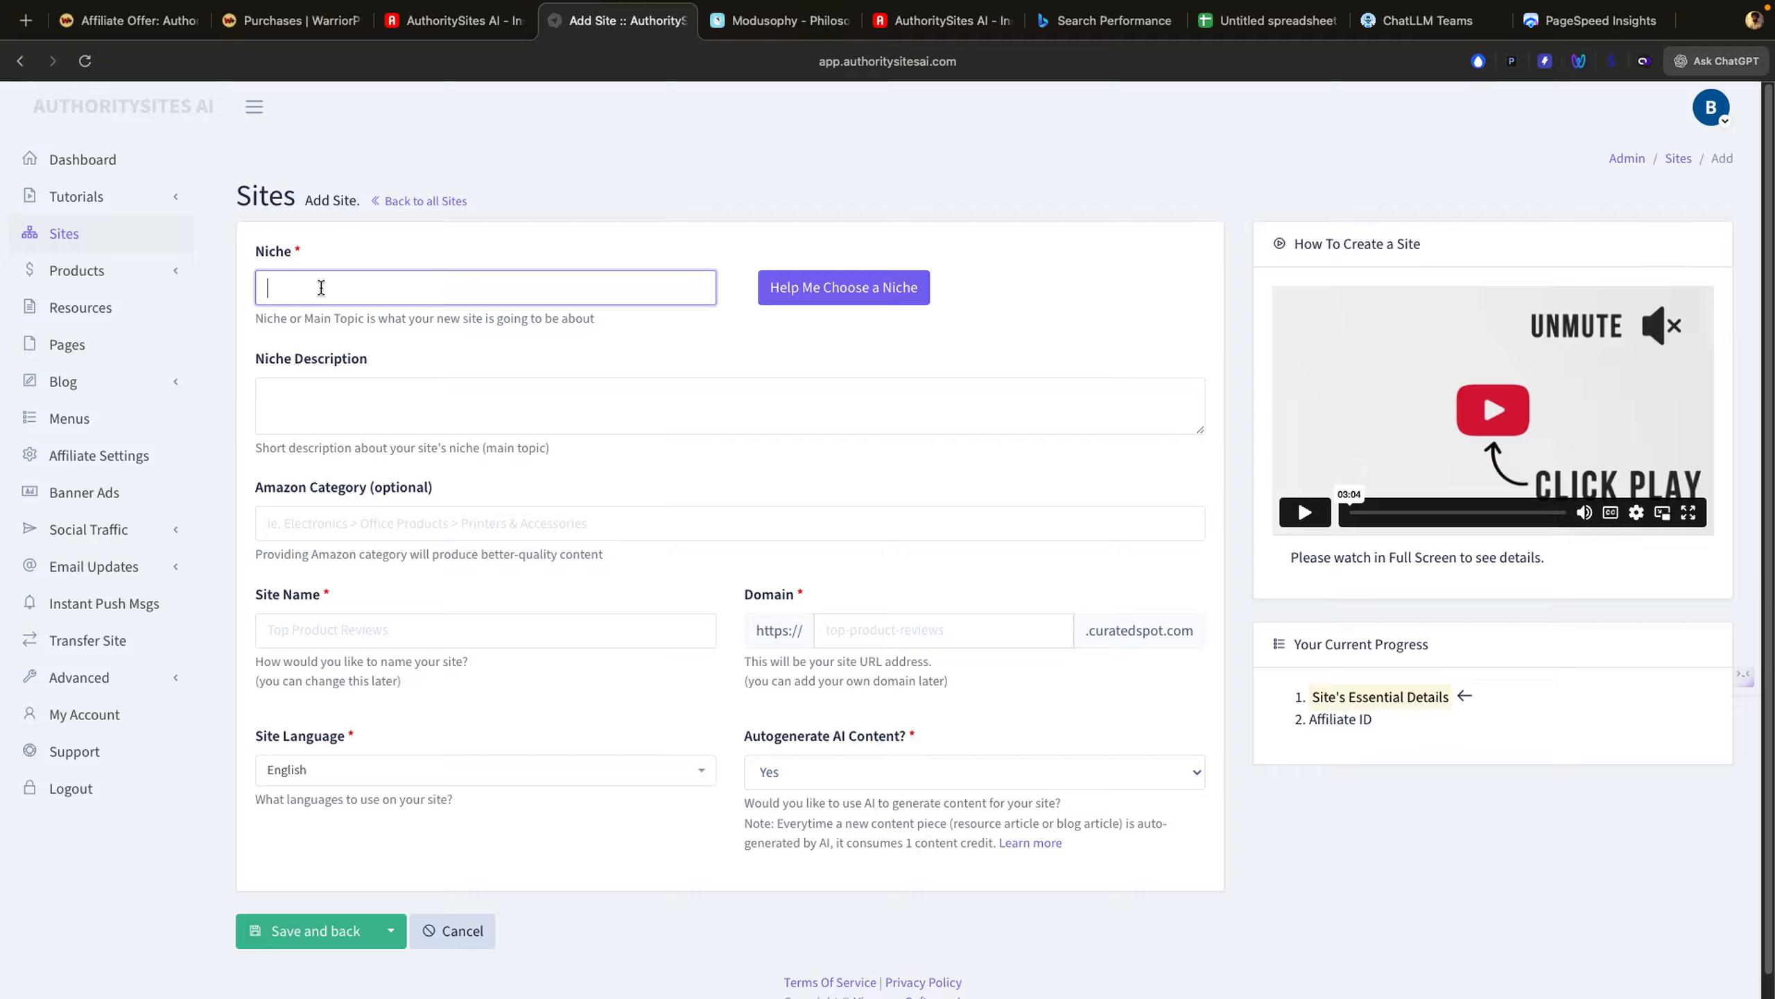
{"action": "key", "text": "ctrl+v"}
Step: Fill the niche description with AI text generated from "Rock Climbing Gear", requesting a short niche description for an Amazon affiliate website
{"action": "left_click_drag", "start_coordinate": [398, 287], "coordinate": [273, 283]}
{"action": "key", "text": "ctrl+c"}
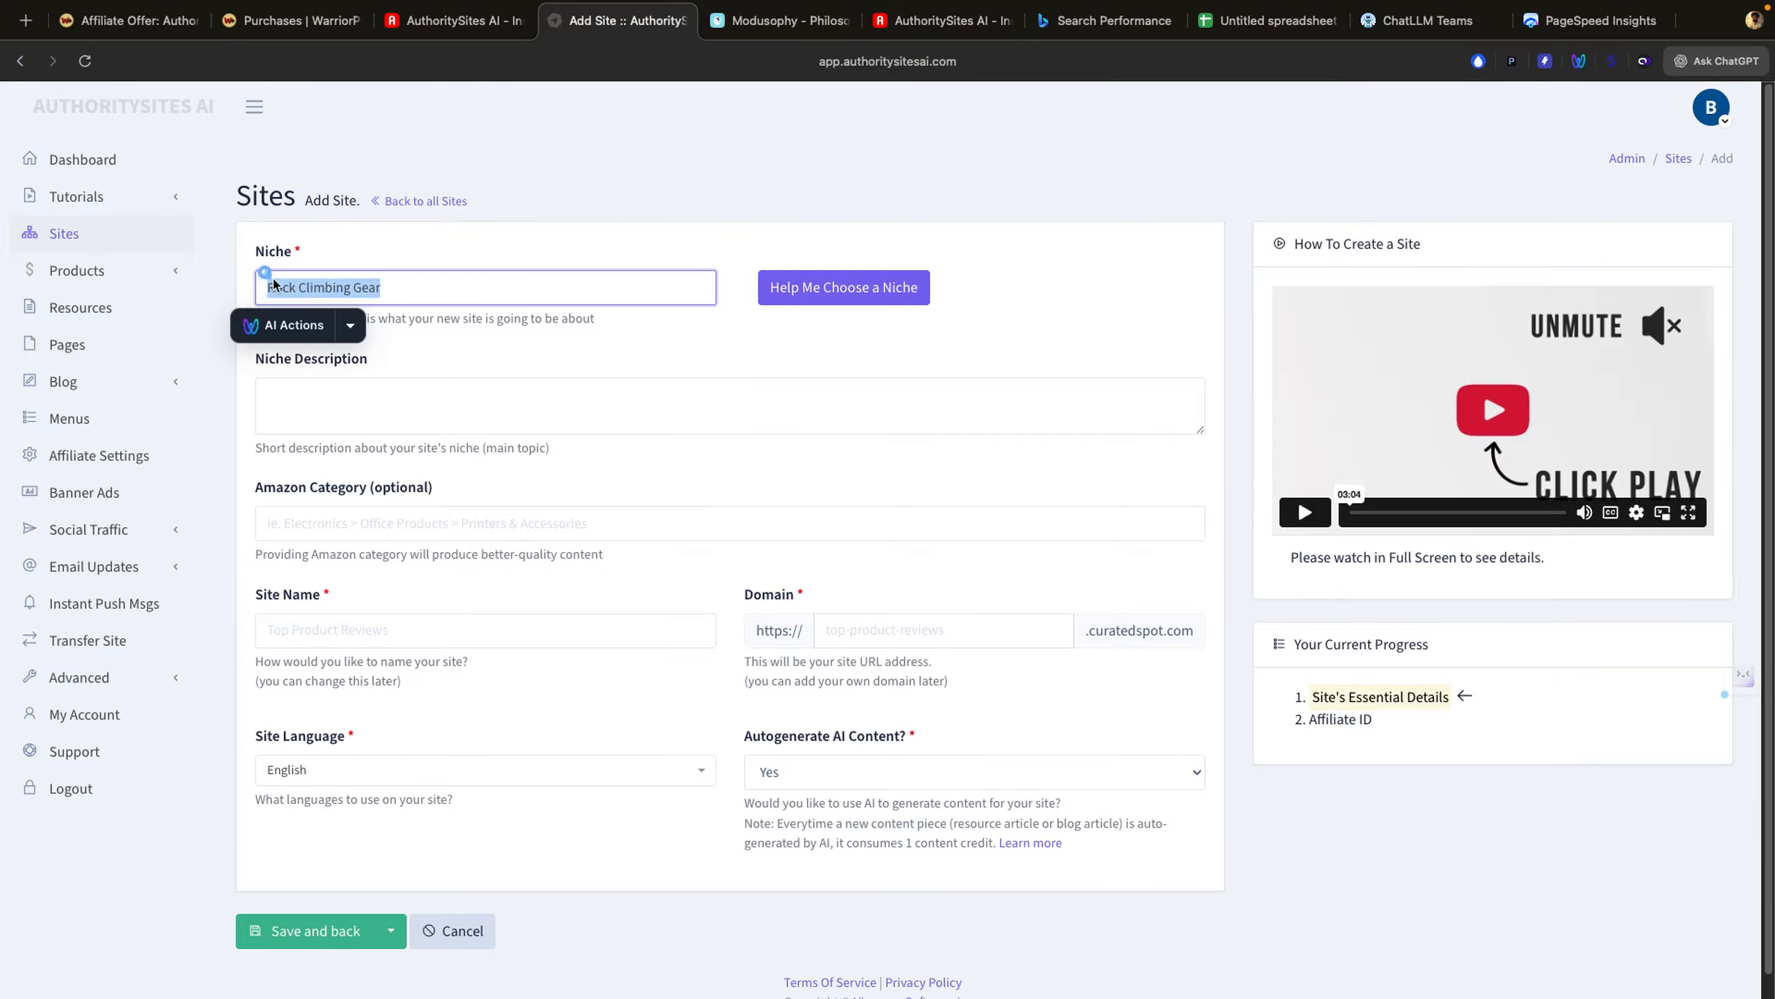
{"action": "left_click", "coordinate": [322, 382]}
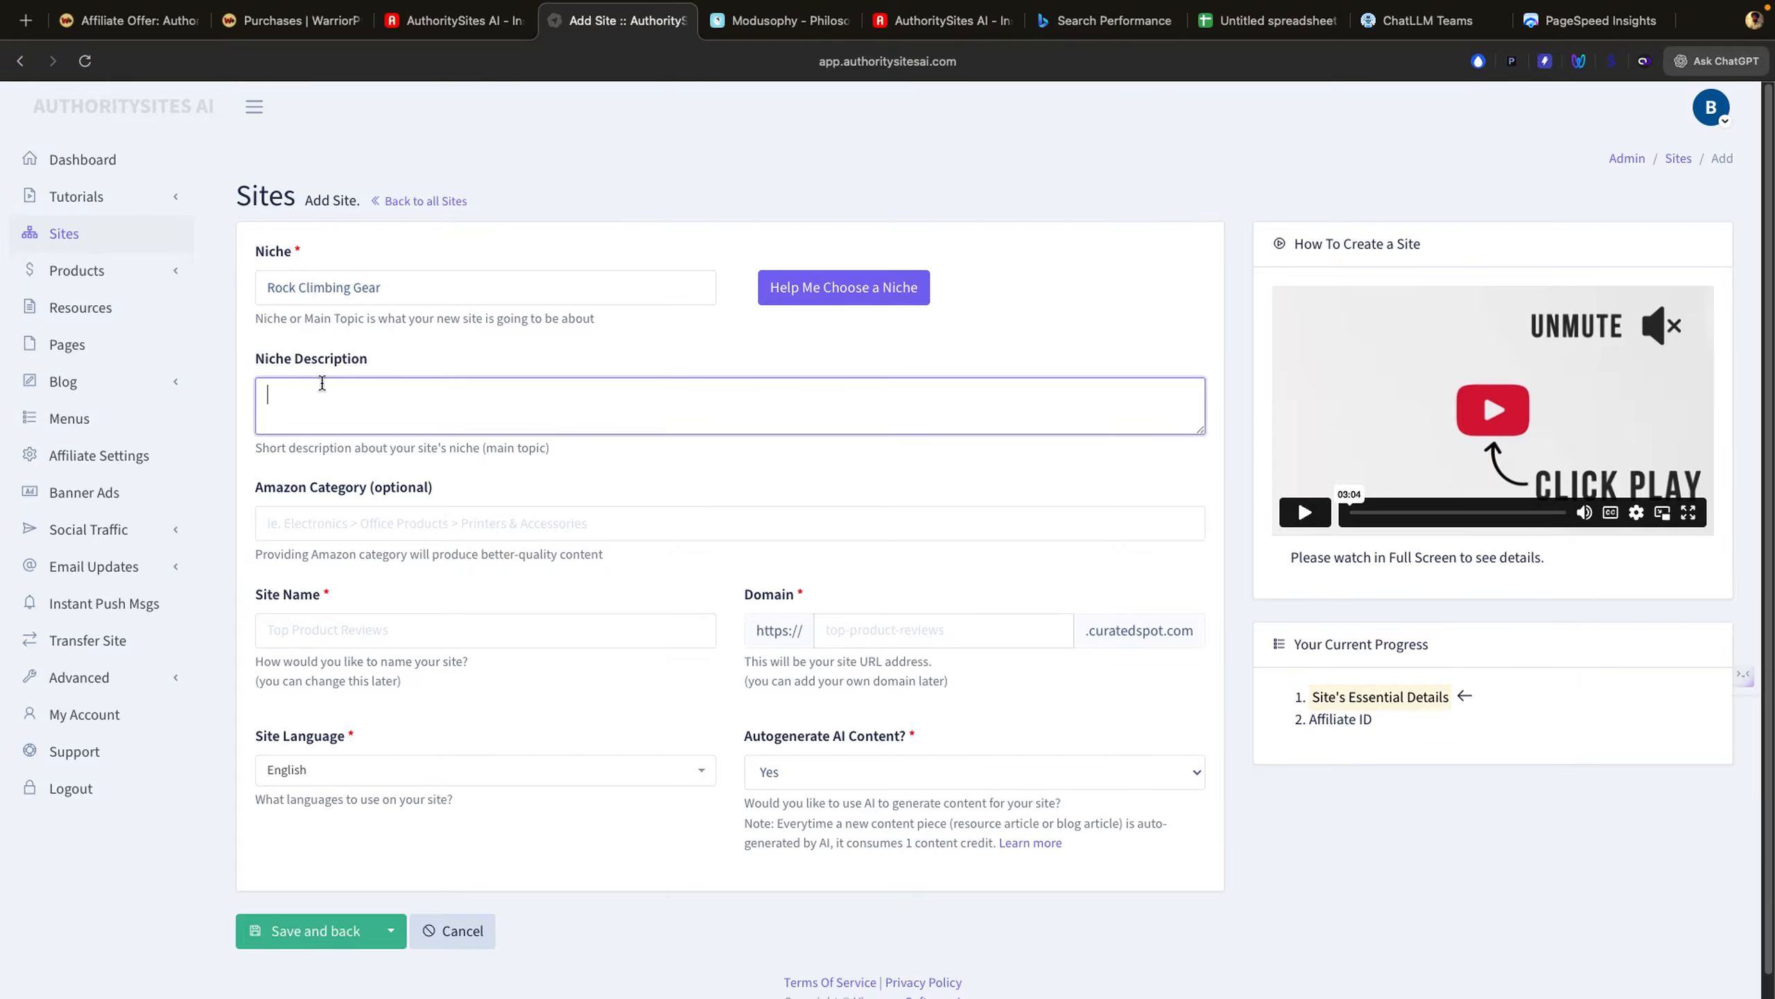
{"action": "key", "text": "ctrl+v"}
{"action": "left_click_drag", "start_coordinate": [396, 389], "coordinate": [260, 395]}
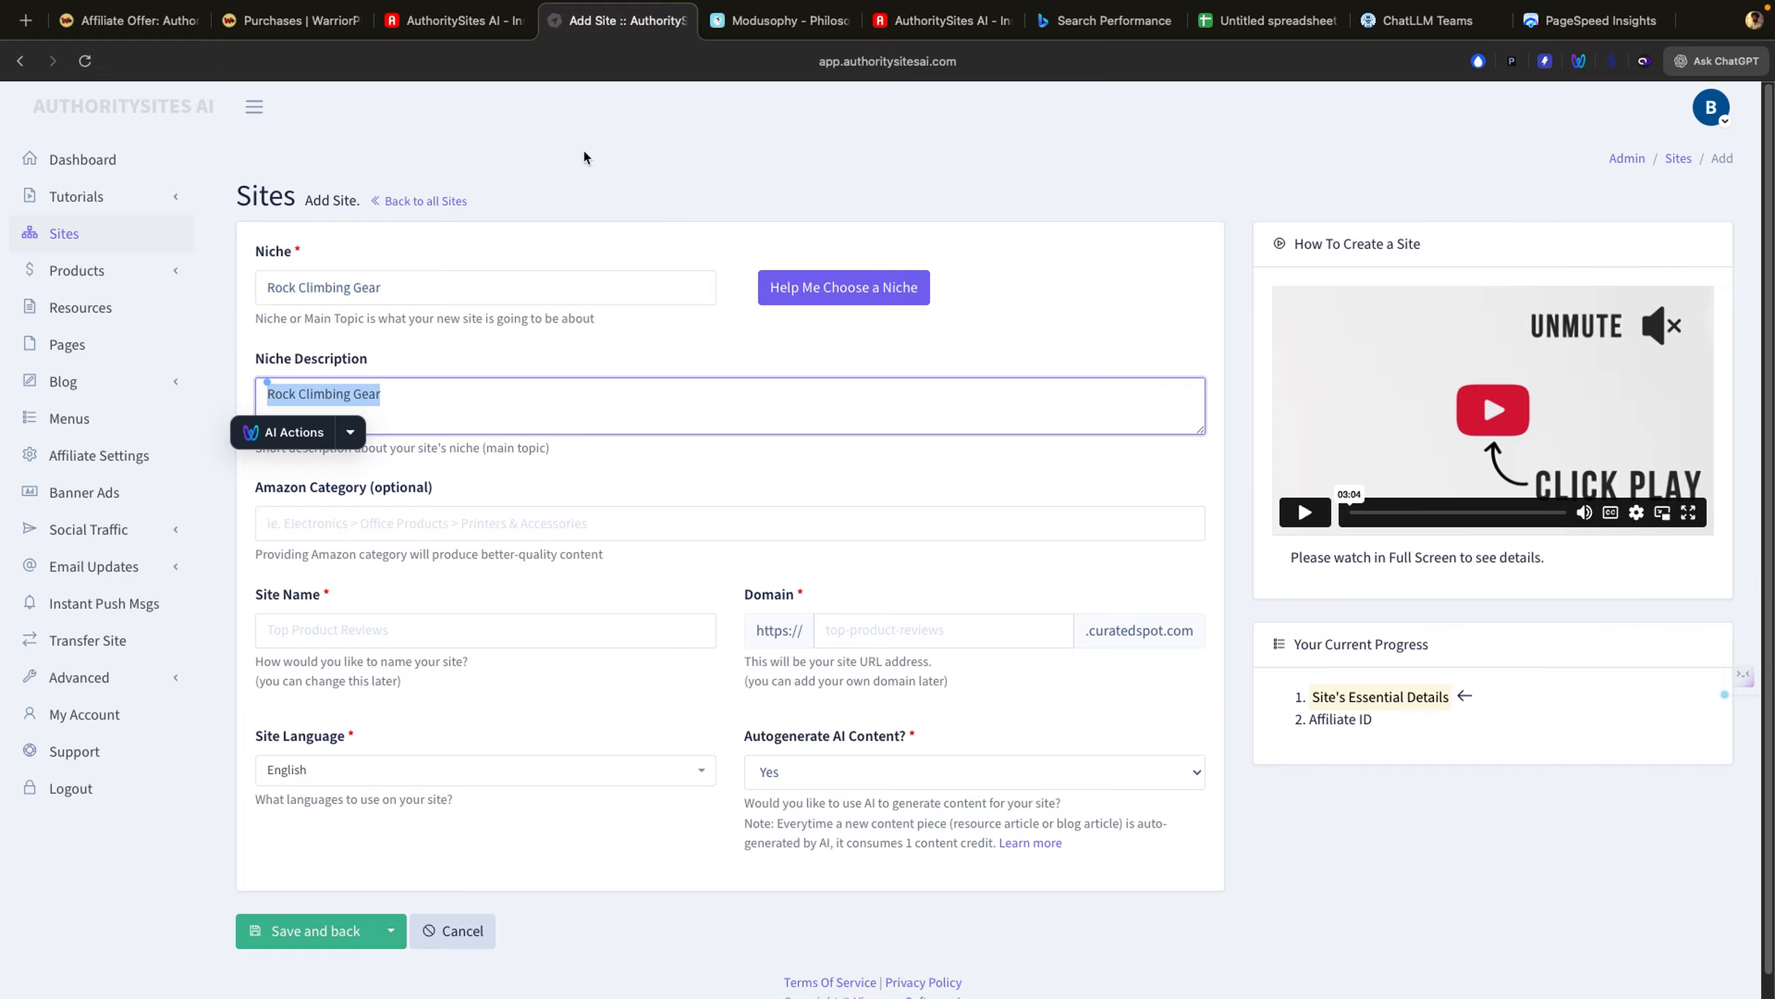
{"action": "right_click", "coordinate": [579, 27]}
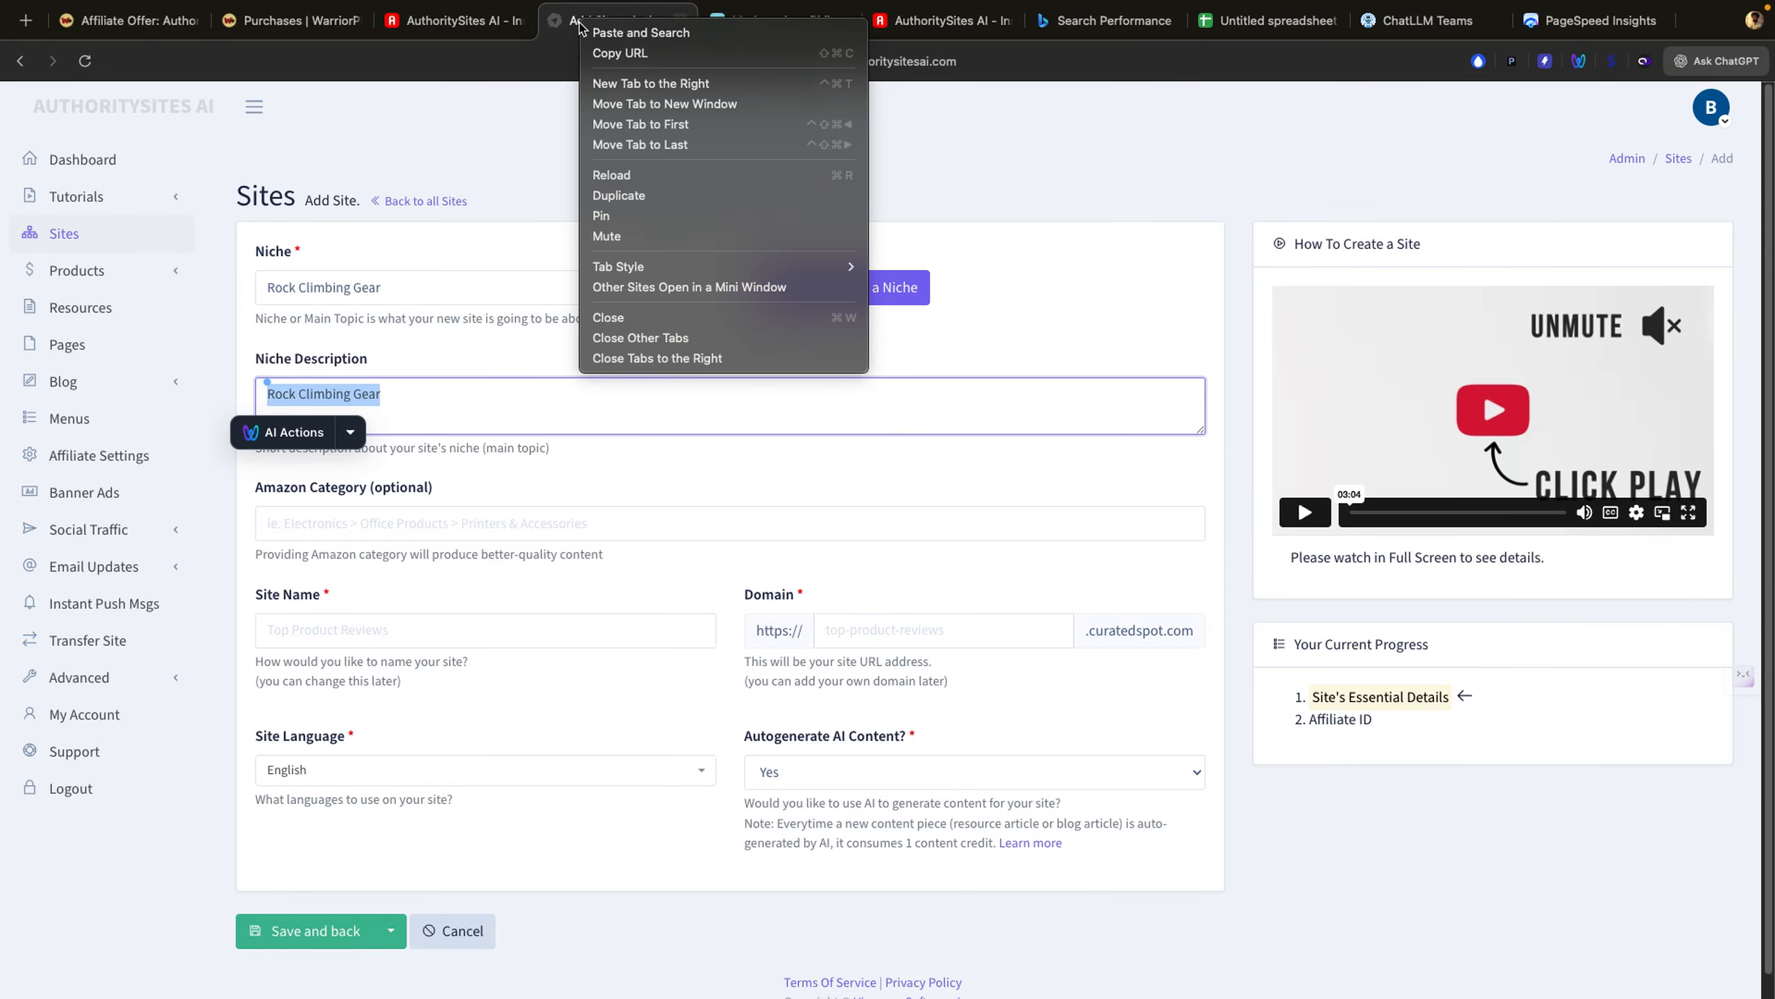
{"action": "left_click", "coordinate": [409, 403]}
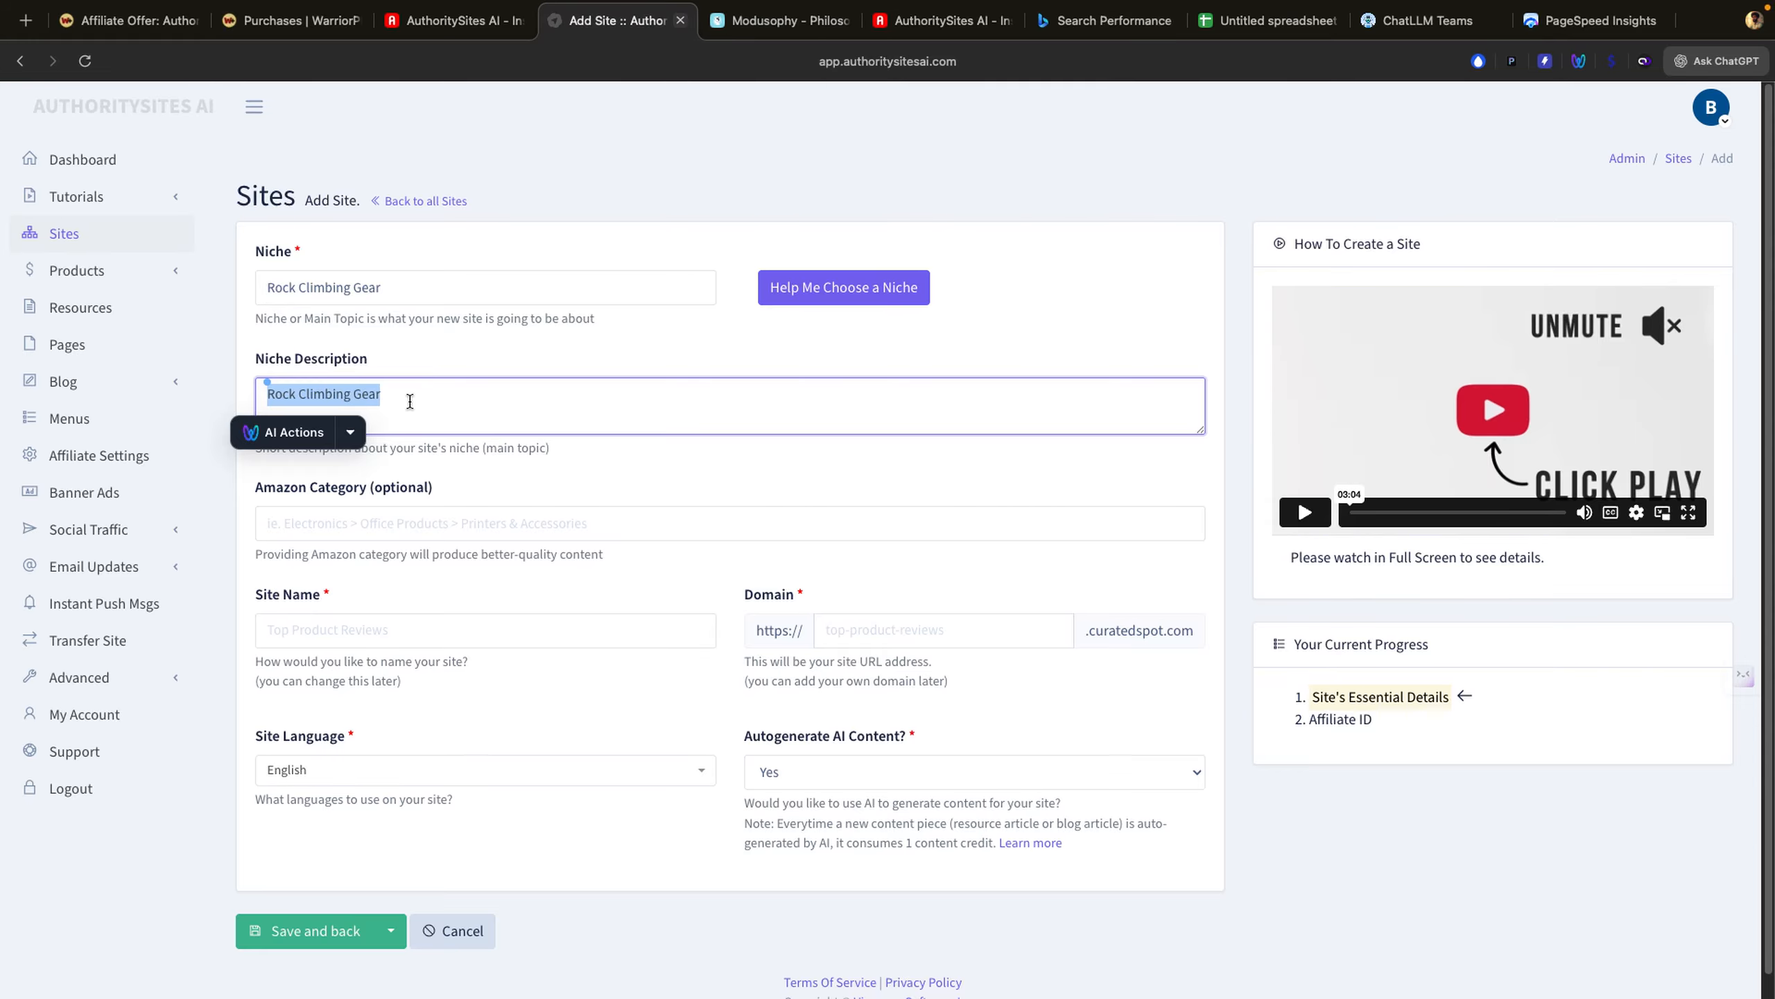
{"action": "key", "text": "shift+super+x"}
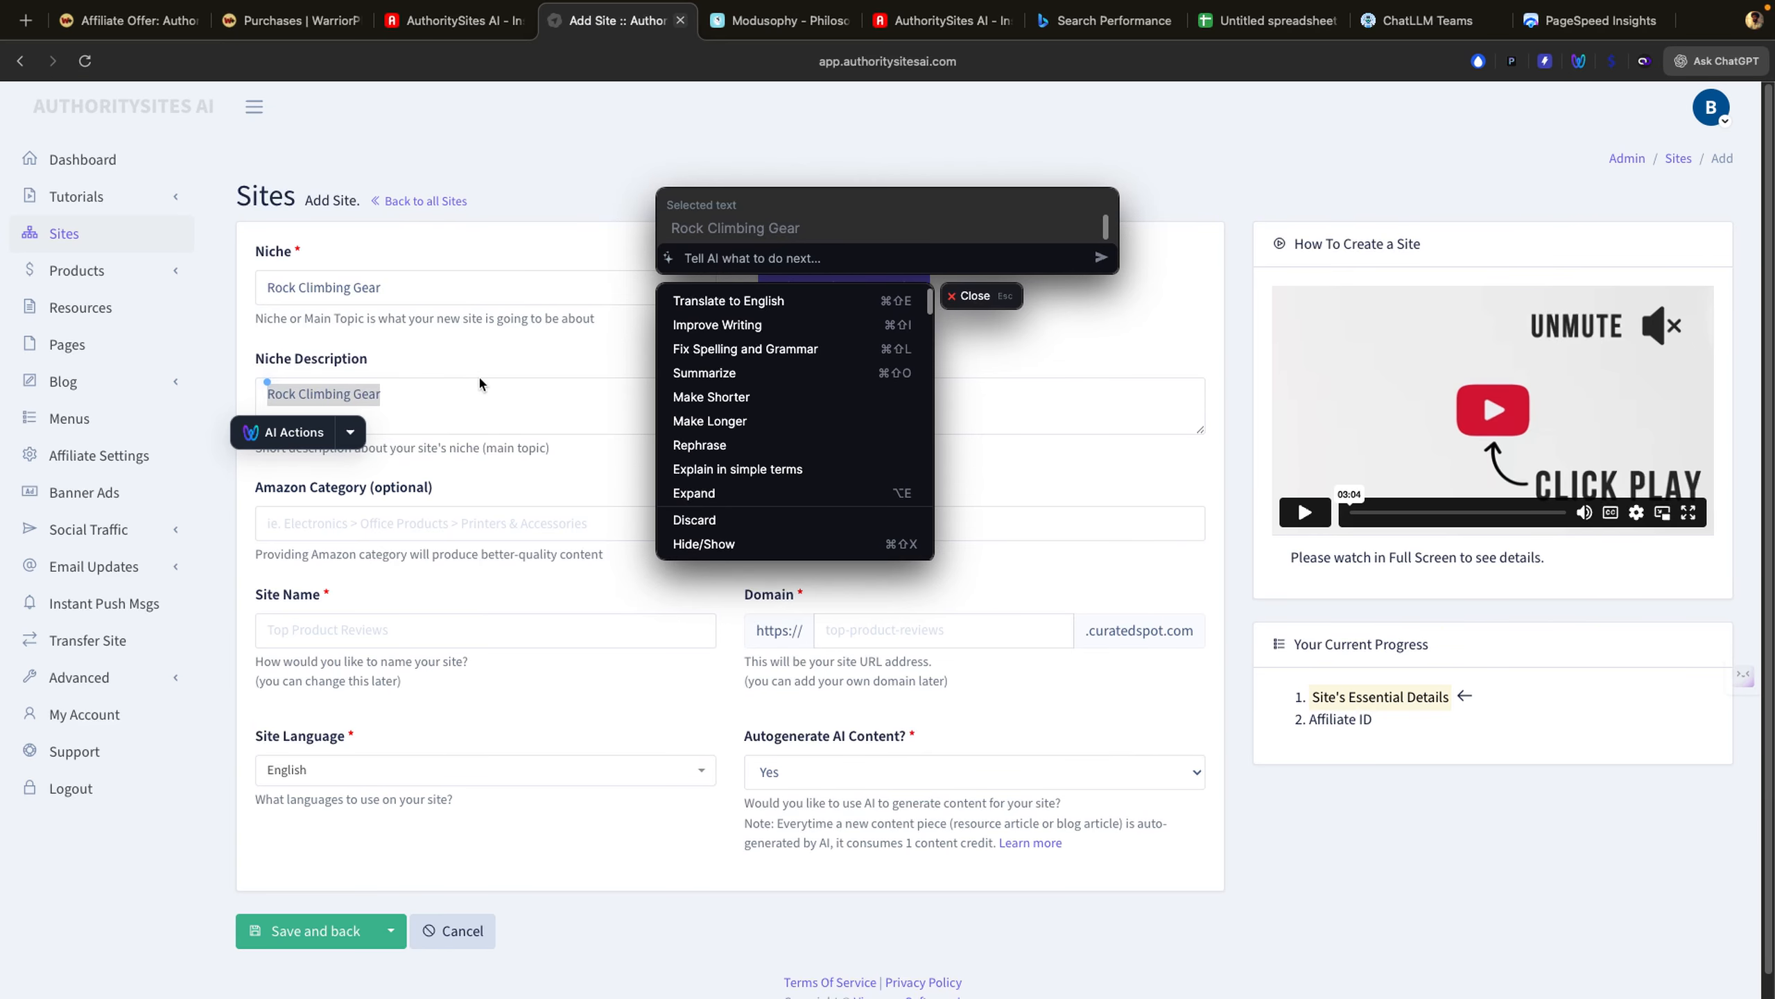
{"action": "type", "text": "Come up with a short description for this niche for an Amazon affiliate website."}
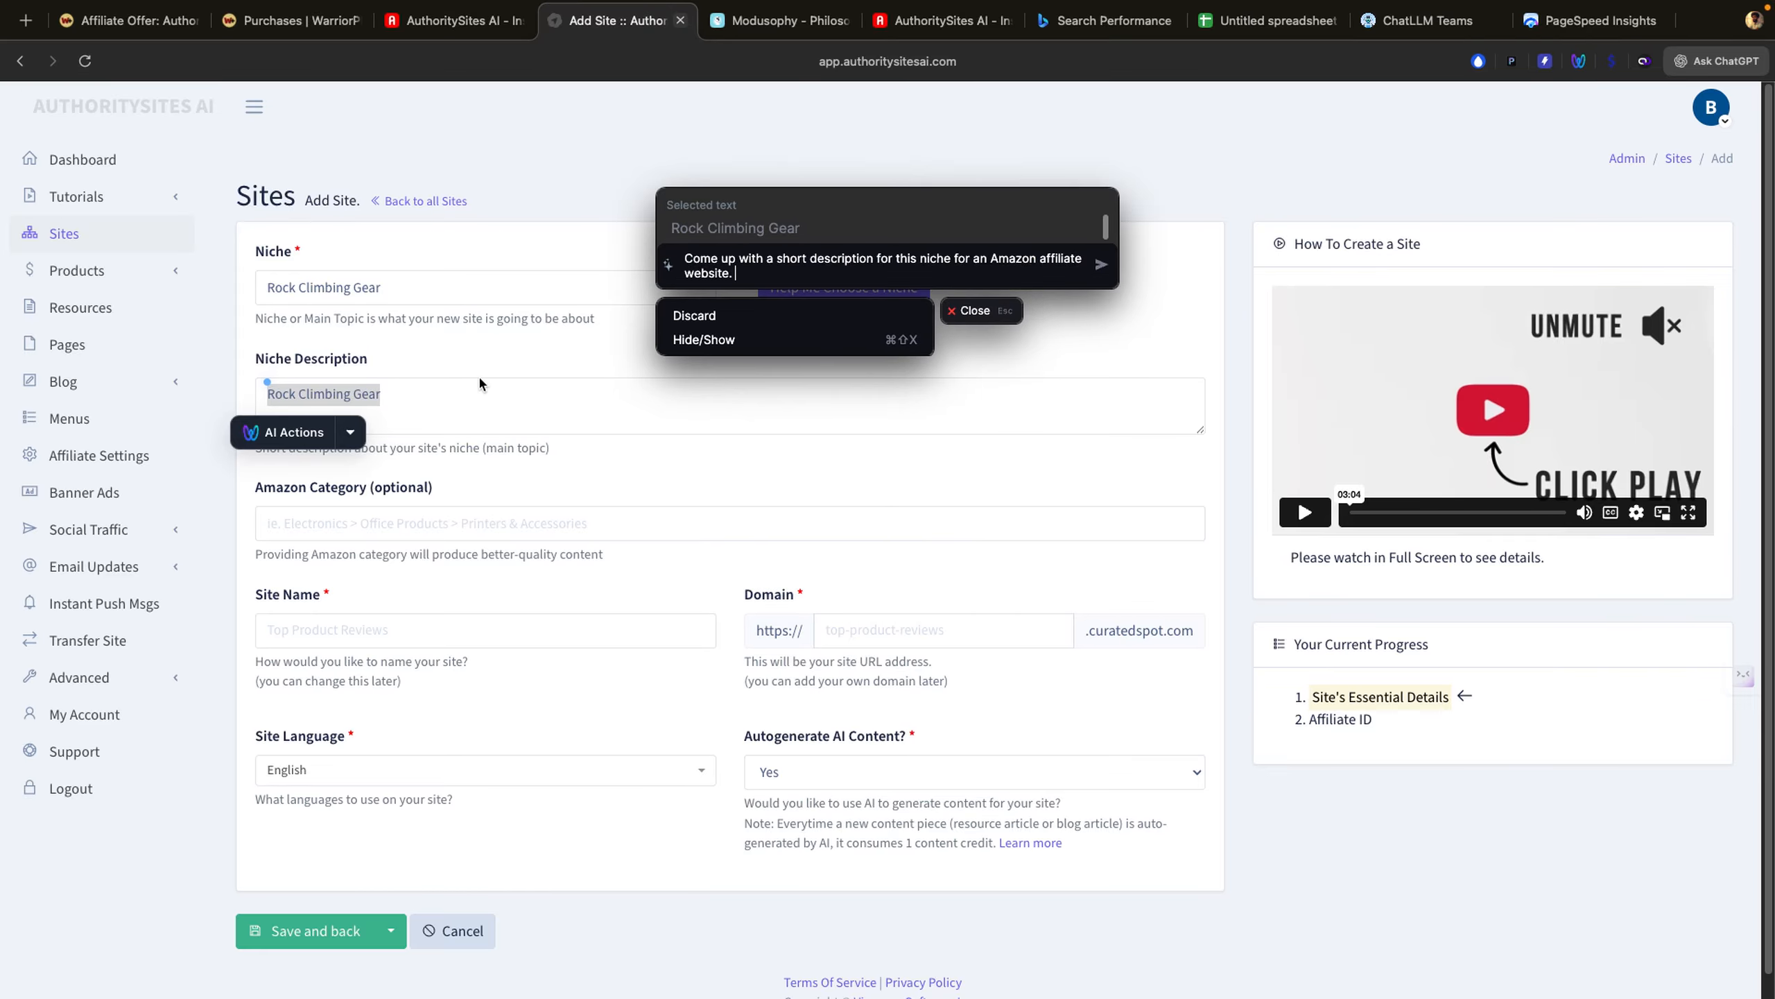
{"action": "left_click", "coordinate": [1101, 265]}
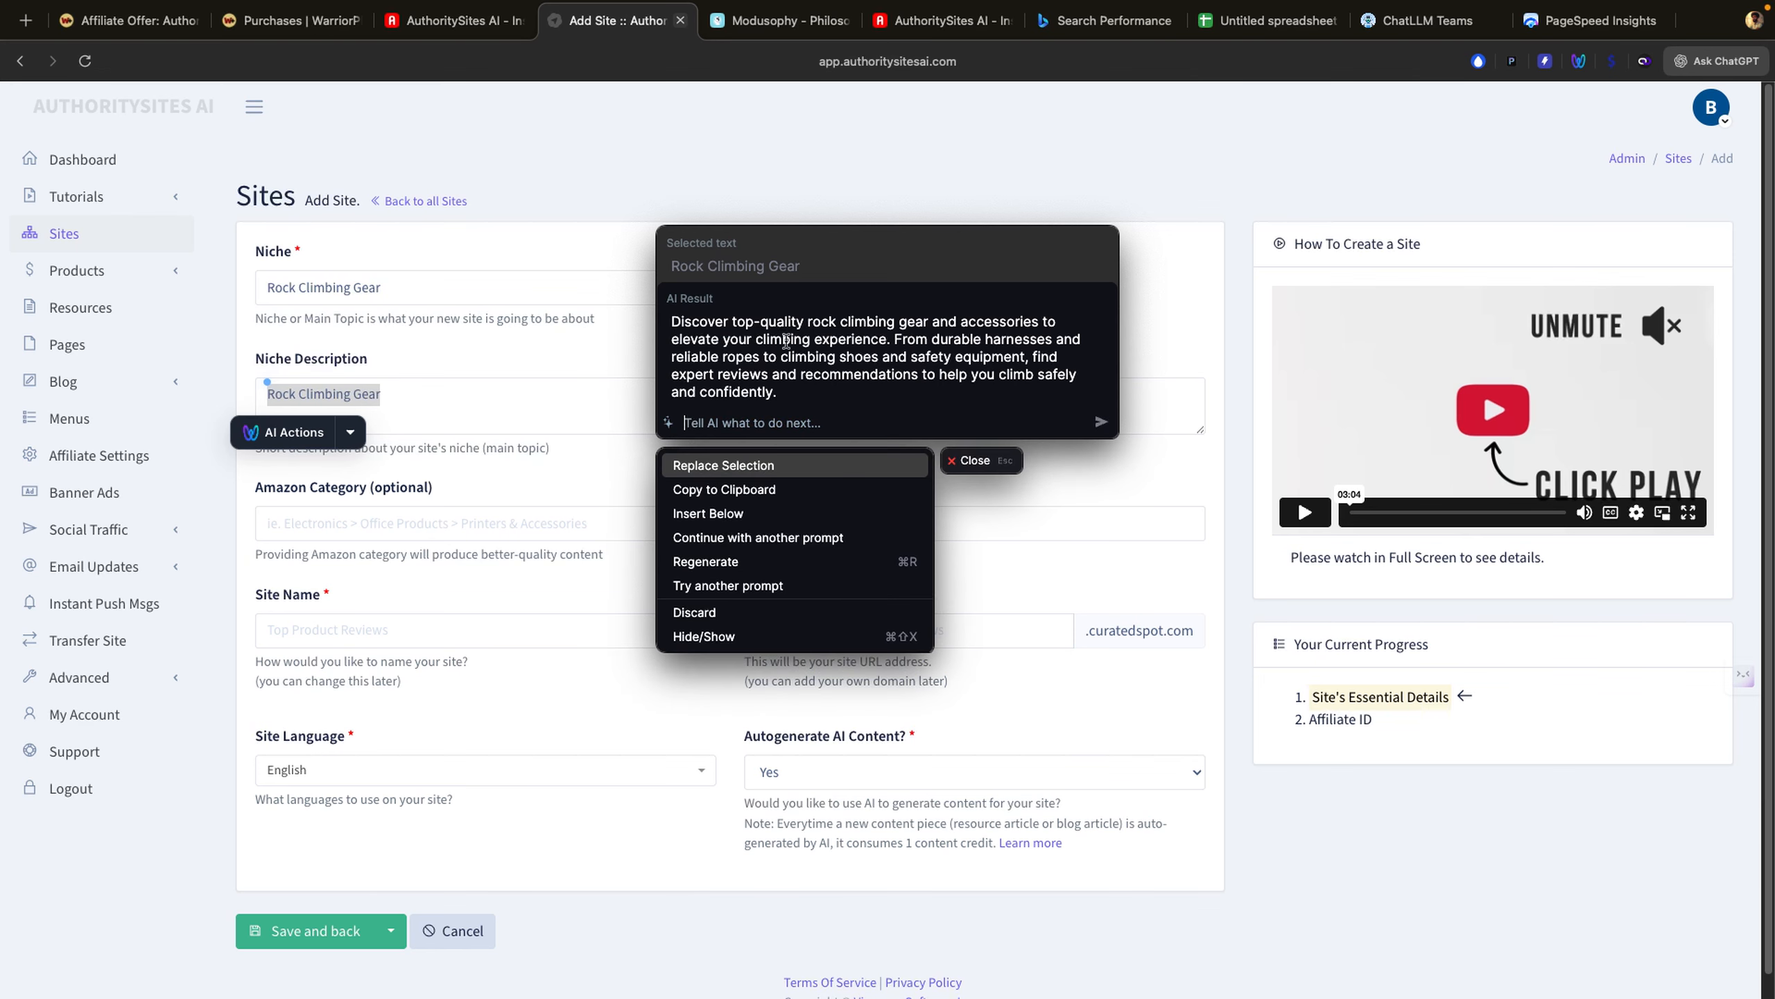
{"action": "left_click", "coordinate": [771, 472]}
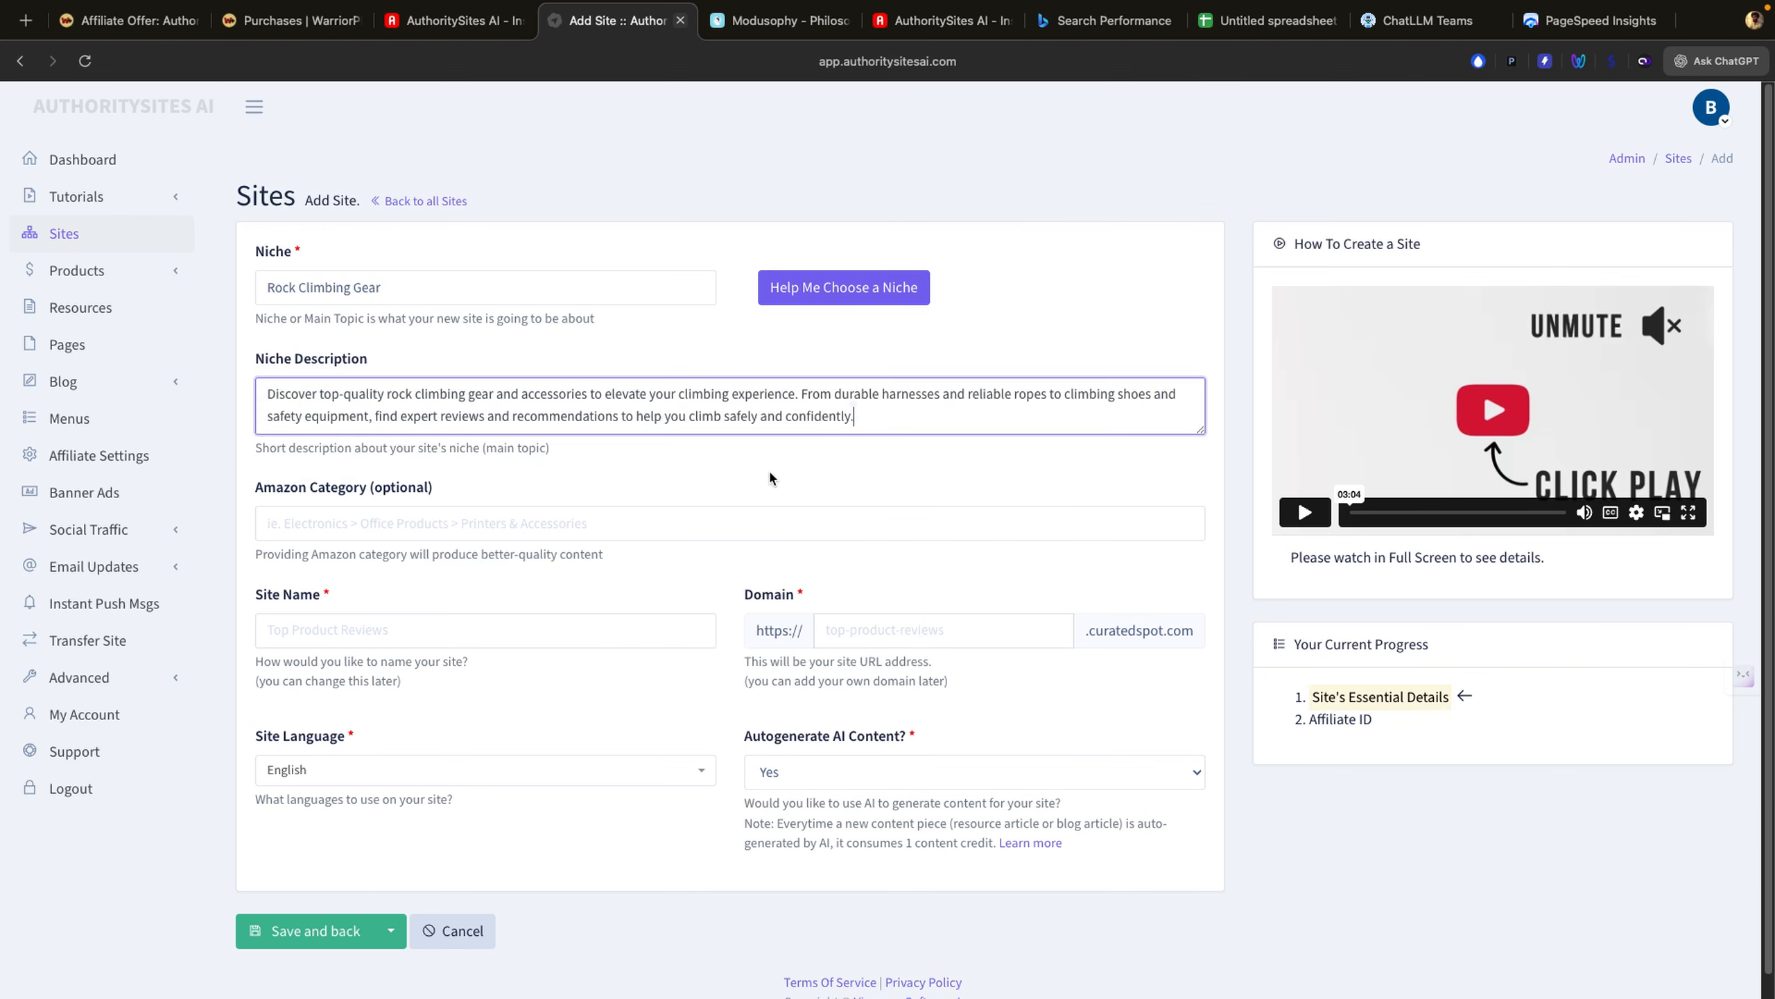
{"action": "key", "text": "Tab"}
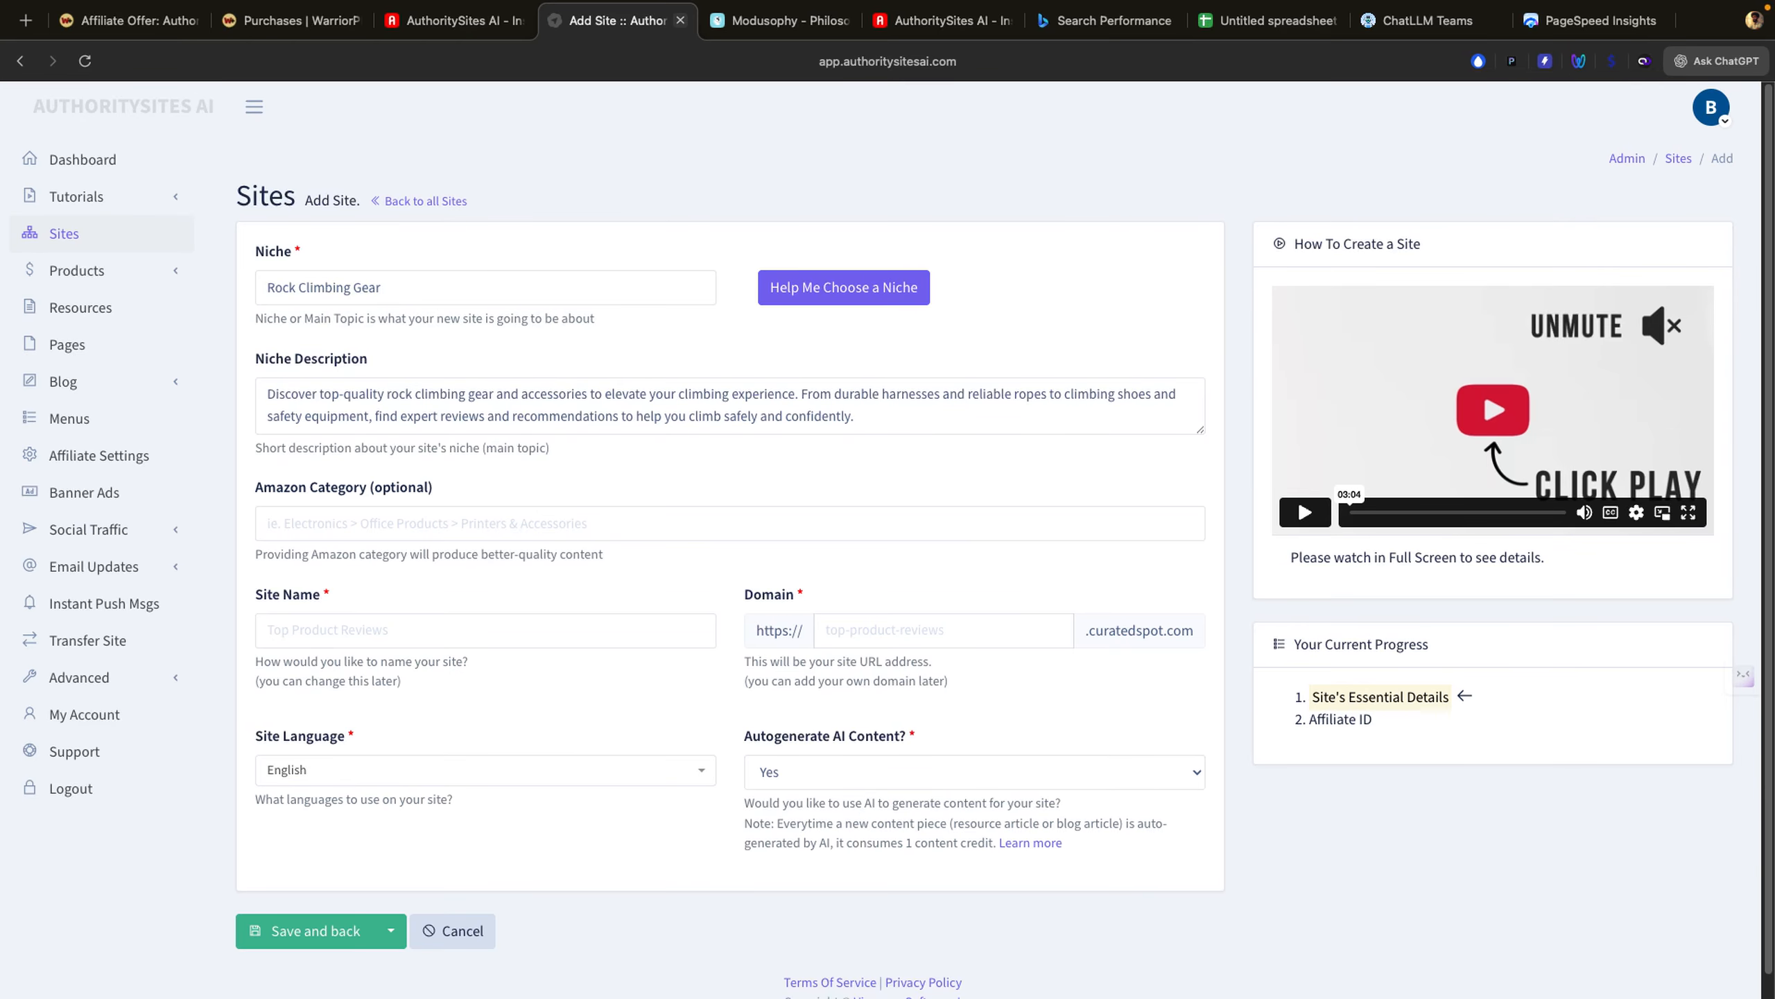
Step: Open amazon.com in a new browser tab and search it for "Rock Climbing Gear"
{"action": "right_click", "coordinate": [582, 20]}
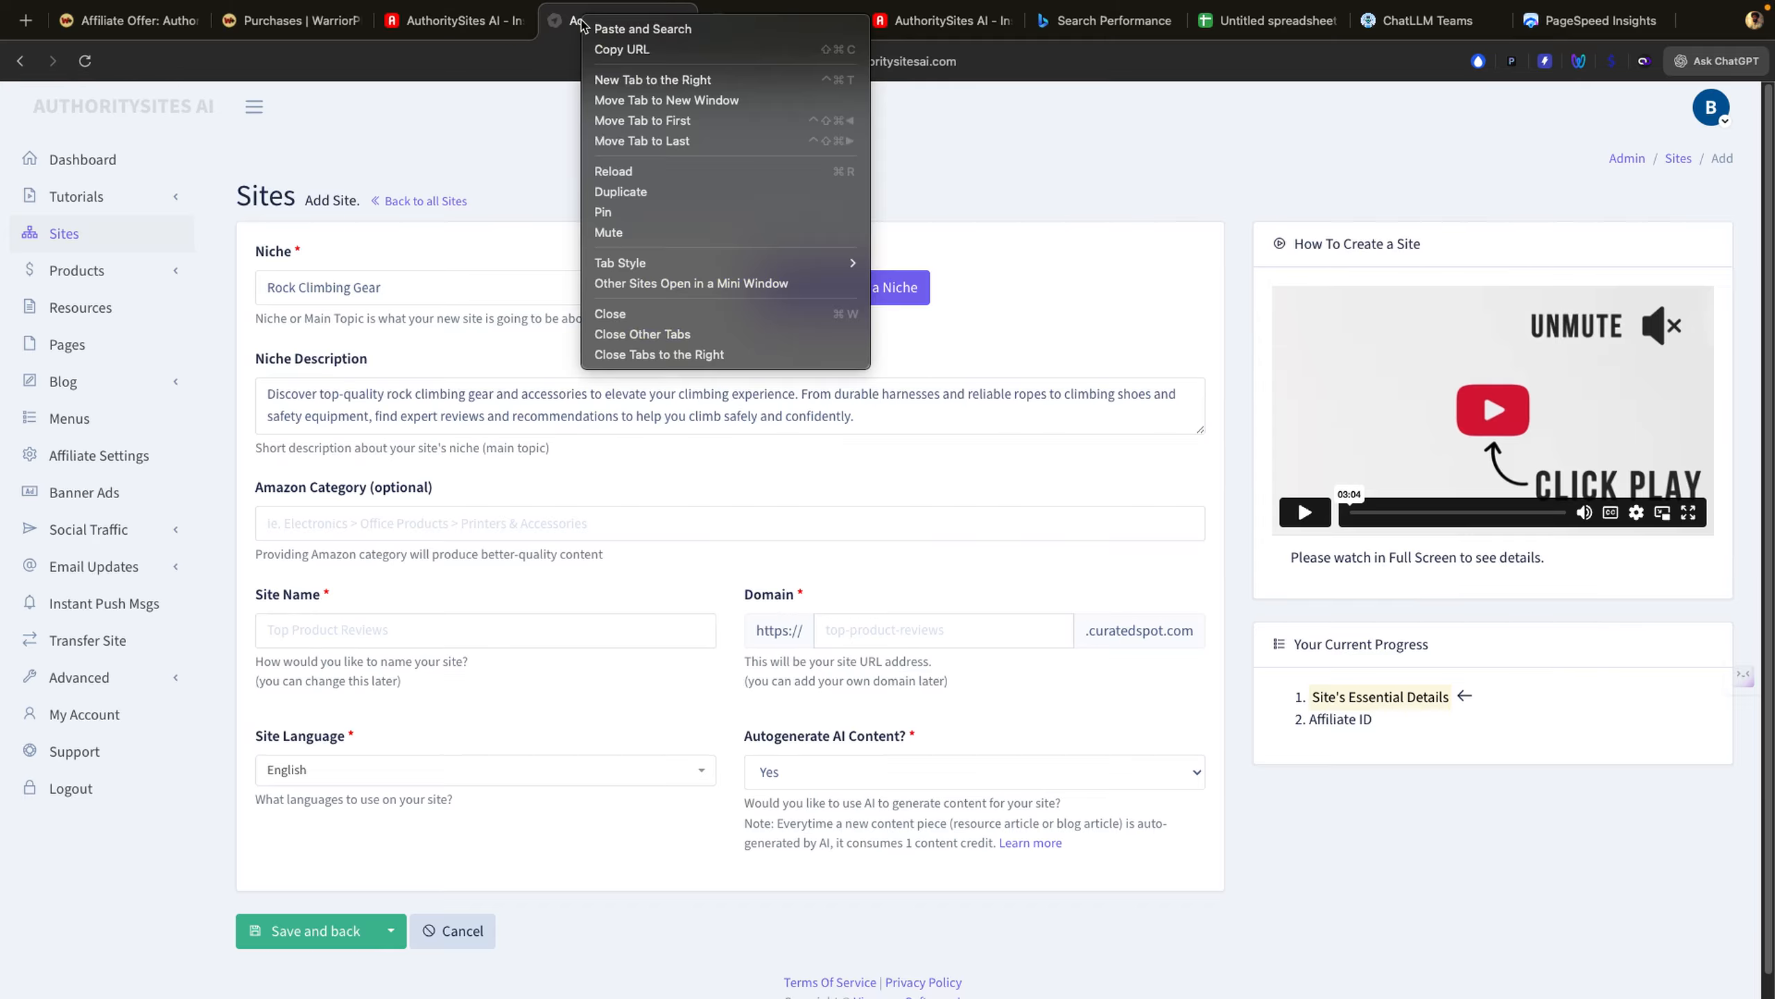
{"action": "left_click", "coordinate": [616, 82]}
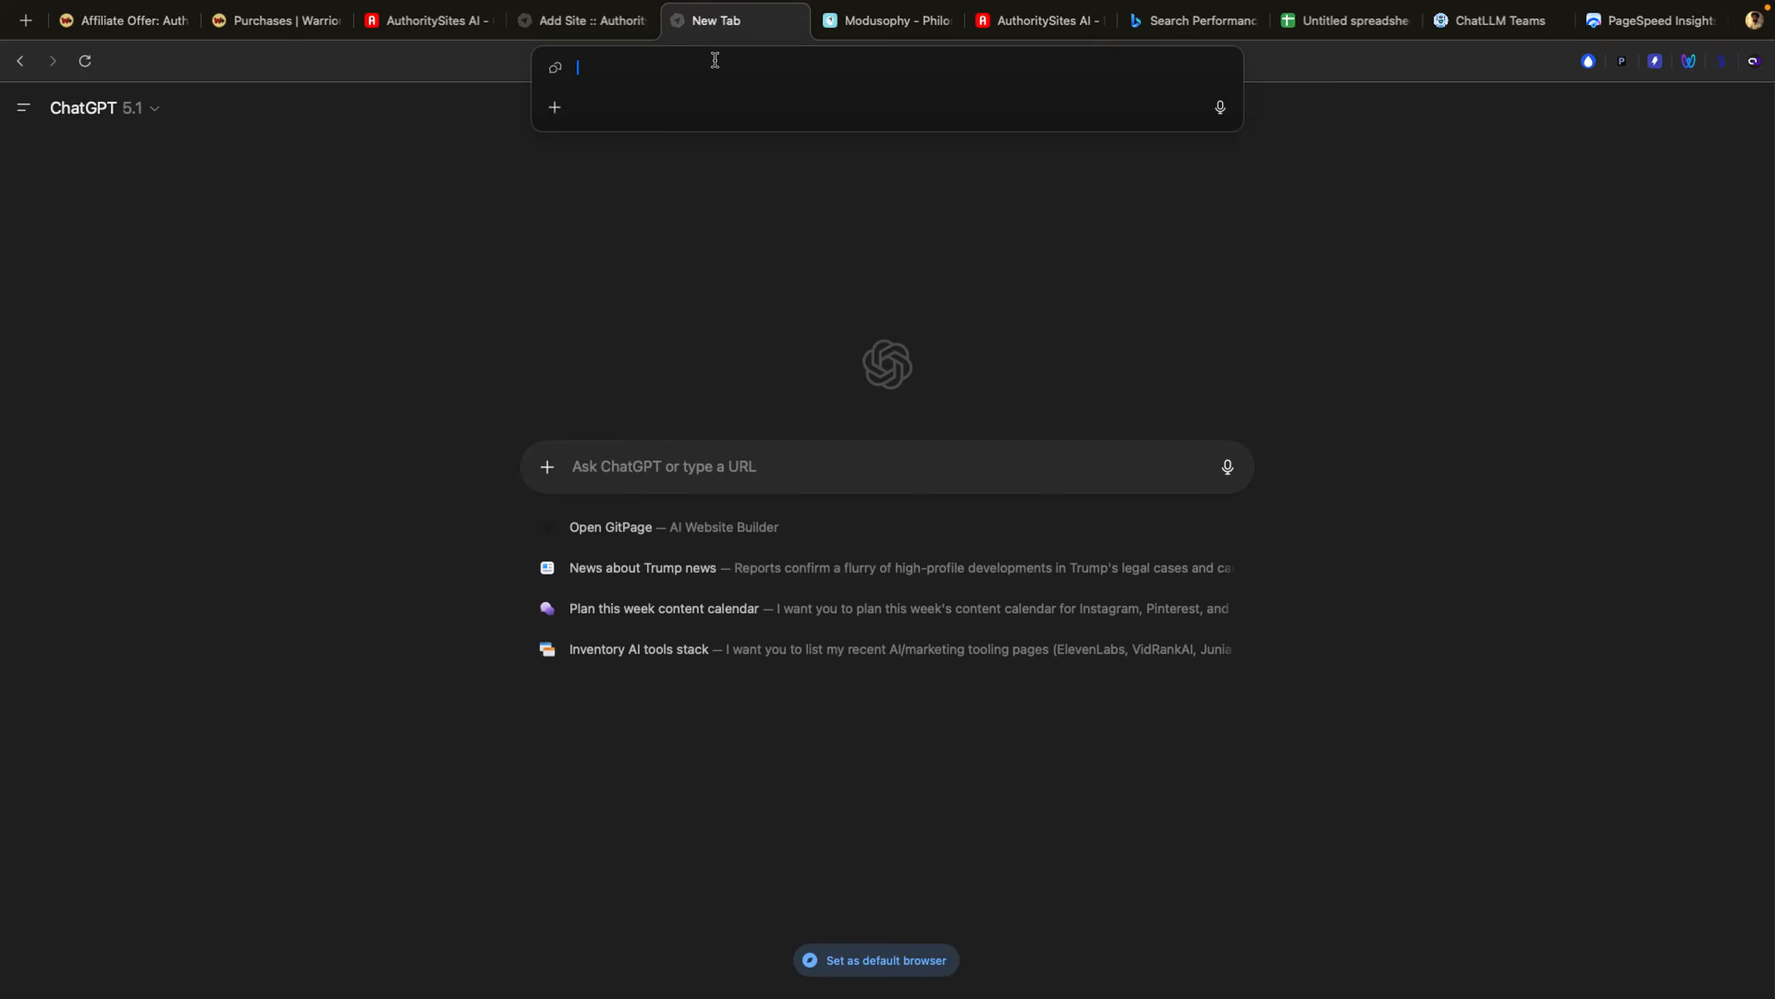
{"action": "type", "text": "amazon.com"}
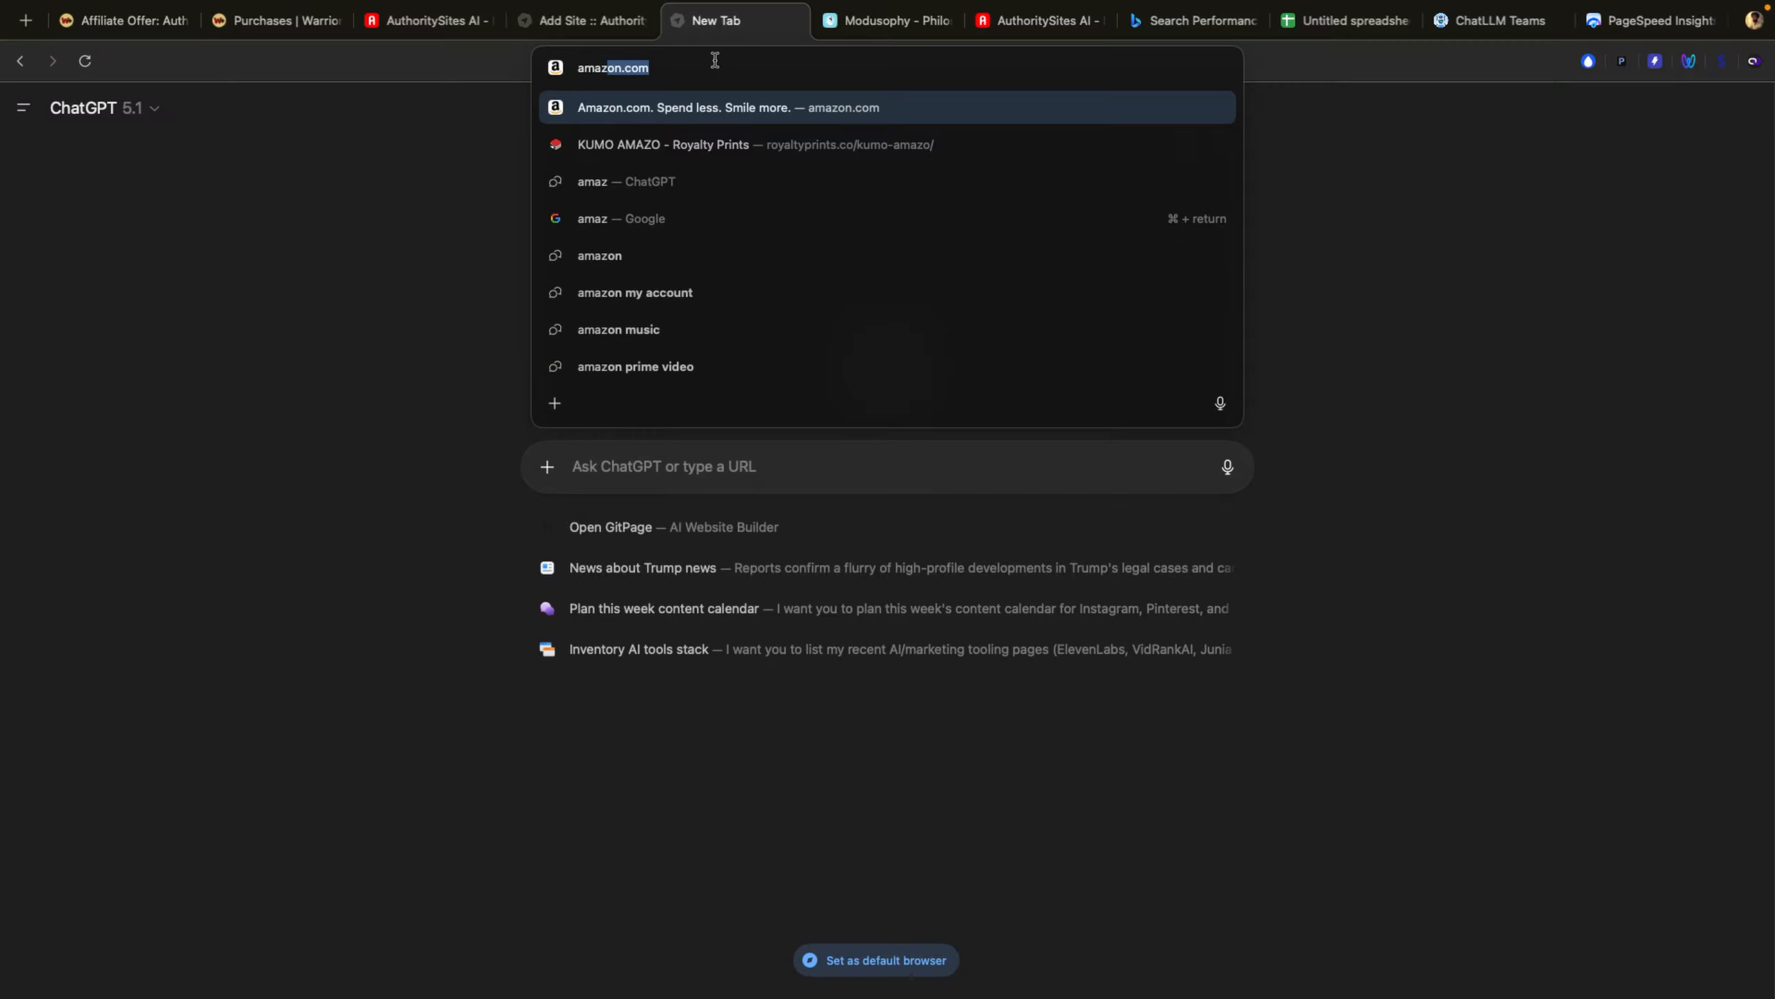
{"action": "key", "text": "Return"}
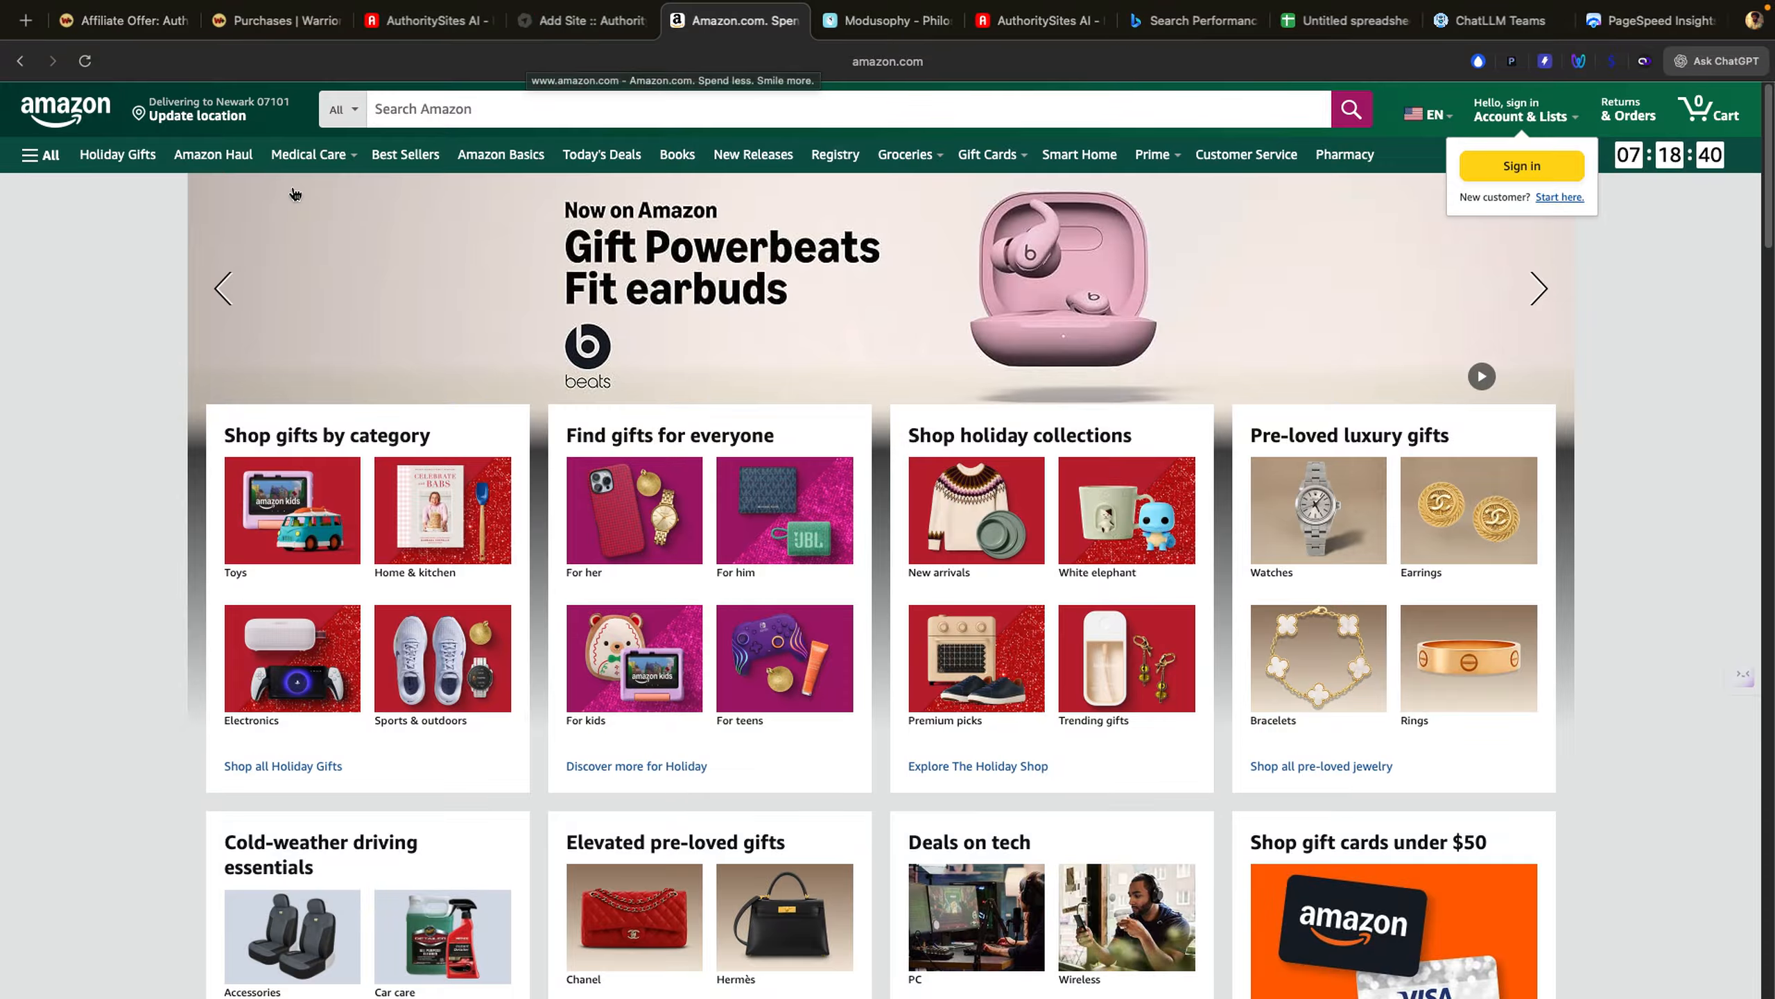
{"action": "left_click", "coordinate": [451, 108]}
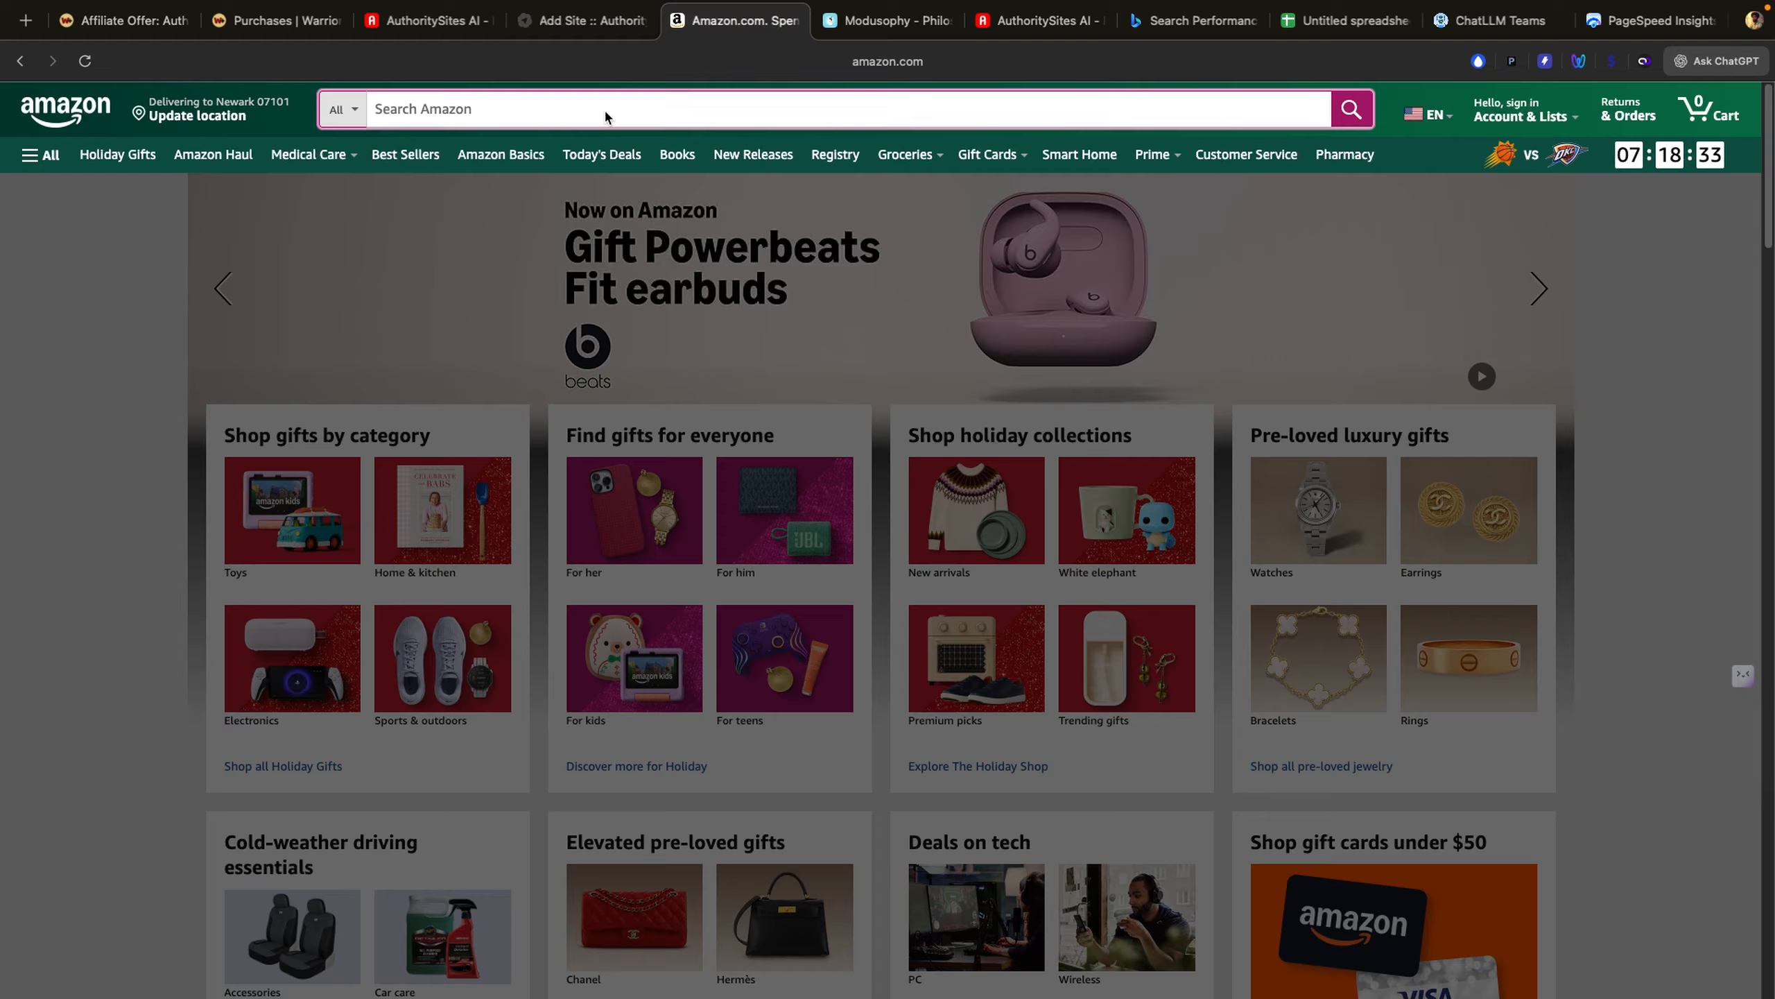
{"action": "type", "text": "Rock Climbing Gear"}
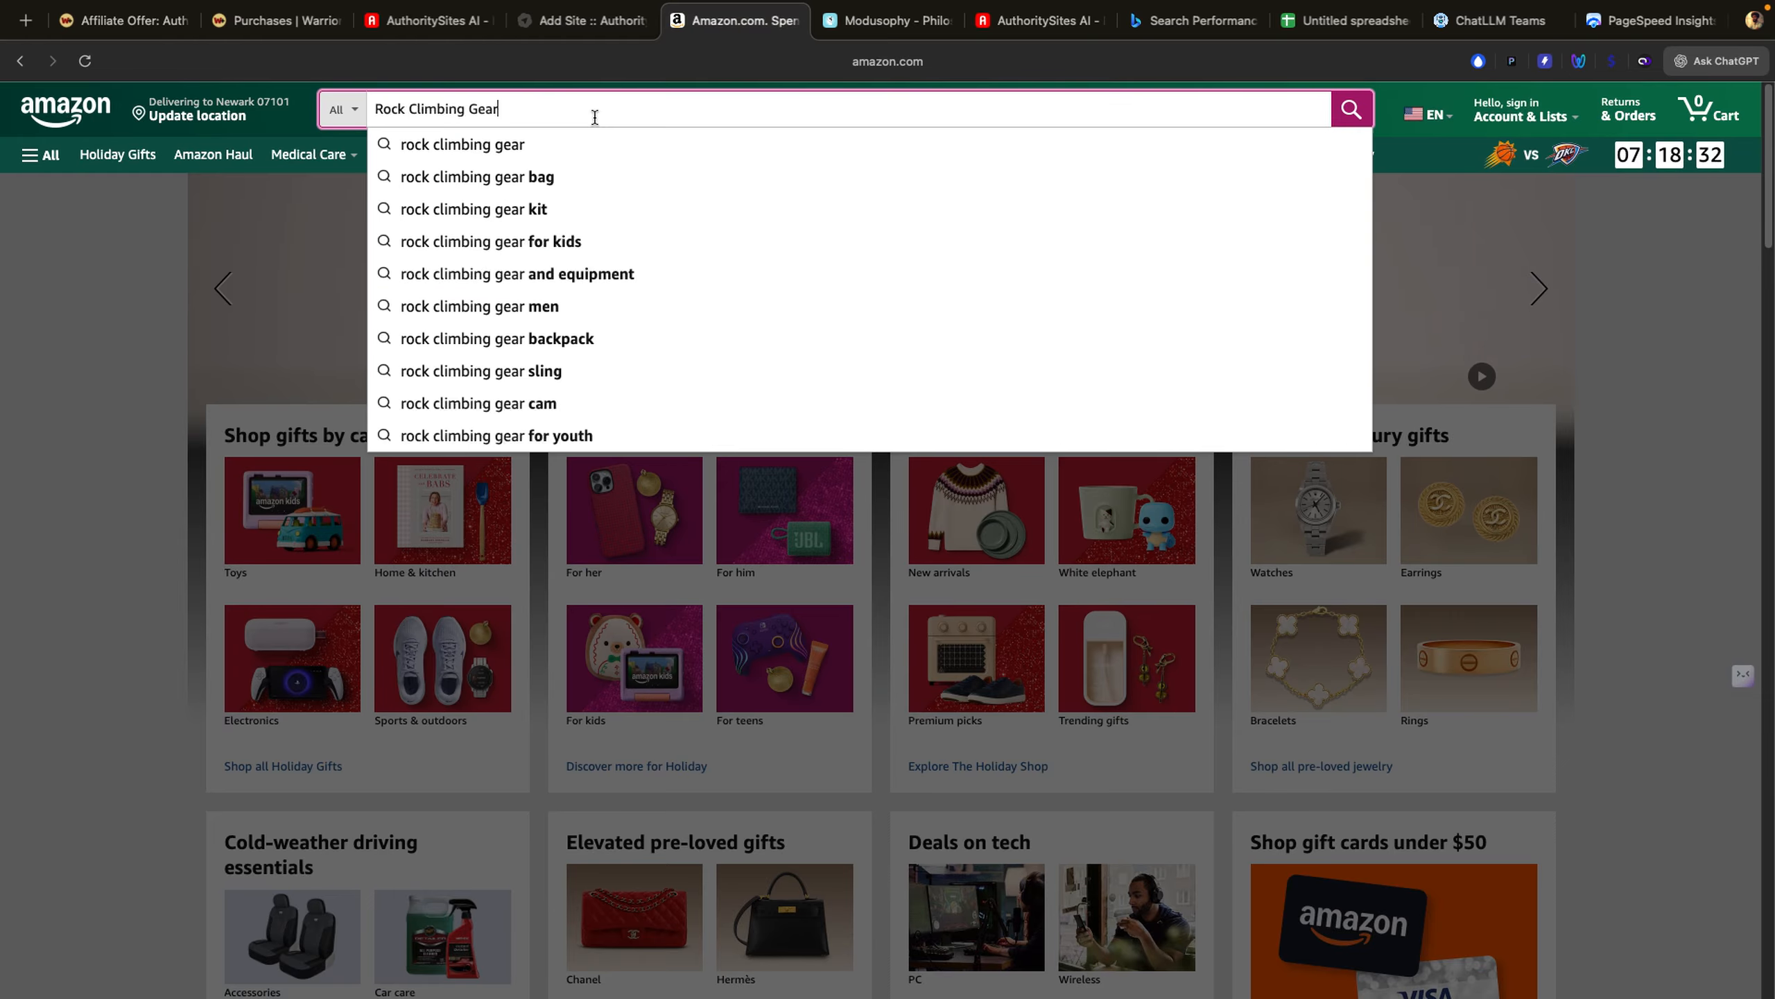
{"action": "key", "text": "Return"}
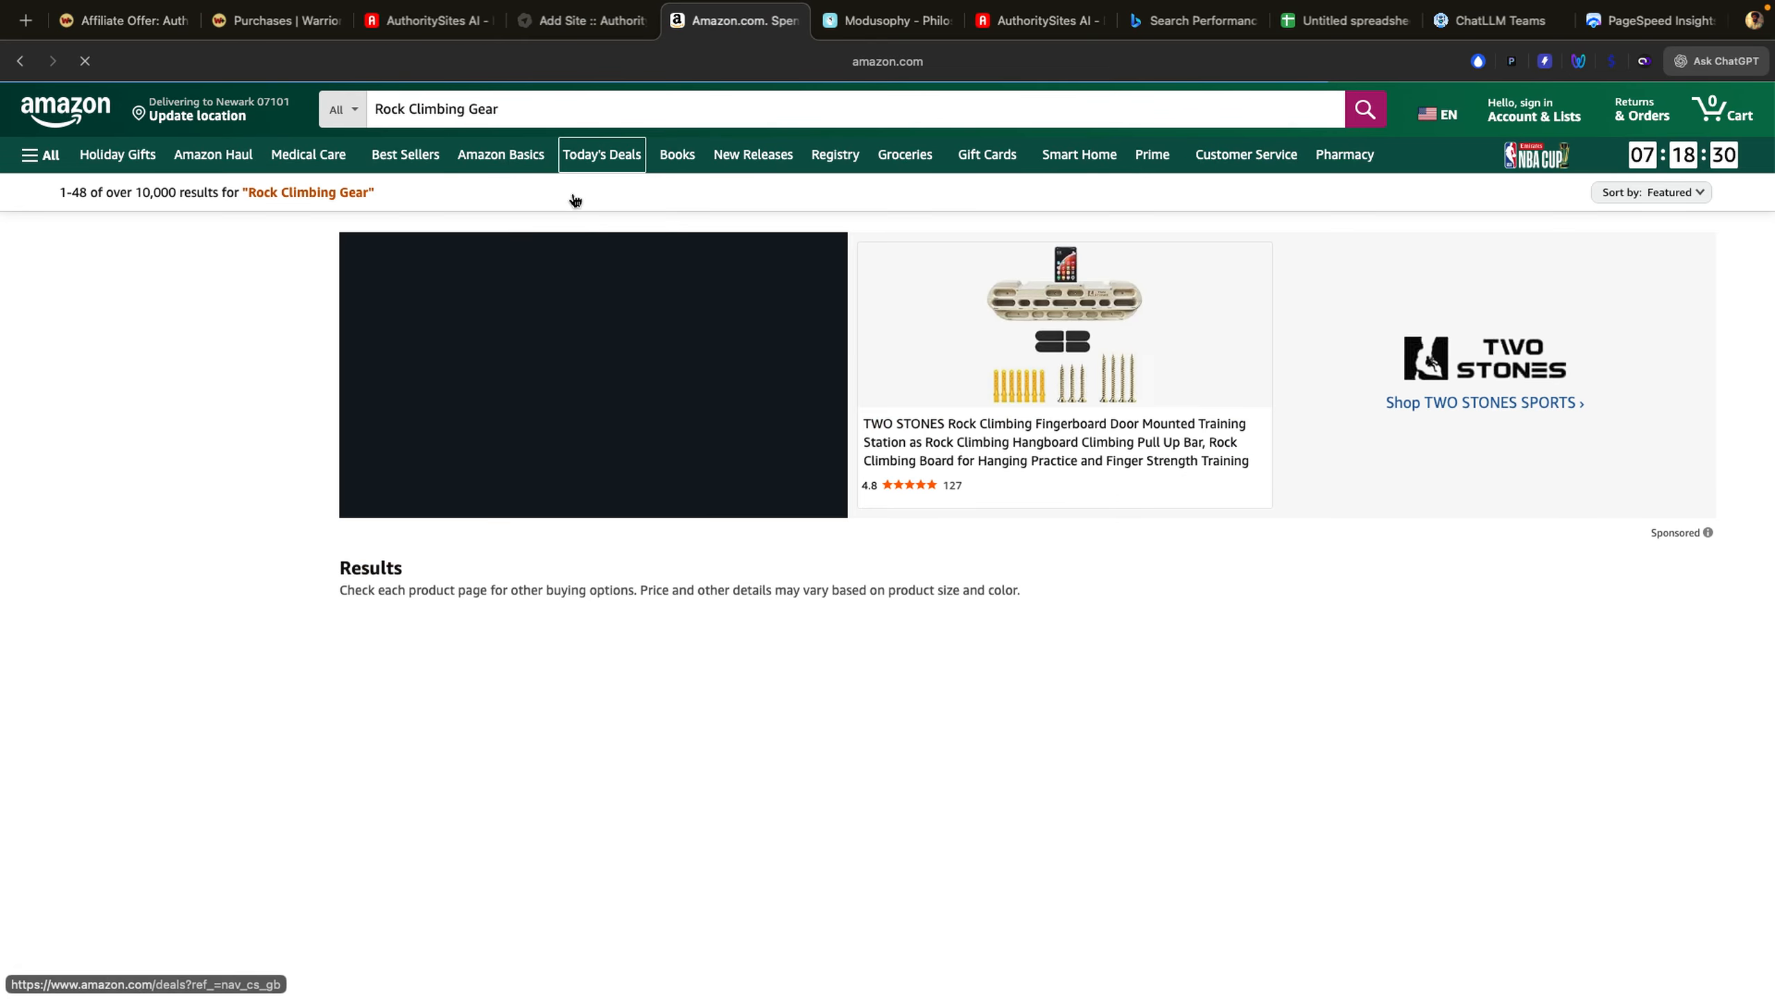
Step: Look through the search results and open the BLACK DIAMOND Men's Momentum Rock Climbing Harness product page
{"action": "scroll", "coordinate": [607, 387], "scroll_direction": "down", "scroll_amount": 1}
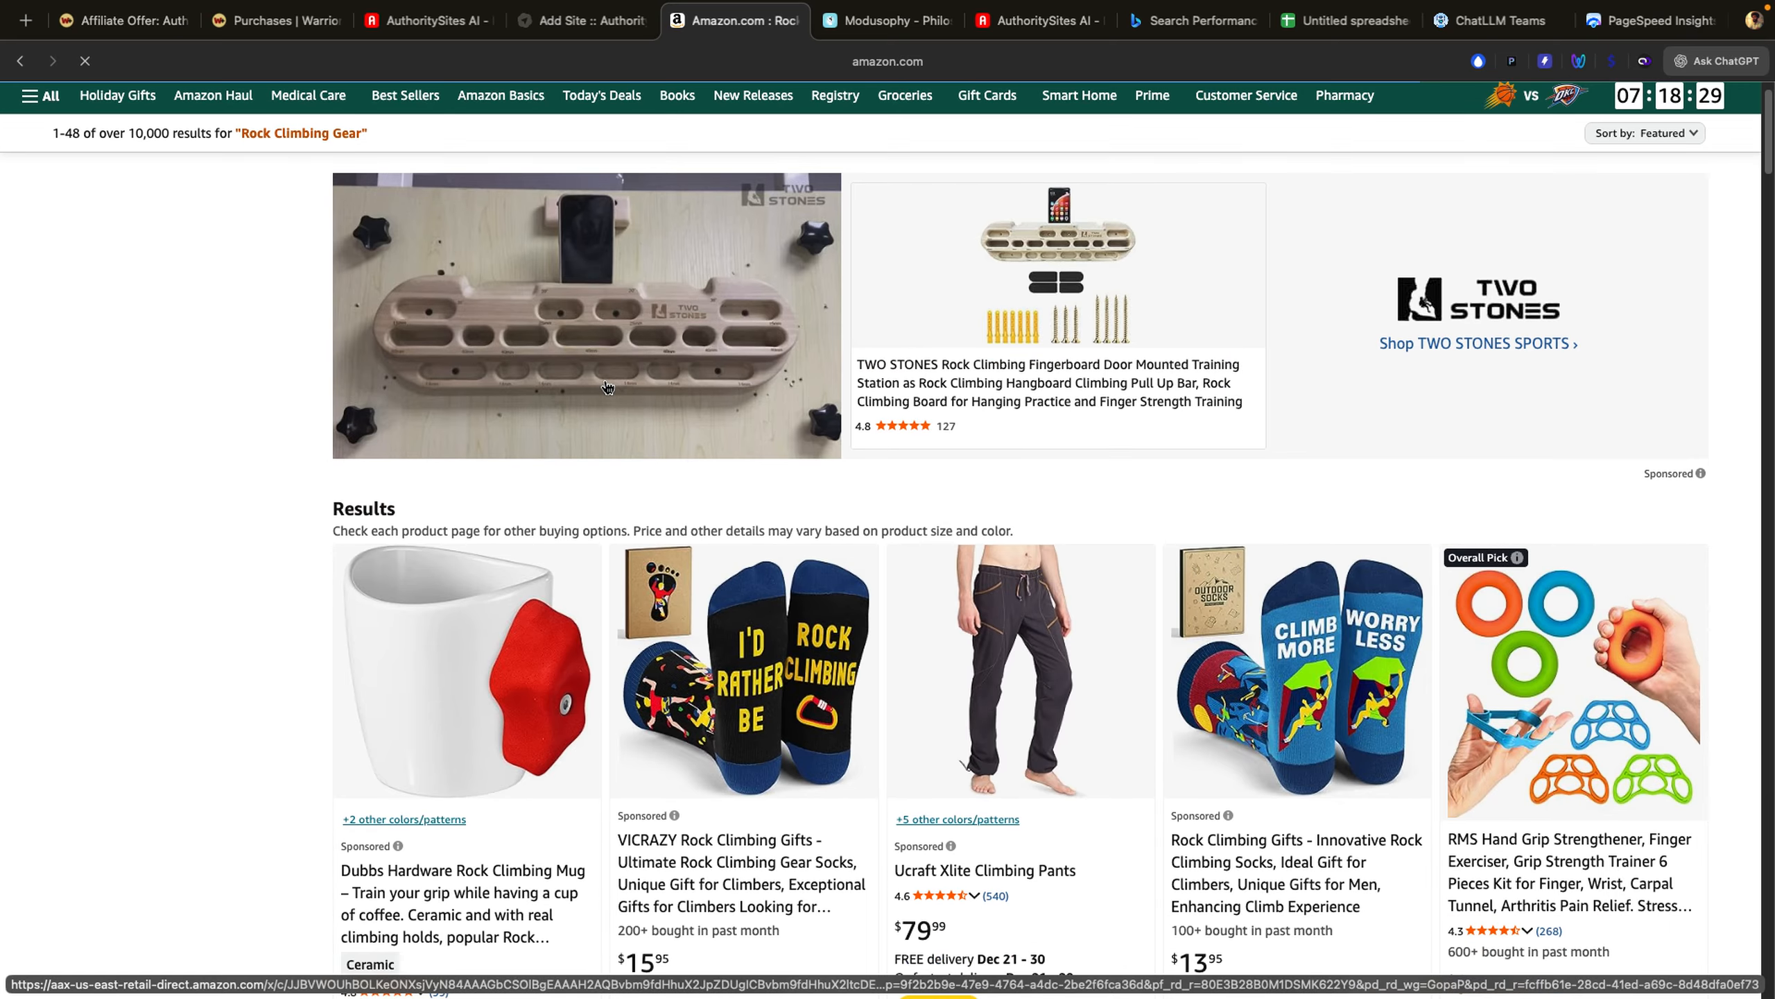
{"action": "scroll", "coordinate": [878, 453], "scroll_direction": "up", "scroll_amount": 1}
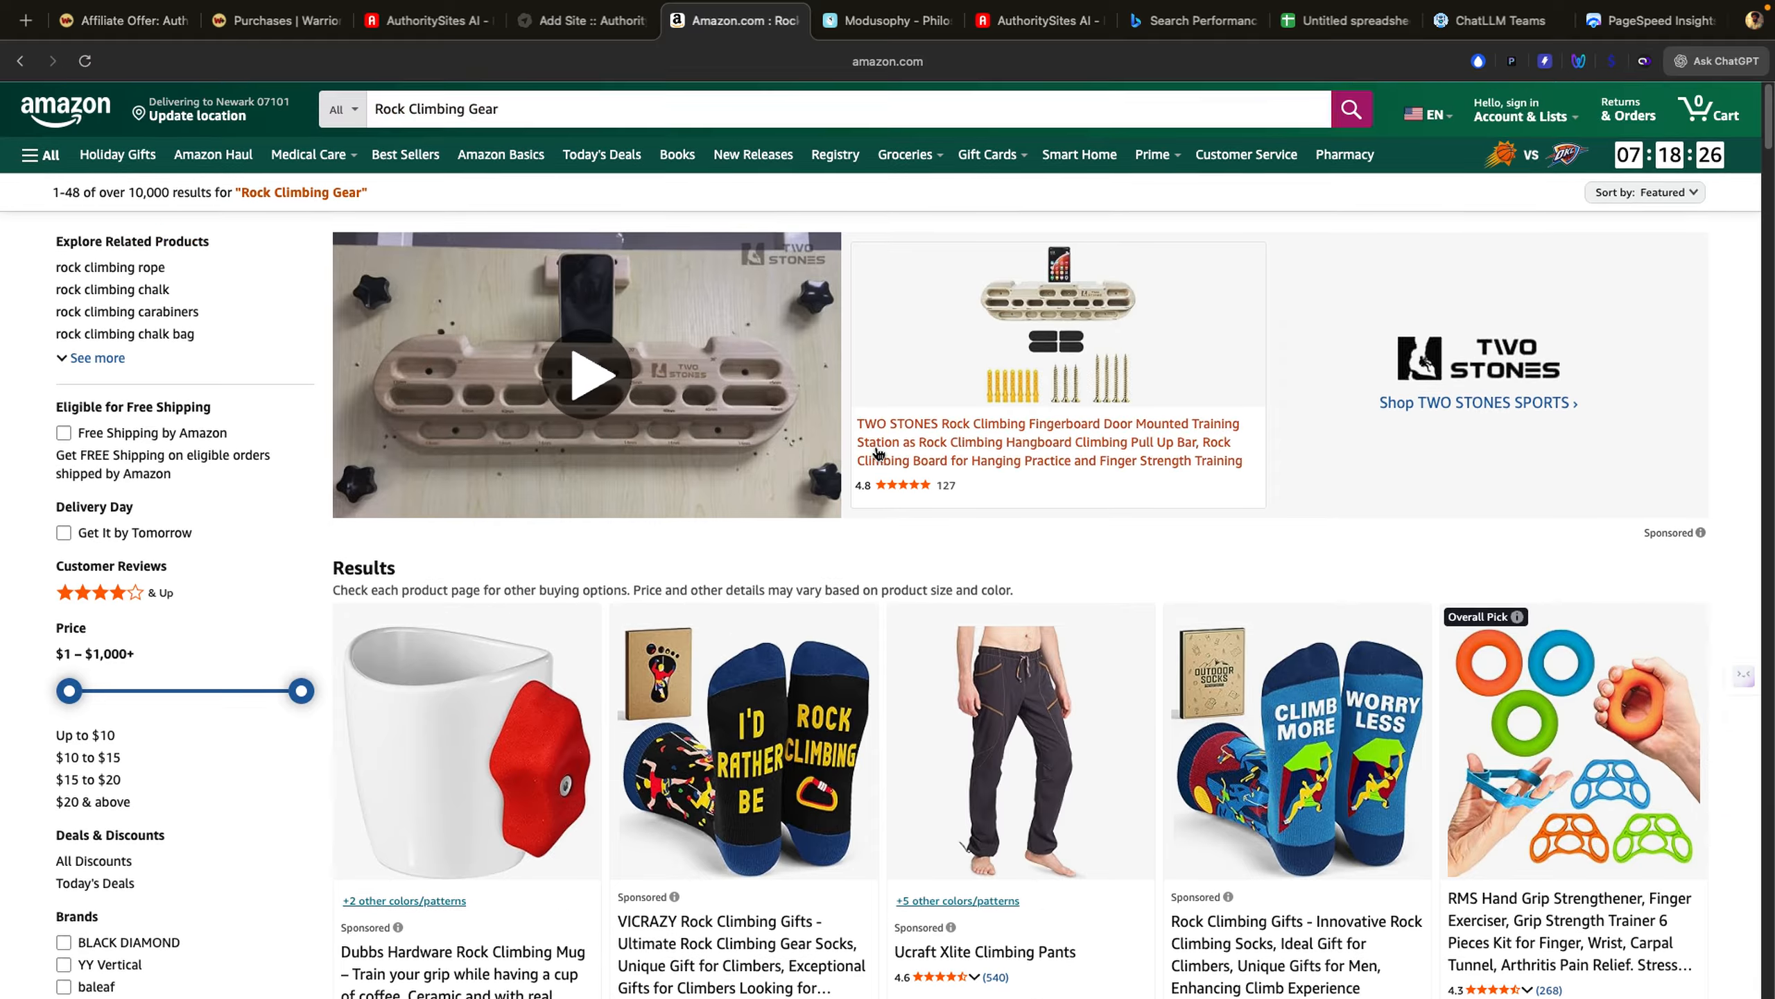
{"action": "scroll", "coordinate": [878, 550], "scroll_direction": "down", "scroll_amount": 10}
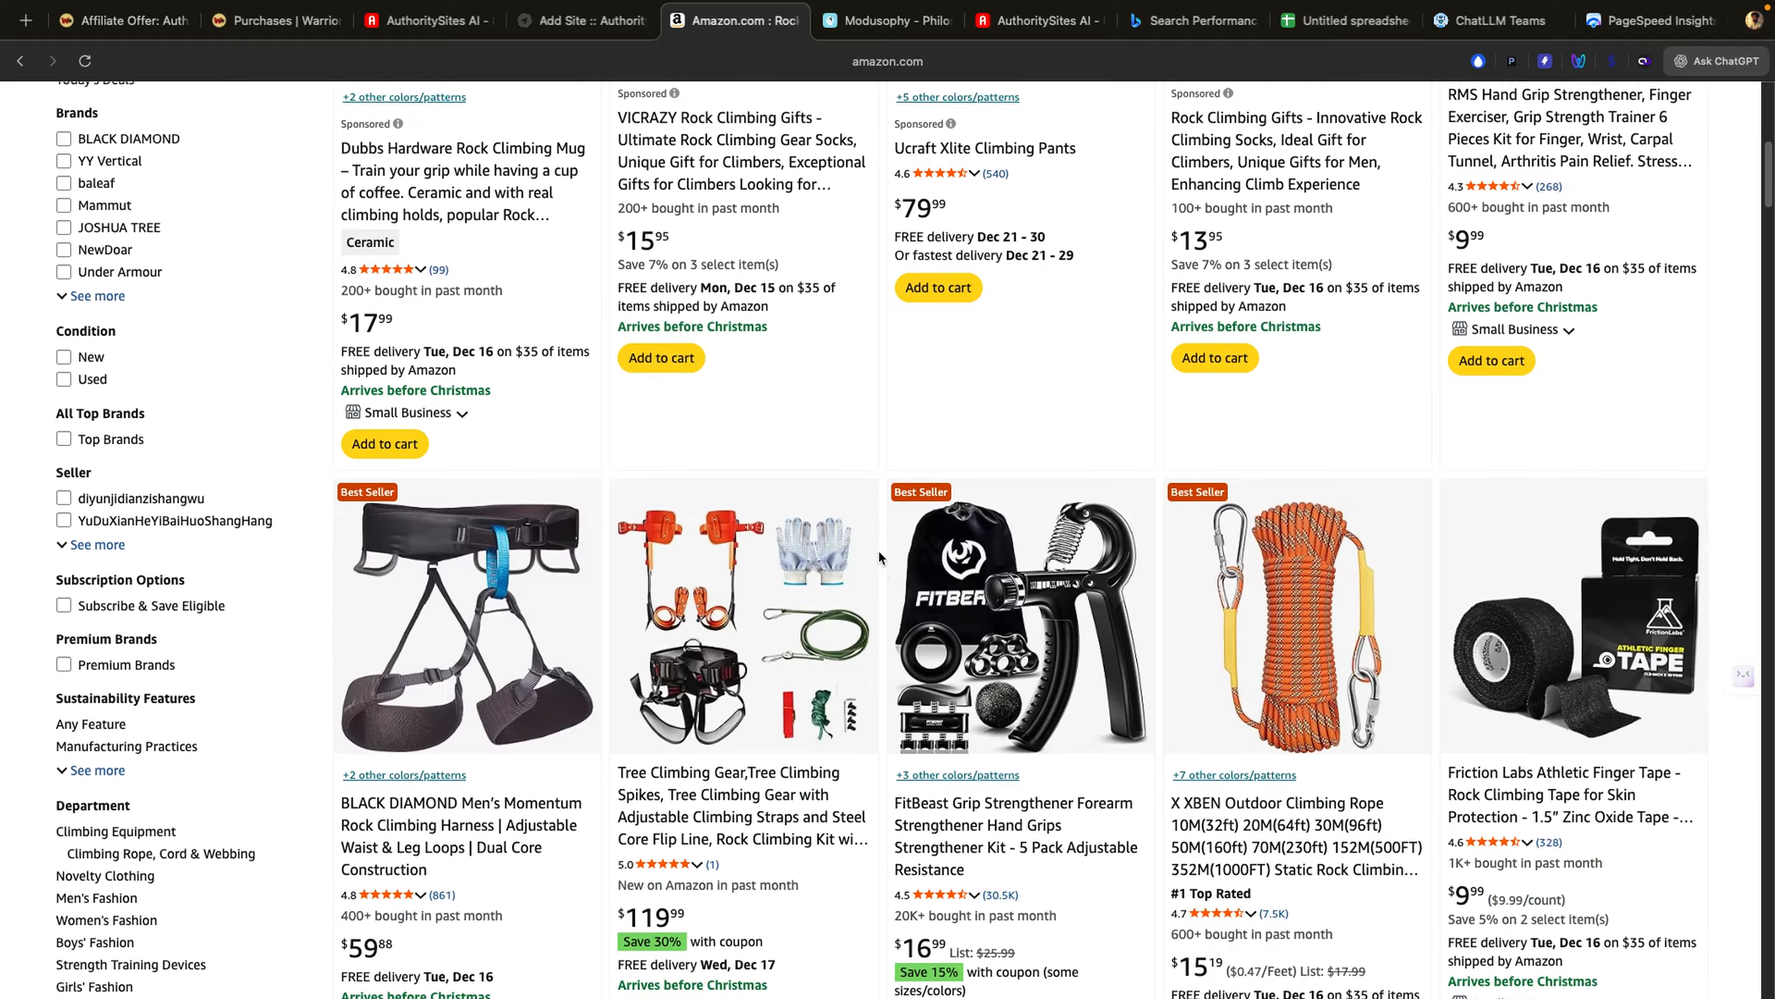
{"action": "scroll", "coordinate": [878, 549], "scroll_direction": "down", "scroll_amount": 5}
{"action": "left_click", "coordinate": [461, 489]}
Step: Copy the harness's category path, Sports & Outdoors›Outdoor Recreation›Climbing›Harnesses, into the new site's Amazon category
{"action": "left_click_drag", "start_coordinate": [536, 265], "coordinate": [201, 265]}
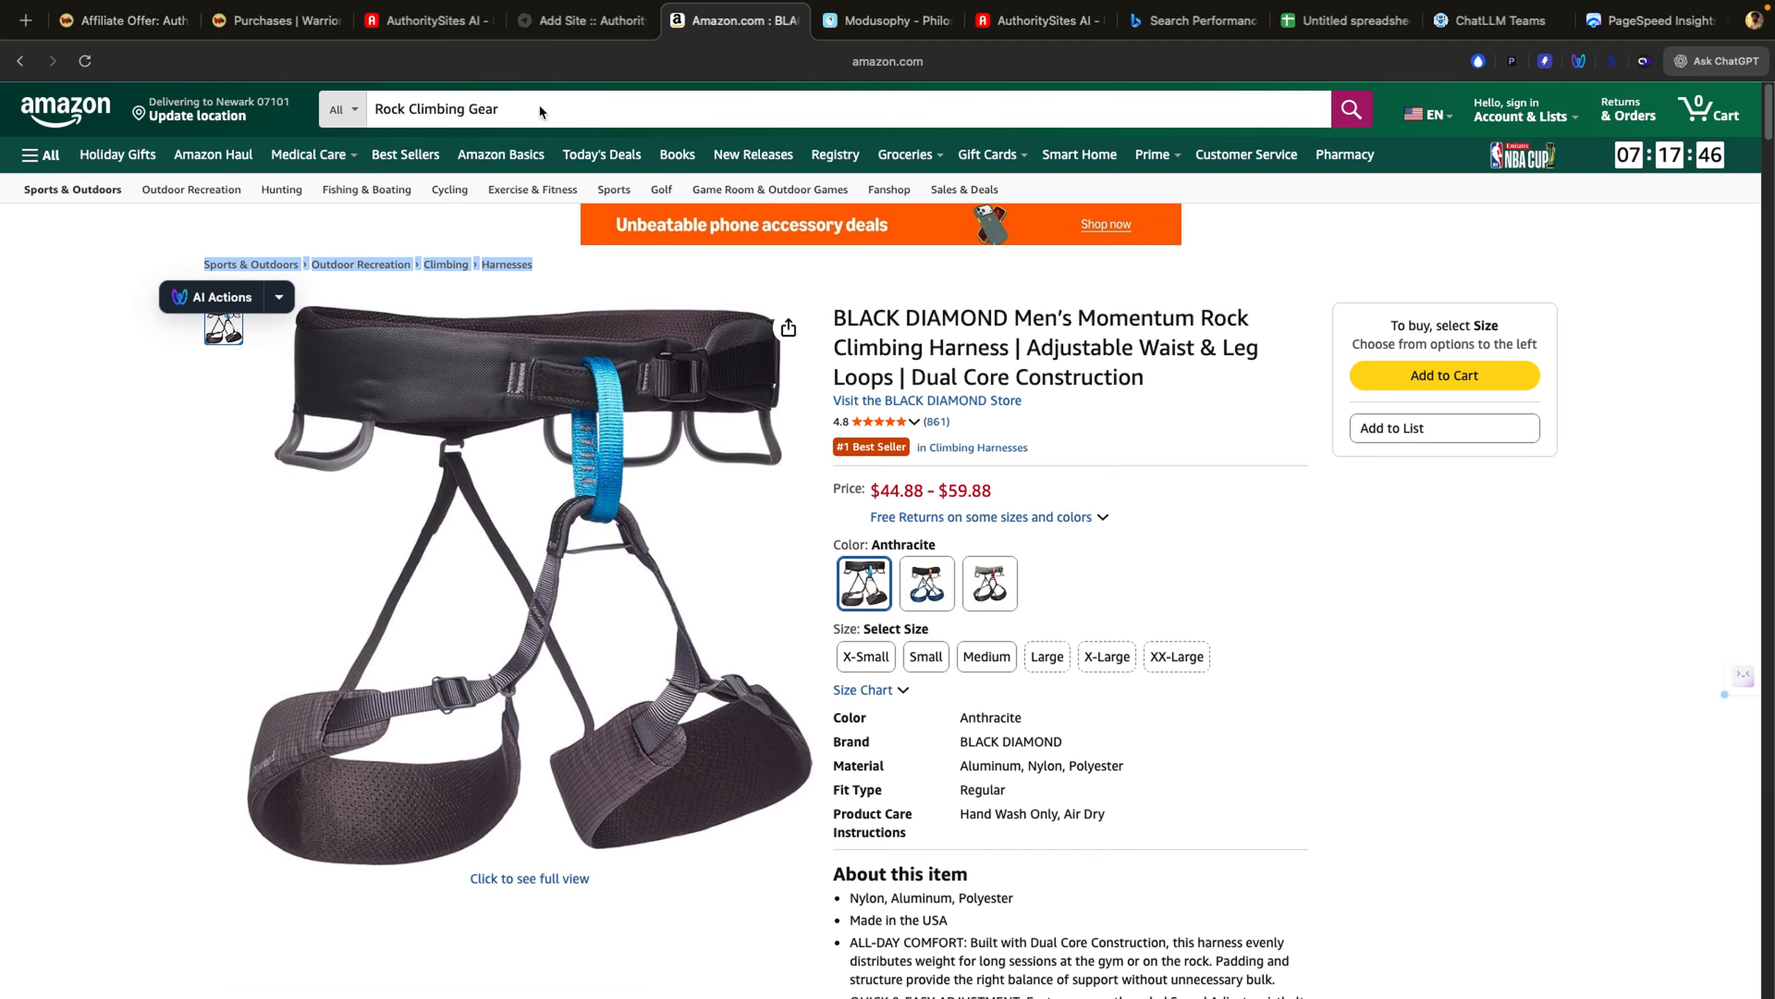
{"action": "left_click", "coordinate": [562, 20]}
{"action": "left_click", "coordinate": [346, 518]}
{"action": "type", "text": "Sports & Outdoors›Outdoor Recreation›Climbing›Harnesses"}
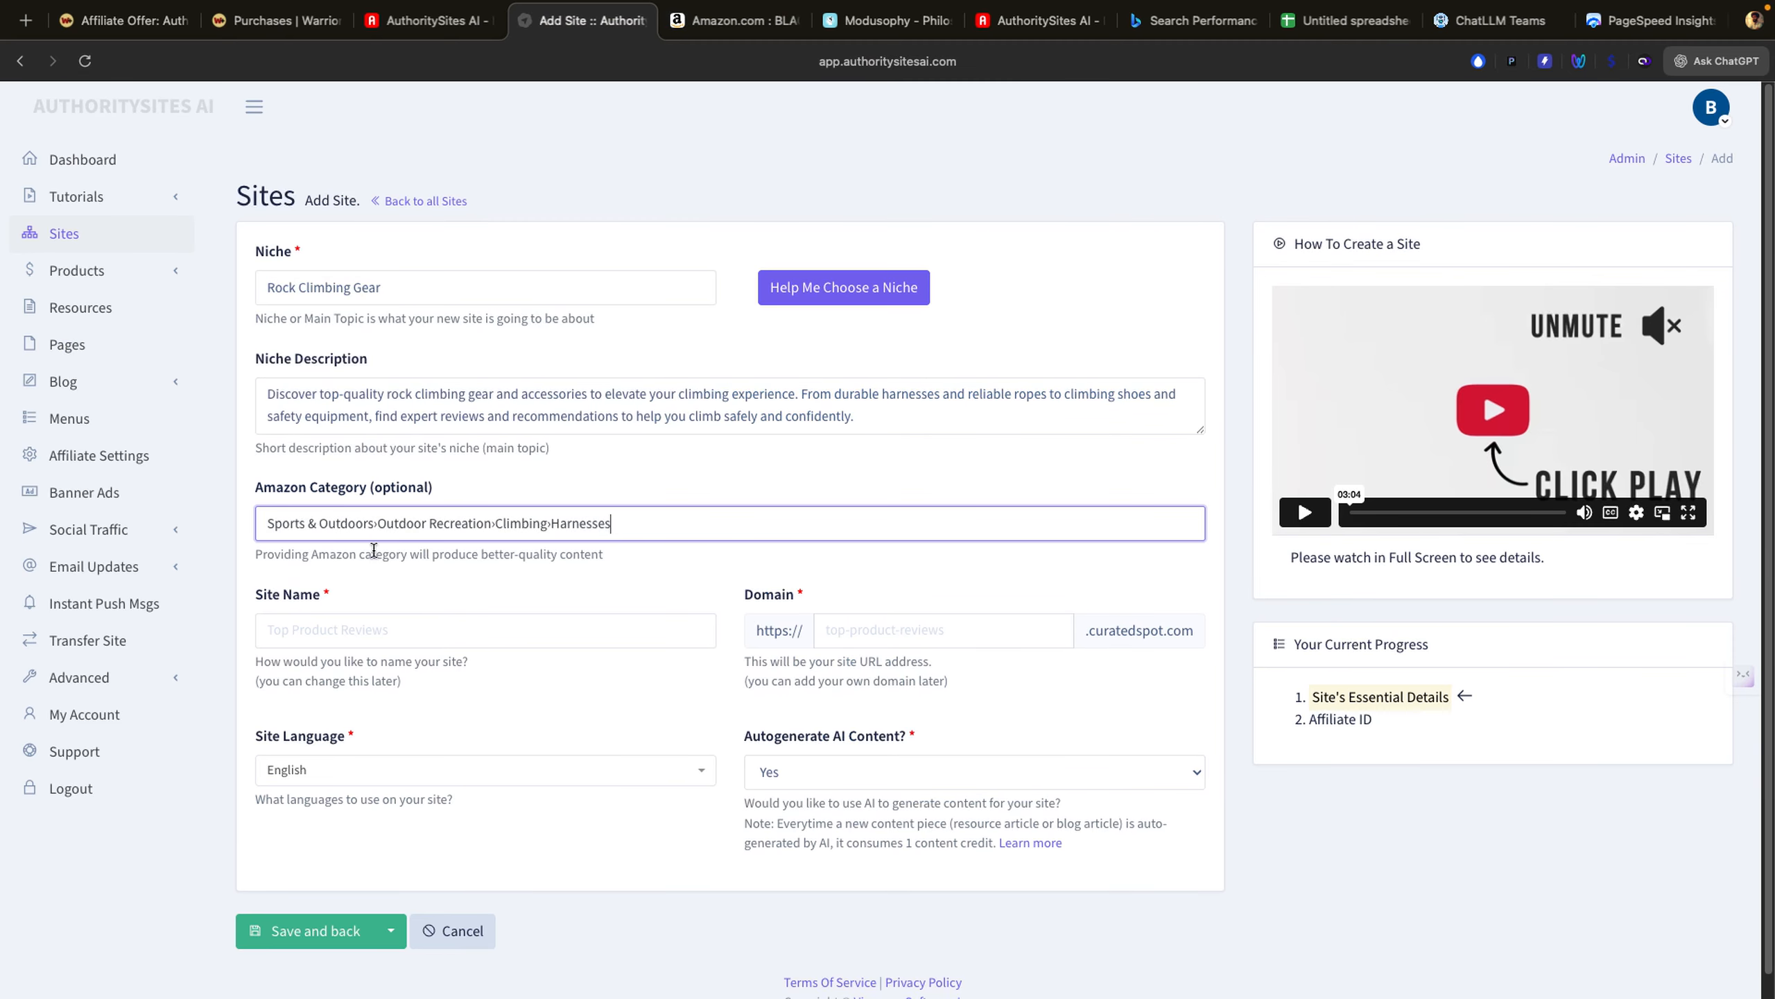
{"action": "left_click", "coordinate": [487, 633]}
{"action": "left_click", "coordinate": [498, 600]}
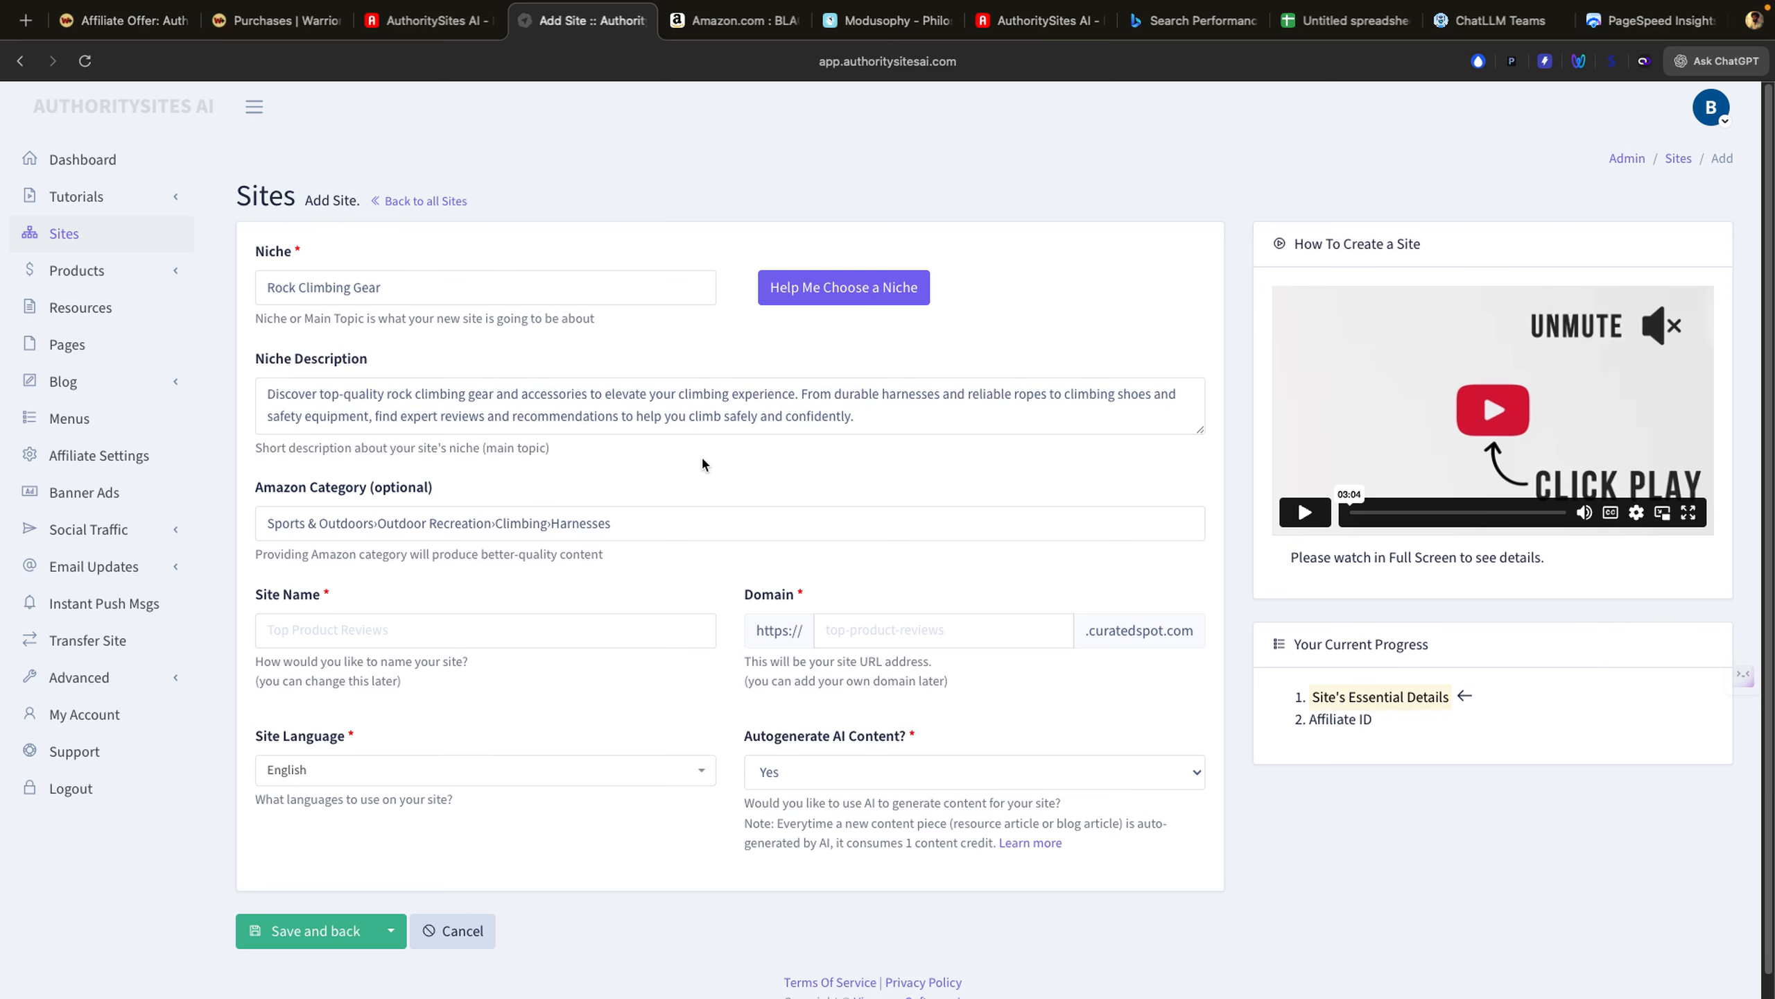
{"action": "left_click", "coordinate": [888, 411]}
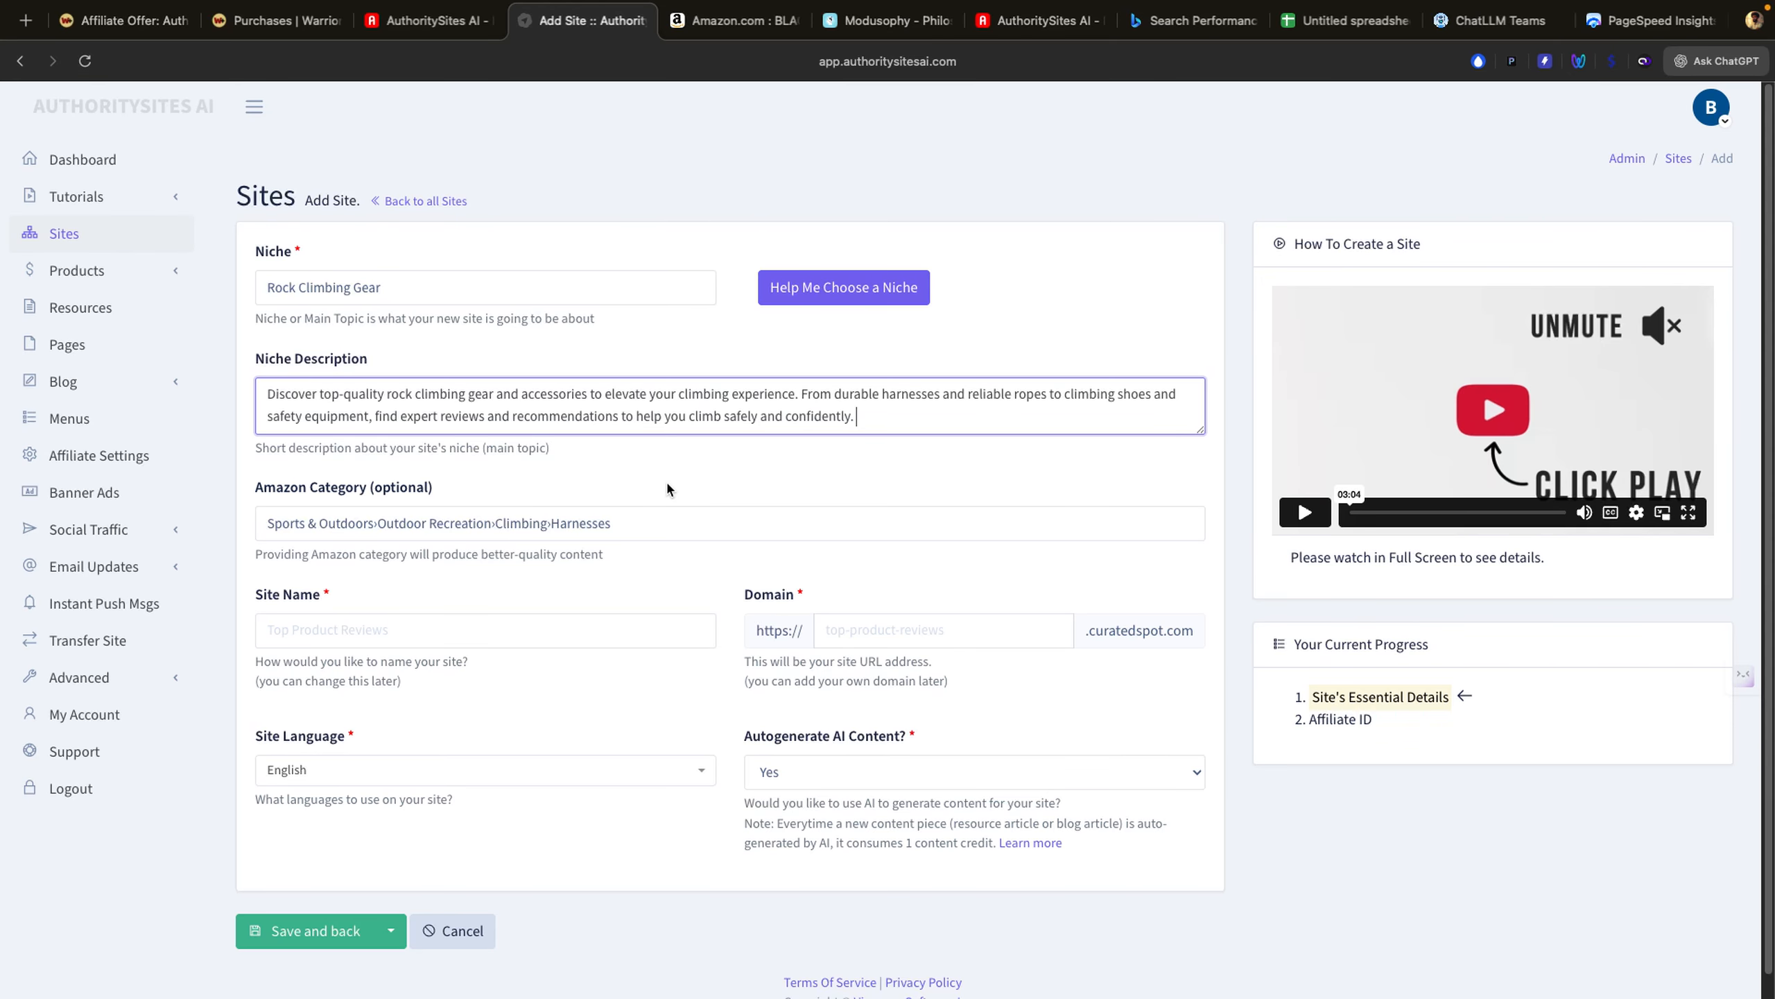
{"action": "key", "text": "super+shift+x"}
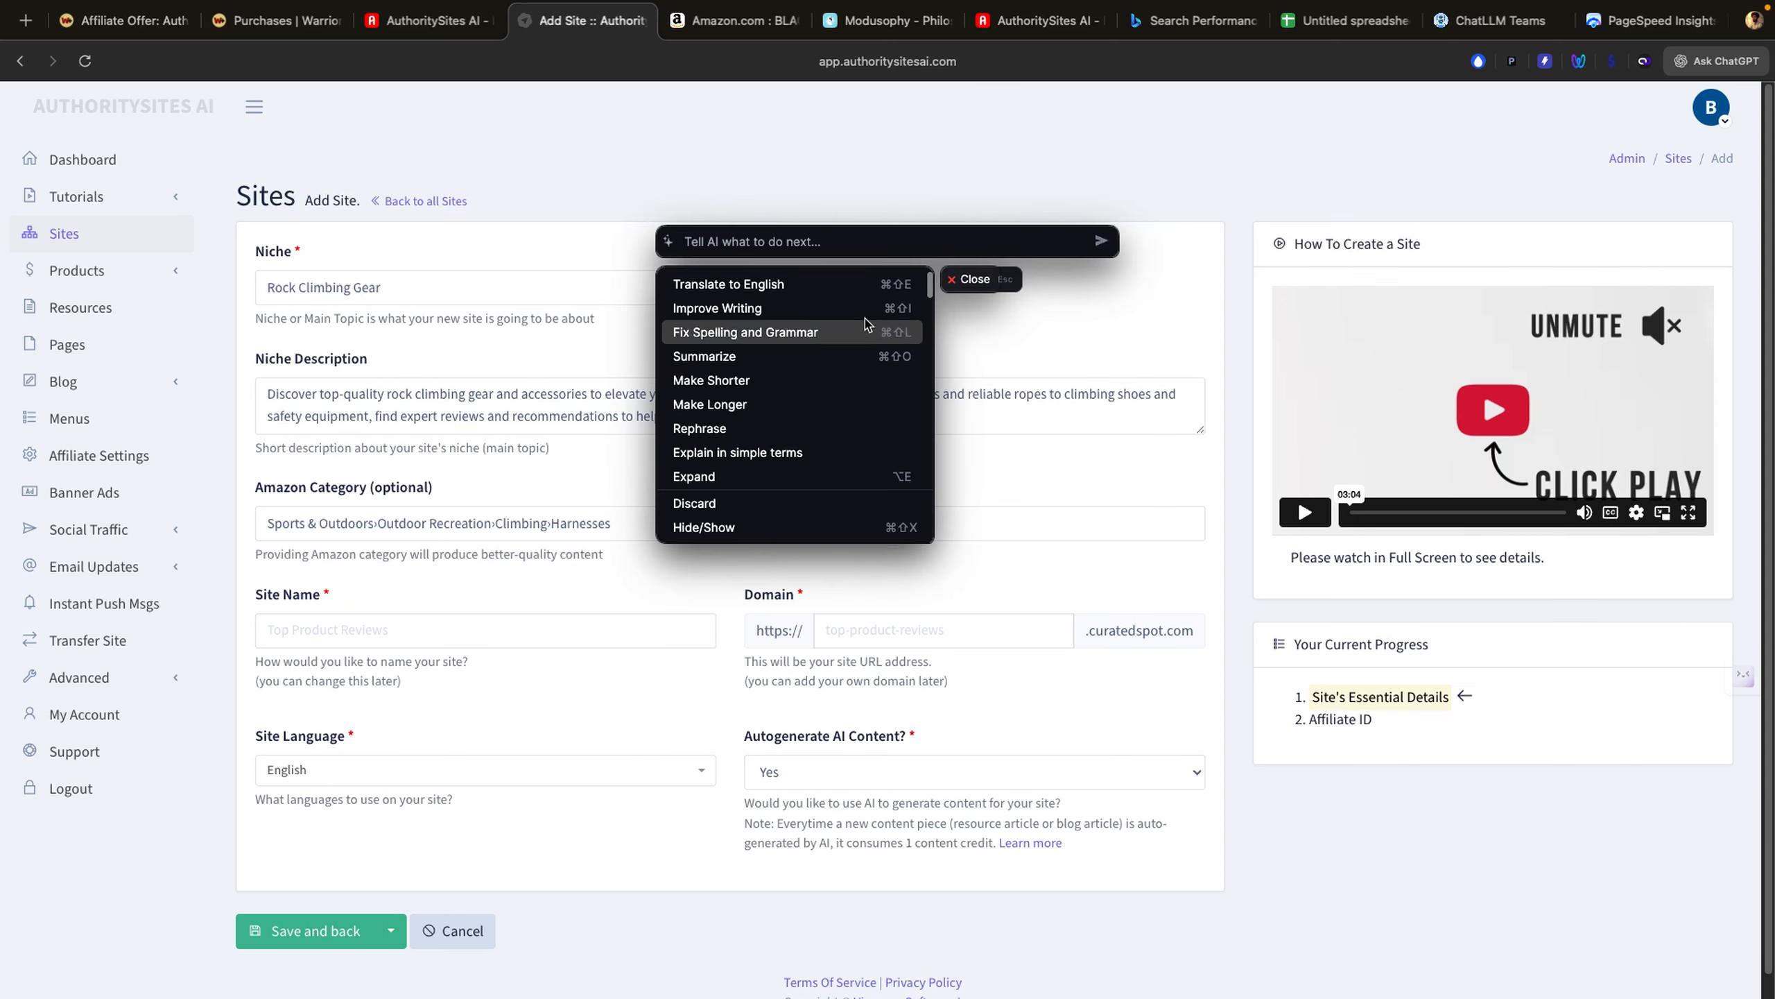
{"action": "left_click", "coordinate": [979, 286]}
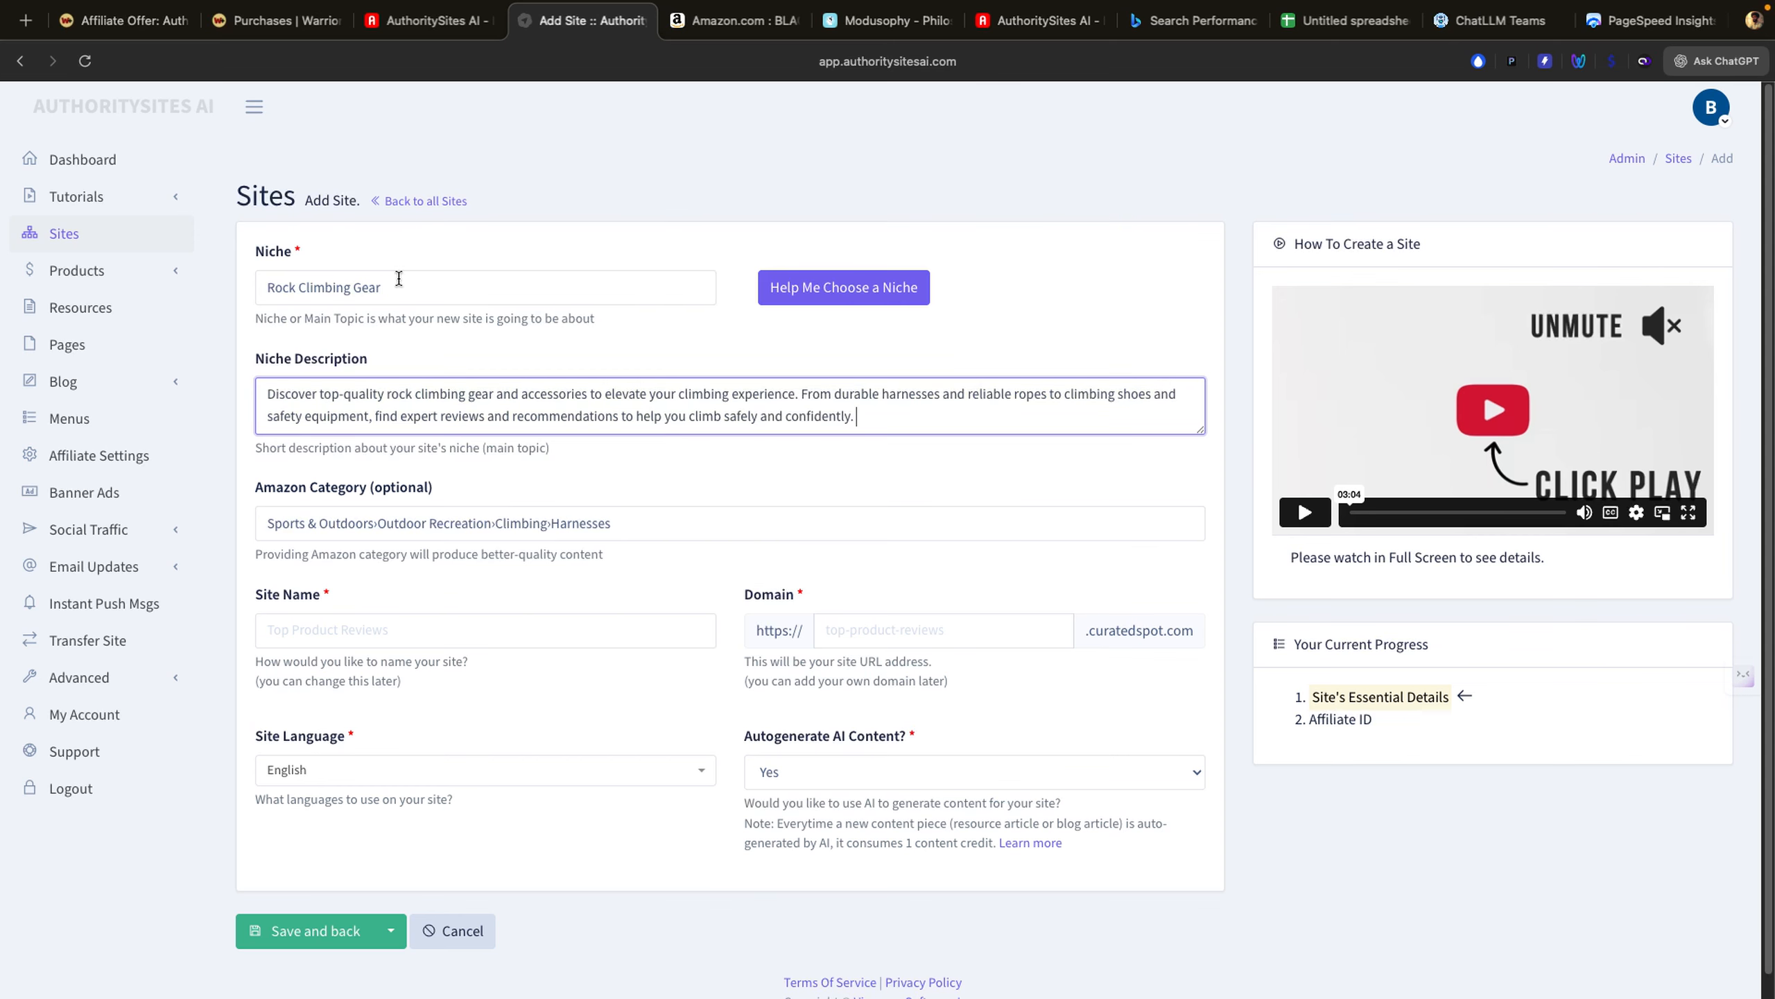
Step: Ask the AI assistant for ten different unique Amazon affiliate website names based on the niche text "Rock Climbing Gear", and review its suggestions
{"action": "left_click_drag", "start_coordinate": [399, 279], "coordinate": [235, 277]}
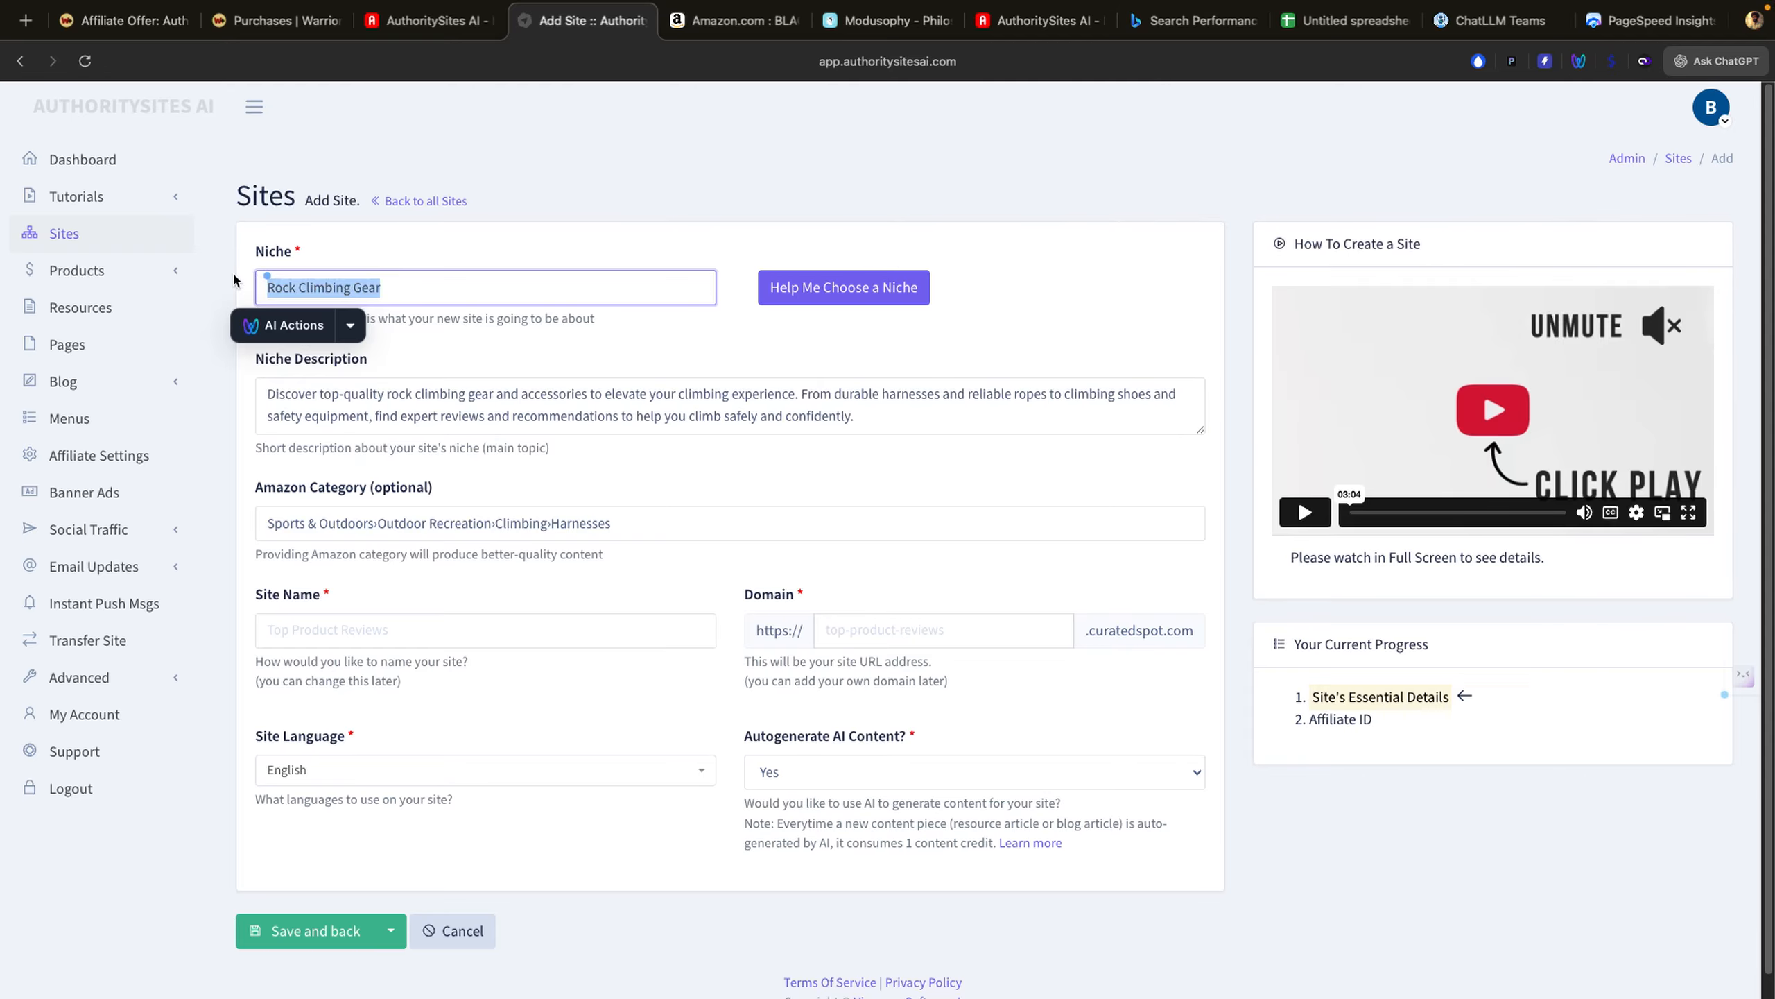
{"action": "key", "text": "super+shift+x"}
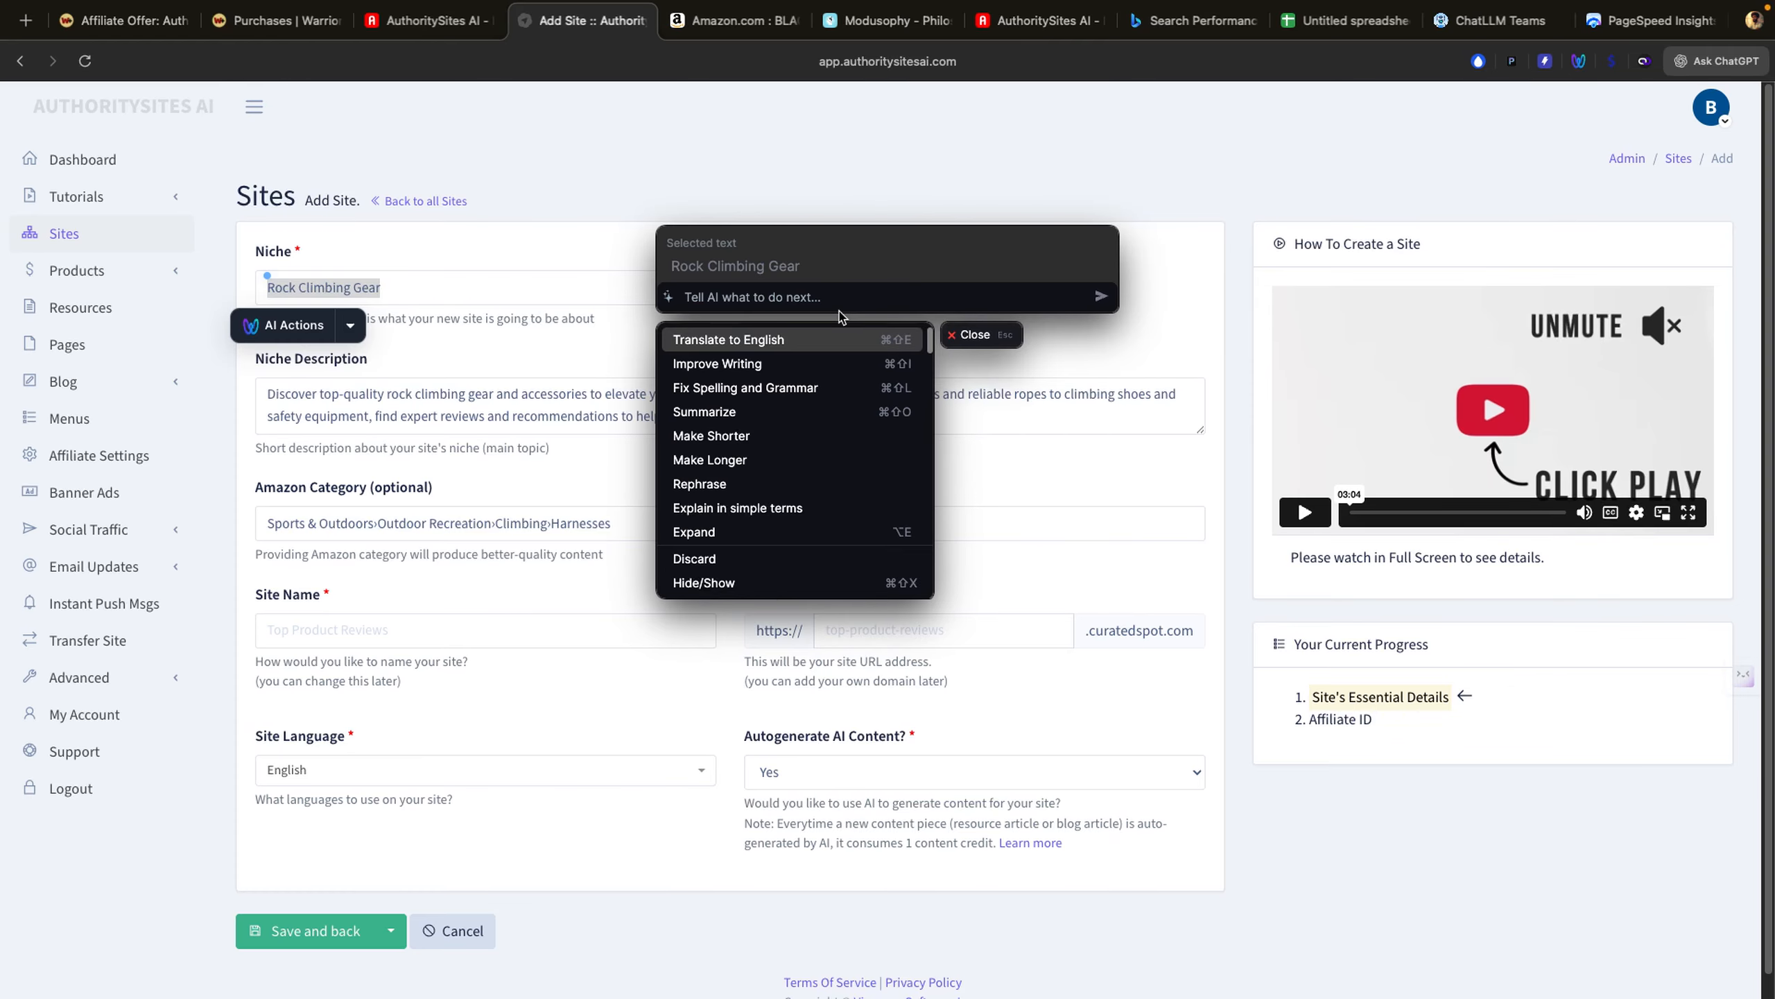
{"action": "type", "text": "Give me ten different unique names for an Amazon affiliate website search in this niche"}
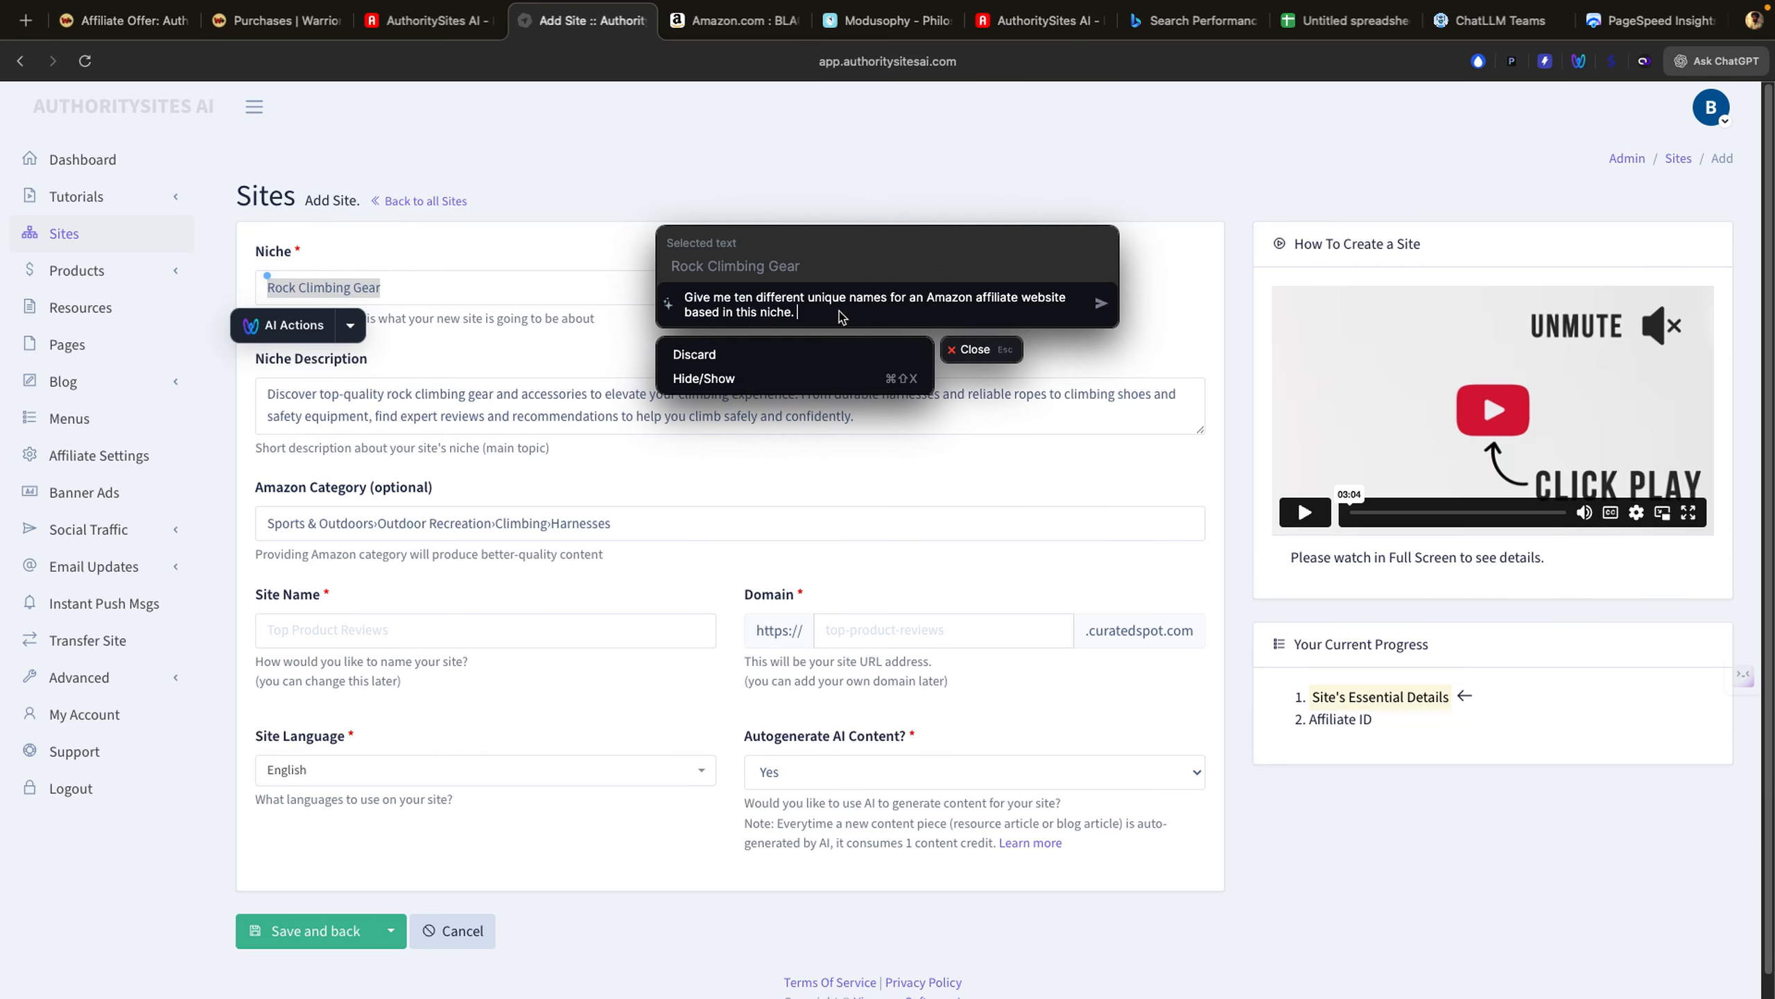
{"action": "left_click", "coordinate": [1100, 297]}
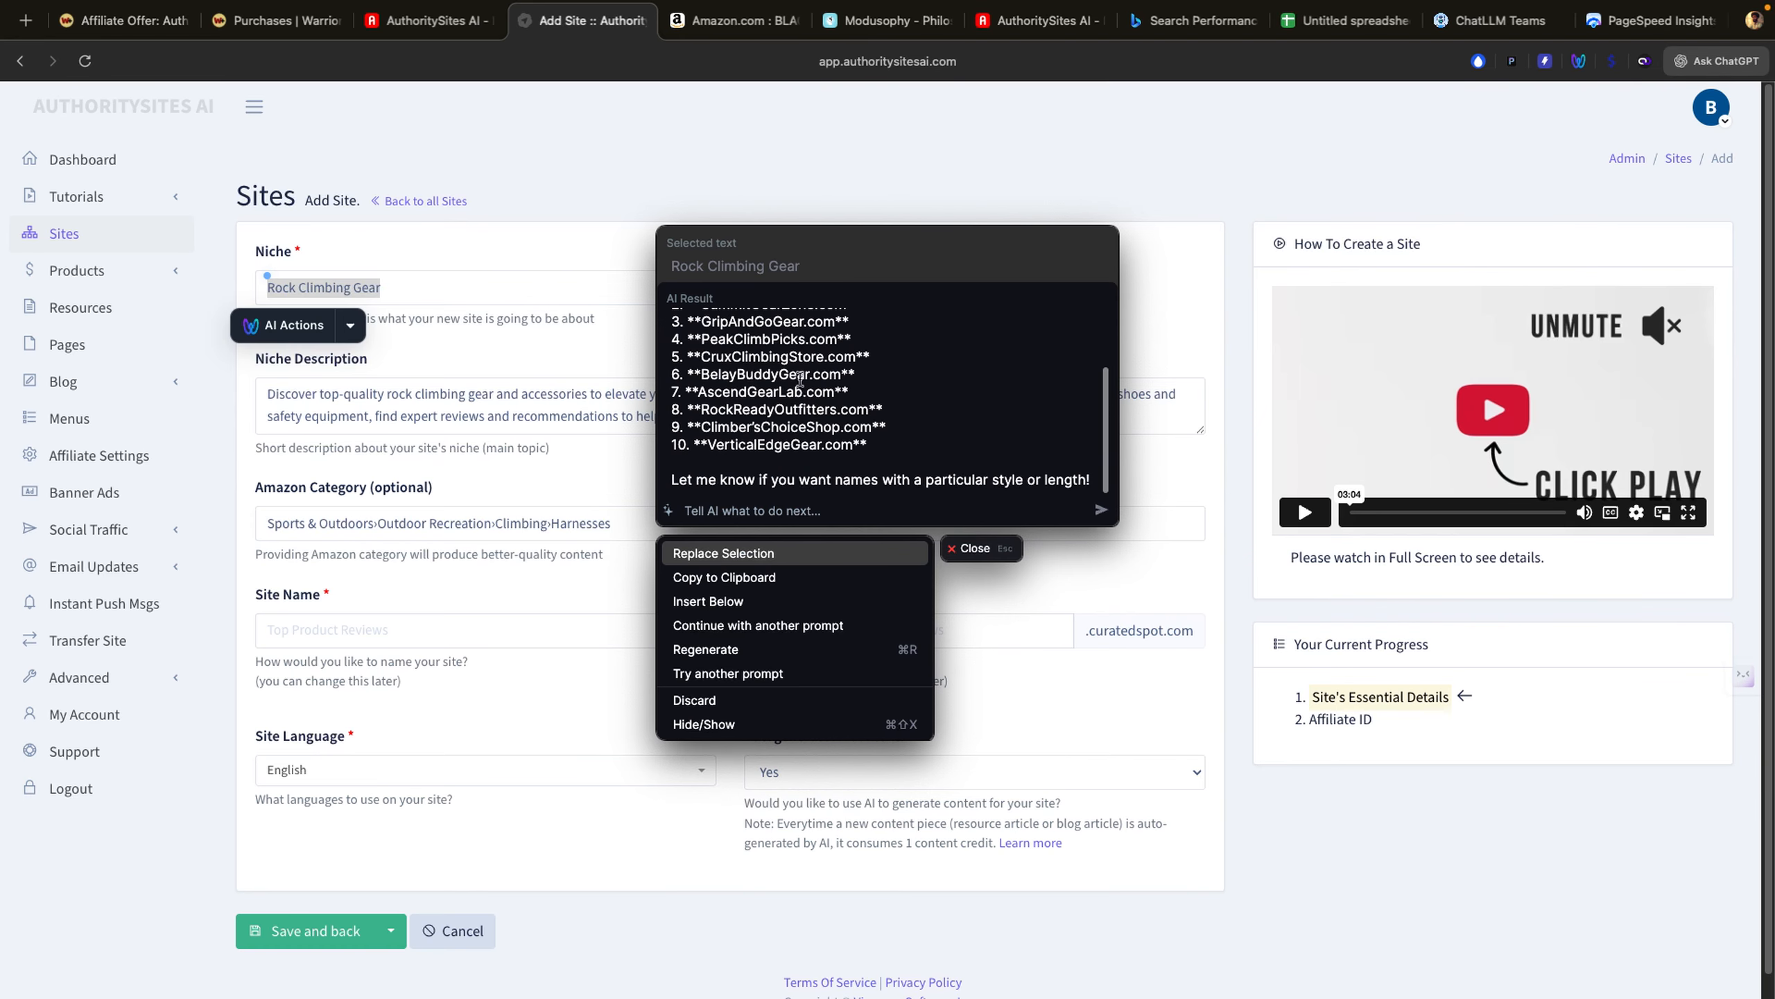
{"action": "scroll", "coordinate": [801, 378], "scroll_direction": "up", "scroll_amount": 1}
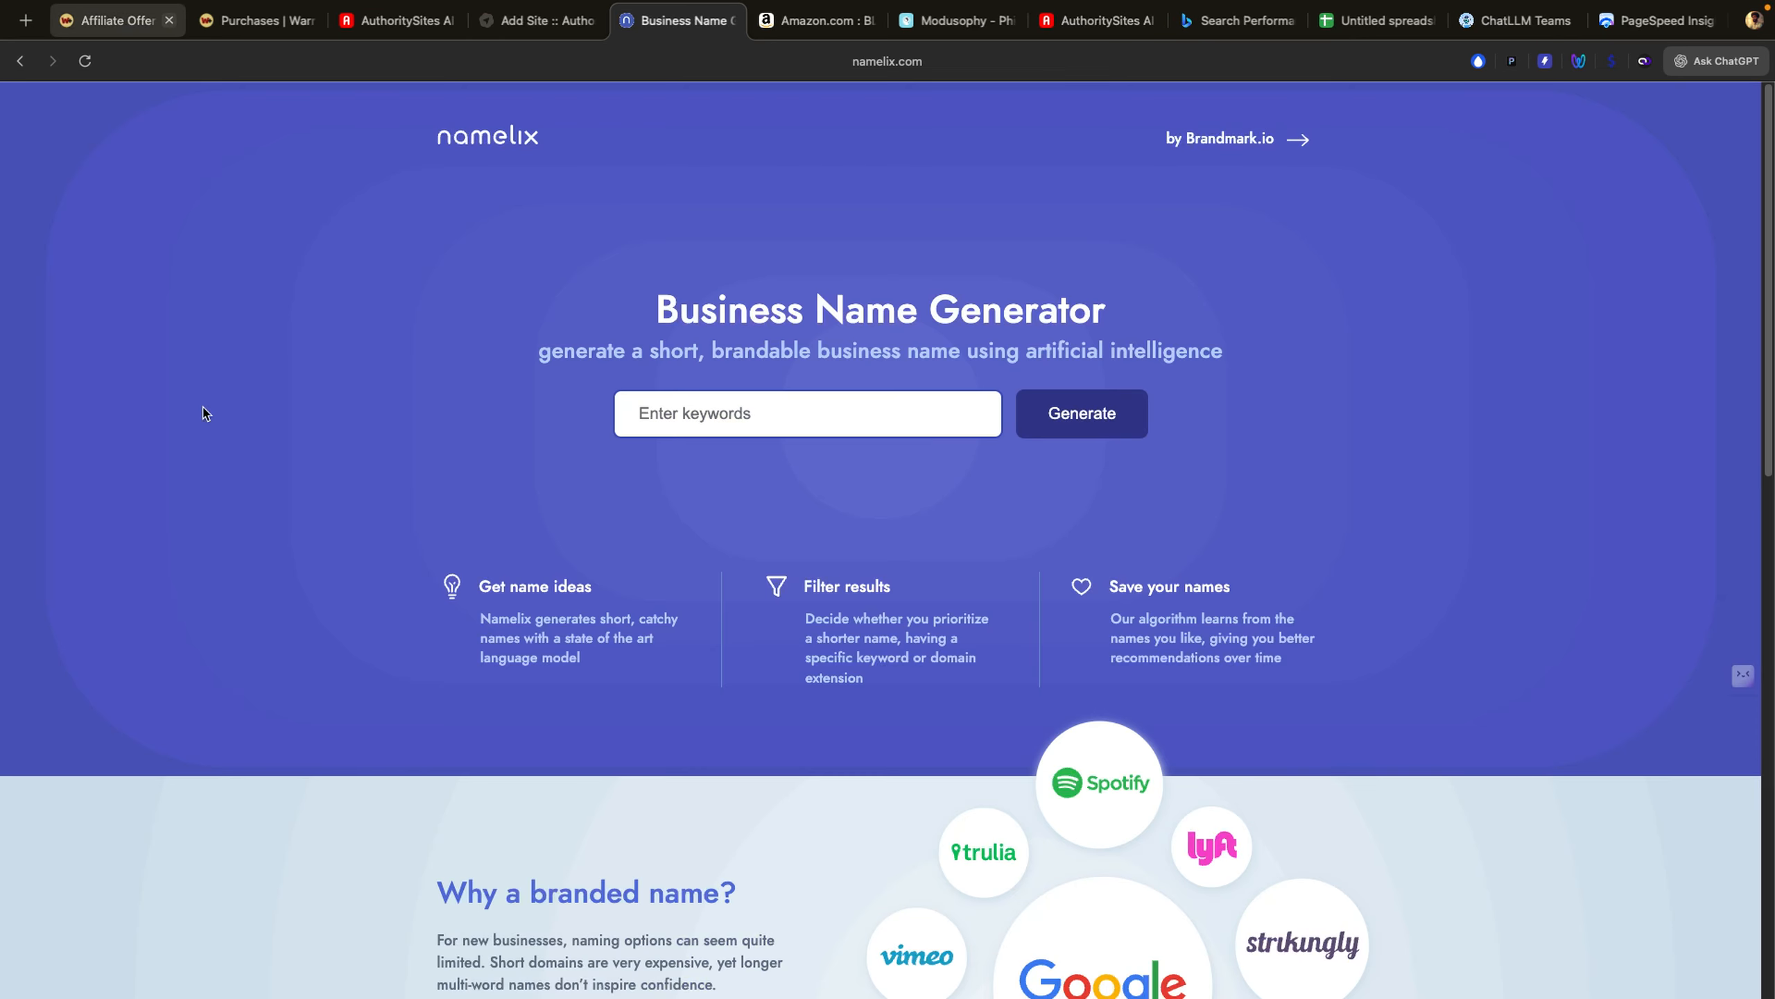
Step: Start a business name search on namelix.com with the keywords "Rock Climbing Gear"
{"action": "left_click", "coordinate": [540, 37]}
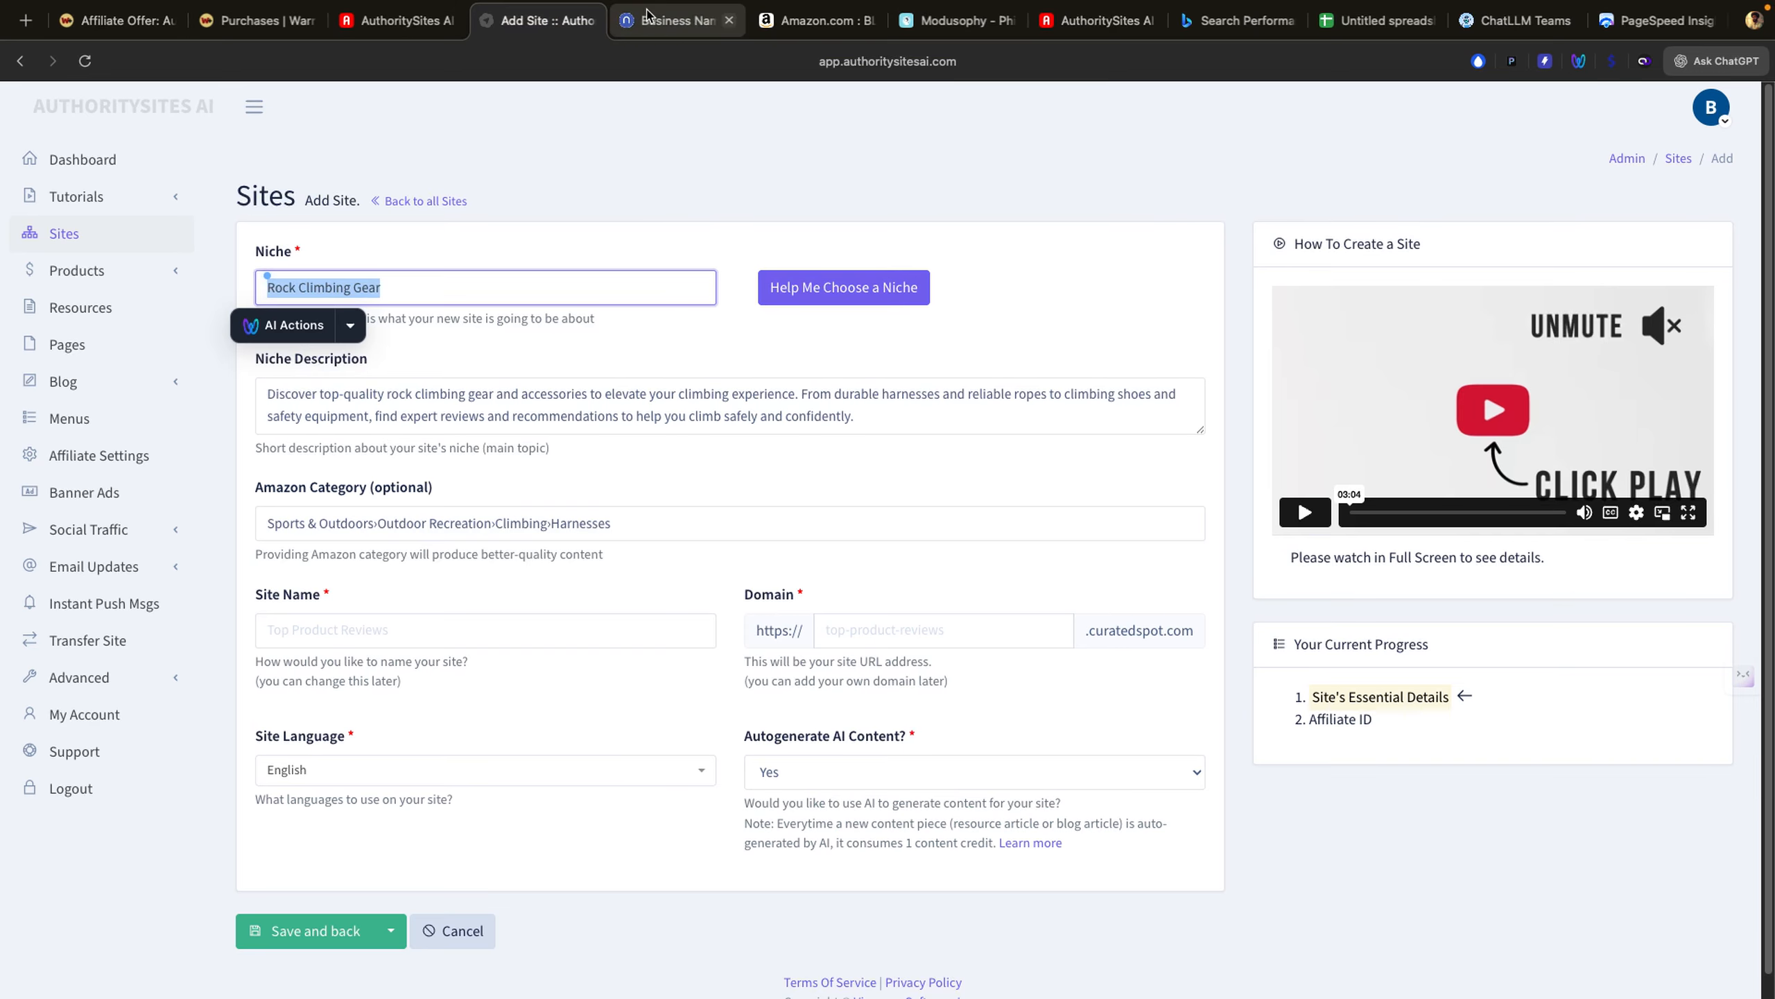
{"action": "left_click", "coordinate": [678, 20]}
{"action": "left_click", "coordinate": [702, 413]}
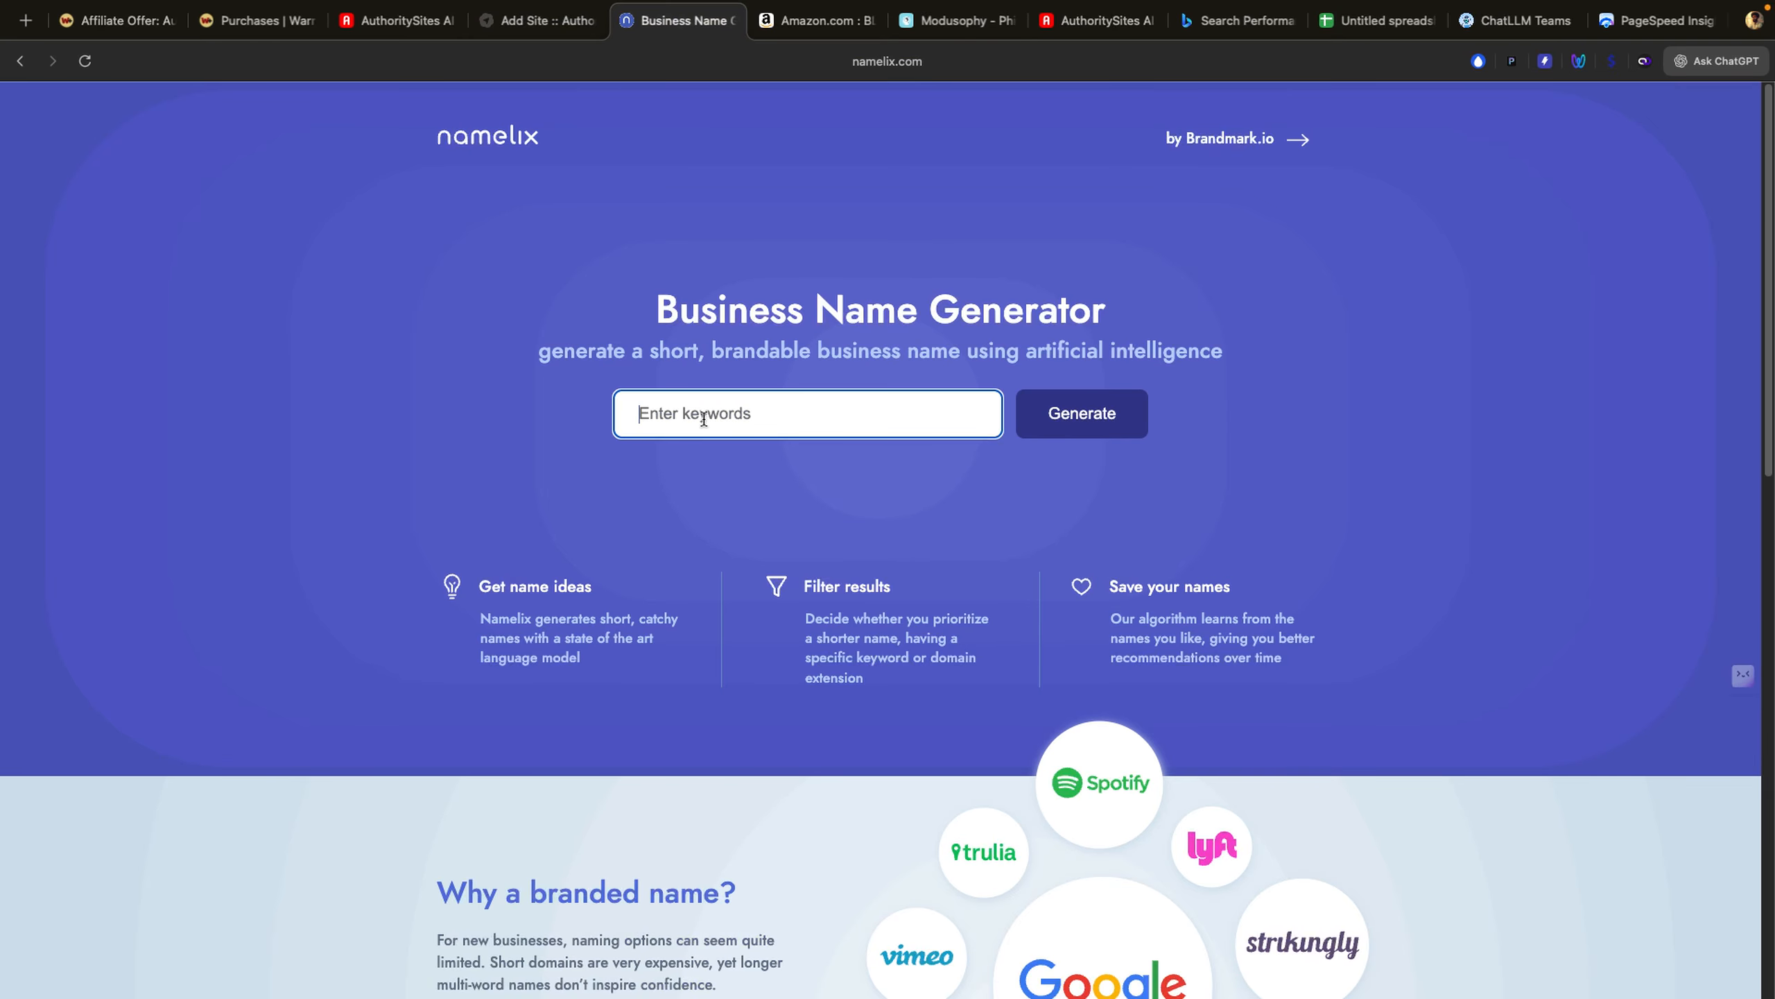
{"action": "type", "text": "Rock Climbing Gear"}
{"action": "left_click", "coordinate": [1071, 414]}
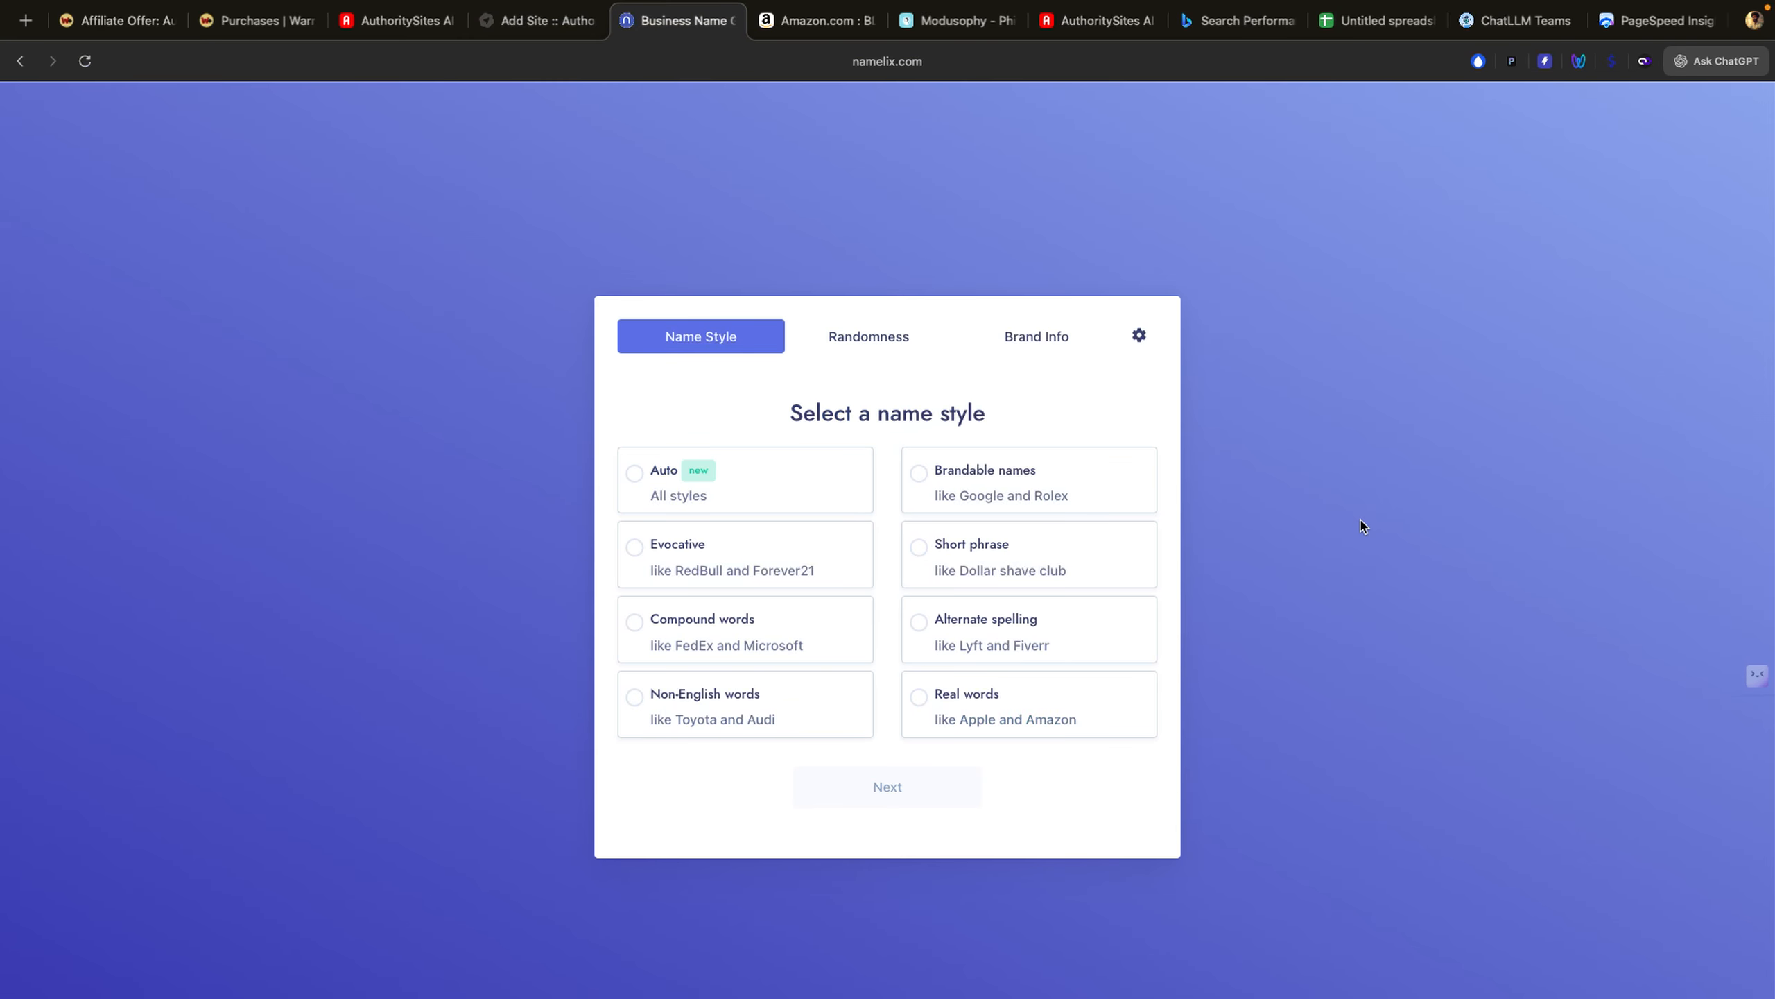
Step: Choose the Brandable names style and Medium randomness for the name generation
{"action": "left_click", "coordinate": [961, 497]}
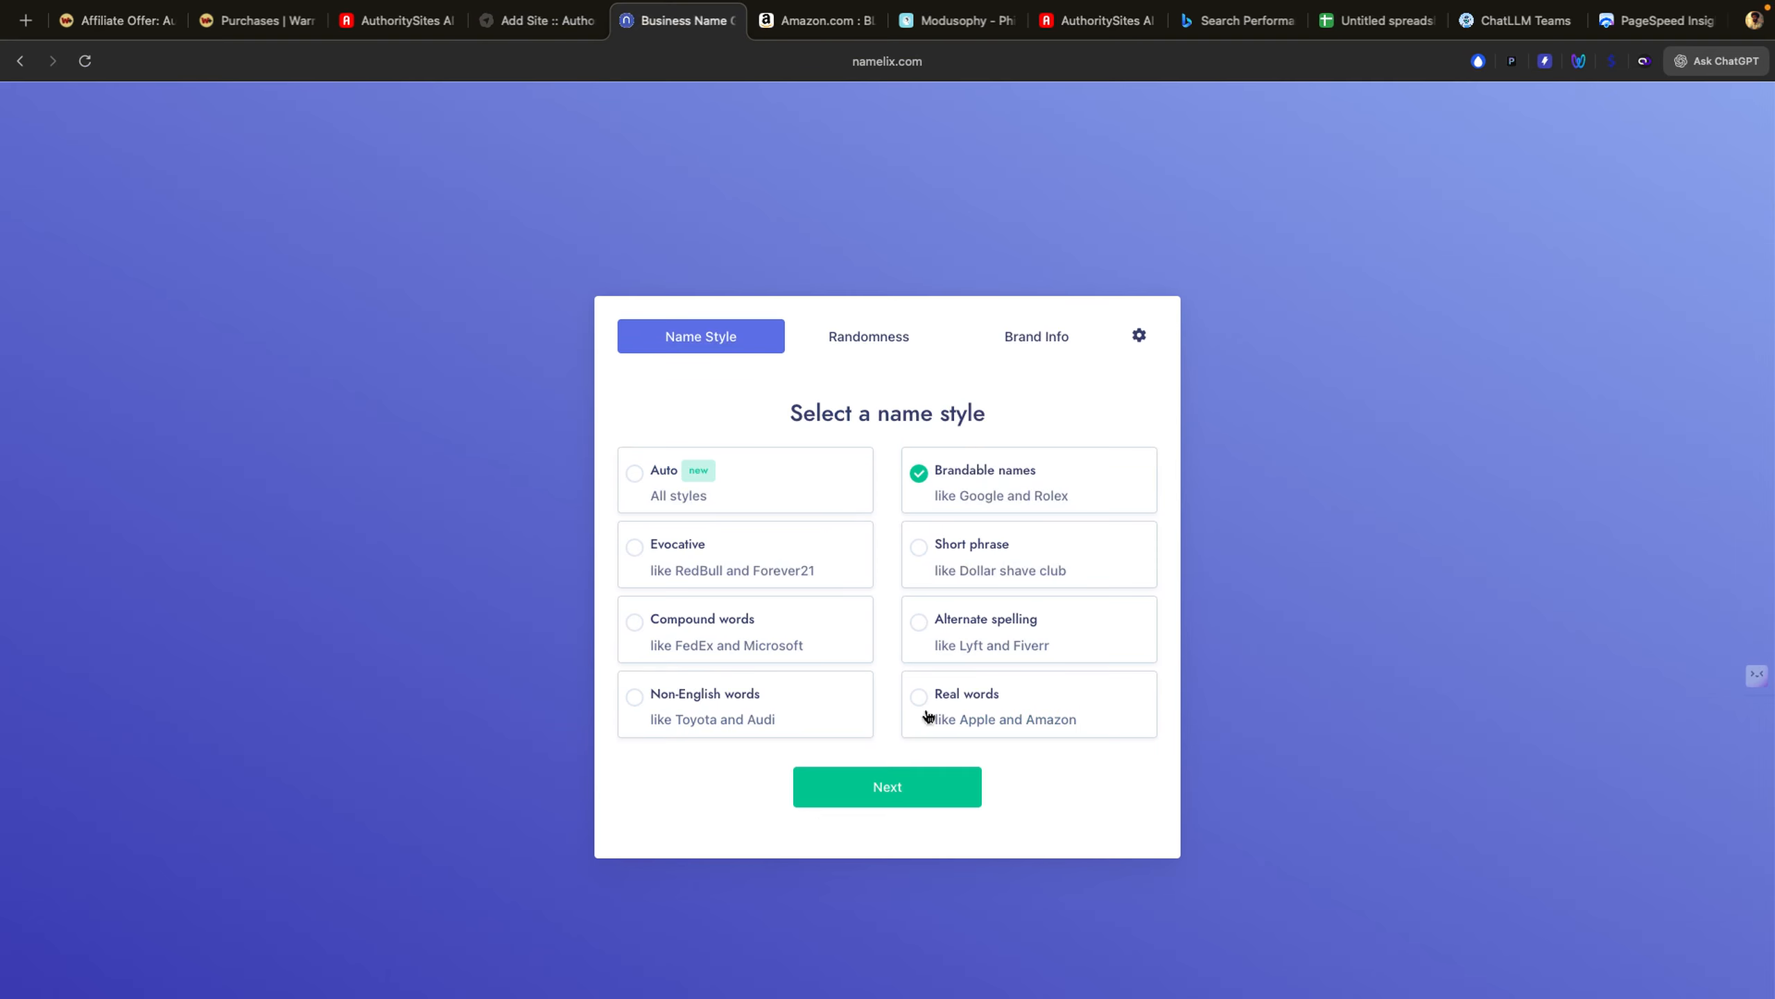
{"action": "left_click", "coordinate": [901, 785]}
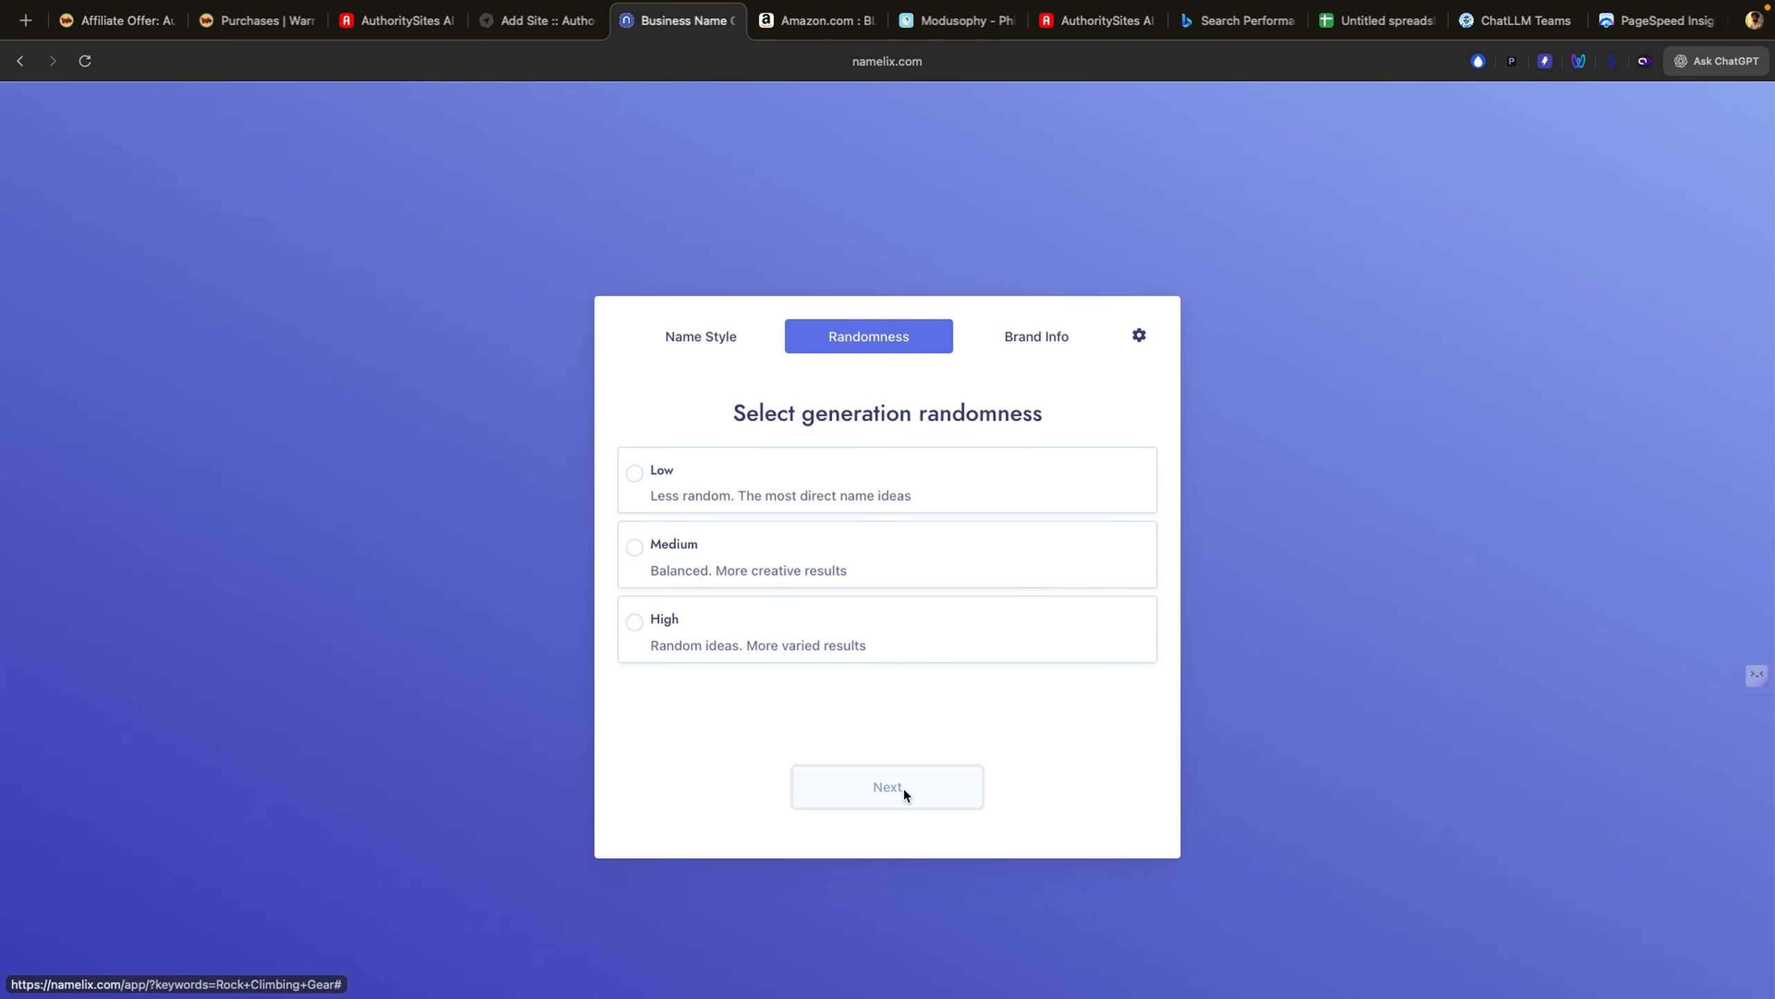
{"action": "left_click", "coordinate": [876, 553]}
{"action": "left_click", "coordinate": [871, 806]}
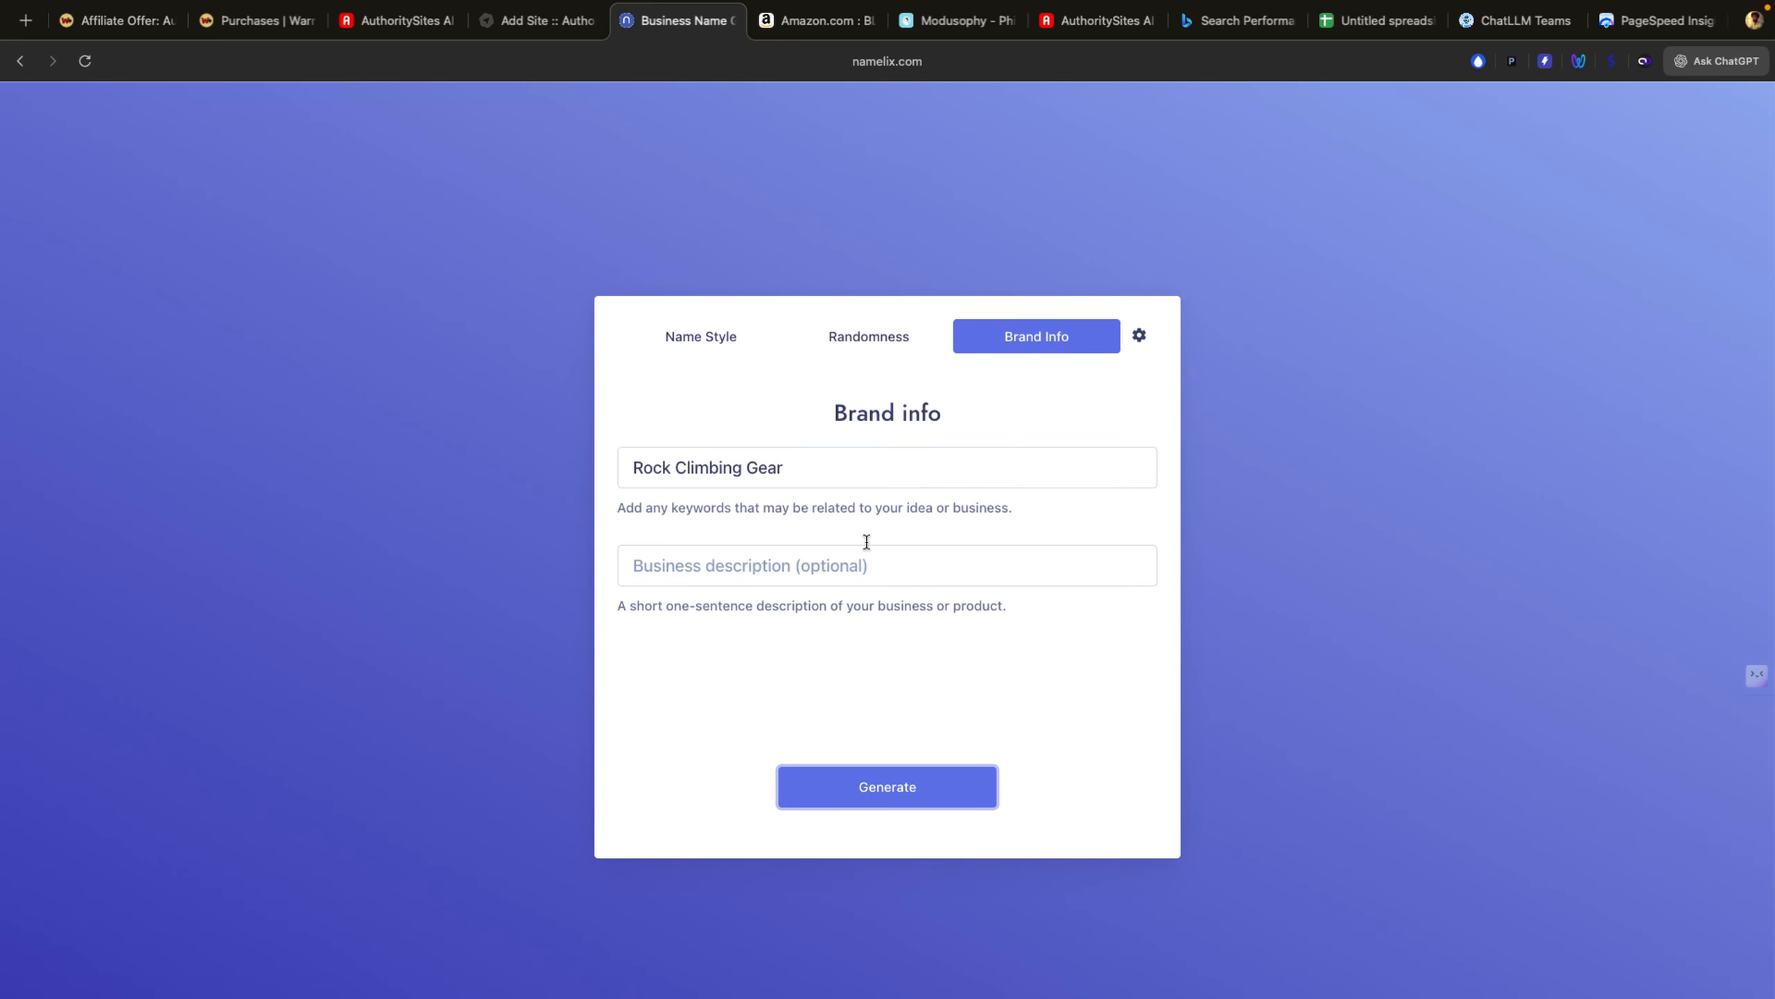
Step: Copy the new site's niche description into Namelix as the business description and generate the names
{"action": "left_click", "coordinate": [501, 19]}
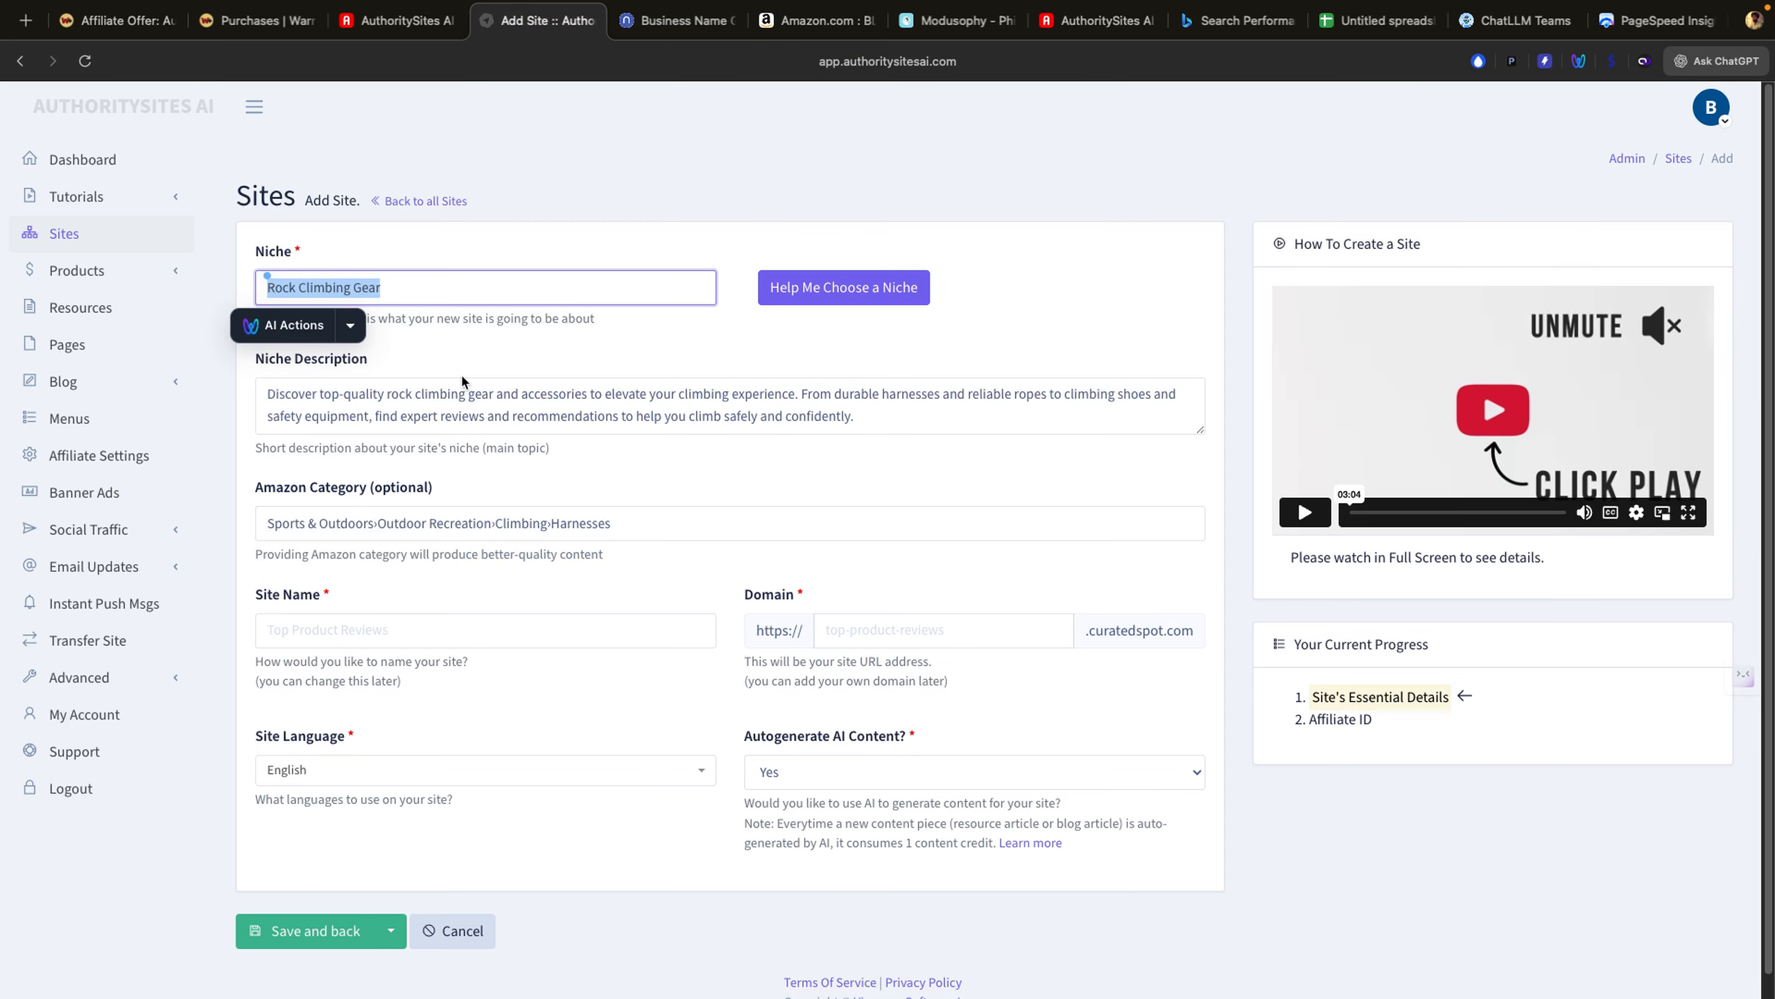
{"action": "left_click", "coordinate": [291, 376]}
{"action": "left_click_drag", "start_coordinate": [268, 389], "coordinate": [912, 438]}
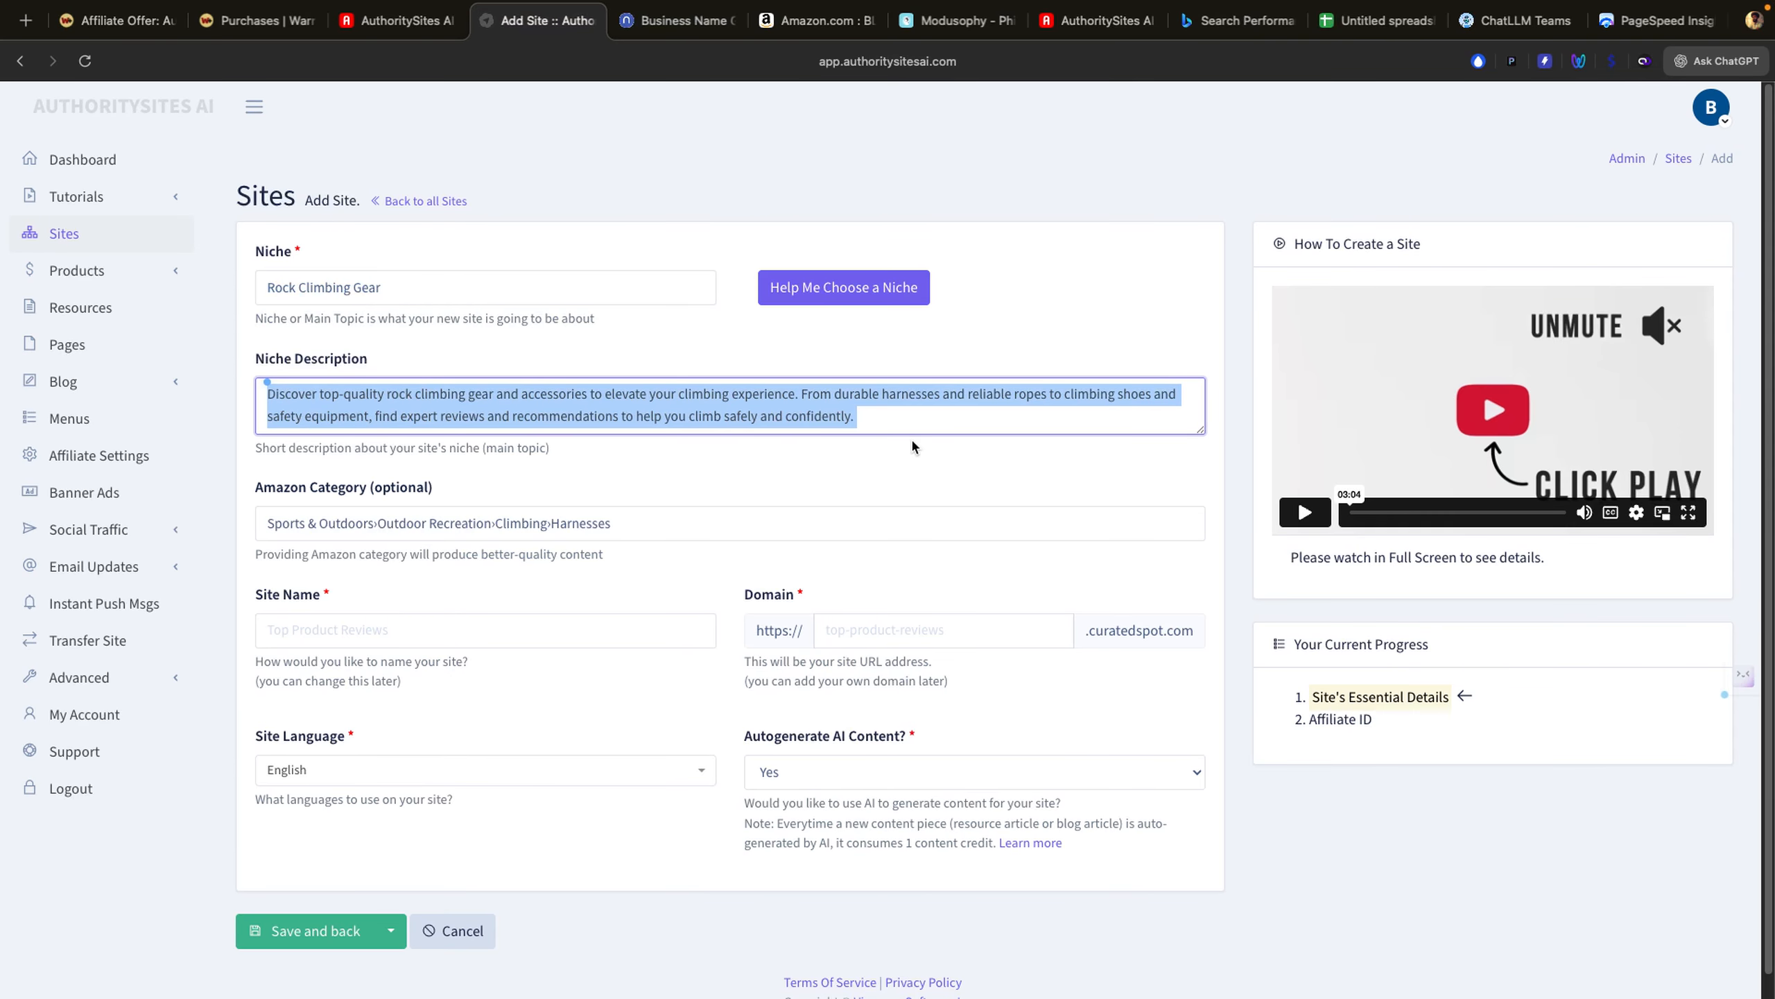
{"action": "left_click", "coordinate": [668, 21]}
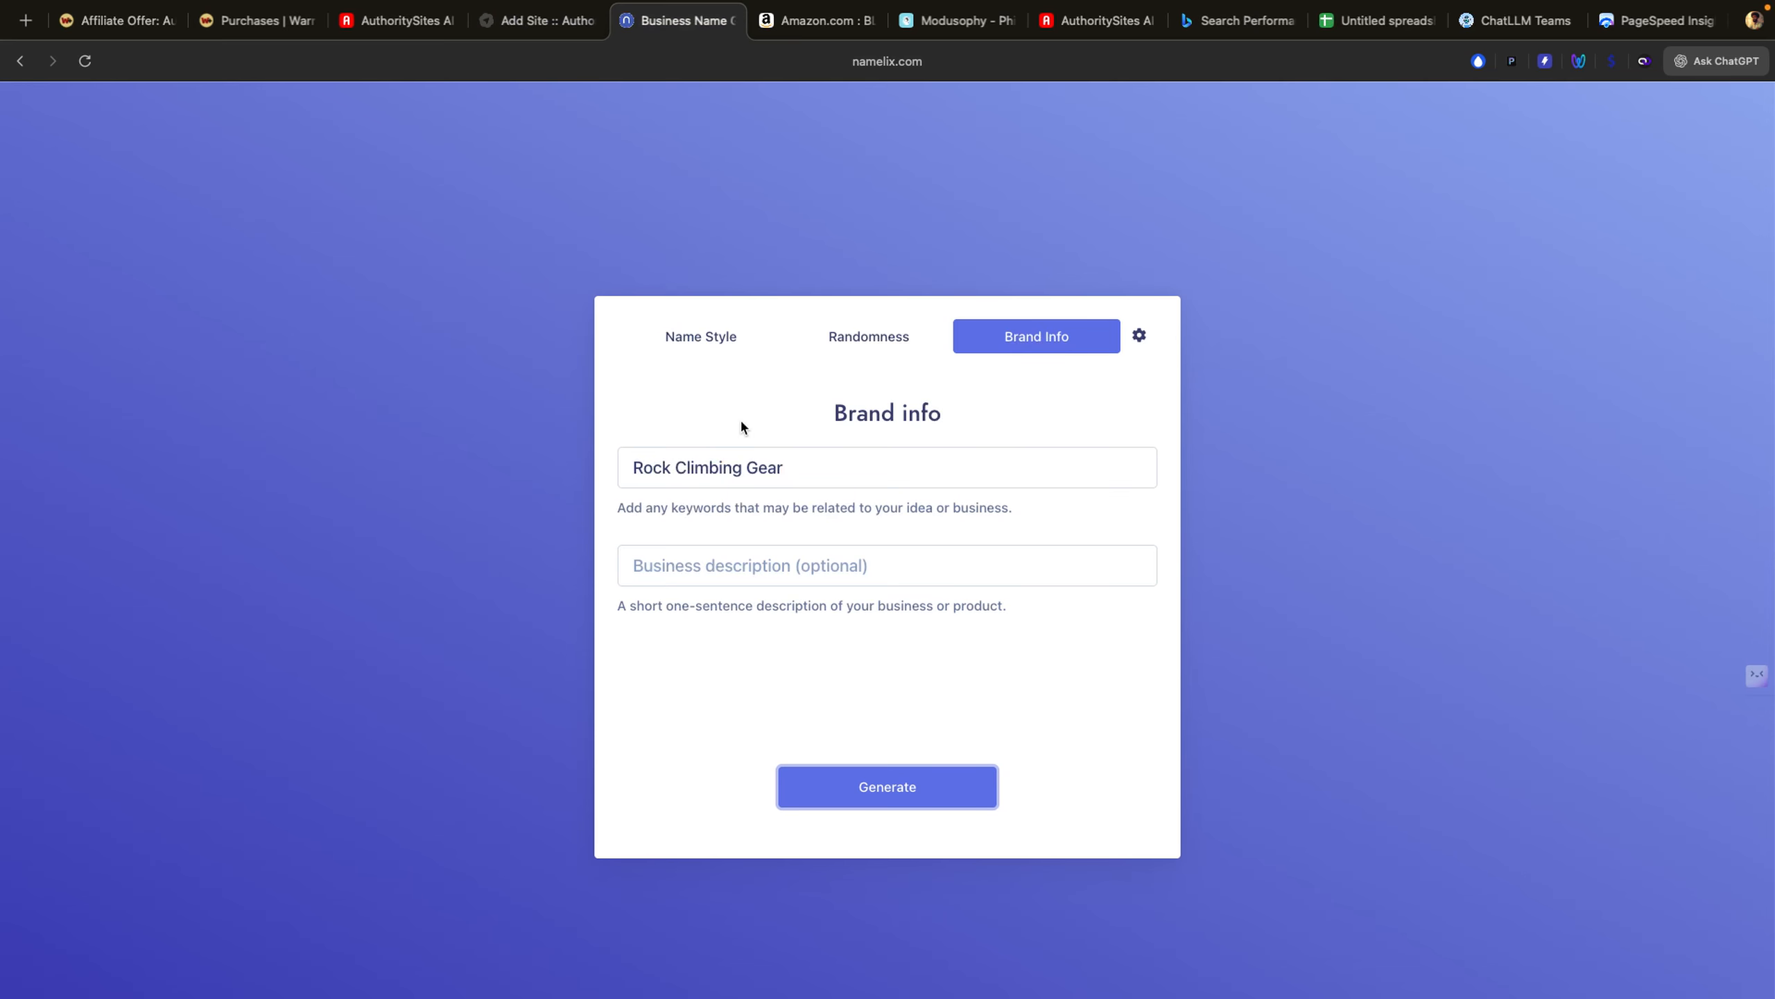
{"action": "left_click", "coordinate": [706, 563]}
{"action": "key", "text": "super+v"}
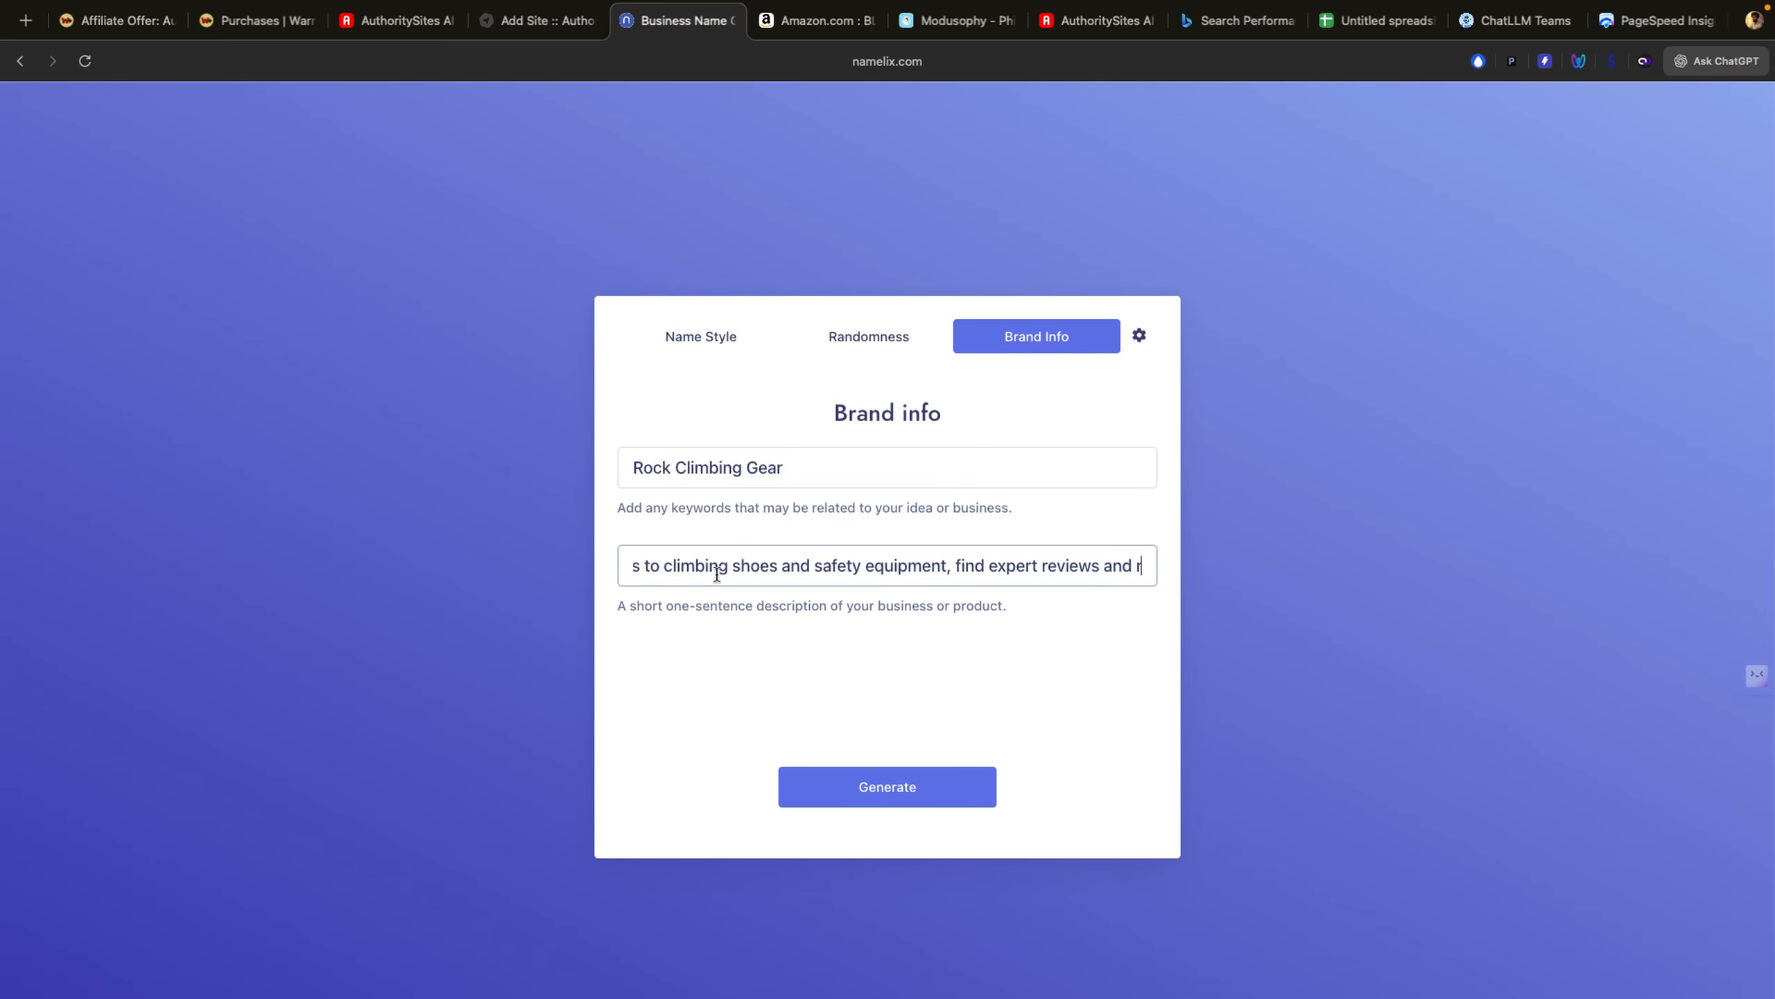
{"action": "left_click", "coordinate": [859, 789]}
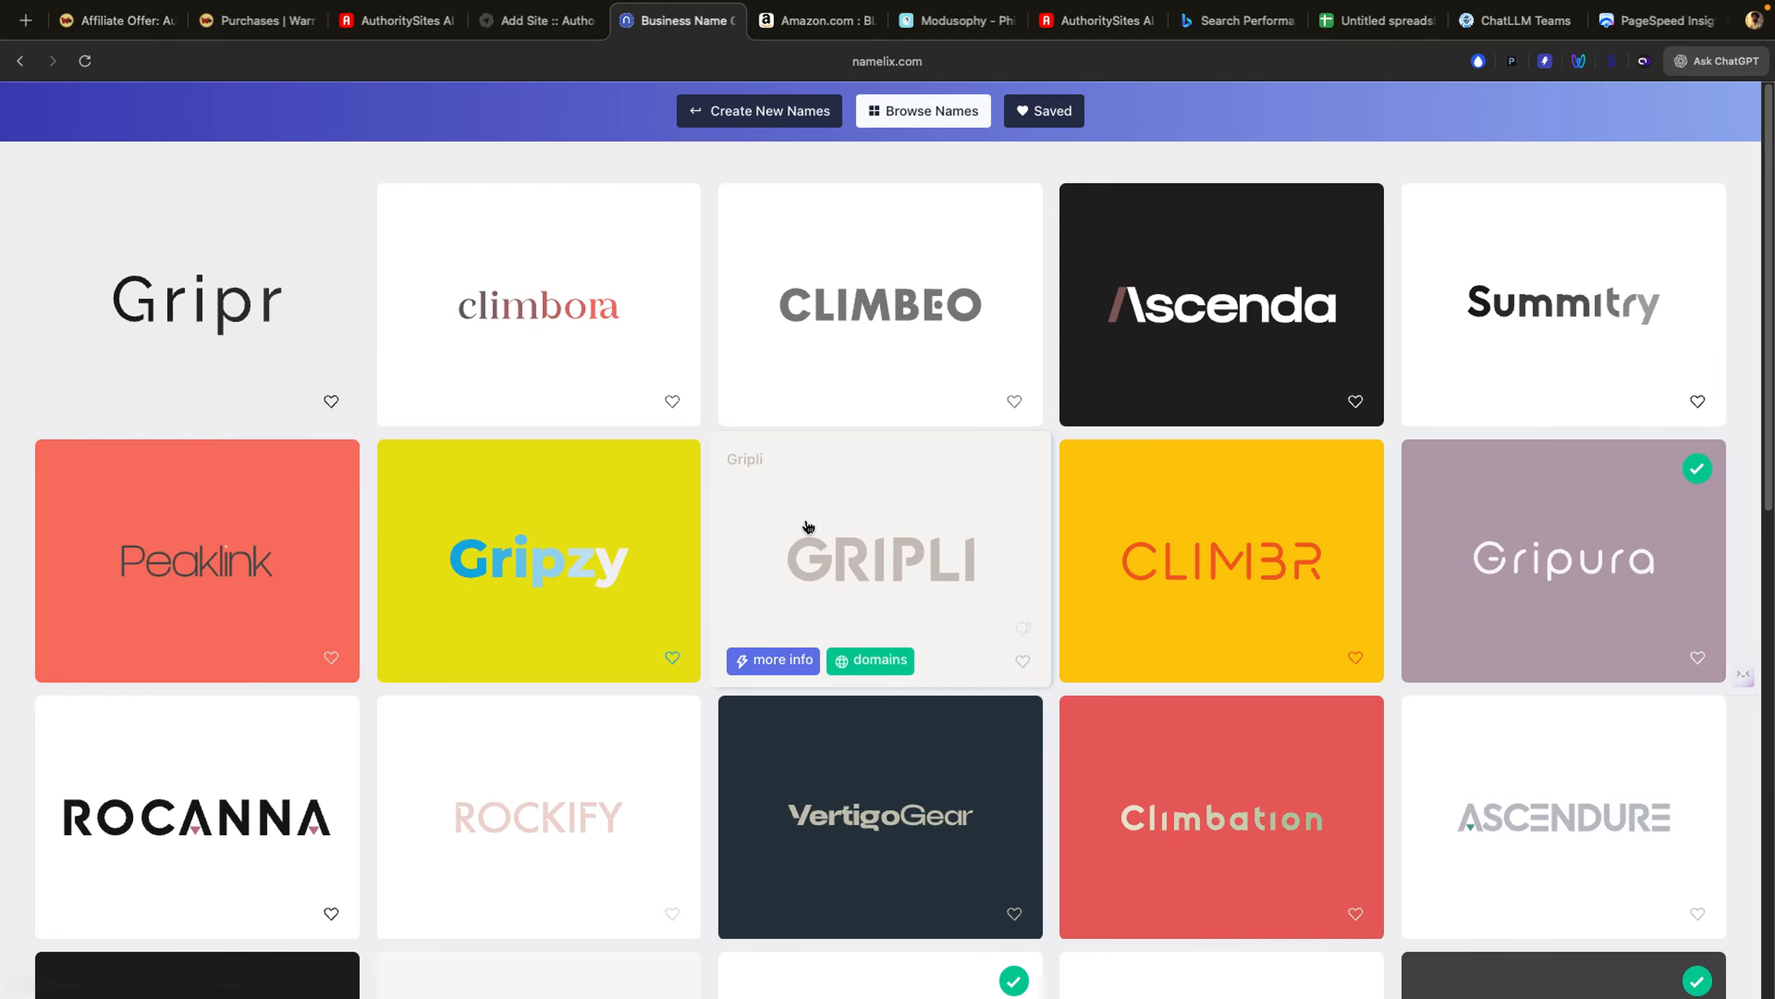
Step: Browse the generated business names and open more information about Griproot
{"action": "scroll", "coordinate": [811, 684], "scroll_direction": "down", "scroll_amount": 10}
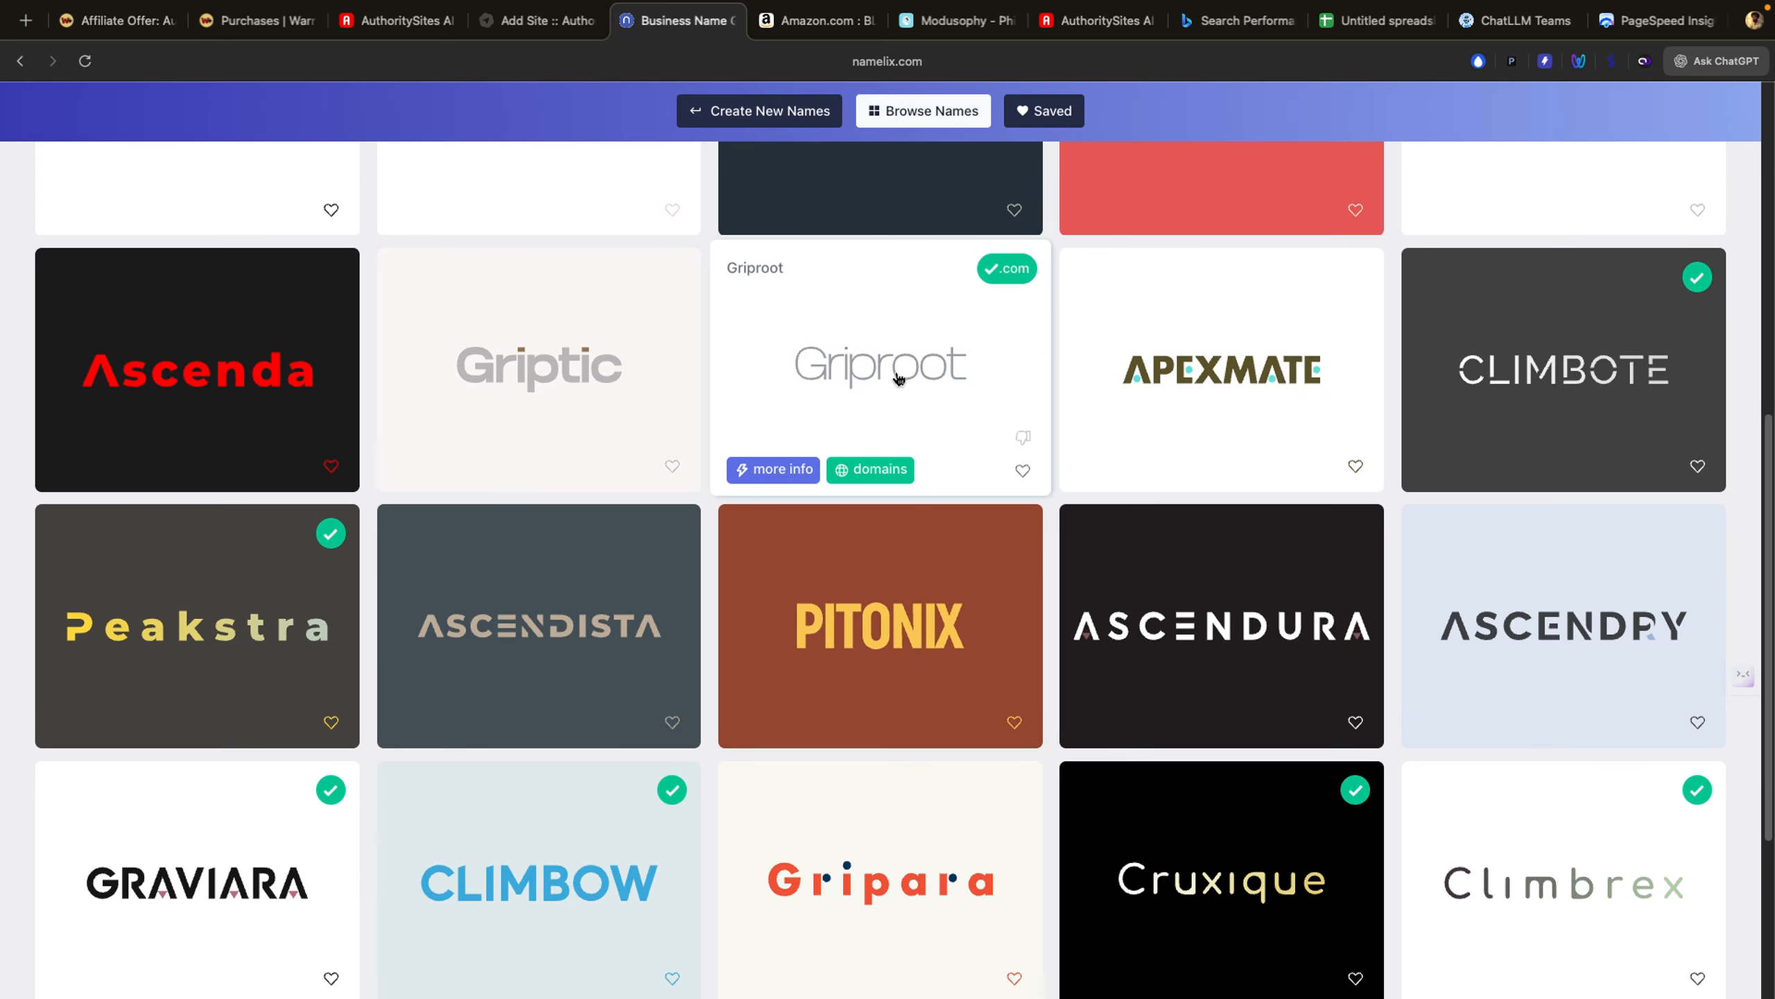
{"action": "scroll", "coordinate": [898, 378], "scroll_direction": "down", "scroll_amount": 3}
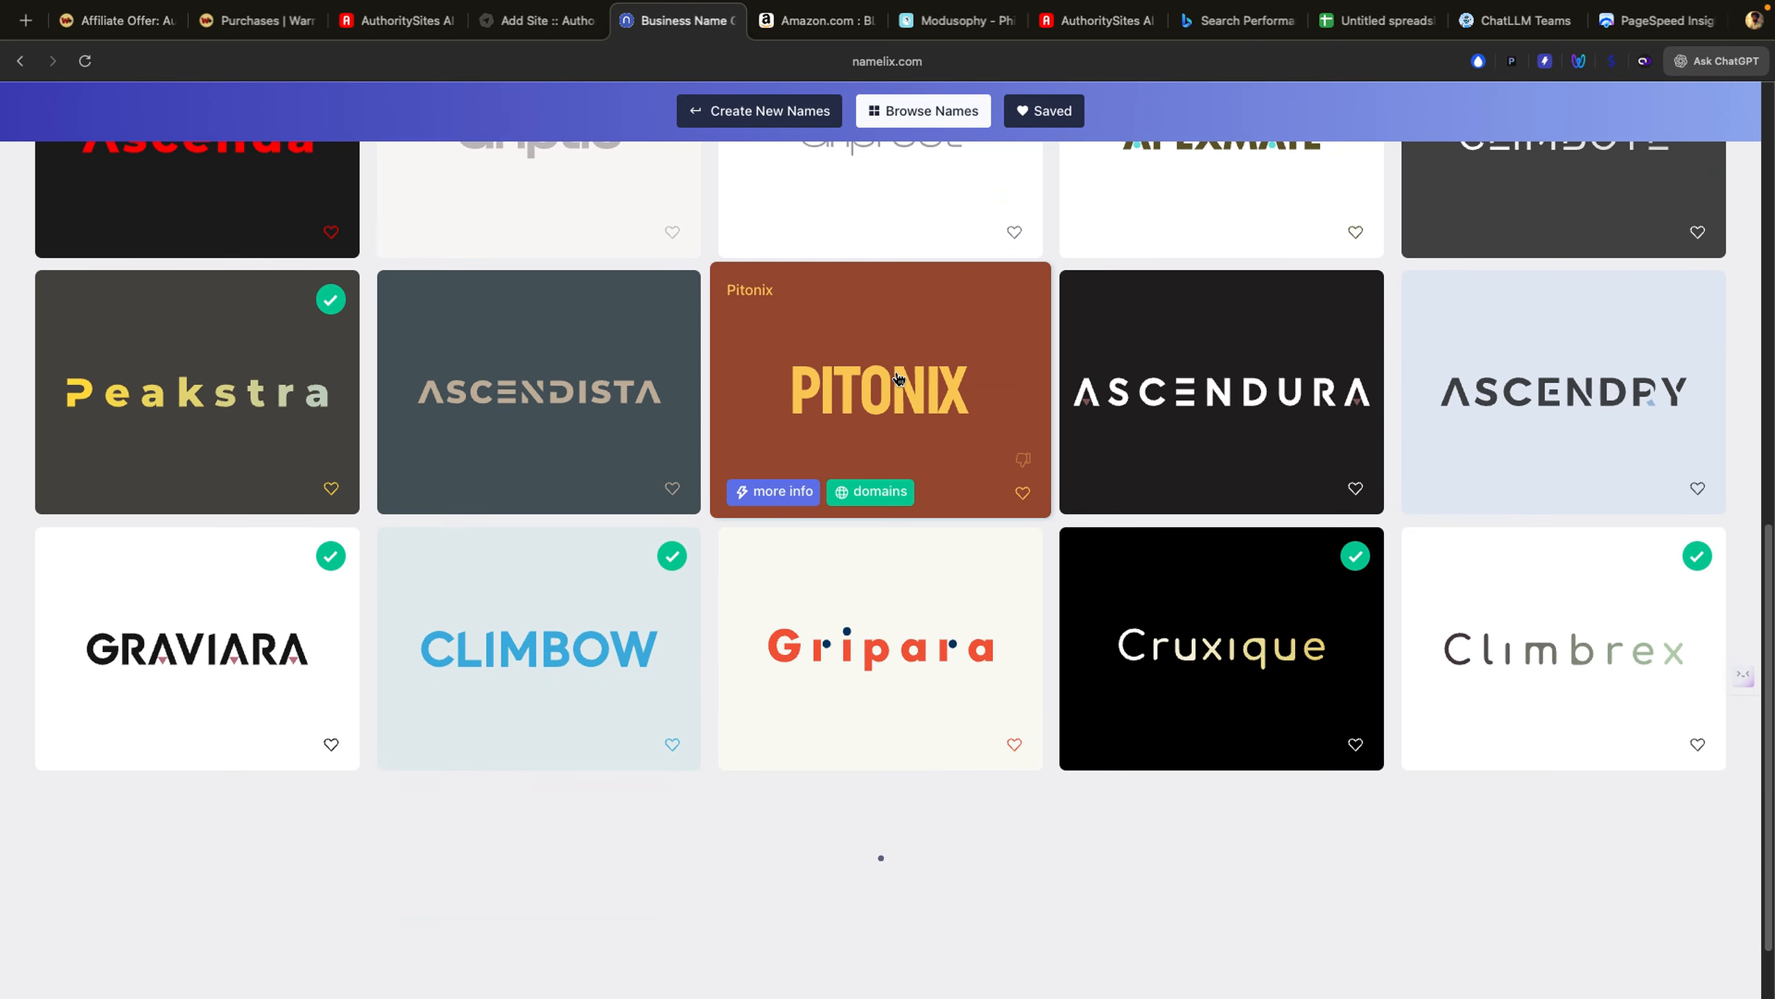
{"action": "scroll", "coordinate": [822, 661], "scroll_direction": "up", "scroll_amount": 6}
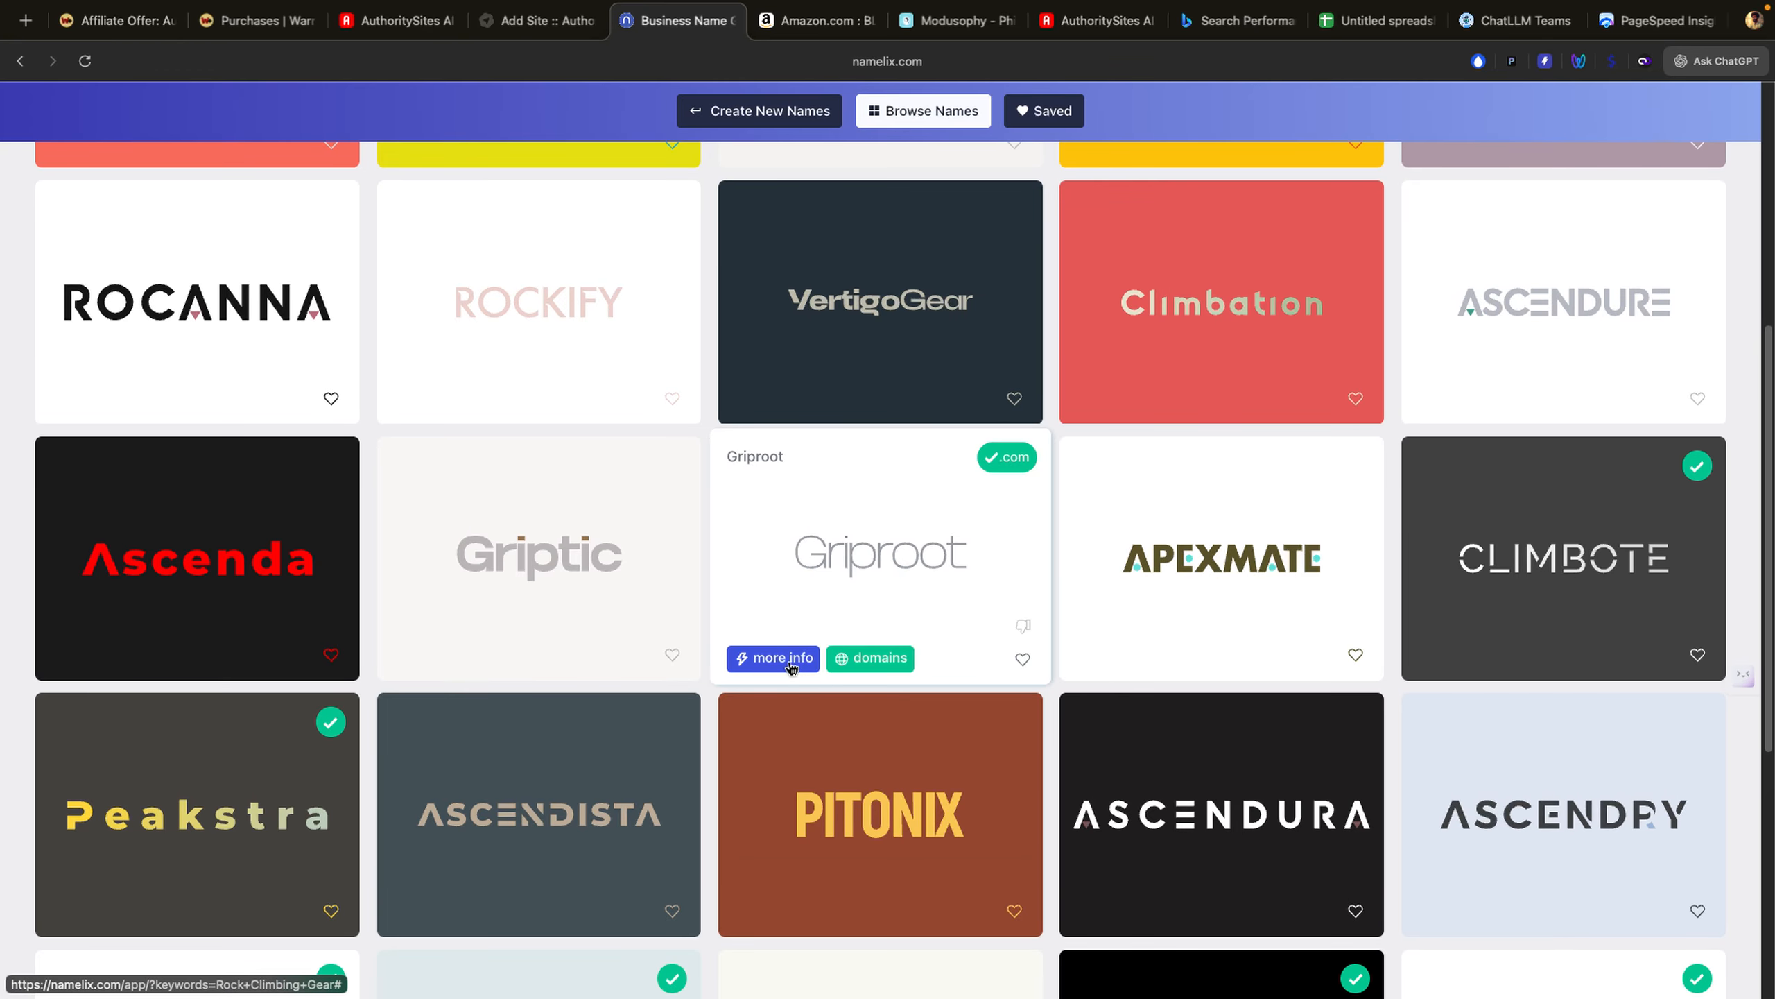
{"action": "left_click", "coordinate": [790, 665]}
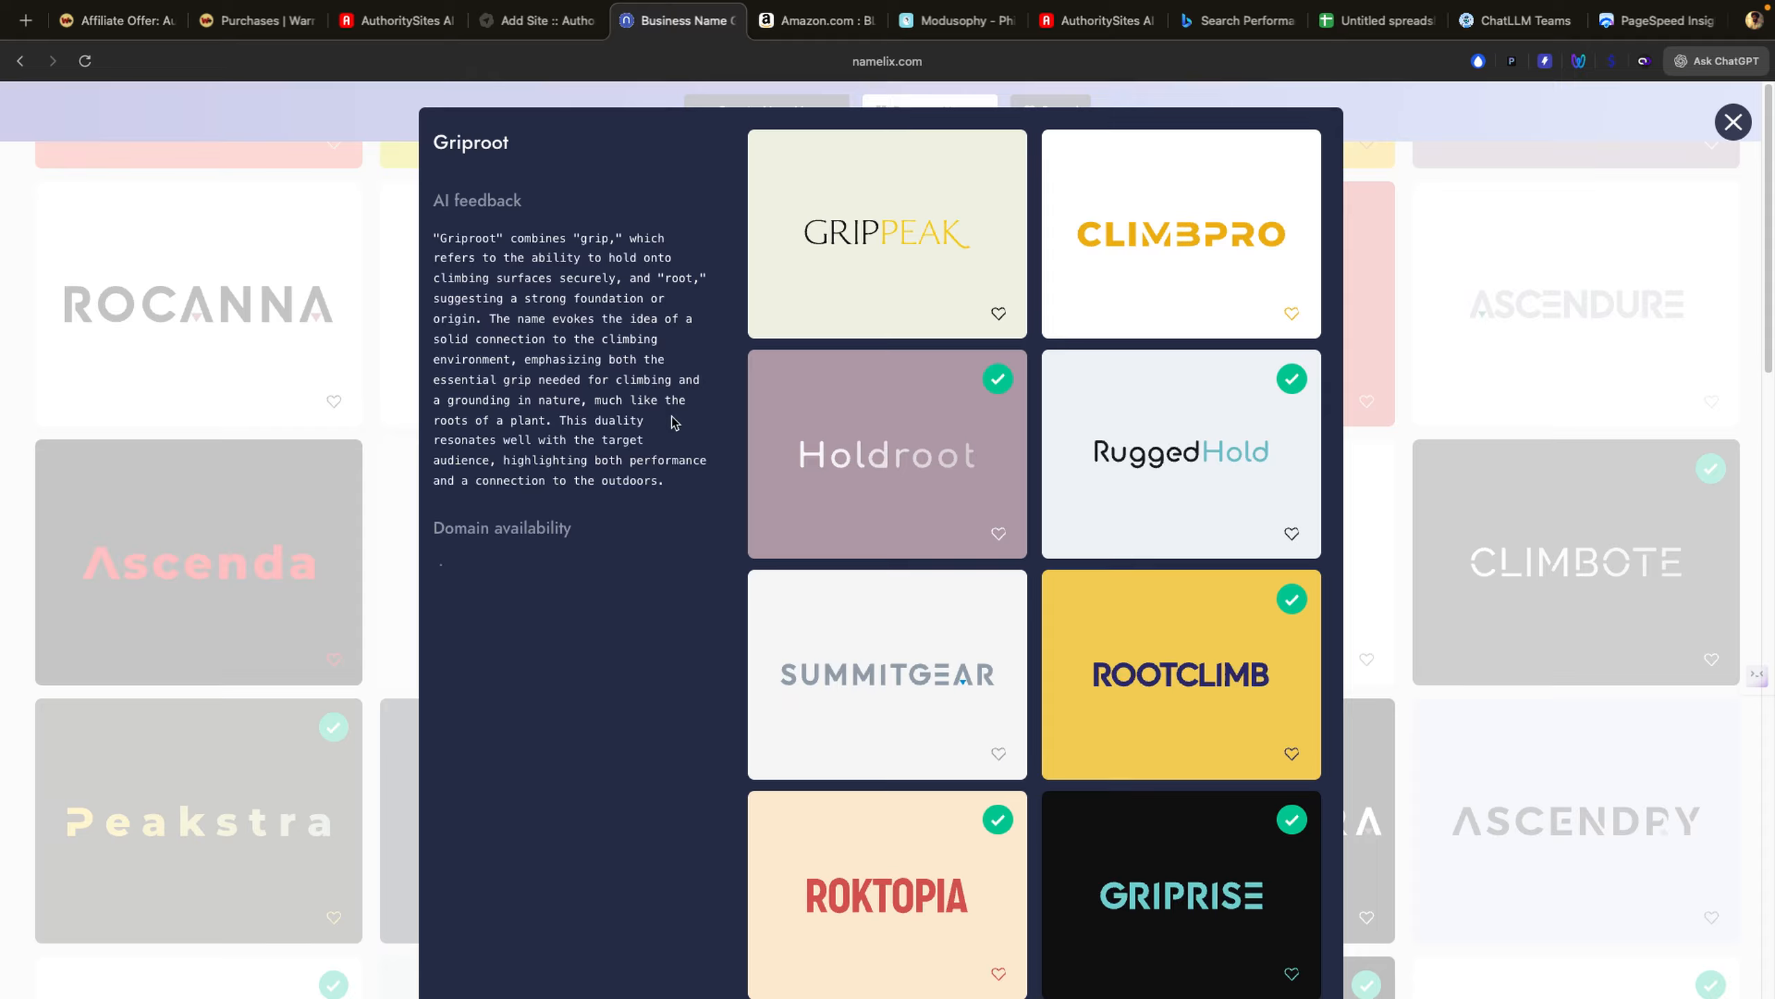
Step: View the Rugged Hold logo on Brandmark and try its domain lookup, closing both extra tabs
{"action": "mouse_move", "coordinate": [954, 419]}
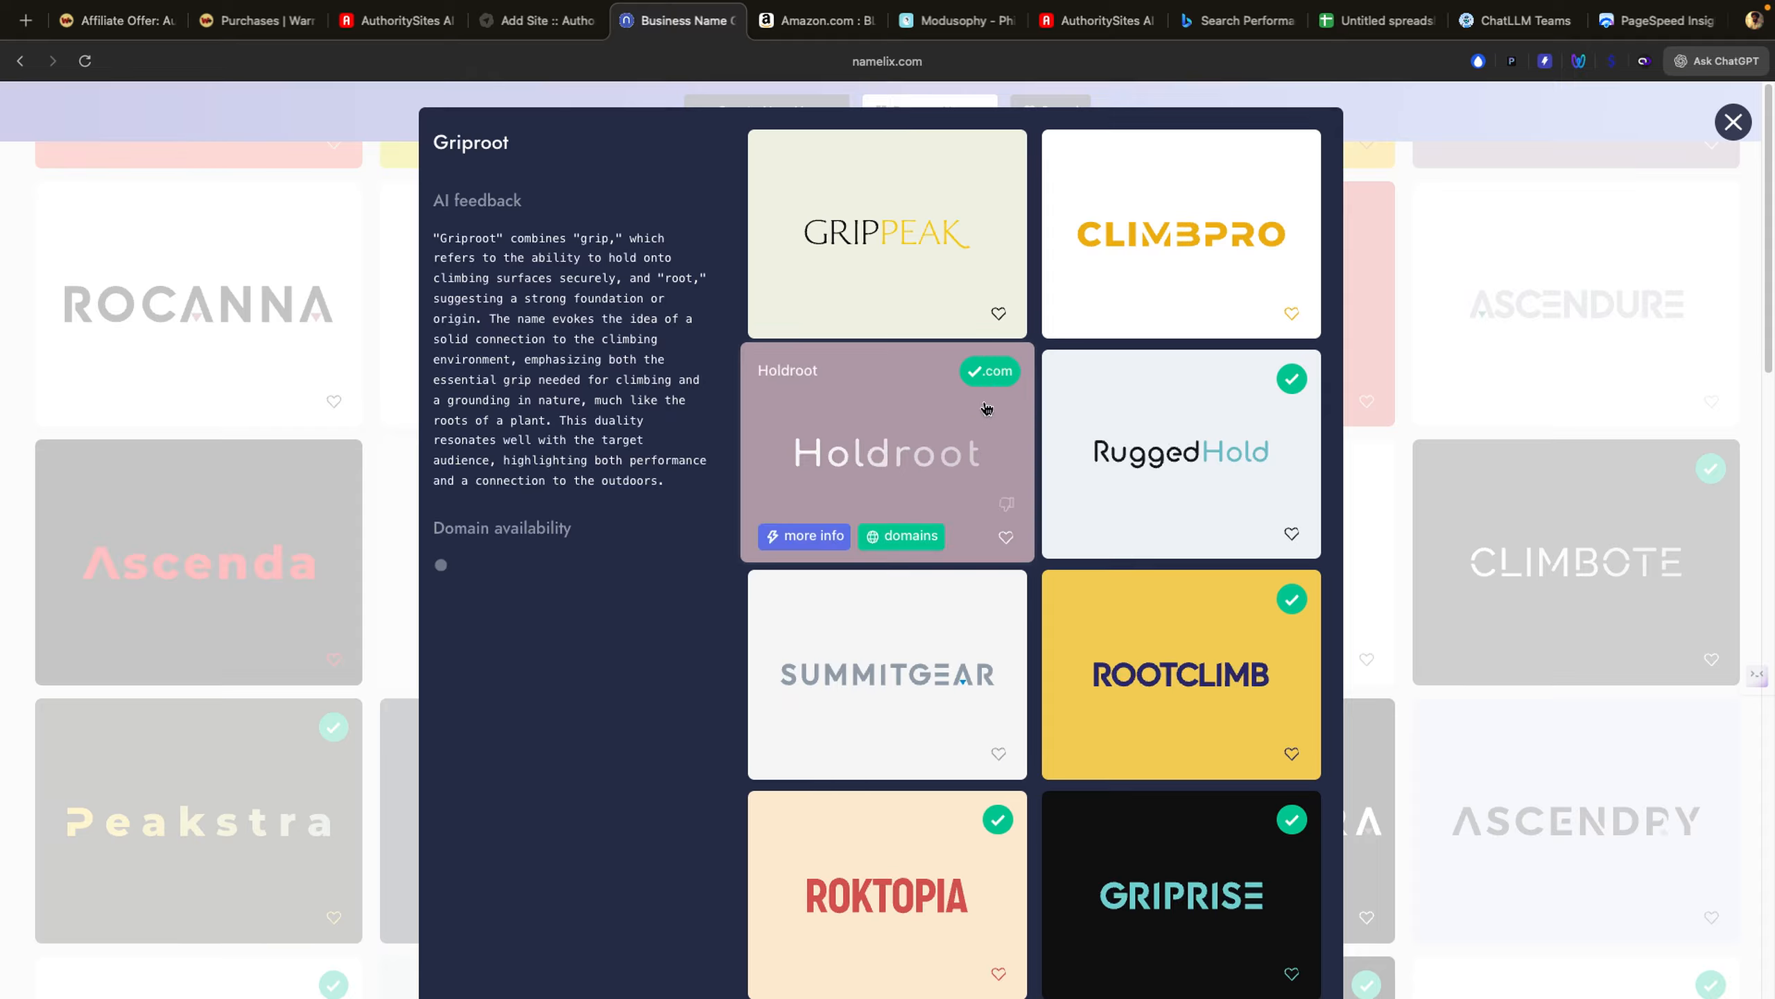
{"action": "mouse_move", "coordinate": [1250, 588]}
{"action": "left_click", "coordinate": [1190, 495]}
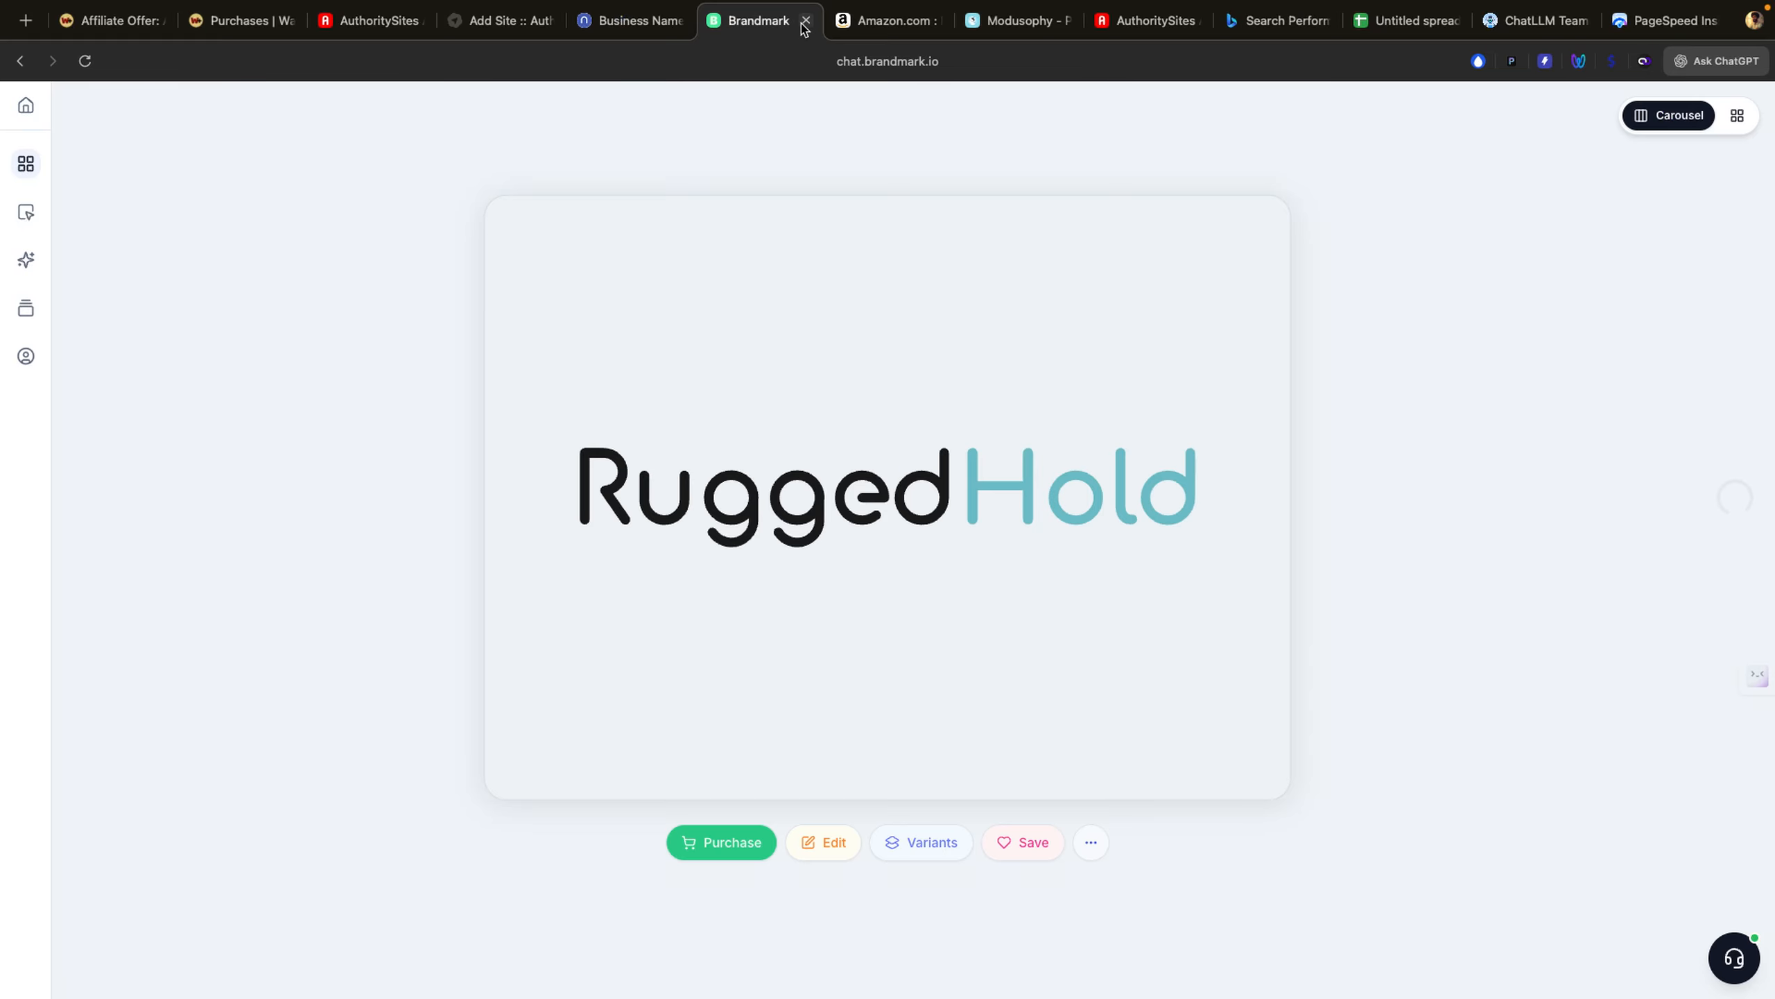
{"action": "left_click", "coordinate": [806, 20]}
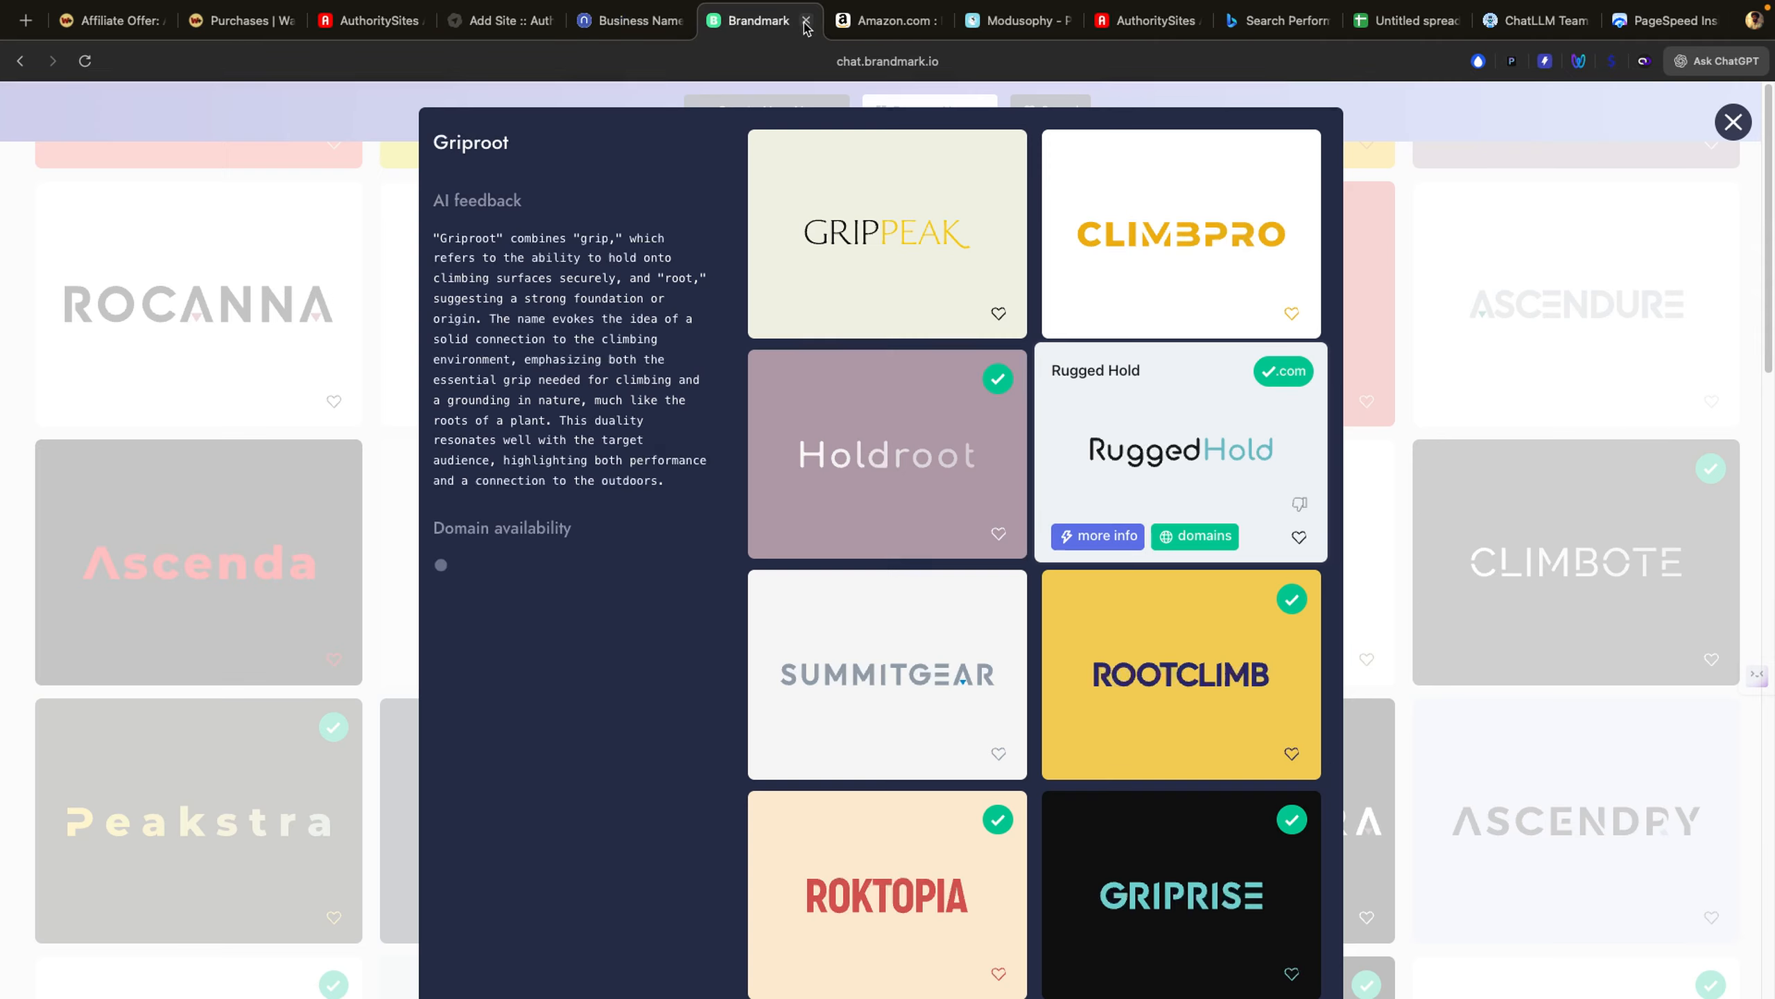
{"action": "left_click", "coordinate": [806, 21]}
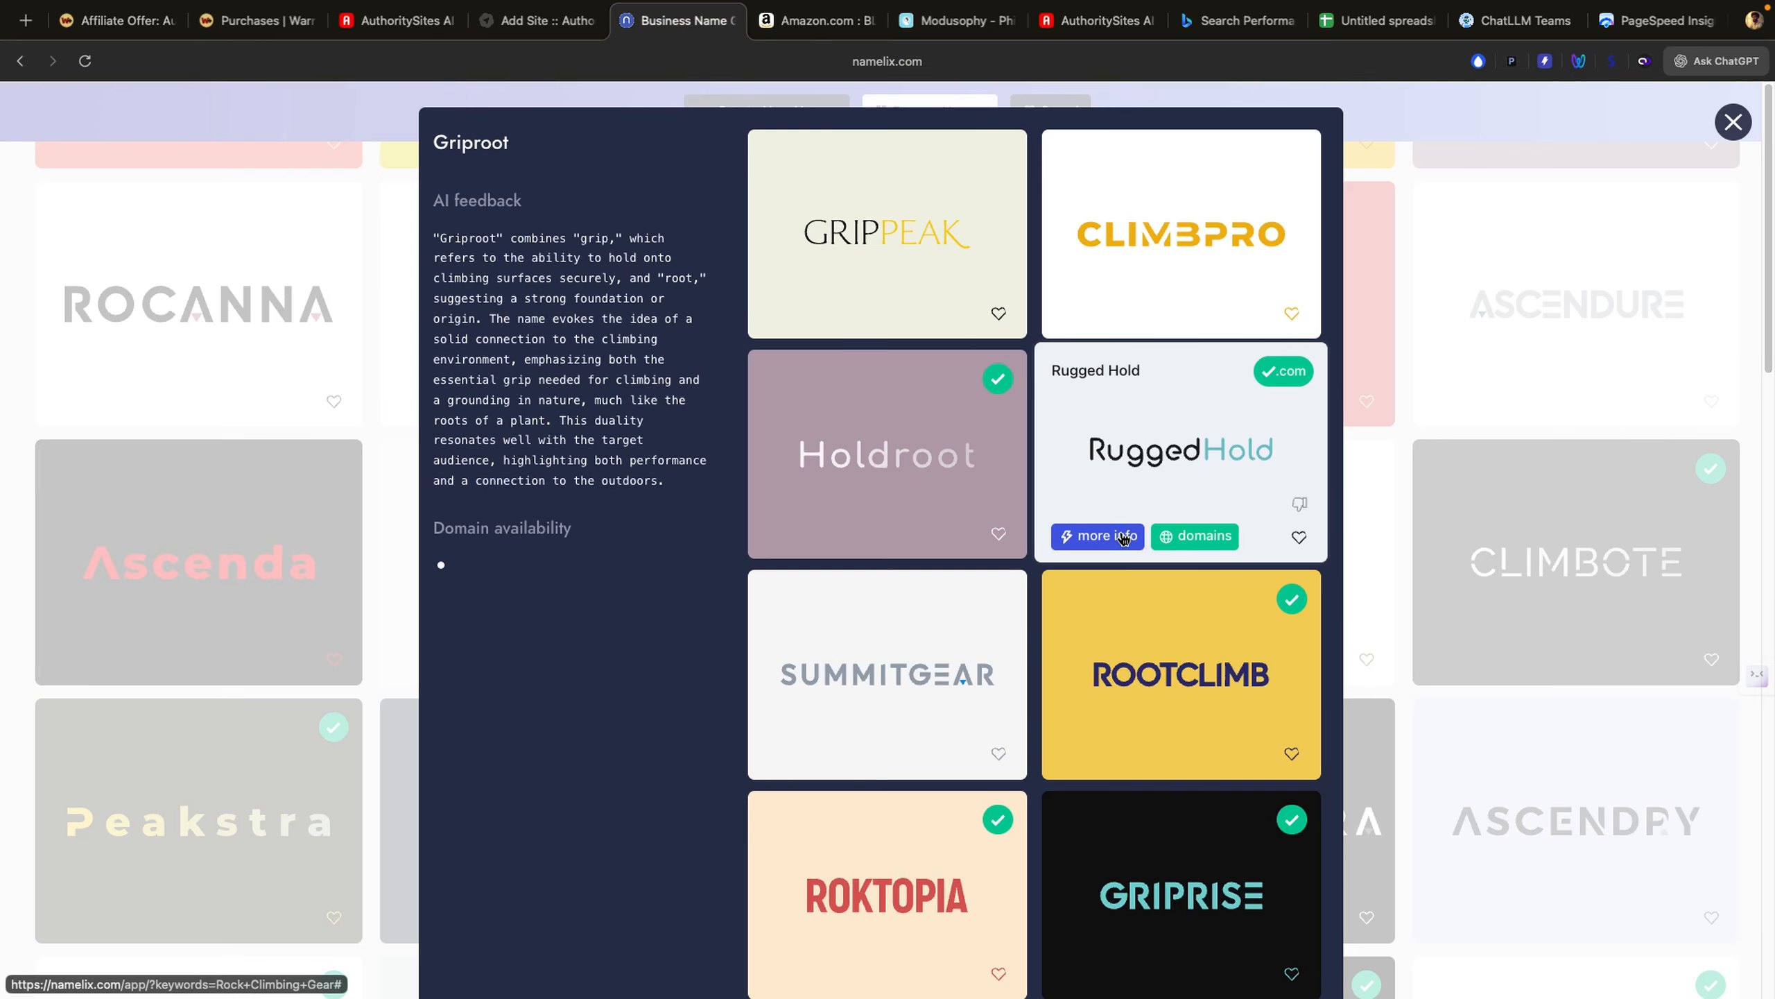
{"action": "left_click", "coordinate": [1178, 540]}
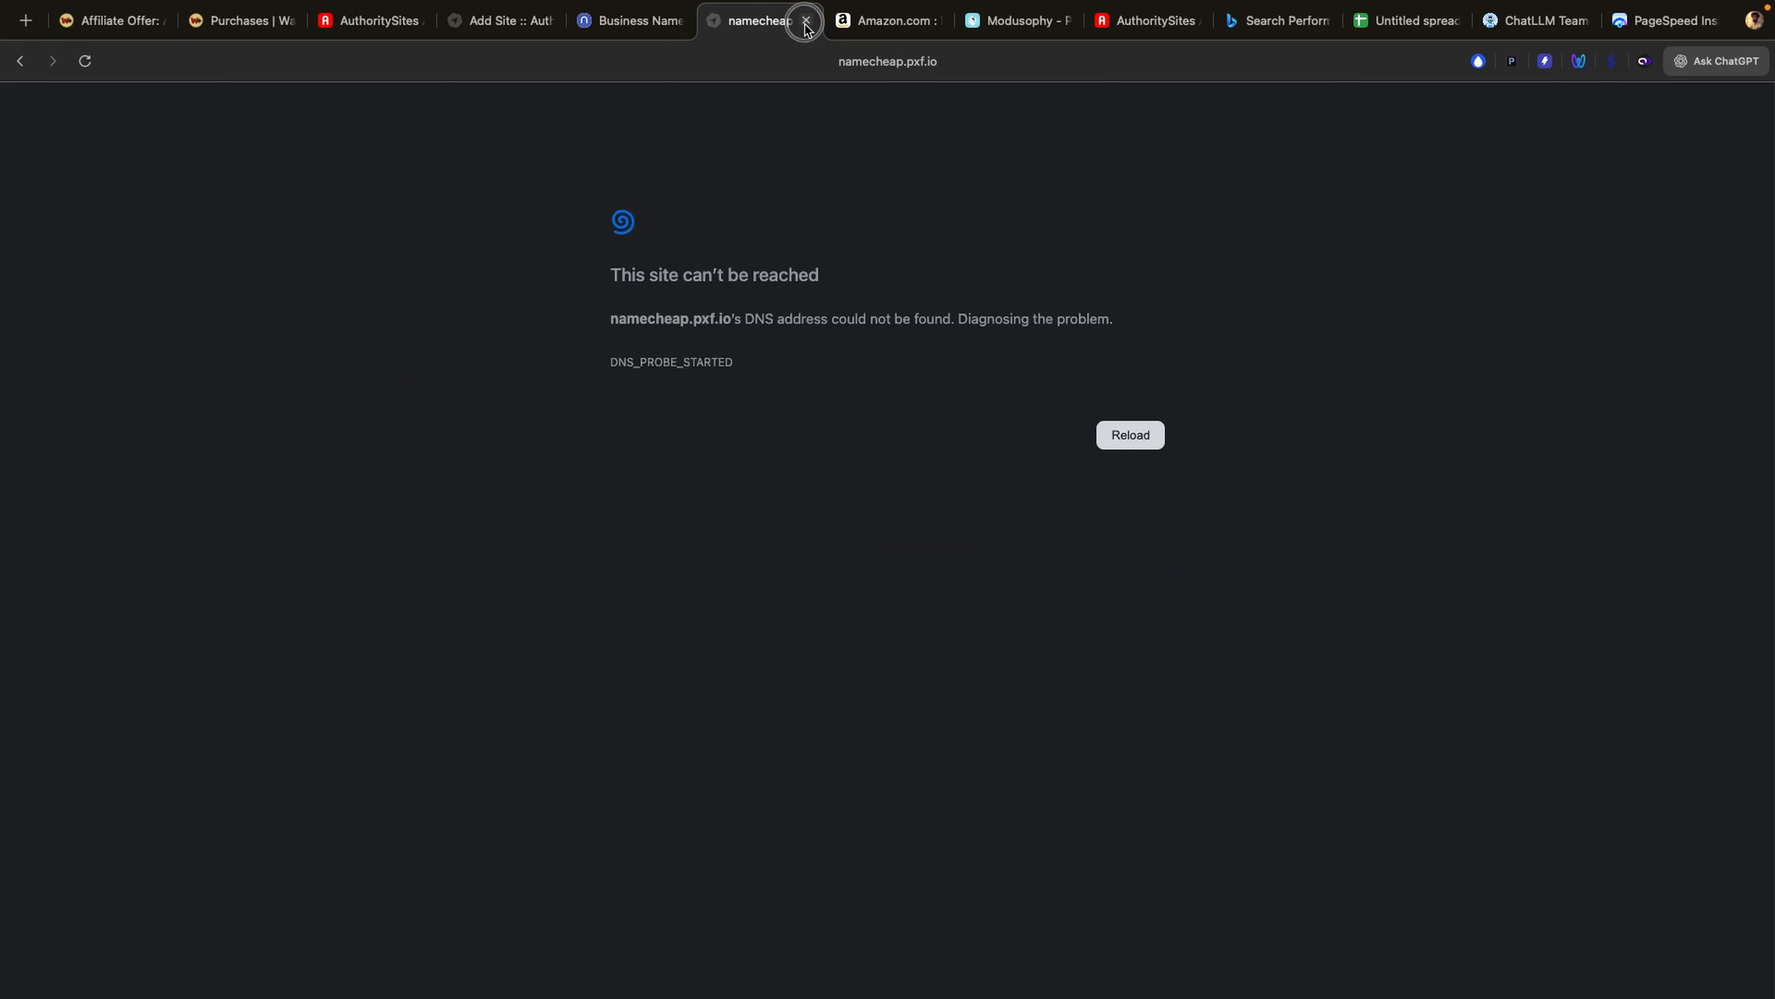
{"action": "left_click", "coordinate": [811, 20]}
Step: Open more information about Rugged Hold and review its AI feedback, domain availability and related names
{"action": "left_click", "coordinate": [1110, 534]}
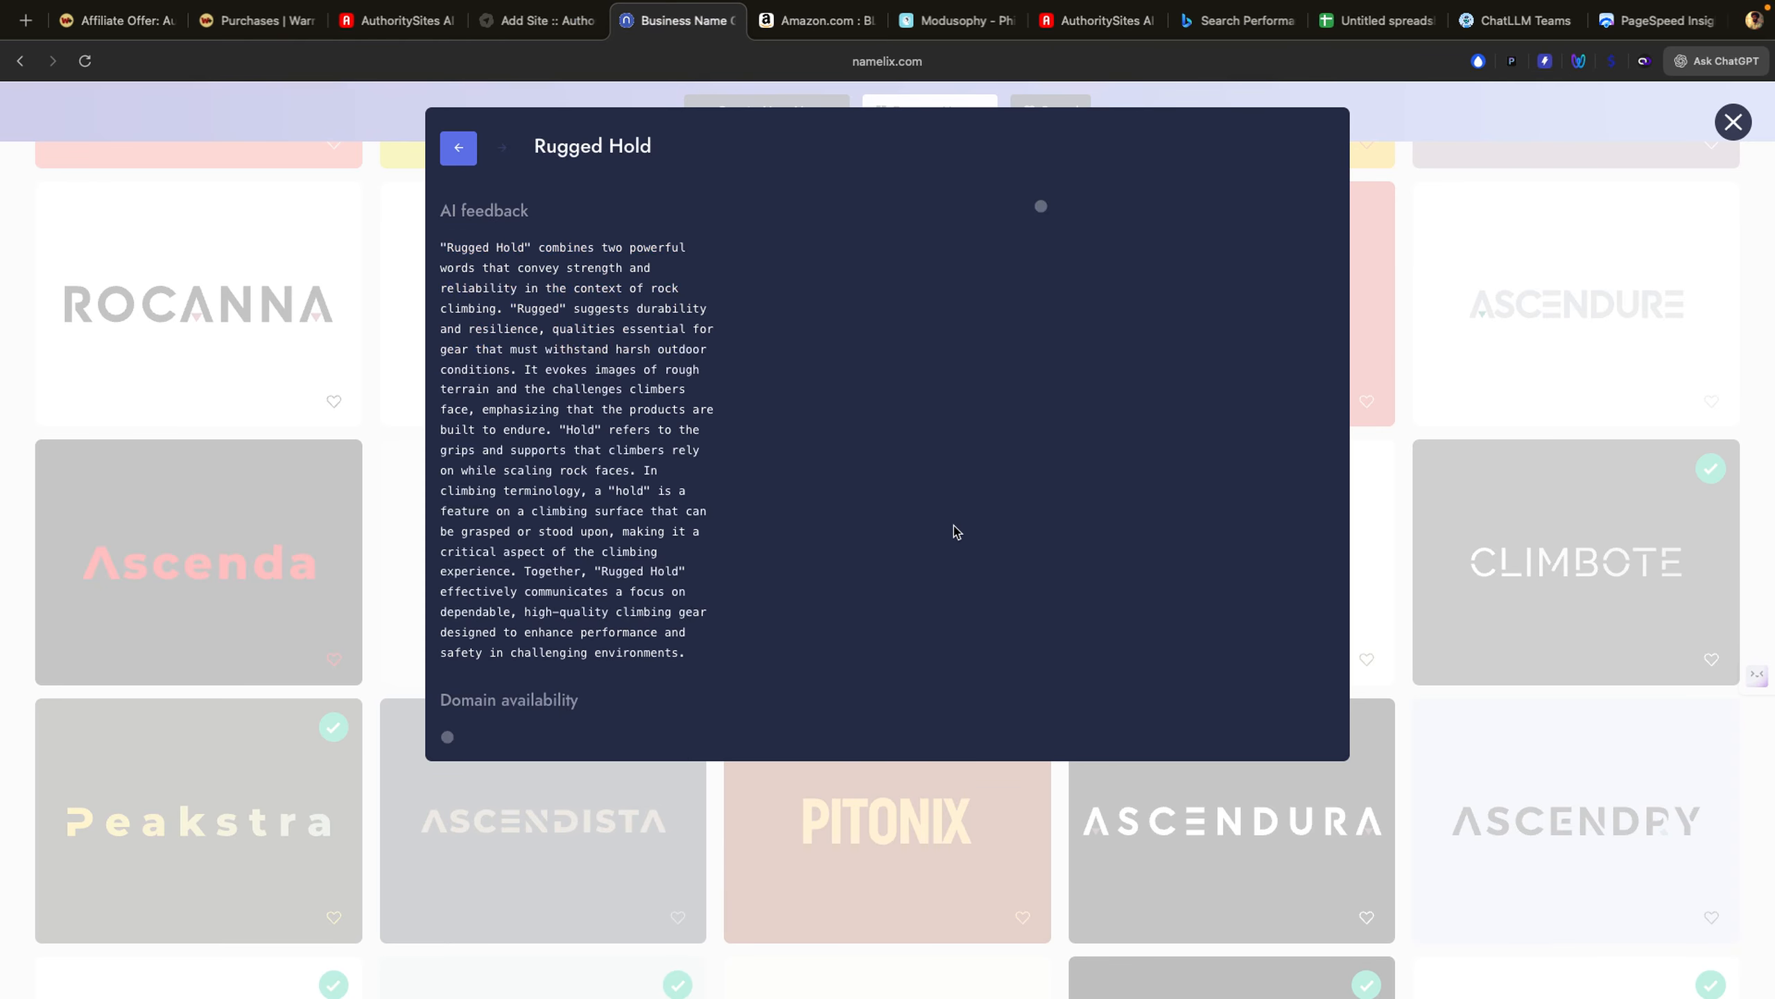
{"action": "scroll", "coordinate": [956, 530], "scroll_direction": "down", "scroll_amount": 1}
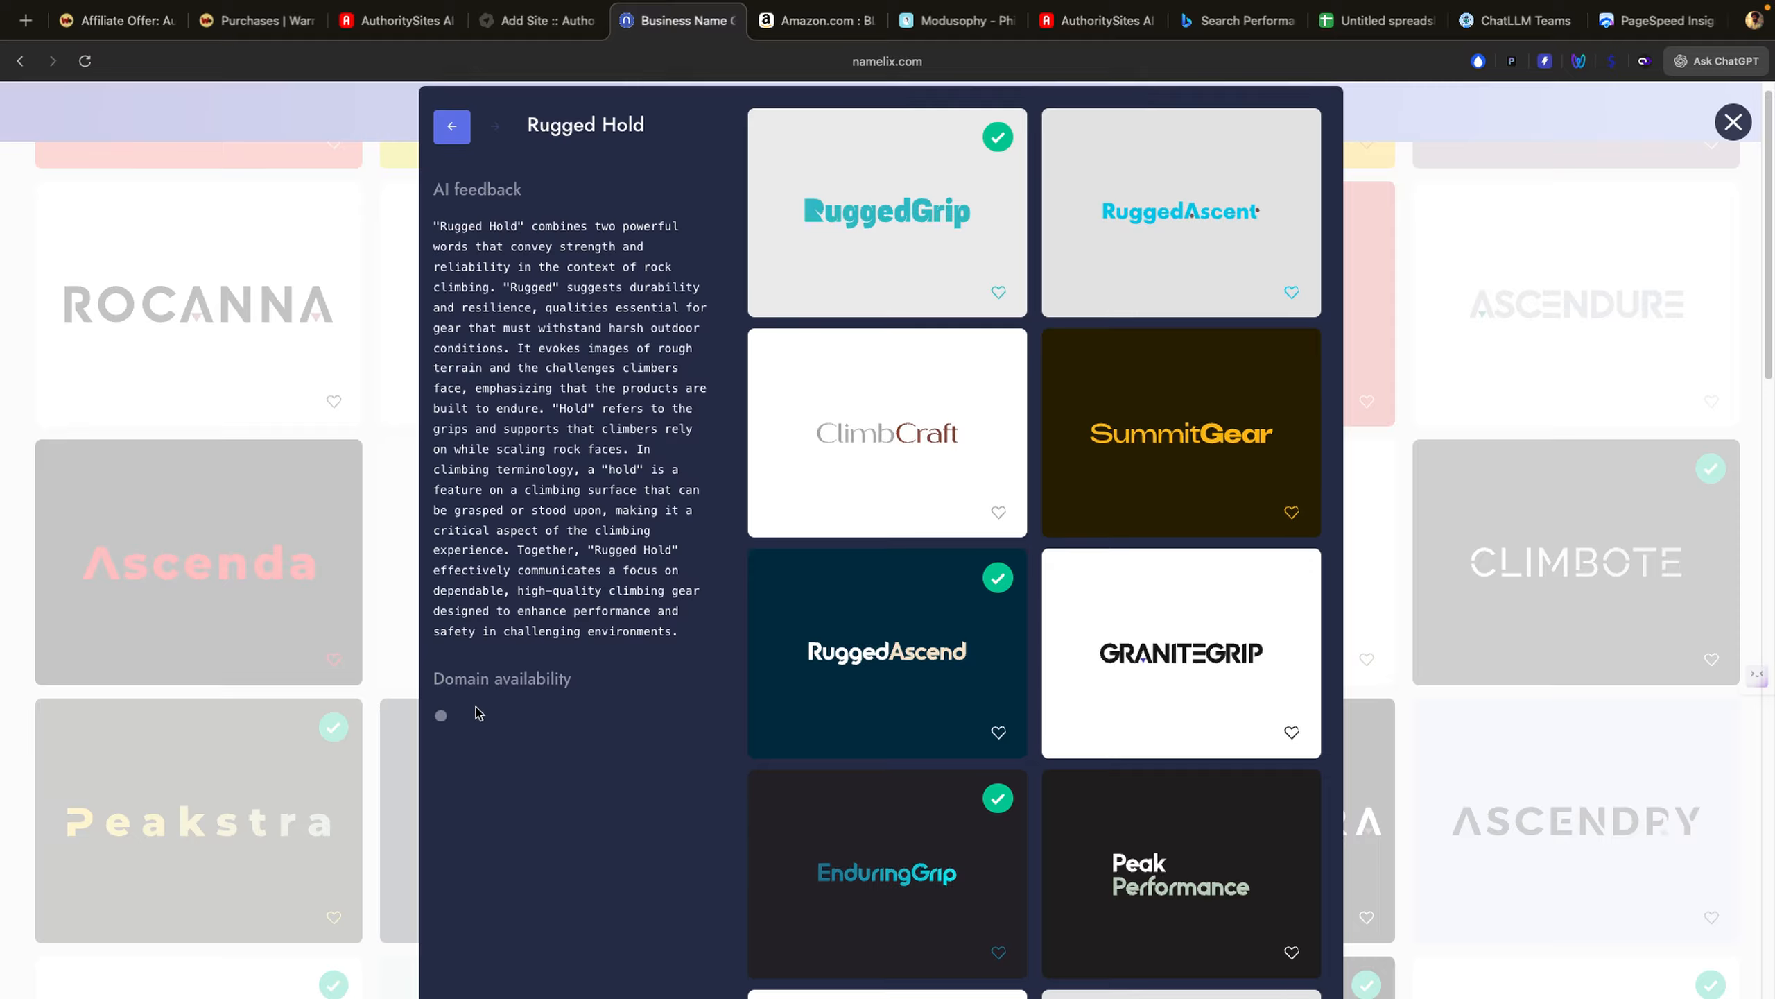
{"action": "scroll", "coordinate": [477, 712], "scroll_direction": "down", "scroll_amount": 5}
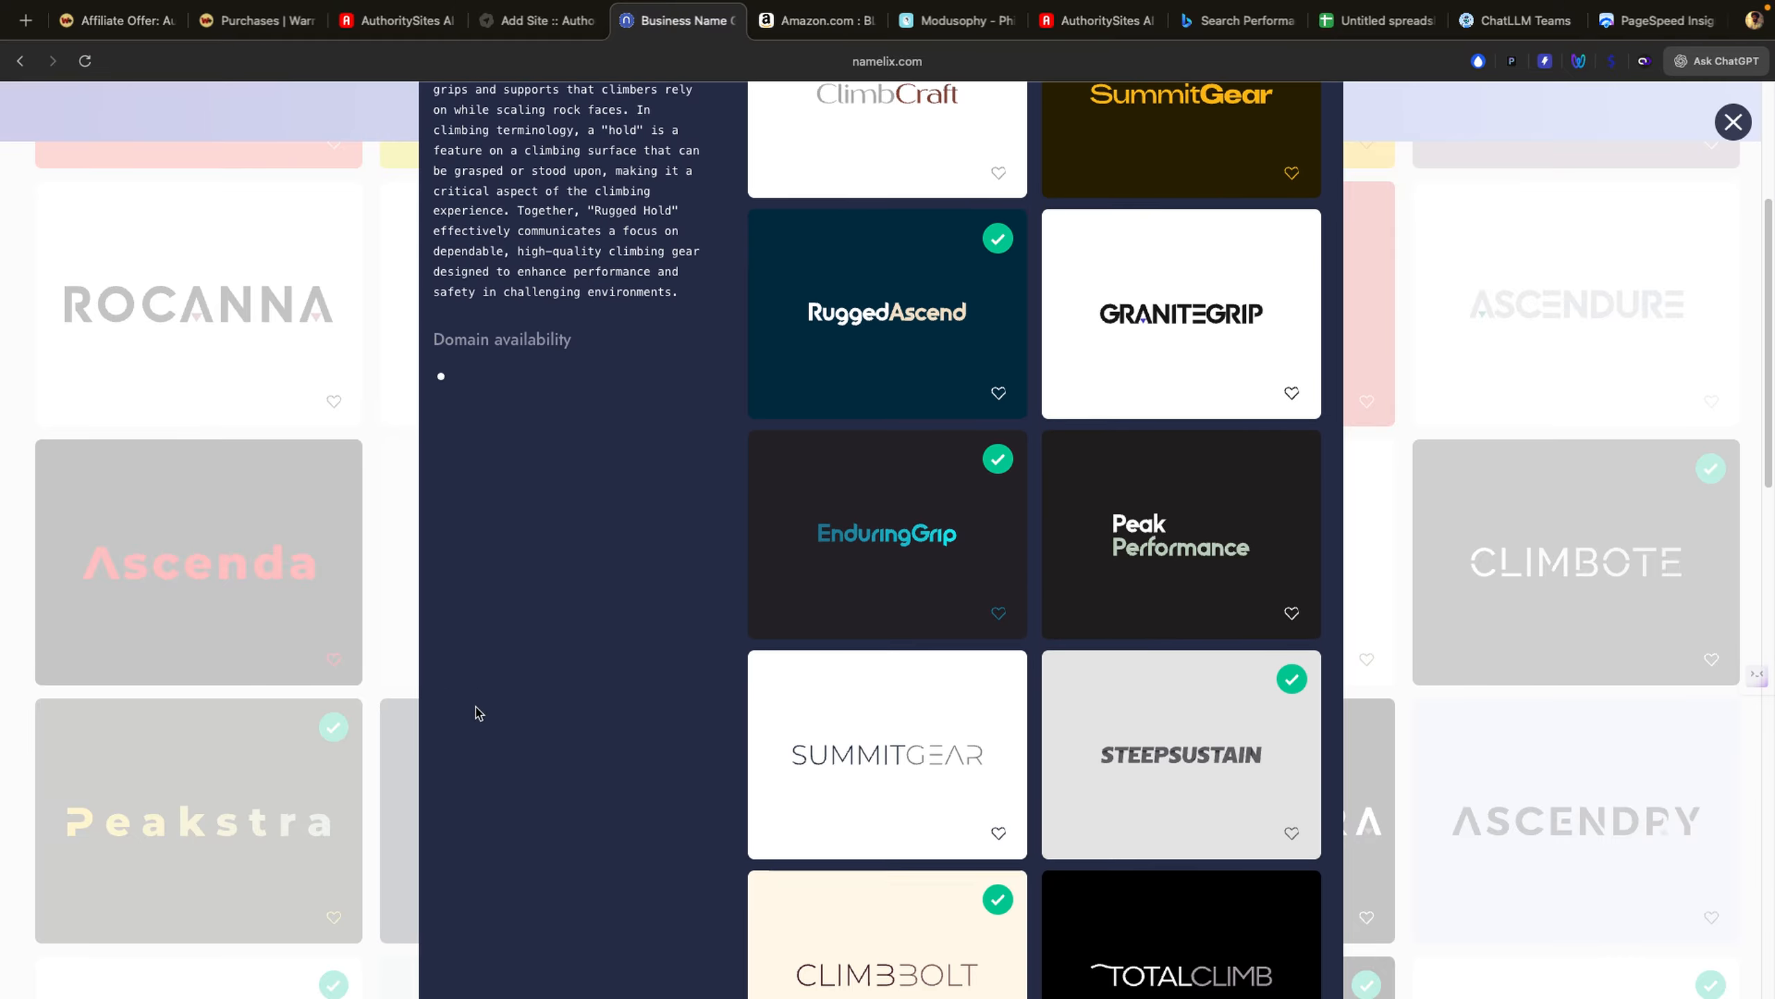
{"action": "scroll", "coordinate": [477, 713], "scroll_direction": "up", "scroll_amount": 2}
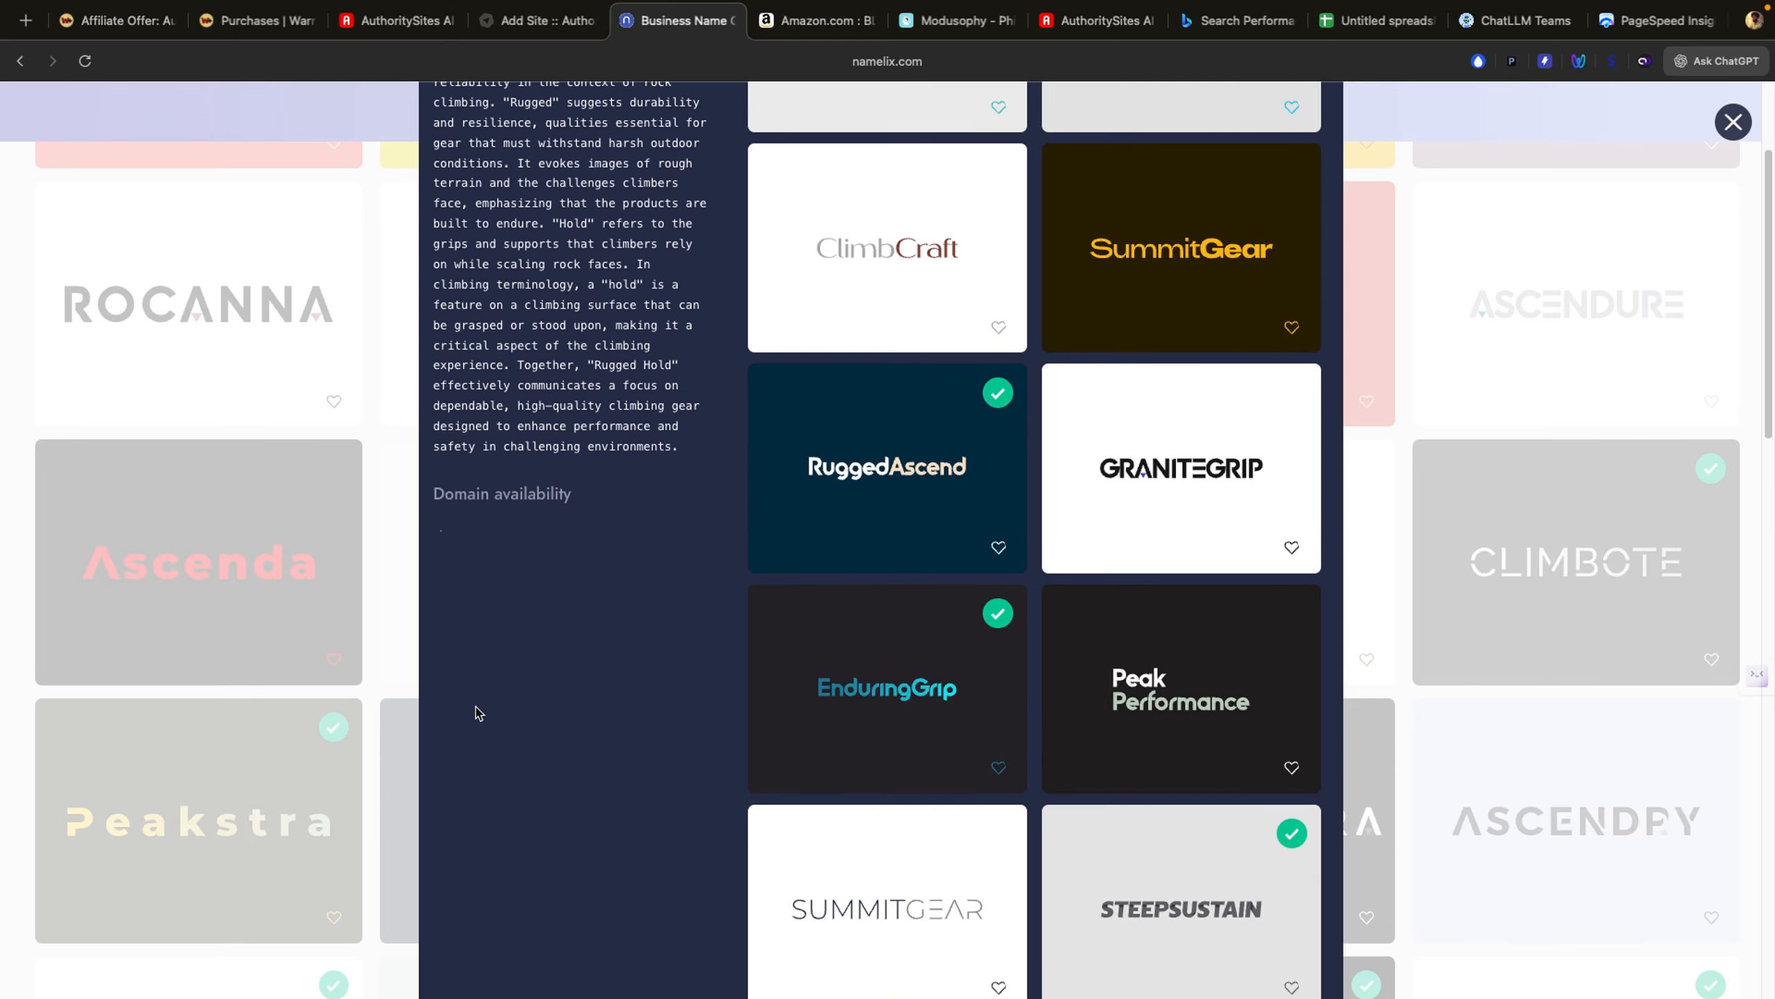
{"action": "scroll", "coordinate": [477, 712], "scroll_direction": "up", "scroll_amount": 3}
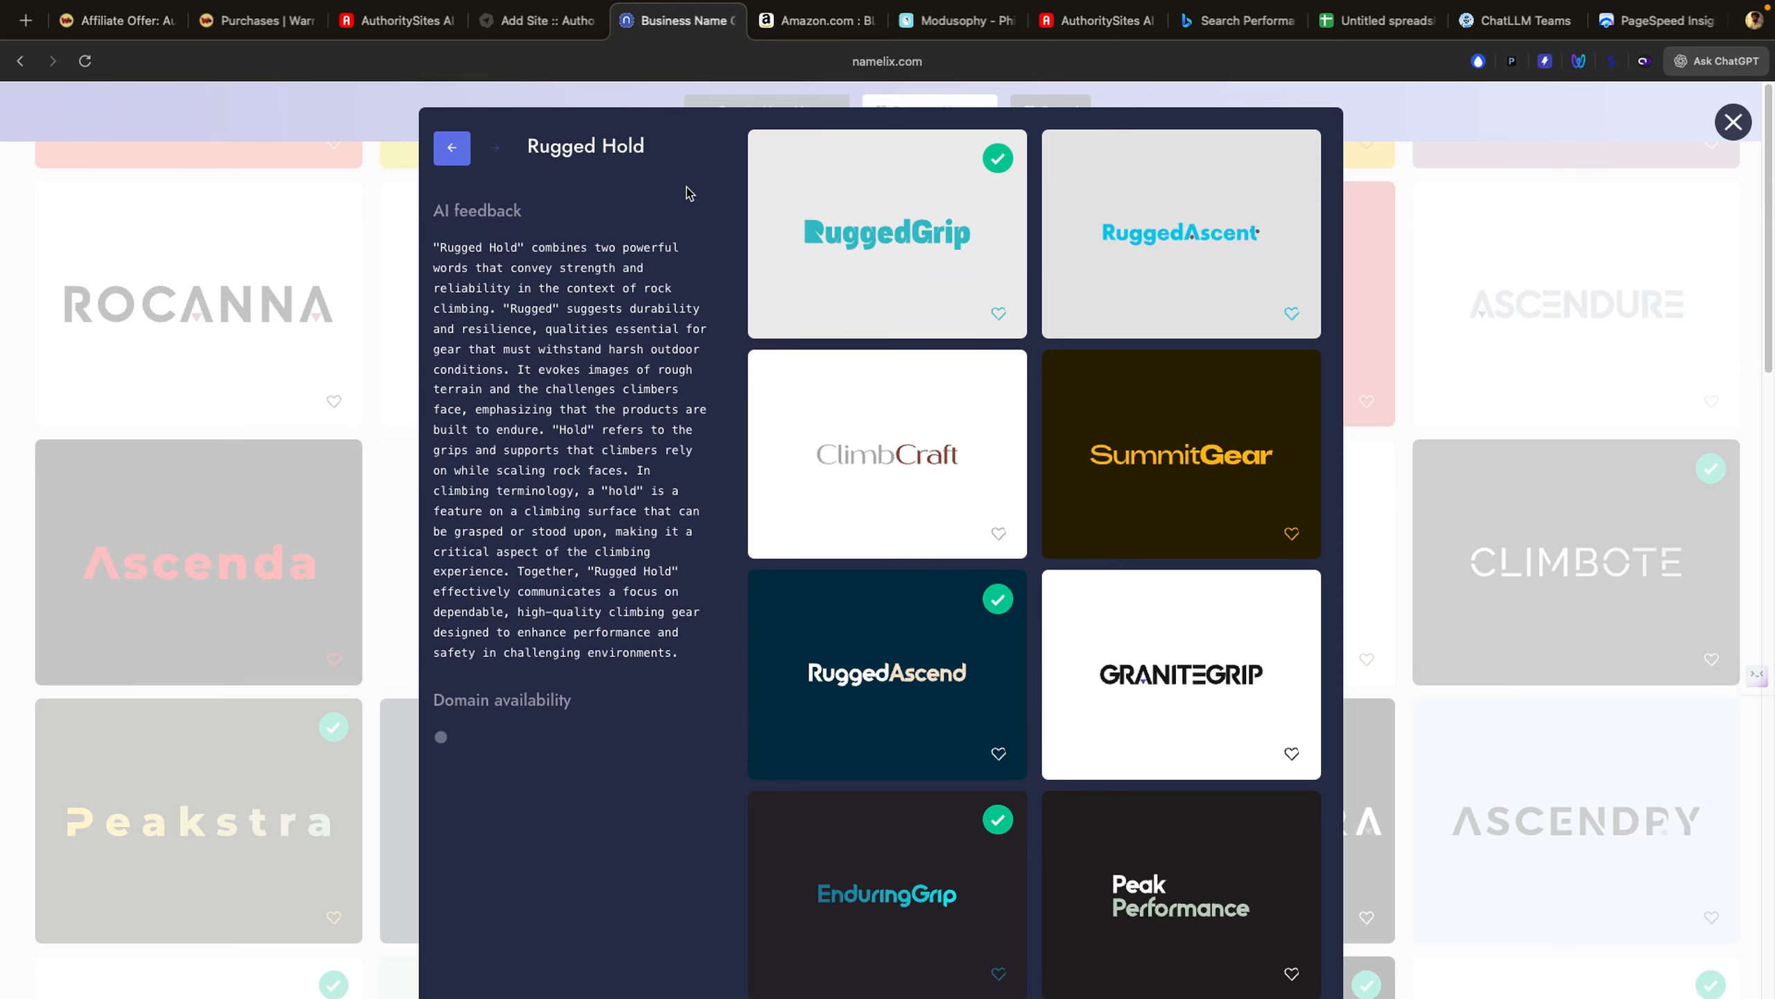
Step: Copy the name Rugged Hold from Namelix into the new site's name on the AuthoritySites AI form
{"action": "left_click_drag", "start_coordinate": [654, 150], "coordinate": [529, 151]}
{"action": "key", "text": "super+c"}
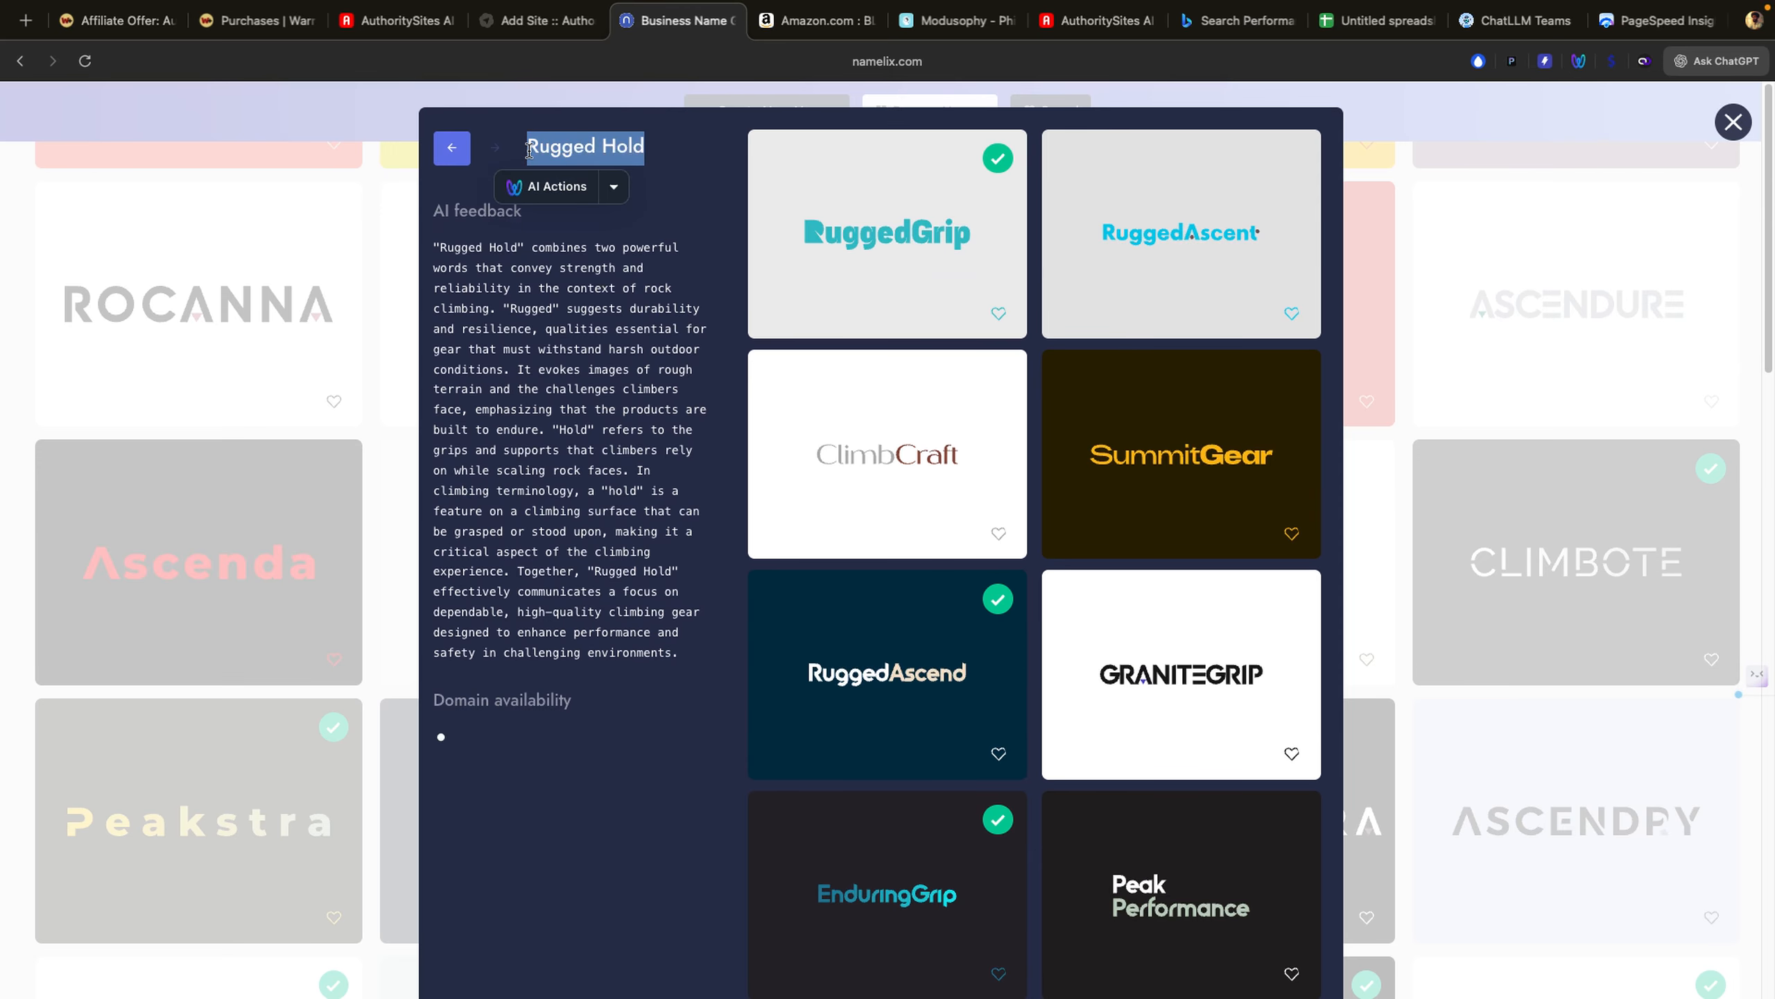
{"action": "left_click", "coordinate": [545, 20]}
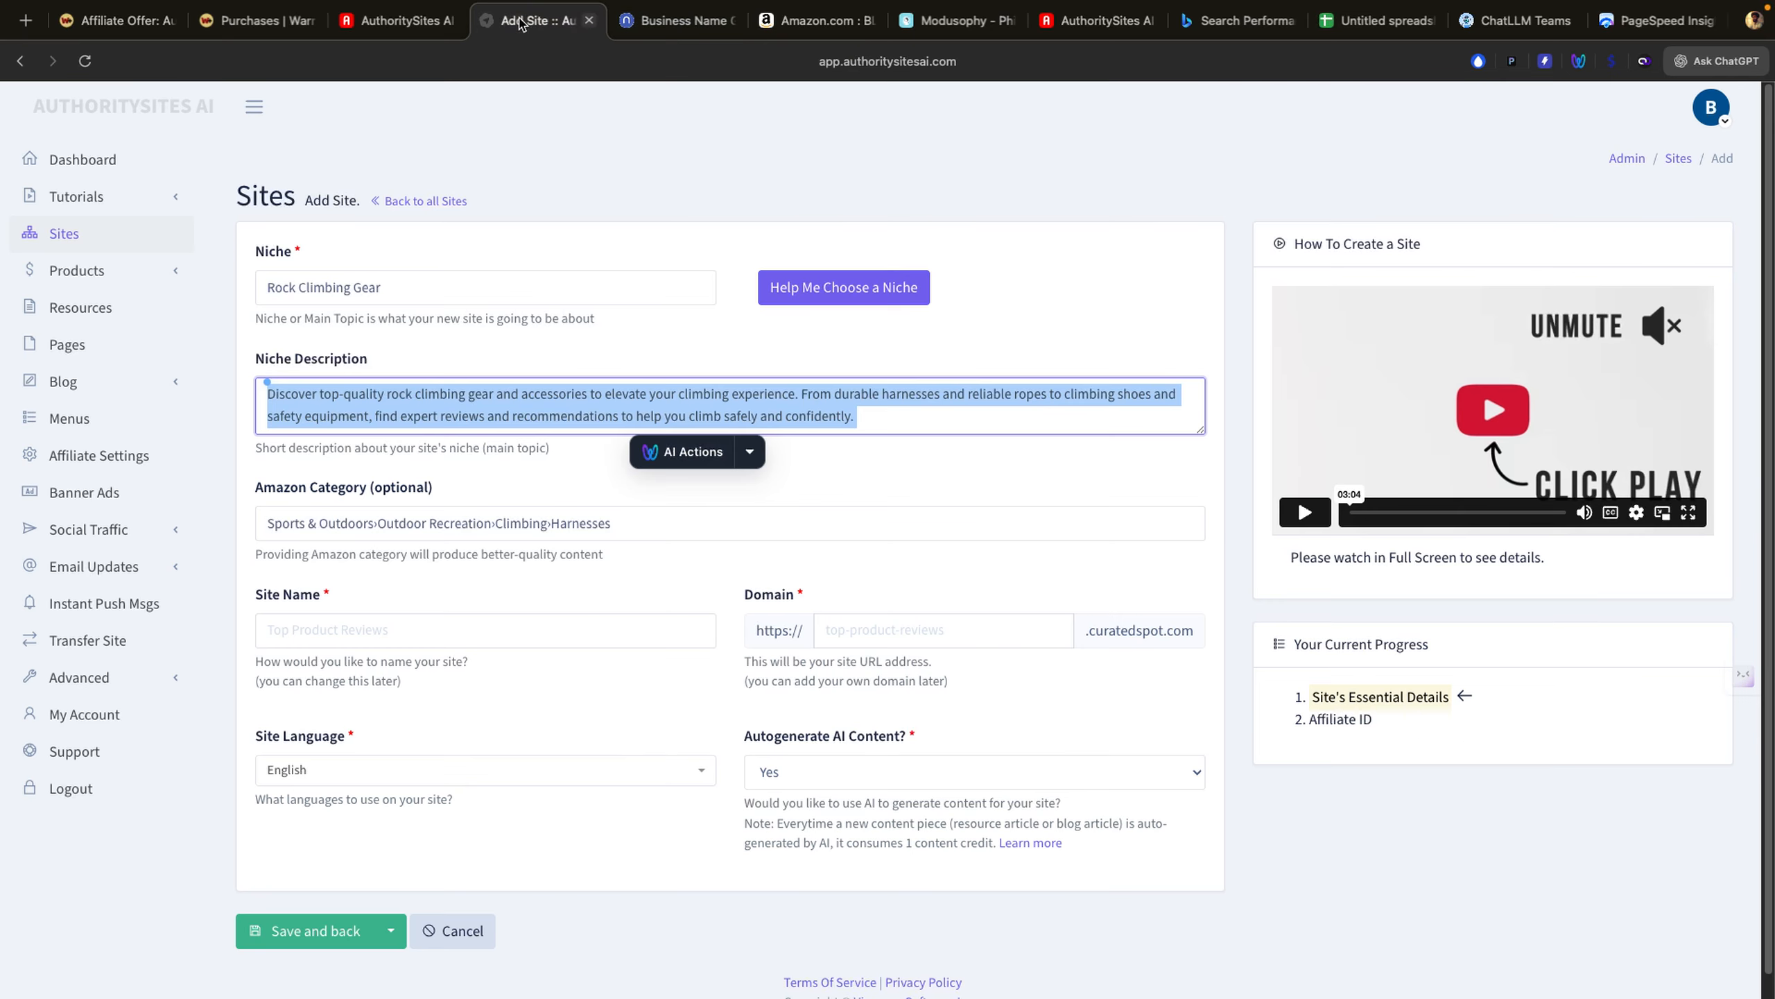
{"action": "left_click", "coordinate": [308, 622]}
{"action": "key", "text": "super+v"}
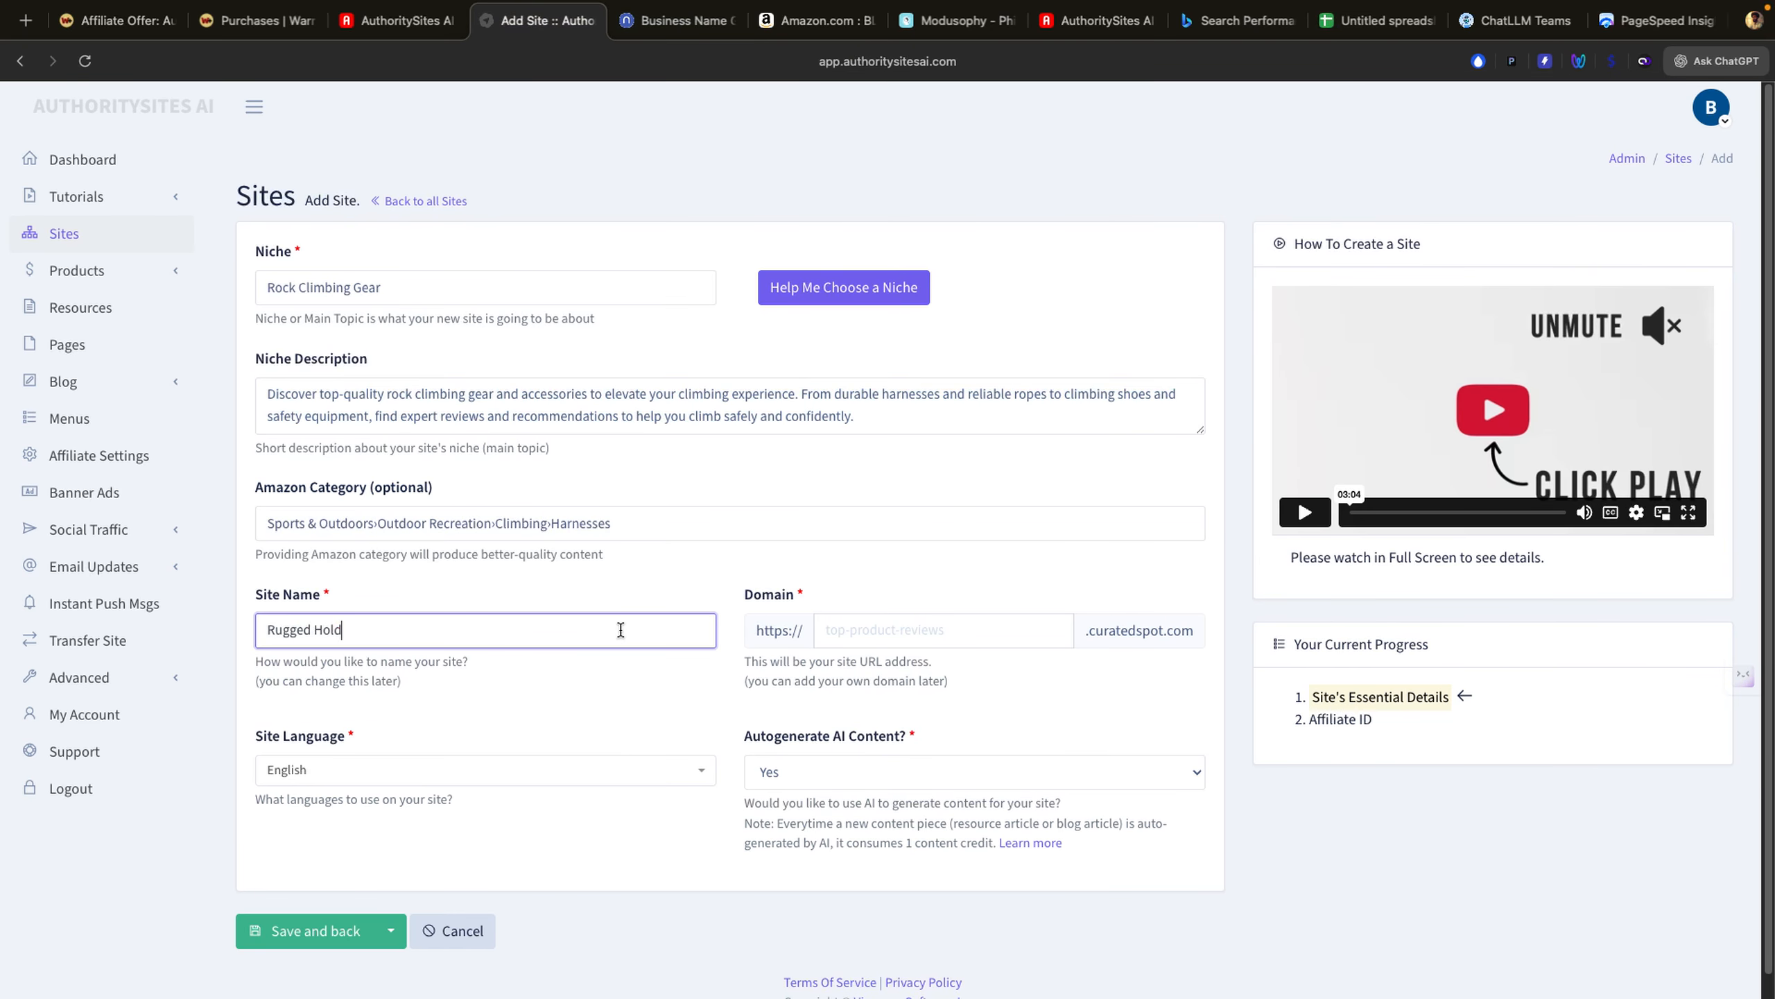
Step: Enter RuggedHold as the new site's domain on curatedspot.com and save the site
{"action": "left_click", "coordinate": [890, 632]}
{"action": "key", "text": "super+v"}
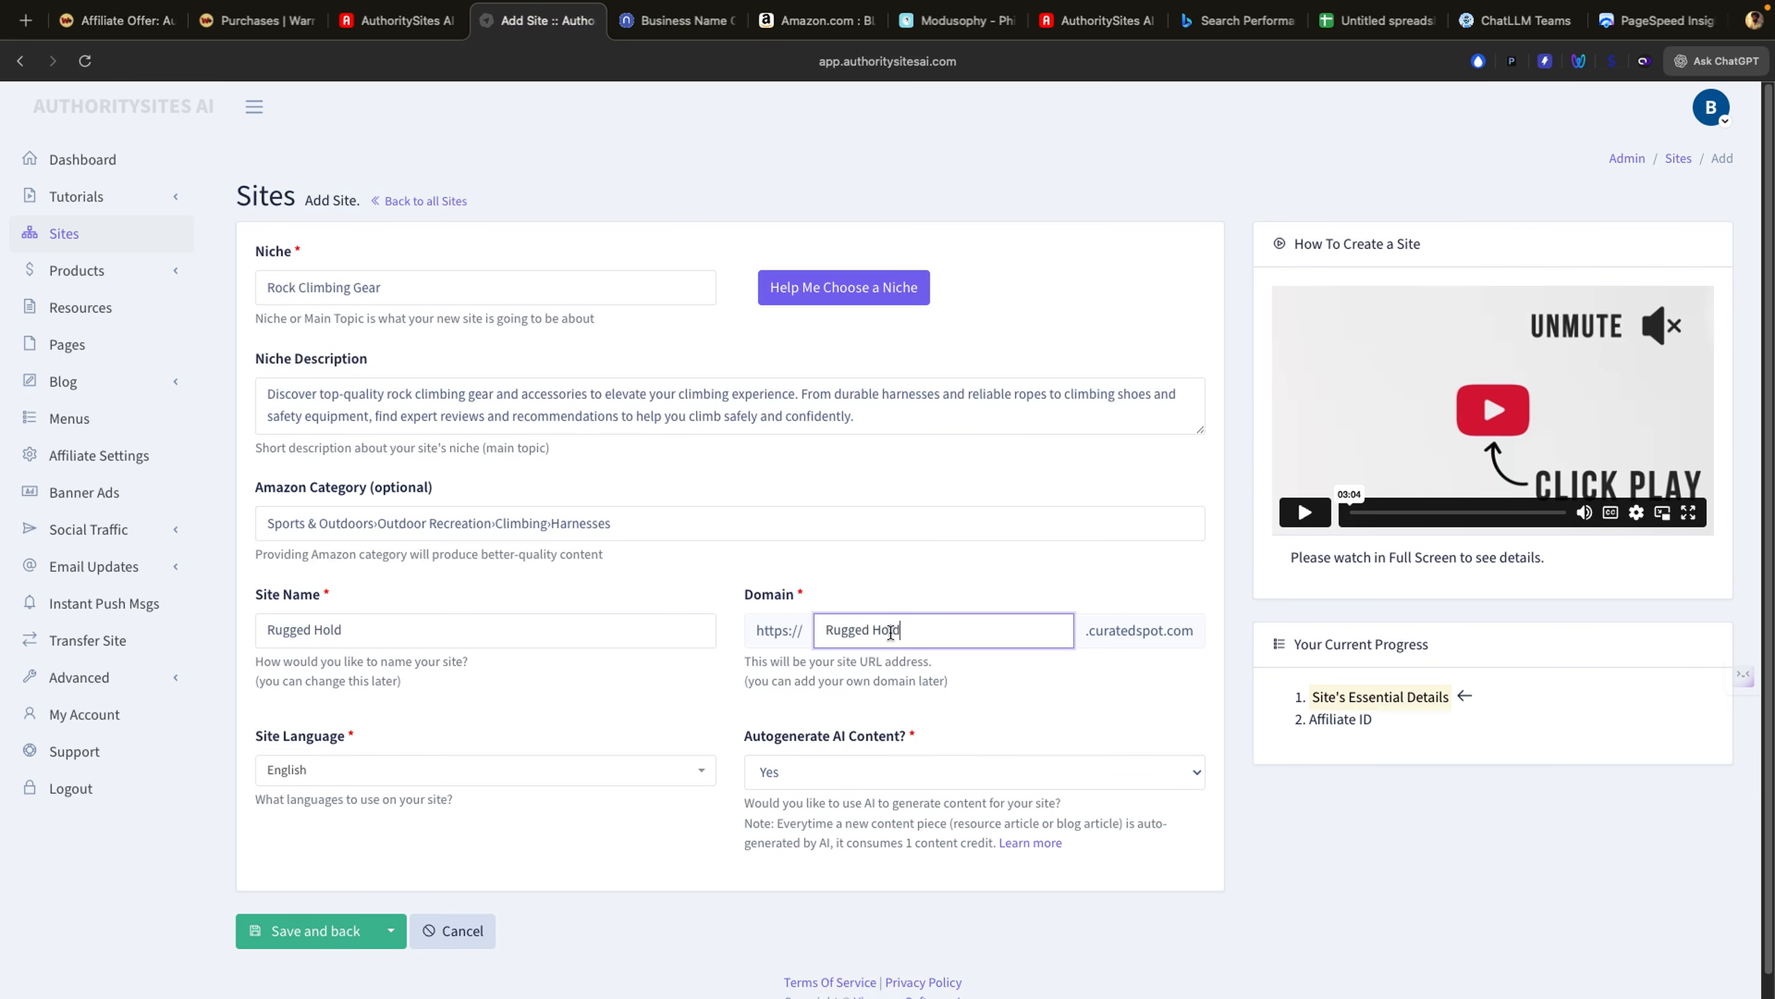
{"action": "left_click", "coordinate": [889, 633]}
{"action": "key", "text": "BackSpace"}
{"action": "left_click", "coordinate": [387, 931]}
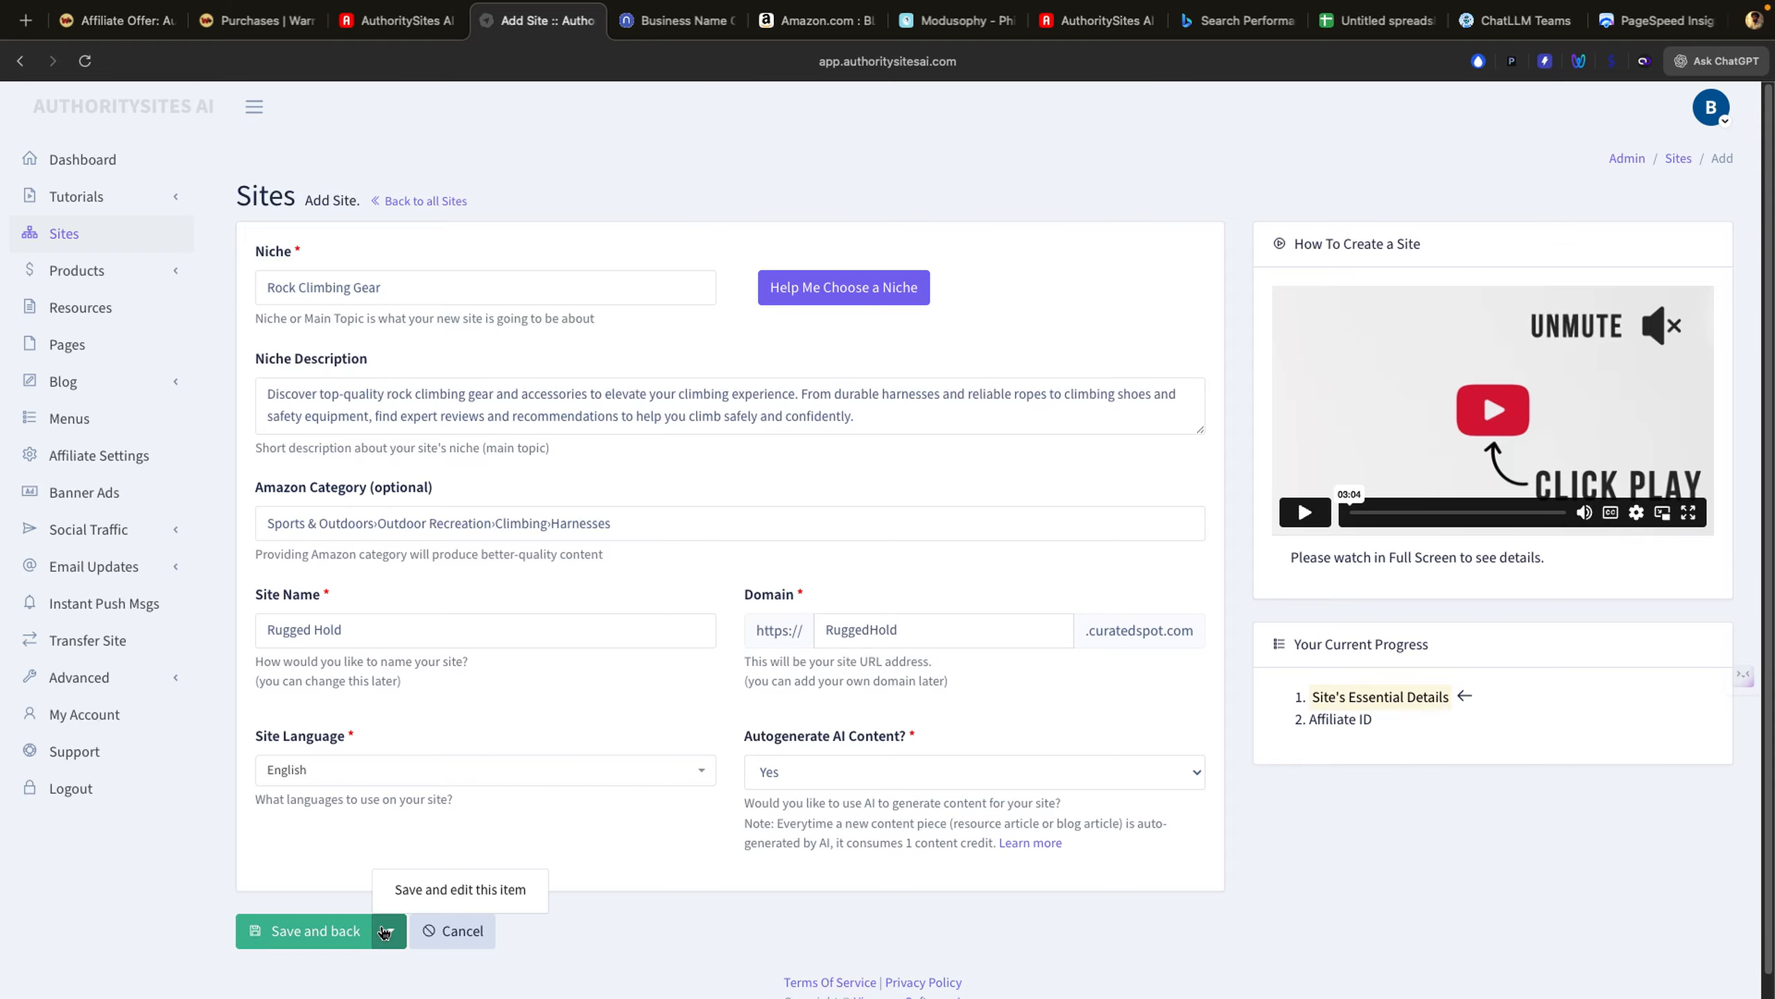
{"action": "left_click", "coordinate": [335, 932]}
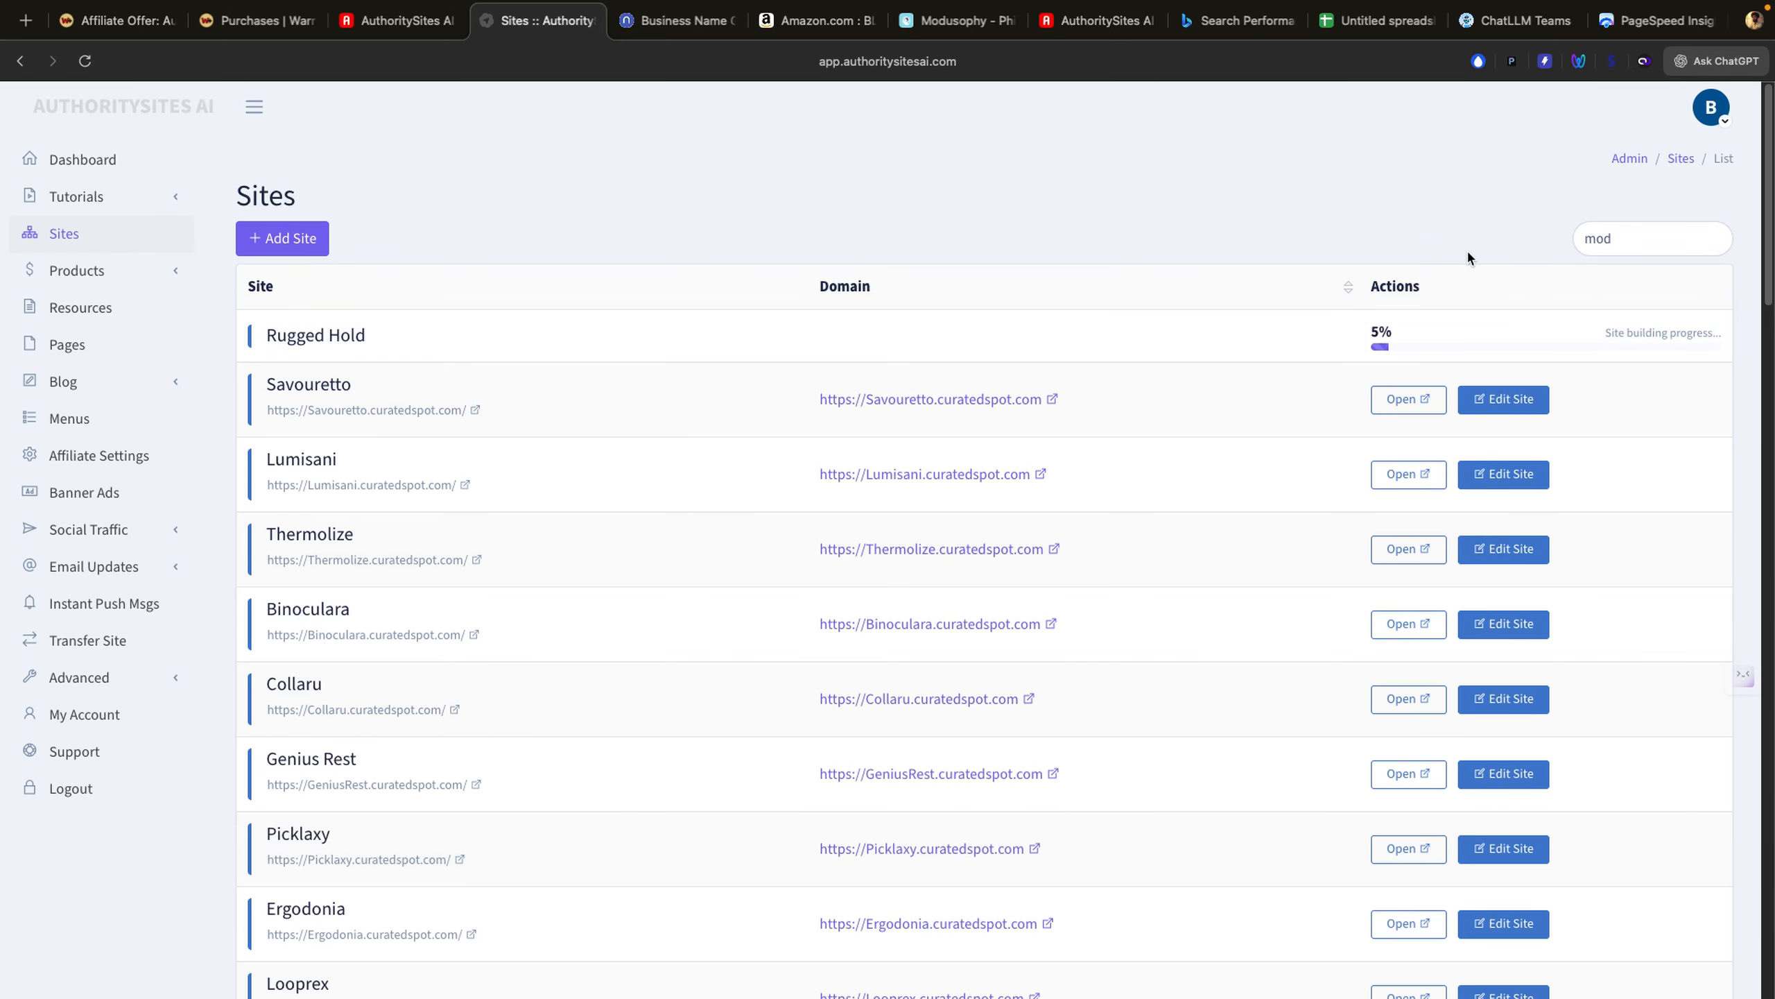
Step: Clear the search filter on the sites list and open the Rugged Hold site for editing
{"action": "left_click_drag", "start_coordinate": [1621, 238], "coordinate": [1501, 240]}
{"action": "key", "text": "BackSpace"}
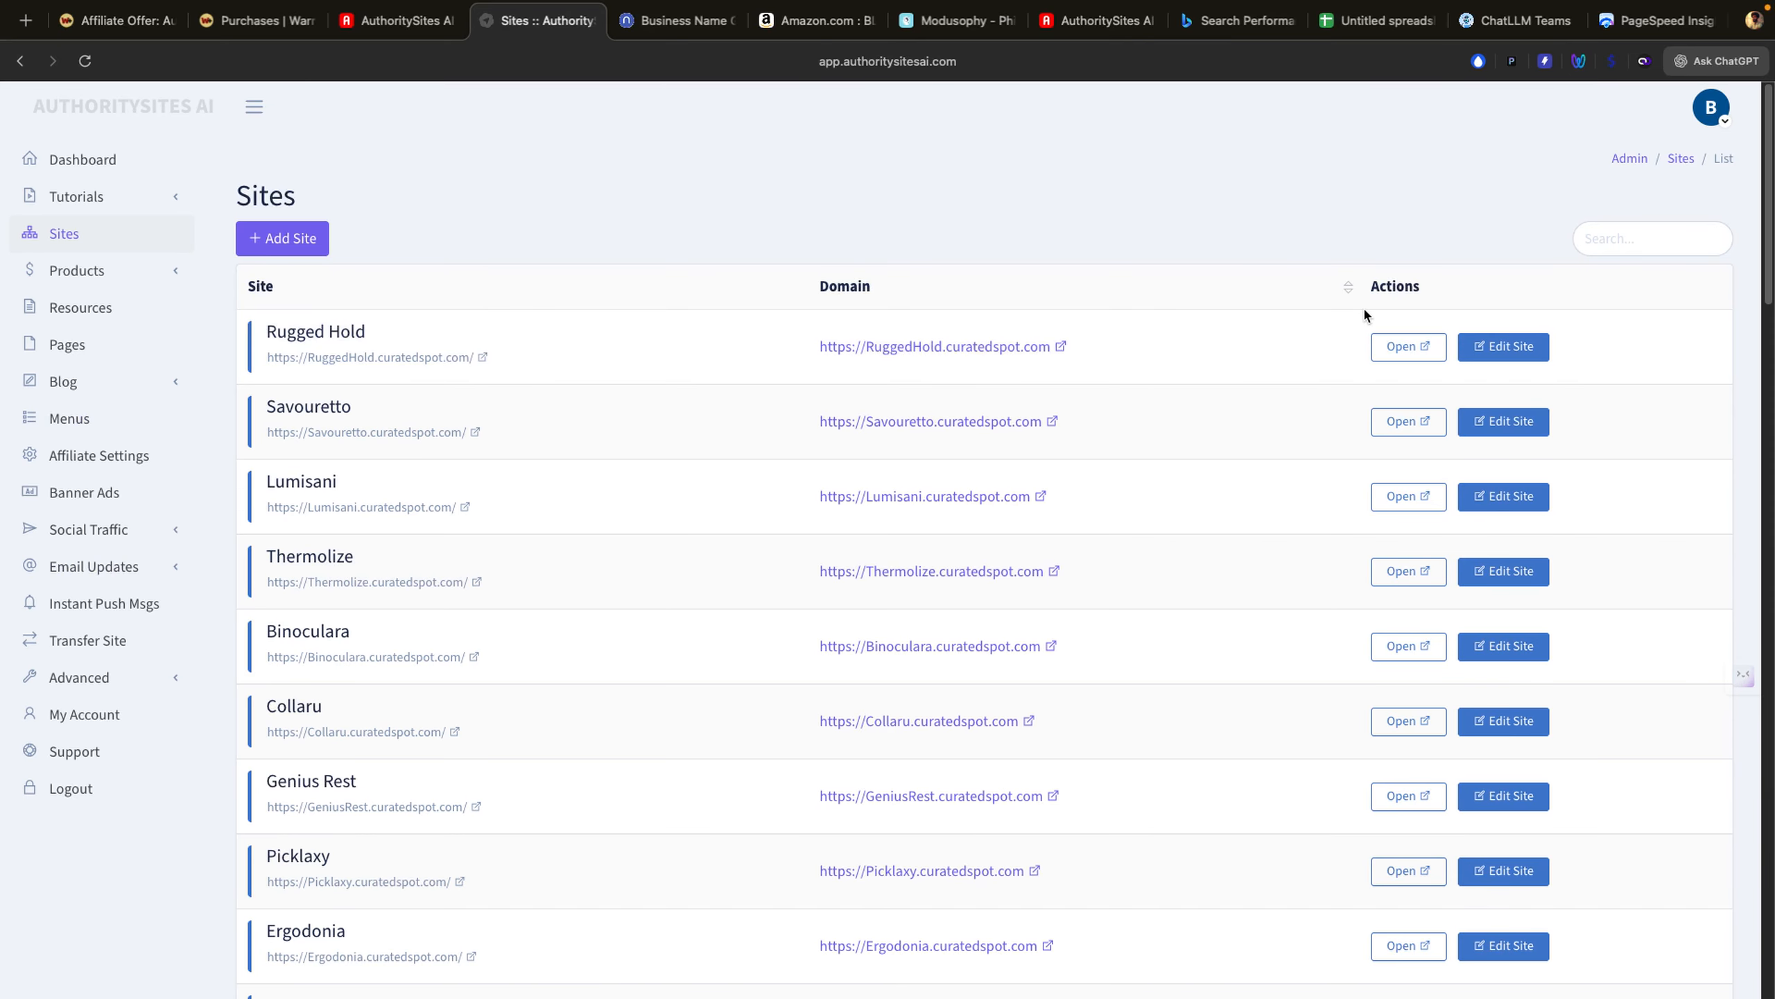
{"action": "left_click", "coordinate": [1501, 349]}
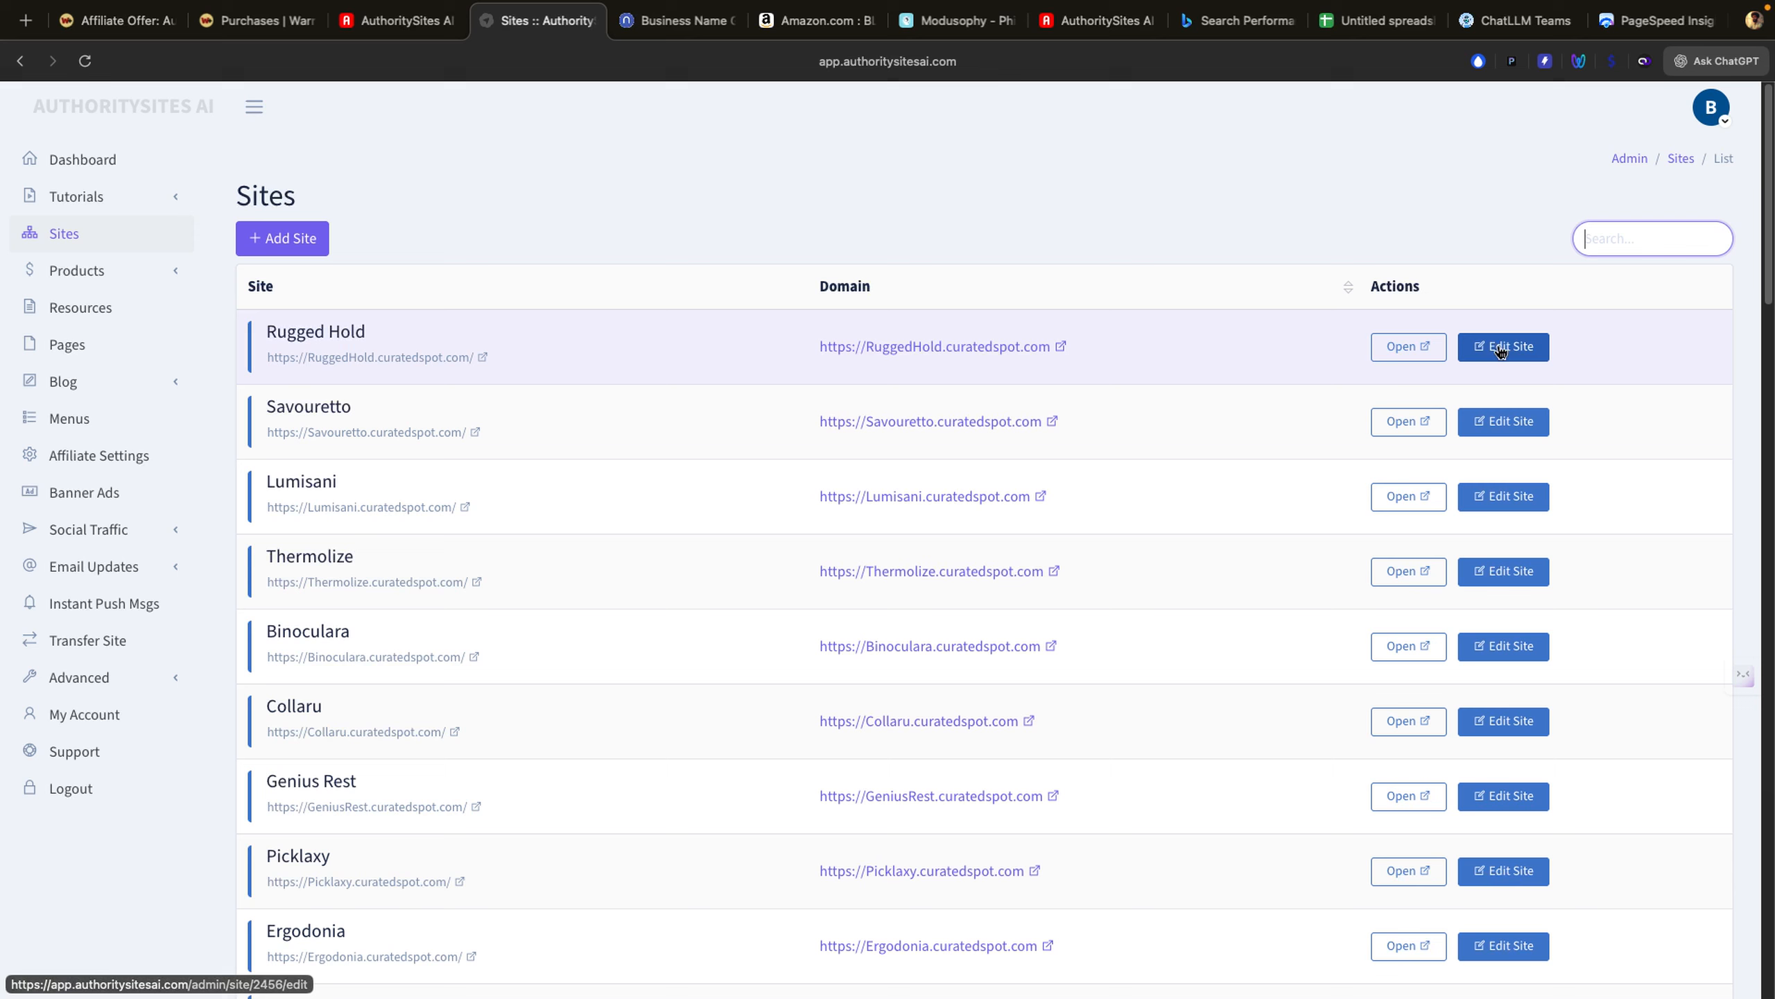
{"action": "left_click", "coordinate": [1501, 348]}
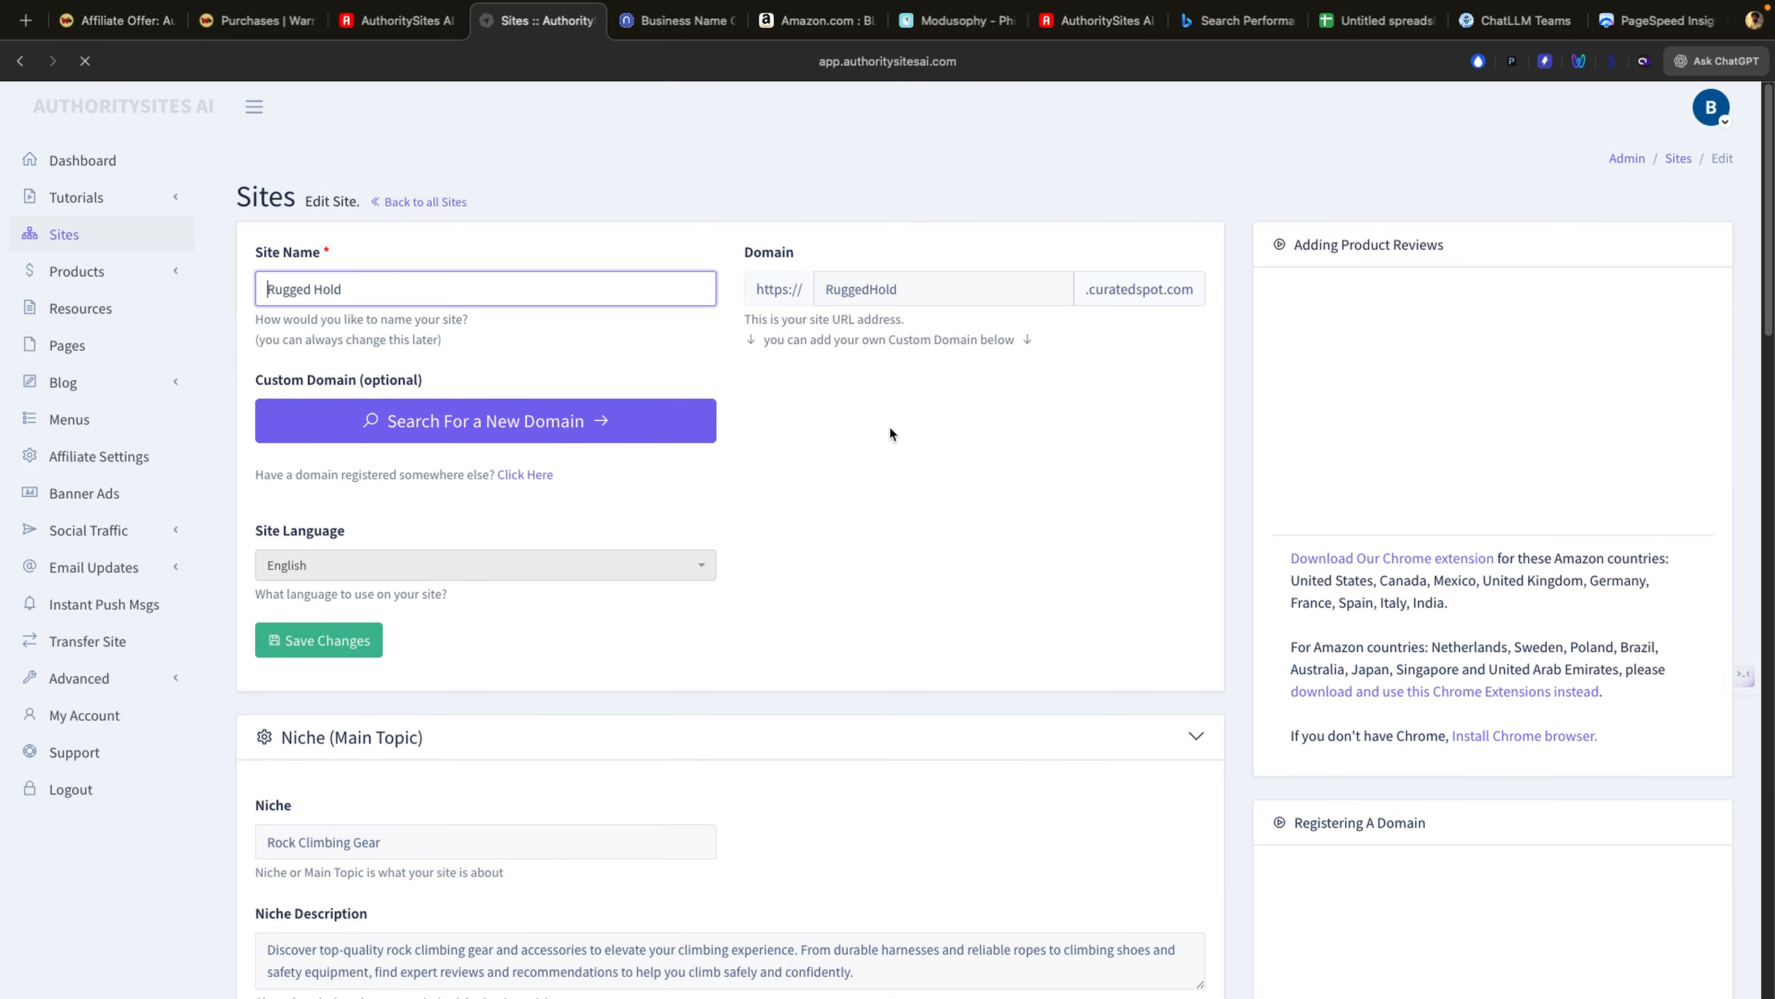
Step: Review Rugged Hold's language and niche settings and view the Autogenerate AI Content options
{"action": "scroll", "coordinate": [890, 429], "scroll_direction": "down", "scroll_amount": 1}
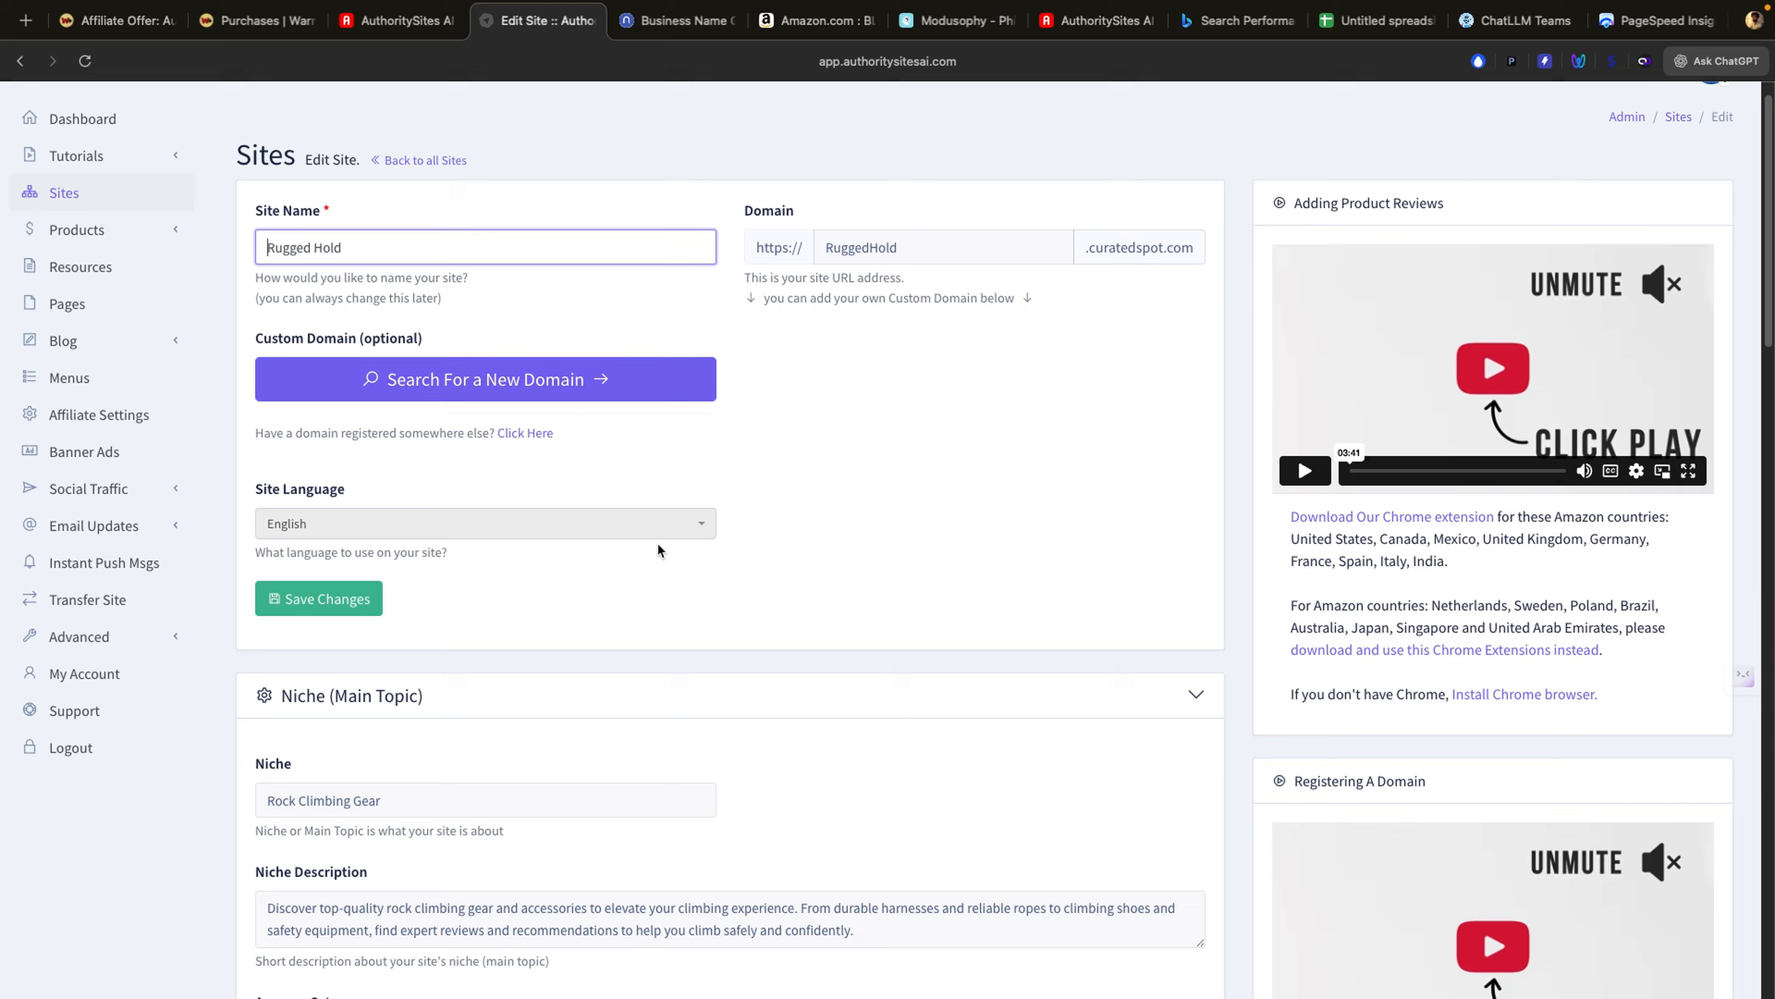
{"action": "left_click", "coordinate": [509, 525]}
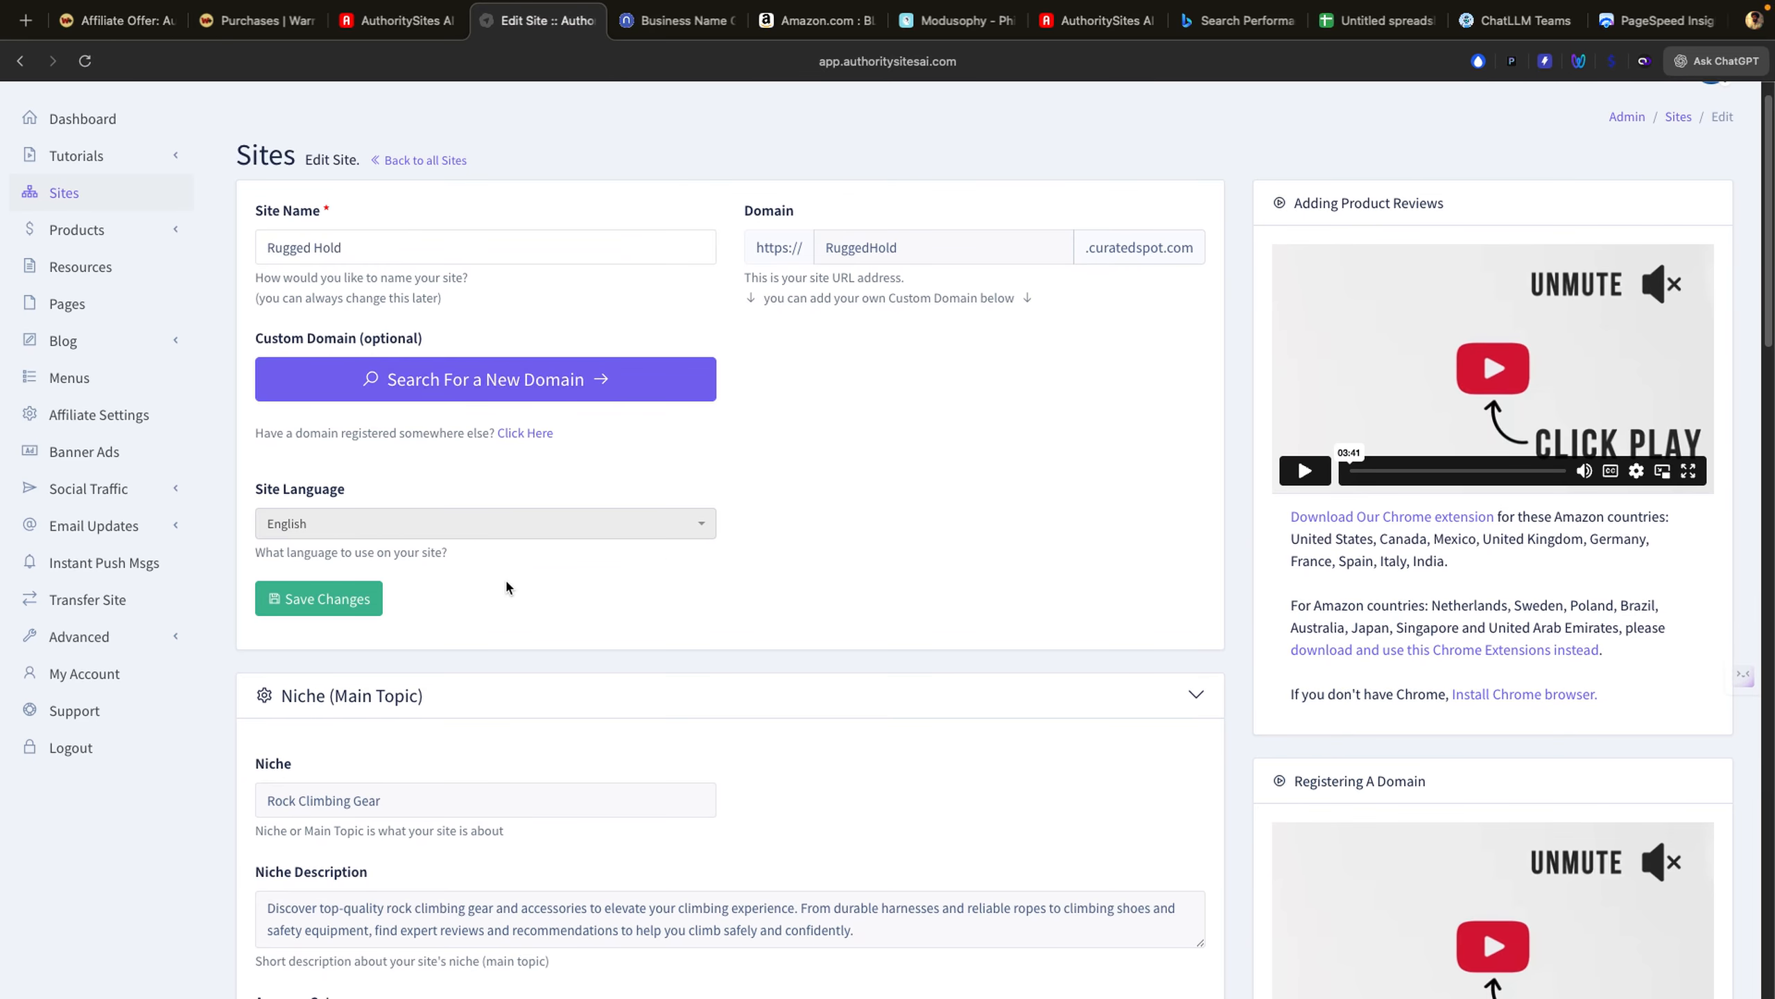
{"action": "scroll", "coordinate": [505, 577], "scroll_direction": "down", "scroll_amount": 5}
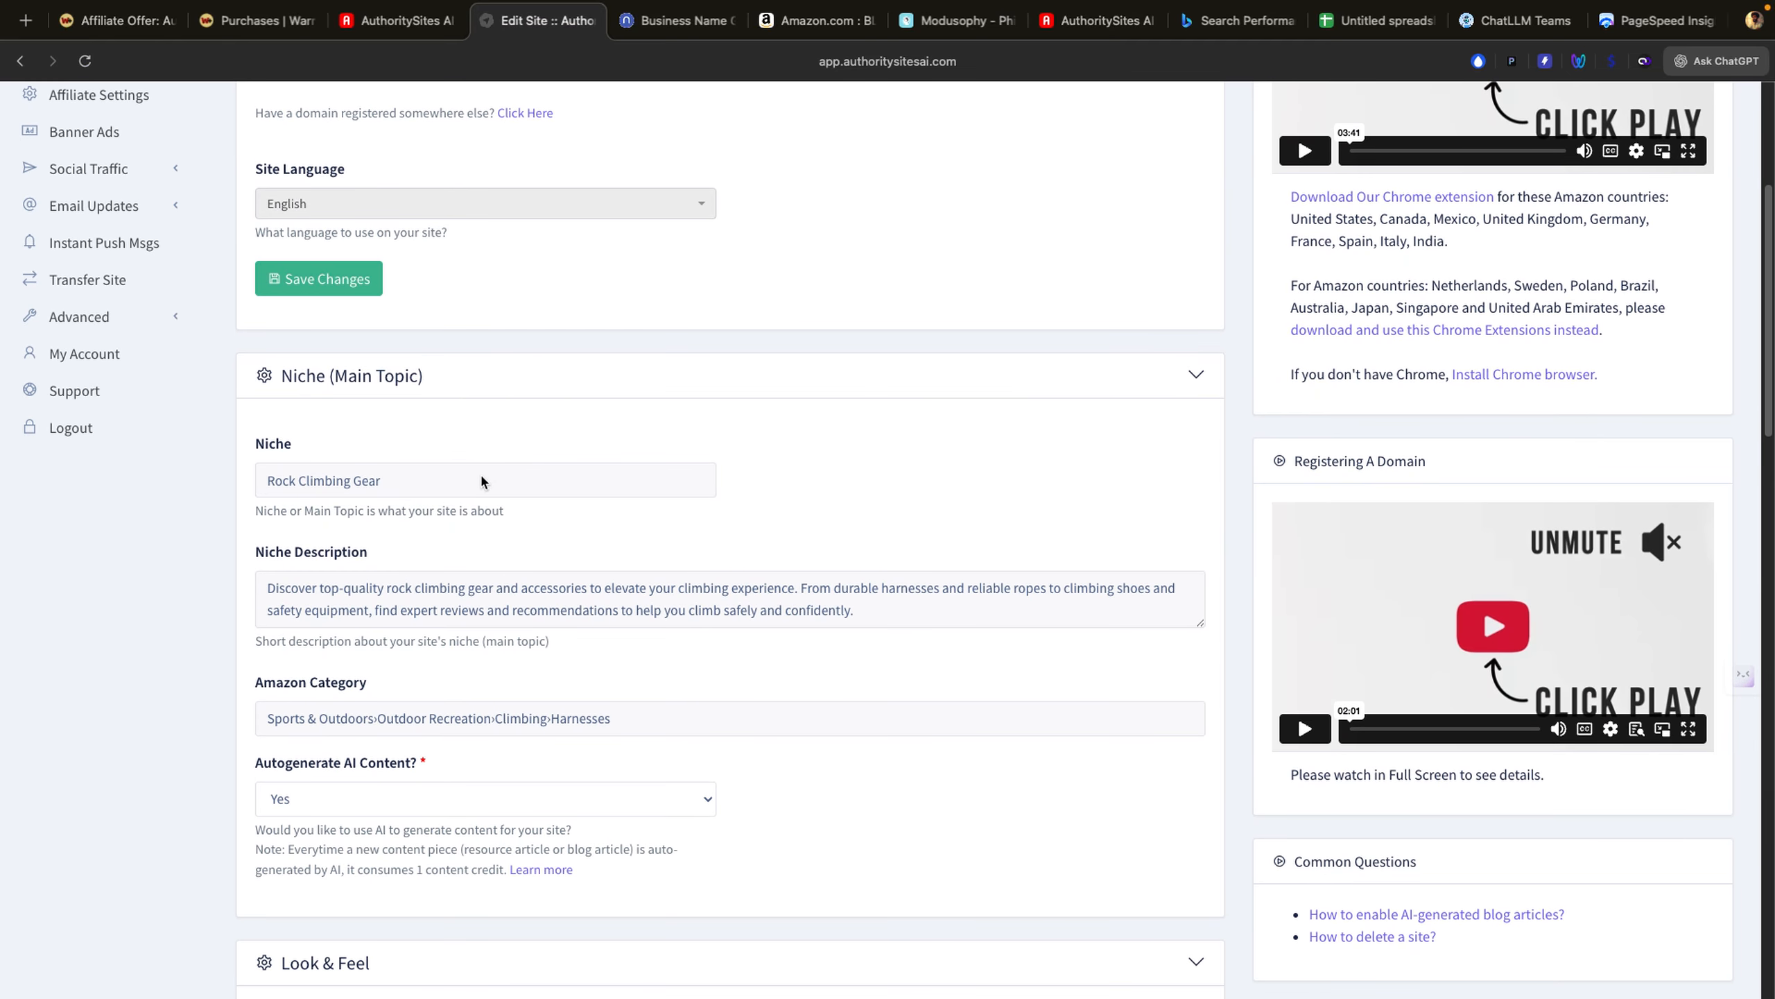
{"action": "scroll", "coordinate": [618, 441], "scroll_direction": "down", "scroll_amount": 4}
{"action": "left_click", "coordinate": [704, 567]}
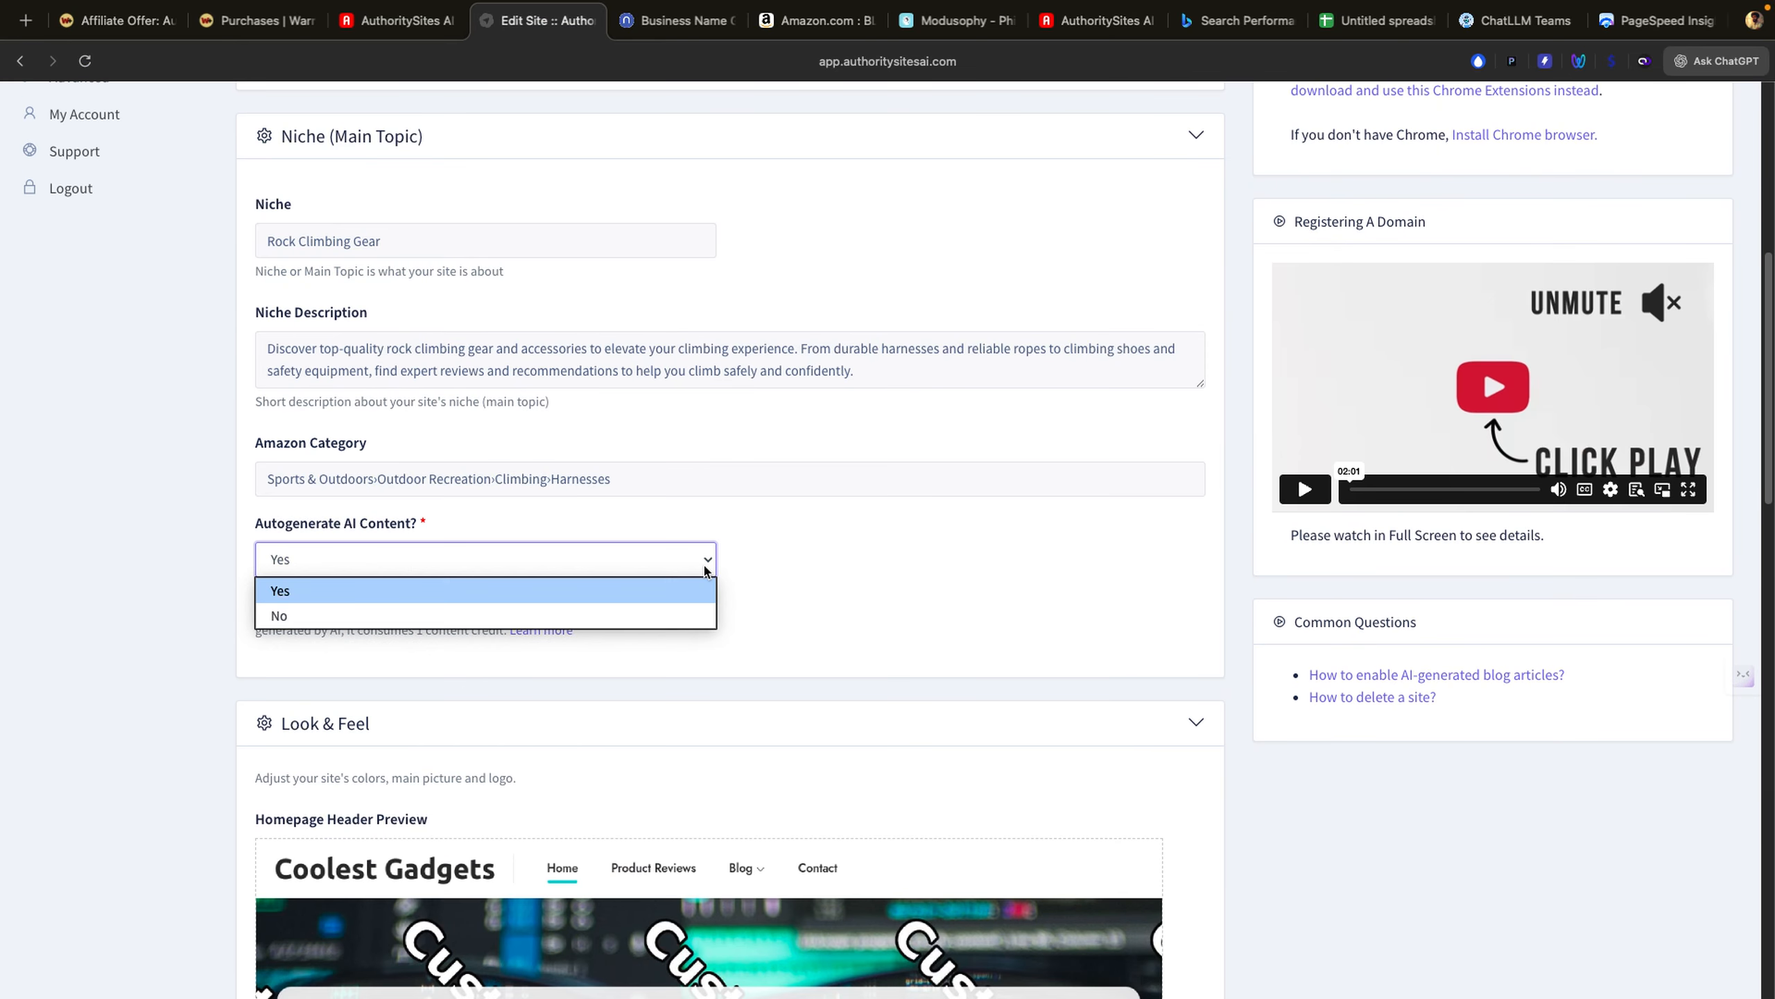
Step: Examine the color scheme and homepage picture options, then review the logo and homepage text settings and collapse the Homepage section
{"action": "scroll", "coordinate": [608, 524], "scroll_direction": "down", "scroll_amount": 12}
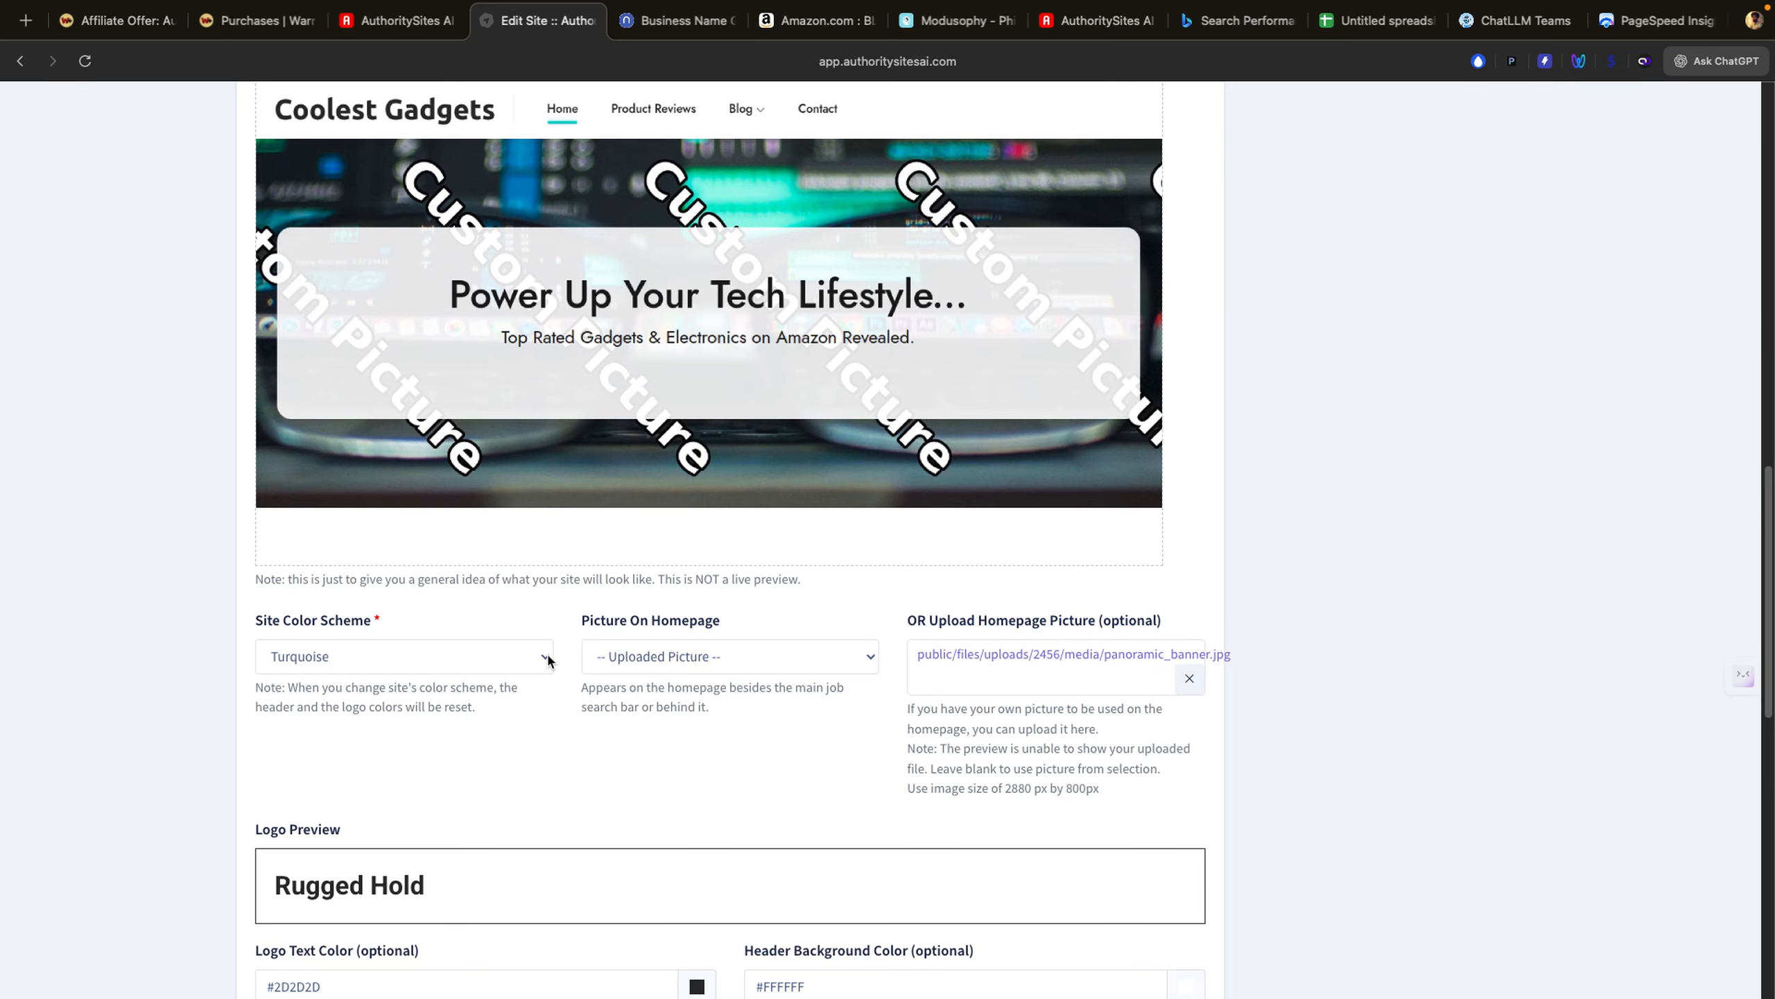
{"action": "left_click", "coordinate": [532, 656]}
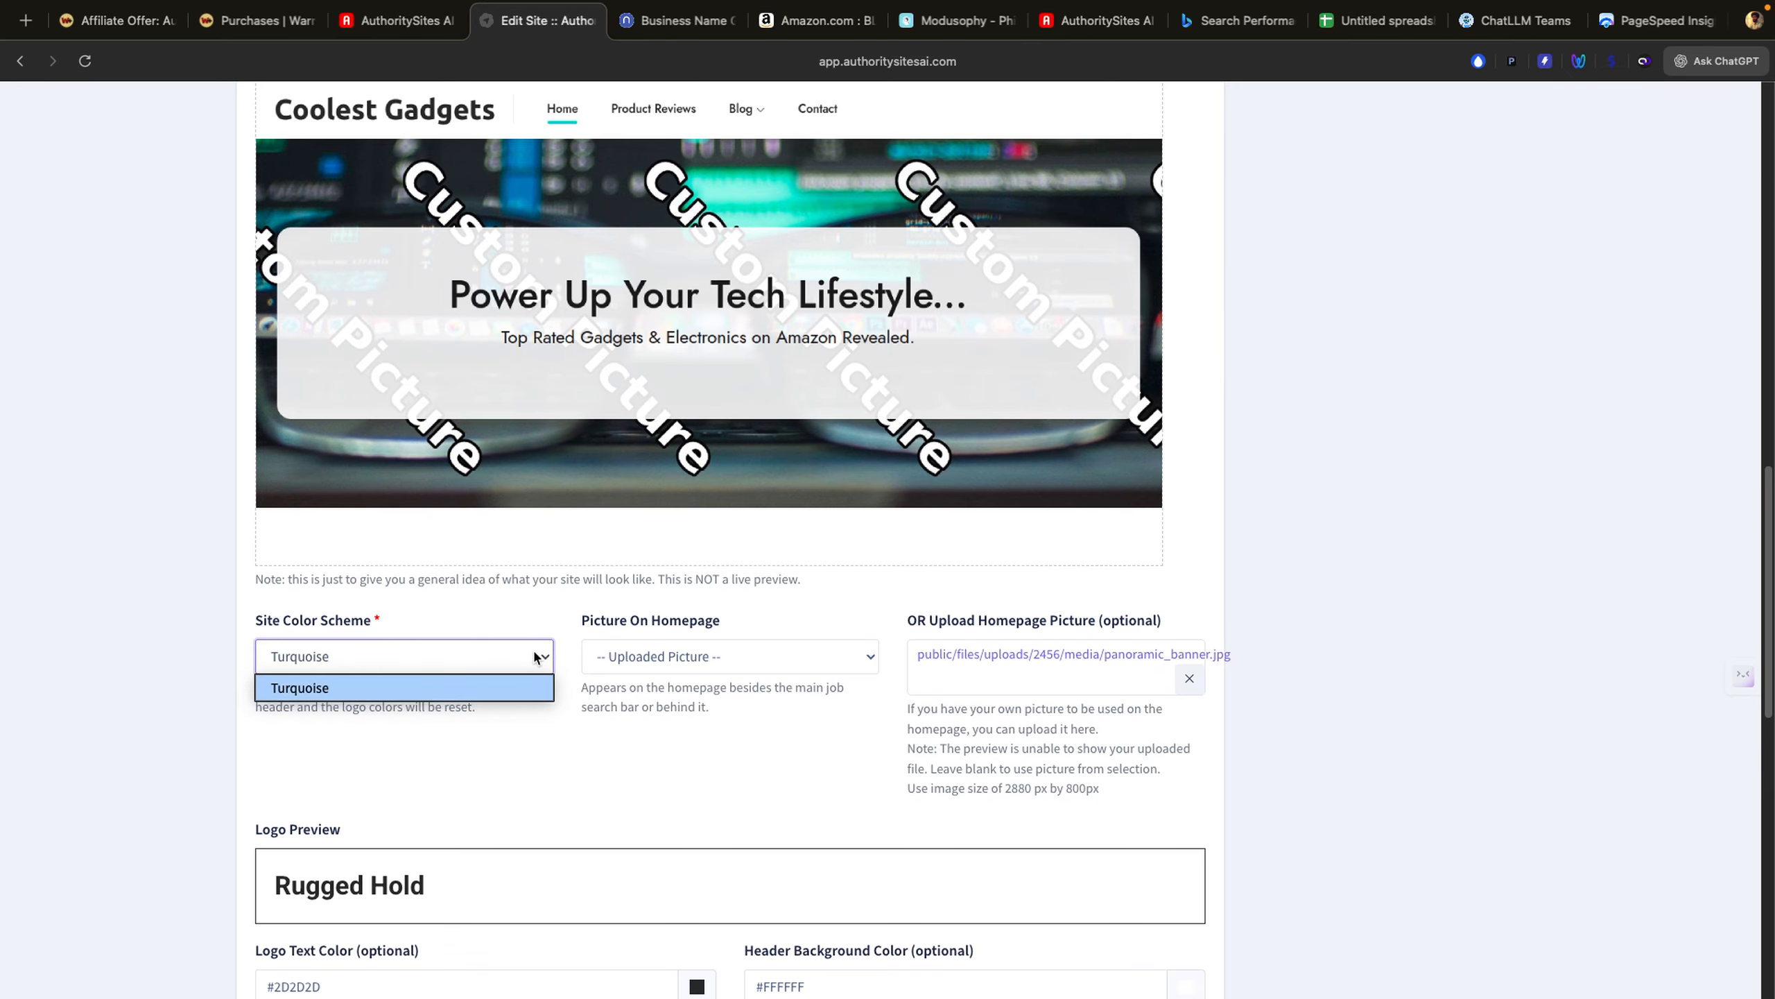
{"action": "left_click", "coordinate": [482, 692]}
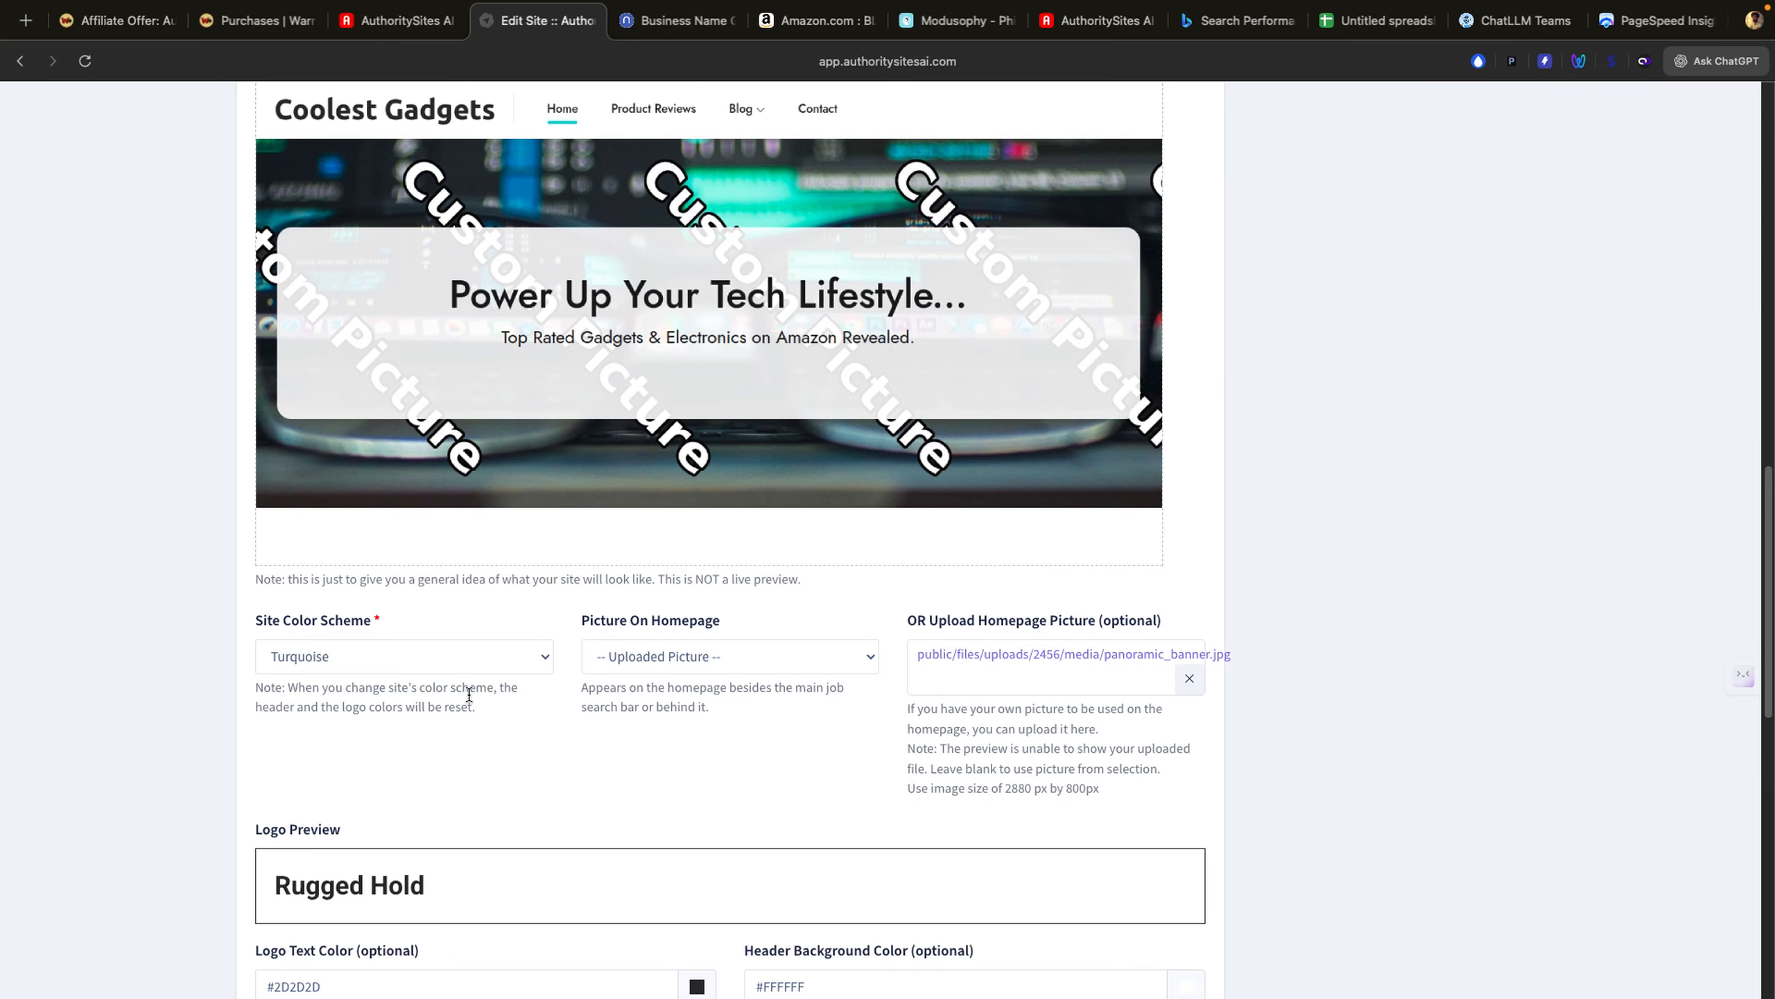
{"action": "left_click", "coordinate": [797, 662]}
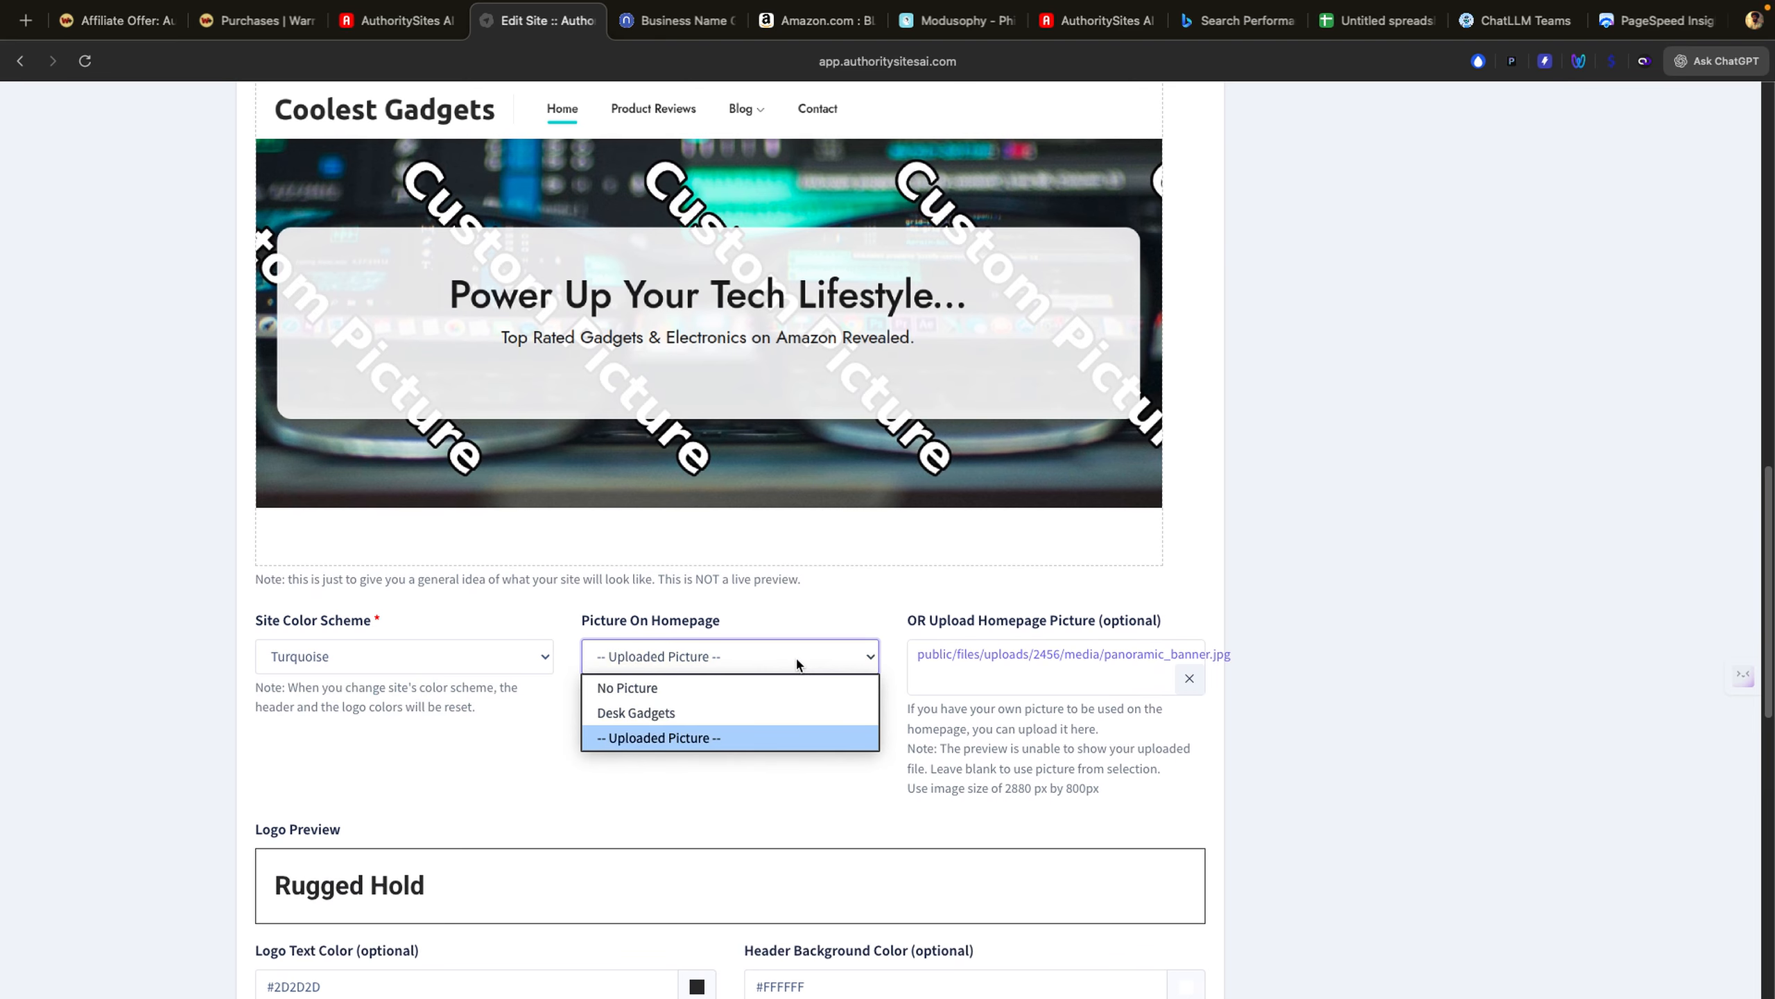
{"action": "left_click", "coordinate": [1072, 590]}
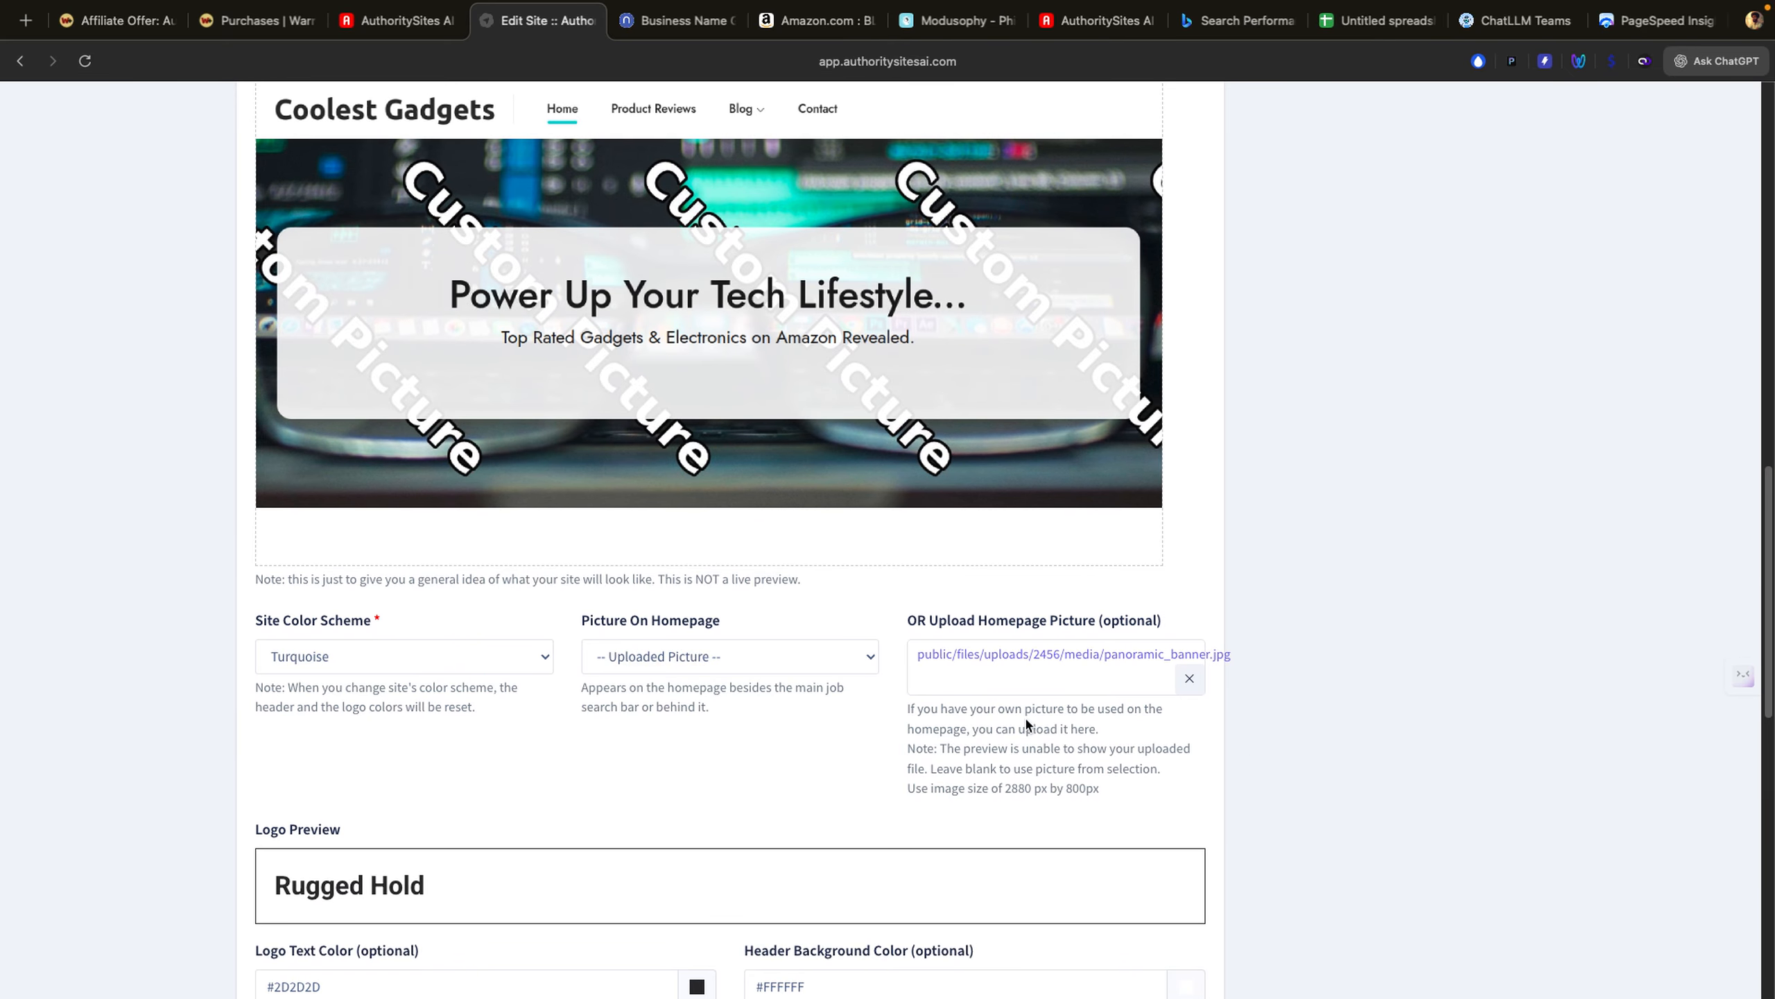
{"action": "scroll", "coordinate": [1027, 725], "scroll_direction": "down", "scroll_amount": 10}
{"action": "scroll", "coordinate": [1196, 565], "scroll_direction": "down", "scroll_amount": 4}
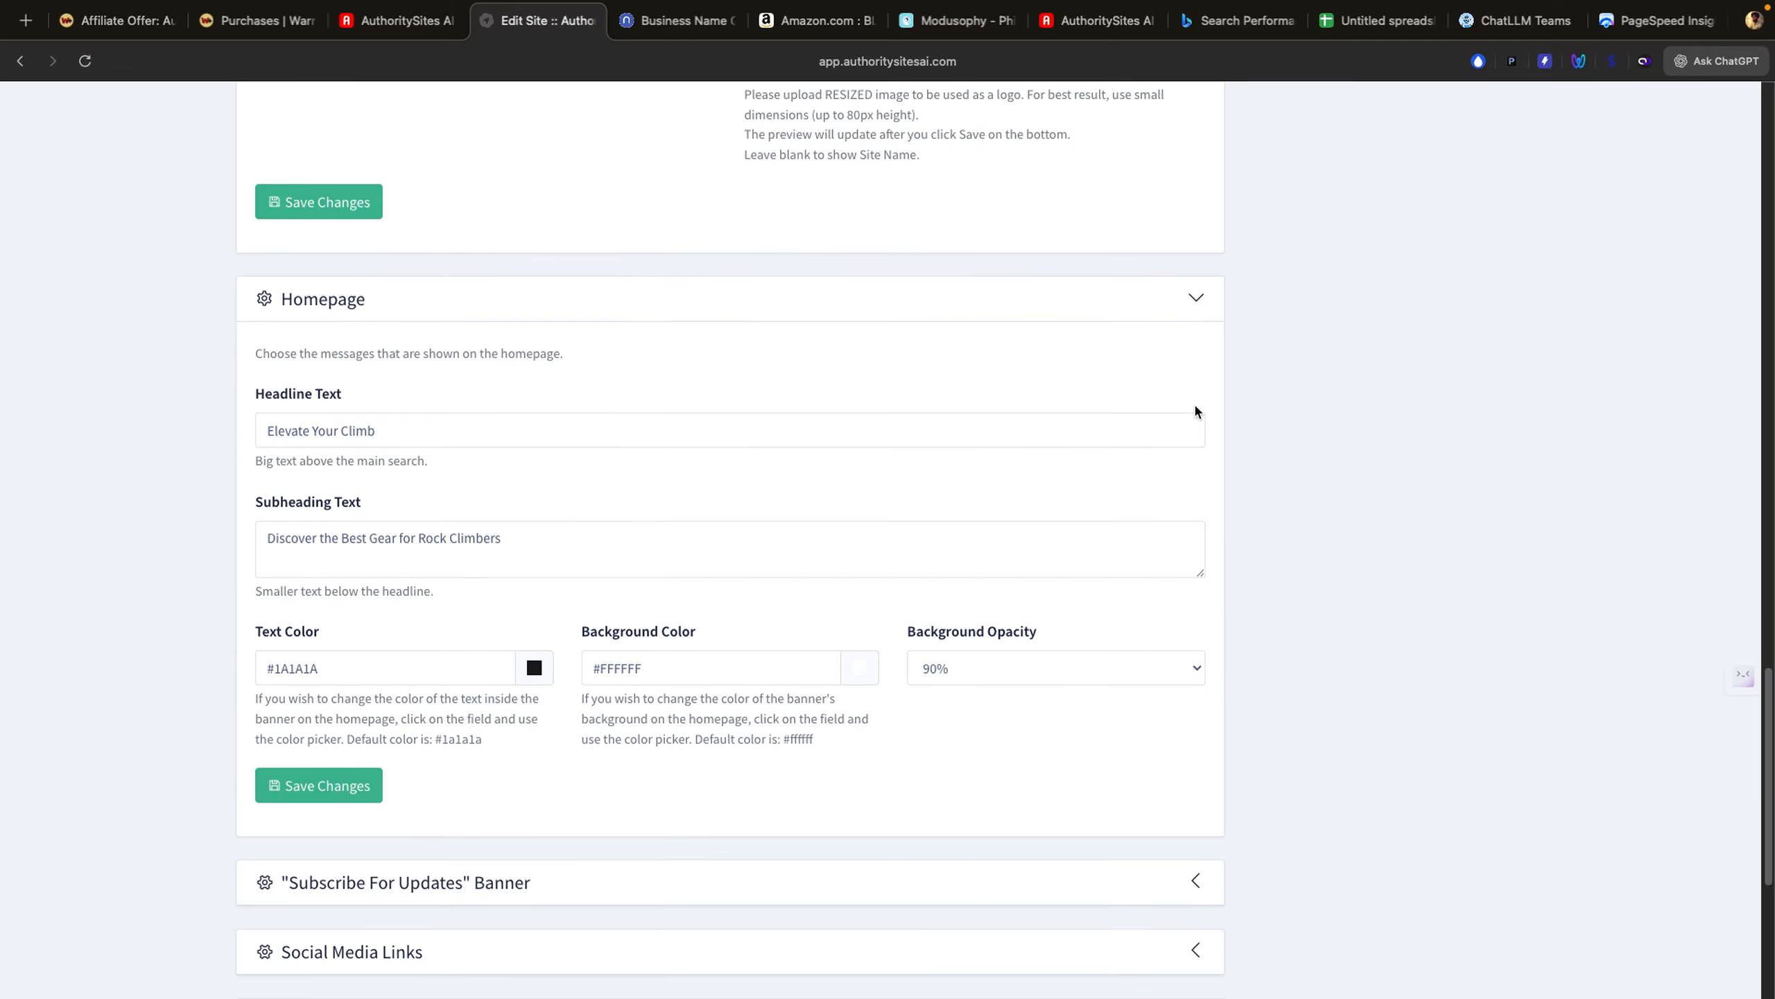
{"action": "left_click", "coordinate": [1192, 311]}
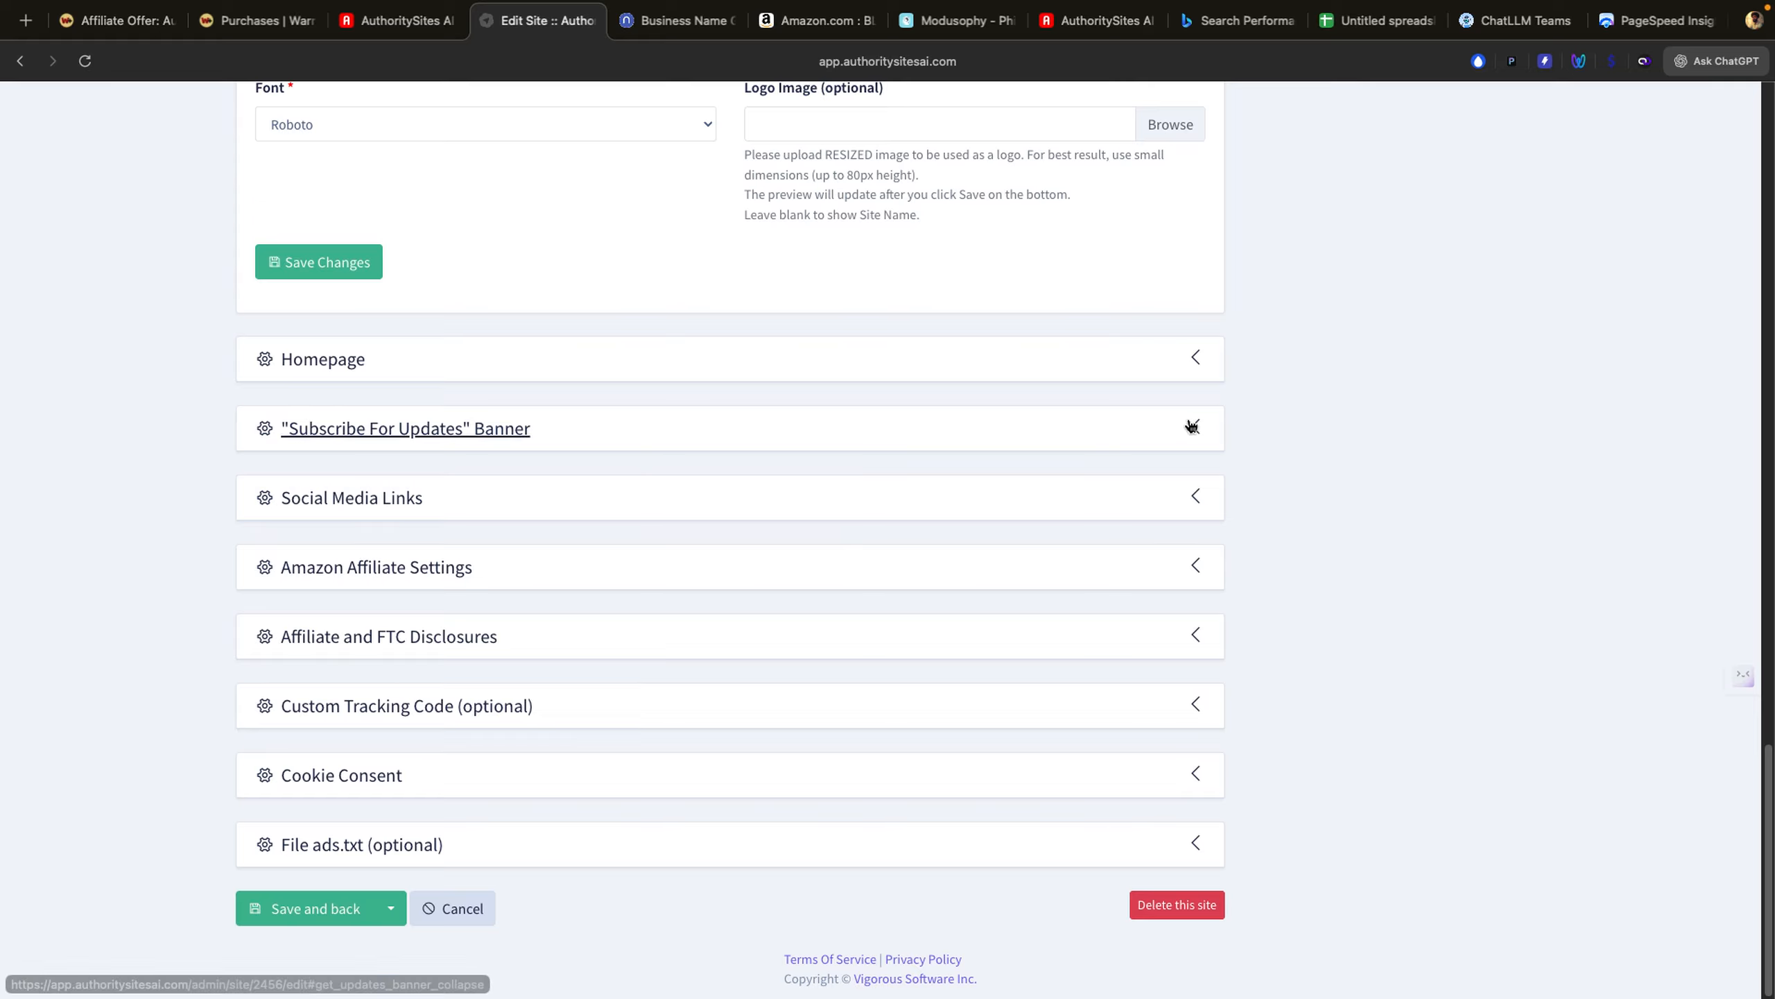
Step: Set the "Subscribe For Updates" banner type to "None - Don't show the banner" and save the changes
{"action": "left_click", "coordinate": [1174, 426]}
{"action": "left_click", "coordinate": [386, 705]}
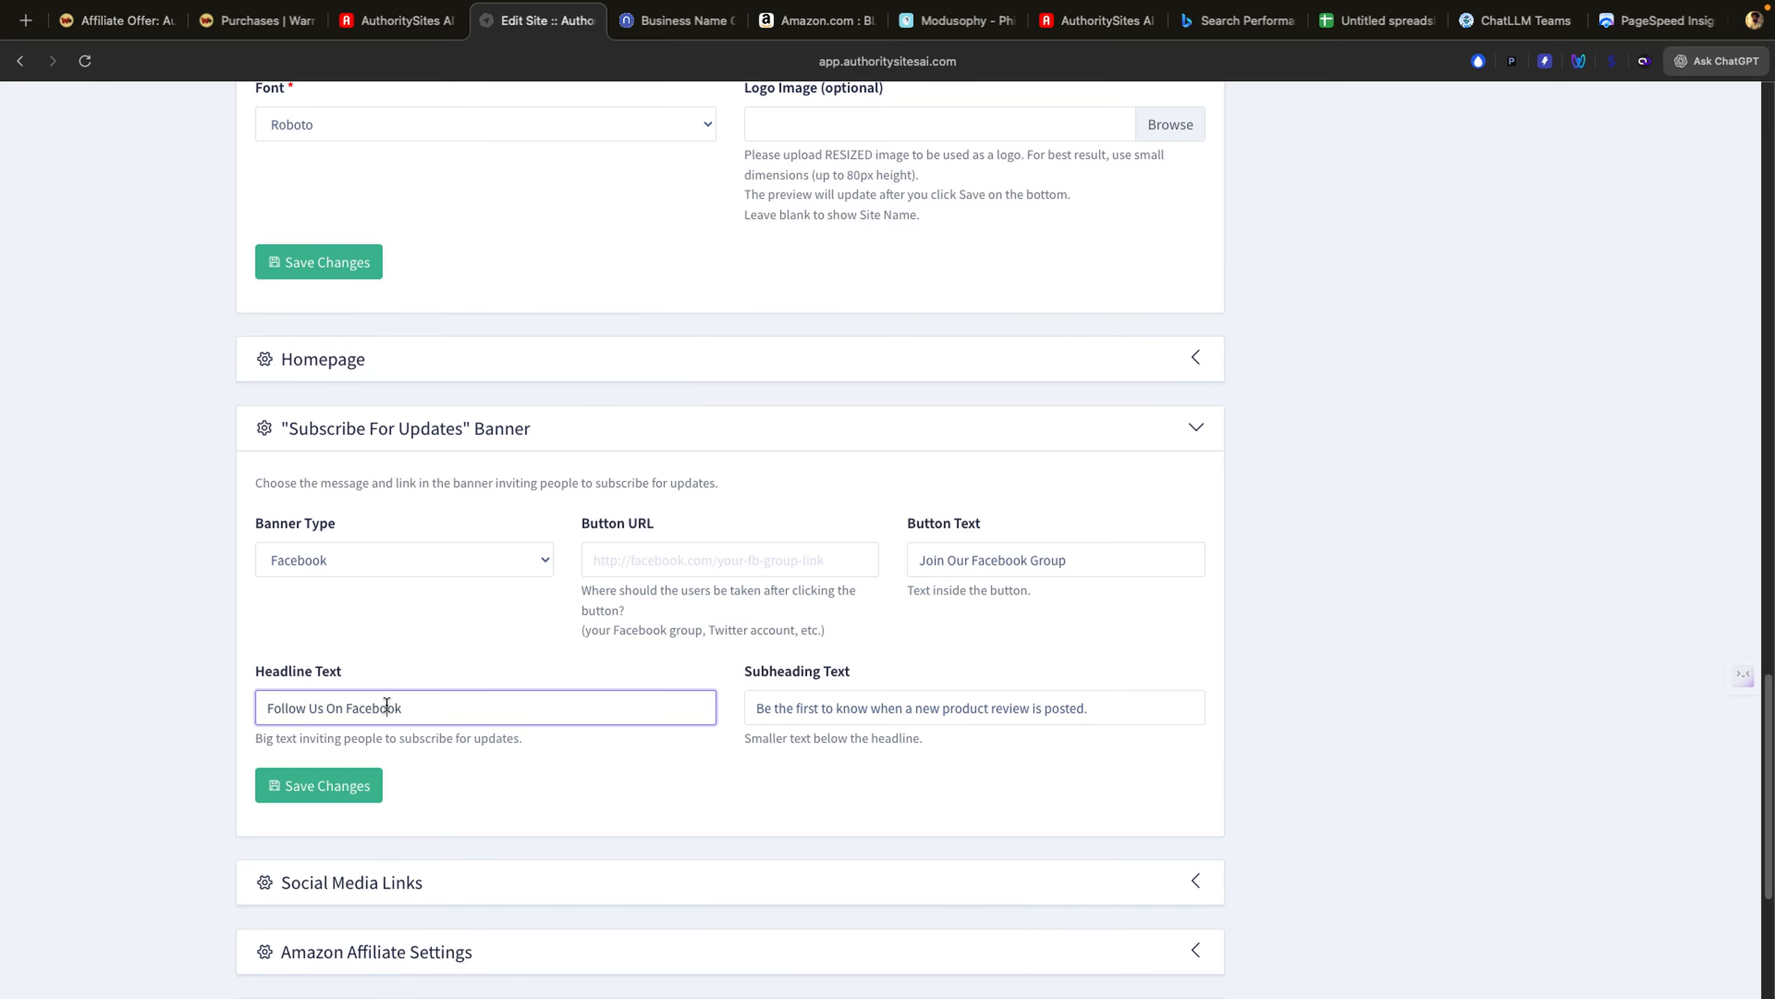
{"action": "left_click", "coordinate": [540, 556]}
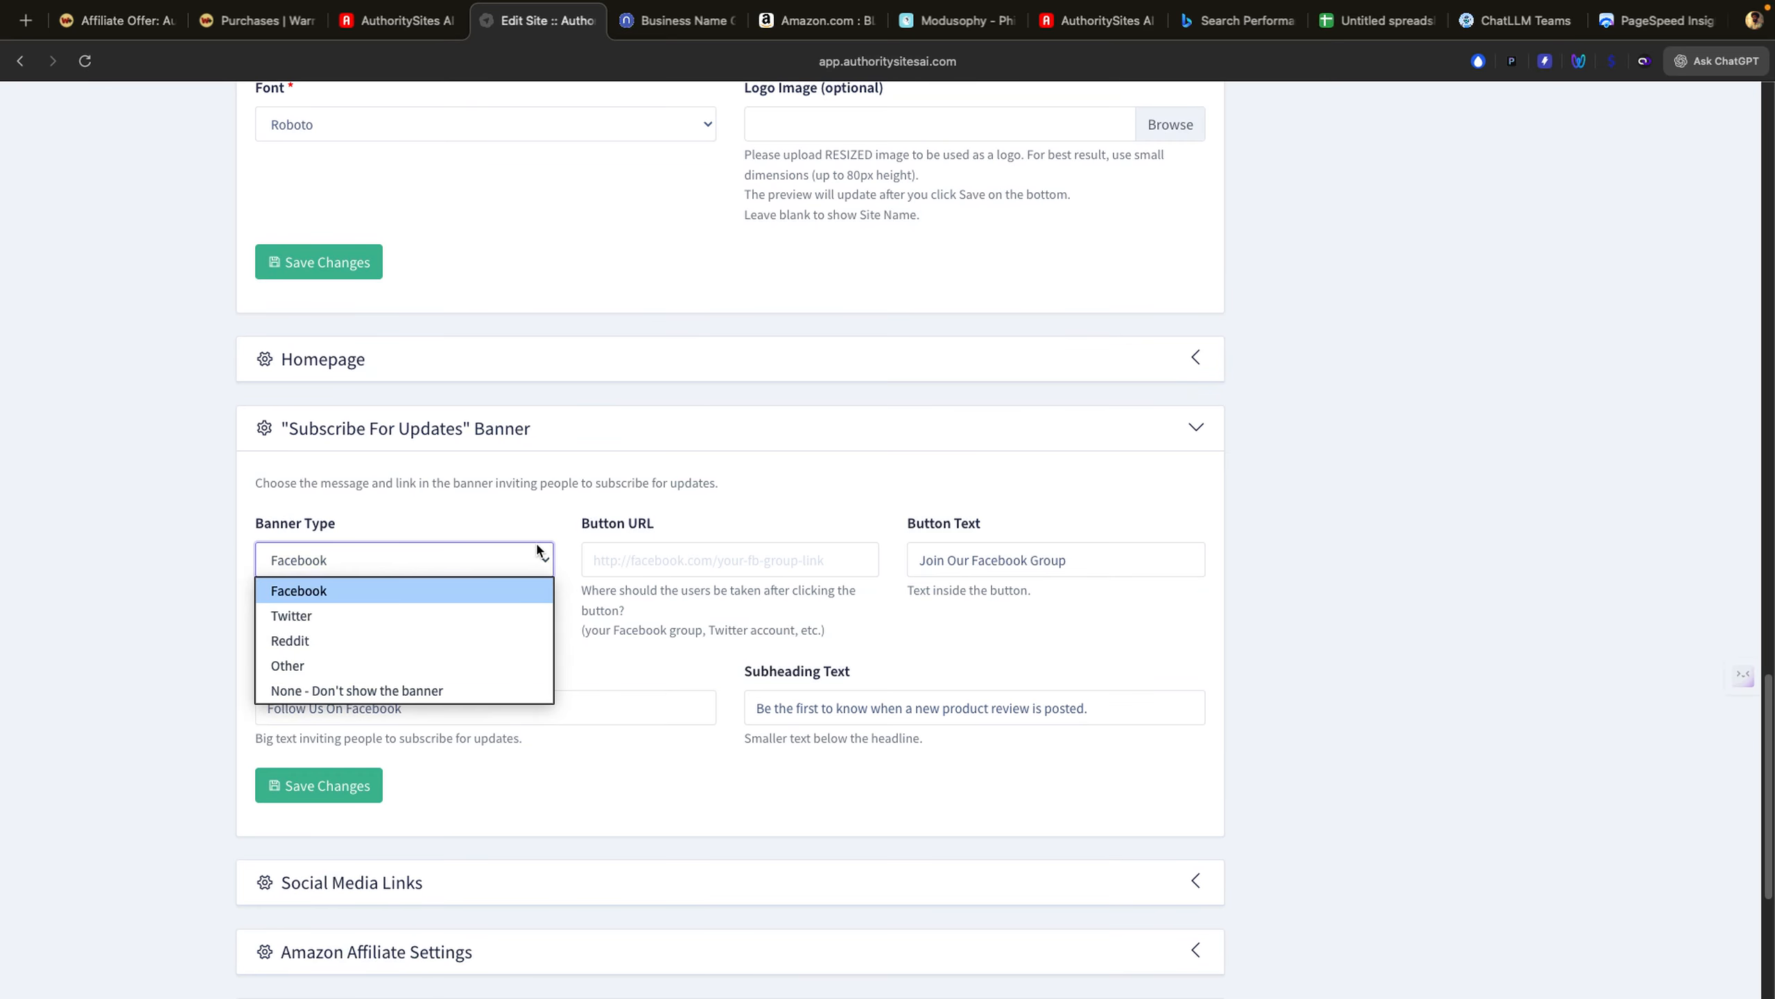
{"action": "left_click", "coordinate": [433, 692]}
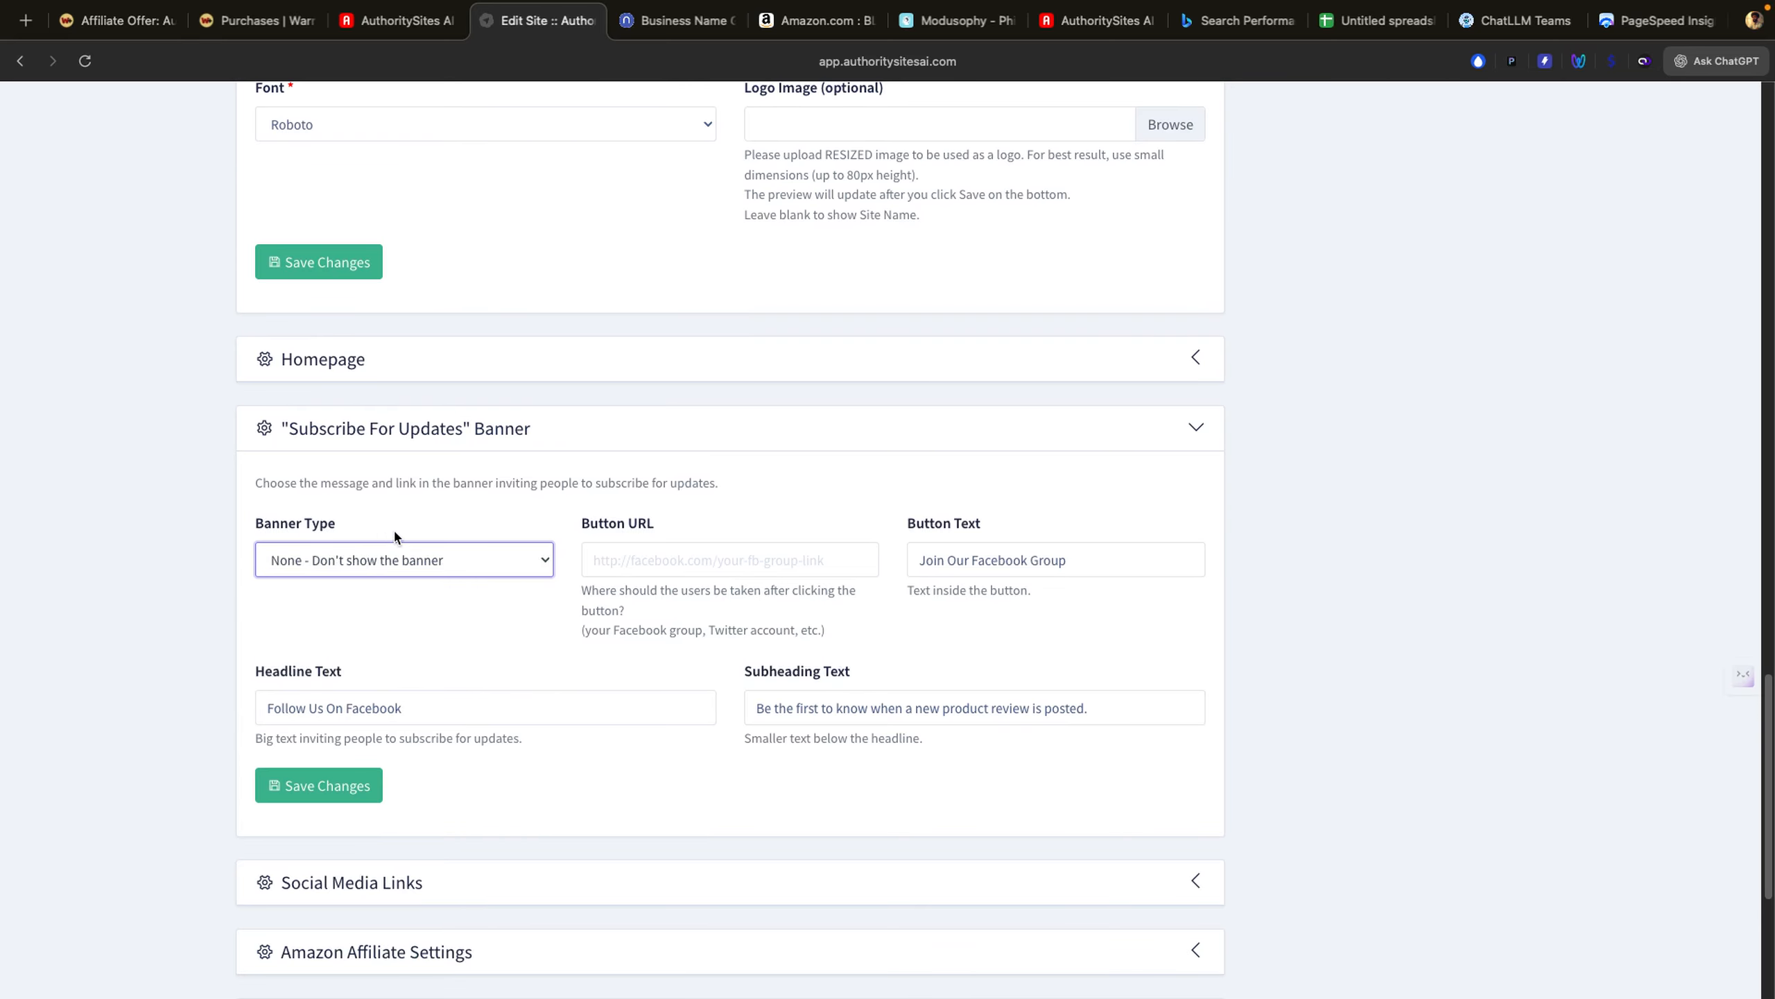
{"action": "left_click", "coordinate": [378, 784]}
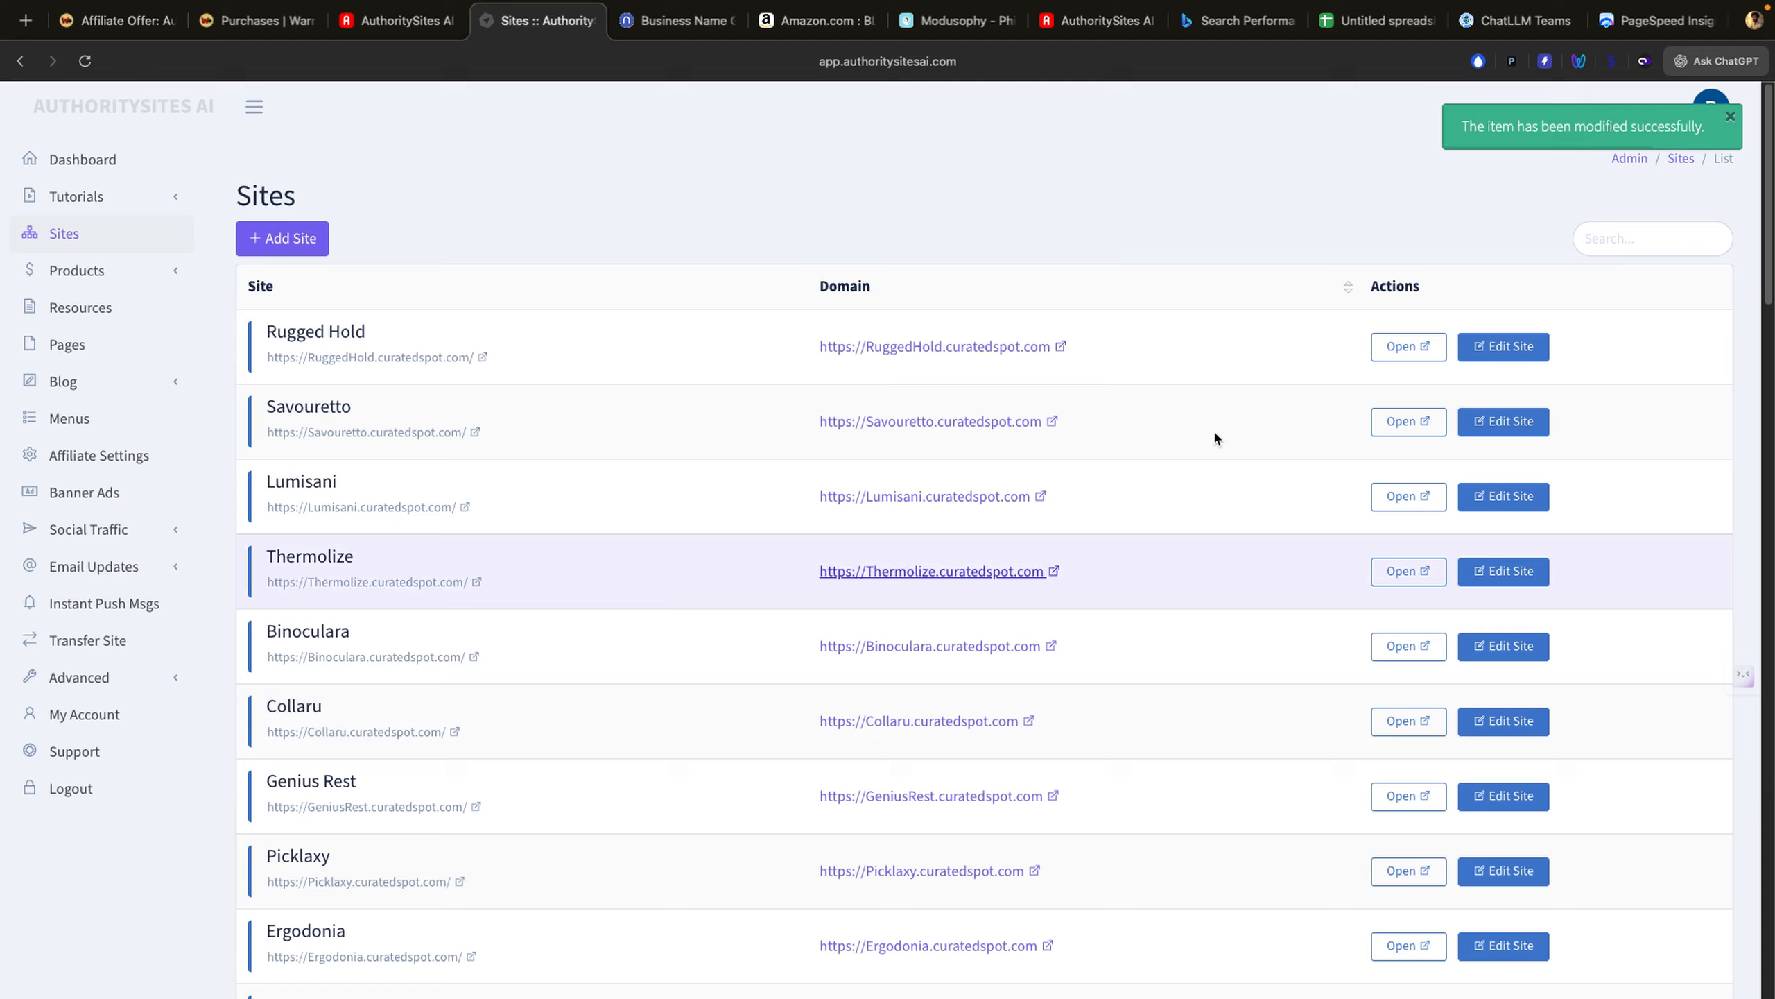
Step: Reopen Rugged Hold for editing and review its Affiliate and FTC Disclosures, collapsing that section when done
{"action": "left_click", "coordinate": [1521, 348]}
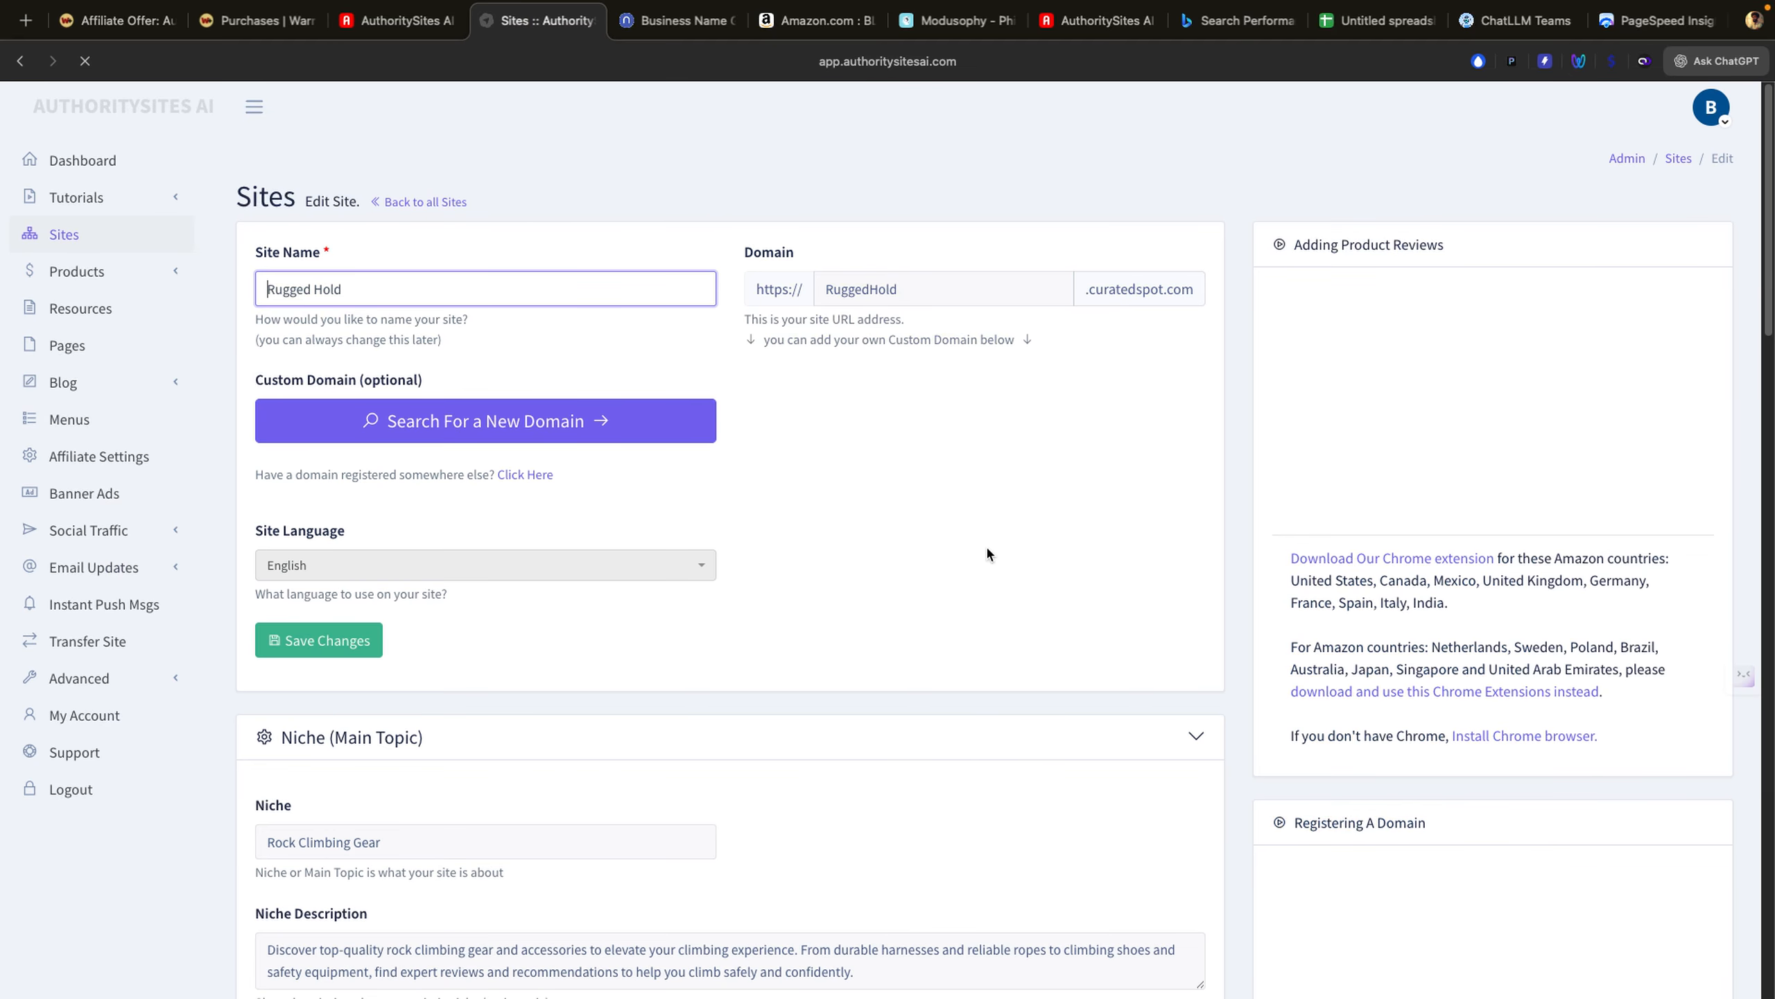
{"action": "scroll", "coordinate": [985, 544], "scroll_direction": "down", "scroll_amount": 10}
{"action": "scroll", "coordinate": [985, 544], "scroll_direction": "down", "scroll_amount": 10}
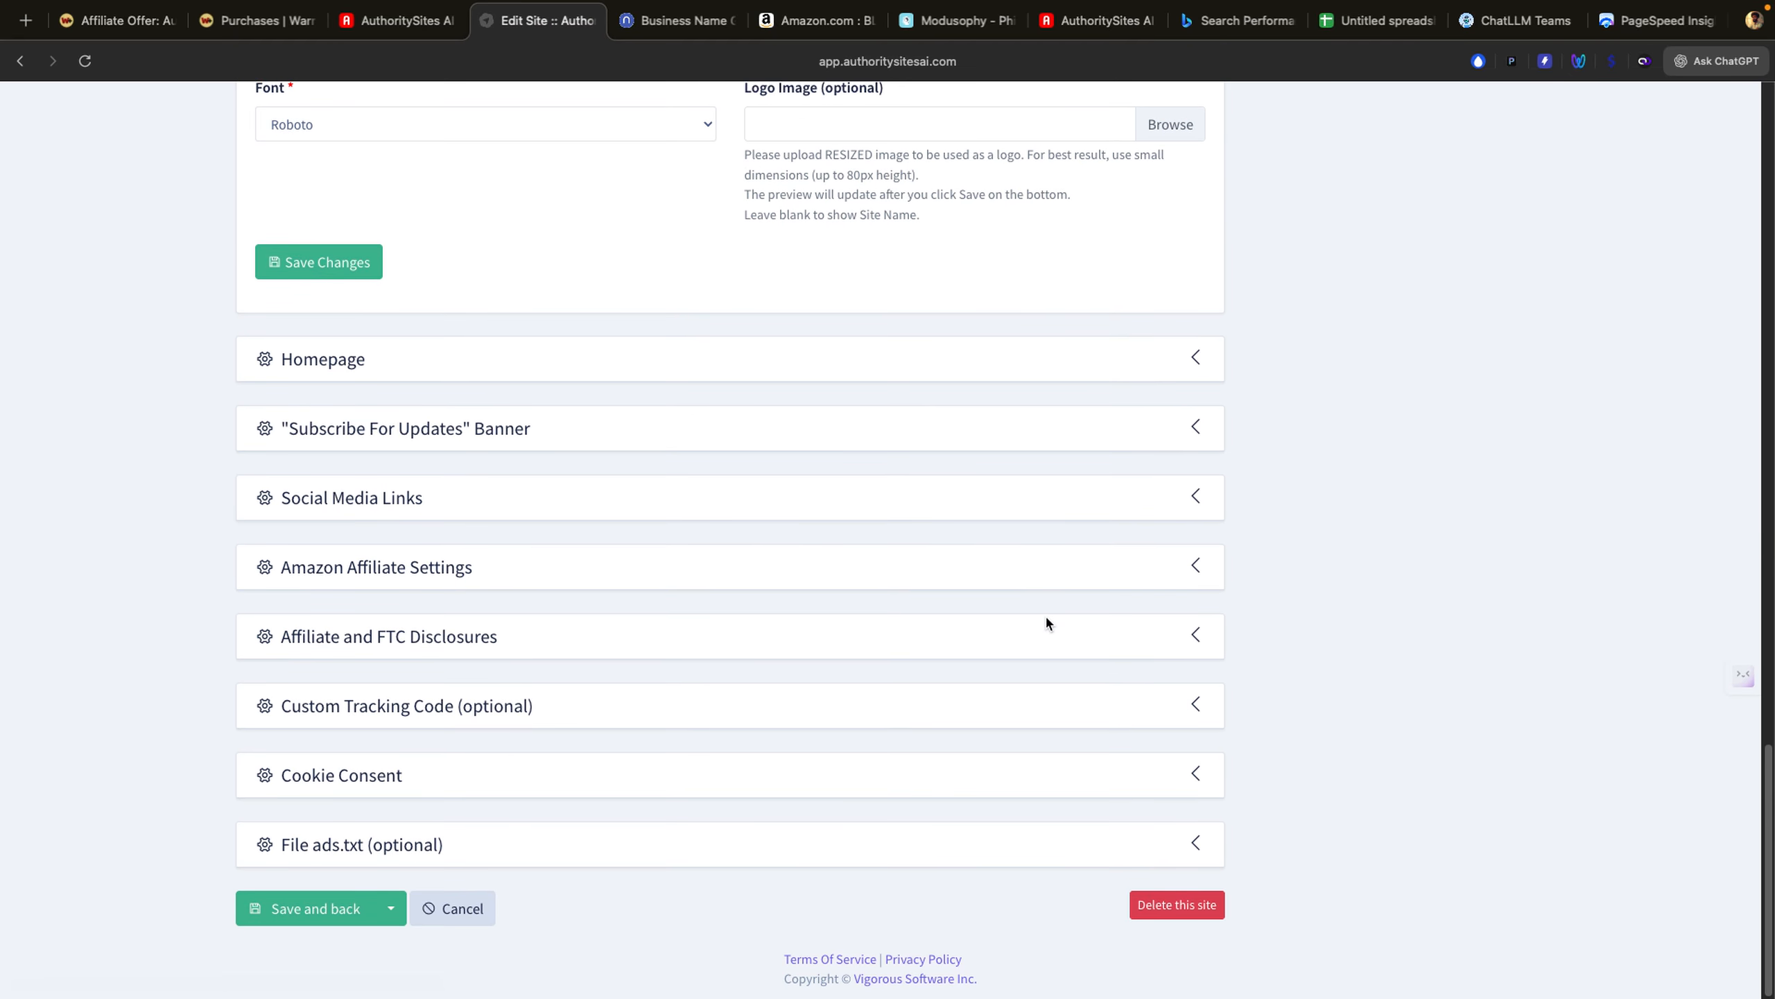
{"action": "left_click", "coordinate": [699, 636]}
{"action": "scroll", "coordinate": [603, 712], "scroll_direction": "down", "scroll_amount": 3}
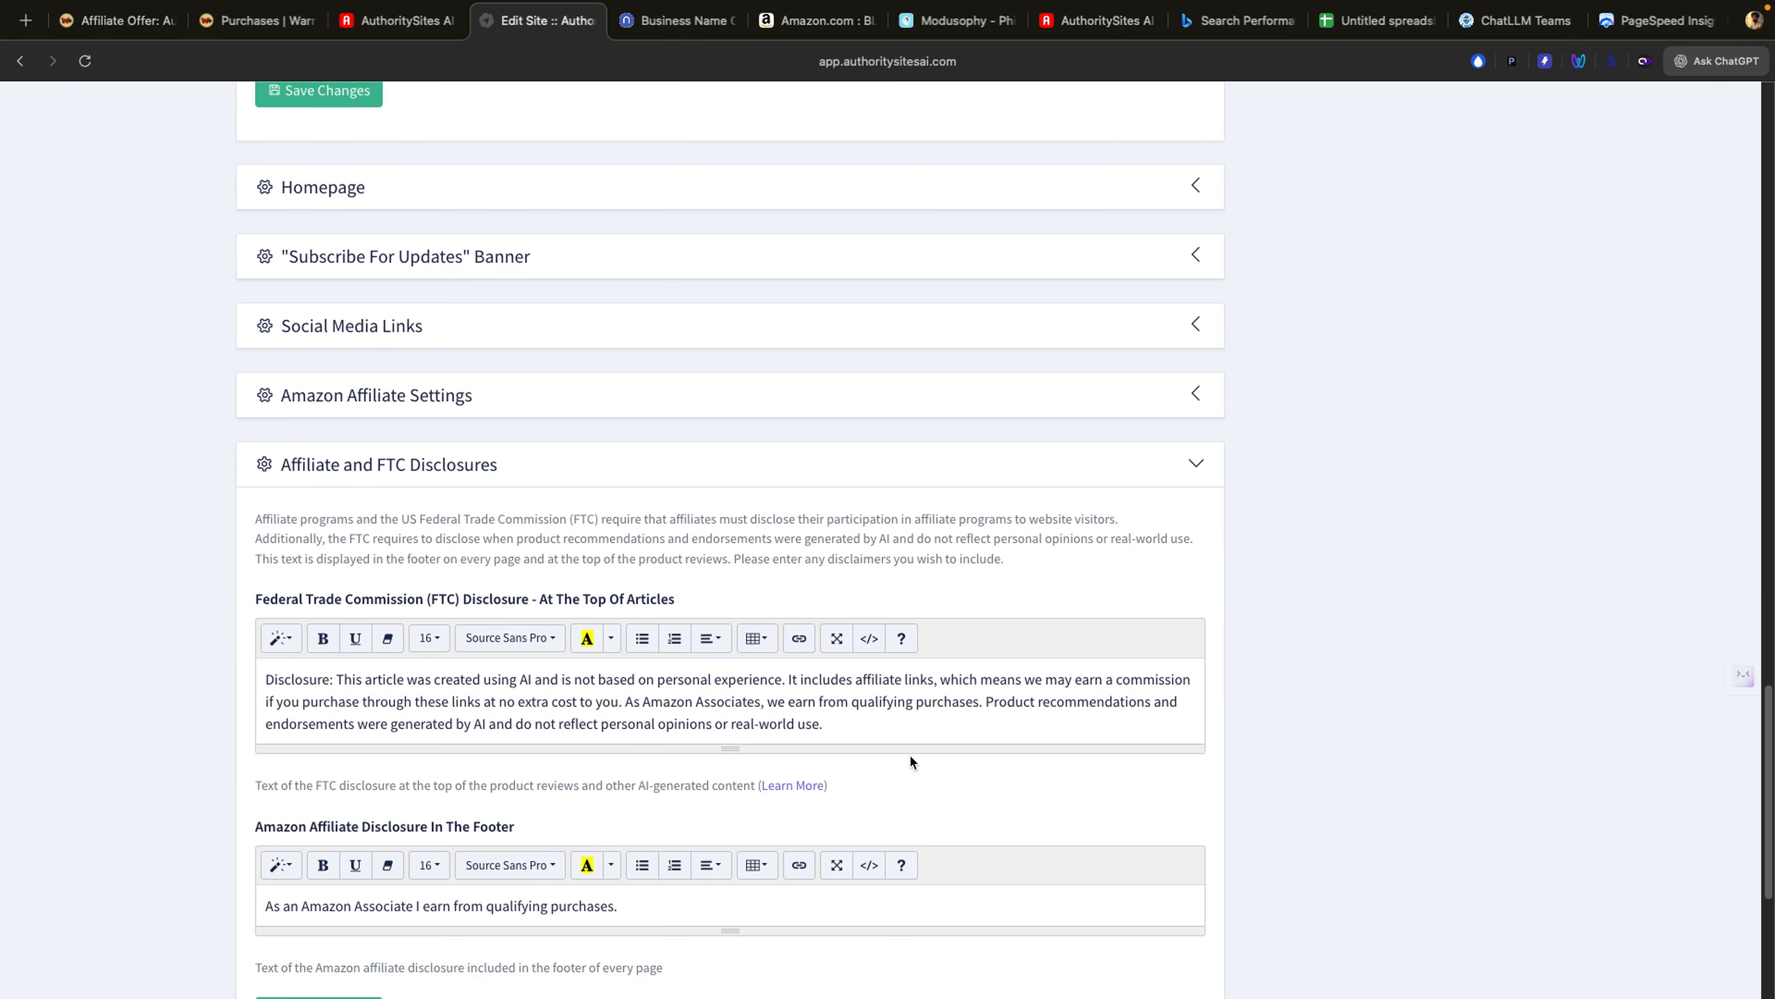
{"action": "left_click", "coordinate": [1187, 472]}
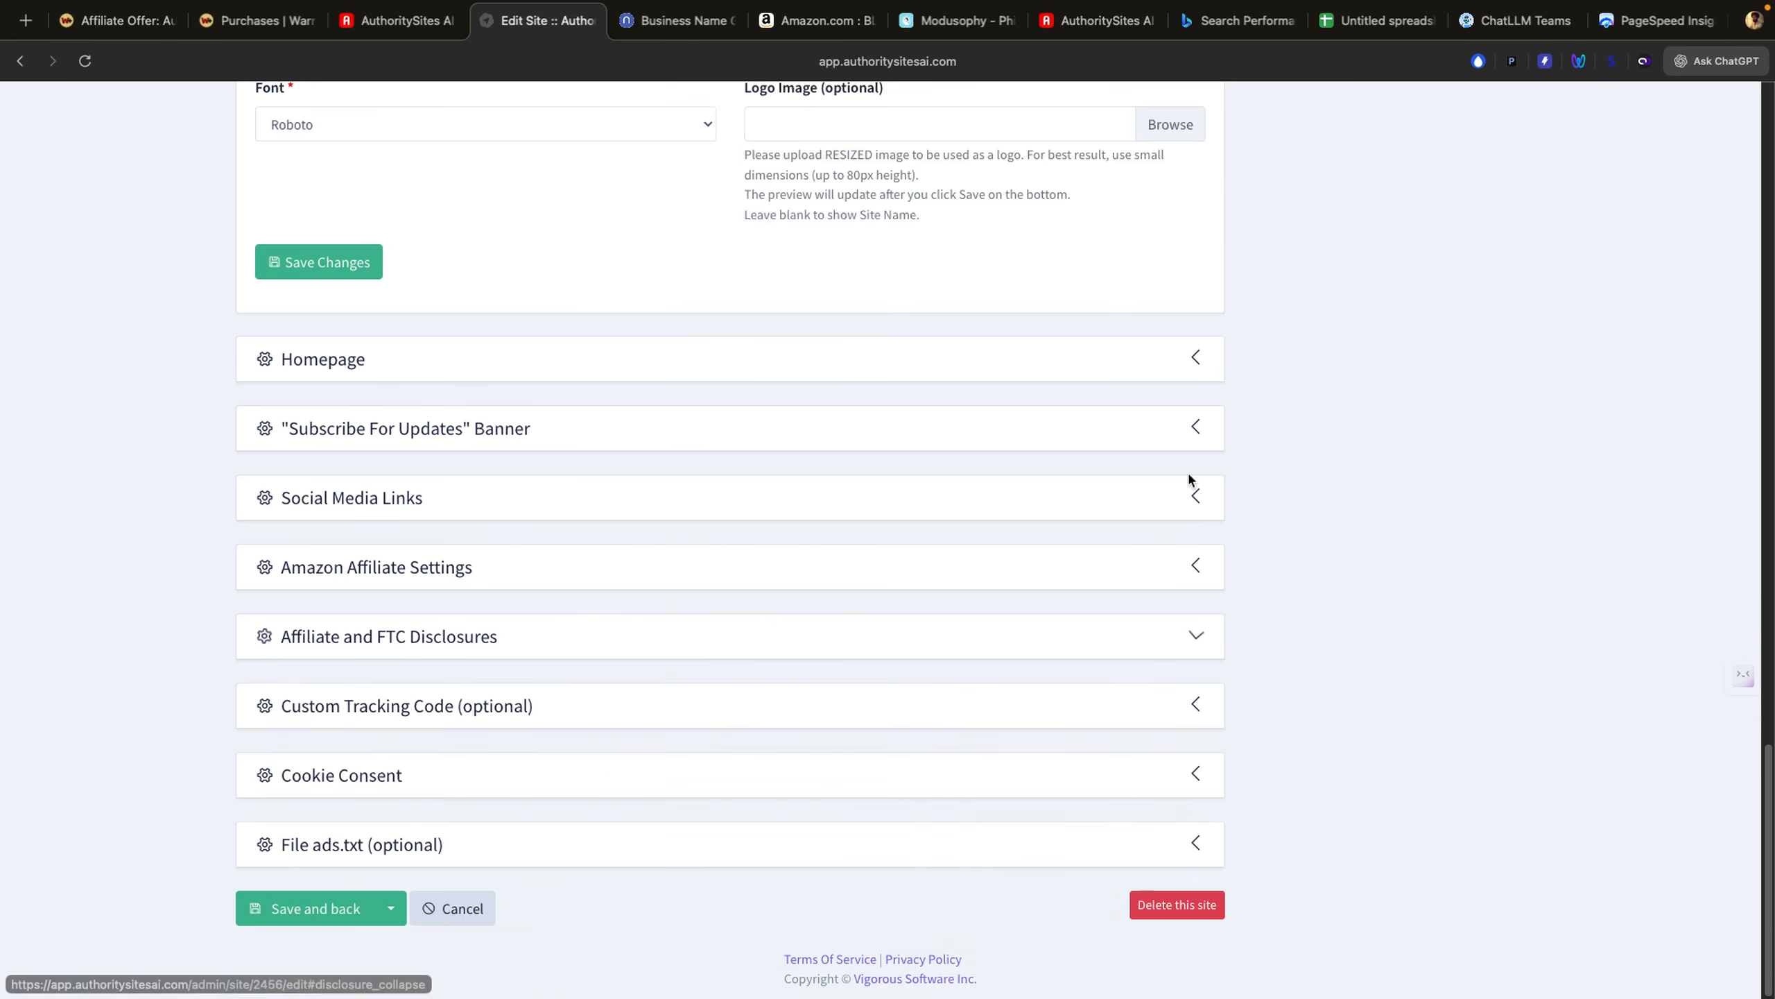
Step: Review the optional Custom Tracking Code fields for the head and body tags, then collapse the section
{"action": "left_click", "coordinate": [1197, 704]}
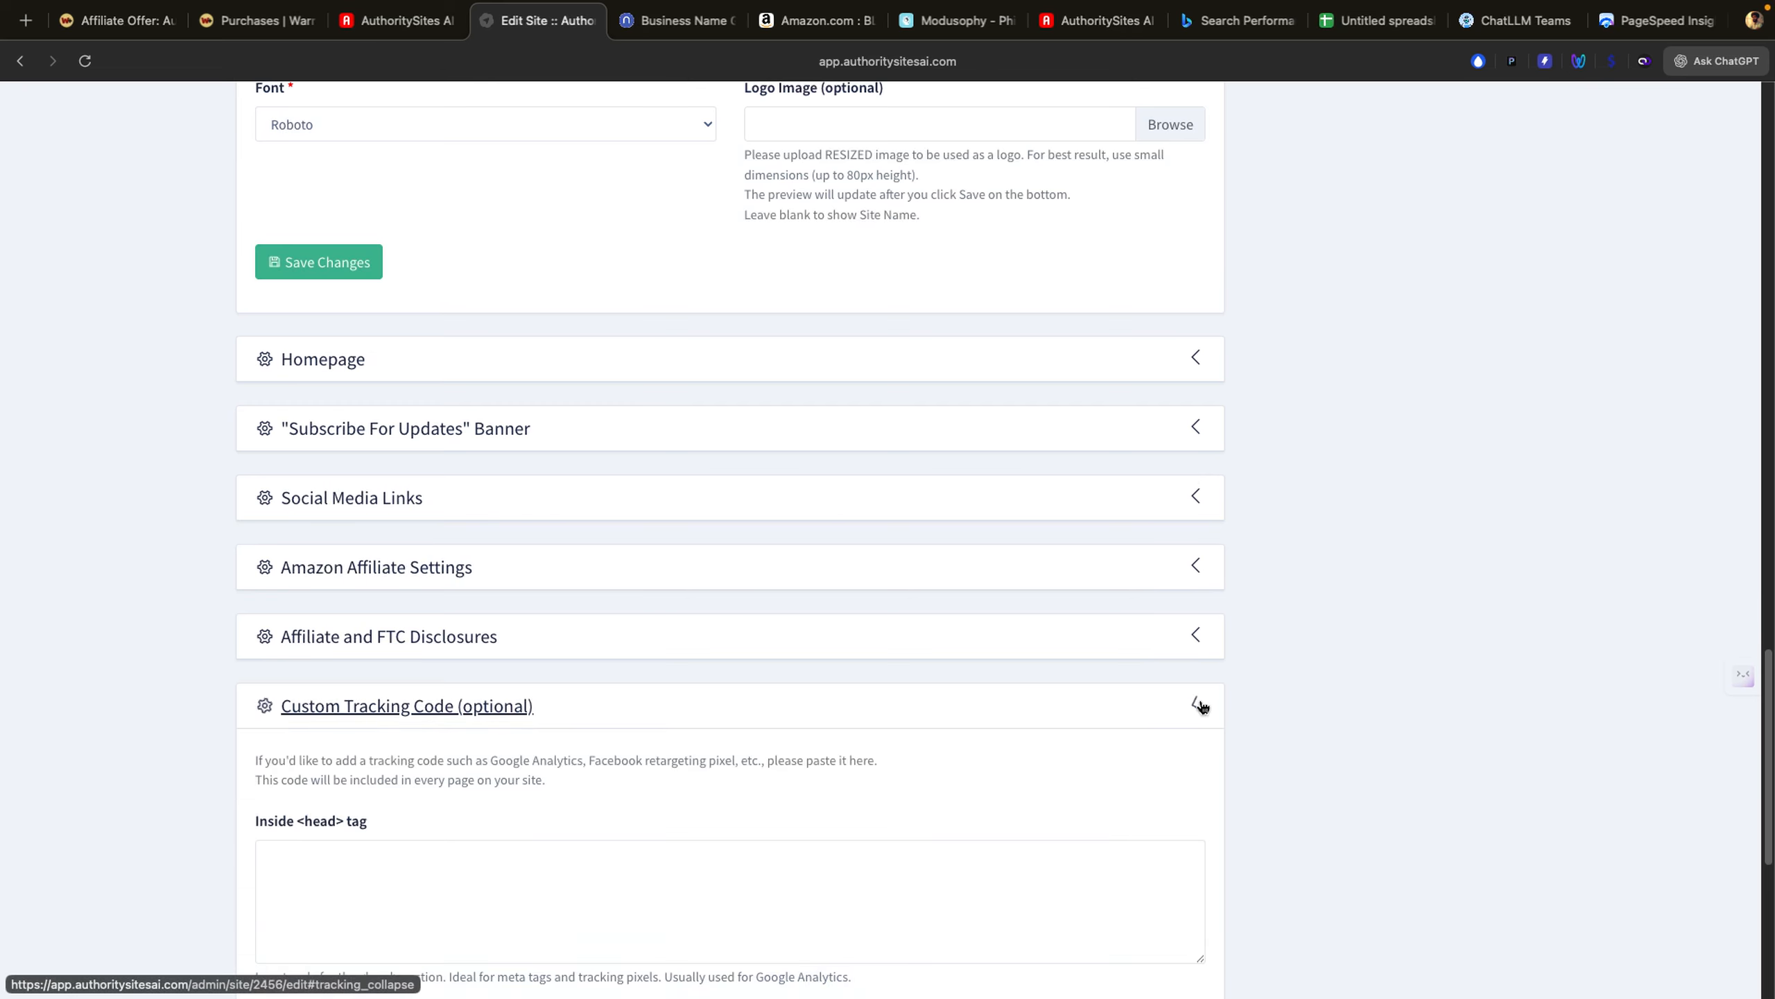
{"action": "scroll", "coordinate": [1193, 798], "scroll_direction": "down", "scroll_amount": 1}
{"action": "scroll", "coordinate": [1194, 797], "scroll_direction": "down", "scroll_amount": 3}
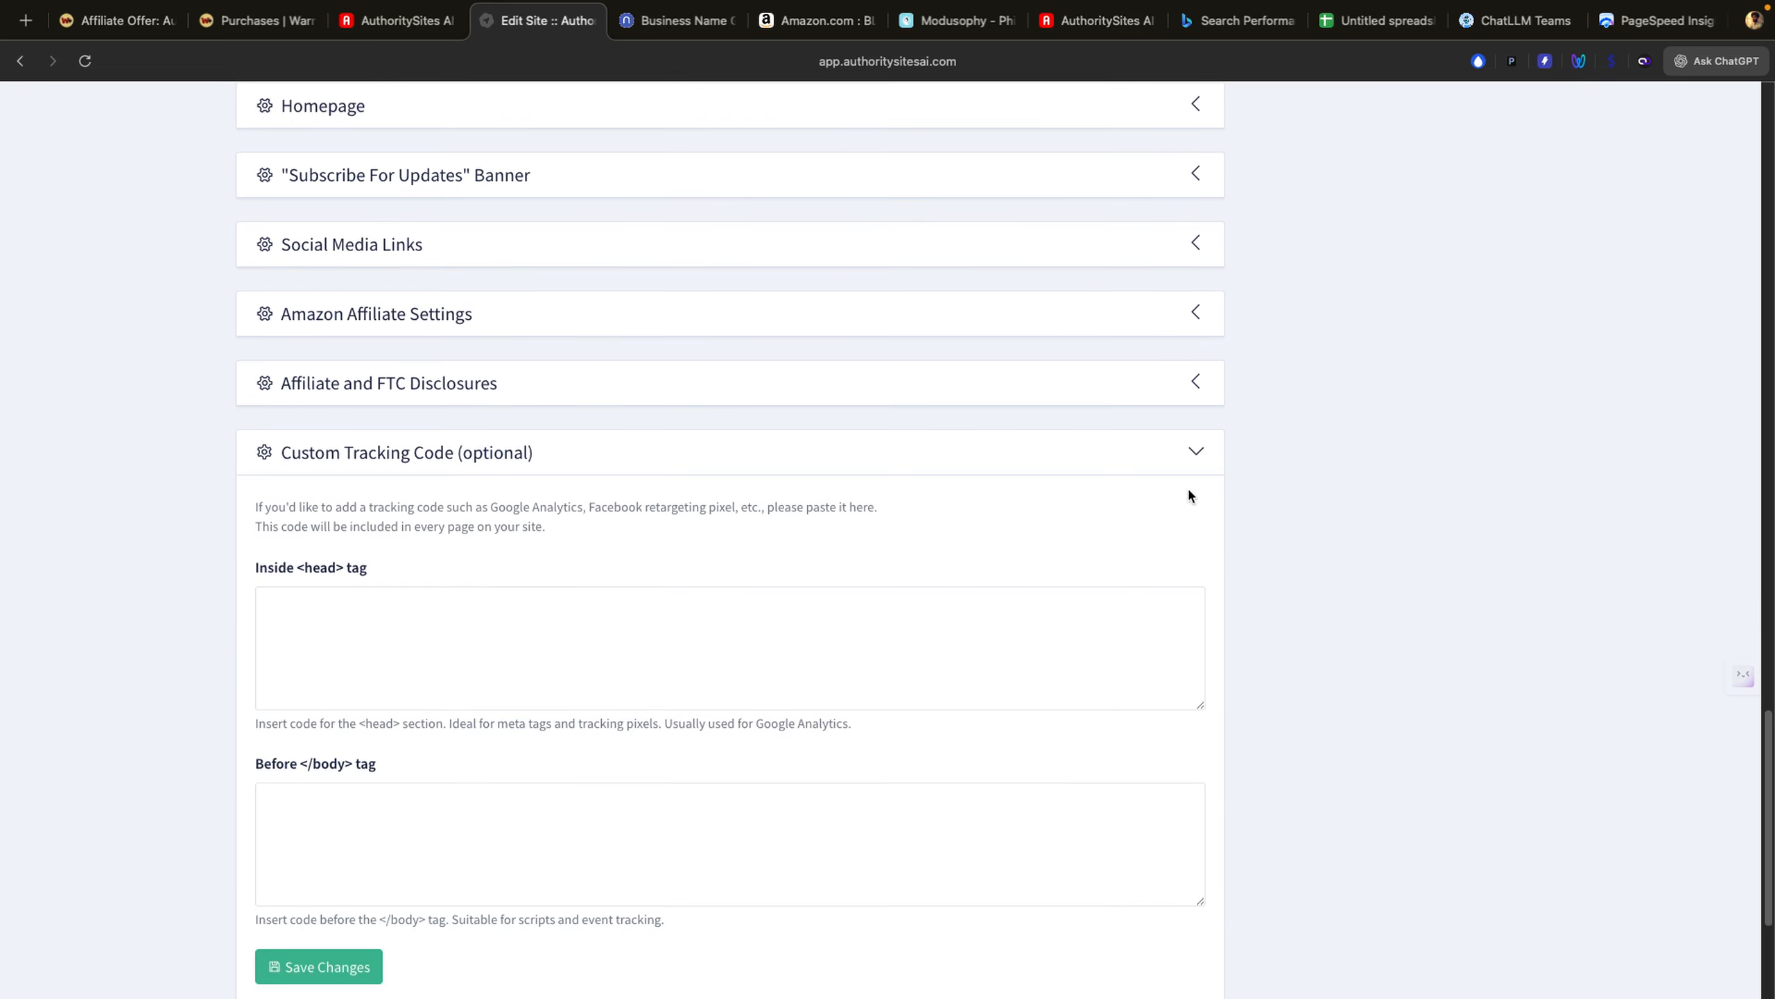
{"action": "left_click", "coordinate": [1193, 455]}
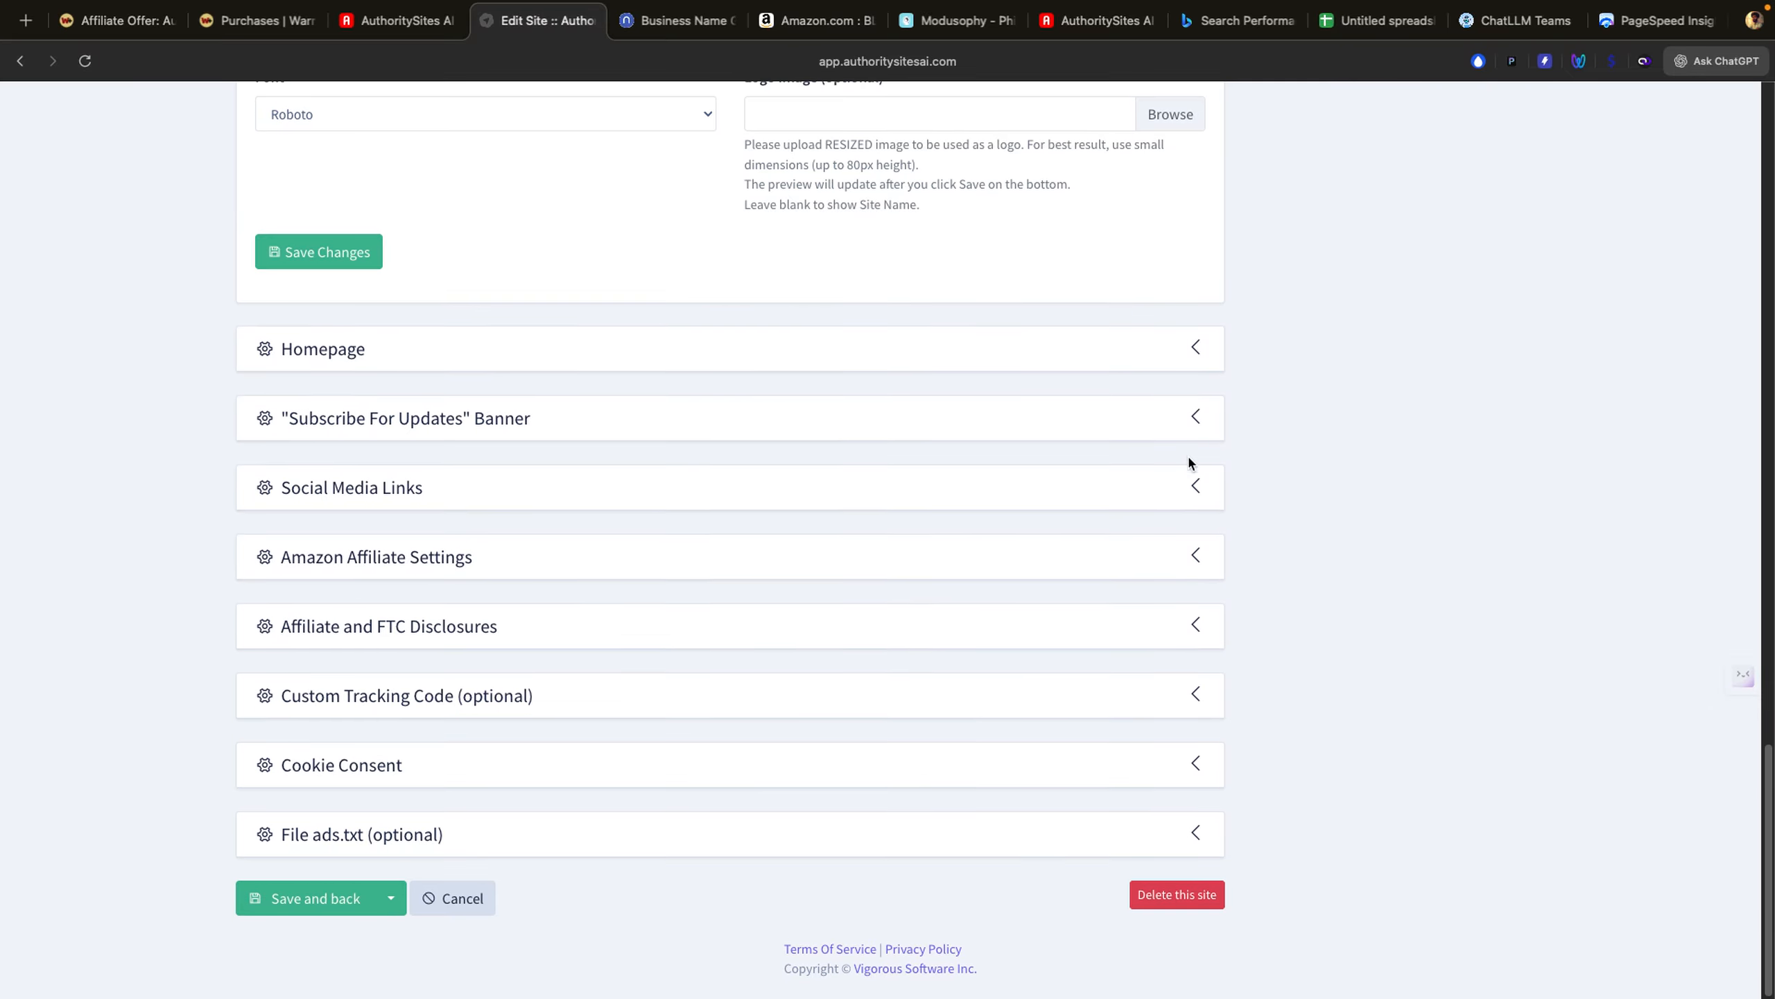
Step: Check the optional ads.txt section and the Cookie Consent setting, collapsing both sections again
{"action": "left_click", "coordinate": [1194, 842]}
{"action": "left_click", "coordinate": [1194, 842]}
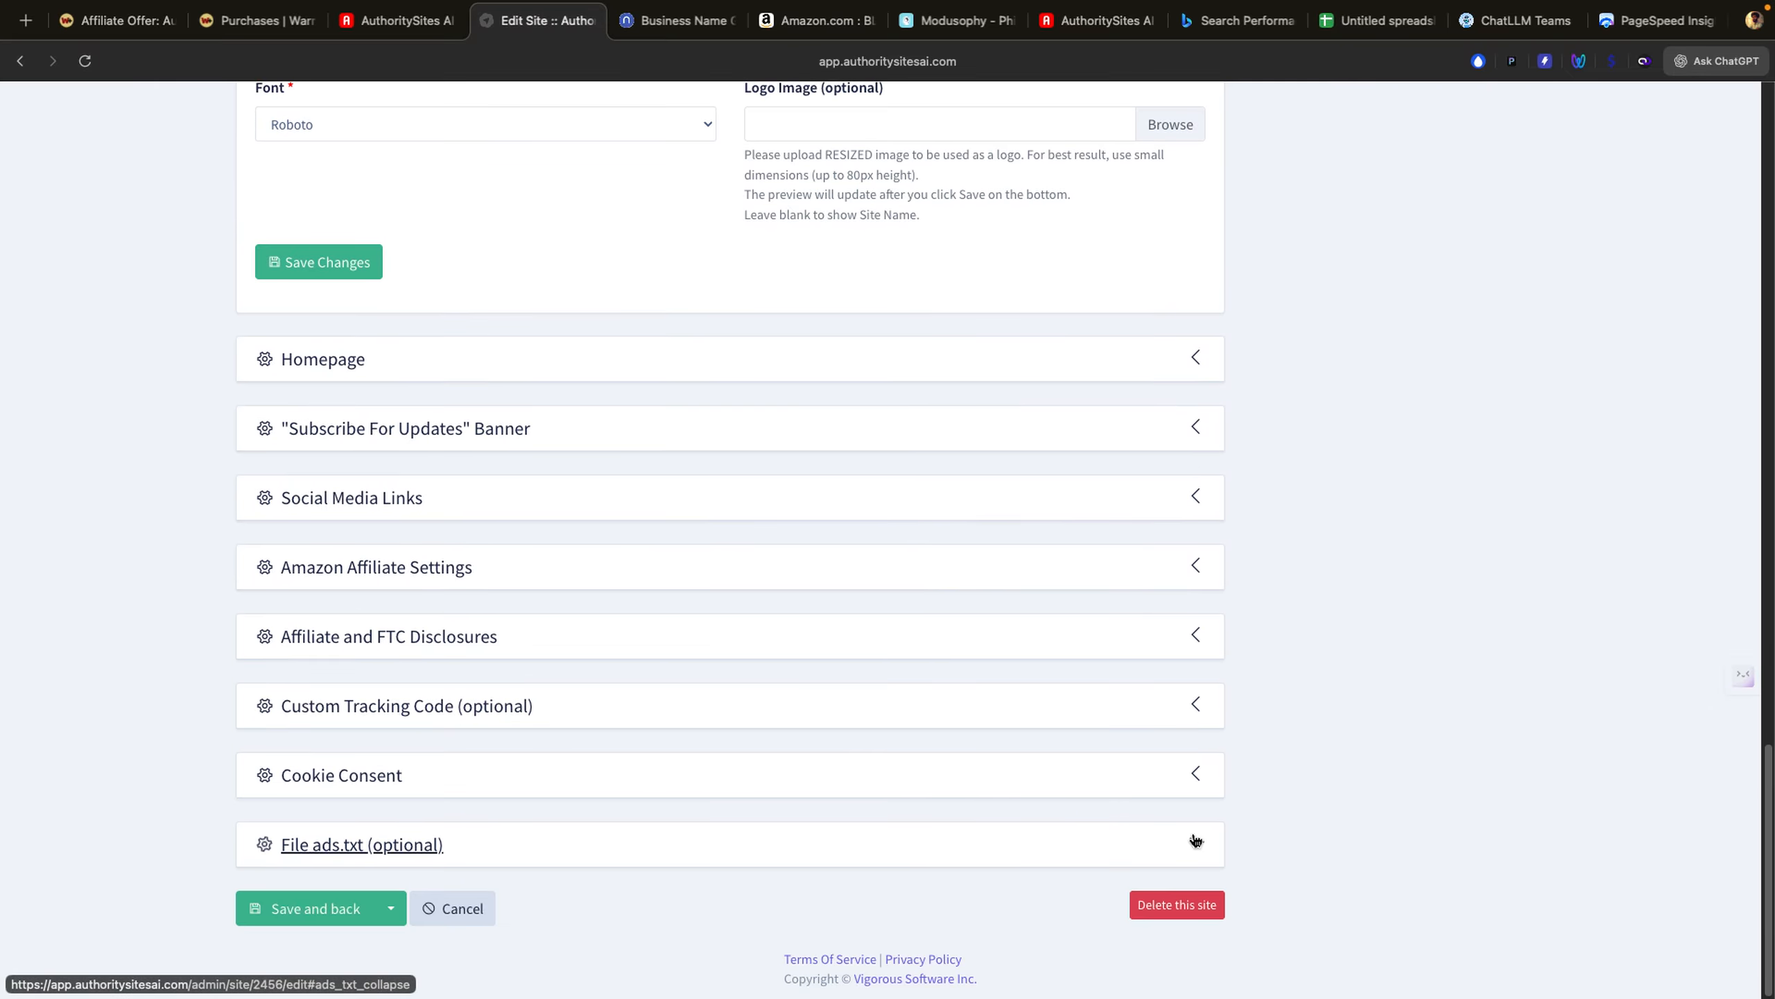
{"action": "left_click", "coordinate": [1195, 840]}
{"action": "left_click", "coordinate": [1195, 841]}
{"action": "left_click", "coordinate": [1196, 774]}
{"action": "left_click", "coordinate": [1196, 773]}
{"action": "left_click", "coordinate": [1196, 774]}
{"action": "scroll", "coordinate": [1197, 774], "scroll_direction": "down", "scroll_amount": 5}
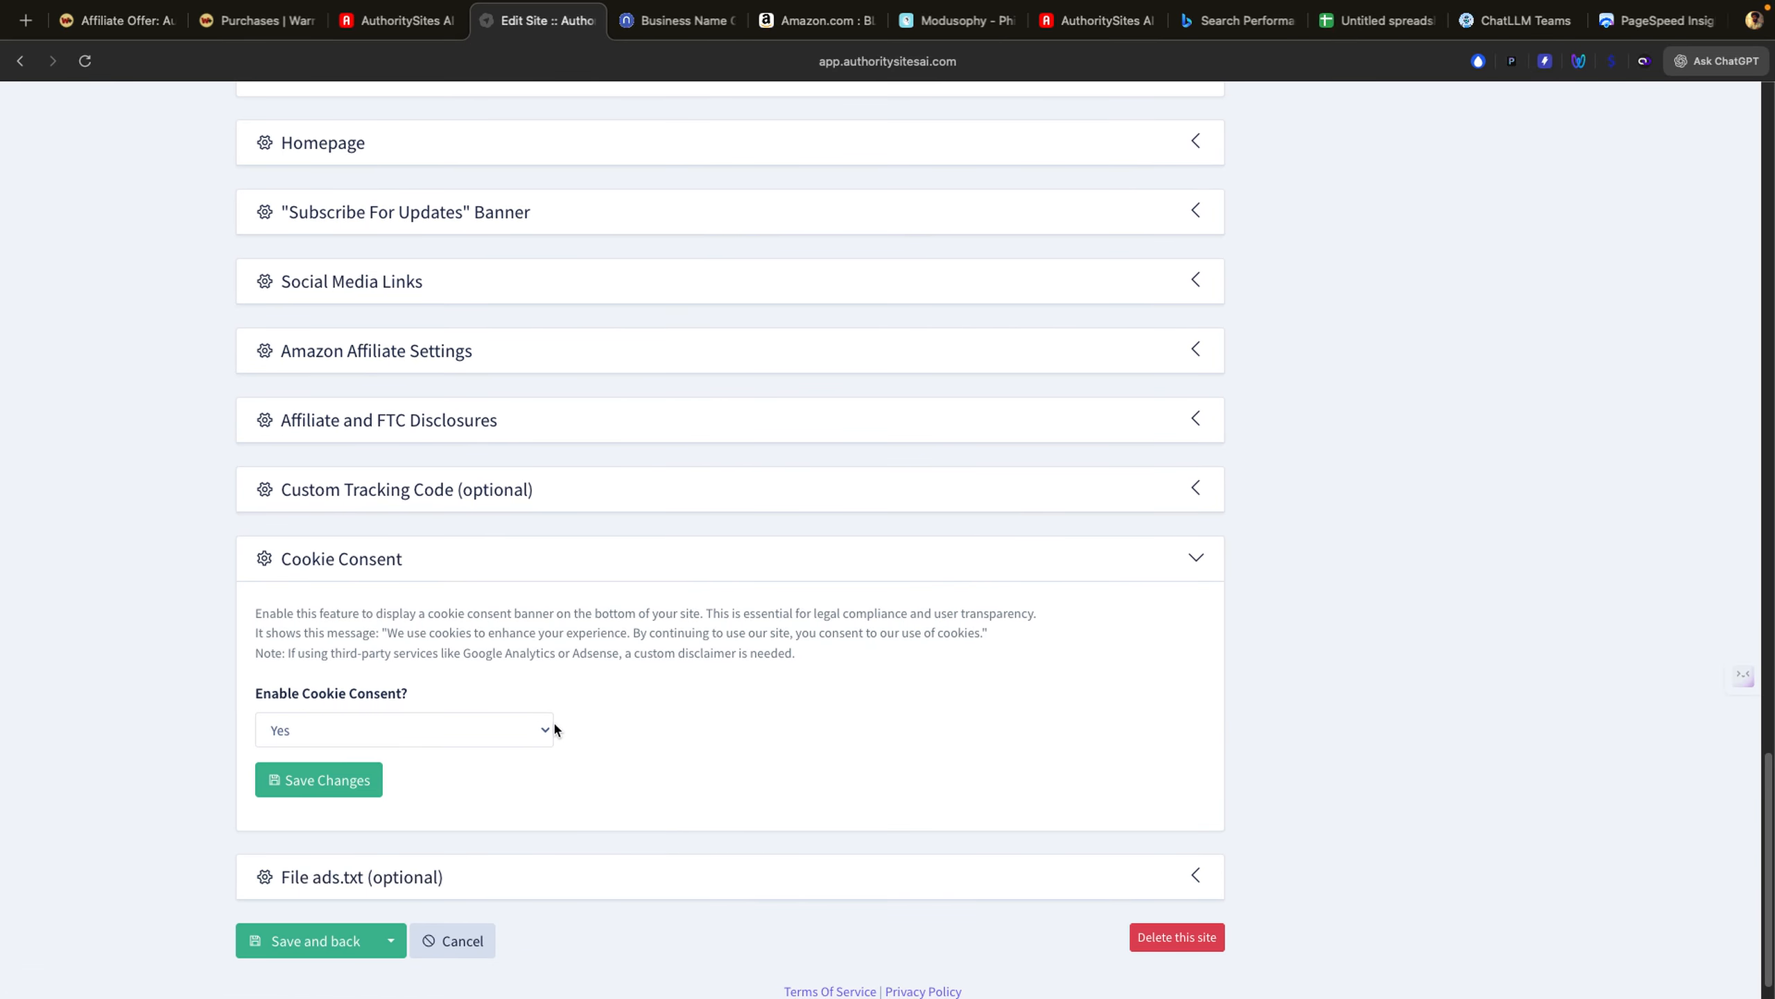
{"action": "left_click", "coordinate": [1194, 560]}
Step: Return to the sites list and open the live Rugged Hold site to view its homepage and product categories
{"action": "scroll", "coordinate": [782, 624], "scroll_direction": "up", "scroll_amount": 20}
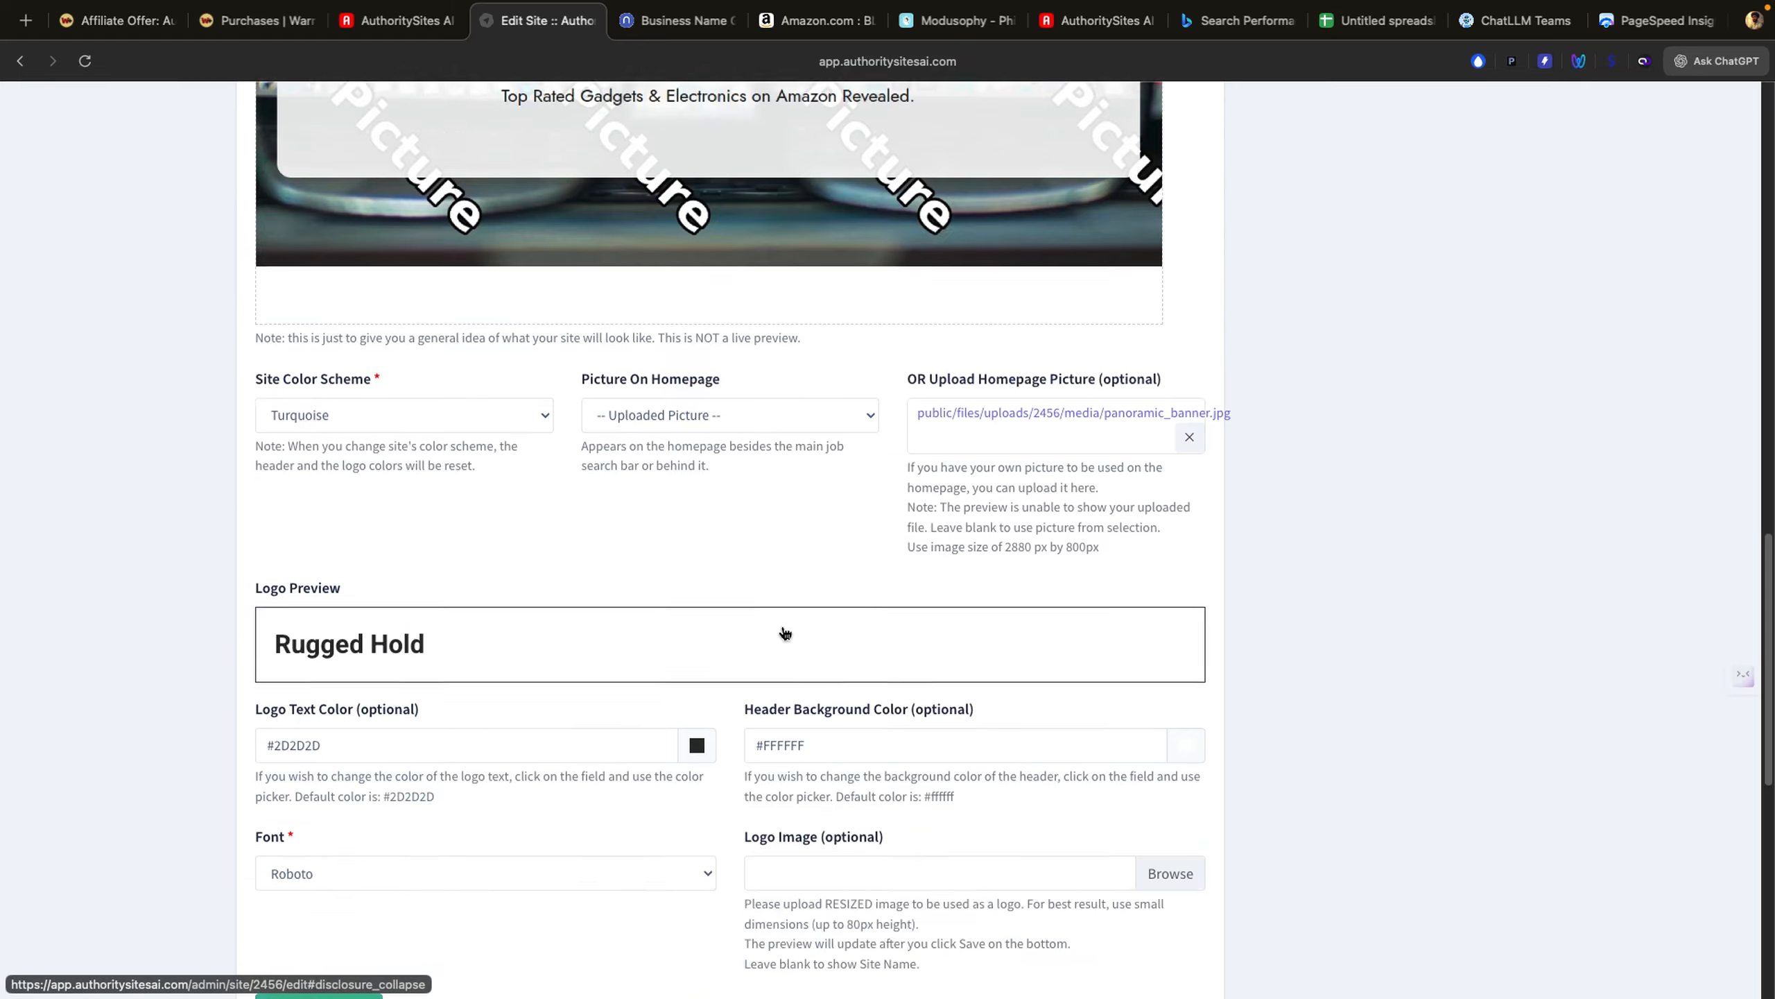
{"action": "scroll", "coordinate": [782, 625], "scroll_direction": "up", "scroll_amount": 5}
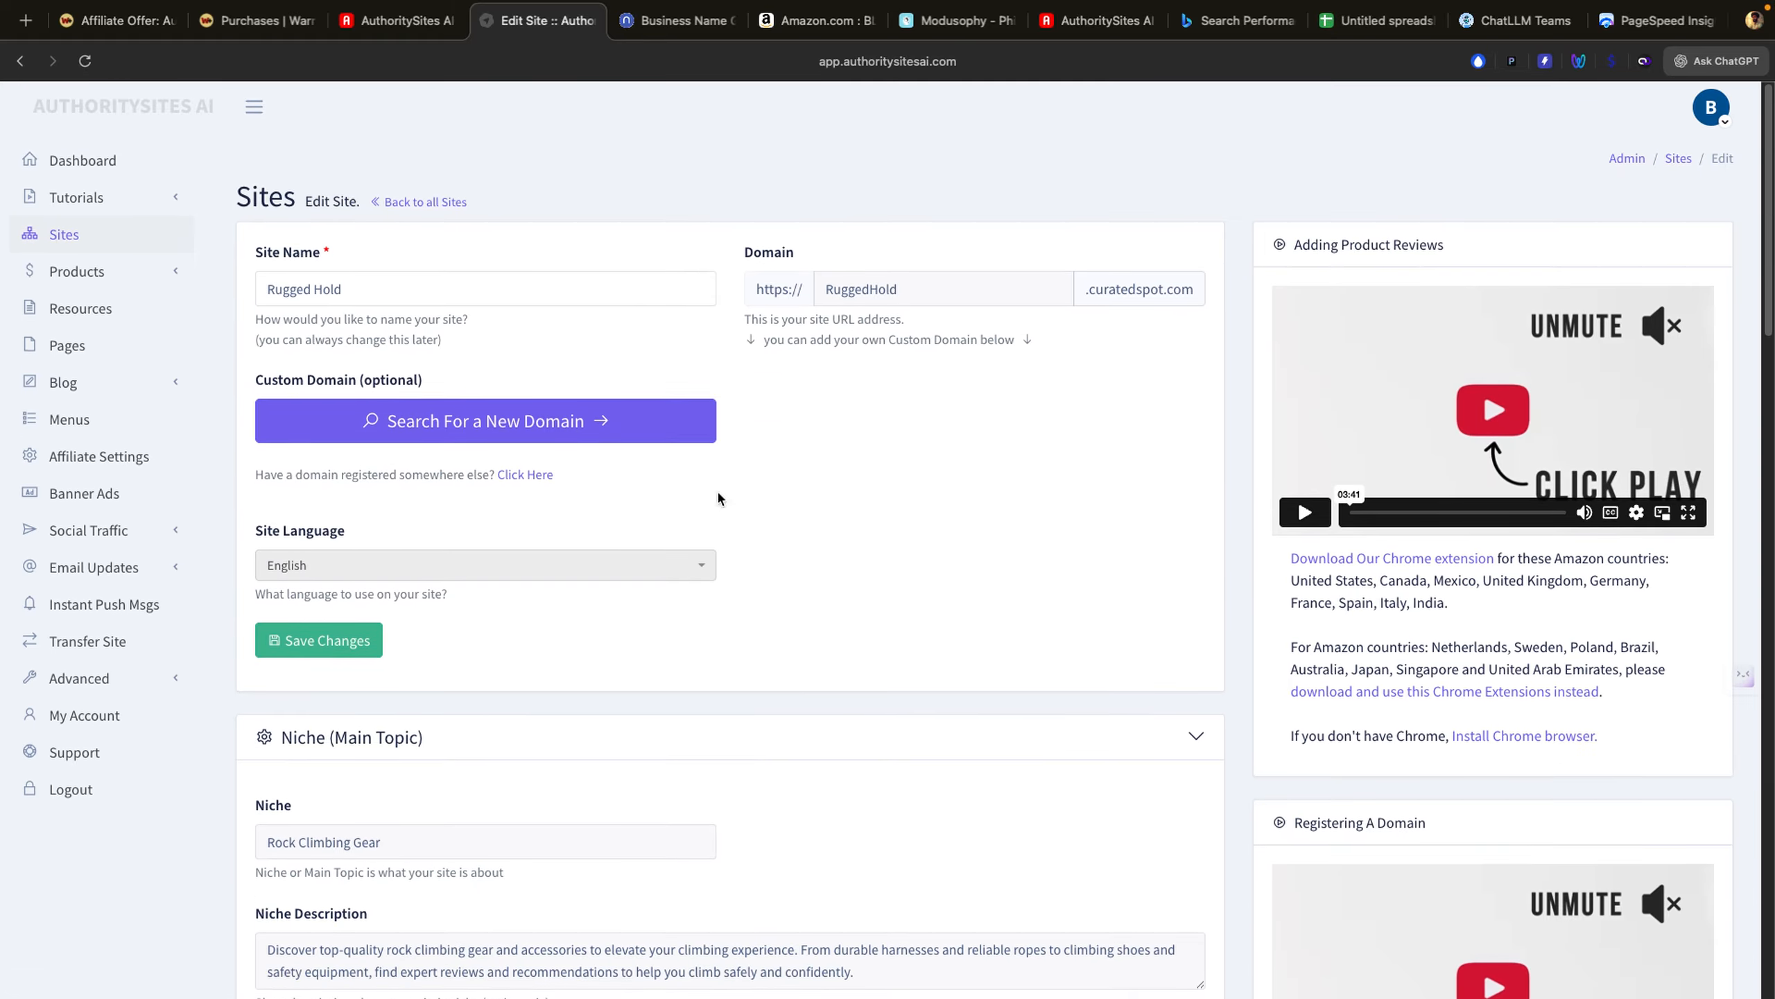
{"action": "left_click", "coordinate": [419, 201]}
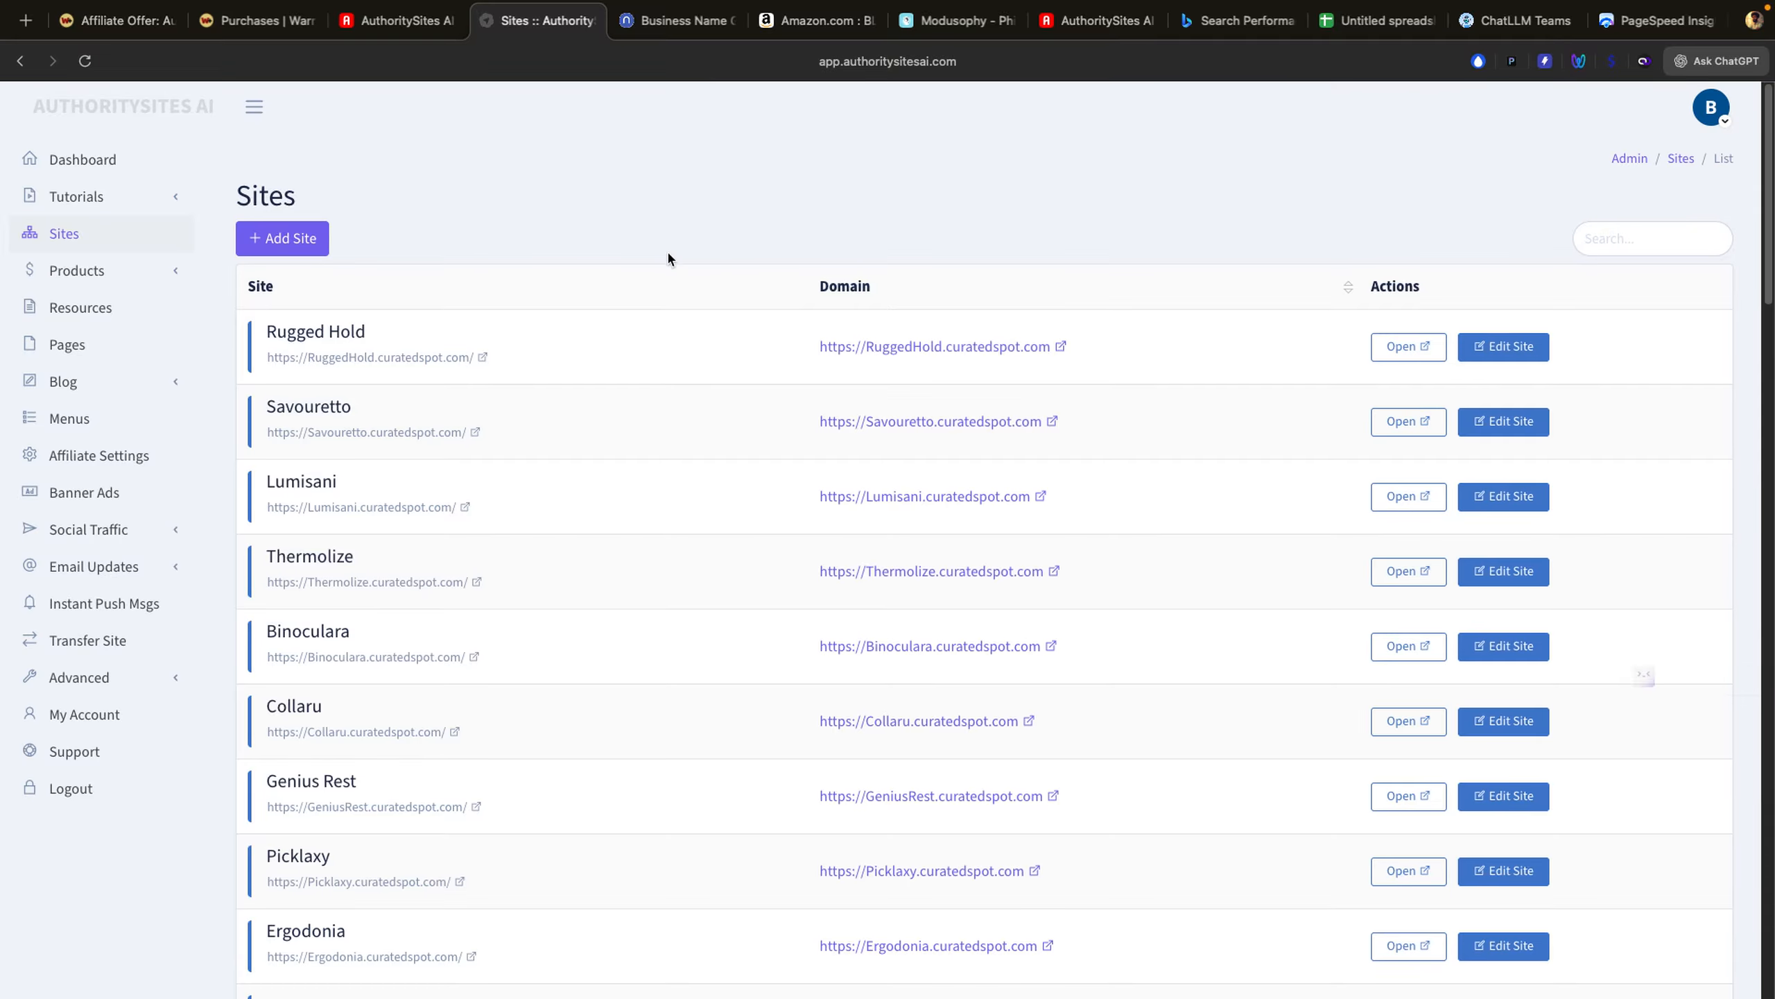
{"action": "left_click", "coordinate": [1401, 346]}
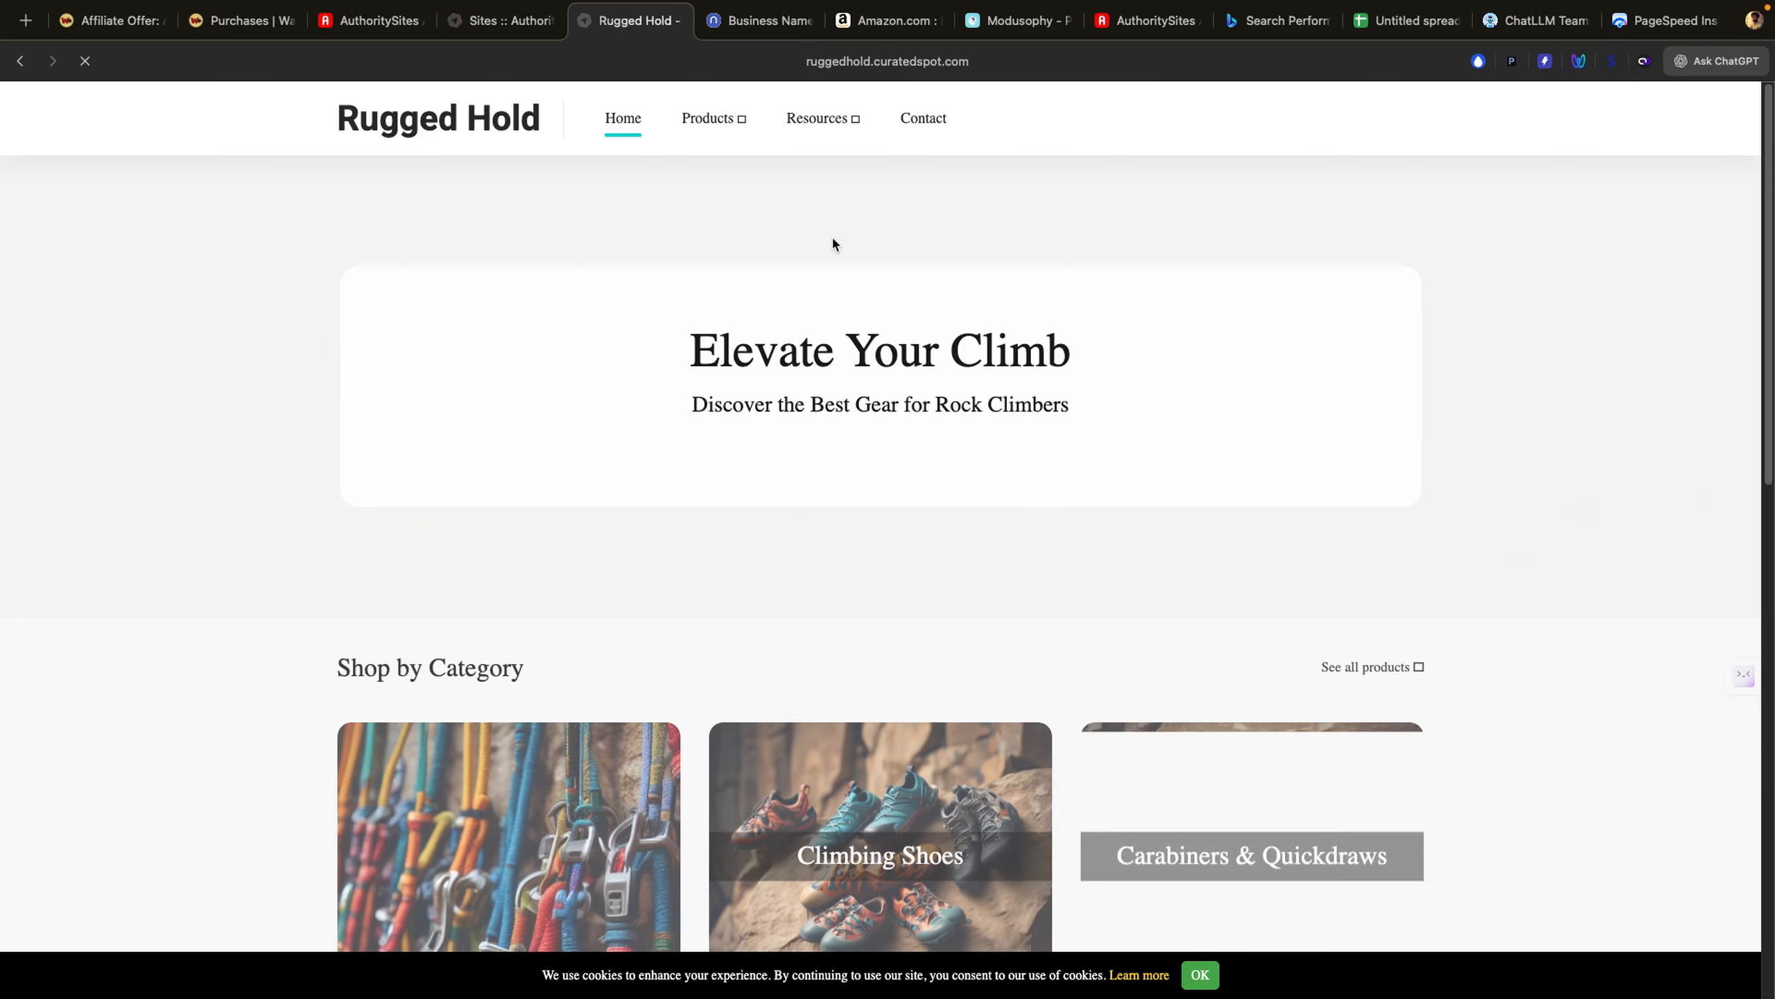
{"action": "scroll", "coordinate": [832, 242], "scroll_direction": "down", "scroll_amount": 5}
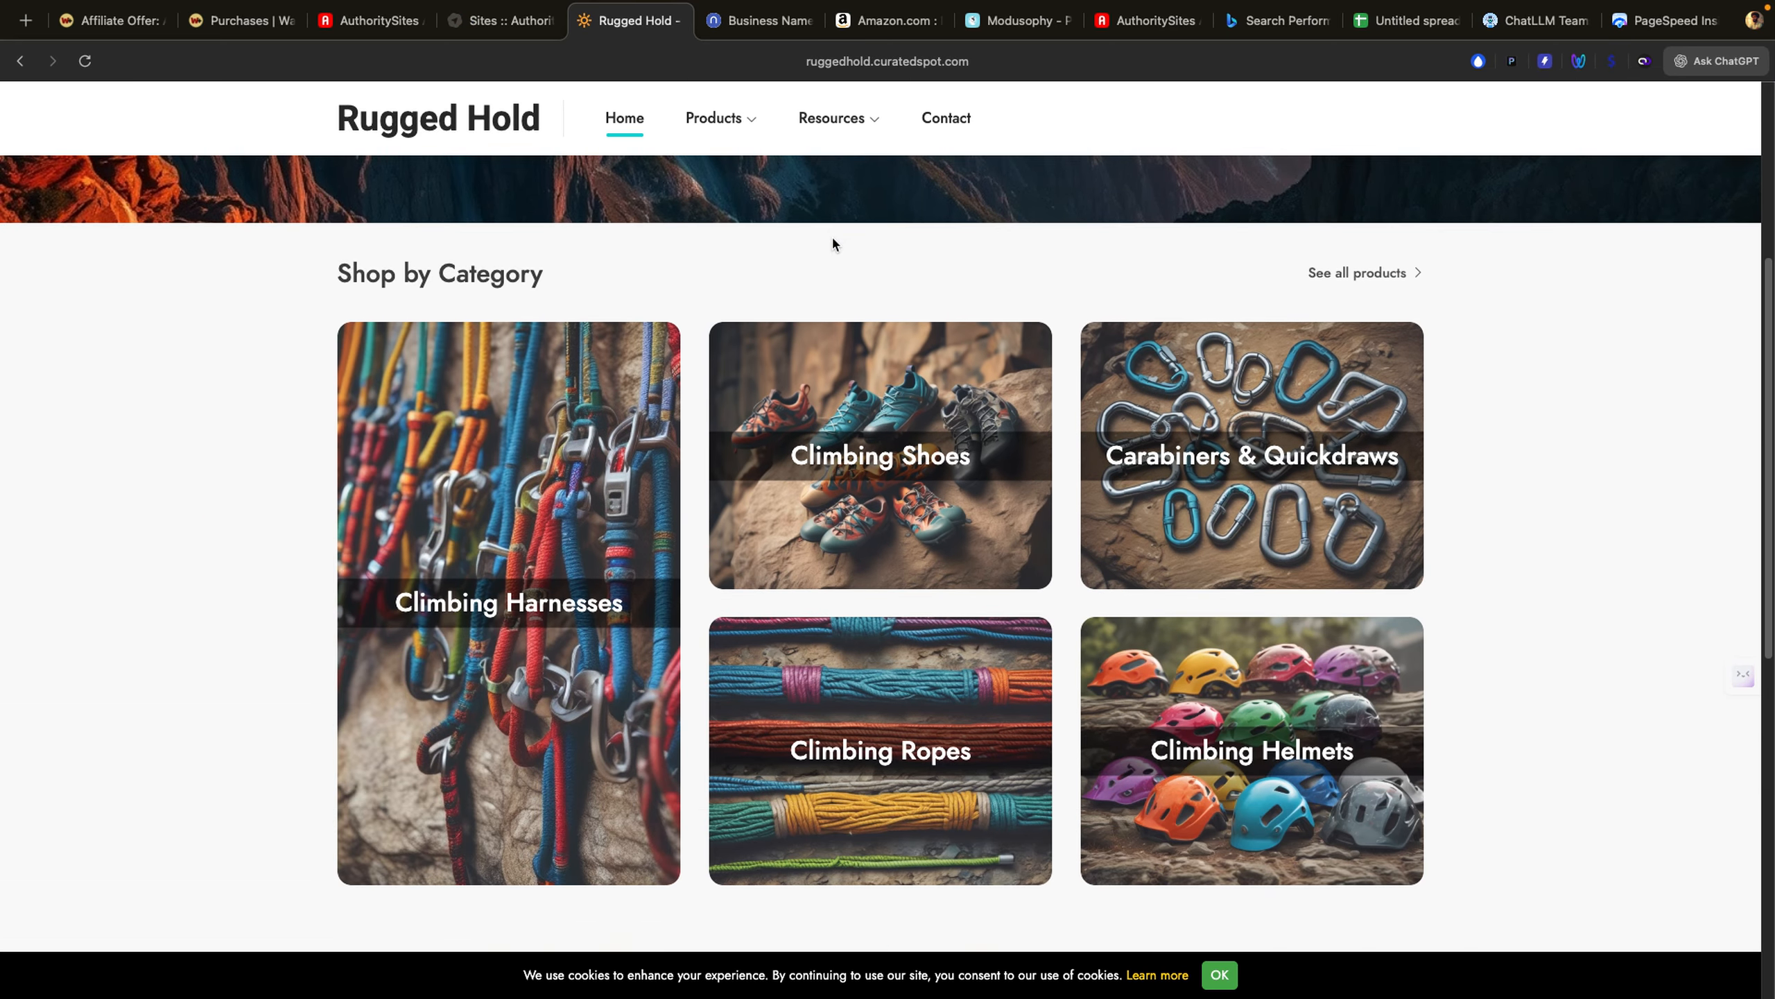
Step: Look through the rest of the Rugged Hold homepage and view the site's list of resource pages
{"action": "scroll", "coordinate": [832, 243], "scroll_direction": "down", "scroll_amount": 1}
{"action": "scroll", "coordinate": [832, 243], "scroll_direction": "down", "scroll_amount": 6}
{"action": "scroll", "coordinate": [582, 314], "scroll_direction": "up", "scroll_amount": 12}
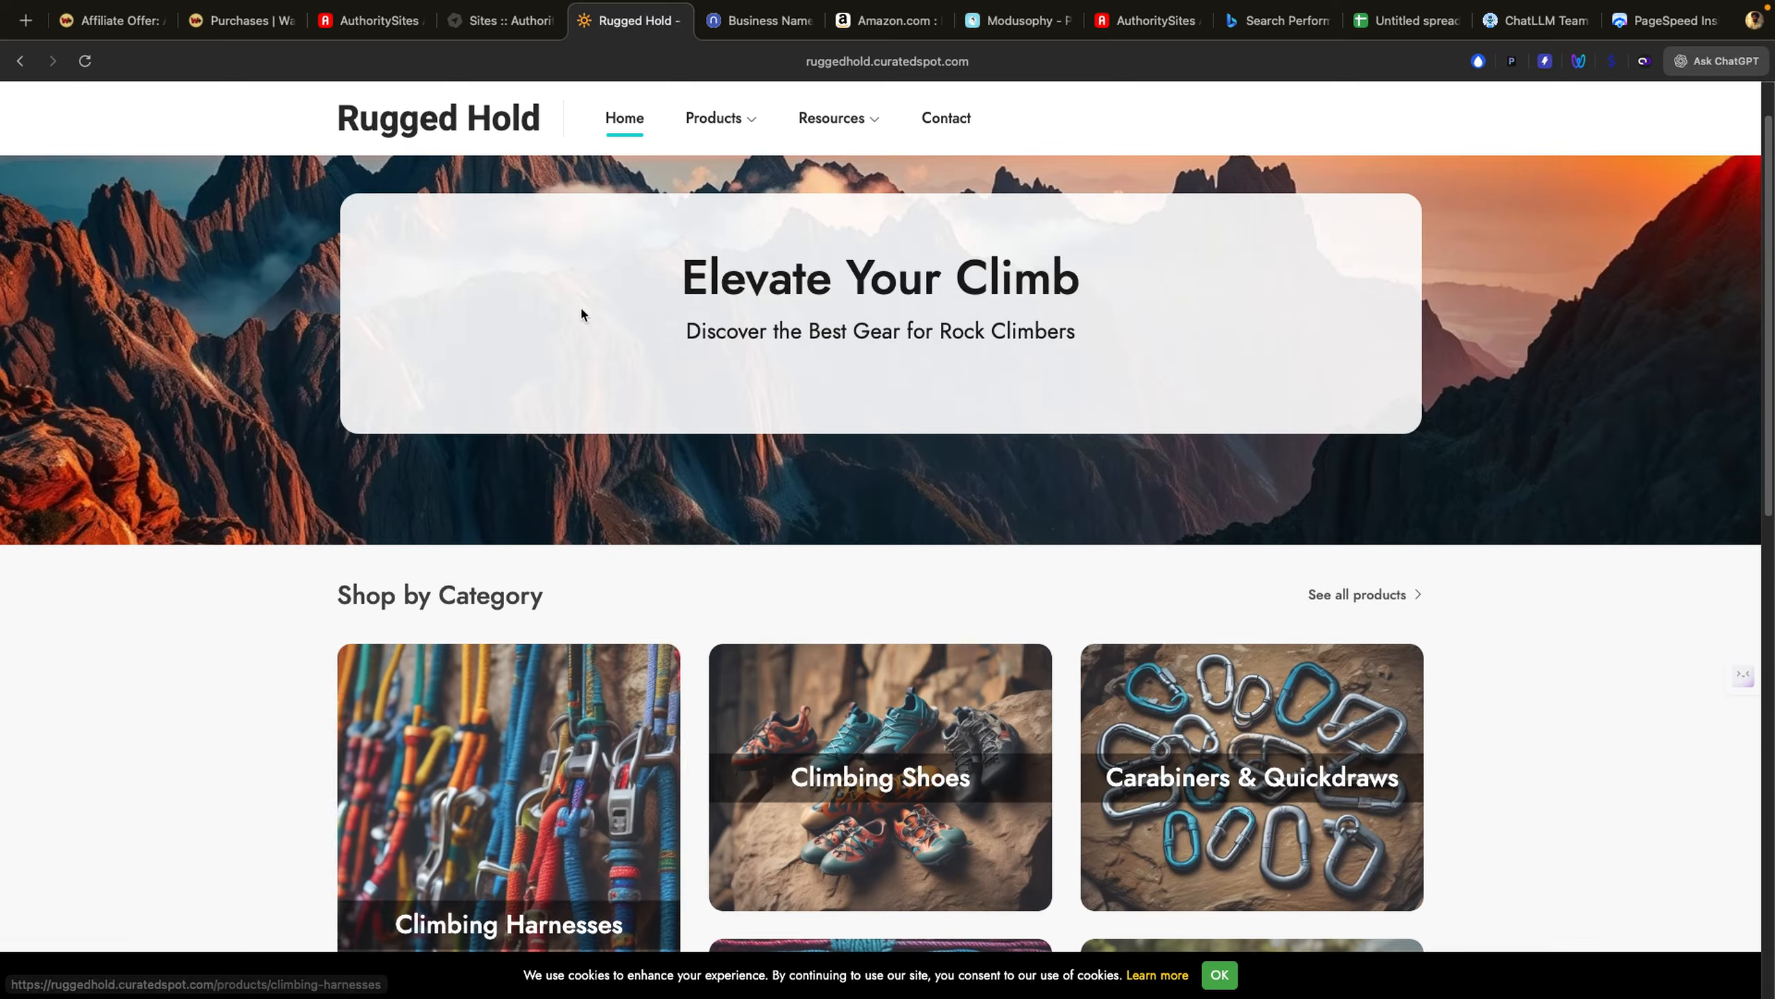
{"action": "mouse_move", "coordinate": [801, 120]}
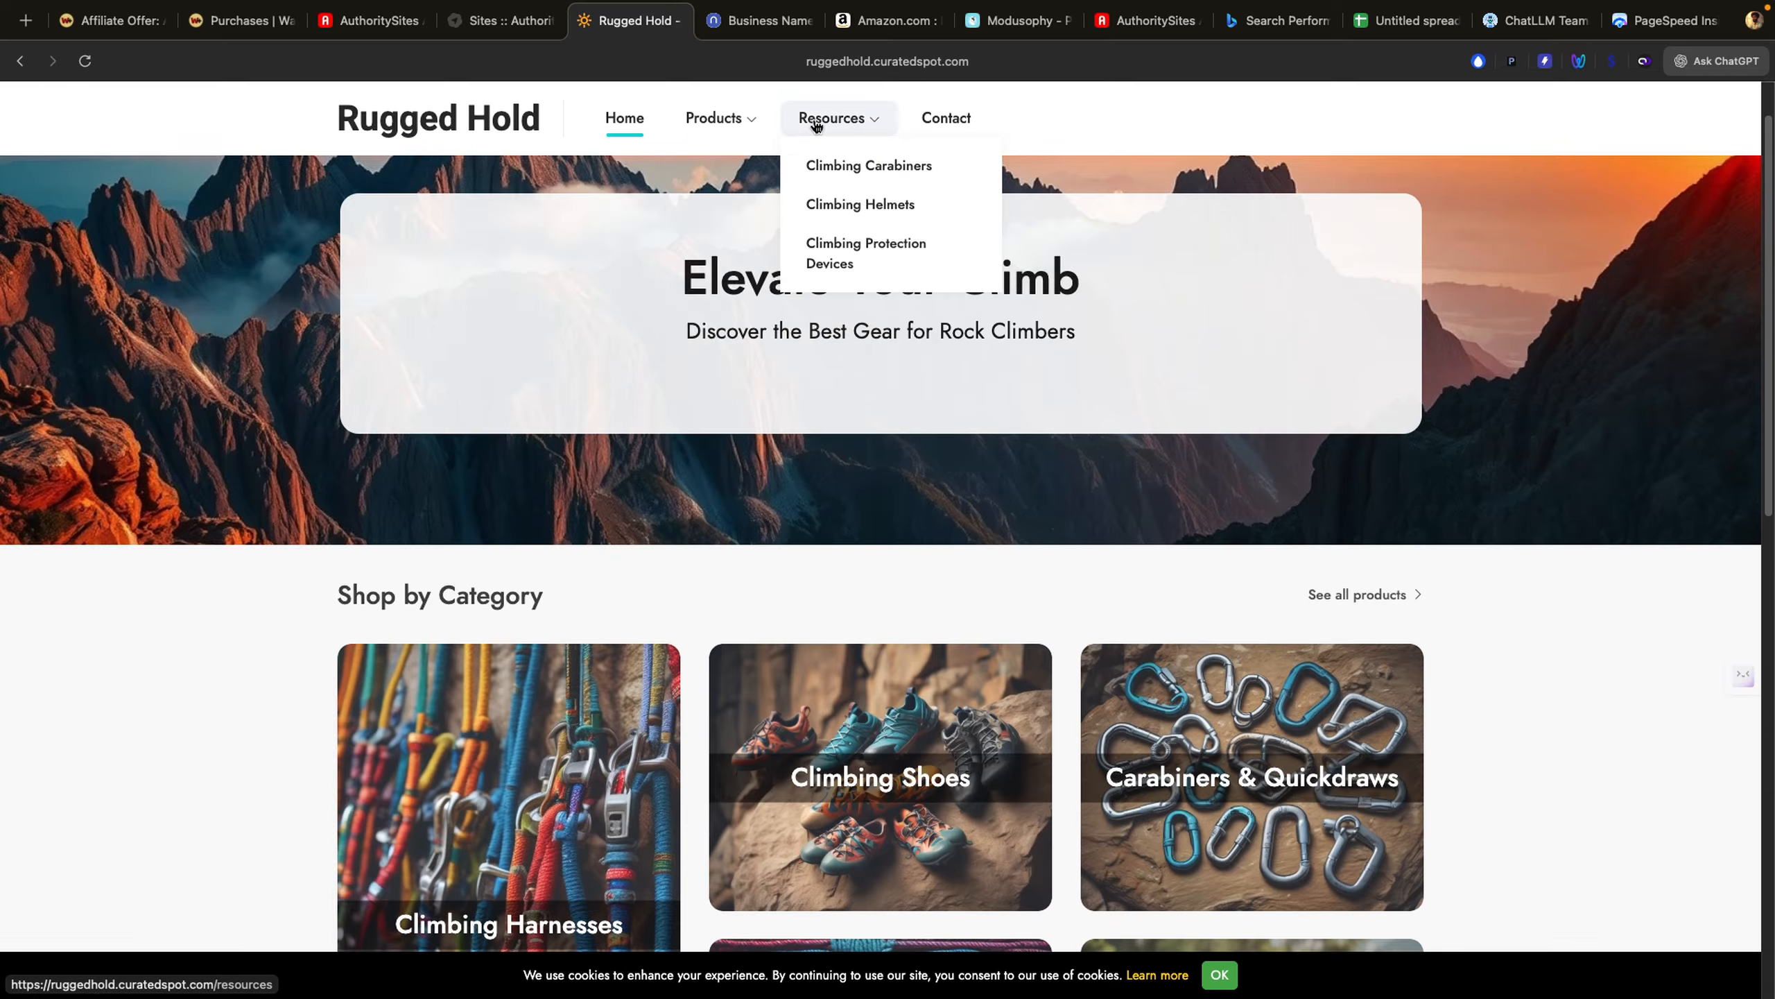
Step: Return to the AuthoritySites AI admin and review the Resources list and the Pages list for Rugged Hold
{"action": "left_click", "coordinate": [499, 35]}
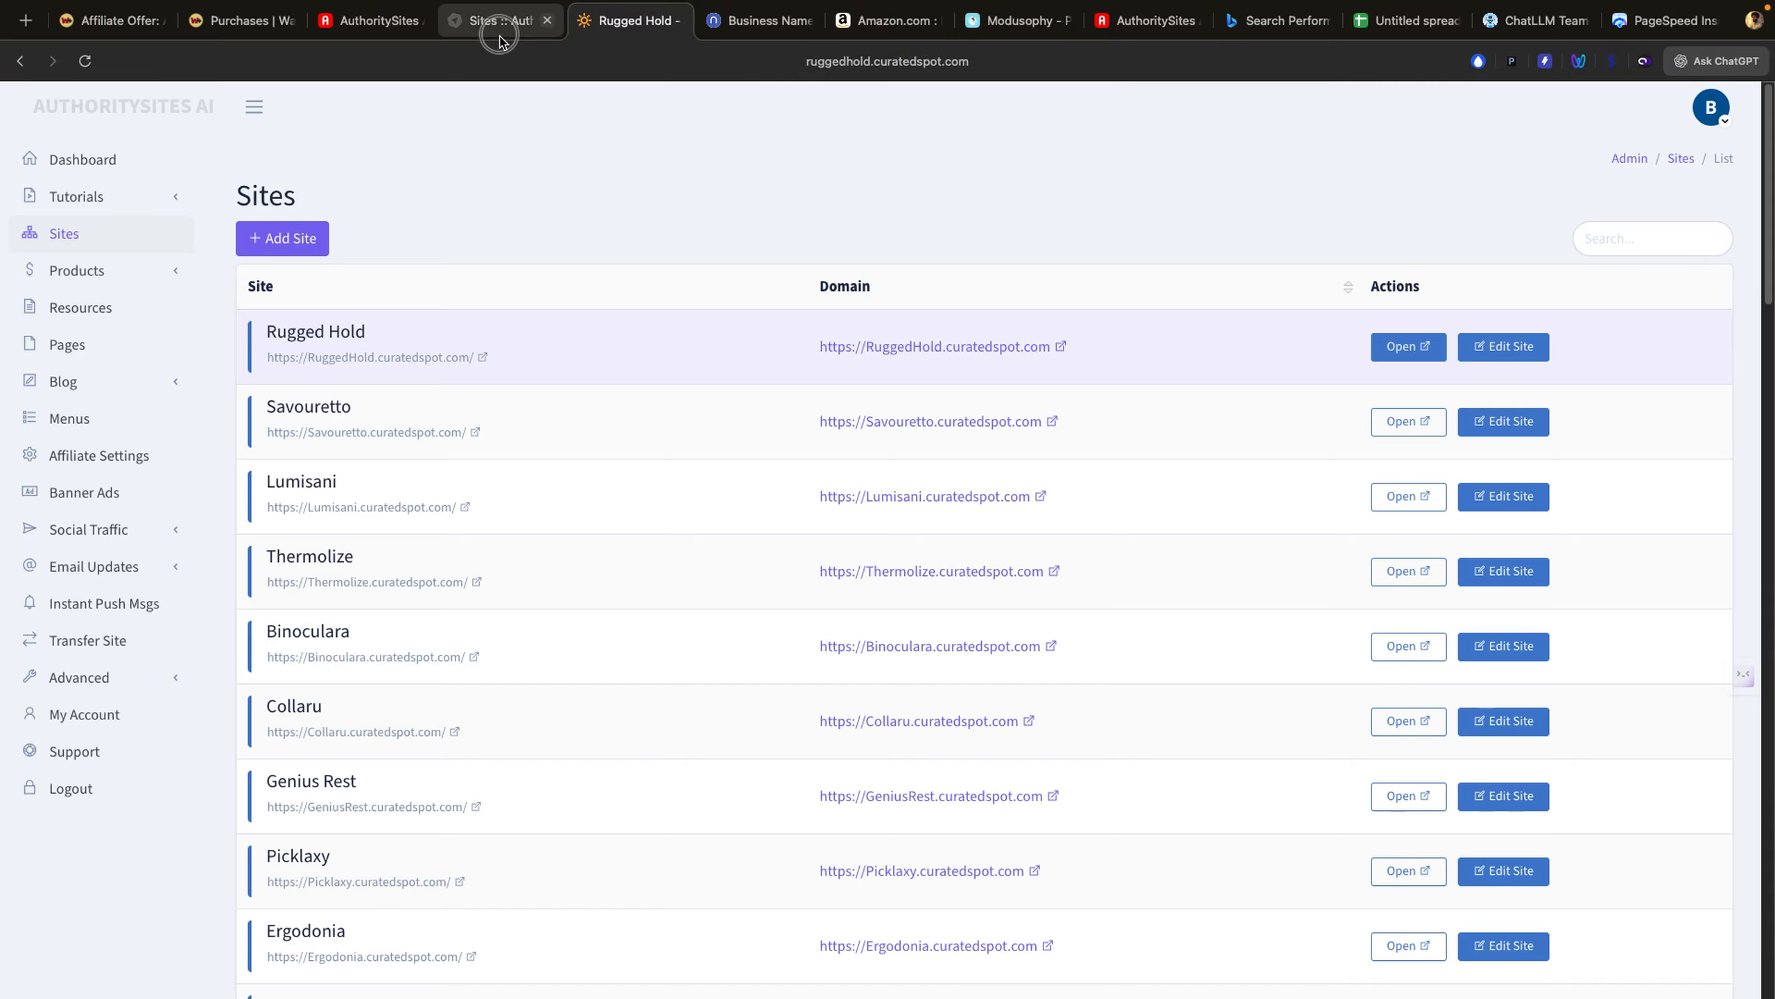
{"action": "left_click", "coordinate": [124, 306]}
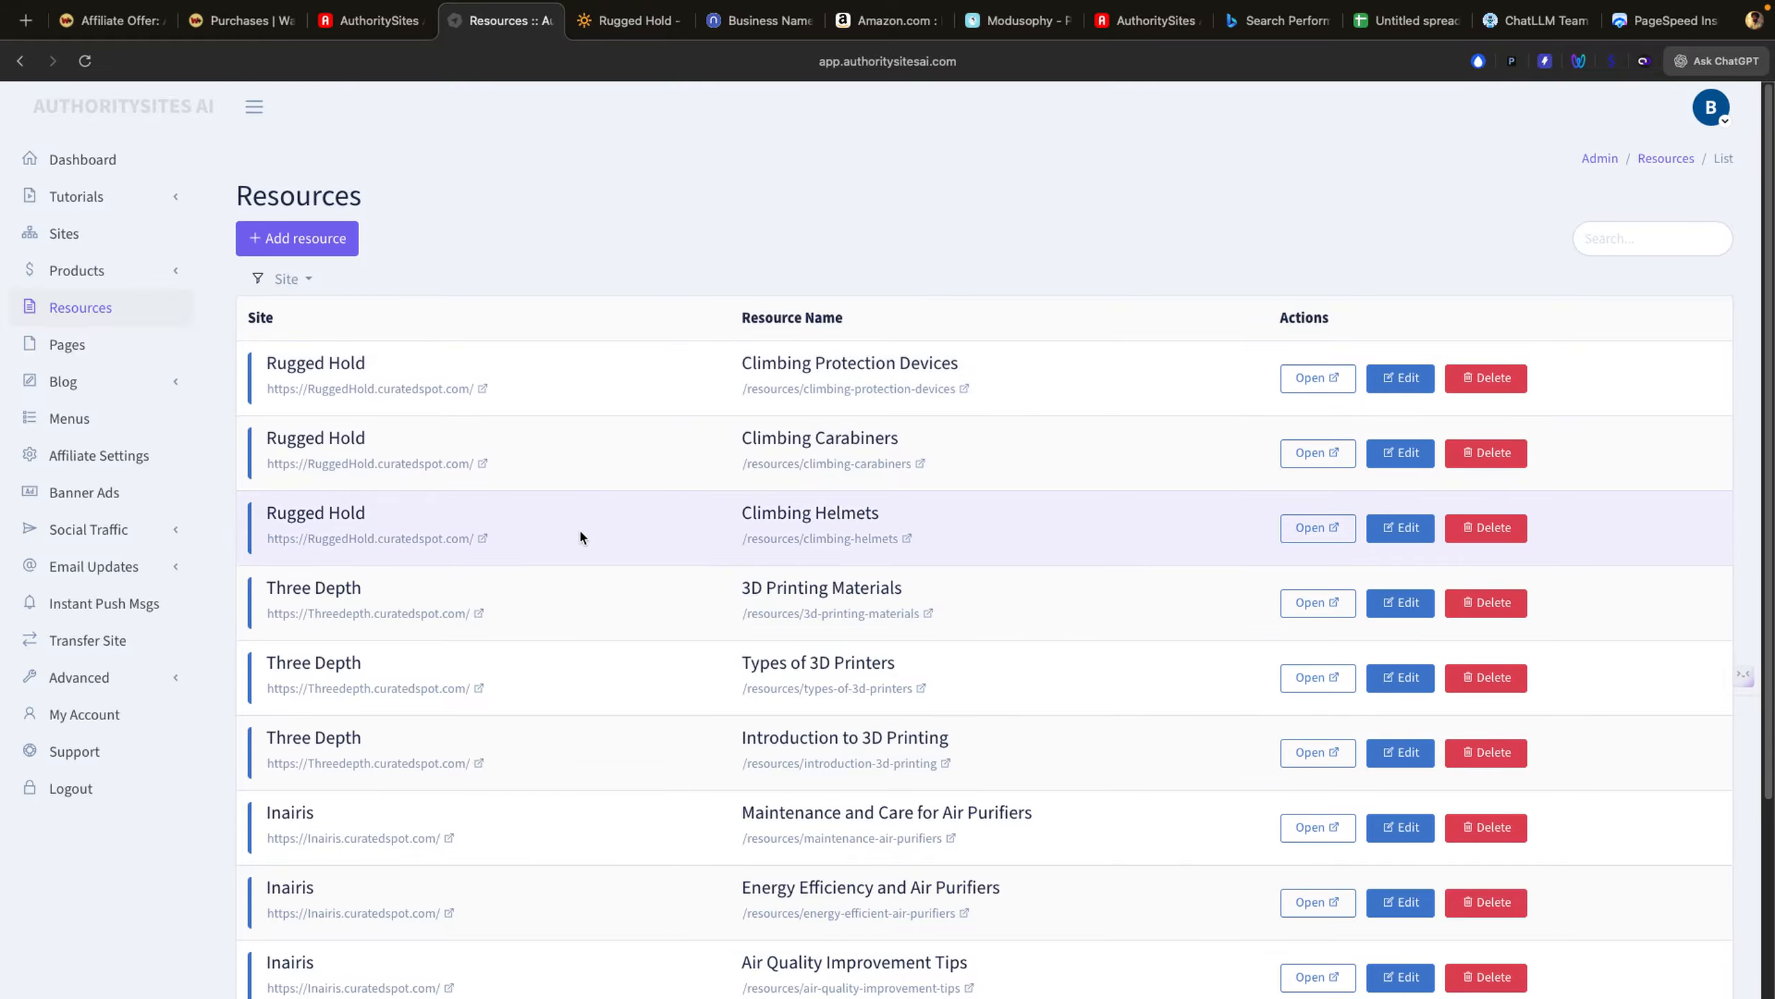
{"action": "left_click", "coordinate": [67, 344]}
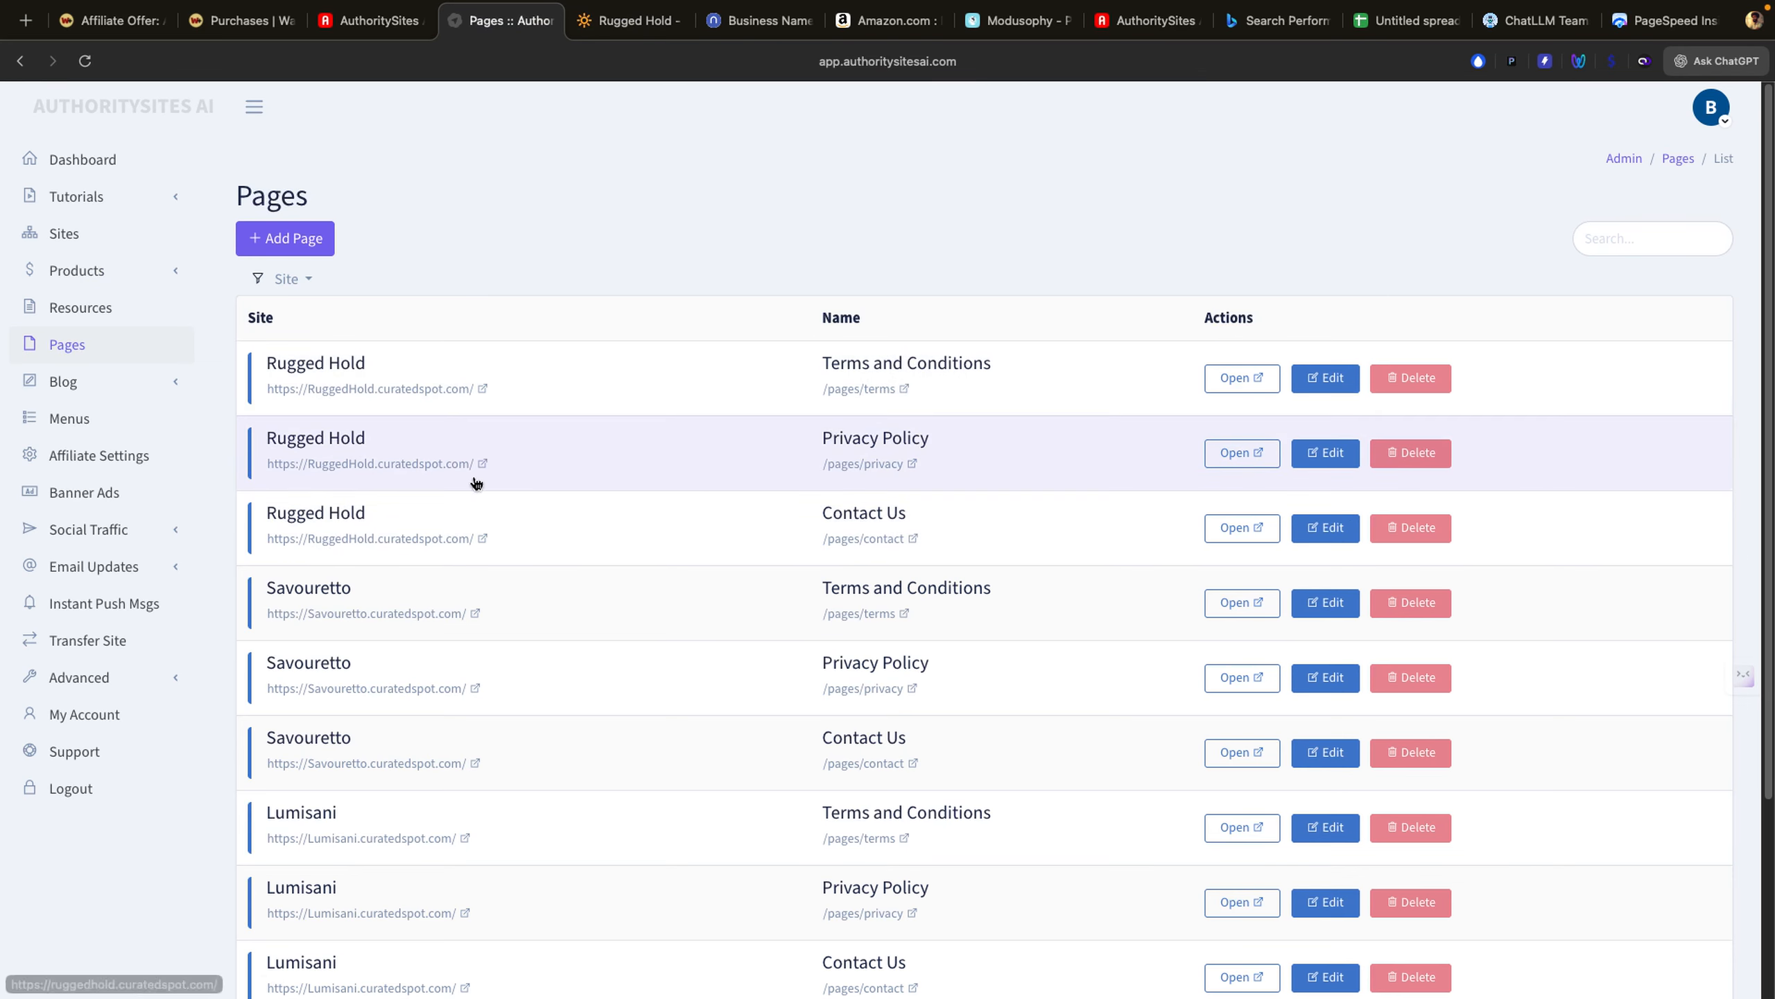
Step: Review the blog articles list and the blog categories list, including the Rugged Hold categories
{"action": "left_click", "coordinate": [73, 396]}
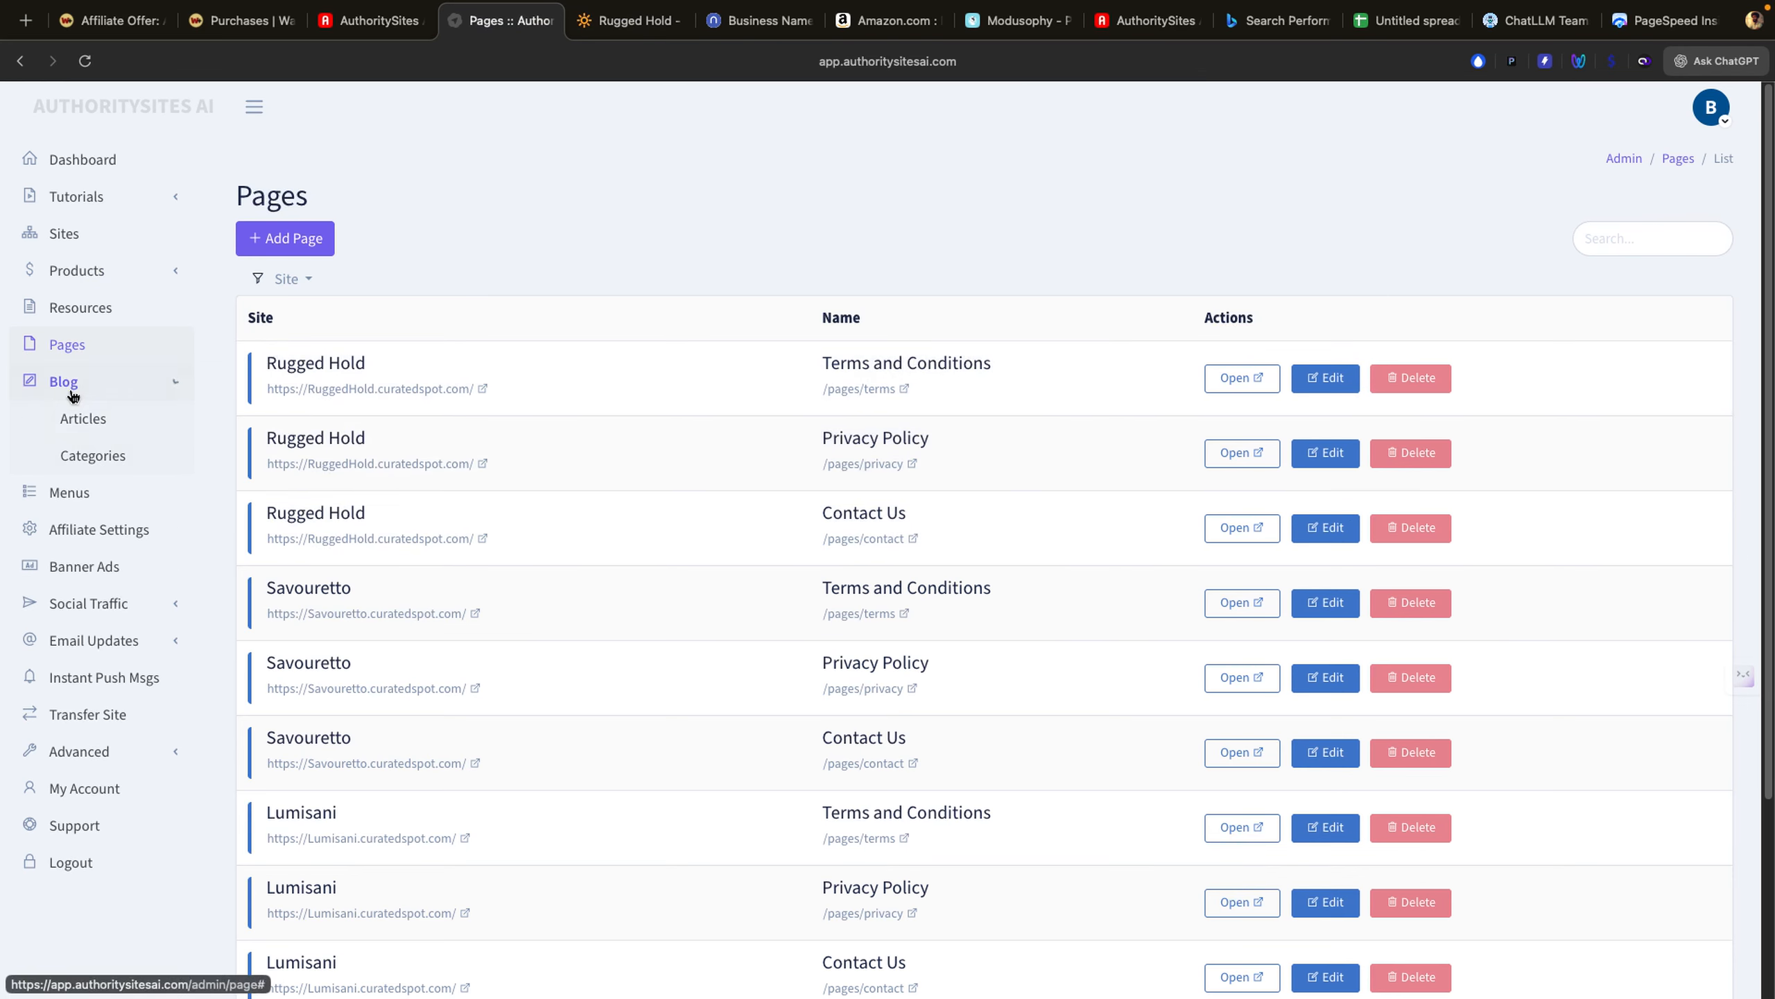
{"action": "left_click", "coordinate": [84, 419]}
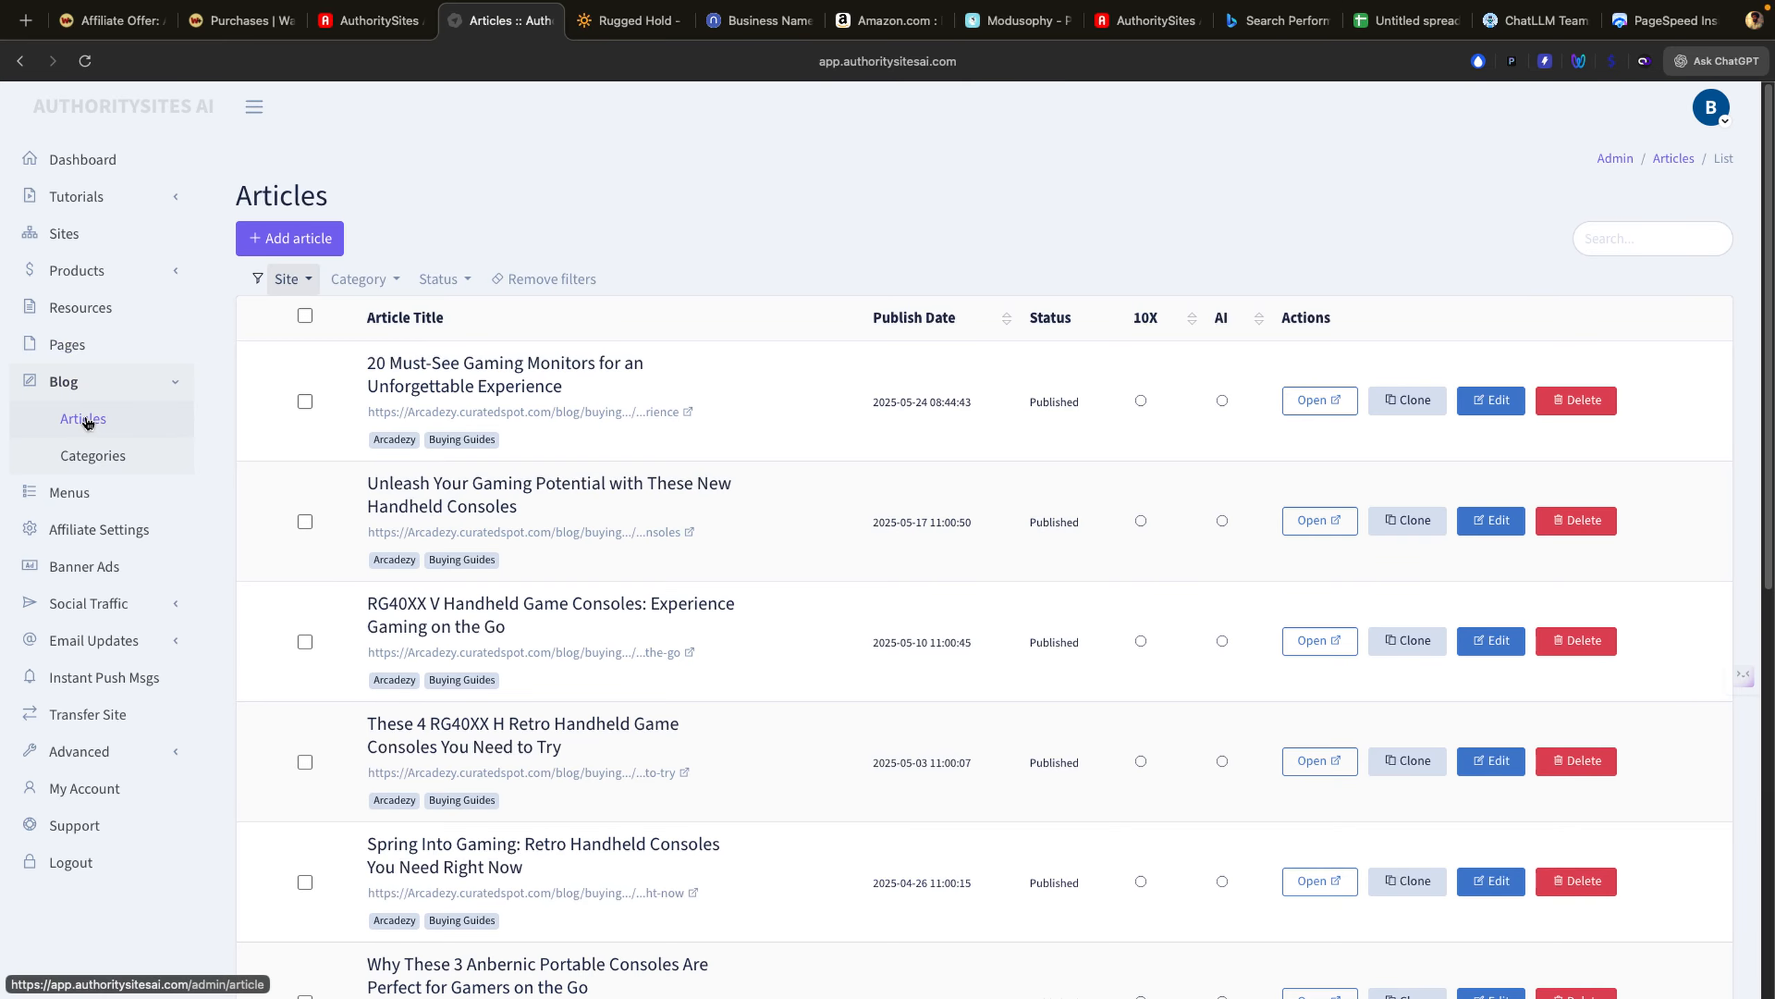
{"action": "left_click", "coordinate": [103, 454]}
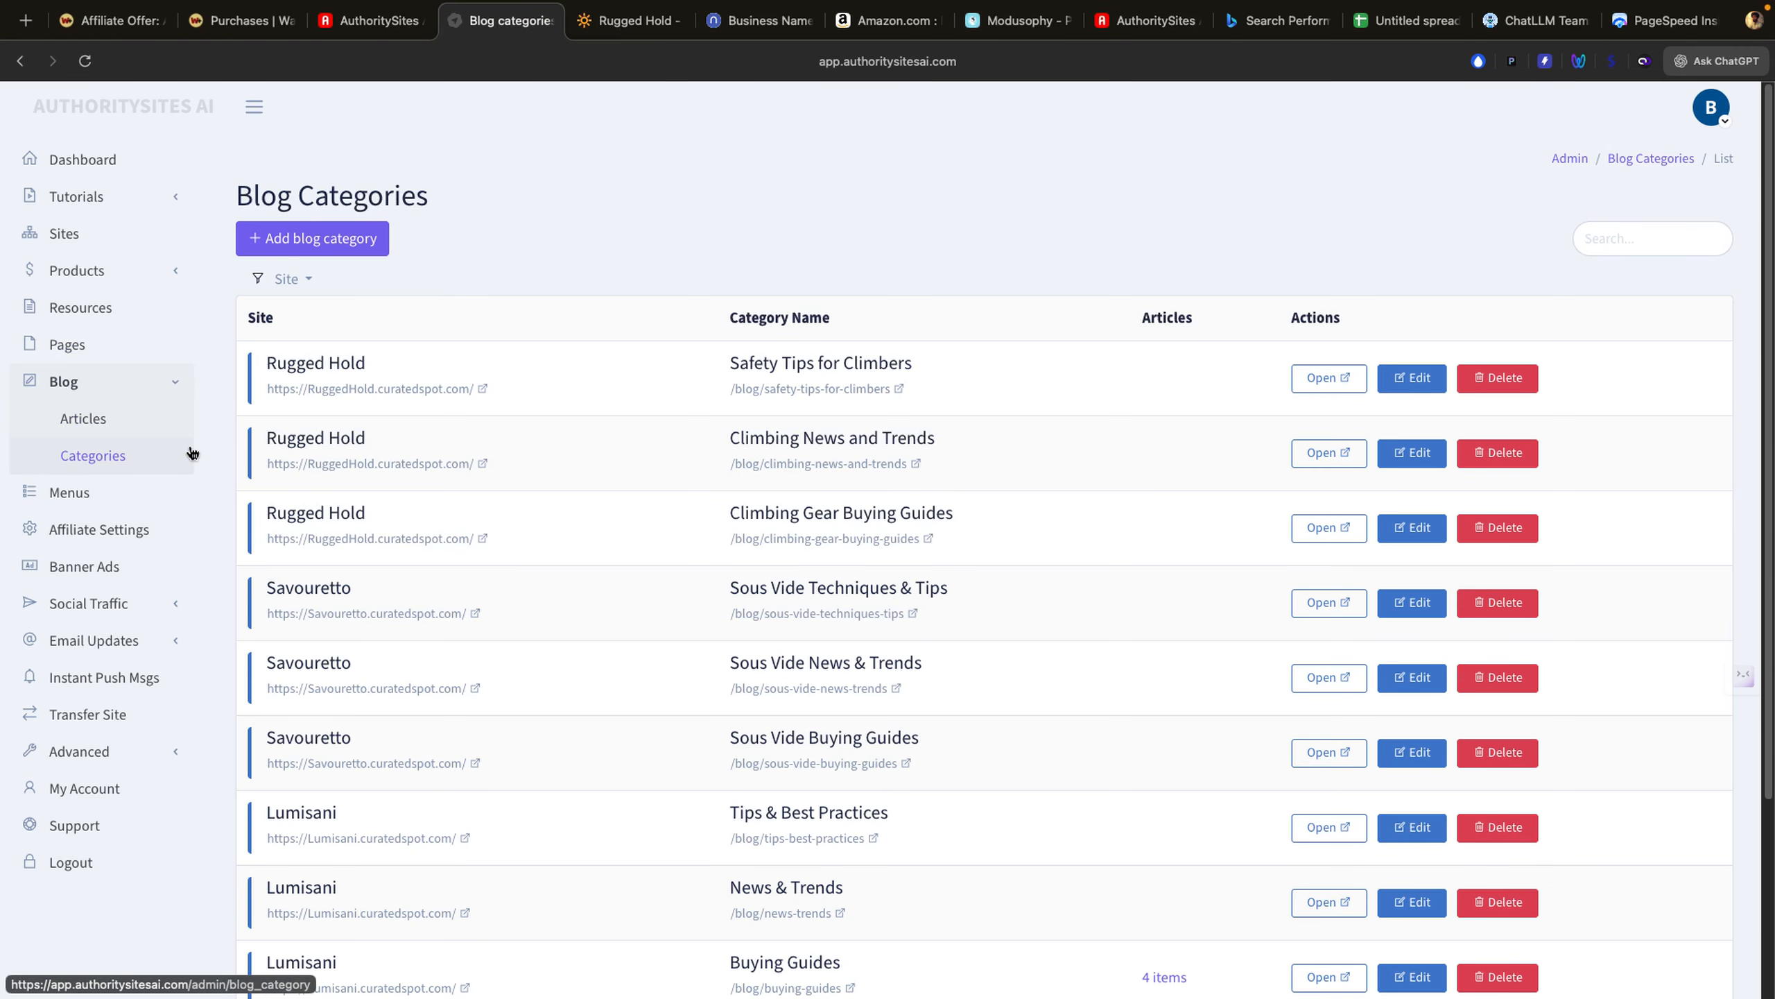
{"action": "scroll", "coordinate": [565, 428], "scroll_direction": "down", "scroll_amount": 2}
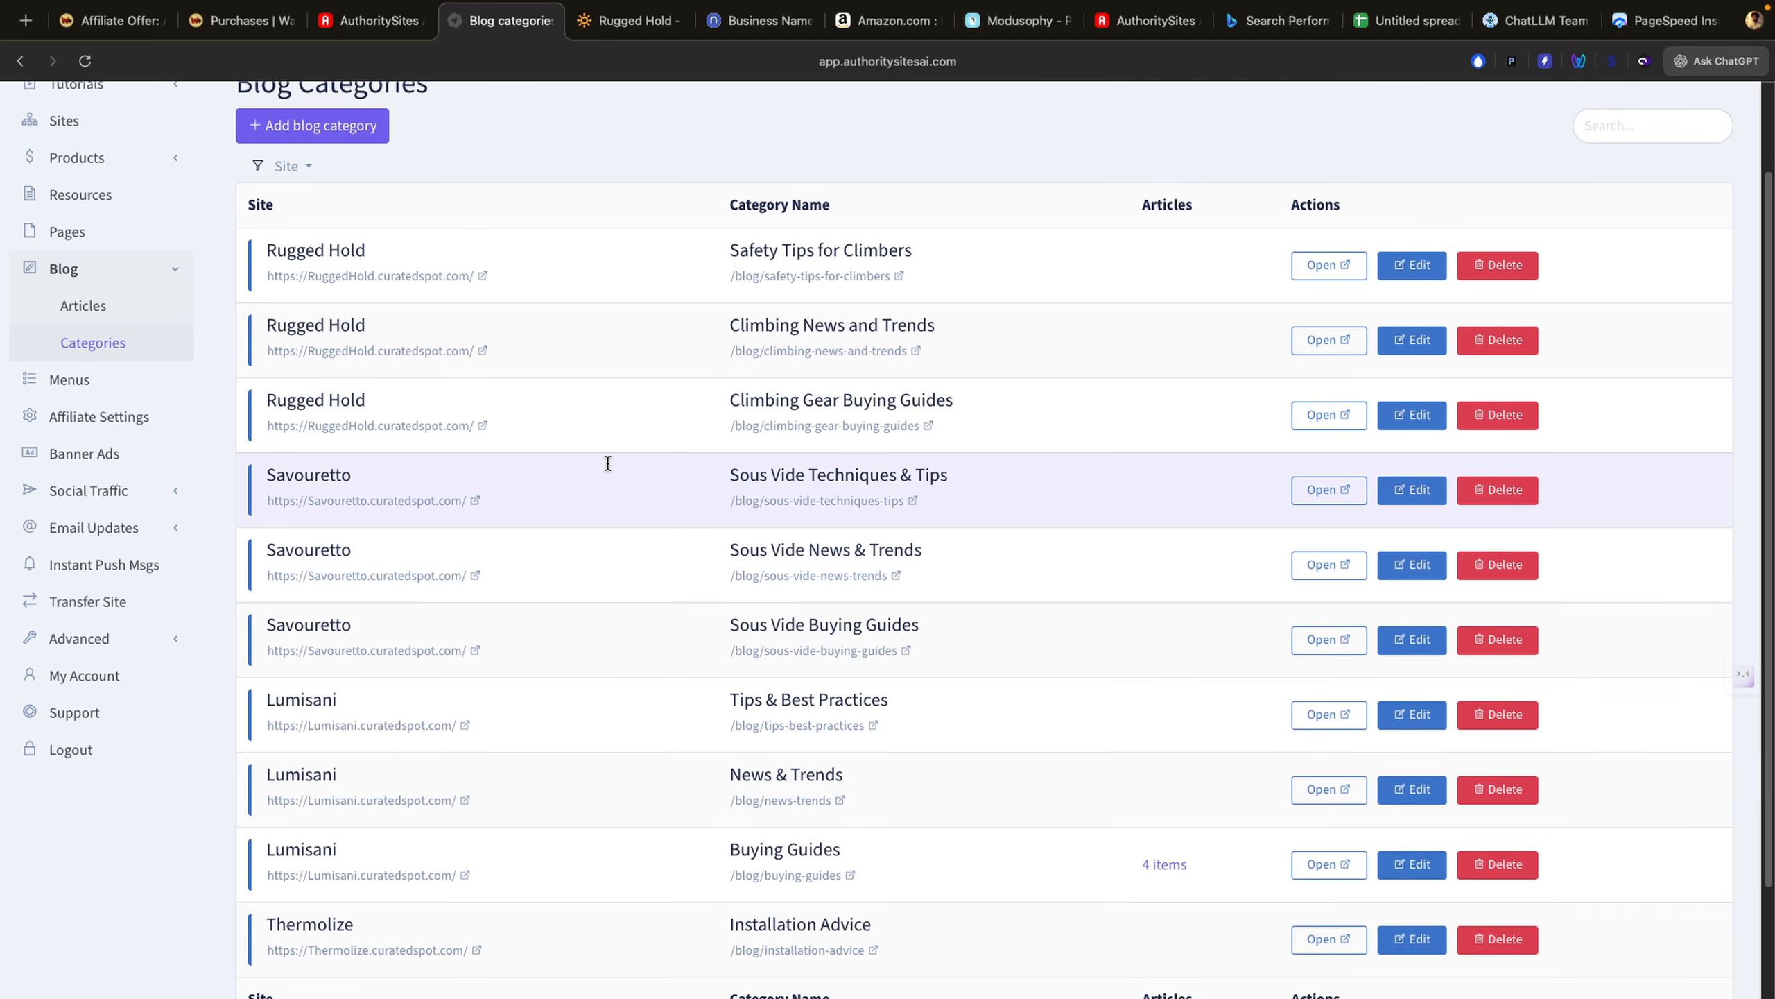
{"action": "scroll", "coordinate": [608, 464], "scroll_direction": "up", "scroll_amount": 2}
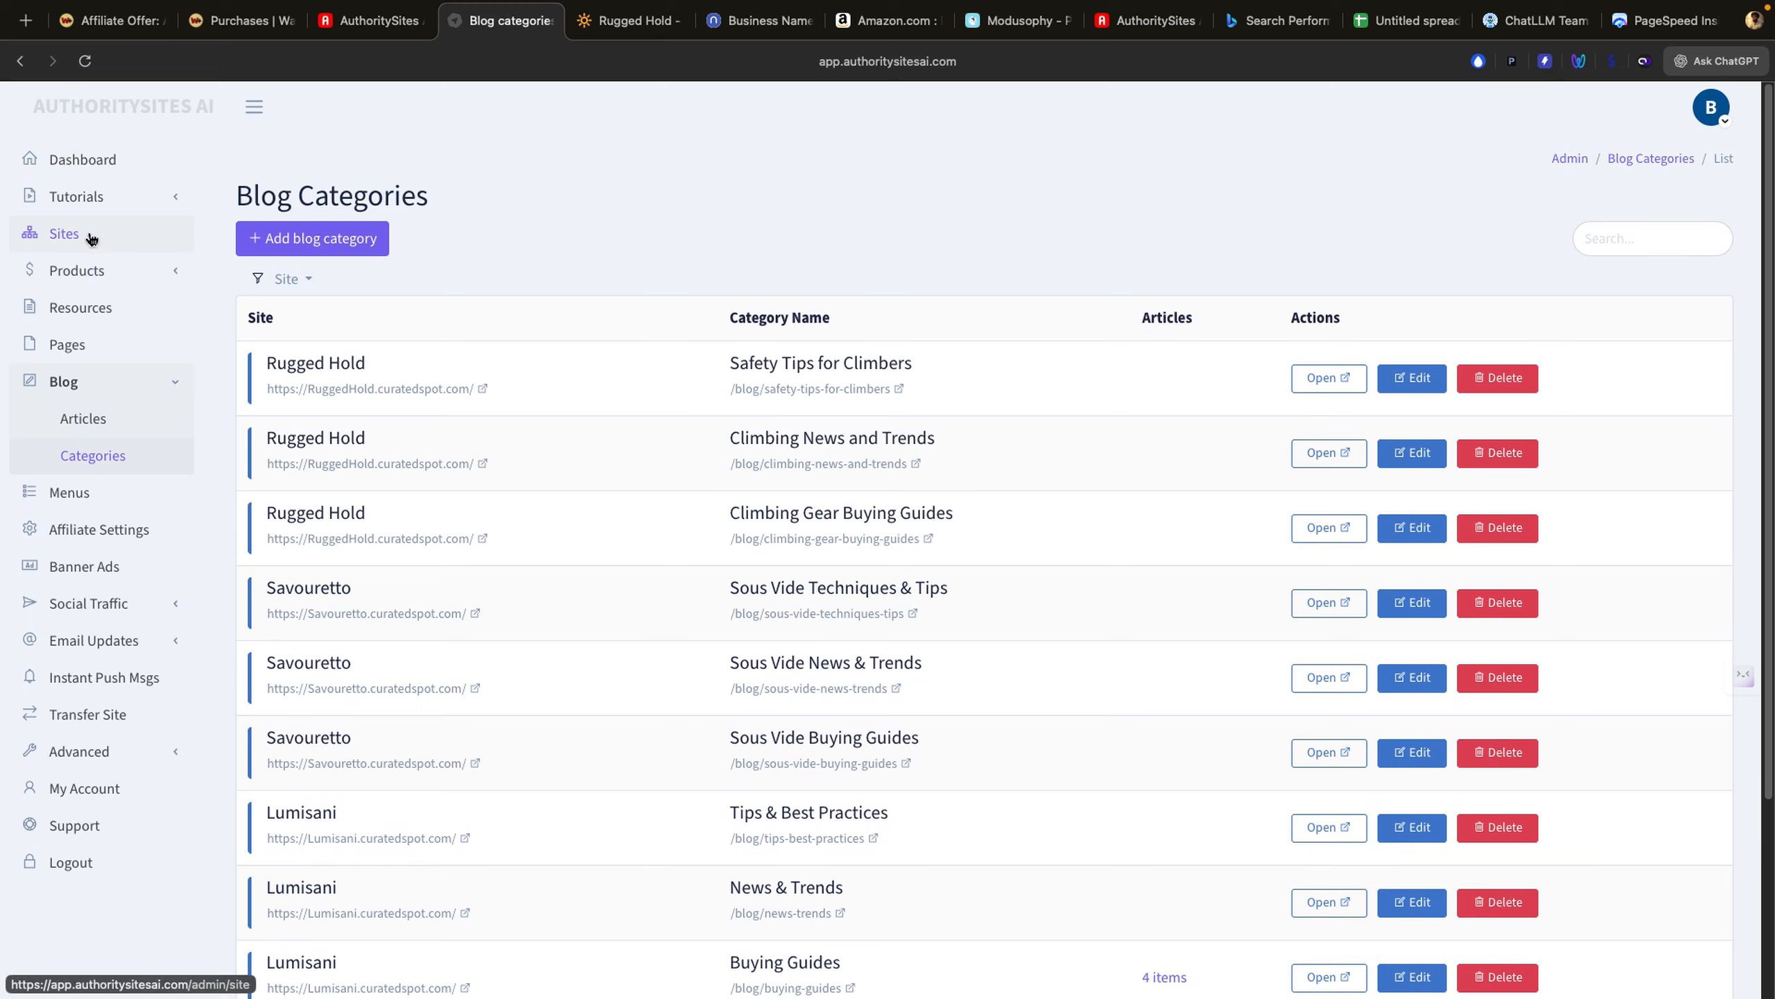
Step: Switch to the live Rugged Hold site, open the Climbing Carabiners resource and read through the article
{"action": "left_click", "coordinate": [595, 25]}
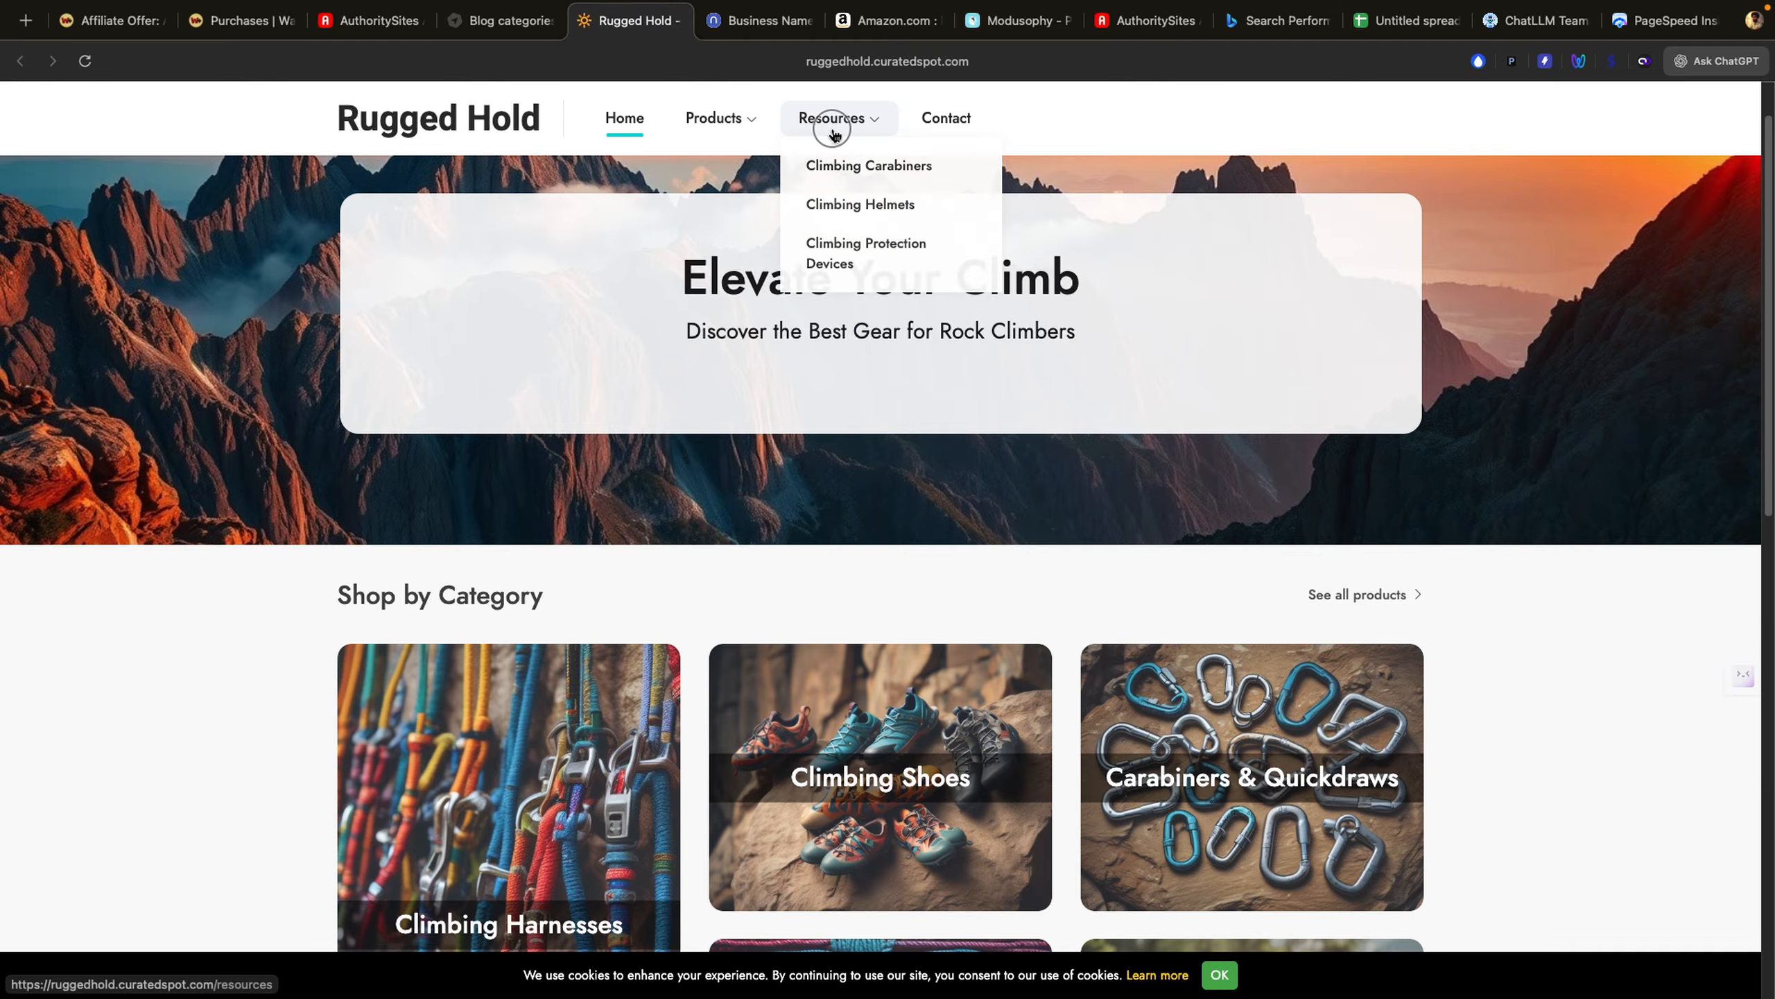
{"action": "mouse_move", "coordinate": [844, 127]}
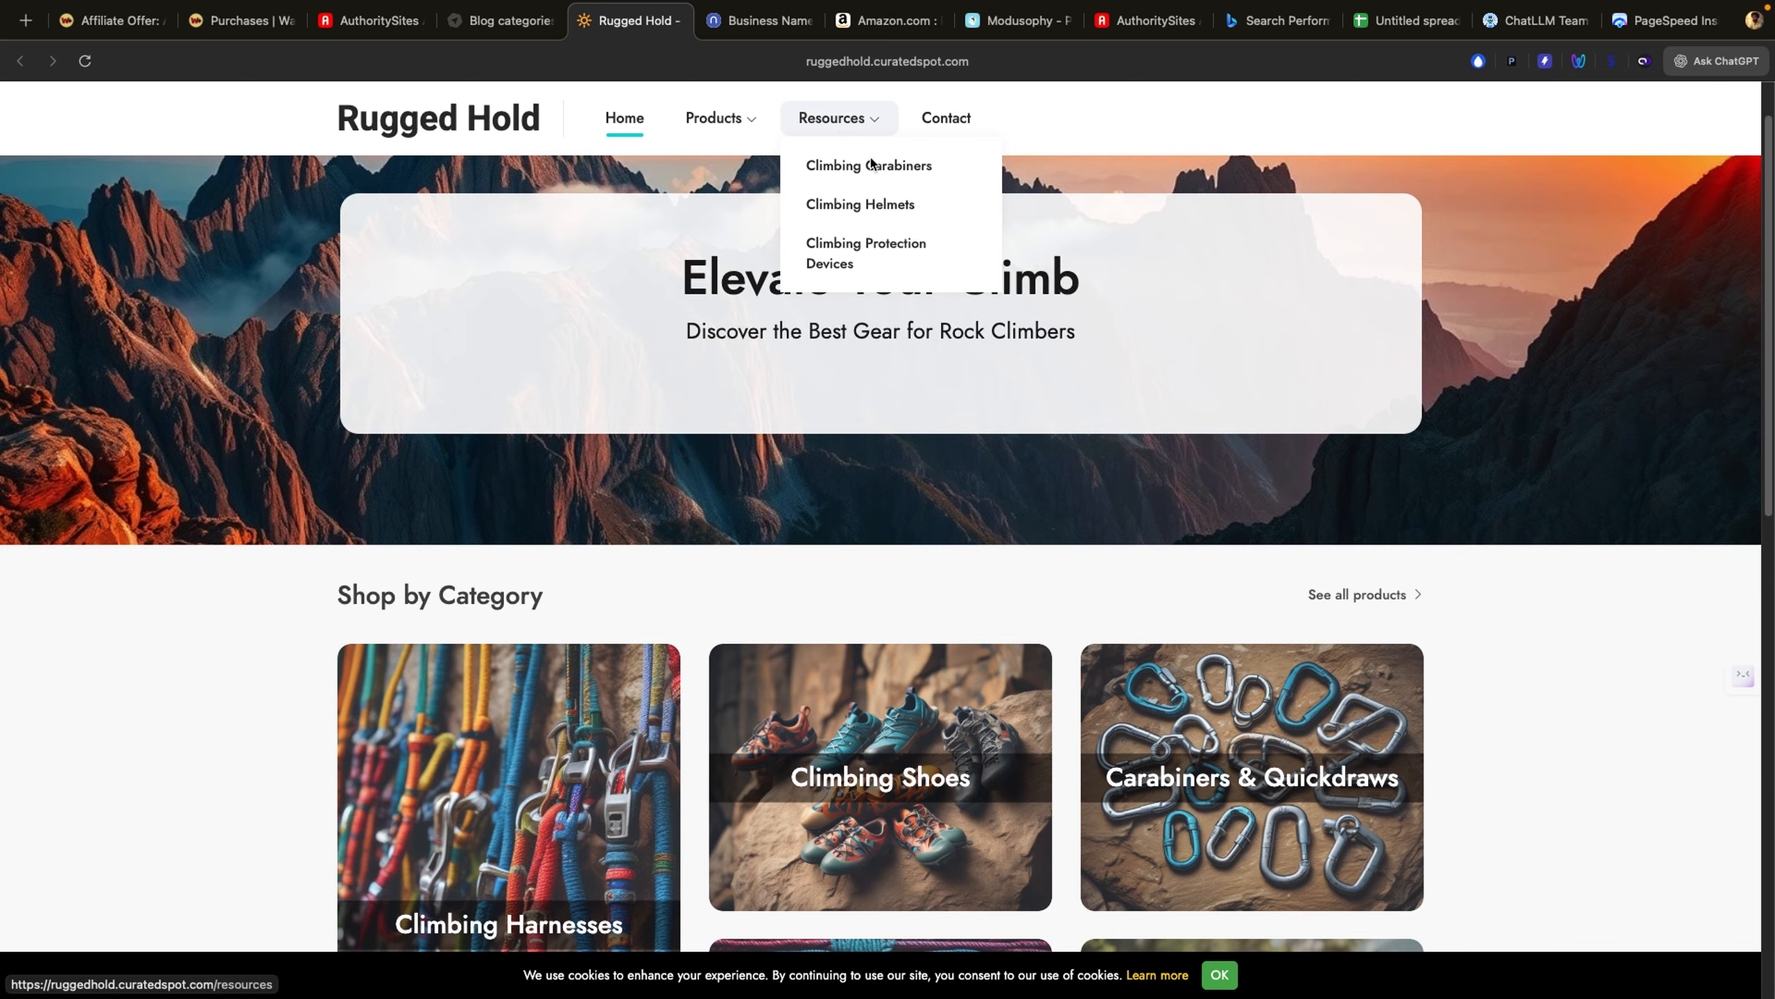
{"action": "left_click", "coordinate": [859, 176]}
{"action": "scroll", "coordinate": [860, 180], "scroll_direction": "down", "scroll_amount": 10}
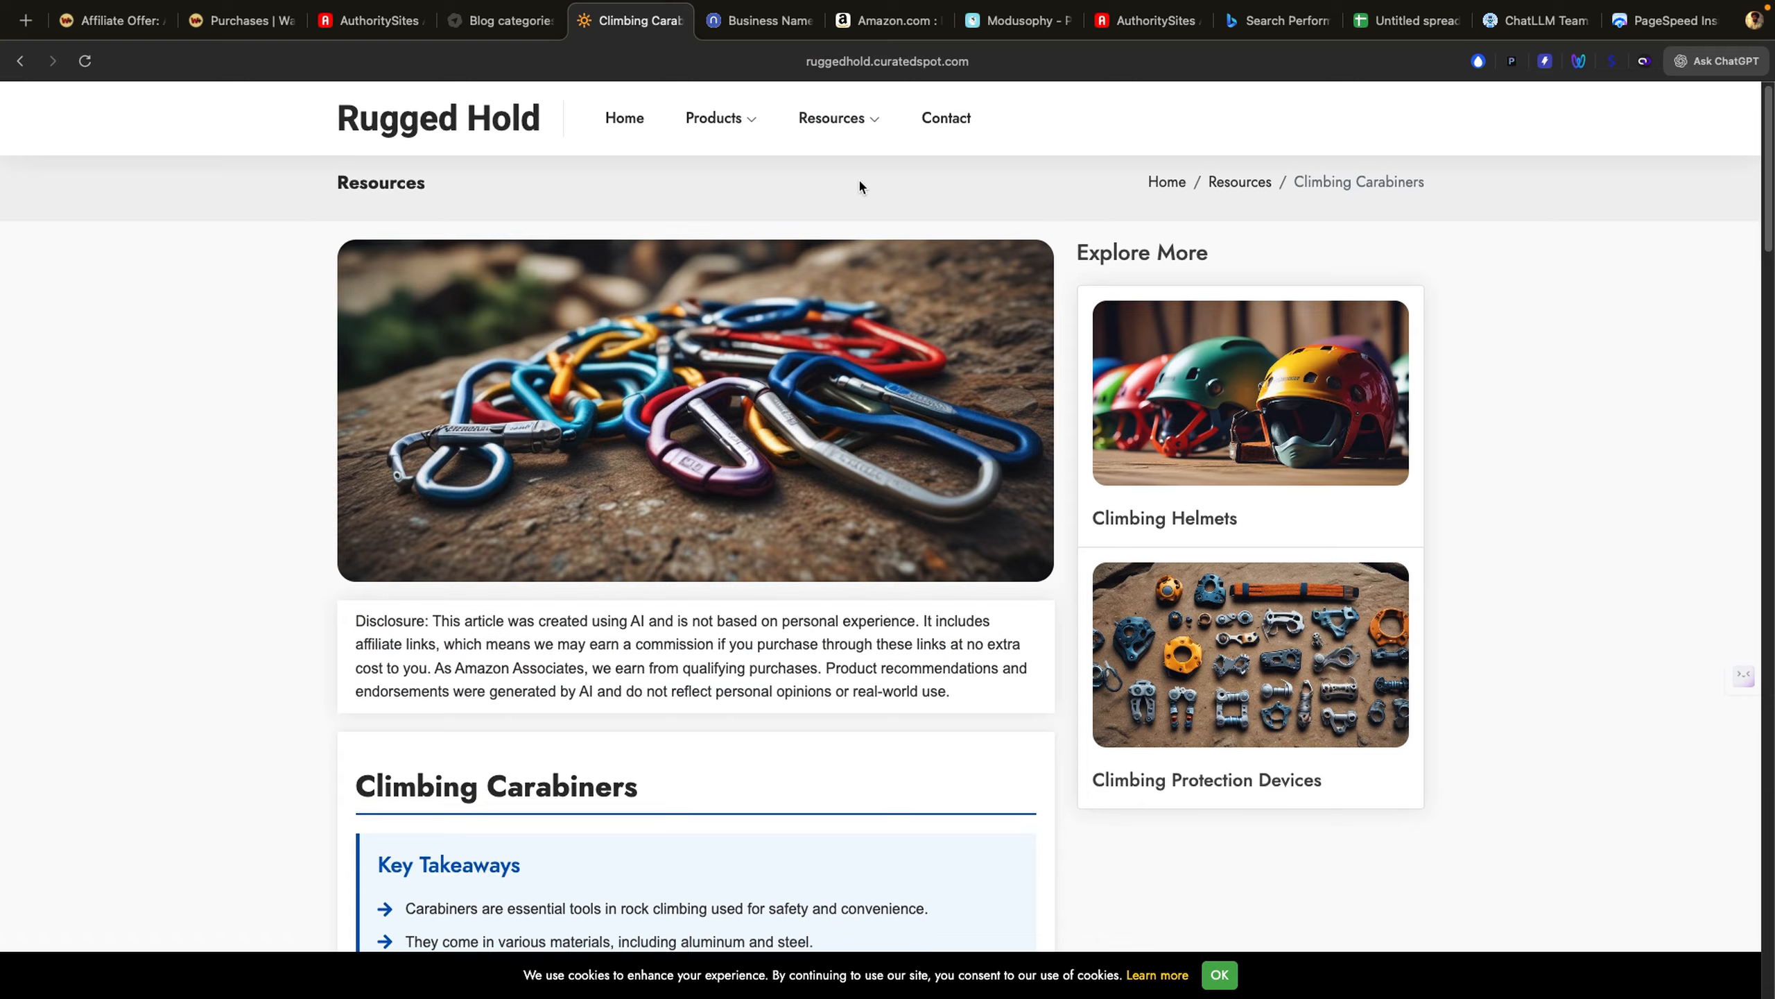
{"action": "scroll", "coordinate": [861, 184], "scroll_direction": "down", "scroll_amount": 10}
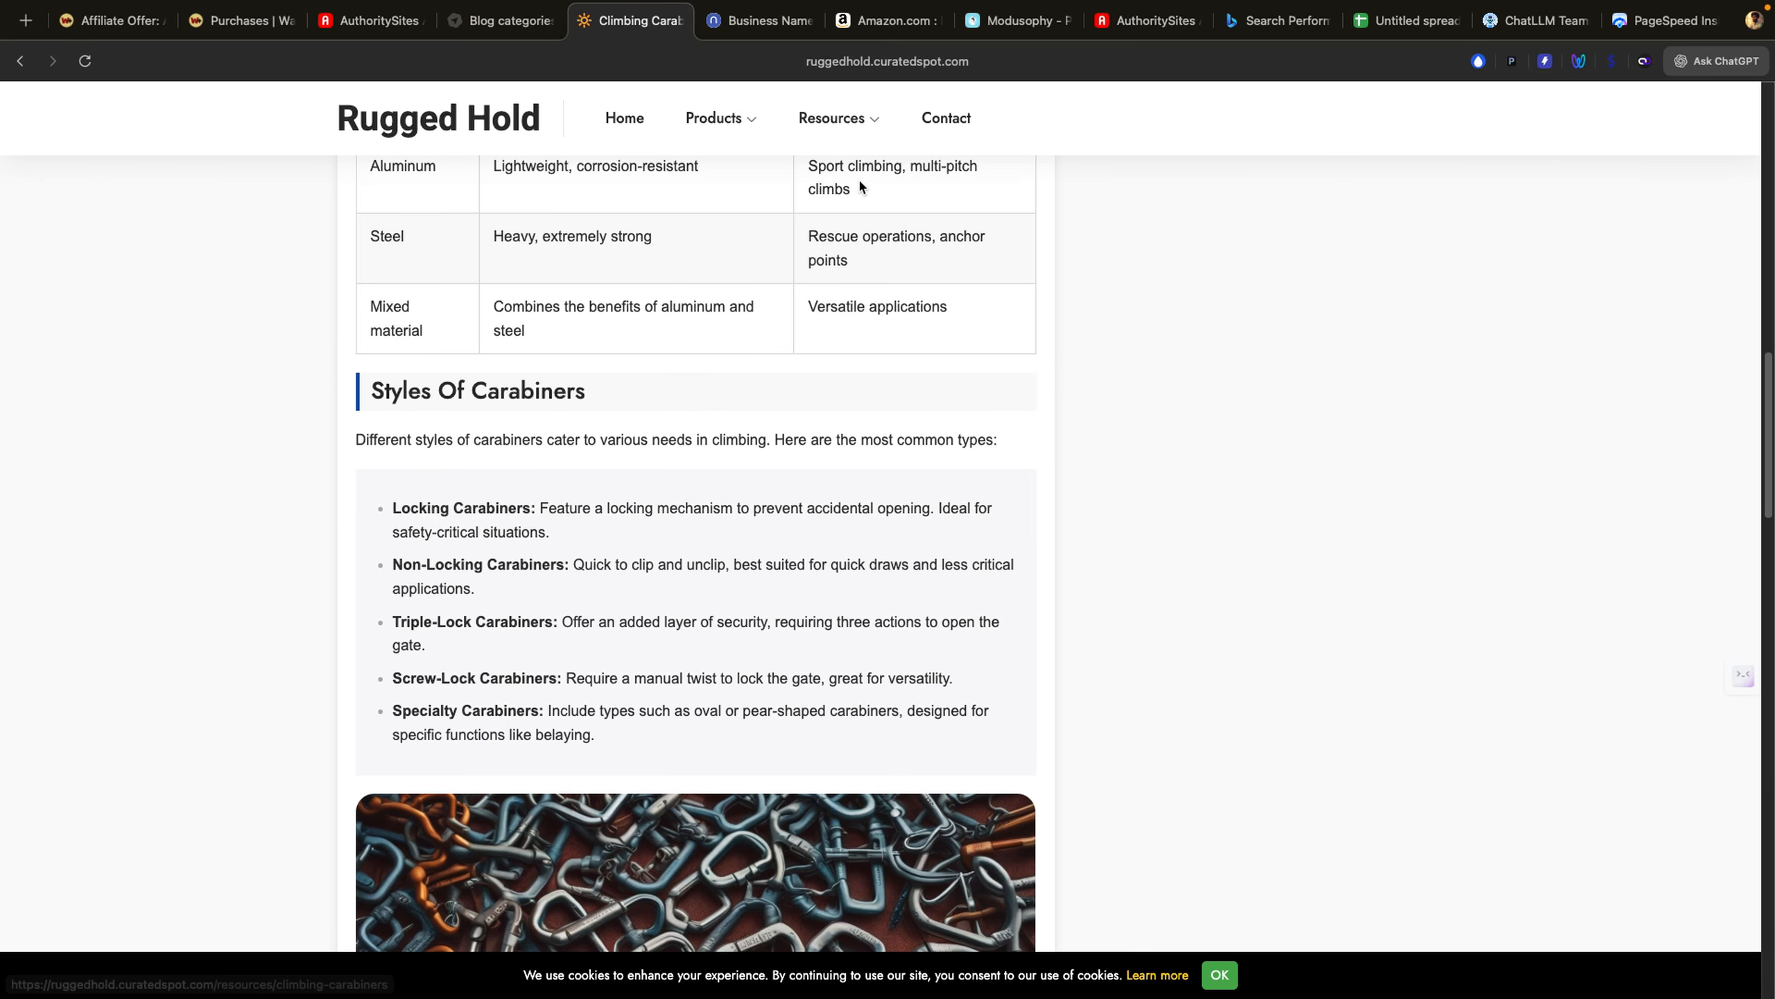
{"action": "scroll", "coordinate": [860, 181], "scroll_direction": "down", "scroll_amount": 12}
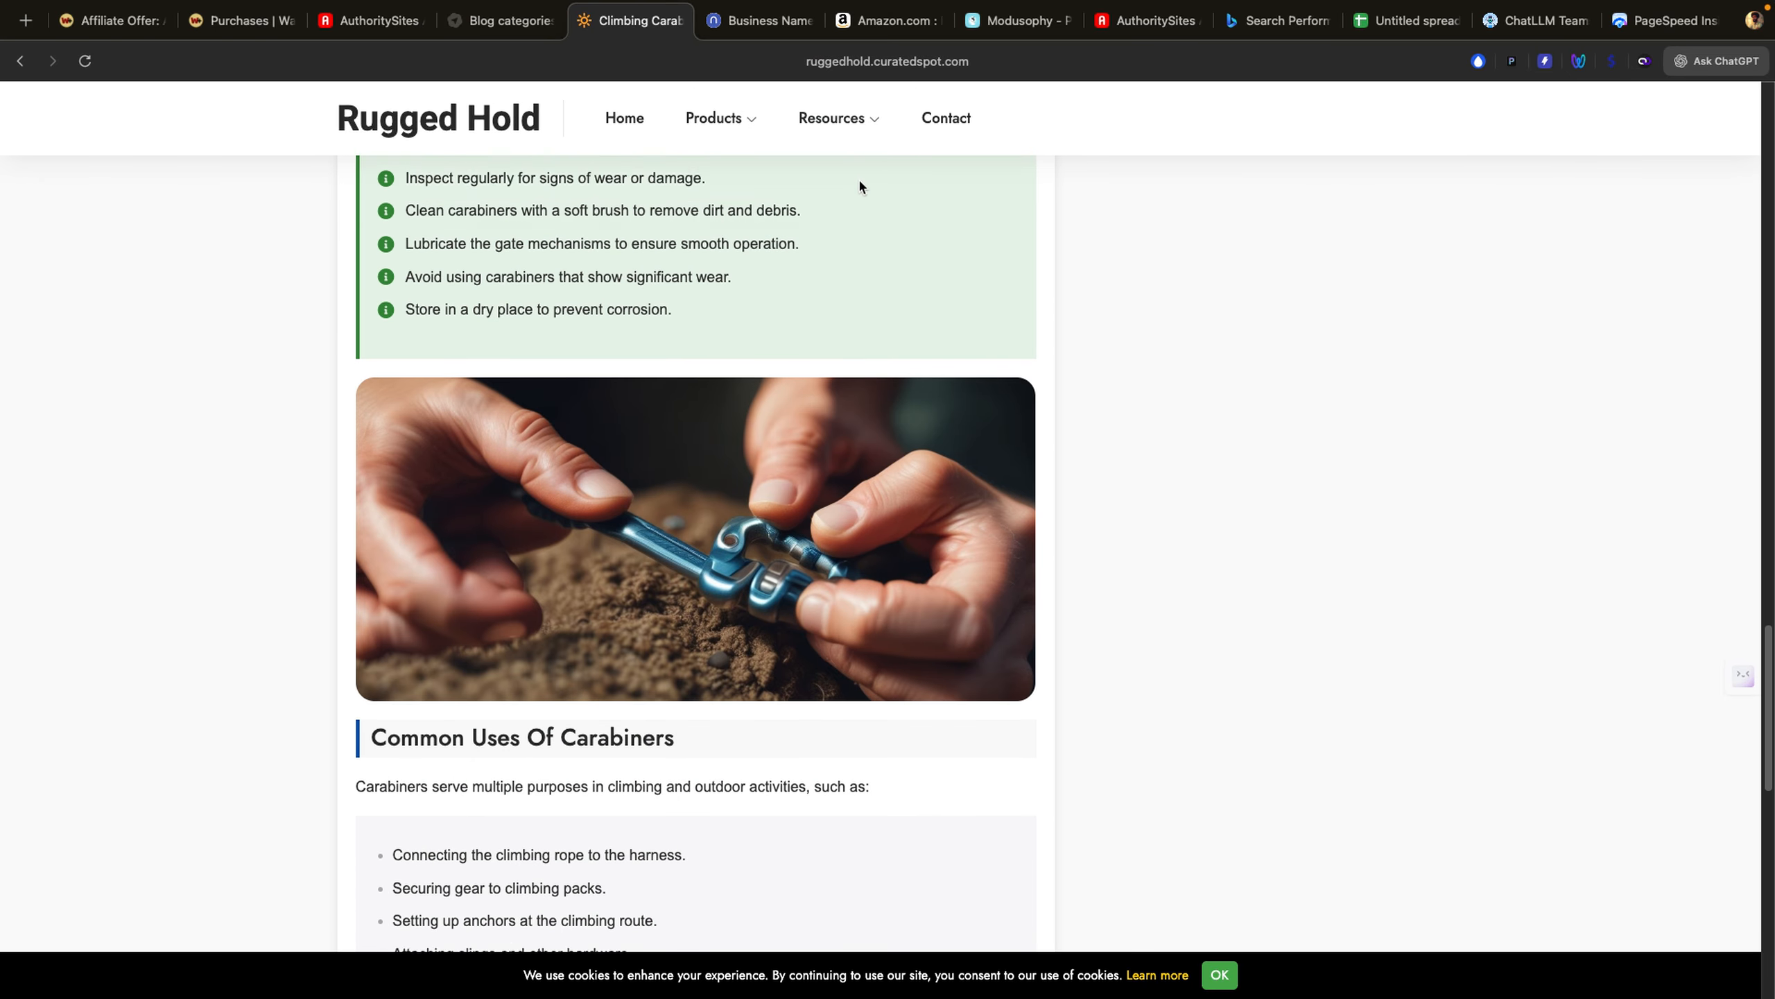
{"action": "scroll", "coordinate": [860, 181], "scroll_direction": "up", "scroll_amount": 20}
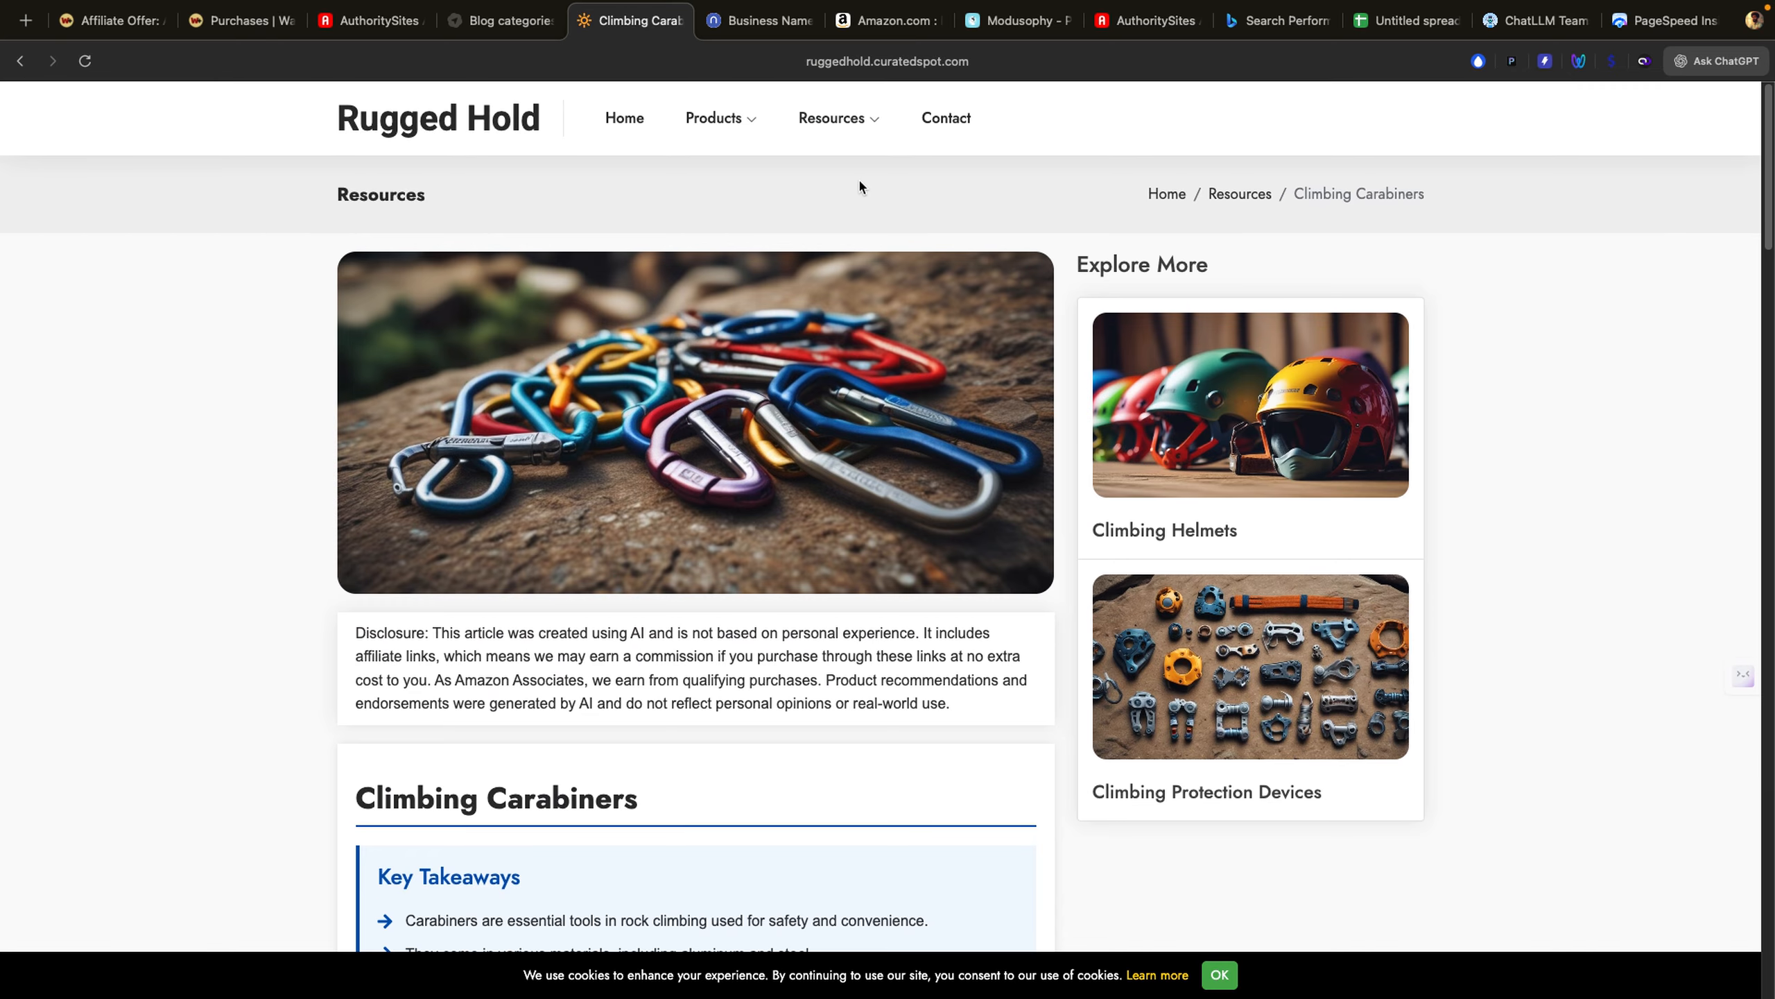
Step: On the Amazon page of the BLACK DIAMOND harness, open the AuthoritySites AI importer and choose Rugged Hold as the site
{"action": "left_click", "coordinate": [877, 20]}
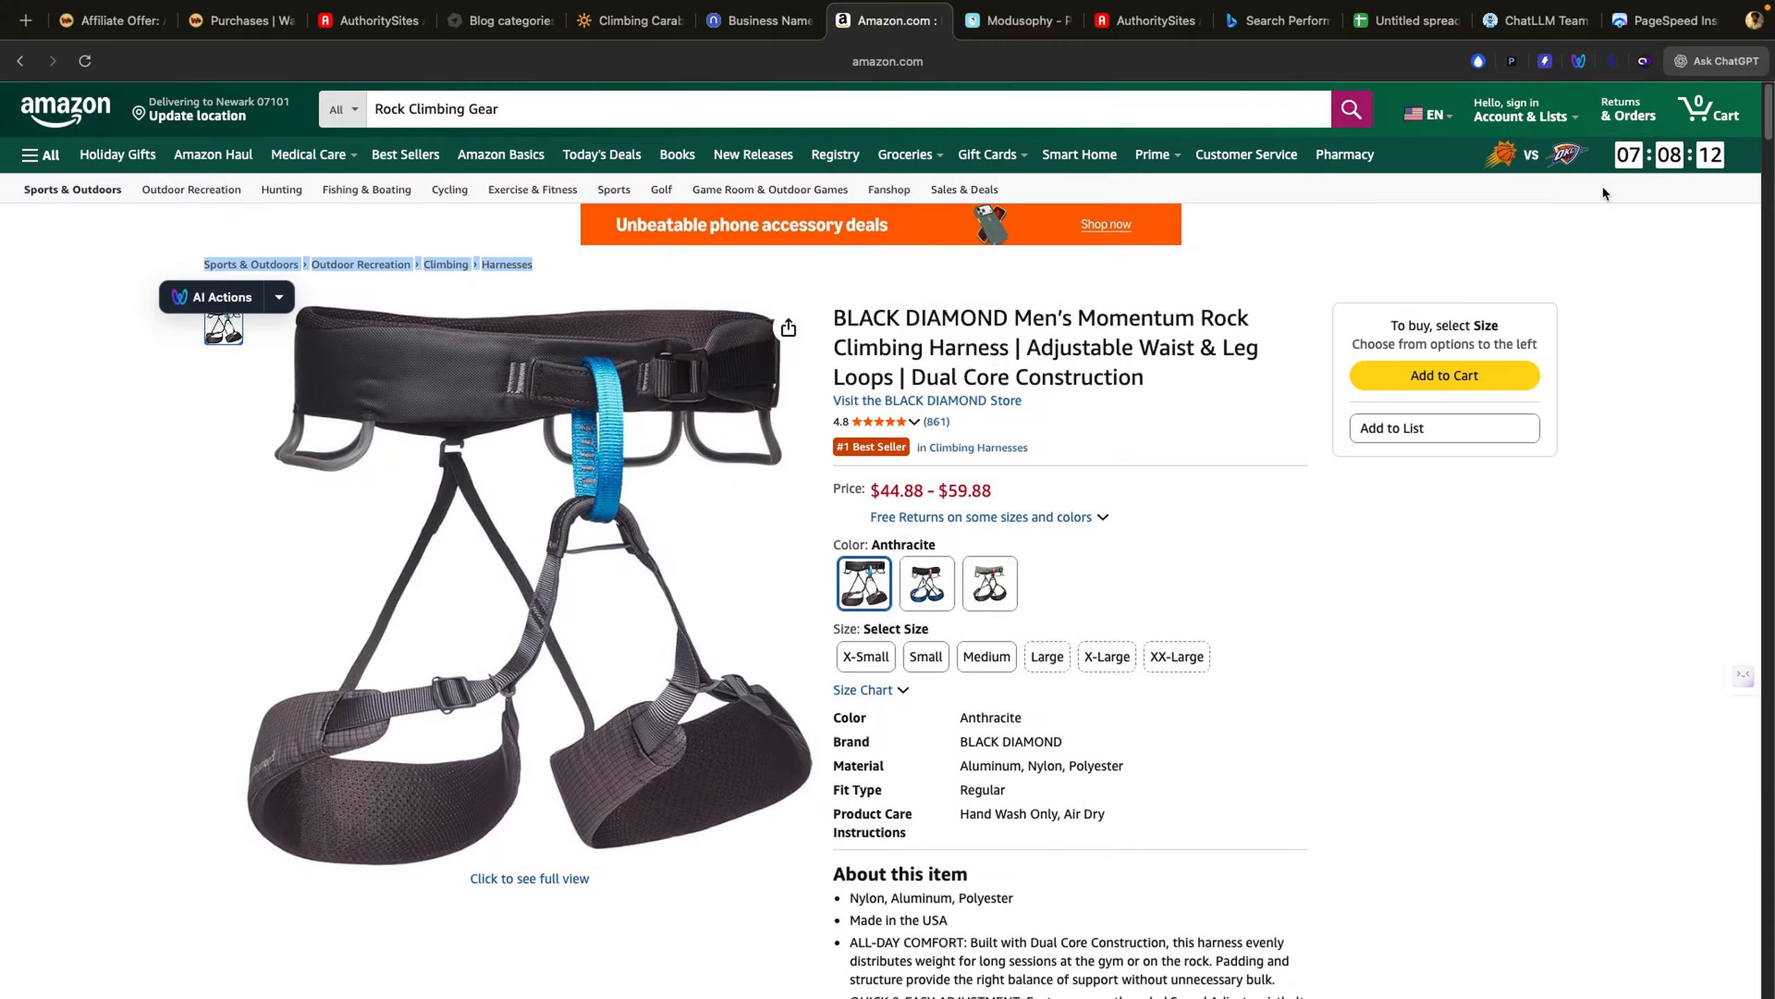
{"action": "left_click", "coordinate": [1613, 62]}
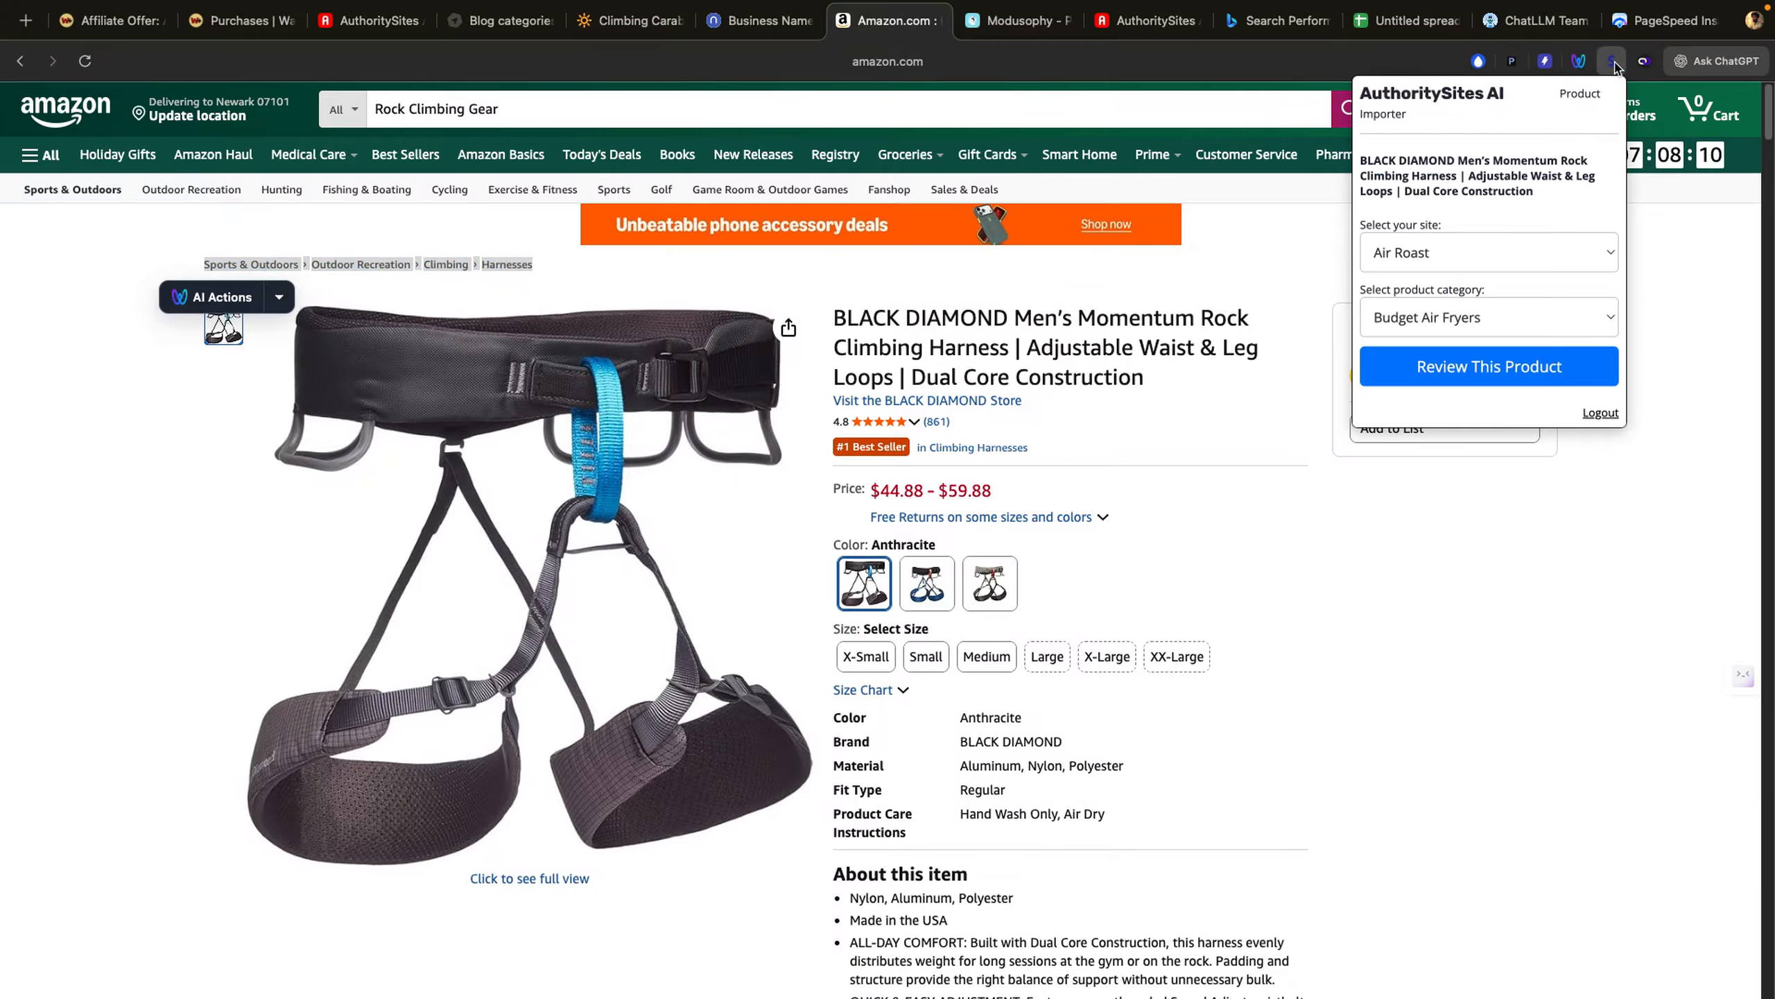
{"action": "left_click", "coordinate": [1581, 241]}
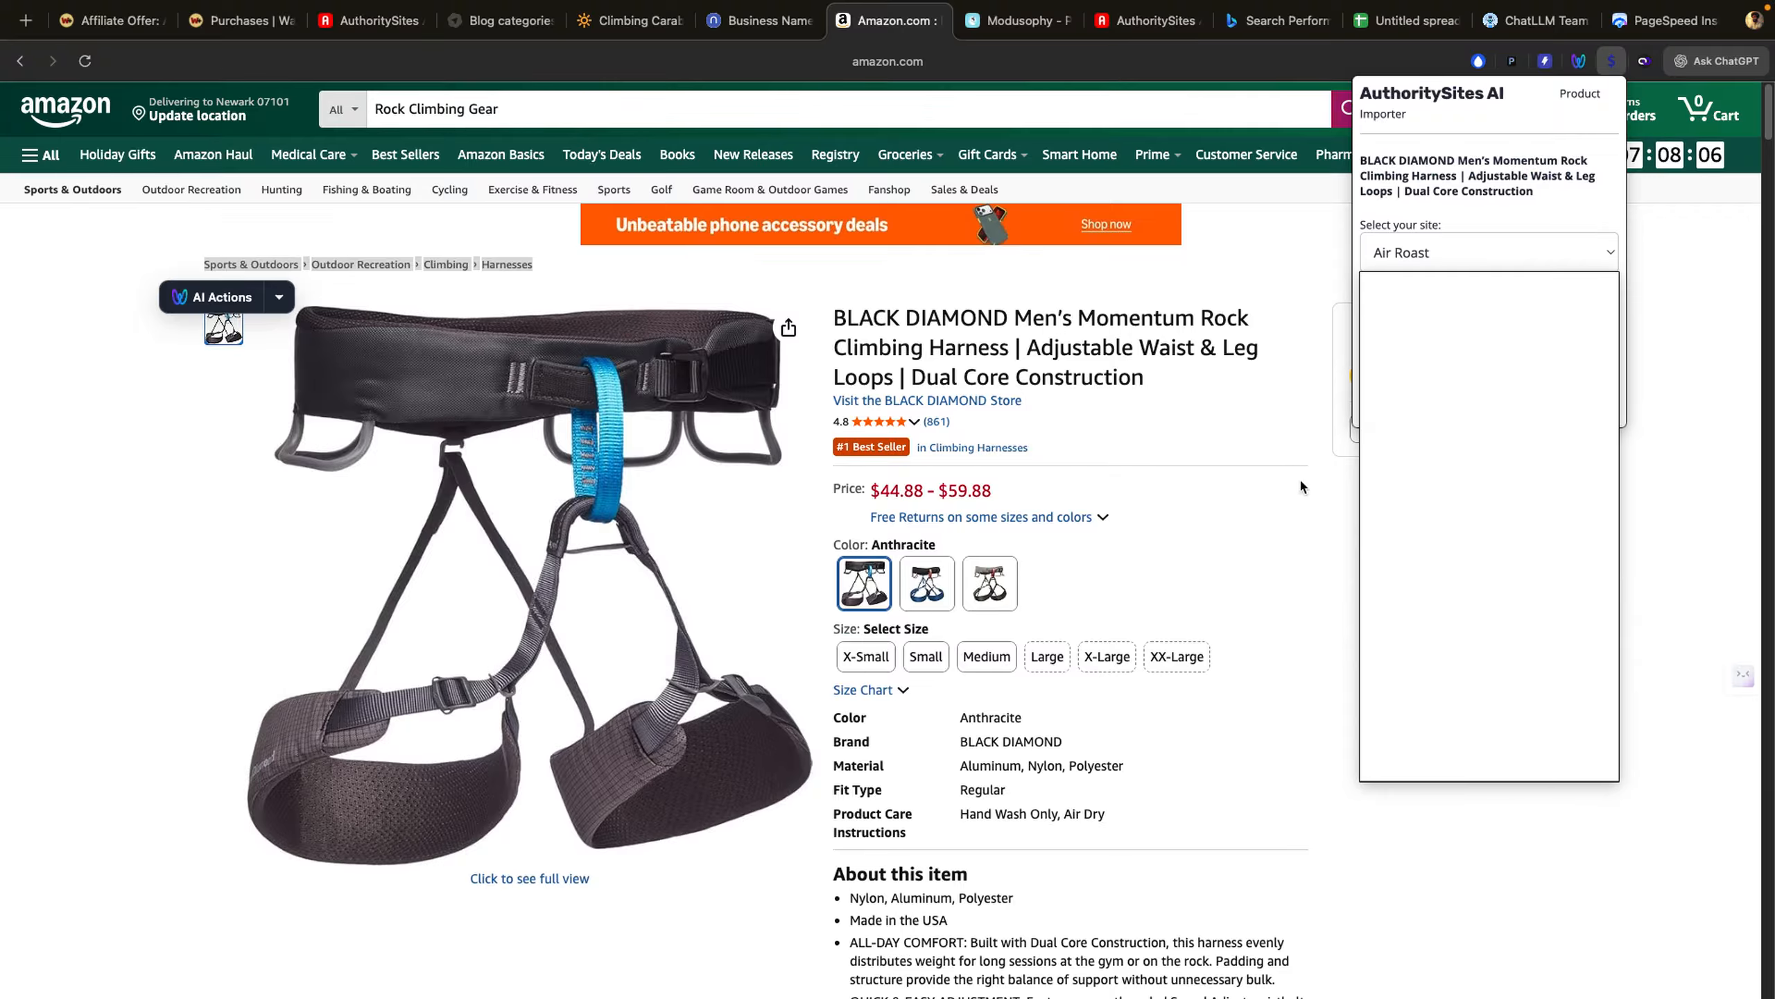
{"action": "left_click", "coordinate": [1399, 439]}
{"action": "left_click", "coordinate": [1422, 259]}
{"action": "scroll", "coordinate": [1444, 628], "scroll_direction": "down", "scroll_amount": 3}
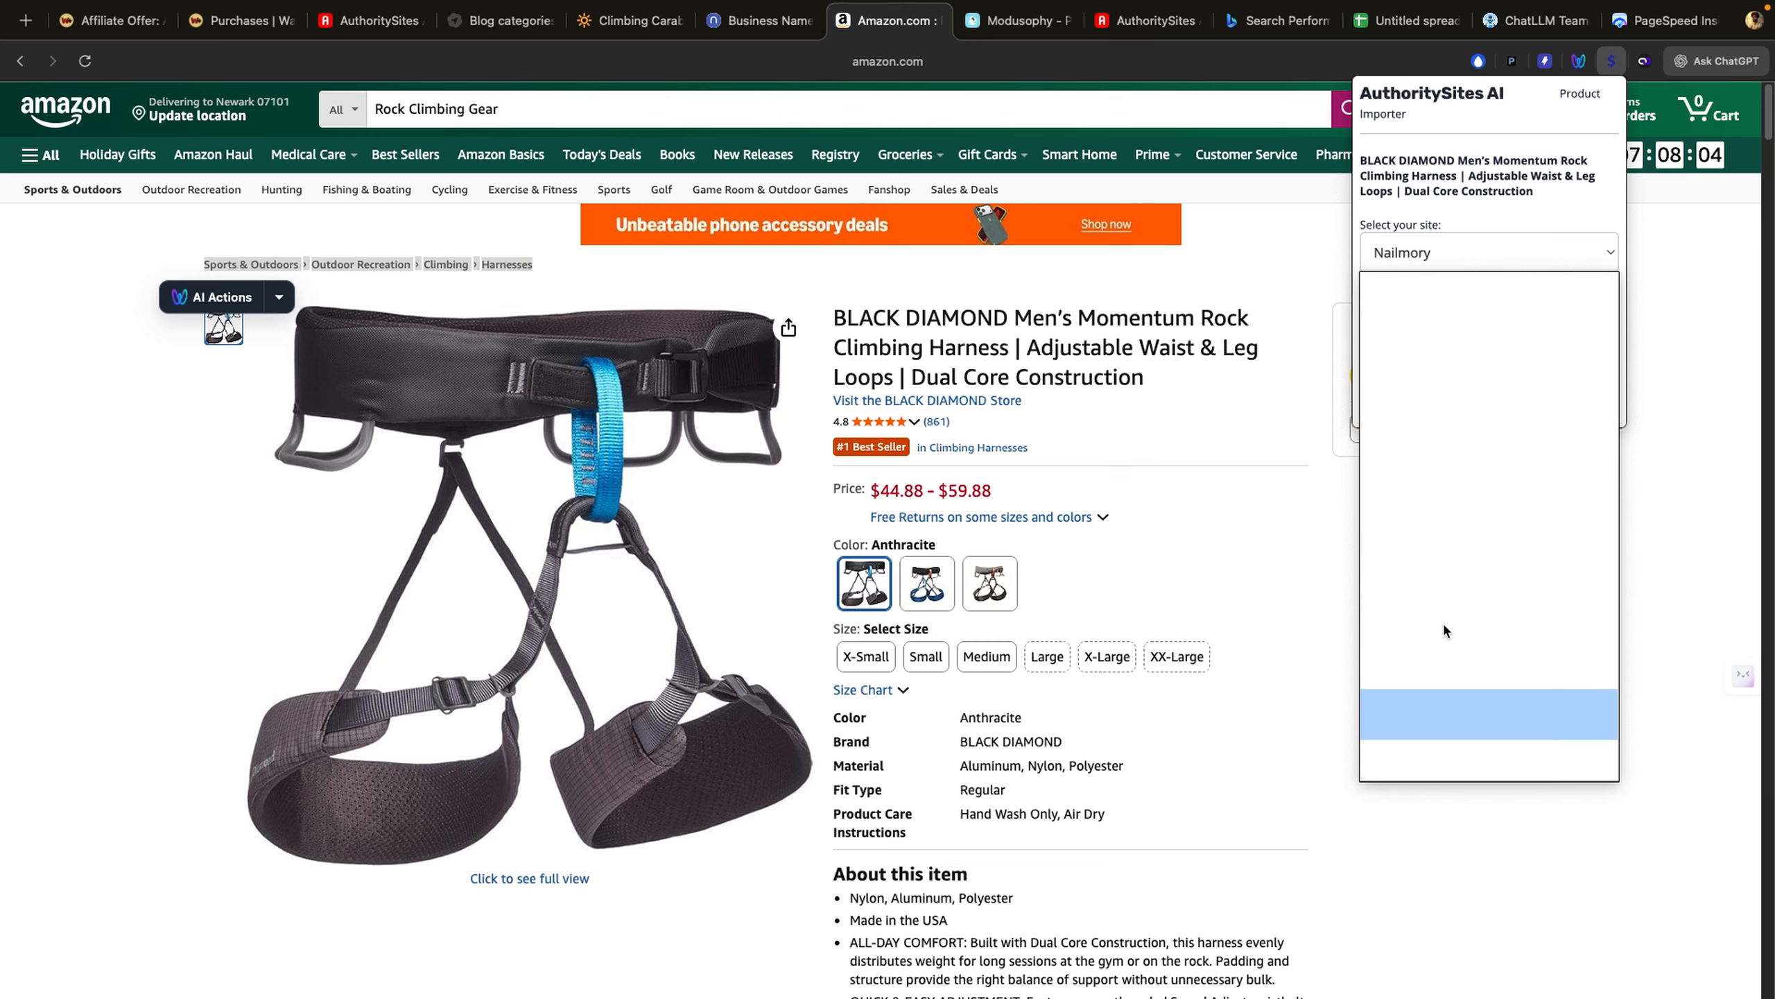
{"action": "left_click", "coordinate": [1444, 628]}
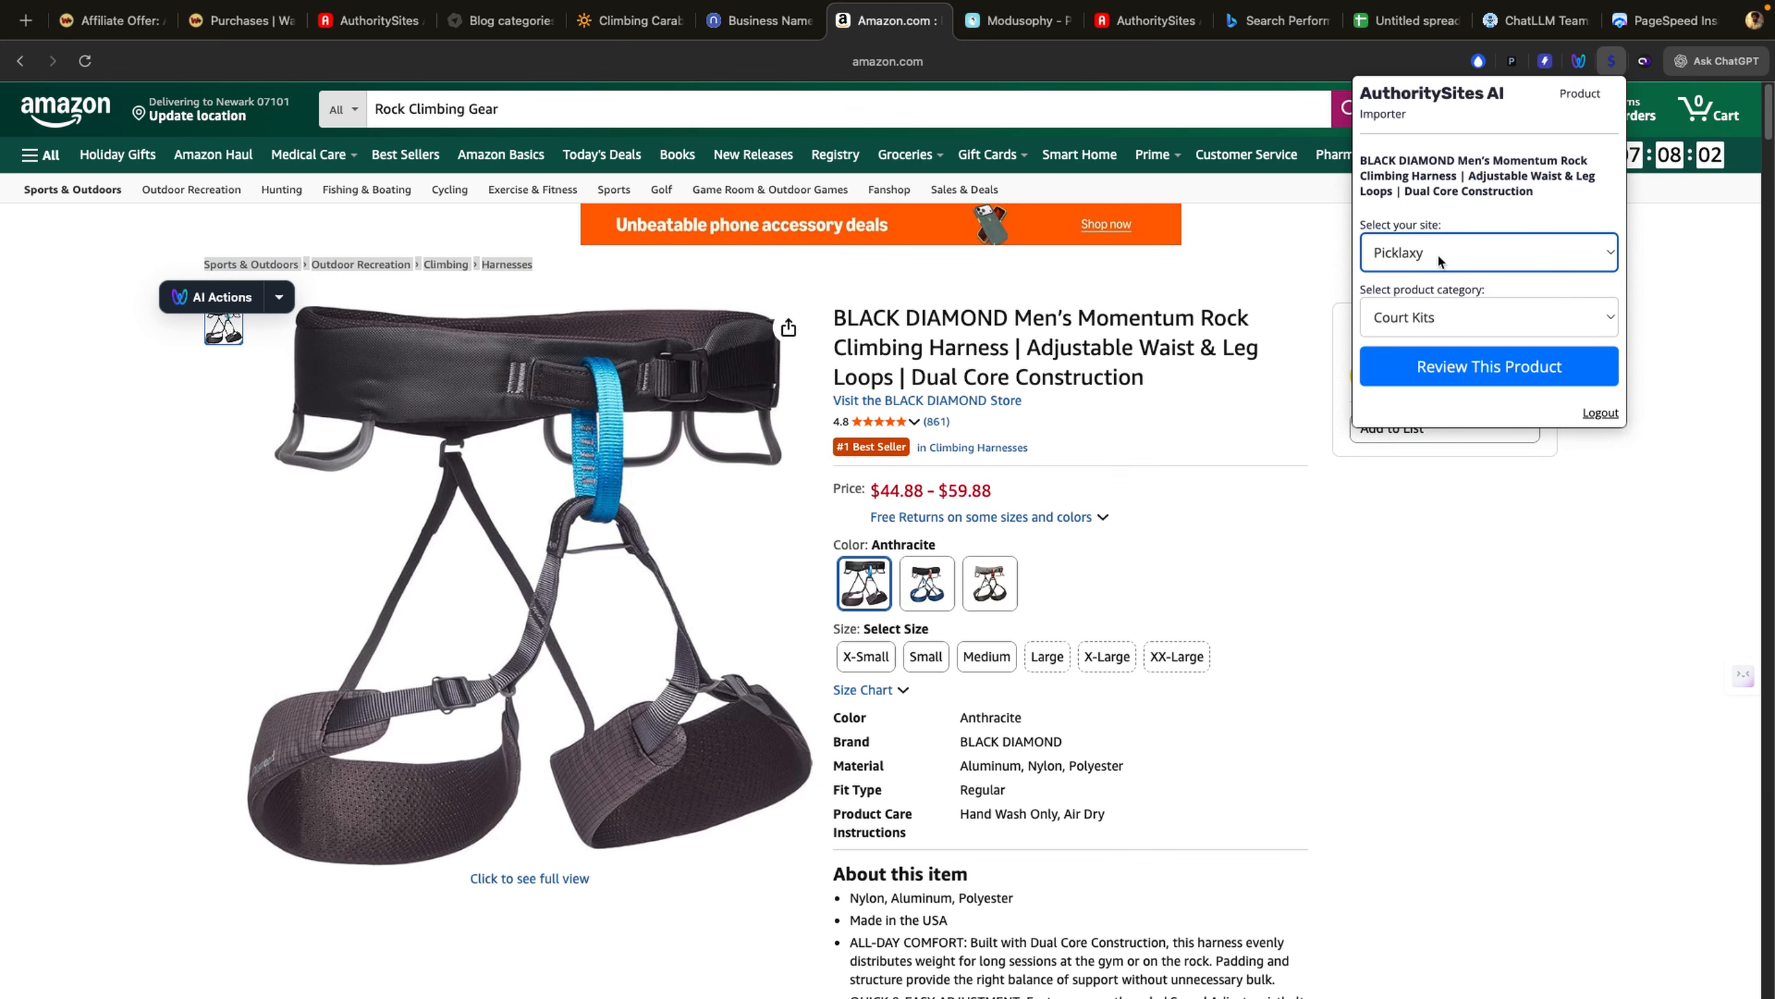
{"action": "left_click", "coordinate": [1459, 252]}
{"action": "scroll", "coordinate": [1458, 640], "scroll_direction": "down", "scroll_amount": 3}
{"action": "left_click", "coordinate": [1457, 642]}
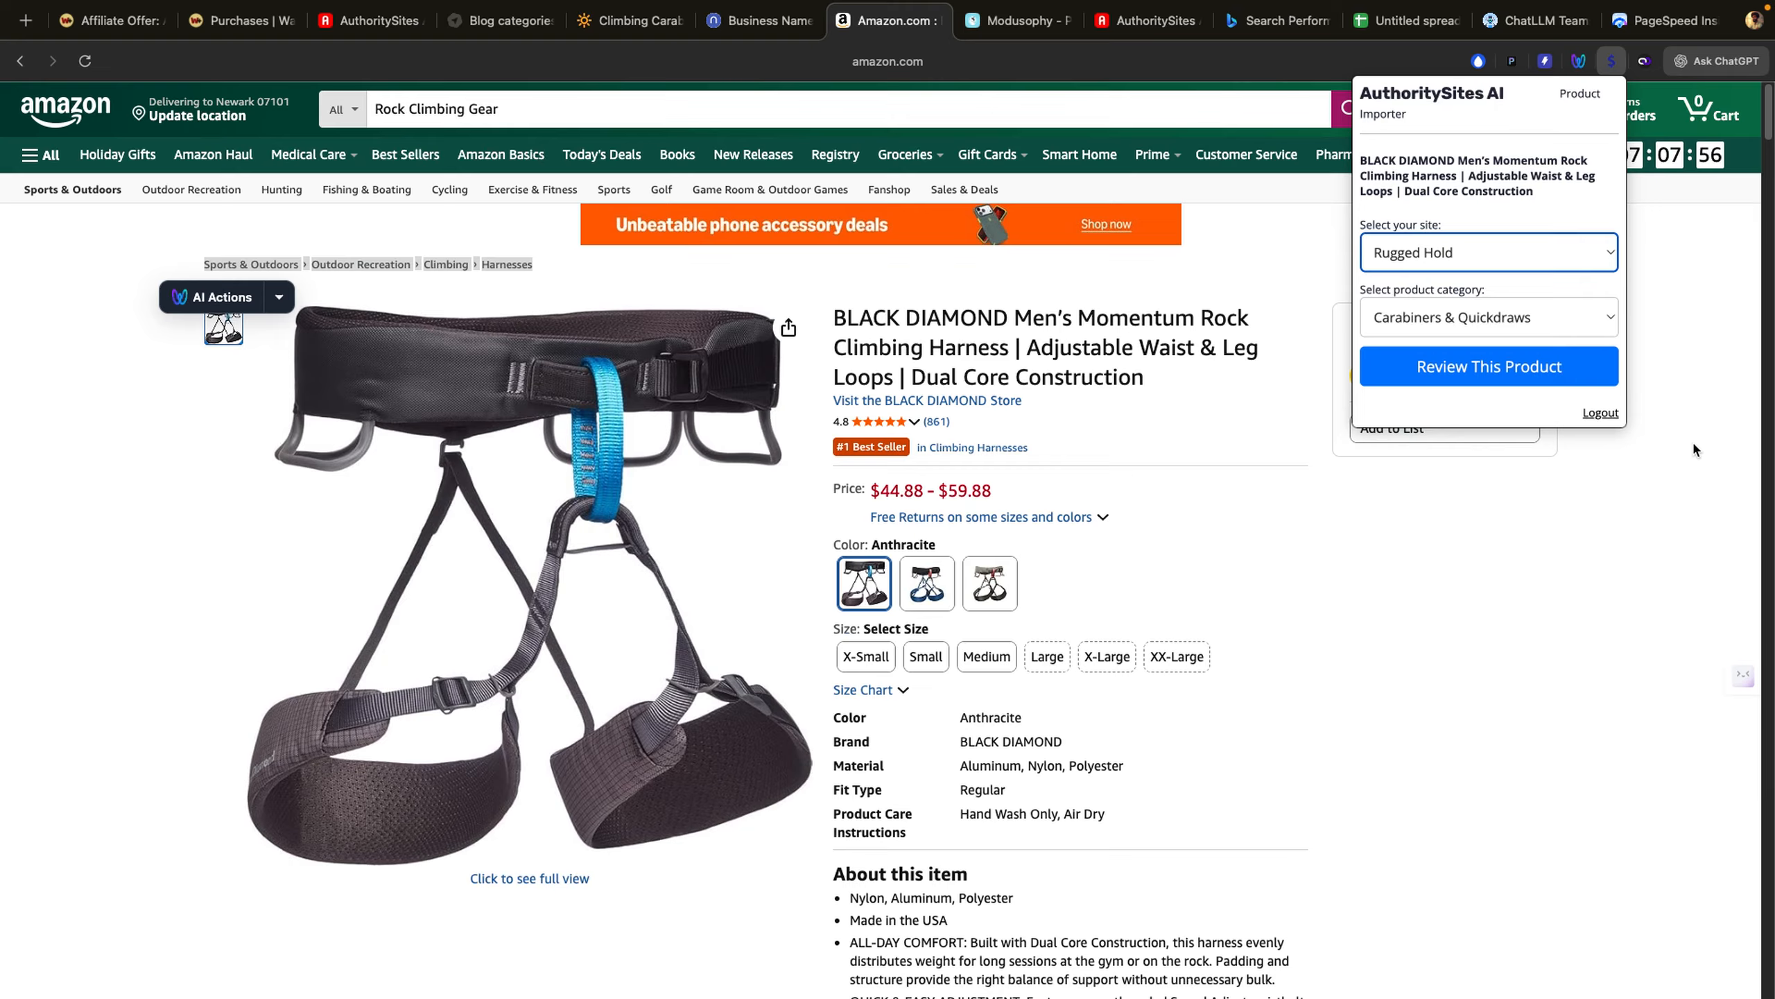
Step: Go through the importer's product categories for Rugged Hold, trying Climbing Helmets and ending on Climbing Ropes
{"action": "left_click", "coordinate": [1591, 314]}
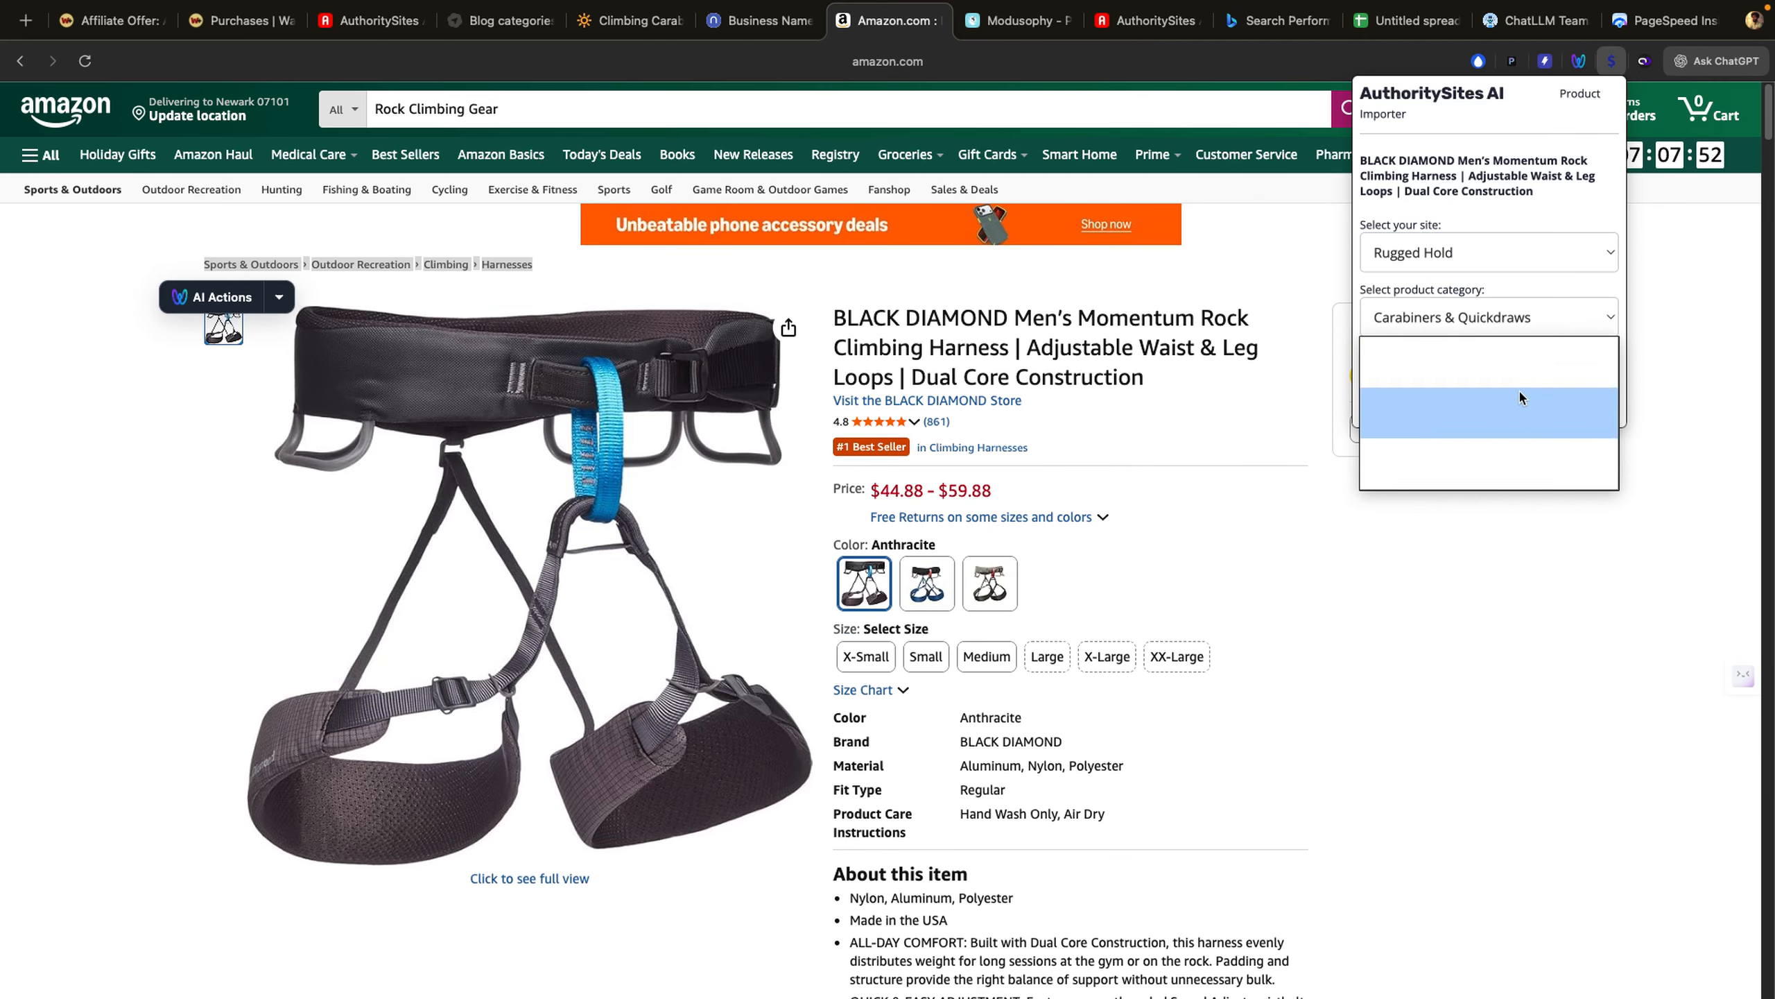
{"action": "left_click", "coordinate": [1525, 353]}
{"action": "left_click", "coordinate": [1506, 400]}
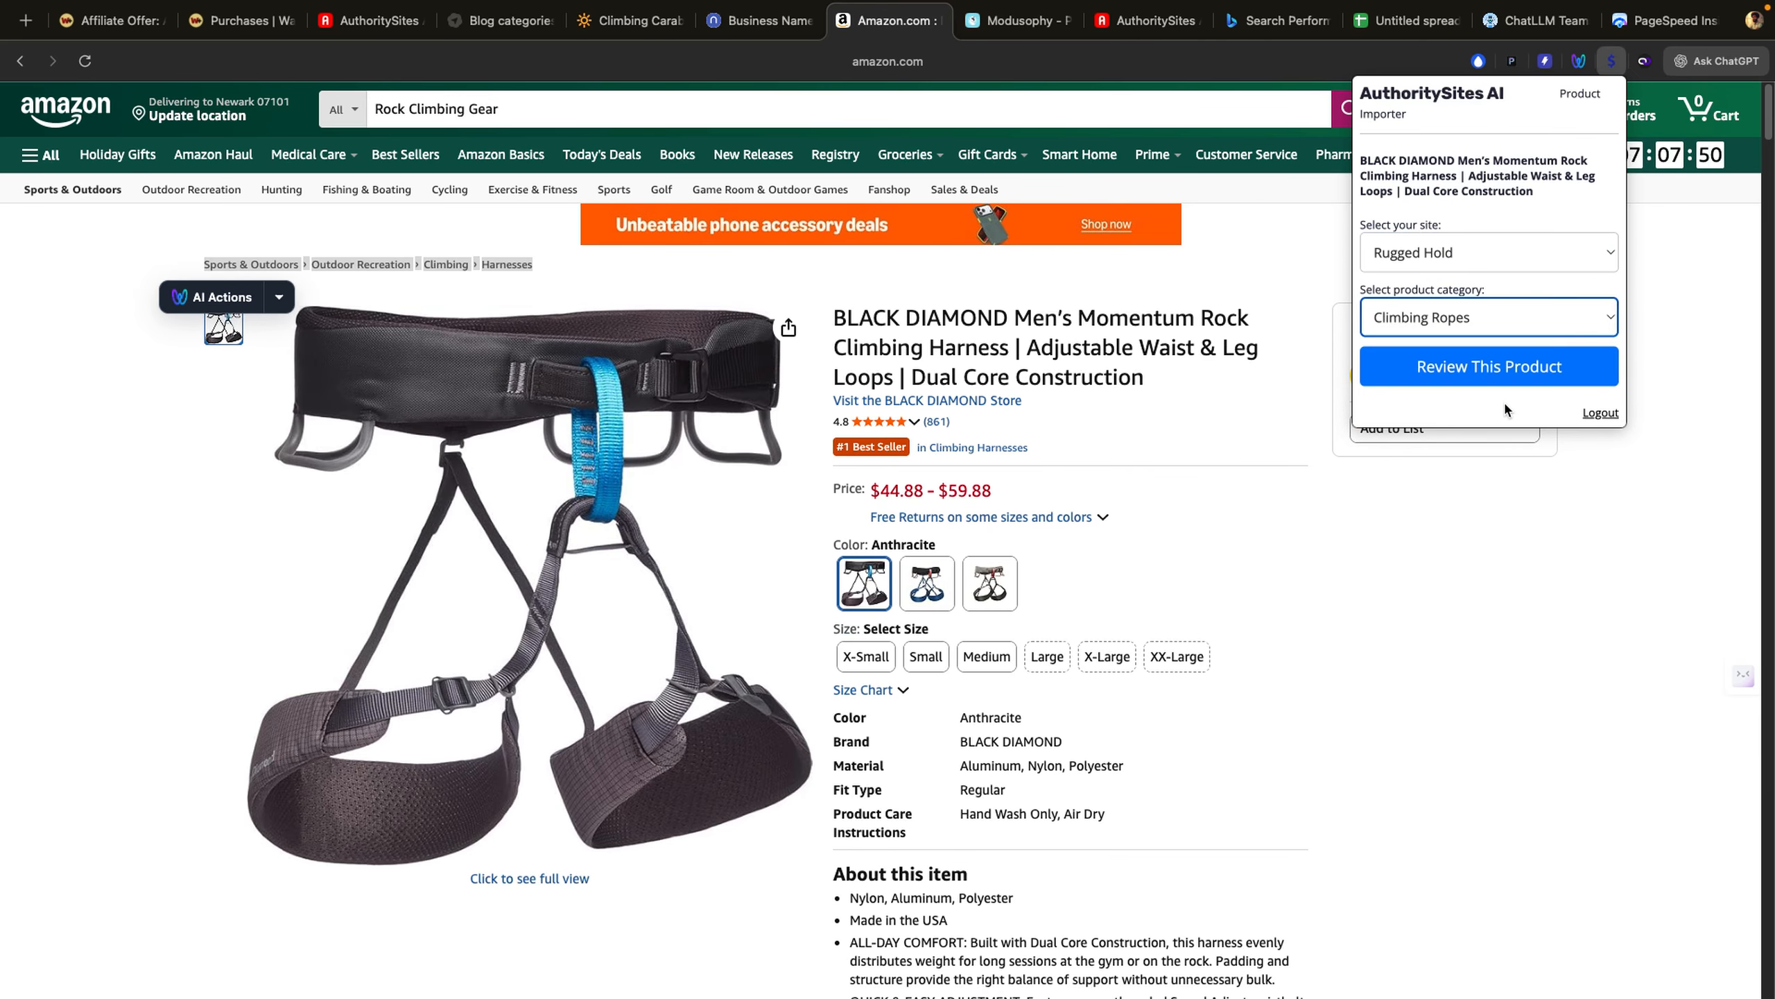
{"action": "left_click", "coordinate": [1488, 319]}
{"action": "left_click", "coordinate": [1474, 462]}
{"action": "left_click", "coordinate": [1468, 318]}
{"action": "left_click", "coordinate": [1455, 463]}
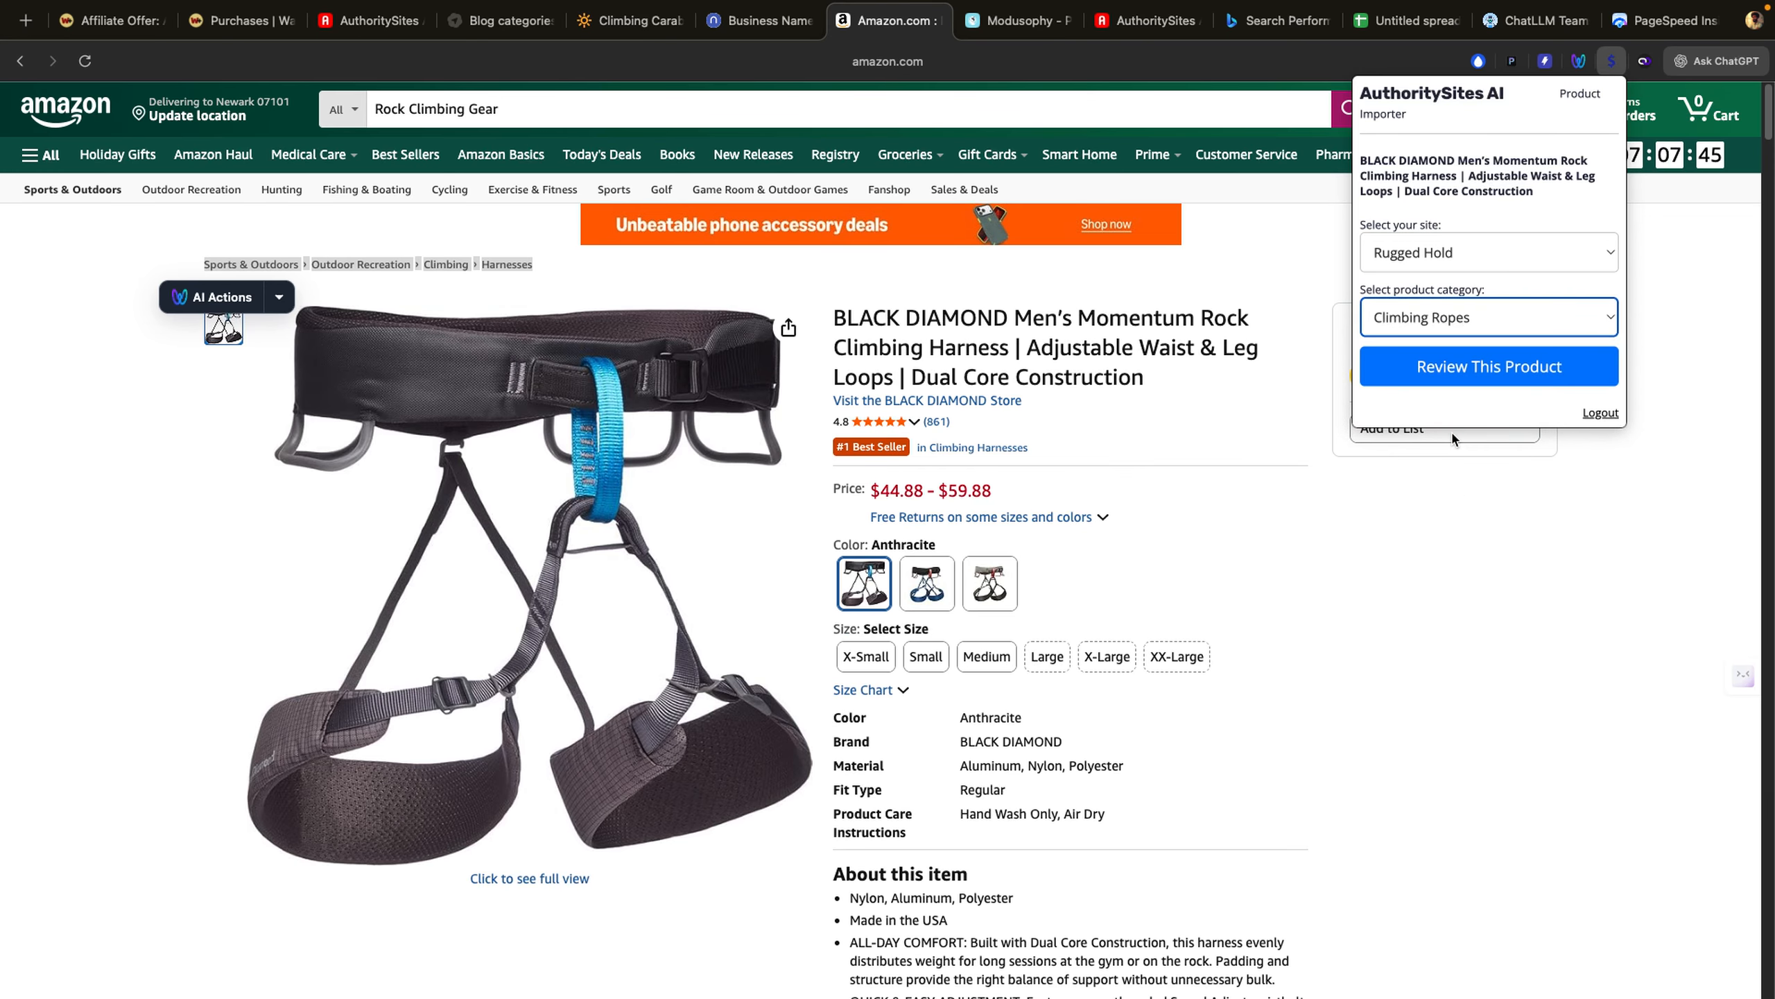
{"action": "left_click", "coordinate": [1438, 320]}
{"action": "left_click", "coordinate": [1419, 359]}
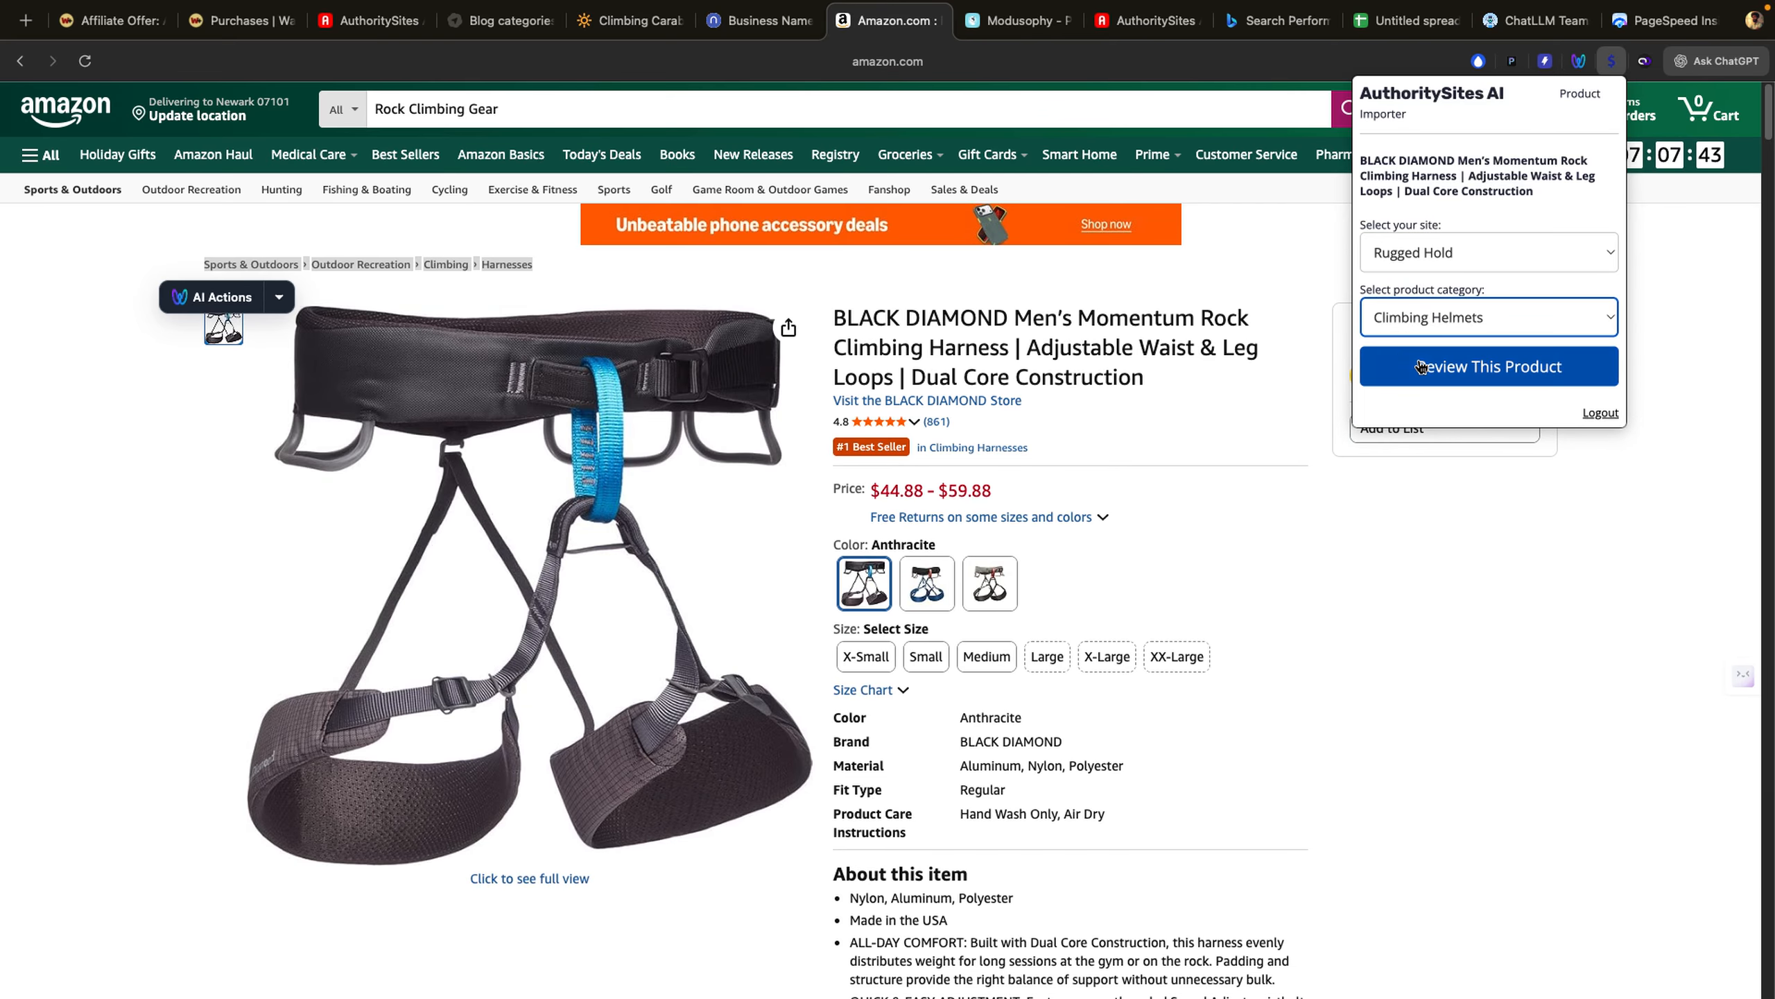
{"action": "left_click", "coordinate": [1407, 326]}
{"action": "left_click", "coordinate": [1406, 409]}
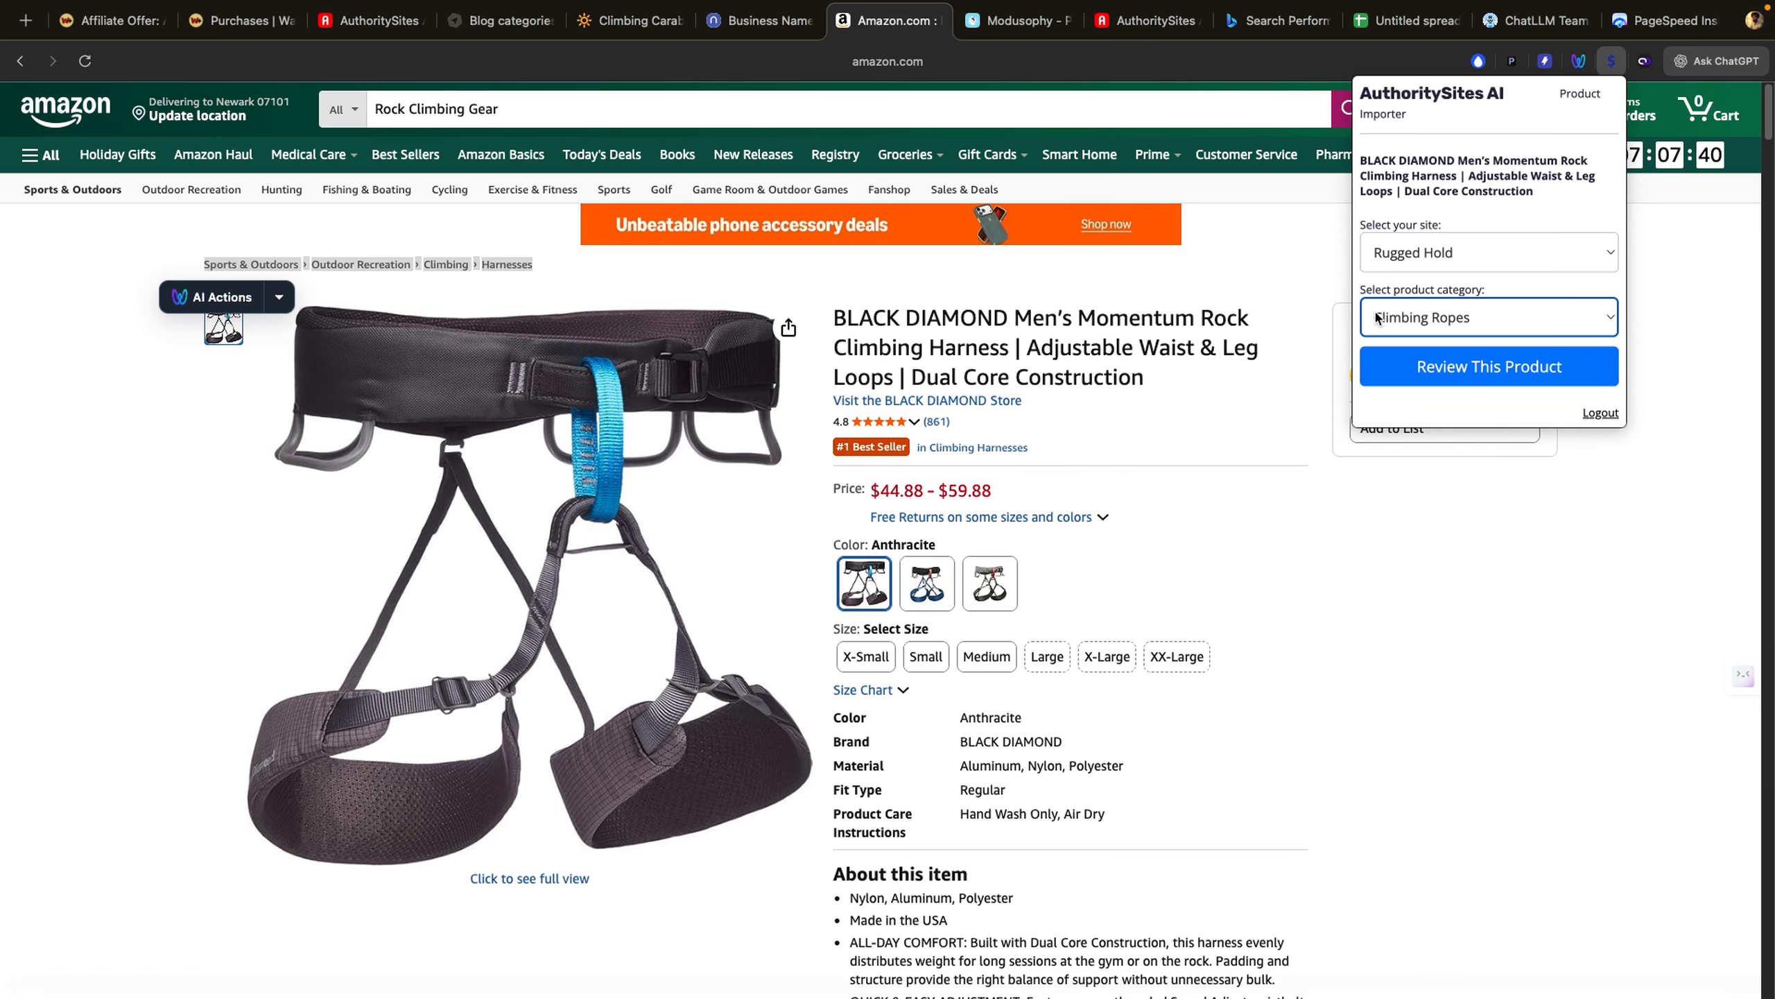
Step: Search Amazon for rock climbing ropes, using the matching suggestion
{"action": "left_click", "coordinate": [515, 111]}
{"action": "left_click", "coordinate": [508, 111]}
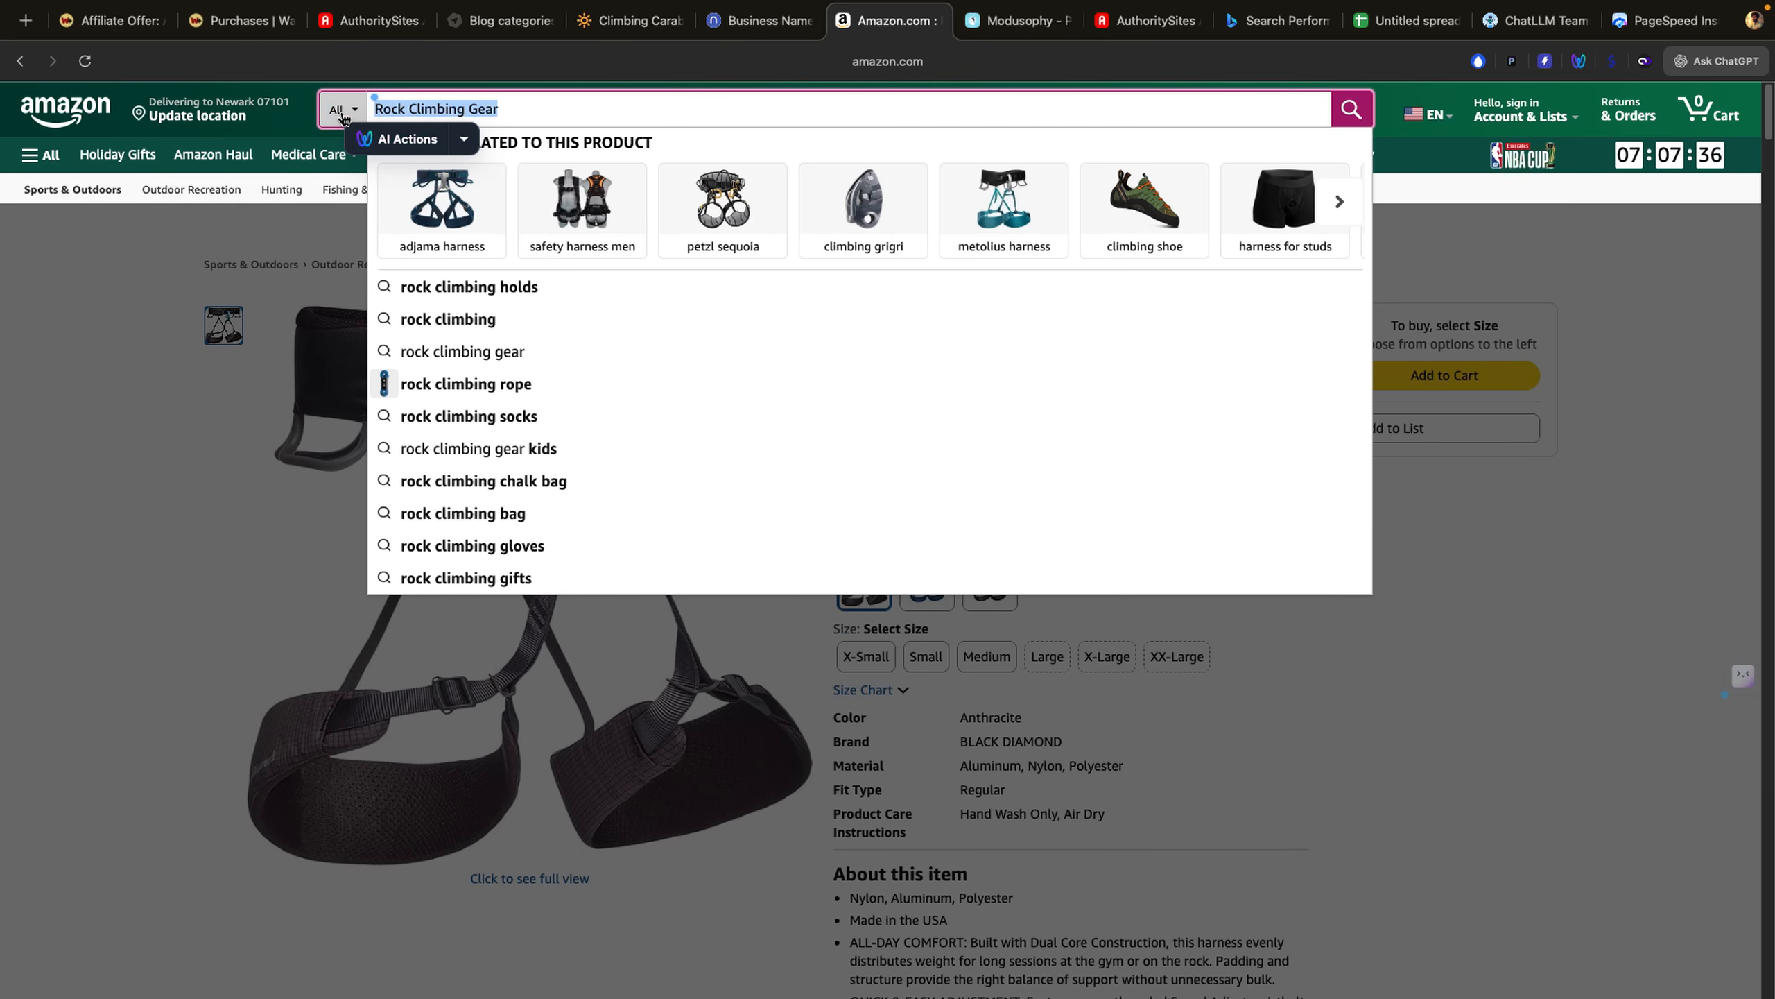
{"action": "type", "text": "Climbing ropes."}
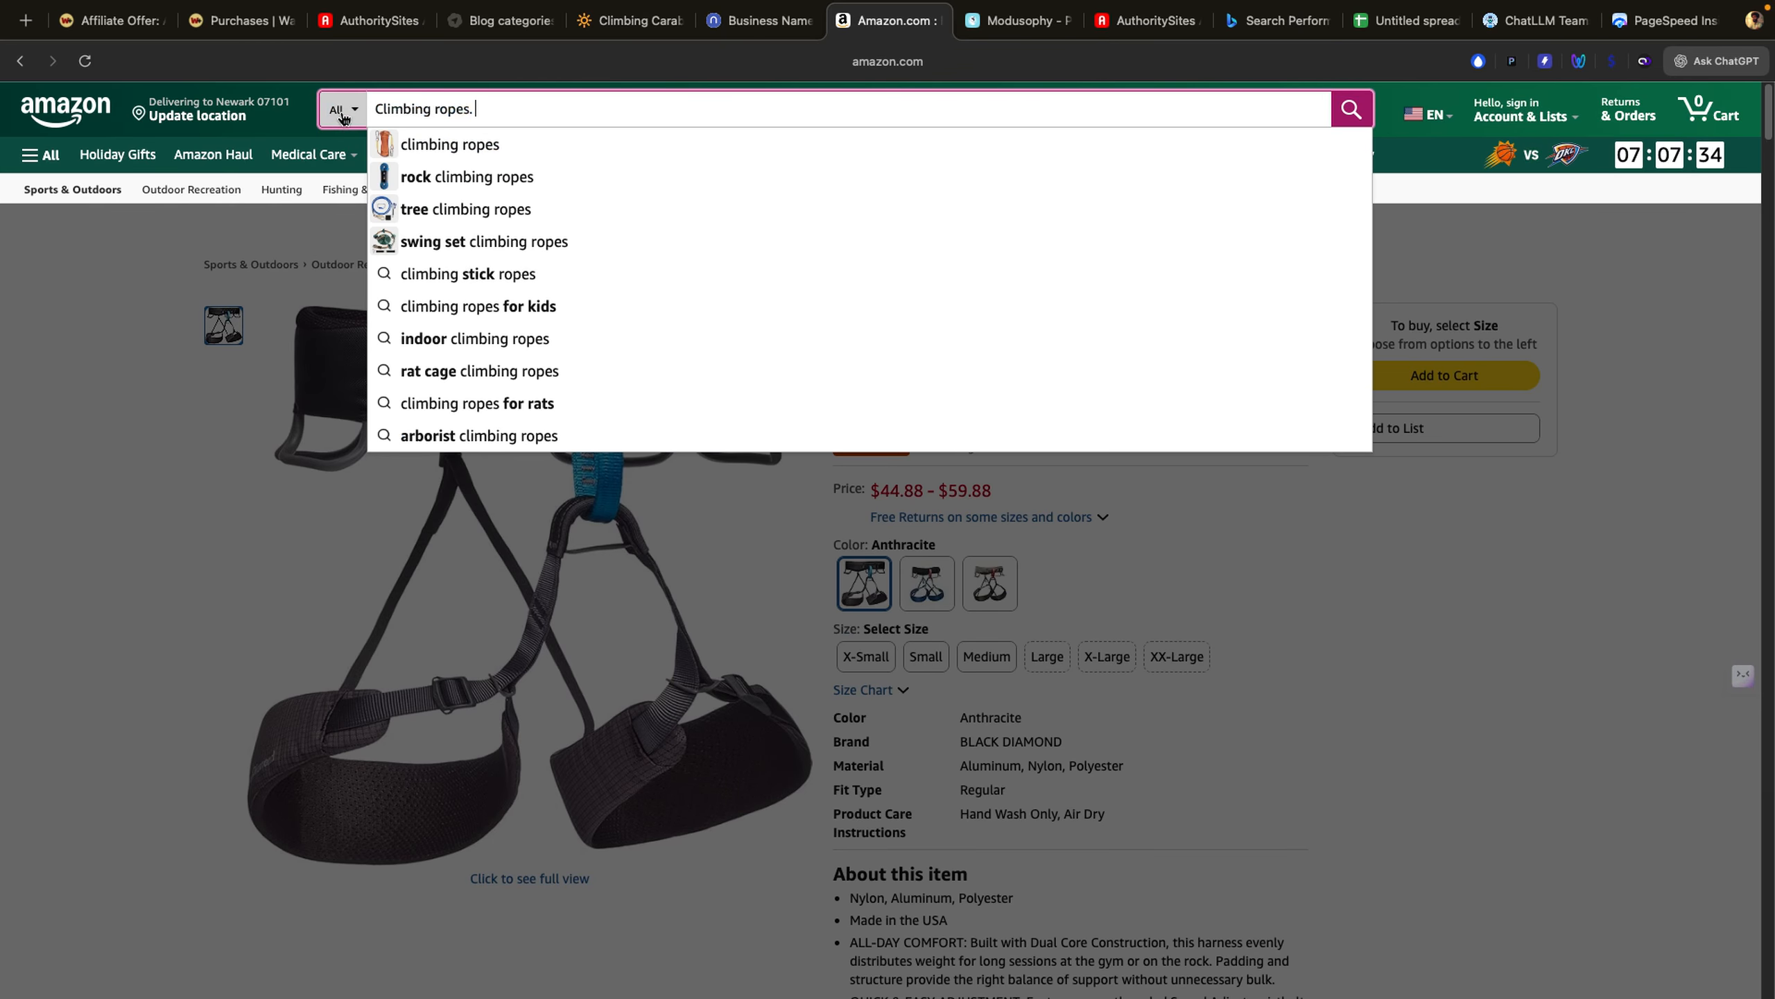
{"action": "left_click", "coordinate": [432, 178]}
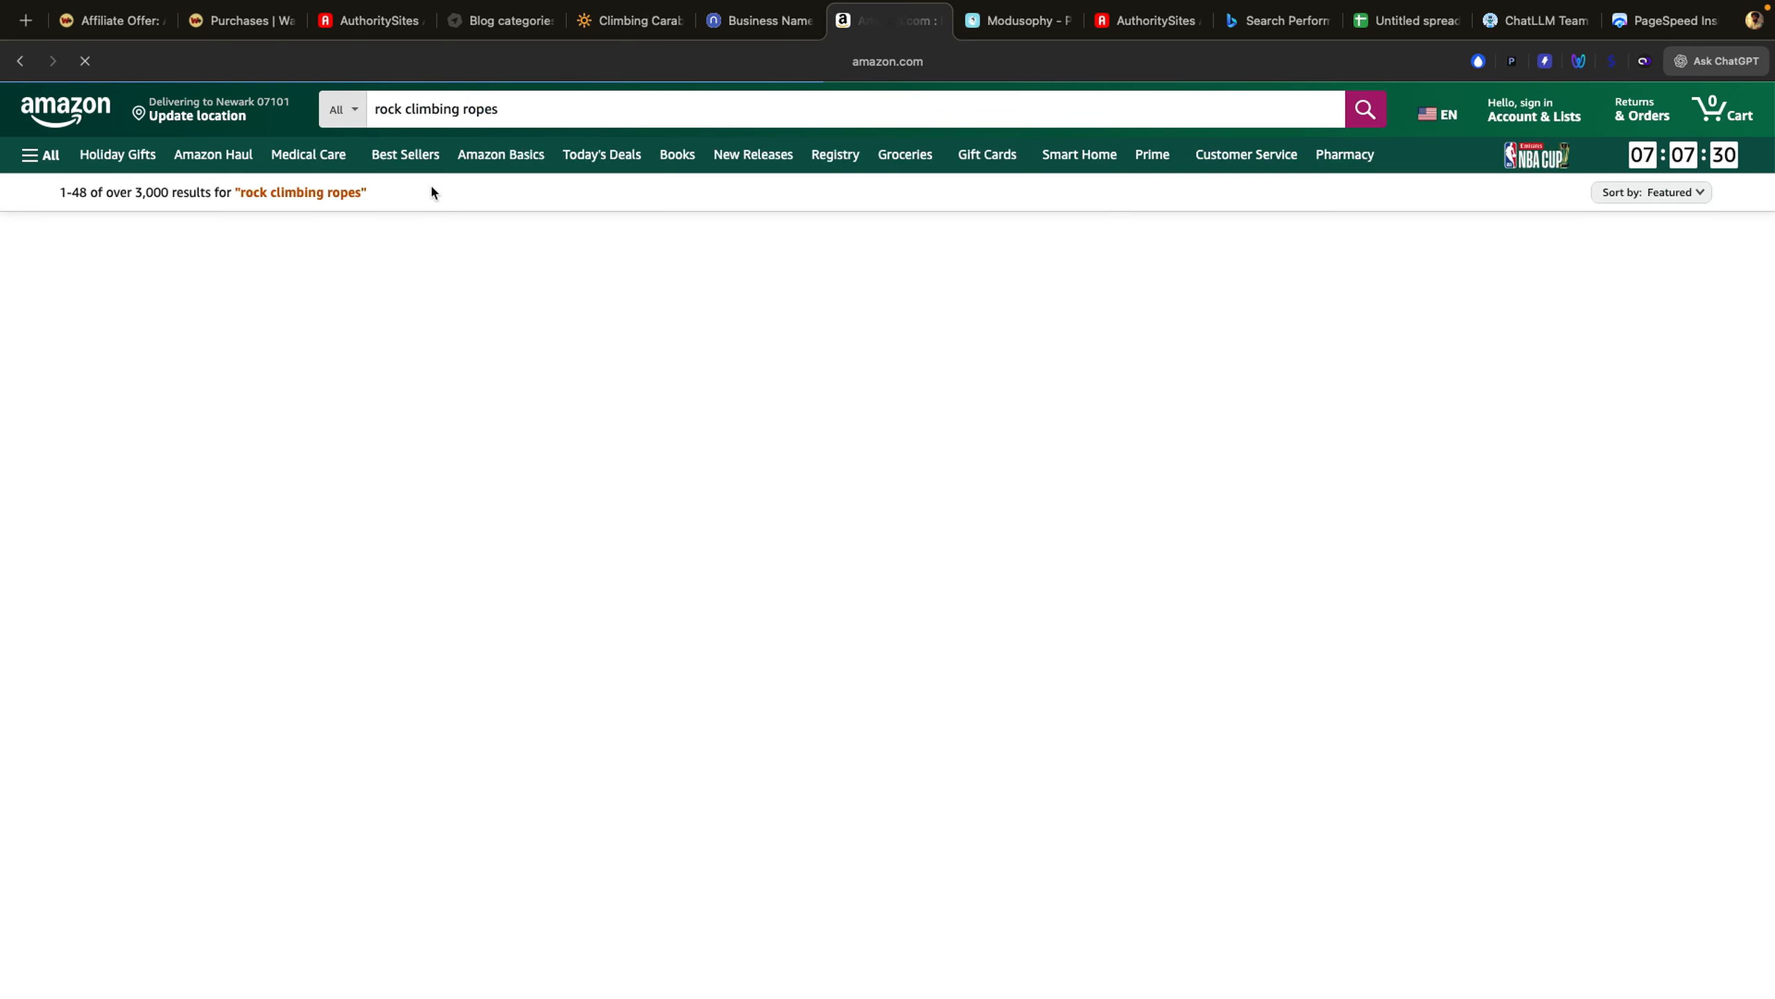
Step: Open the BLACK DIAMOND 9.9 Rock Climbing Rope from the results and look over its product page
{"action": "scroll", "coordinate": [629, 615], "scroll_direction": "down", "scroll_amount": 4}
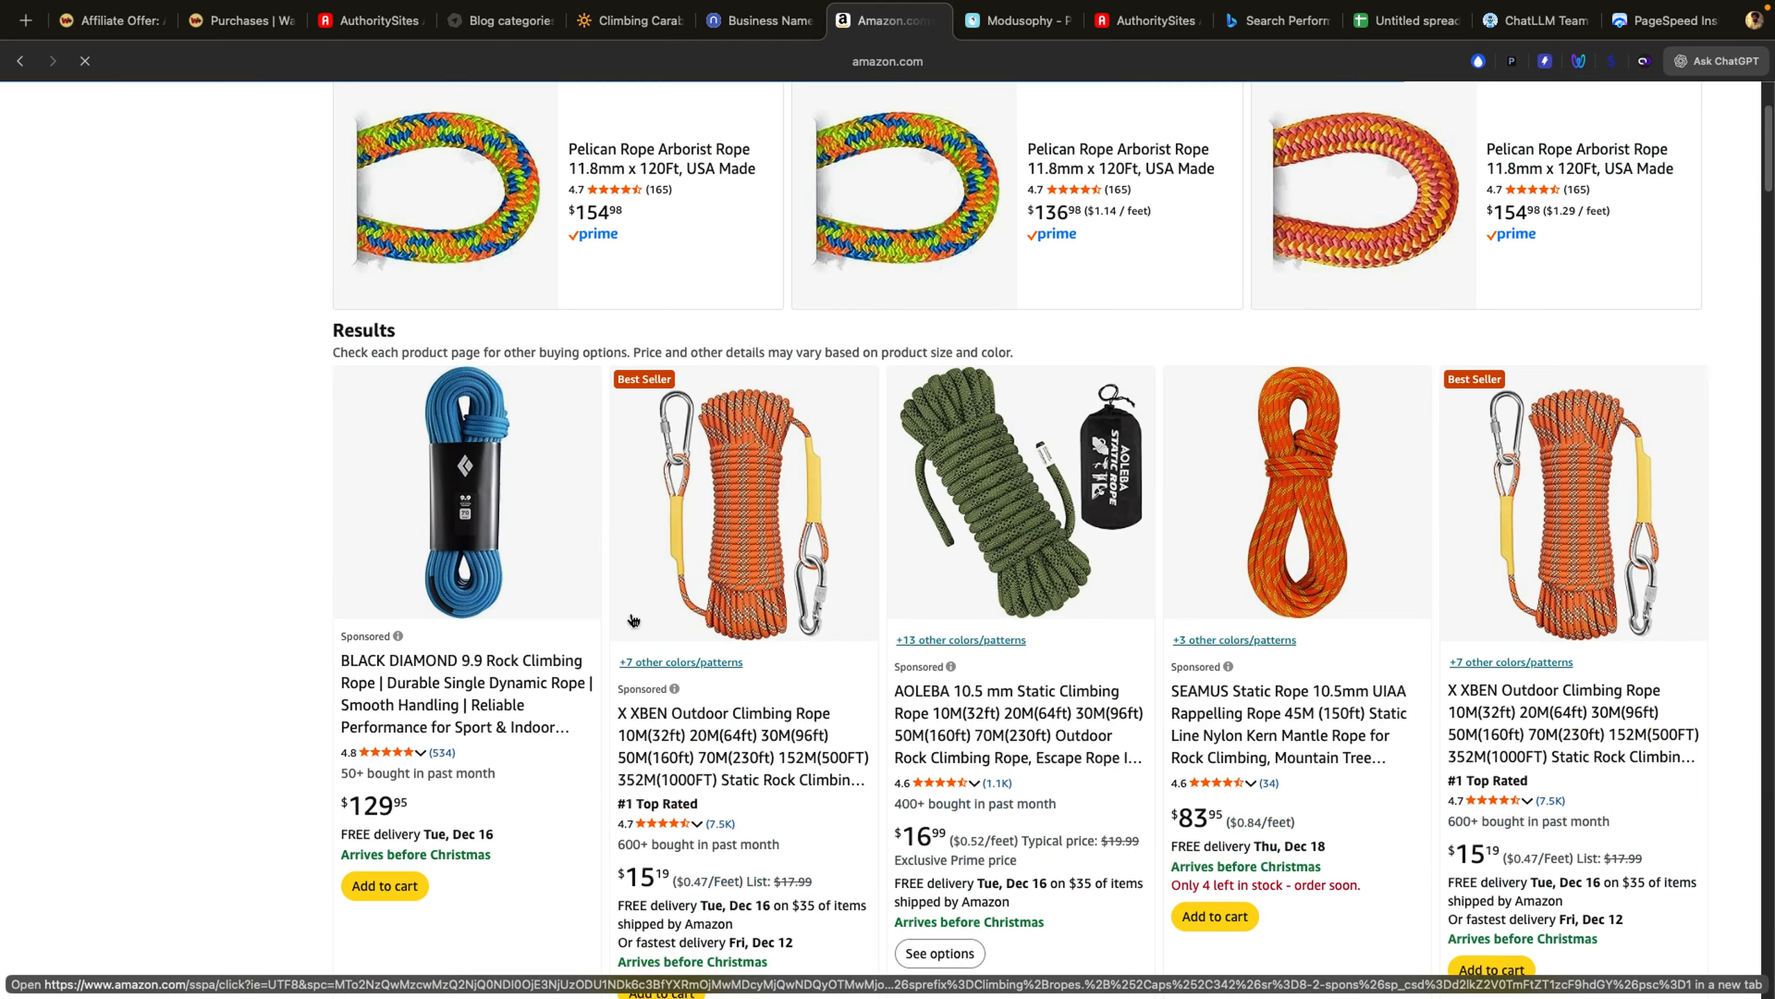
{"action": "scroll", "coordinate": [633, 619], "scroll_direction": "down", "scroll_amount": 2}
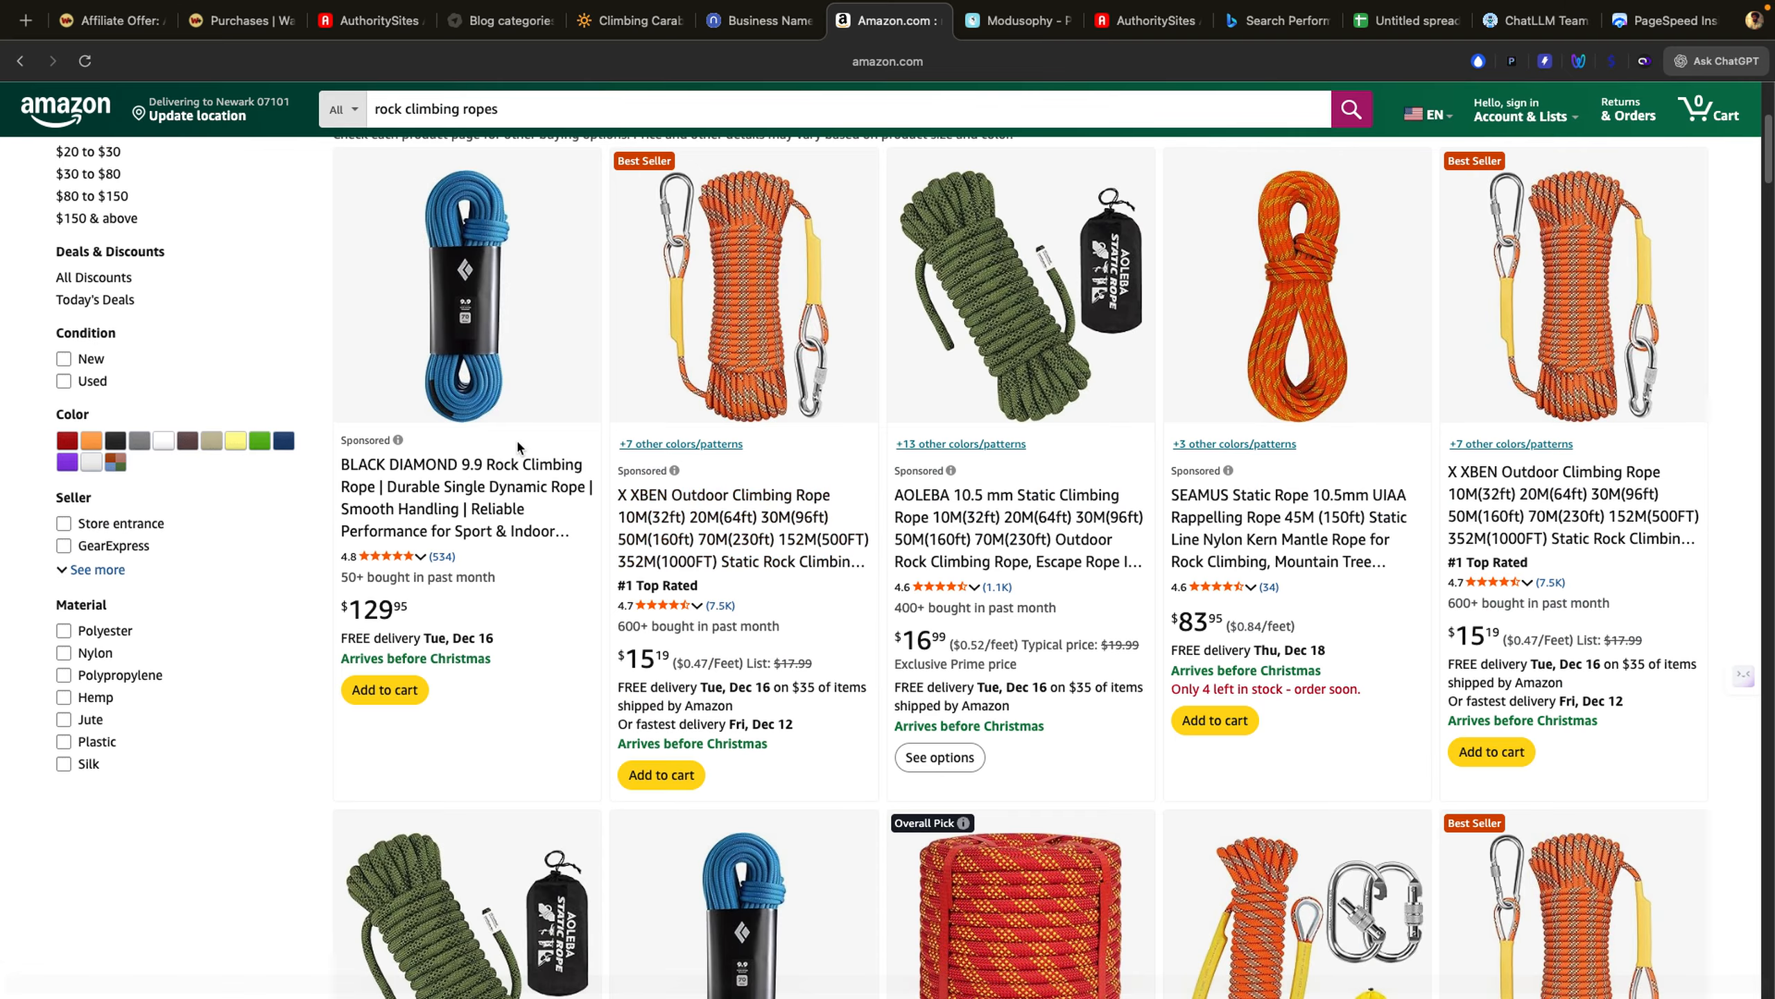
{"action": "left_click", "coordinate": [516, 440]}
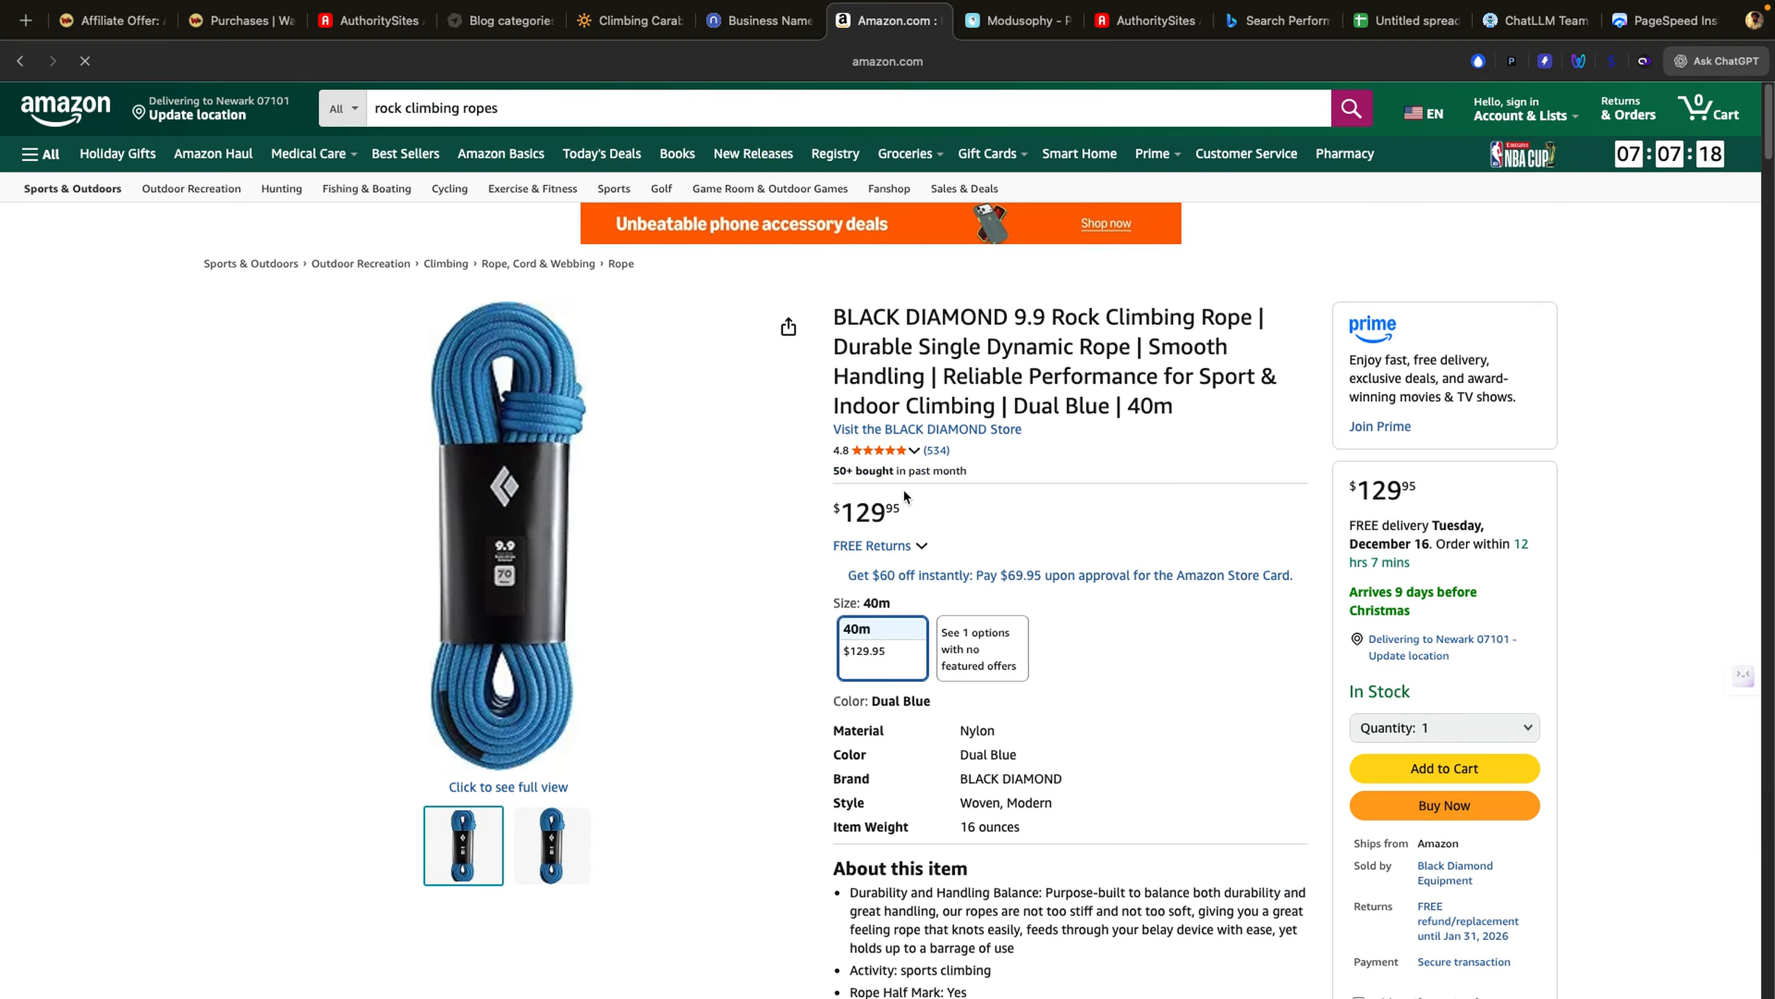
{"action": "scroll", "coordinate": [903, 495], "scroll_direction": "down", "scroll_amount": 1}
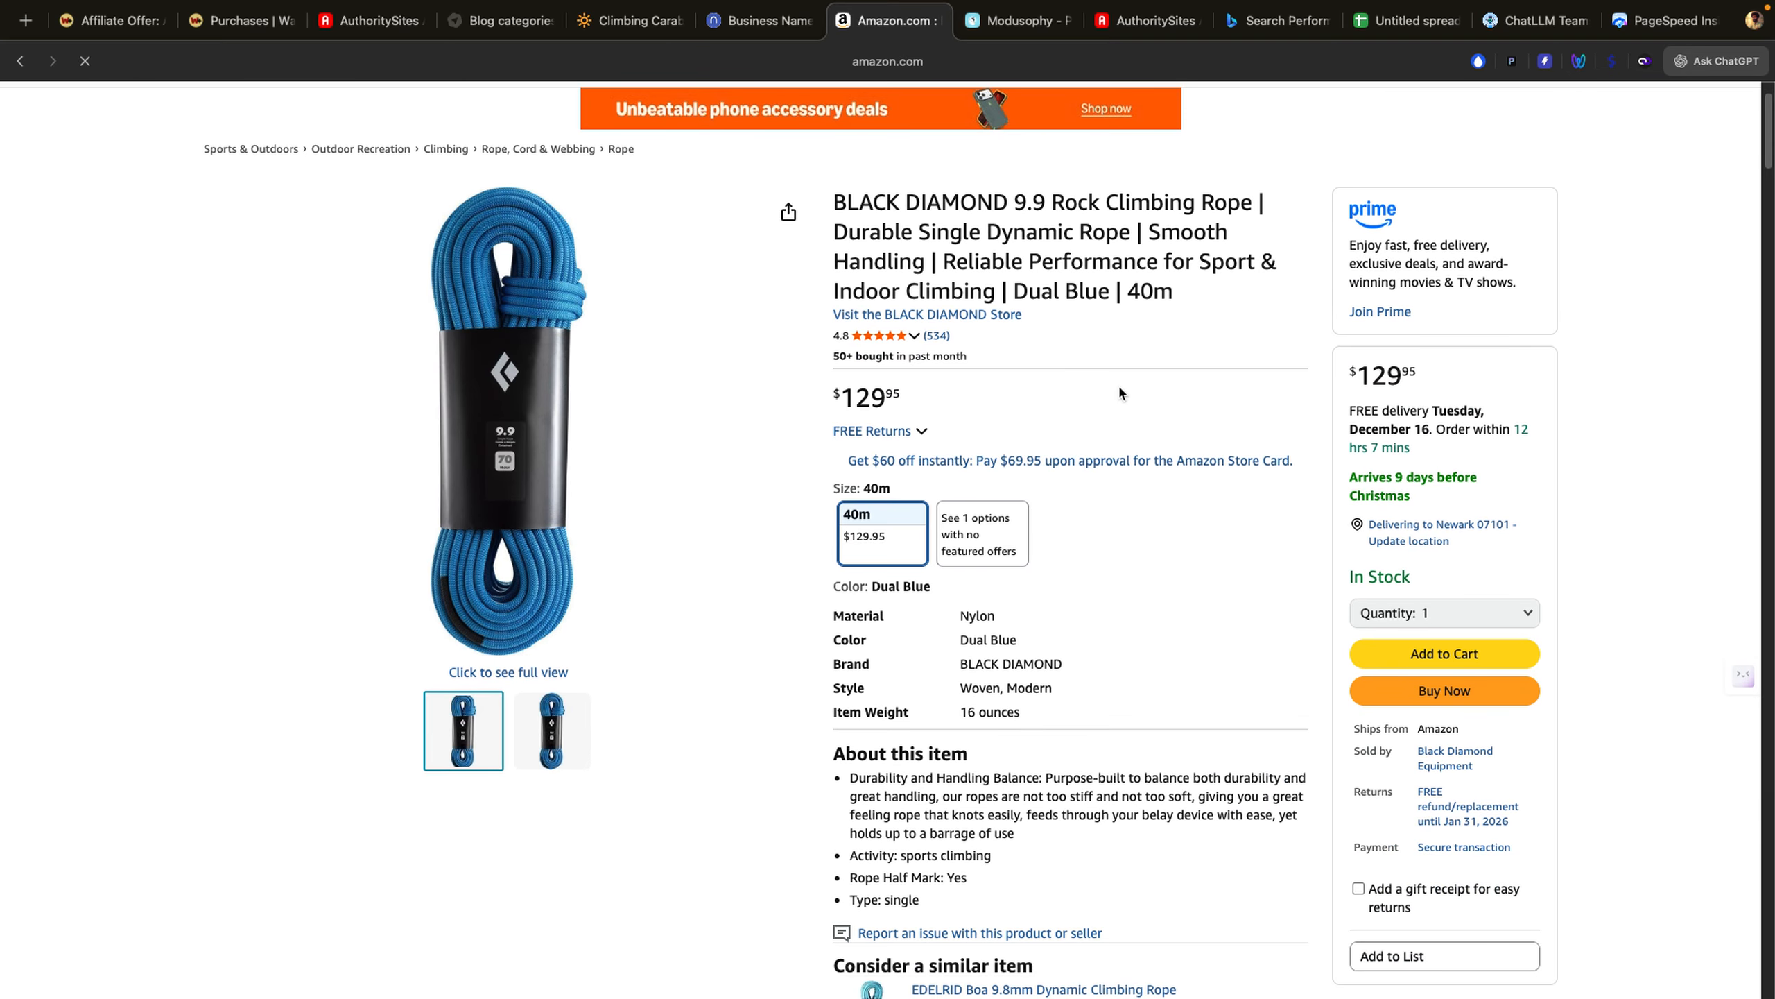
{"action": "scroll", "coordinate": [1118, 392], "scroll_direction": "down", "scroll_amount": 3}
{"action": "scroll", "coordinate": [1118, 384], "scroll_direction": "up", "scroll_amount": 5}
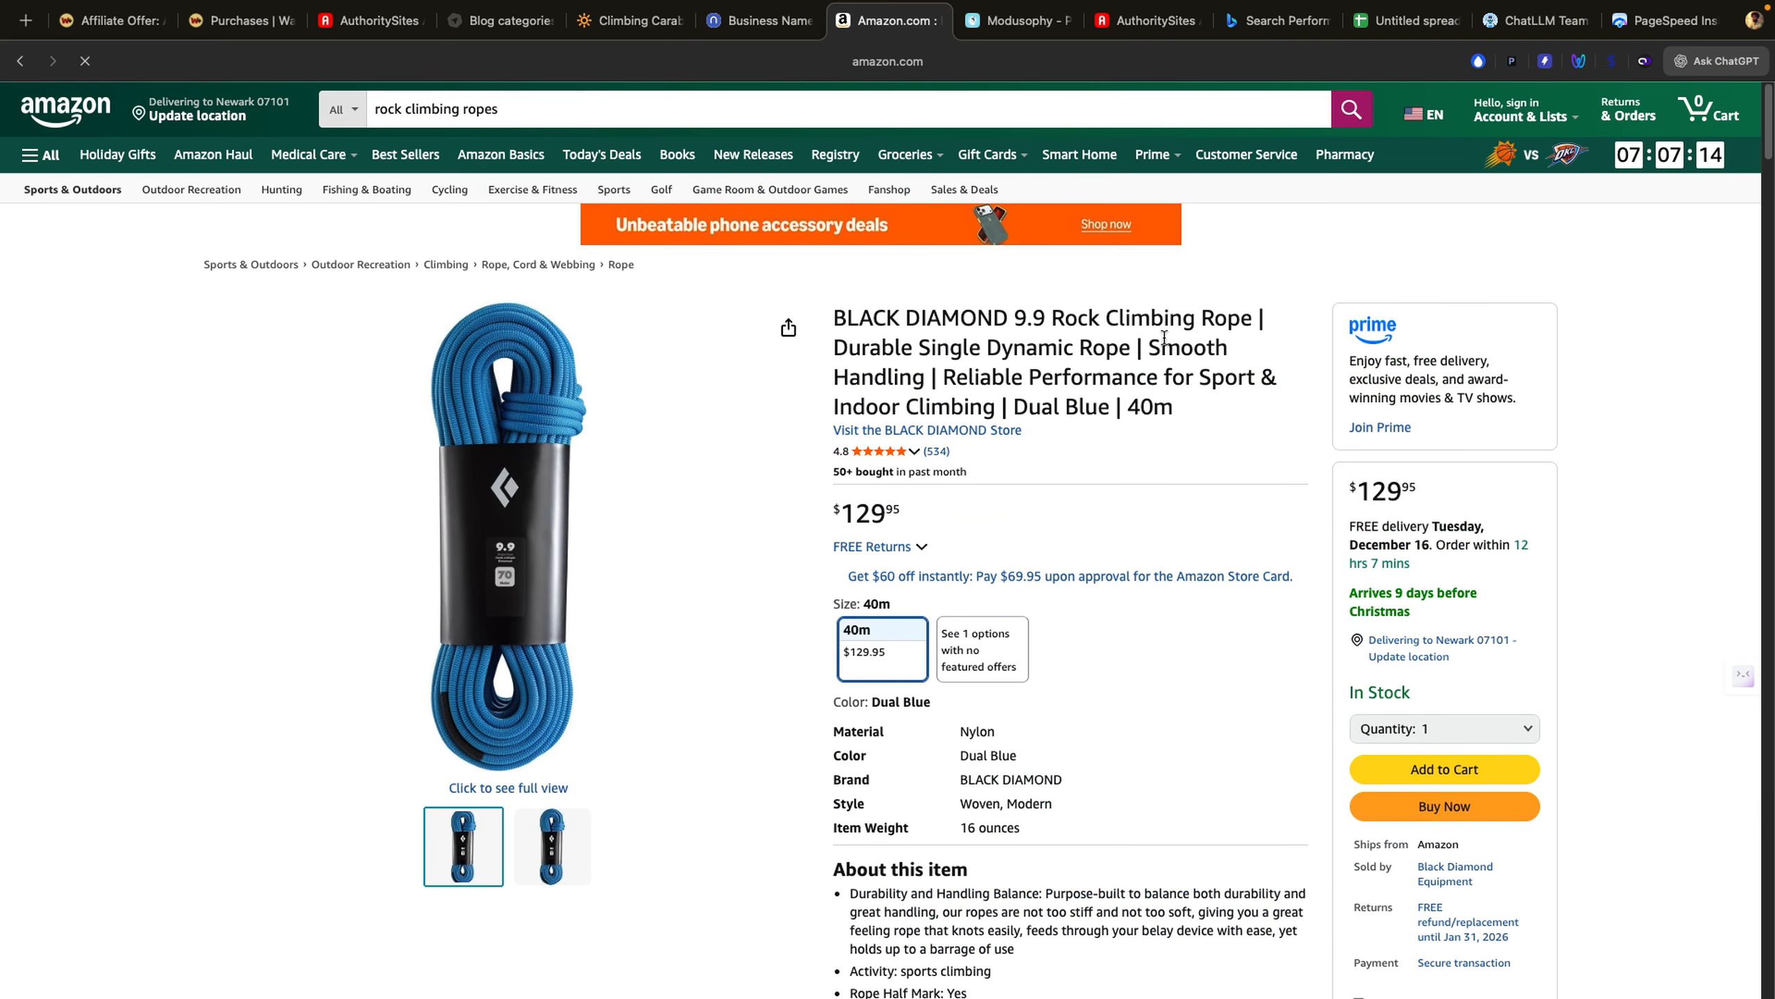
Step: Open the AuthoritySites AI importer on the BLACK DIAMOND 9.9 rope page and choose Rugged Hold as the site
{"action": "left_click", "coordinate": [1611, 62]}
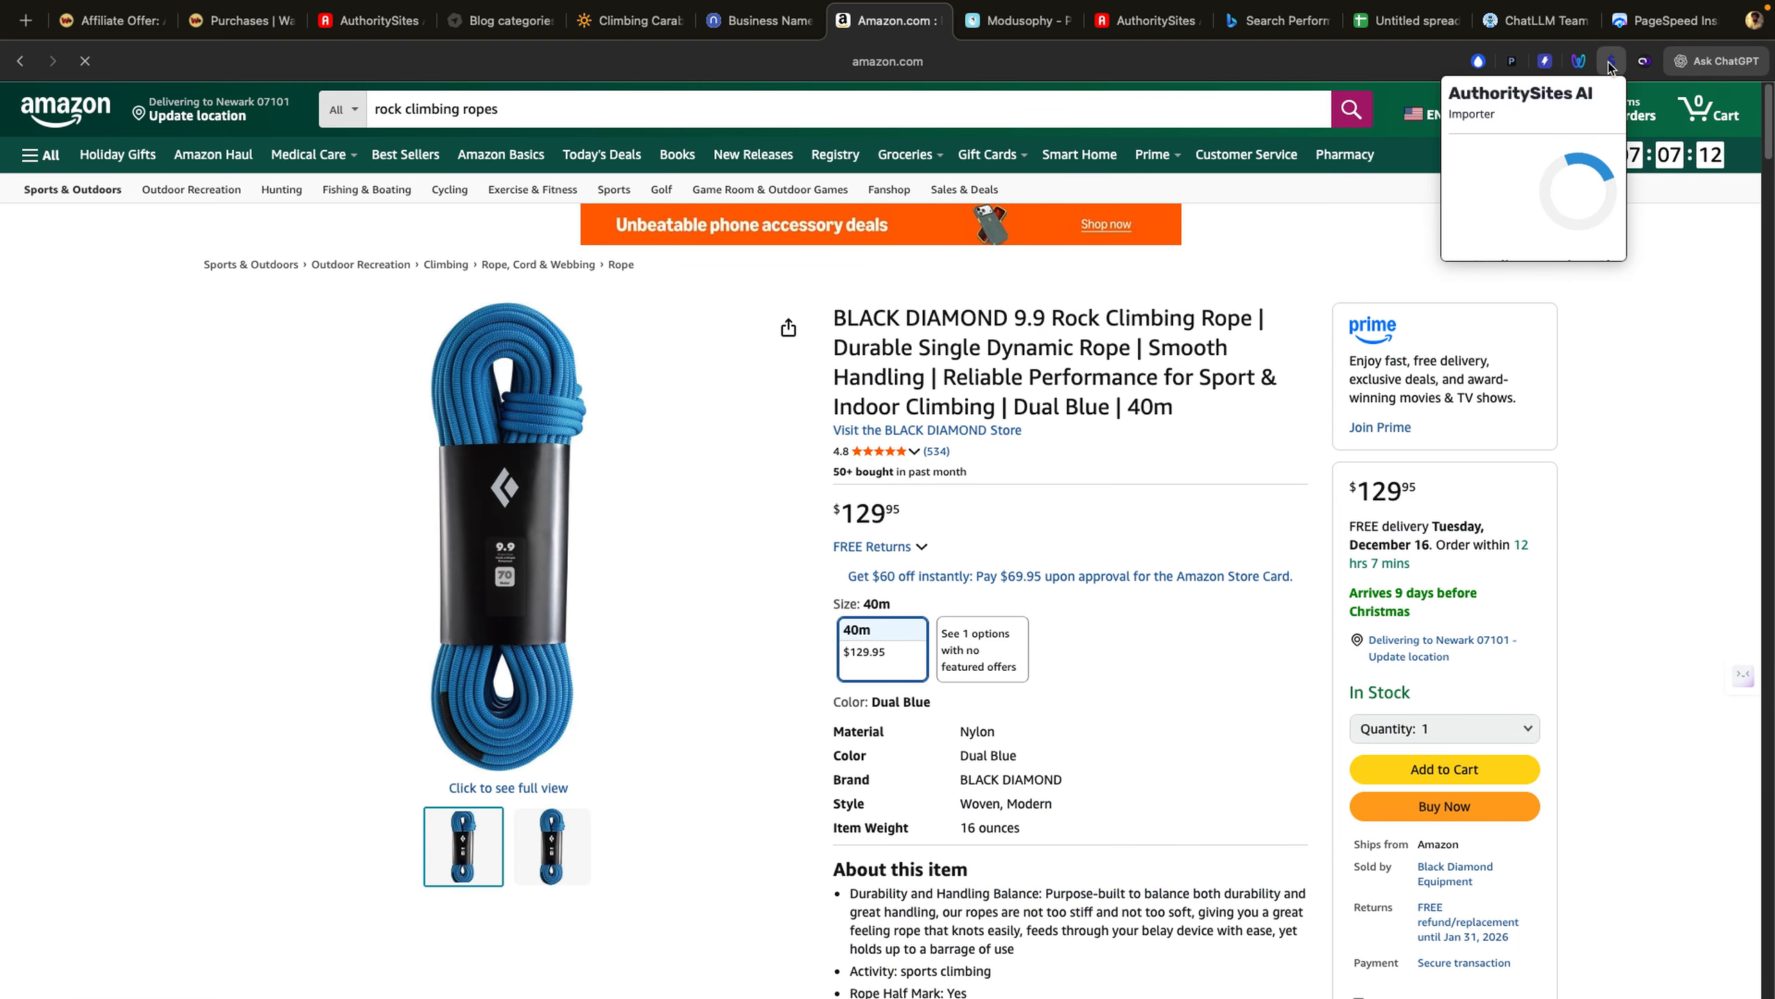
{"action": "left_click", "coordinate": [1517, 262]}
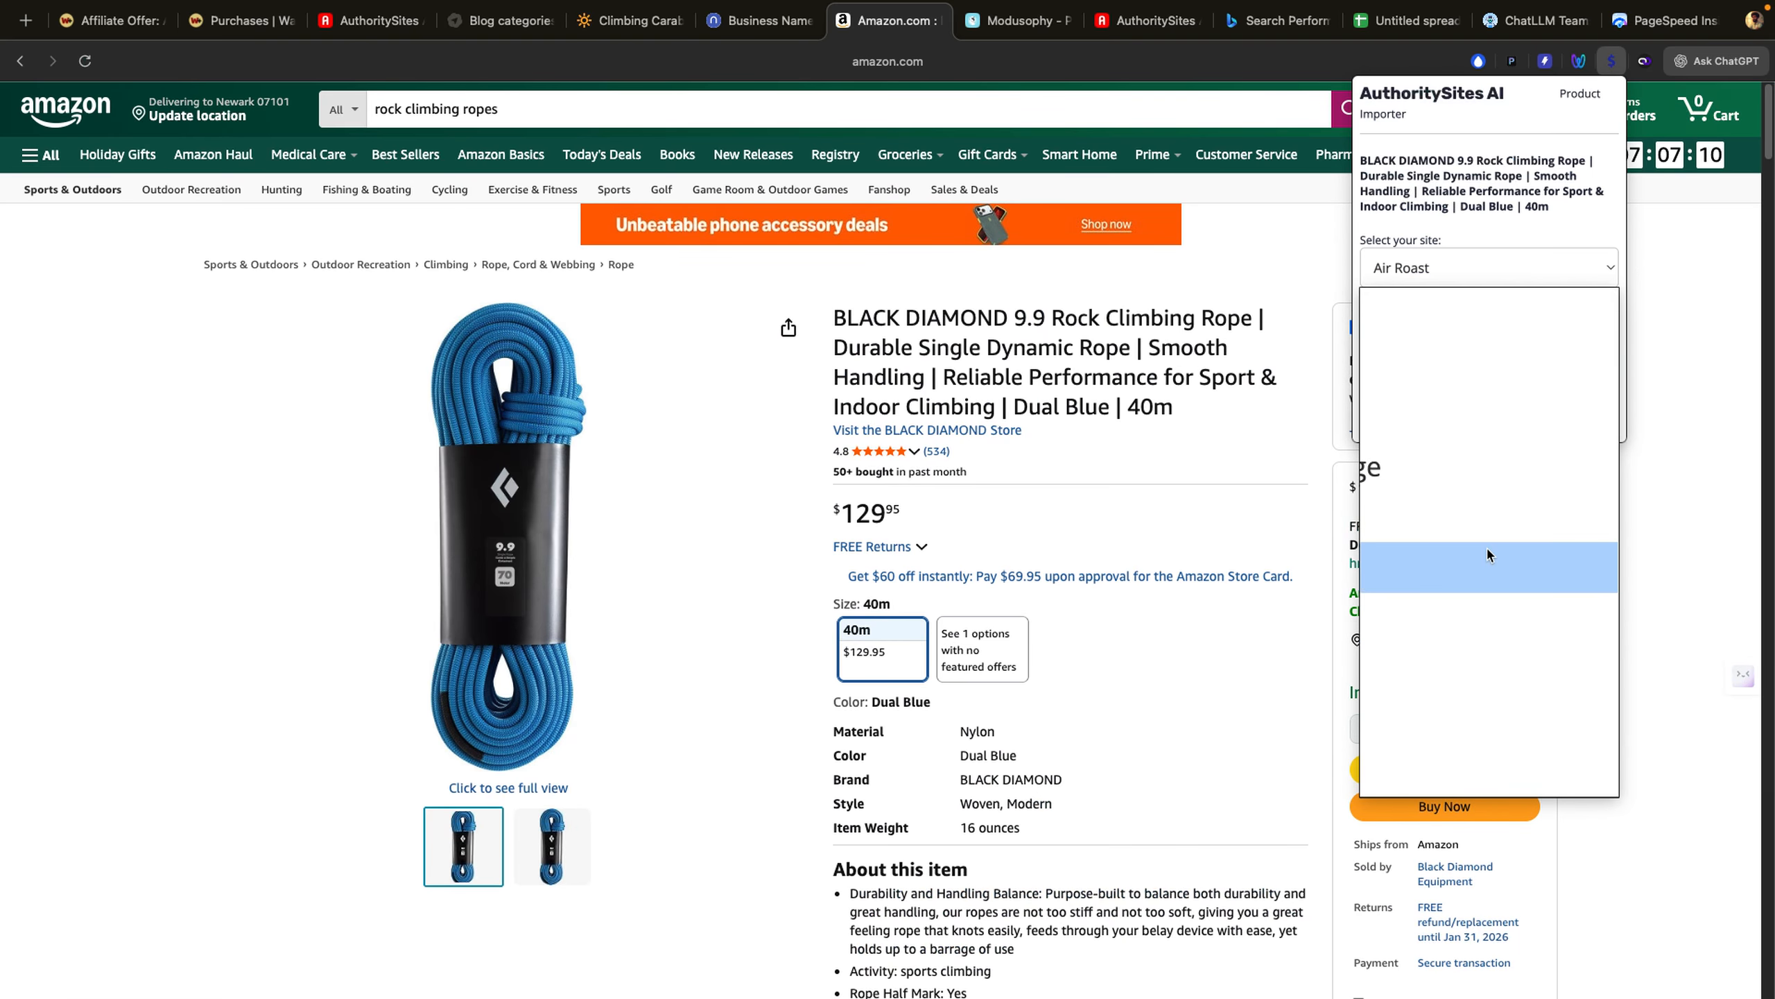
{"action": "left_click", "coordinate": [1486, 624]}
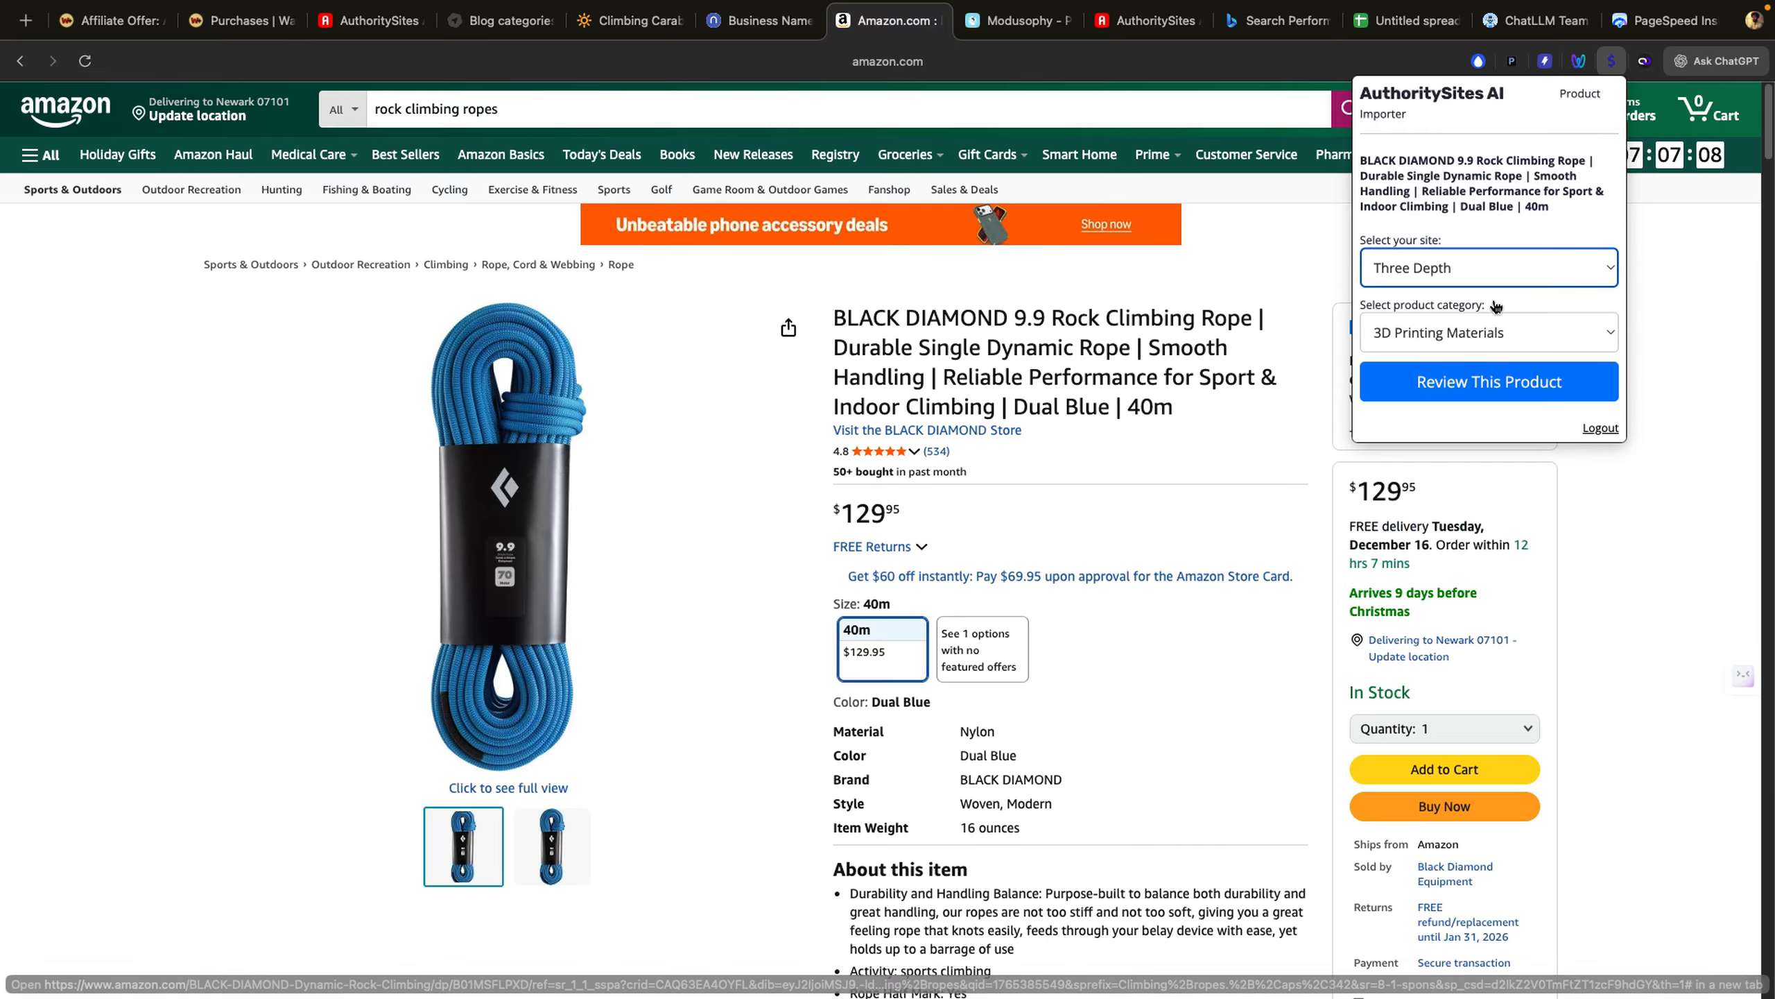
{"action": "left_click", "coordinate": [1492, 259]}
{"action": "left_click", "coordinate": [1445, 635]}
{"action": "left_click", "coordinate": [1458, 269]}
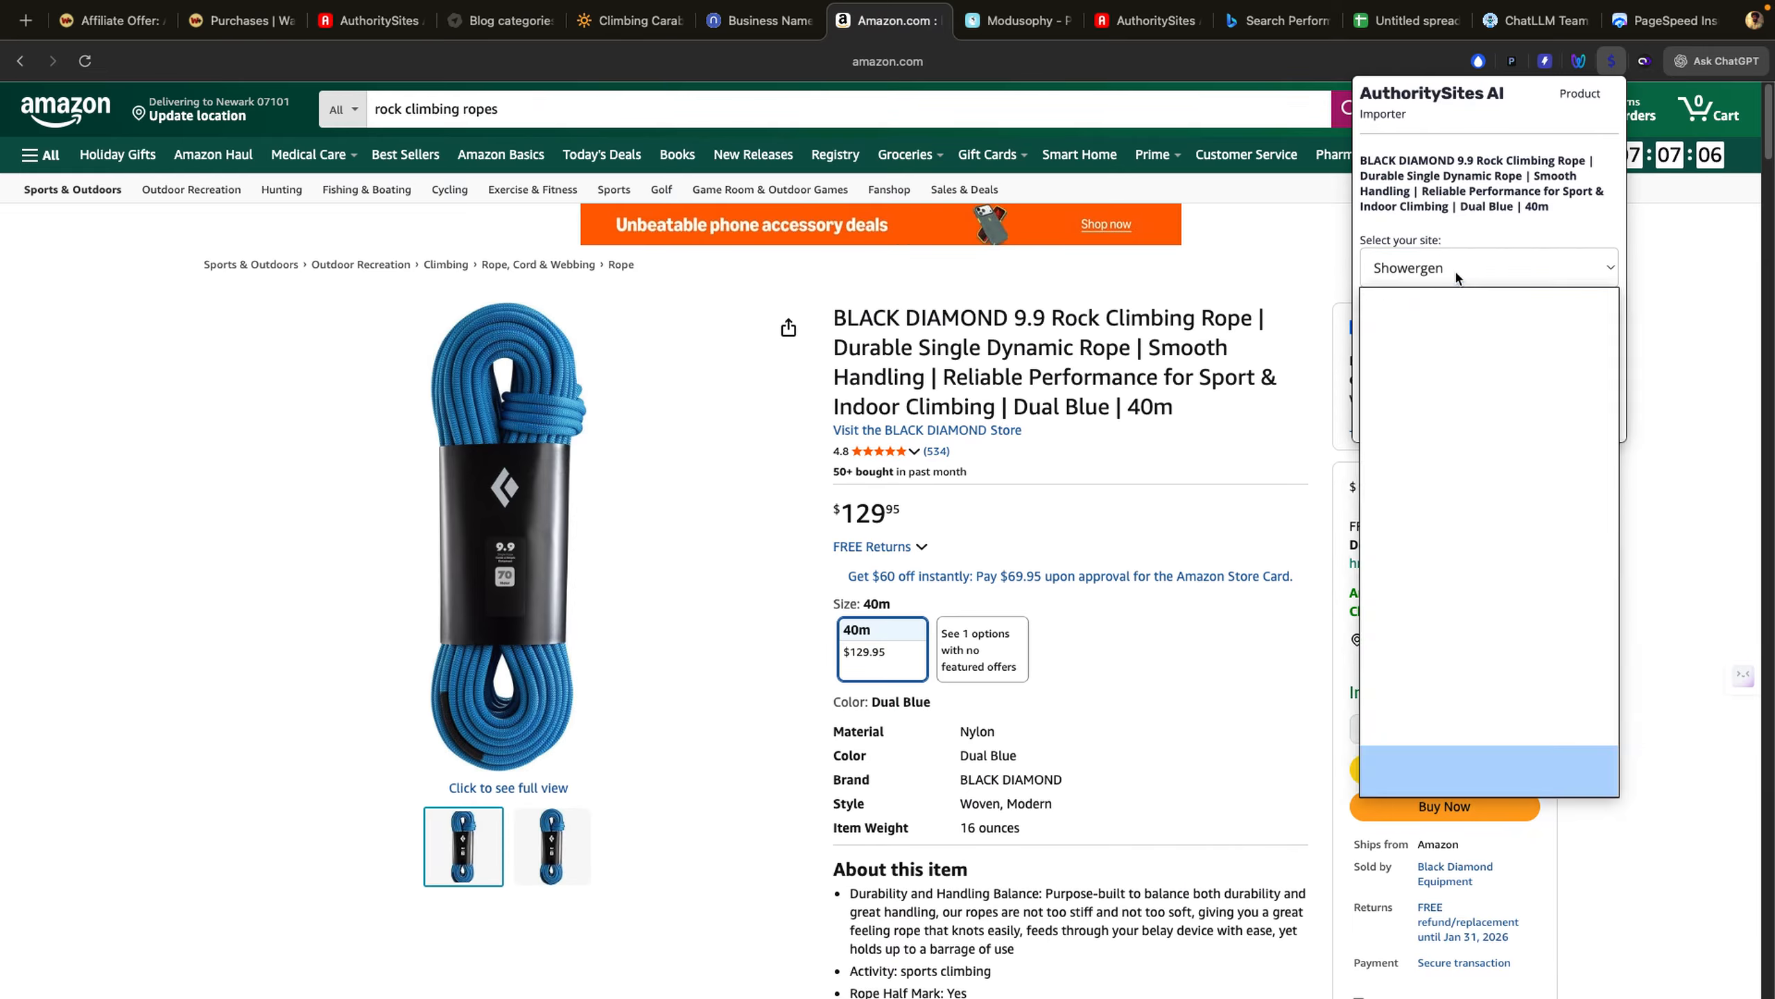
{"action": "left_click", "coordinate": [1445, 570]}
{"action": "left_click", "coordinate": [1458, 269]}
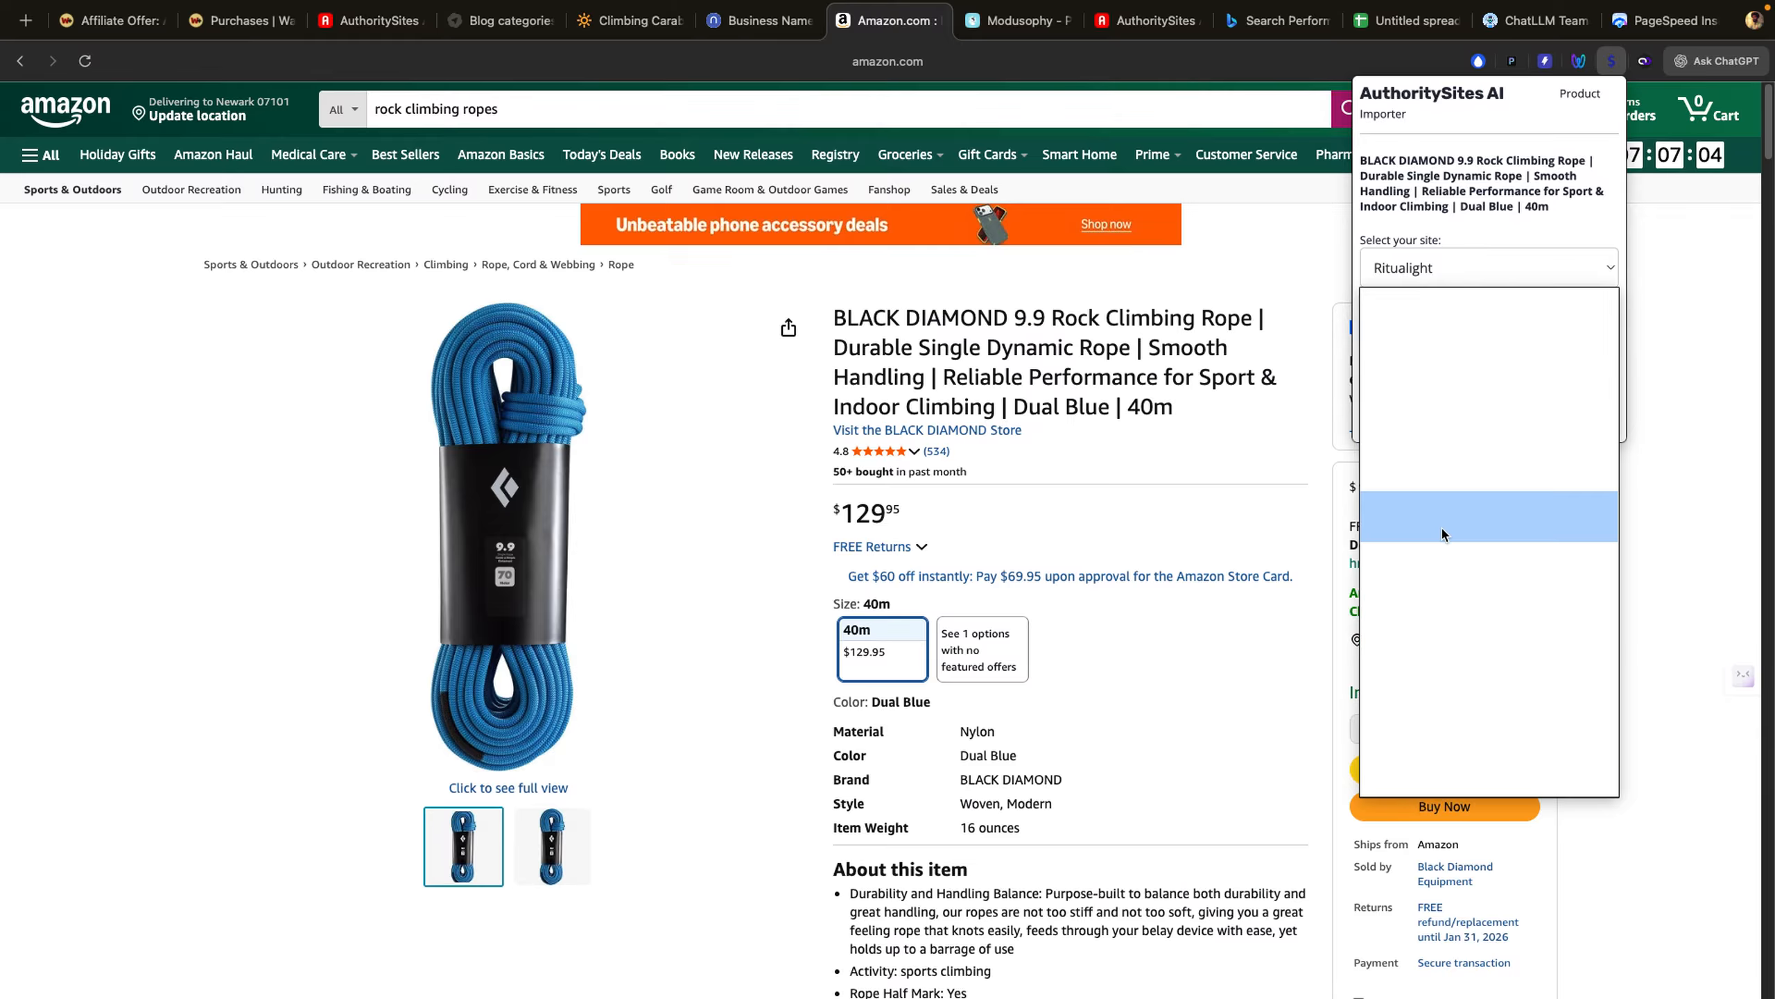
{"action": "left_click", "coordinate": [1439, 478]}
{"action": "left_click", "coordinate": [1457, 265]}
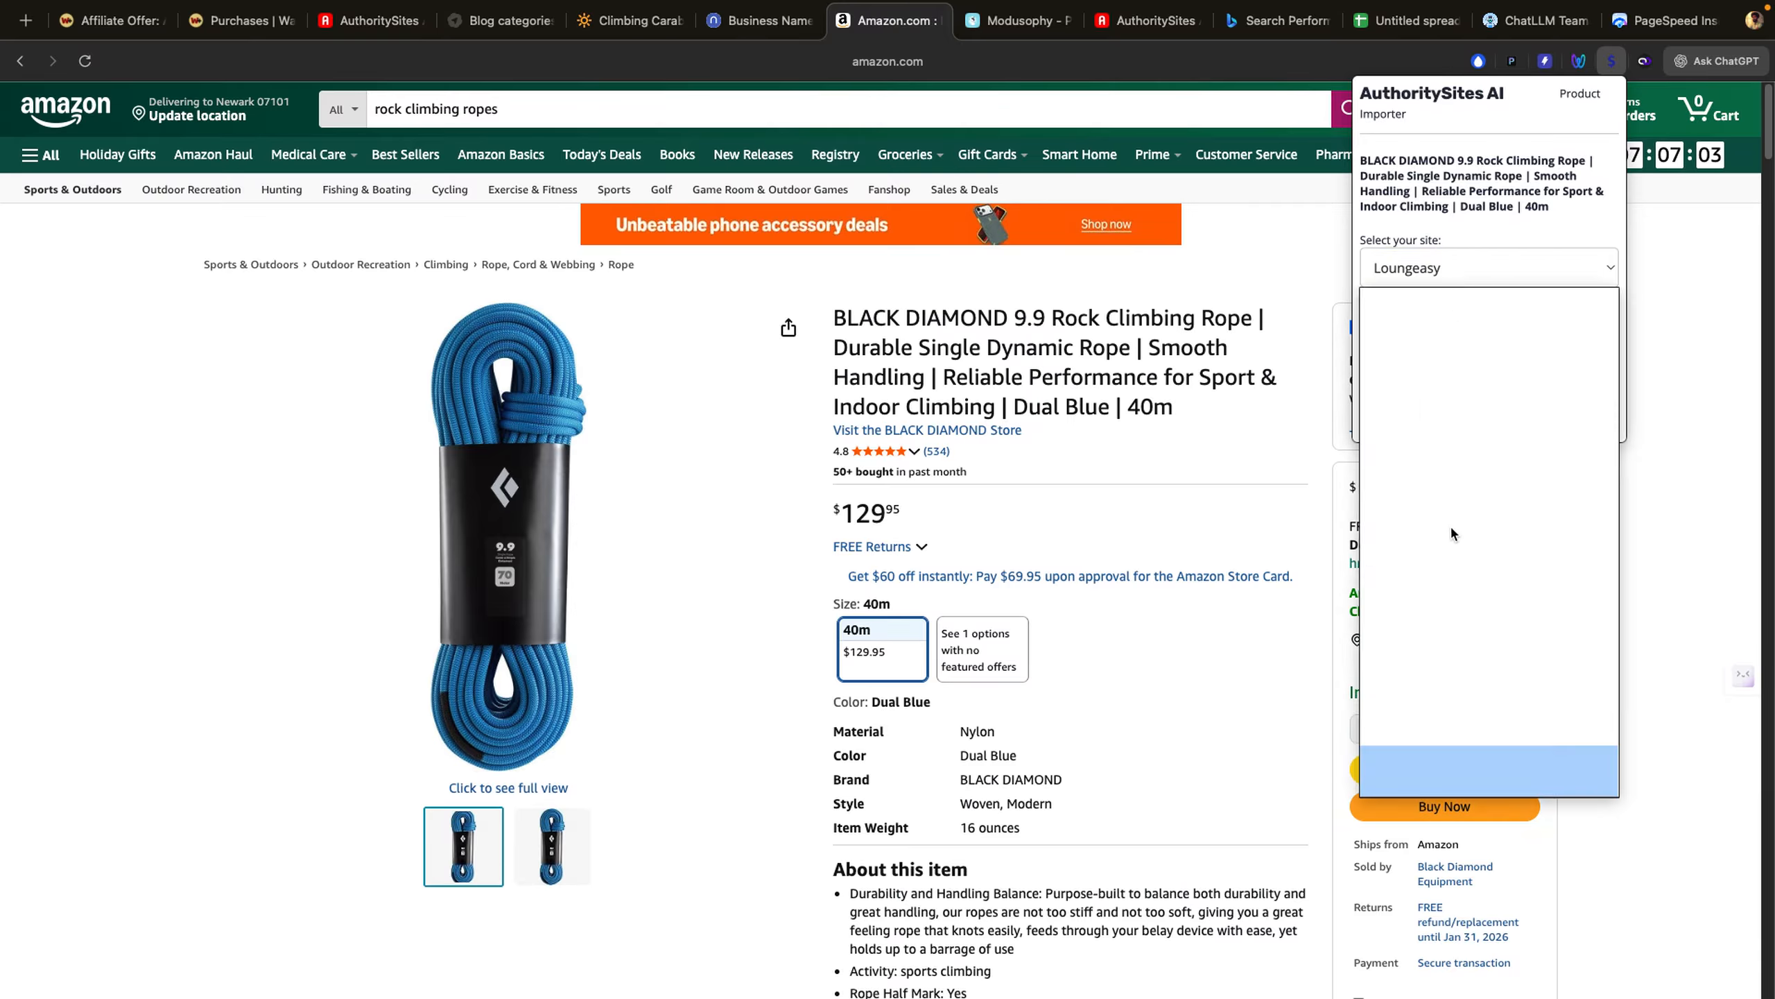
{"action": "left_click", "coordinate": [1438, 595]}
{"action": "left_click", "coordinate": [1453, 269]}
{"action": "key", "text": "Up"}
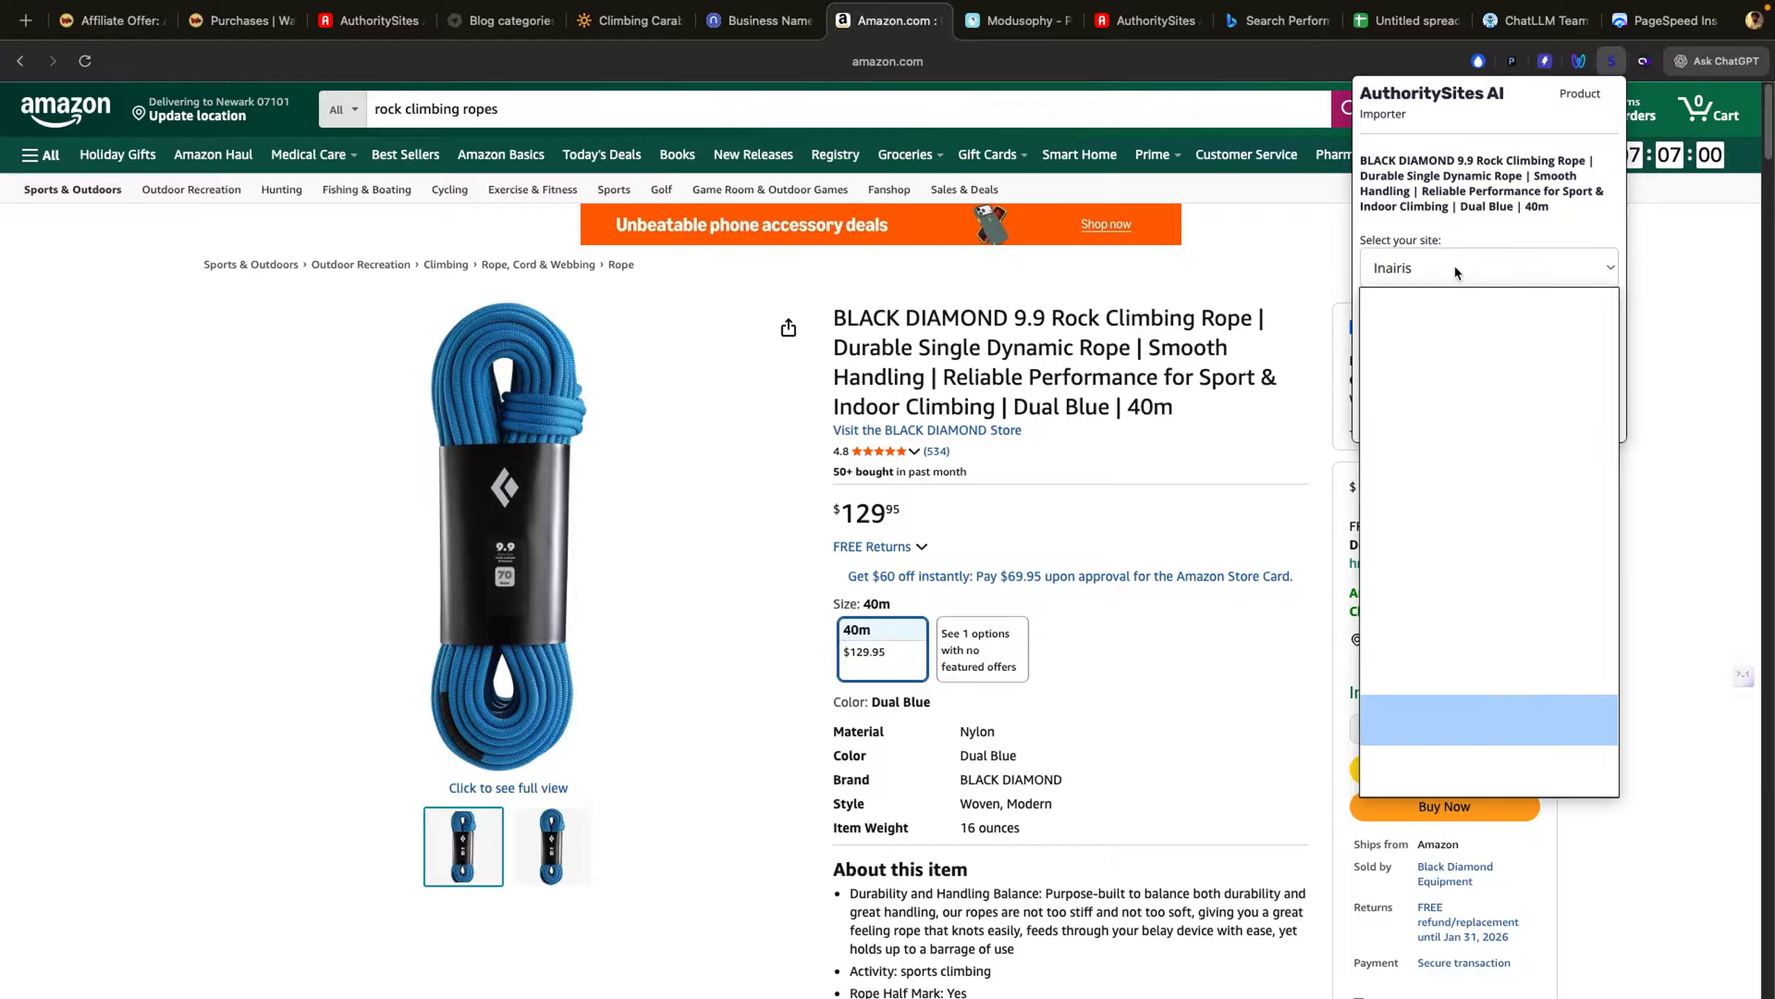
{"action": "key", "text": "Down"}
{"action": "key", "text": "Down"}
{"action": "key", "text": "Down"}
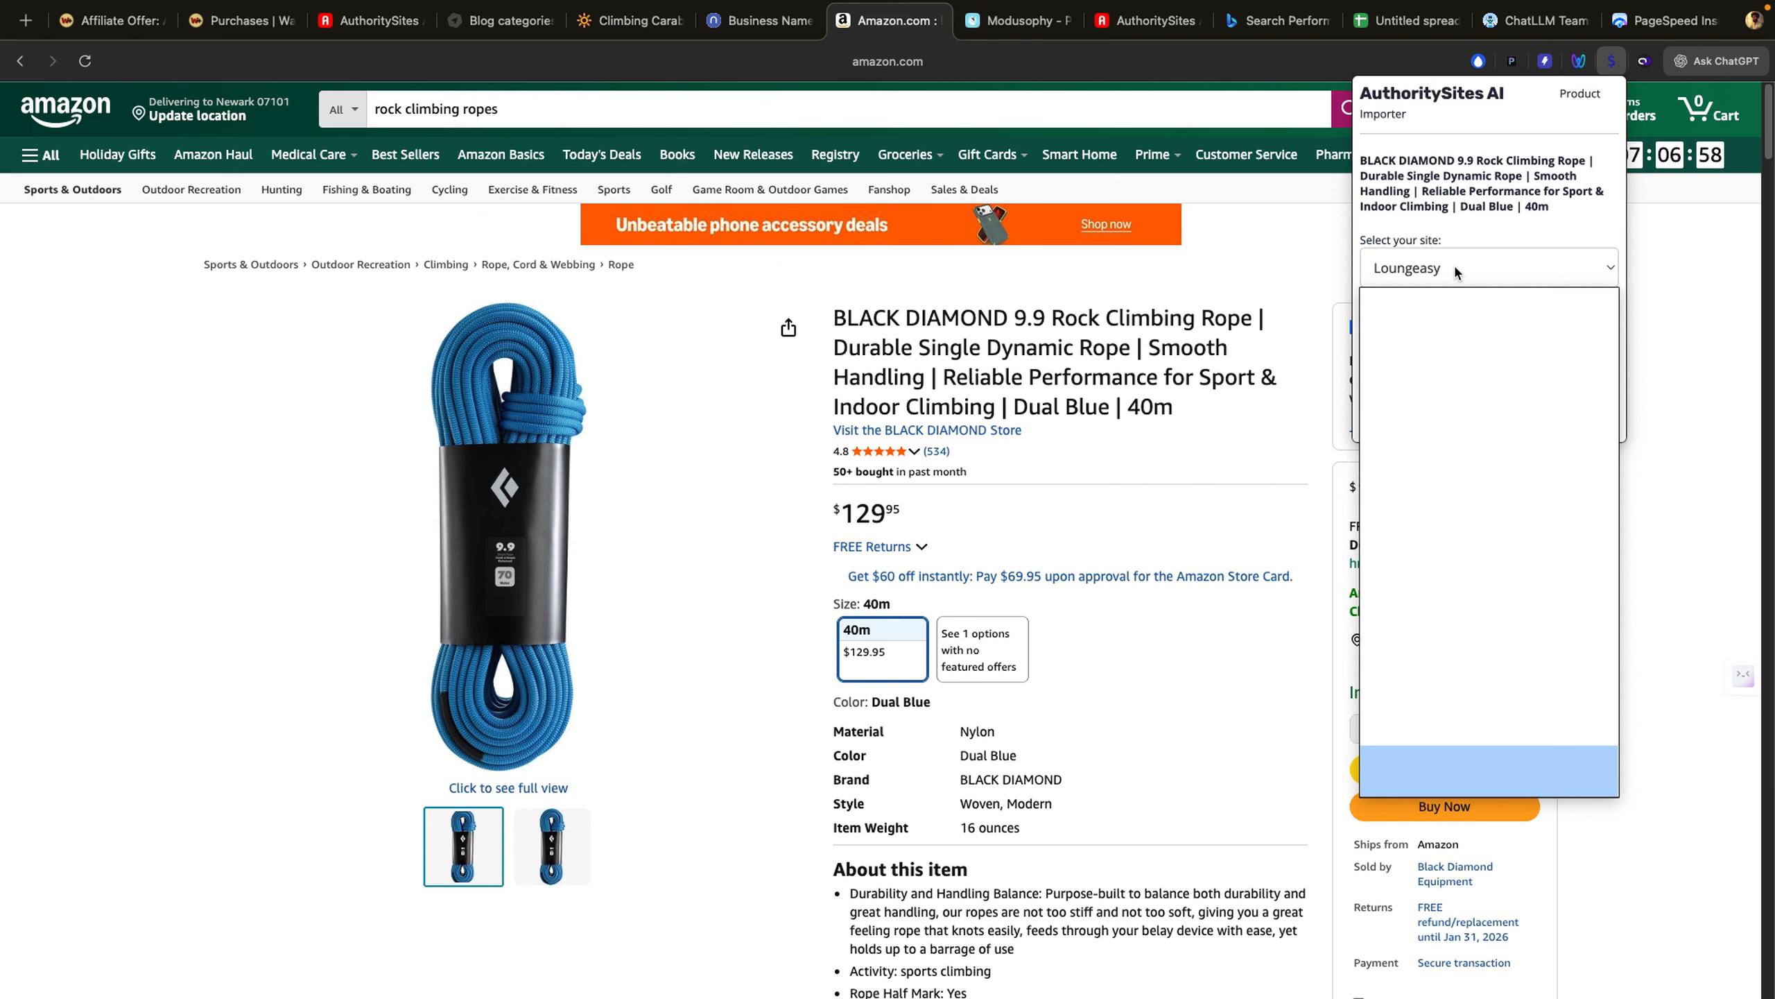
{"action": "key", "text": "Down"}
{"action": "key", "text": "Down"}
{"action": "key", "text": "Down"}
{"action": "key", "text": "Down"}
{"action": "key", "text": "Down"}
{"action": "key", "text": "Down"}
{"action": "key", "text": "Return"}
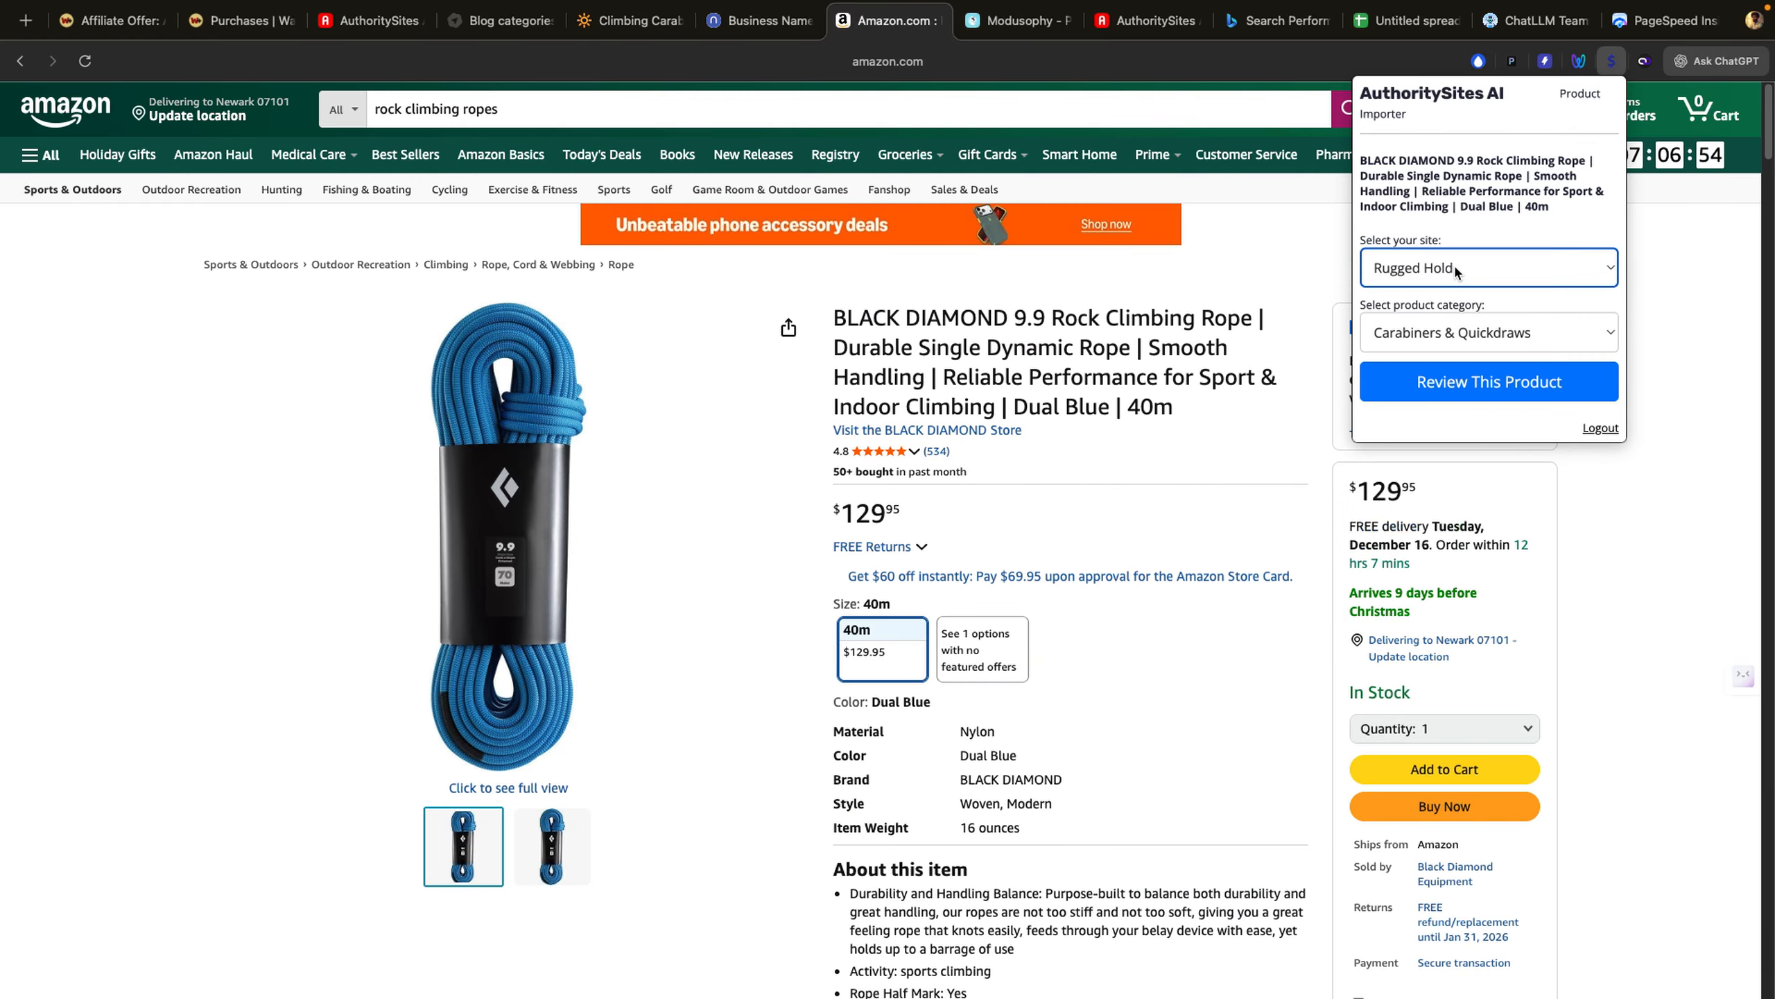
Step: Set the product category to Climbing Ropes, submit the rope for review, and open its progress page
{"action": "left_click", "coordinate": [1454, 330]}
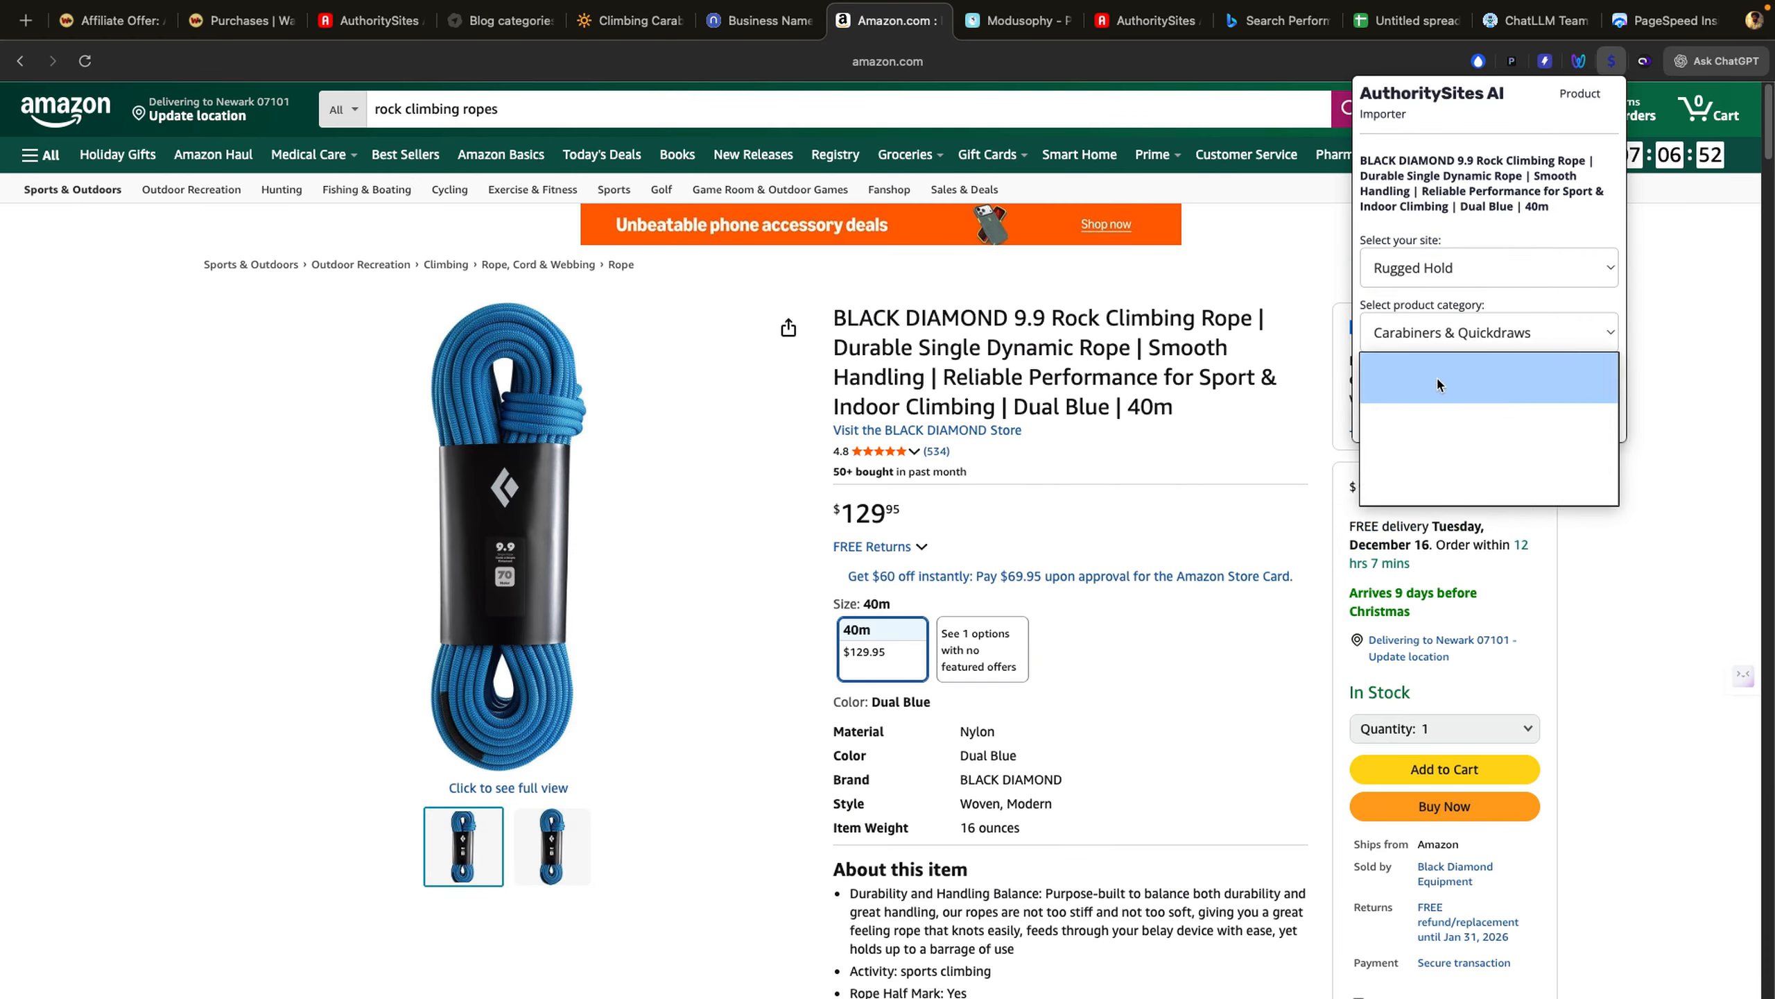
{"action": "key", "text": "Down"}
{"action": "key", "text": "Return"}
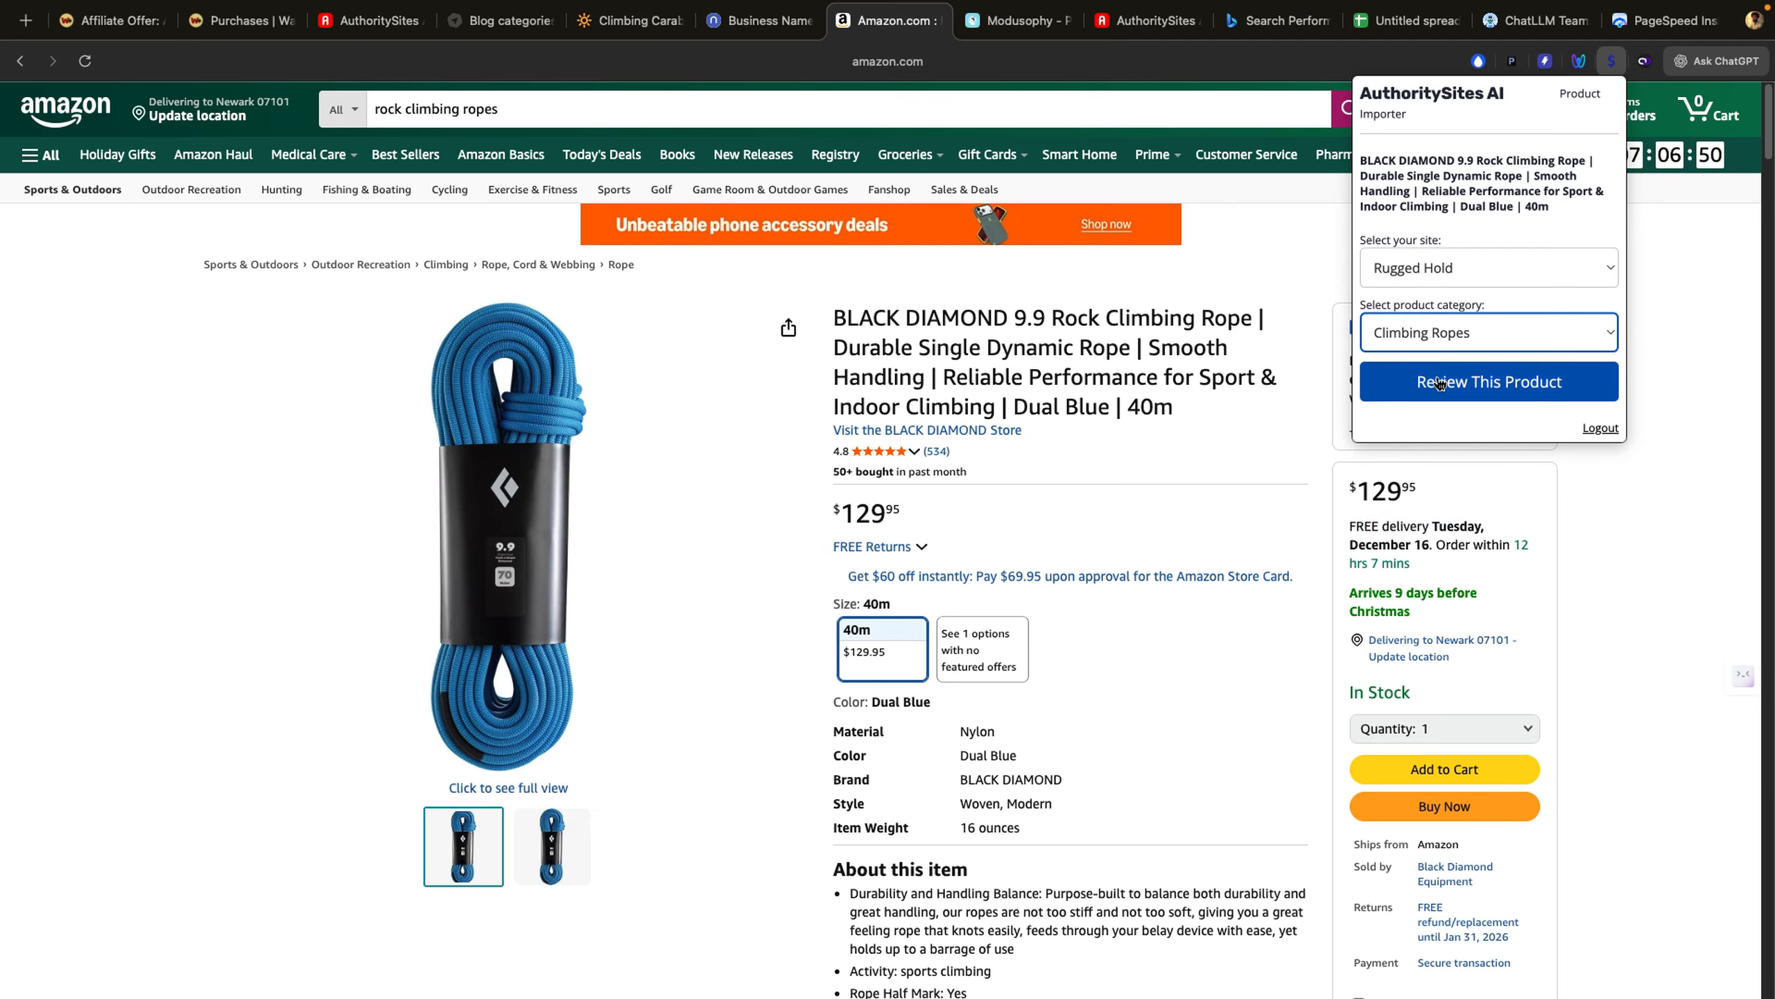
{"action": "left_click", "coordinate": [1460, 389]}
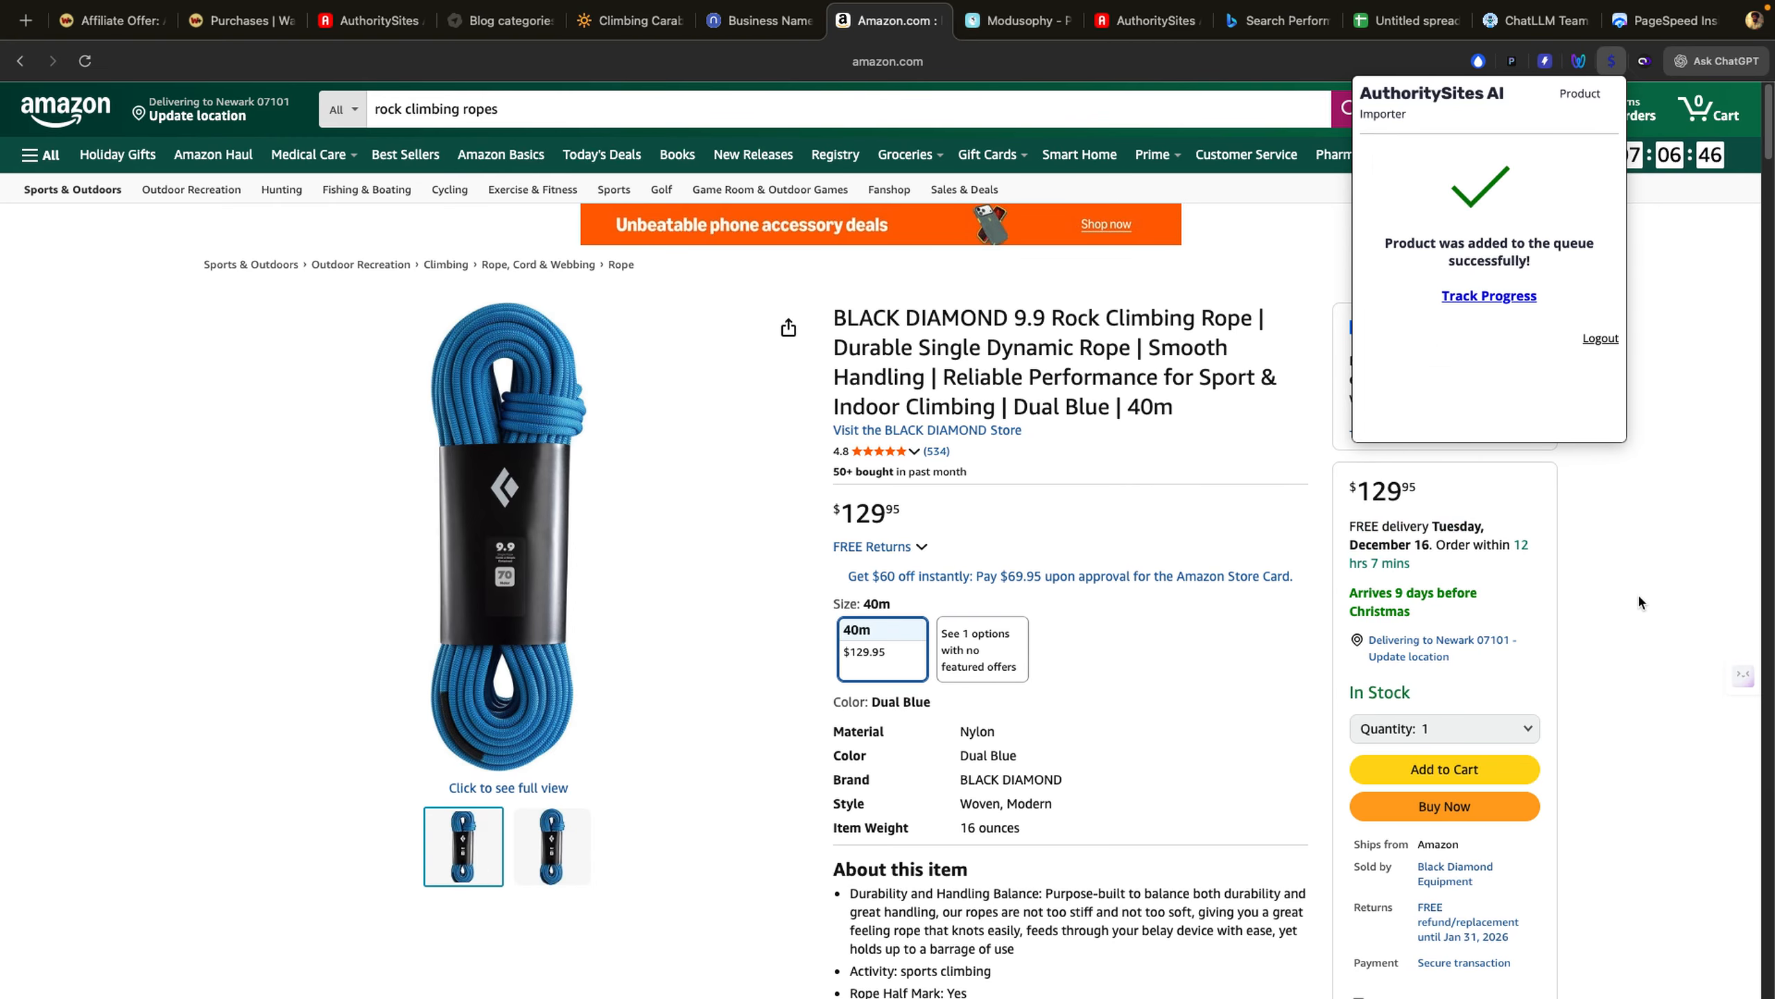
{"action": "left_click", "coordinate": [1489, 296]}
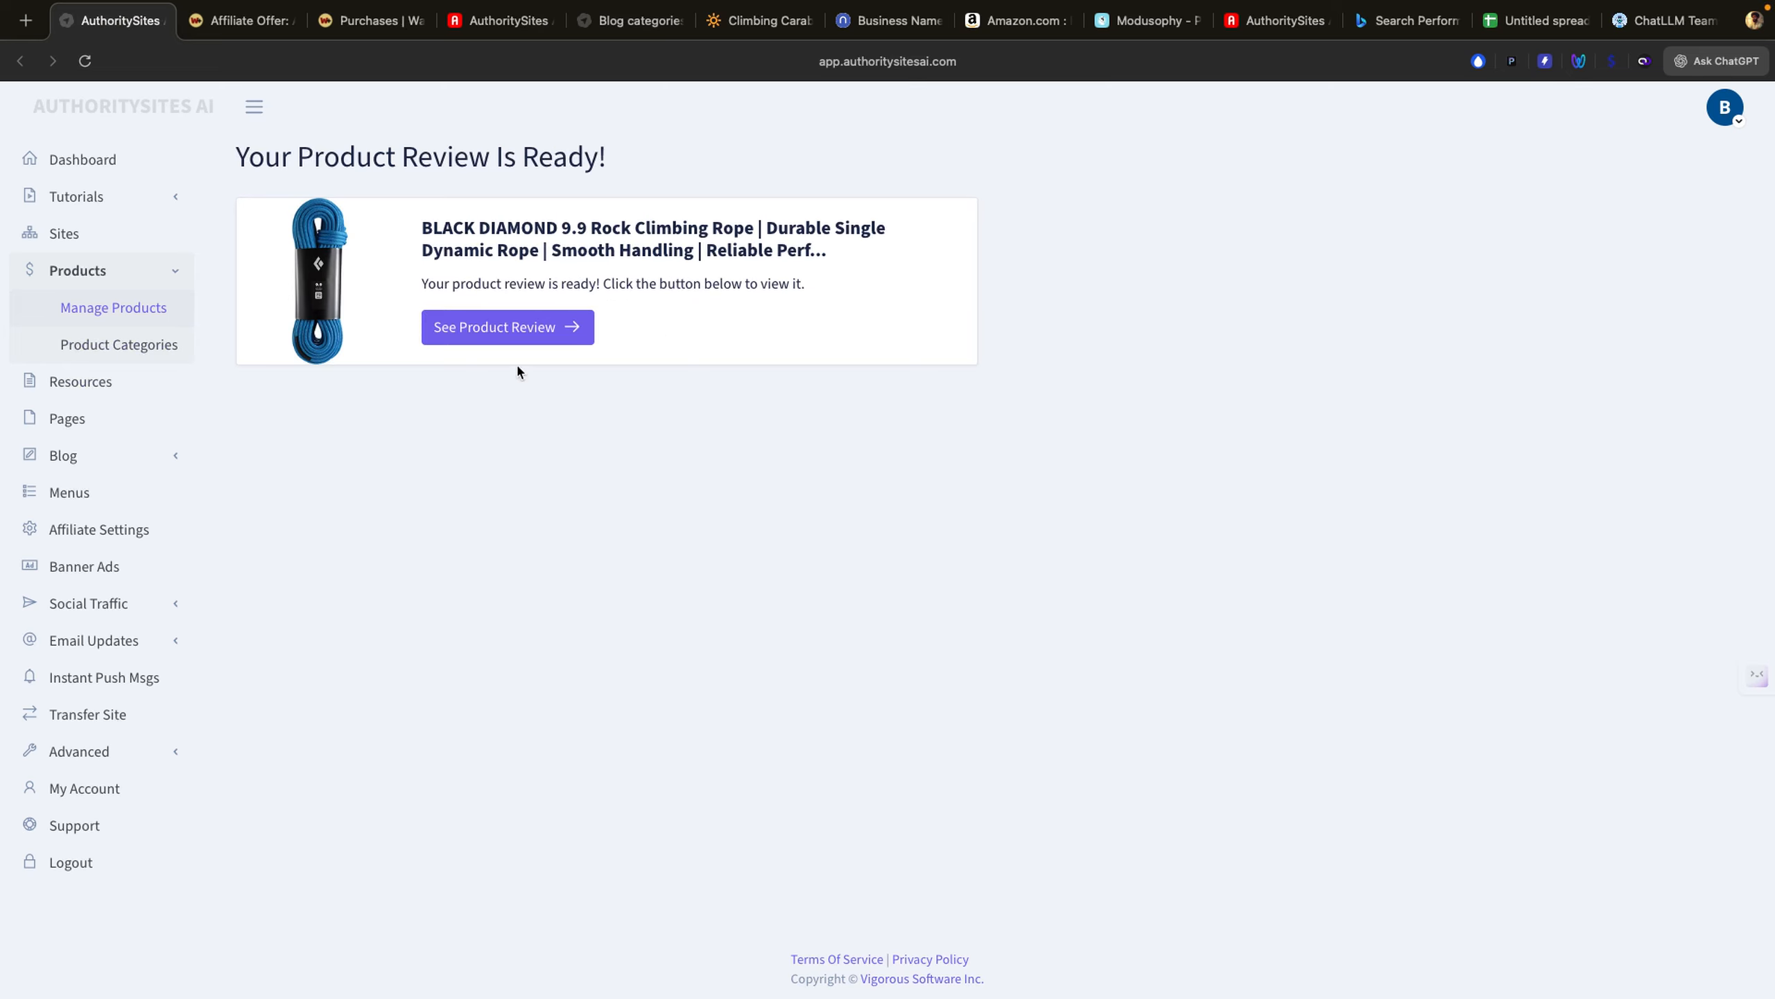
Step: Open the finished BLACK DIAMOND 9.9 rope review on Rugged Hold and read through it, from key takeaways to pros, cons and FAQs
{"action": "left_click", "coordinate": [509, 329]}
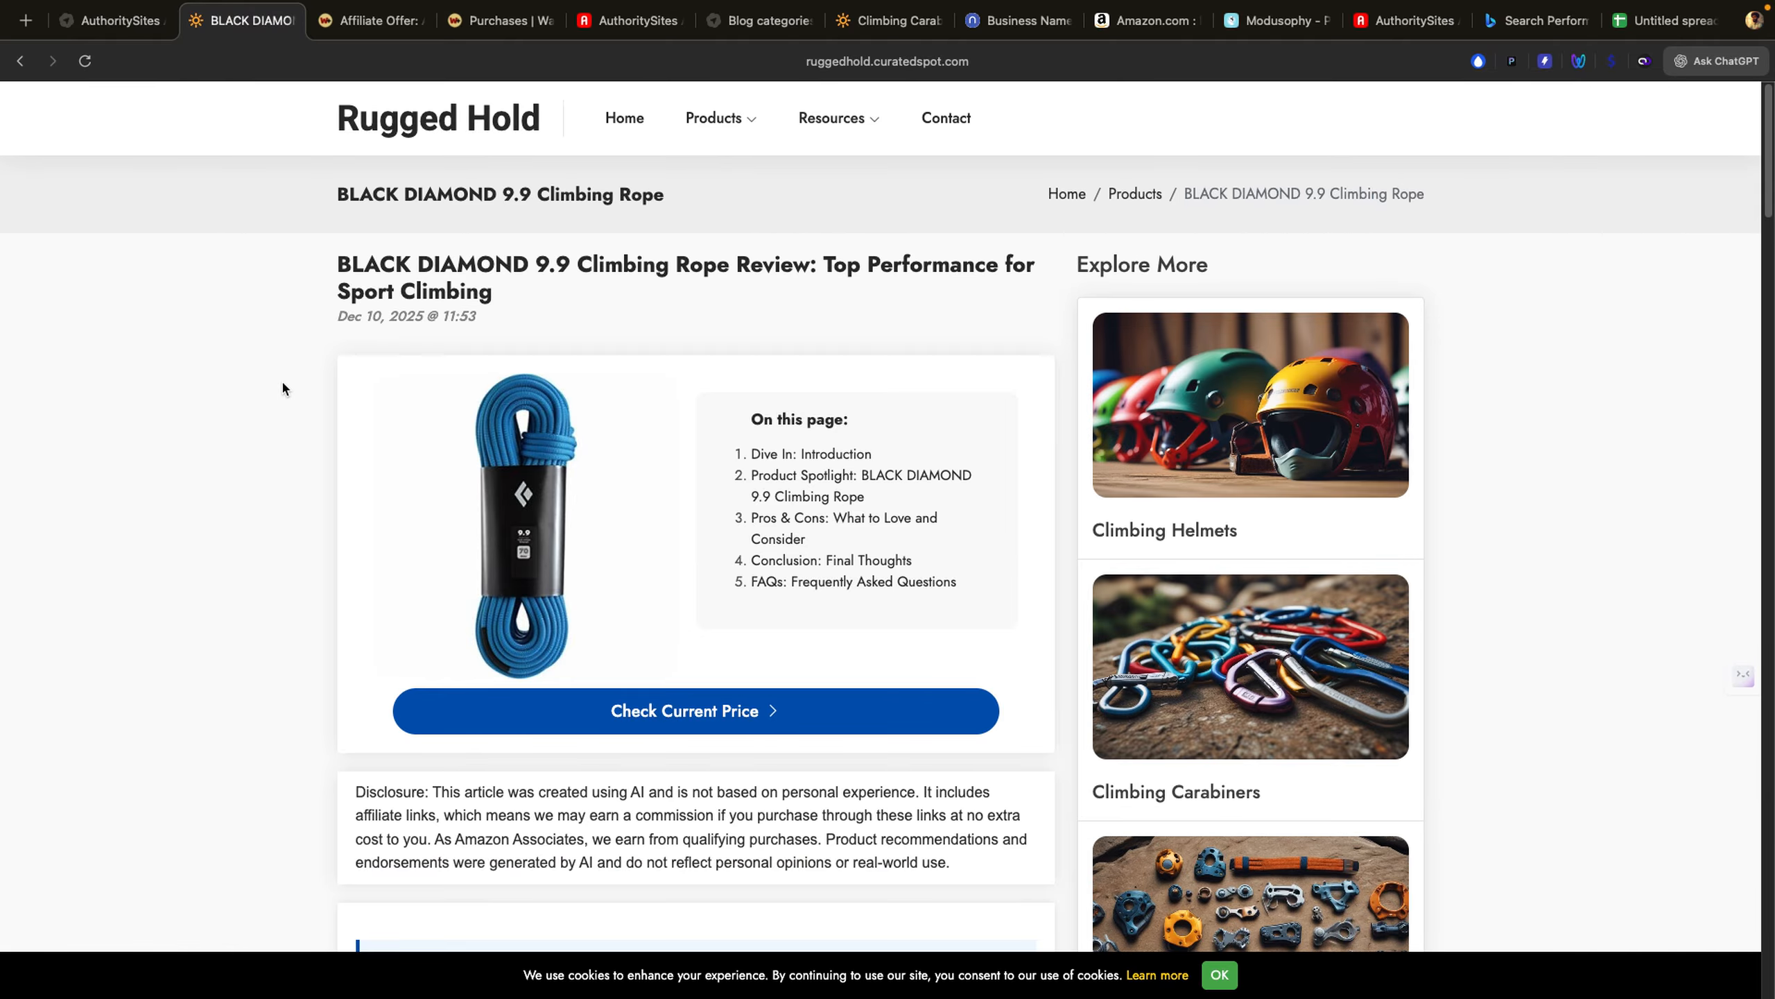
{"action": "scroll", "coordinate": [458, 505], "scroll_direction": "down", "scroll_amount": 5}
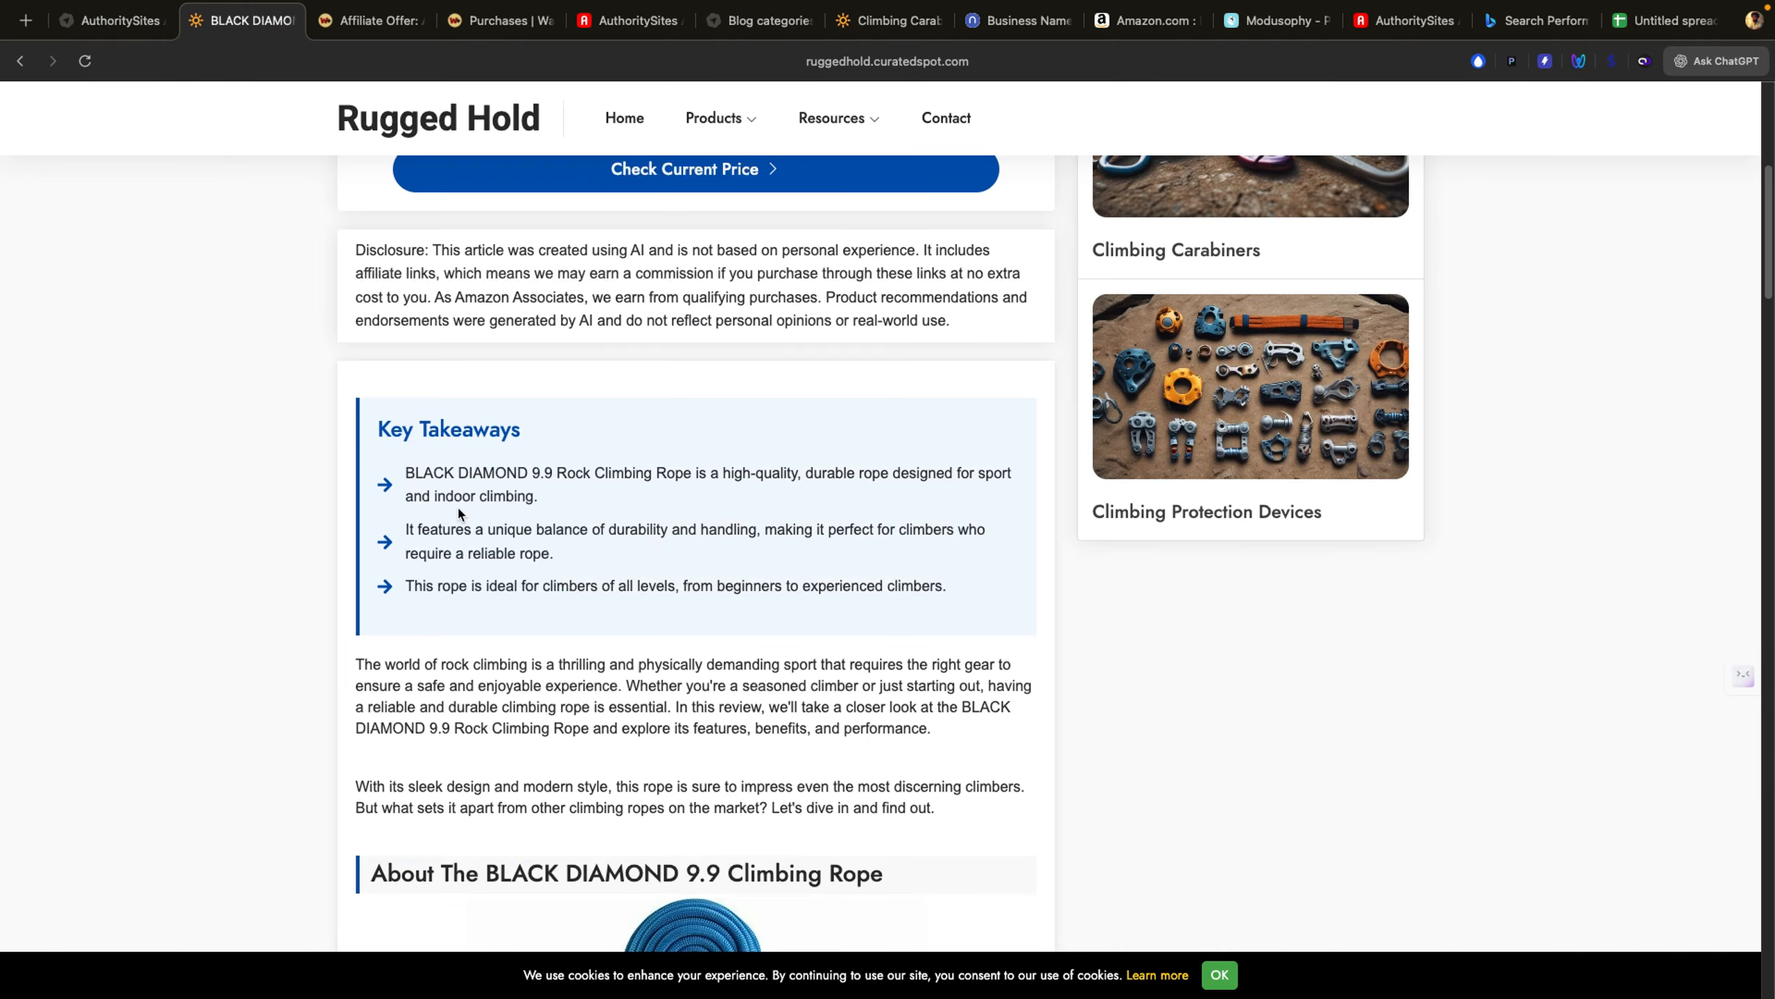
{"action": "scroll", "coordinate": [459, 512], "scroll_direction": "down", "scroll_amount": 3}
{"action": "scroll", "coordinate": [459, 512], "scroll_direction": "down", "scroll_amount": 12}
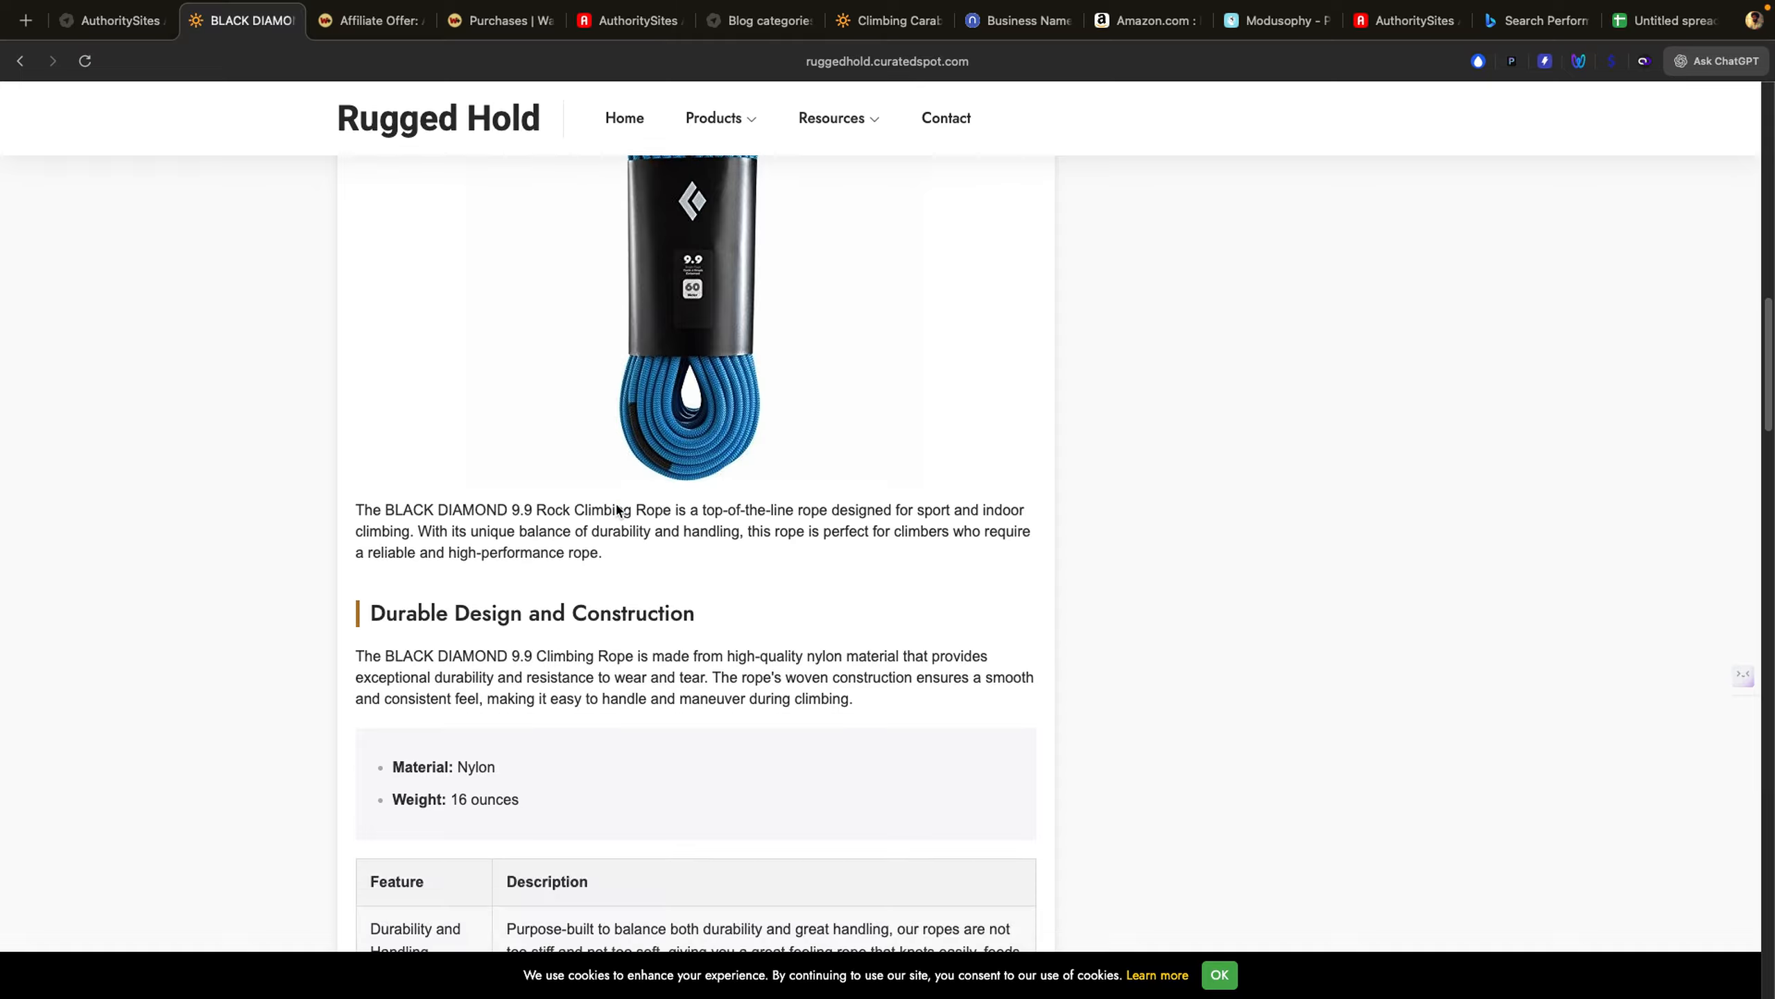
{"action": "scroll", "coordinate": [616, 502], "scroll_direction": "down", "scroll_amount": 20}
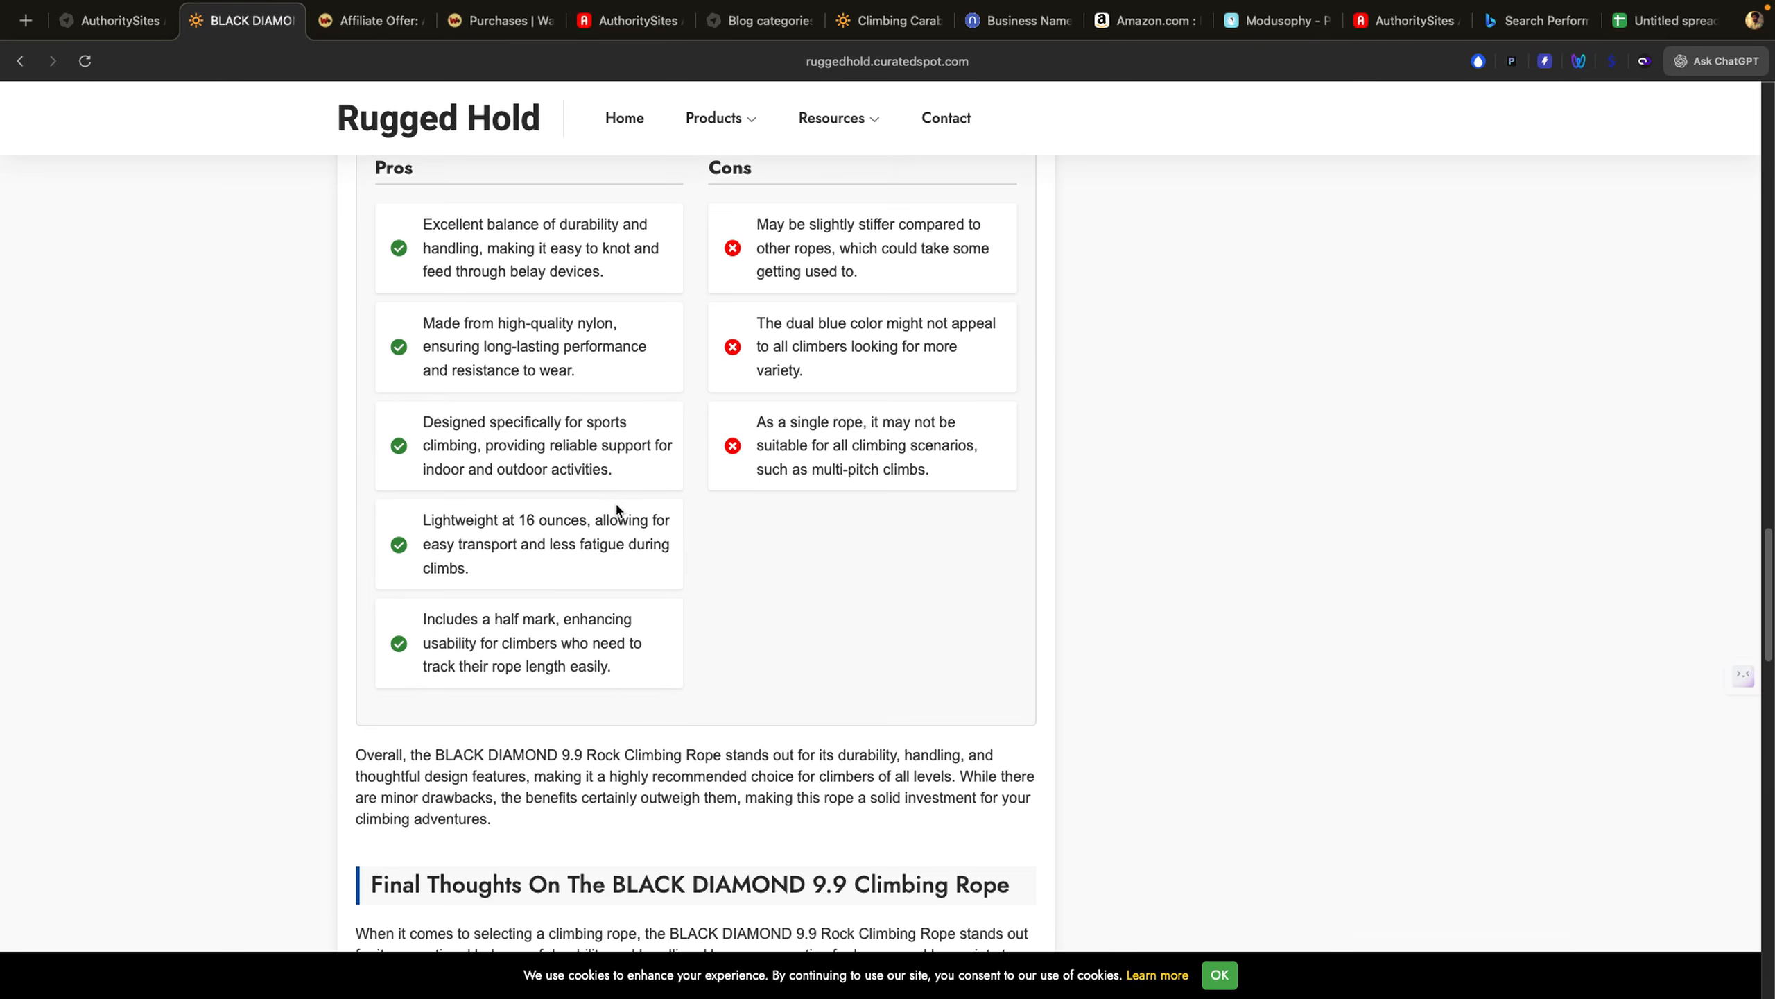
{"action": "scroll", "coordinate": [616, 505], "scroll_direction": "down", "scroll_amount": 20}
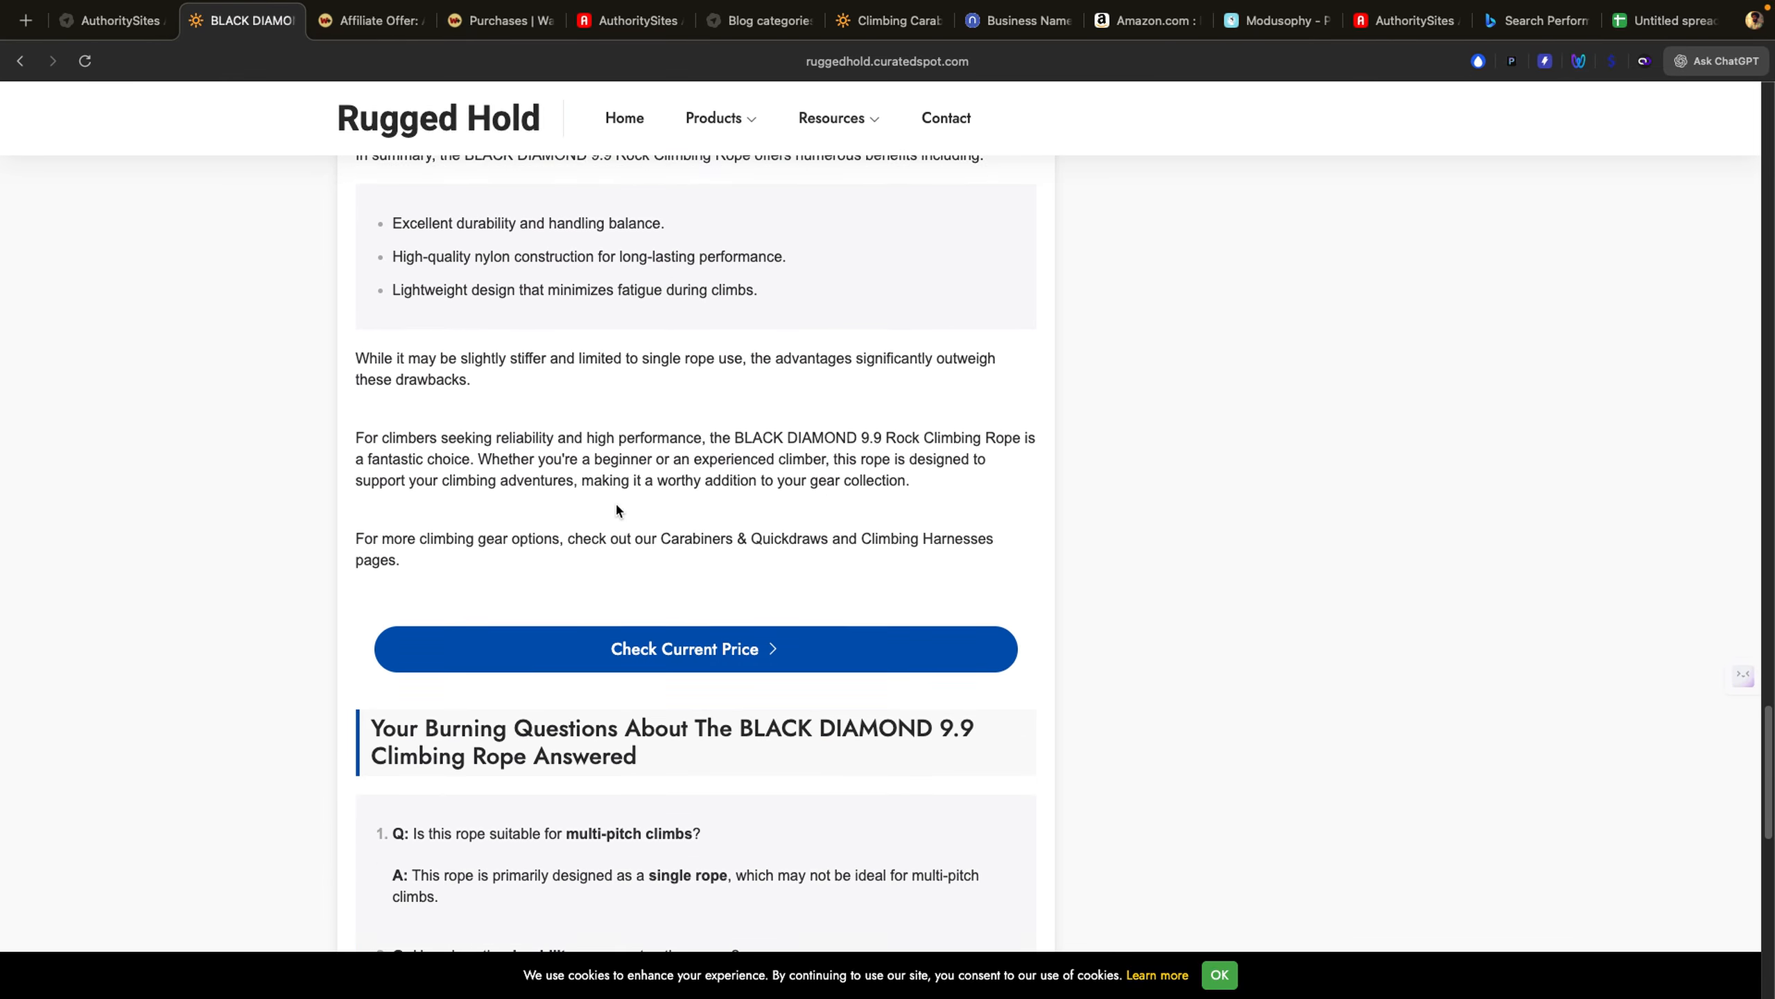
{"action": "scroll", "coordinate": [616, 502], "scroll_direction": "down", "scroll_amount": 12}
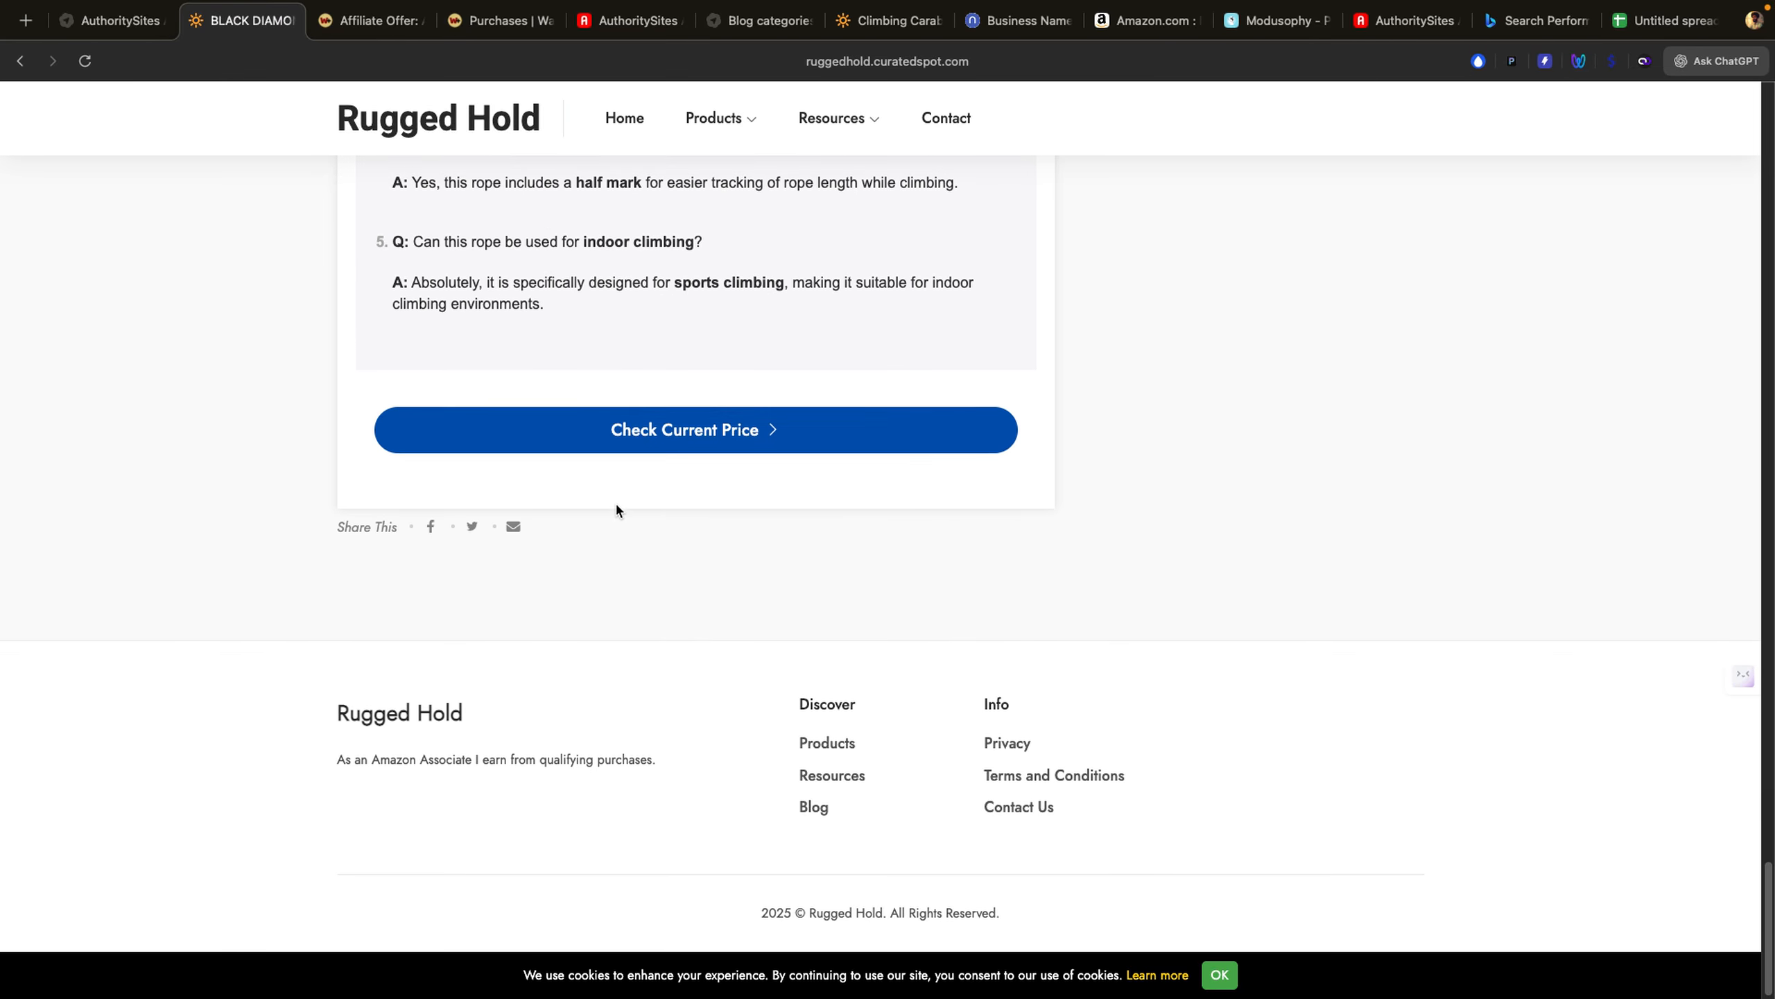
{"action": "left_click_drag", "start_coordinate": [1755, 904], "coordinate": [1677, 137]}
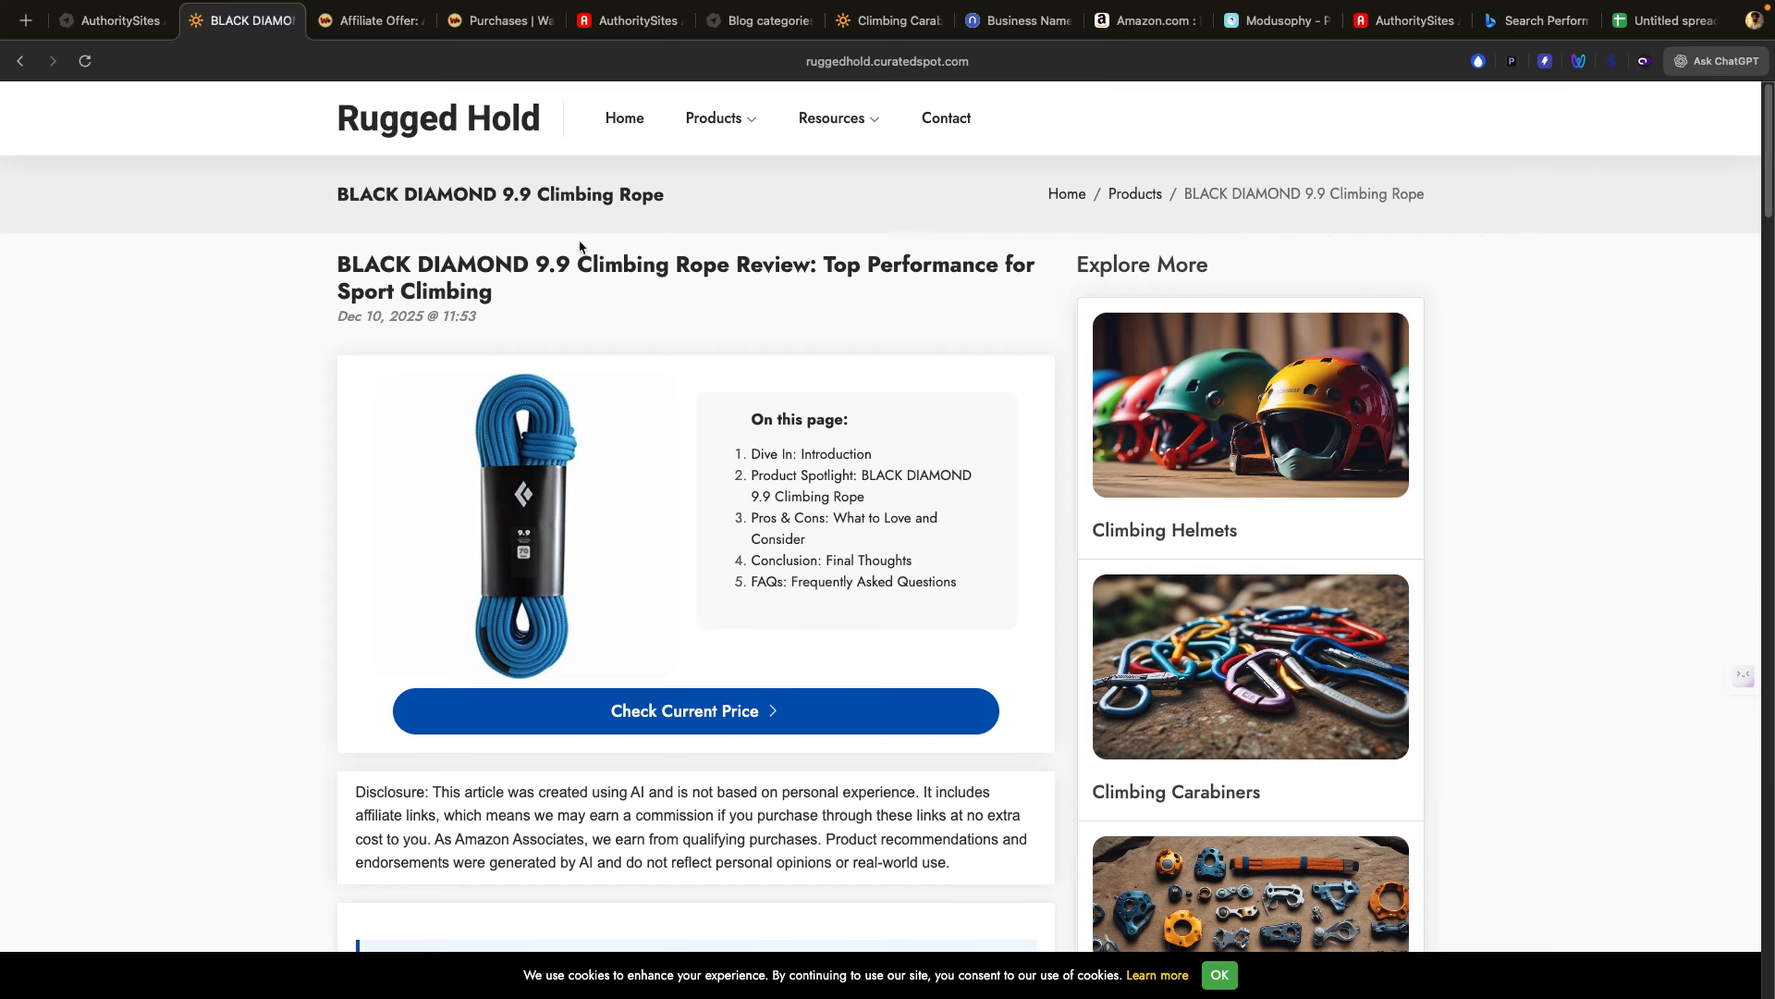
Step: Load the suggested roundups.ai review of Paraspeech for macOS in a new tab
{"action": "right_click", "coordinate": [234, 32]}
{"action": "left_click", "coordinate": [258, 88]}
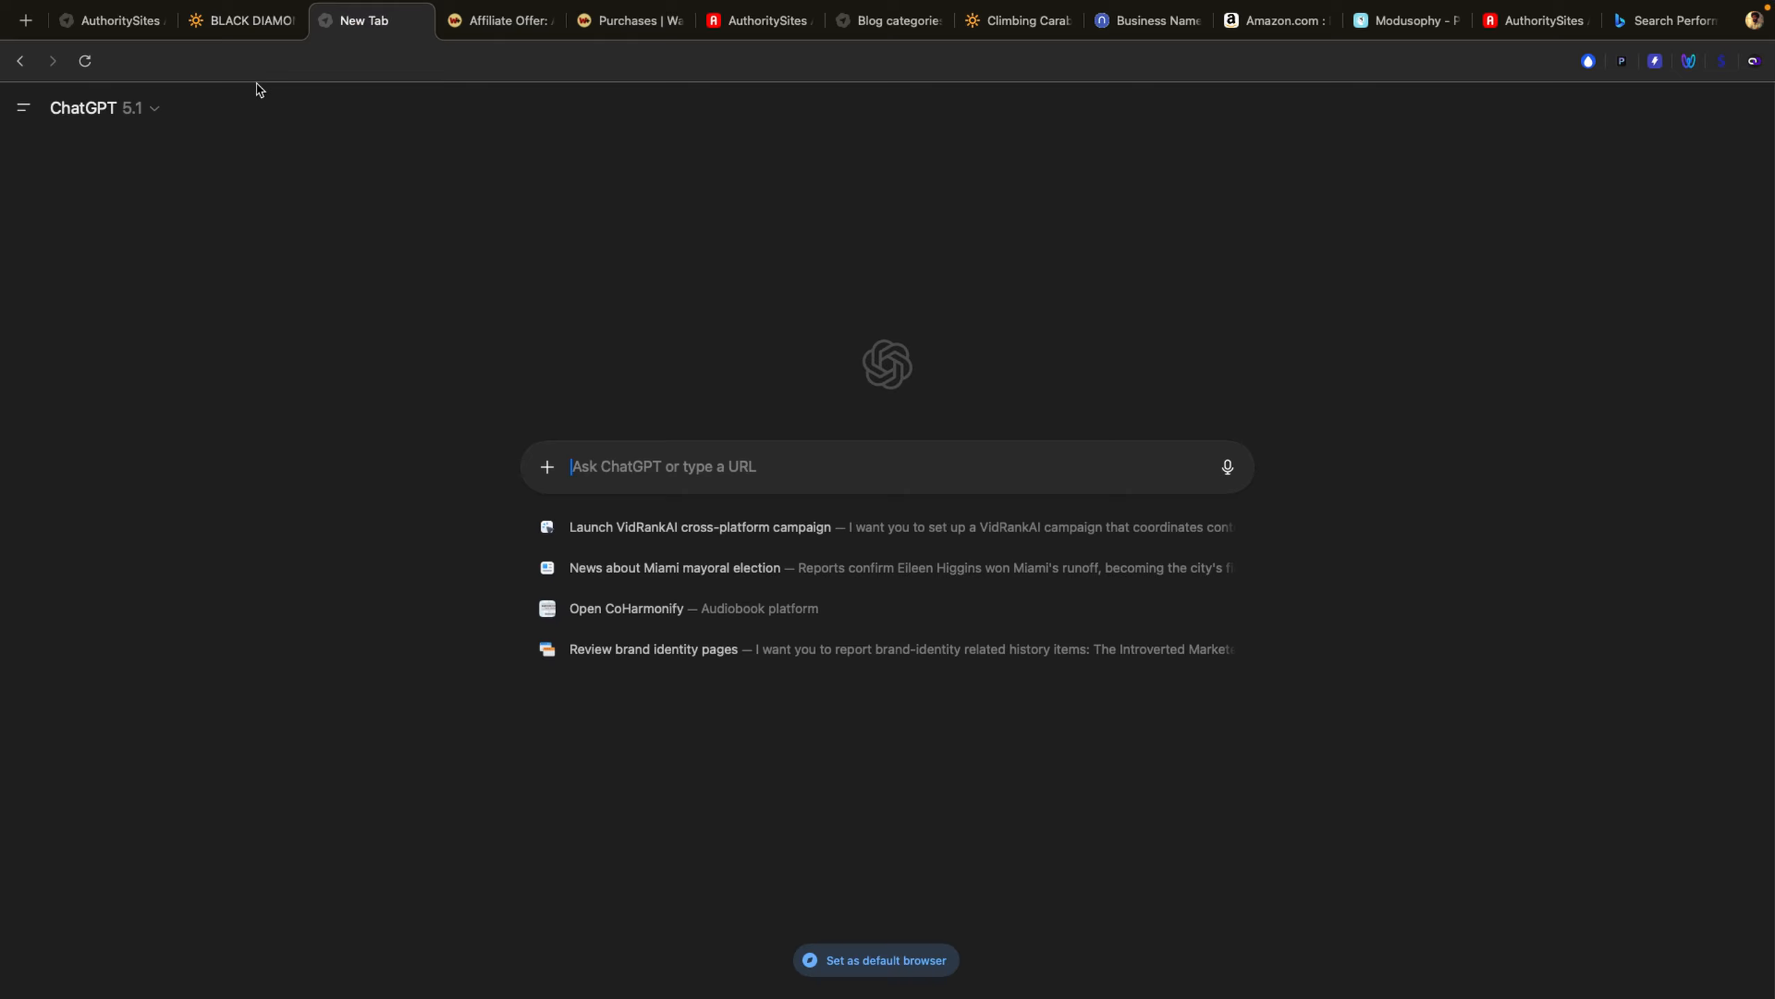
{"action": "type", "text": "roun"}
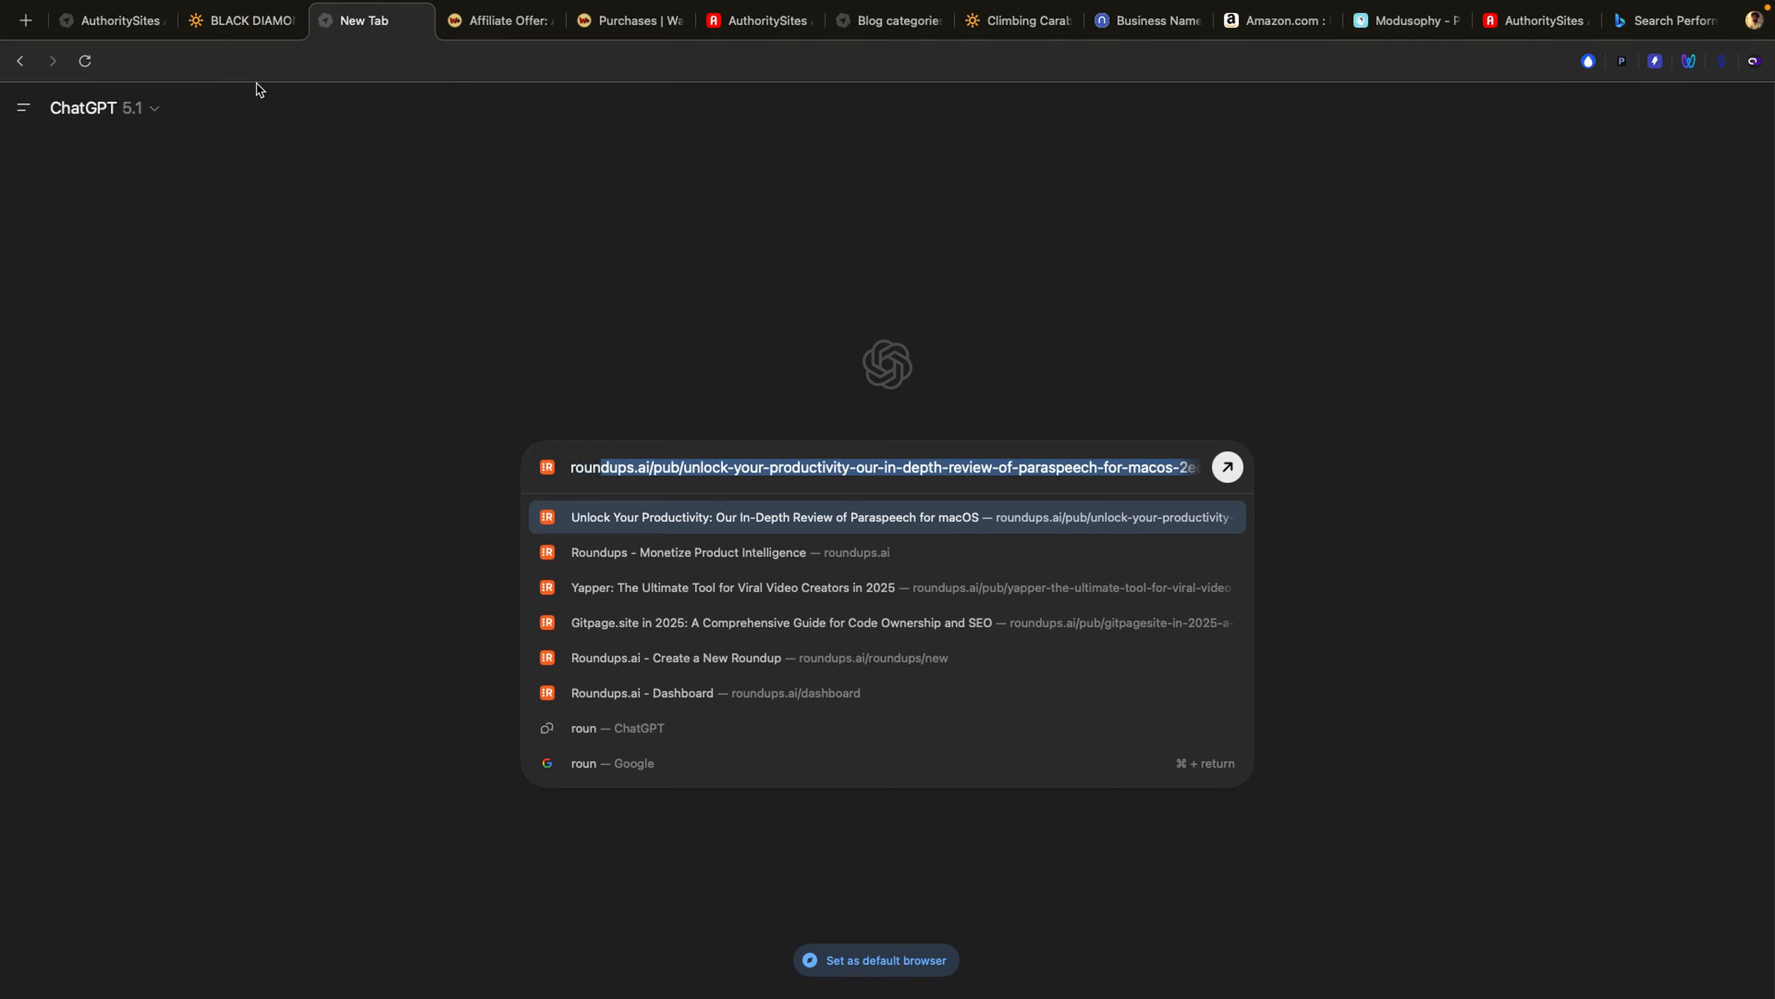
{"action": "key", "text": "Return"}
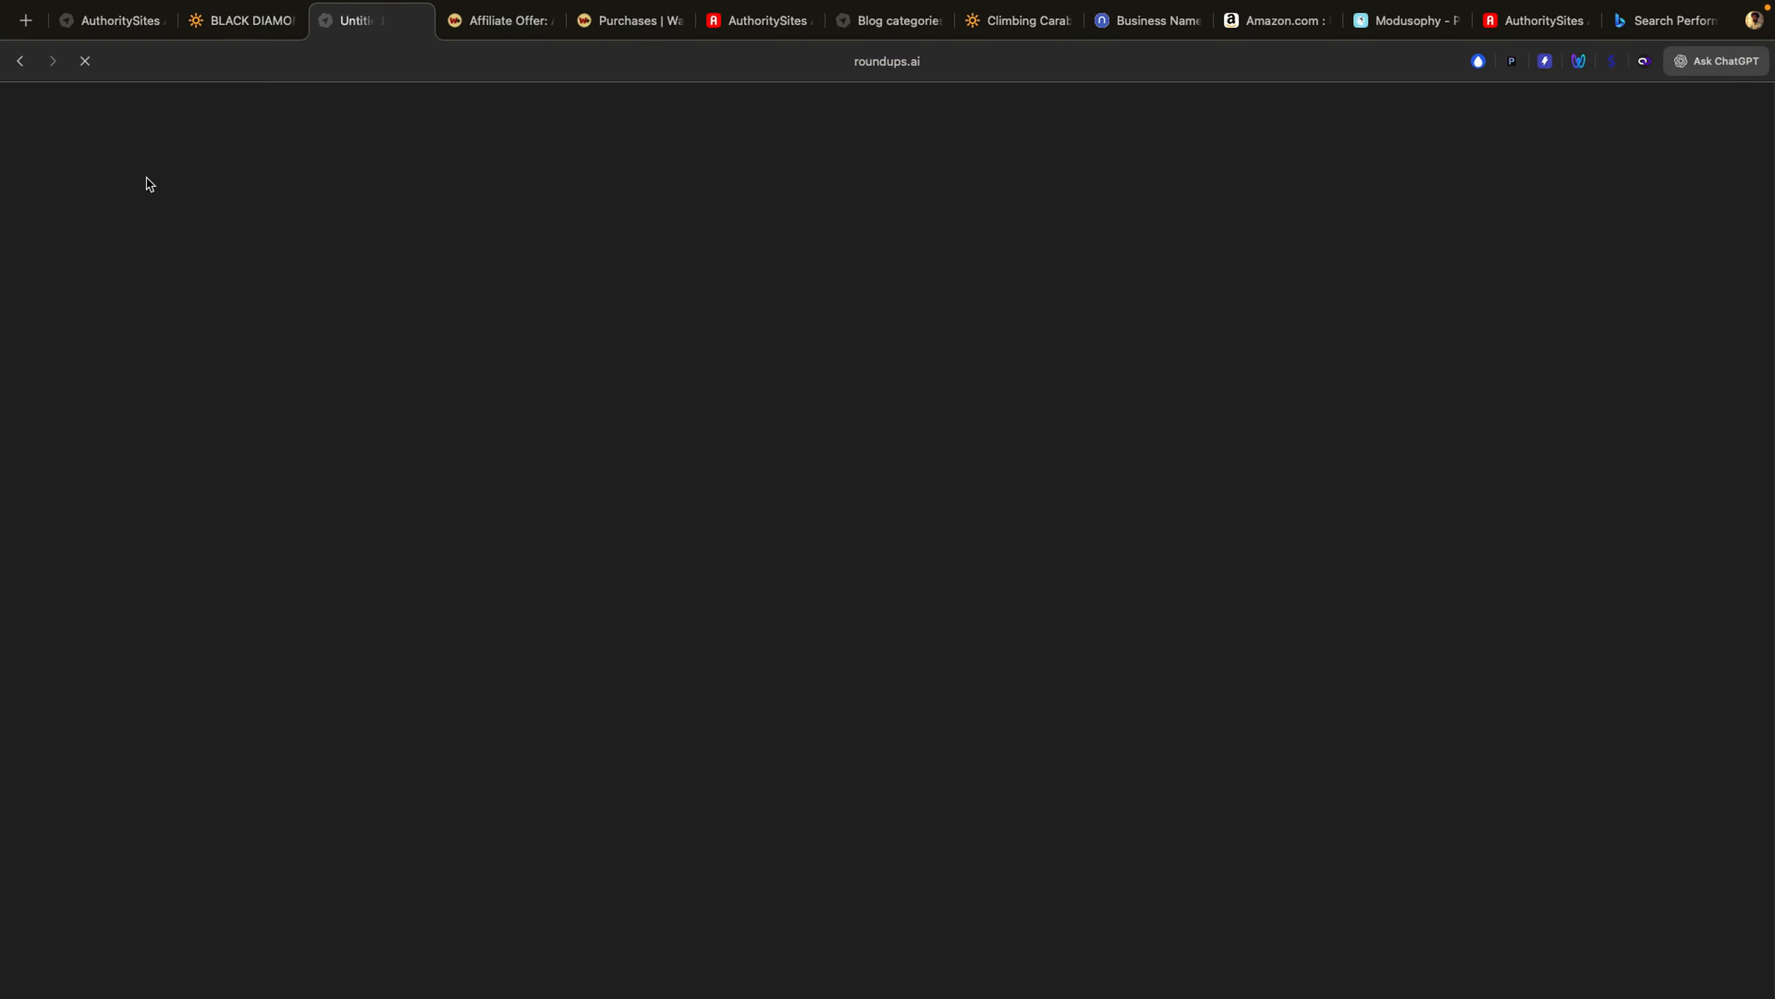
{"action": "left_click", "coordinate": [234, 34]}
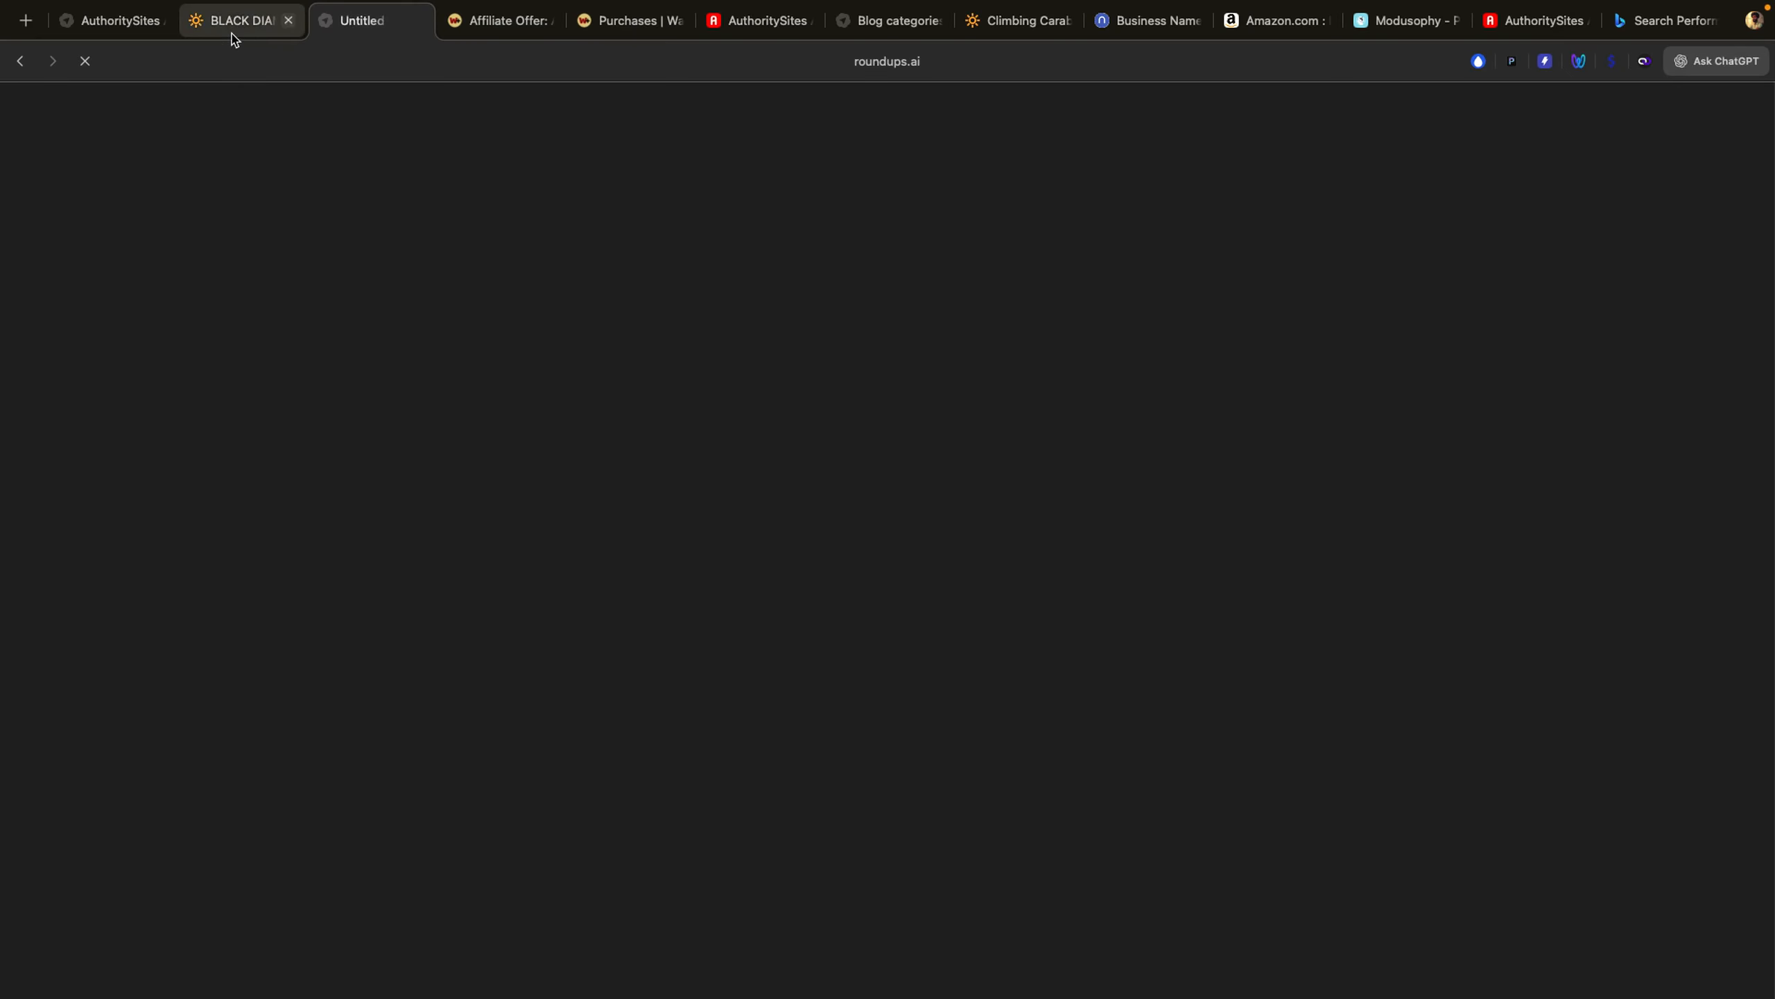
Step: Switch back to AuthoritySites AI and look over the blog's articles and categories, ending on the articles list
{"action": "left_click", "coordinate": [117, 33]}
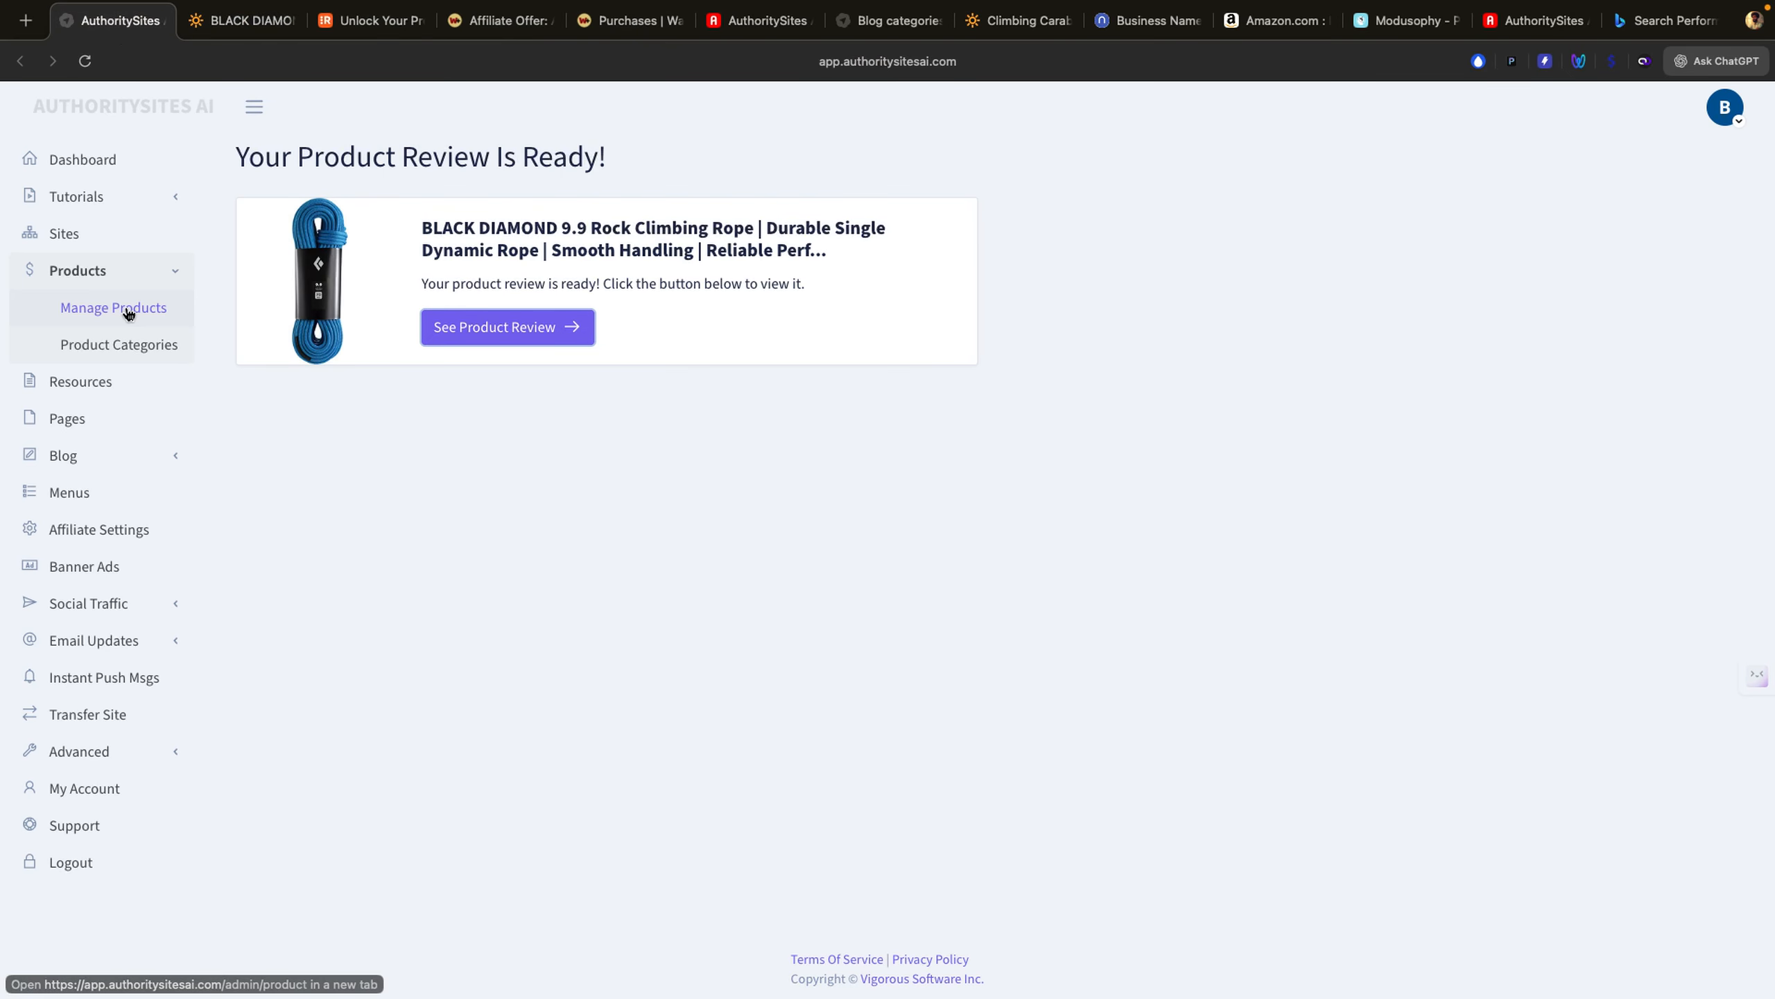
{"action": "left_click", "coordinate": [86, 455]}
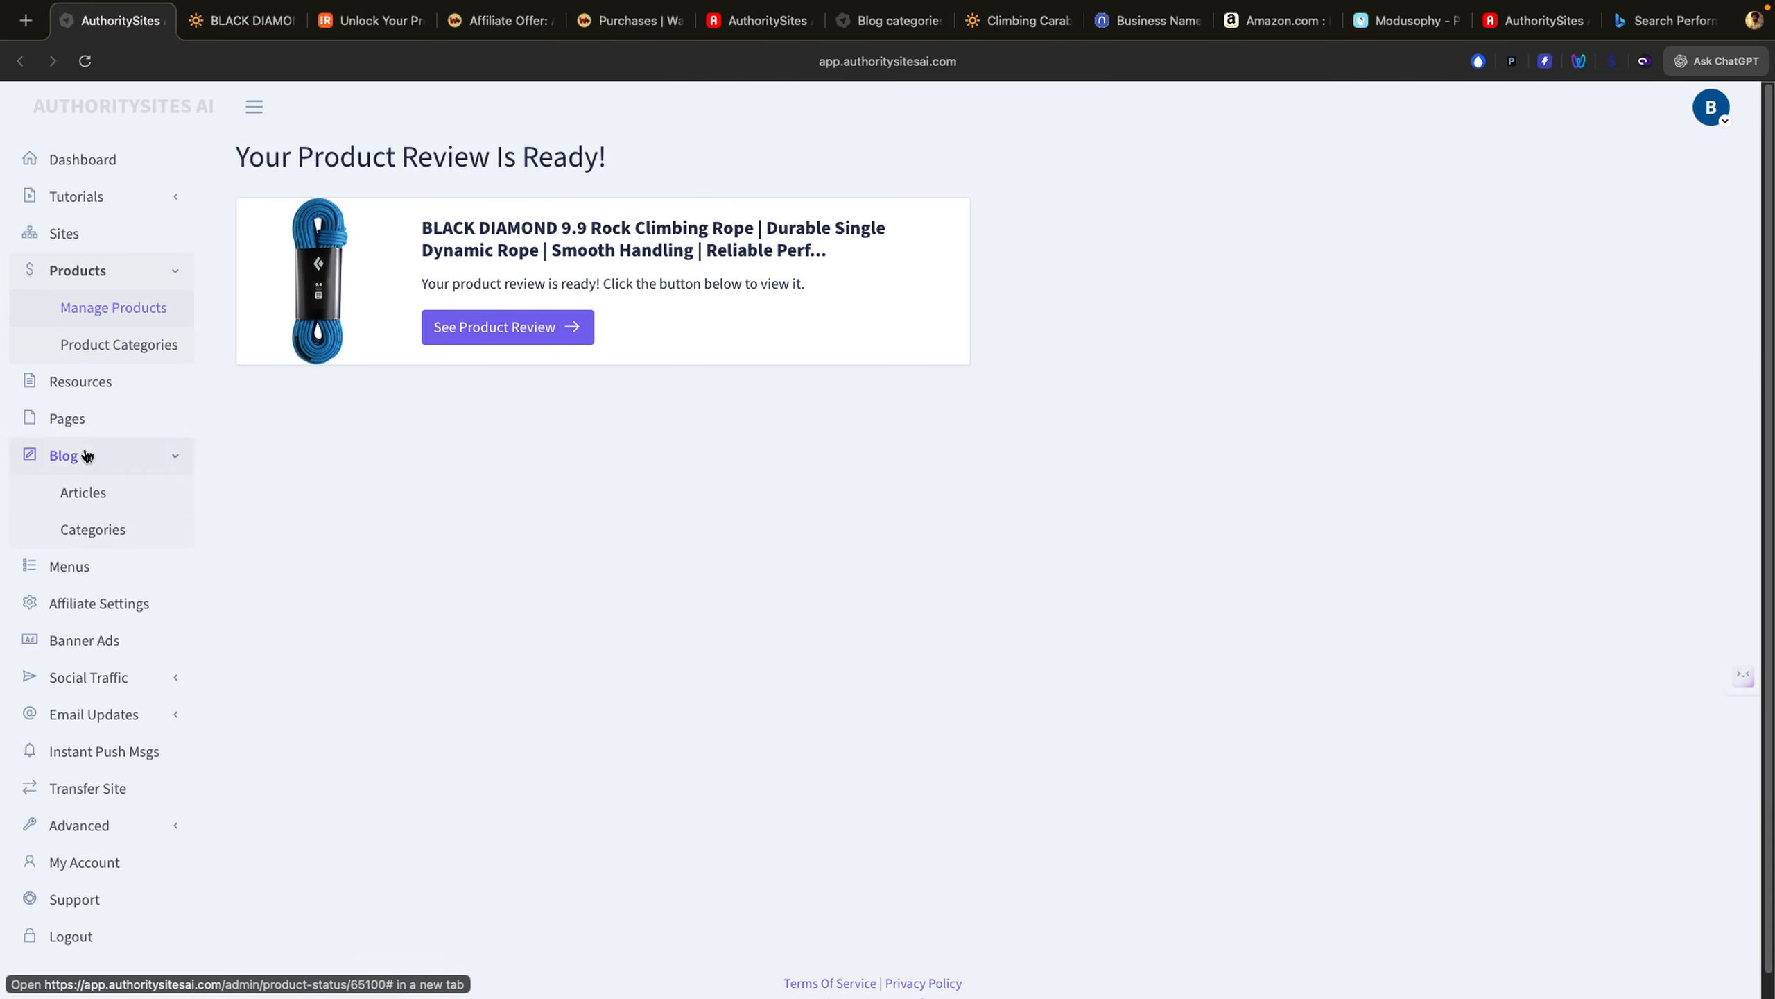
{"action": "left_click", "coordinate": [84, 502]}
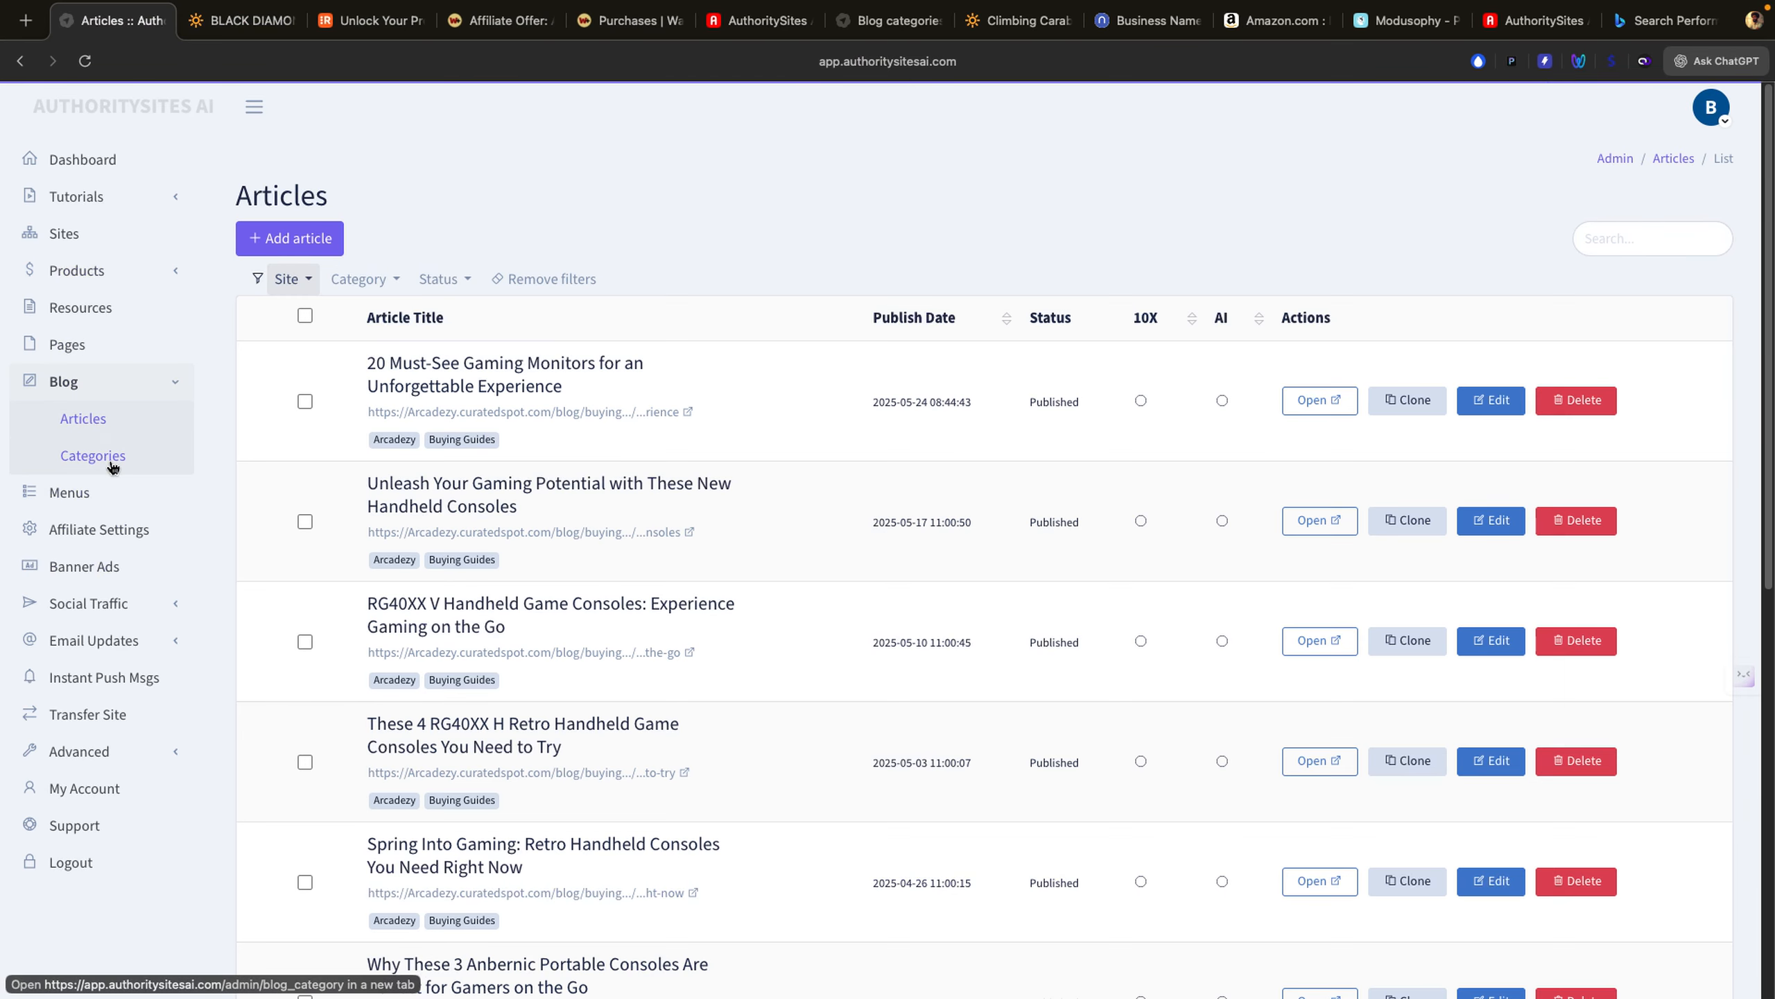
{"action": "left_click", "coordinate": [111, 465]}
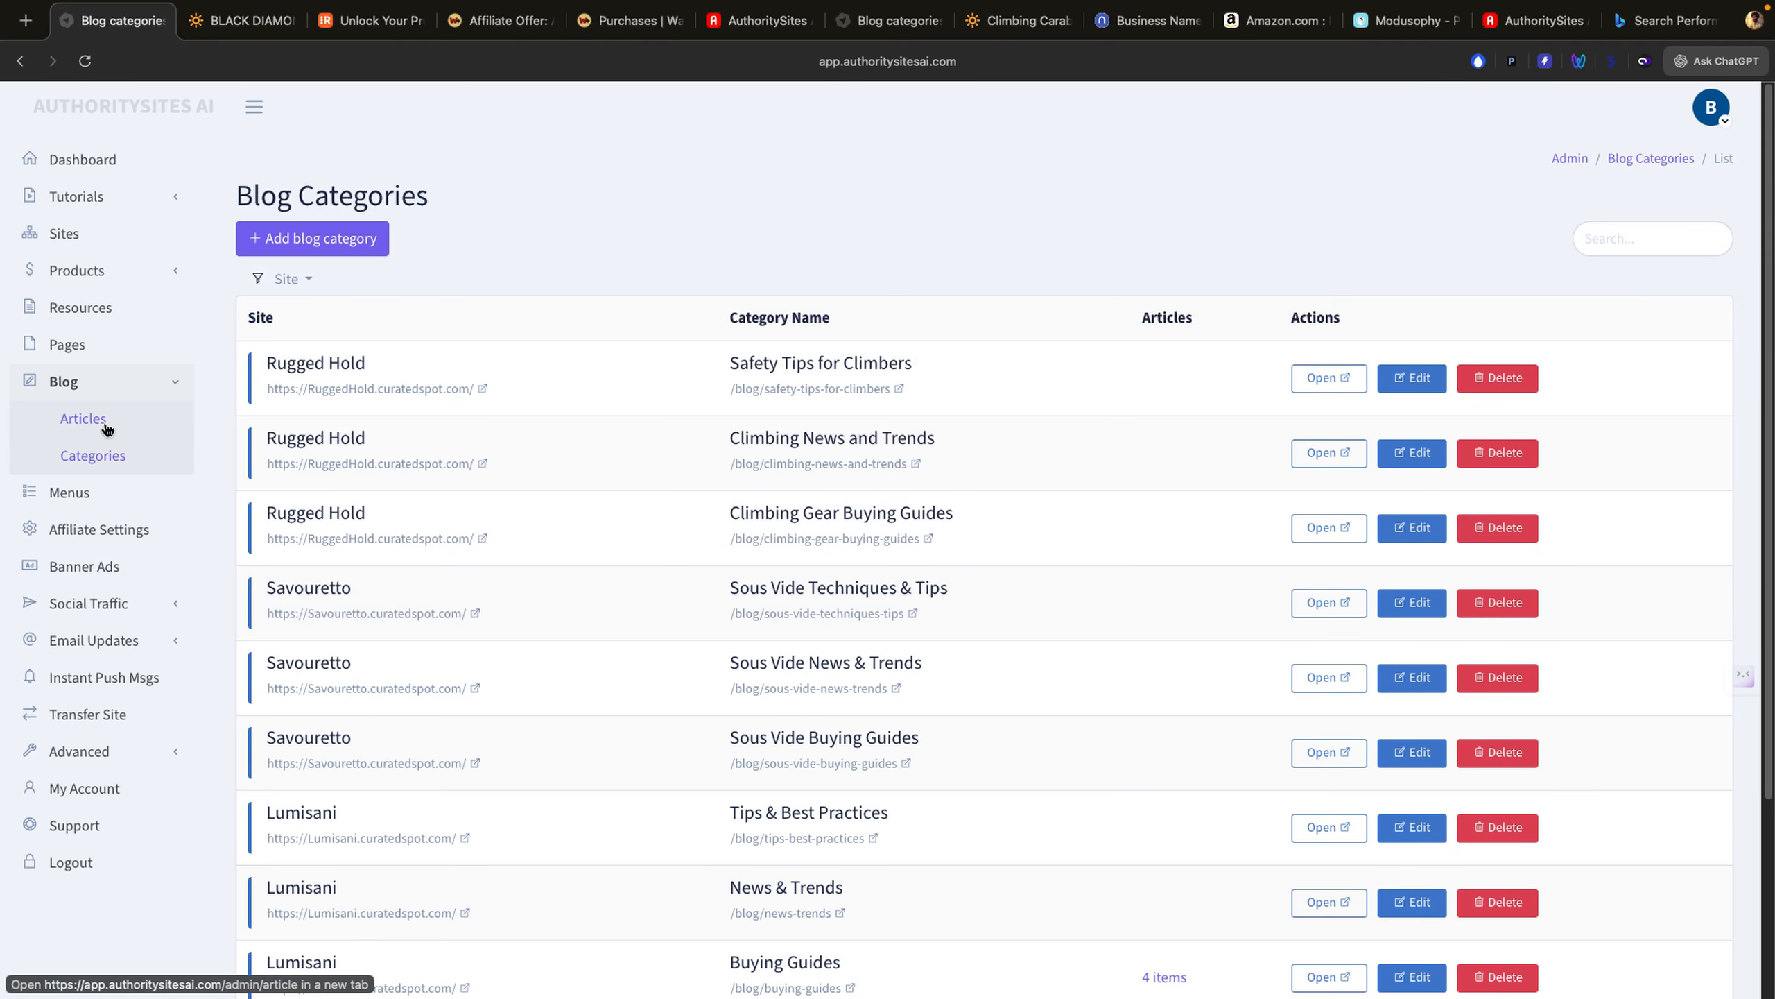
{"action": "left_click", "coordinate": [105, 422]}
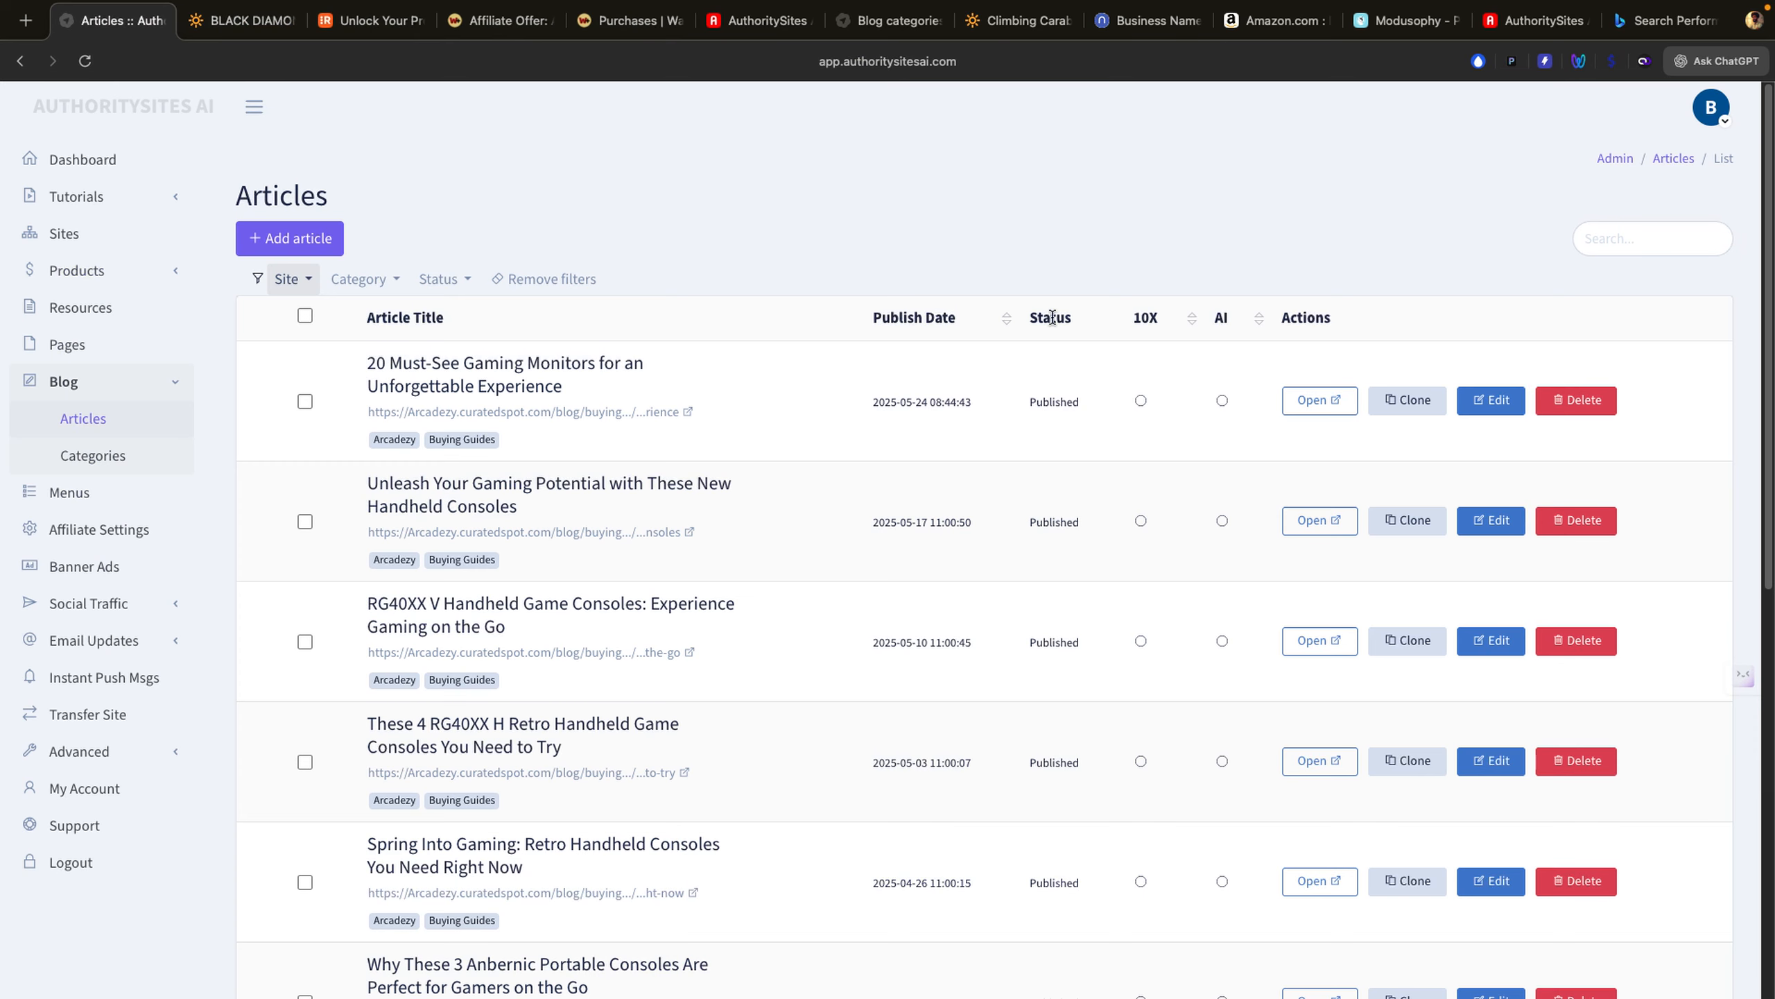
Step: Start a new article for the Rugged Hold site in the Climbing Gear Buying Guides category and look over the remaining form fields
{"action": "left_click", "coordinate": [289, 237]}
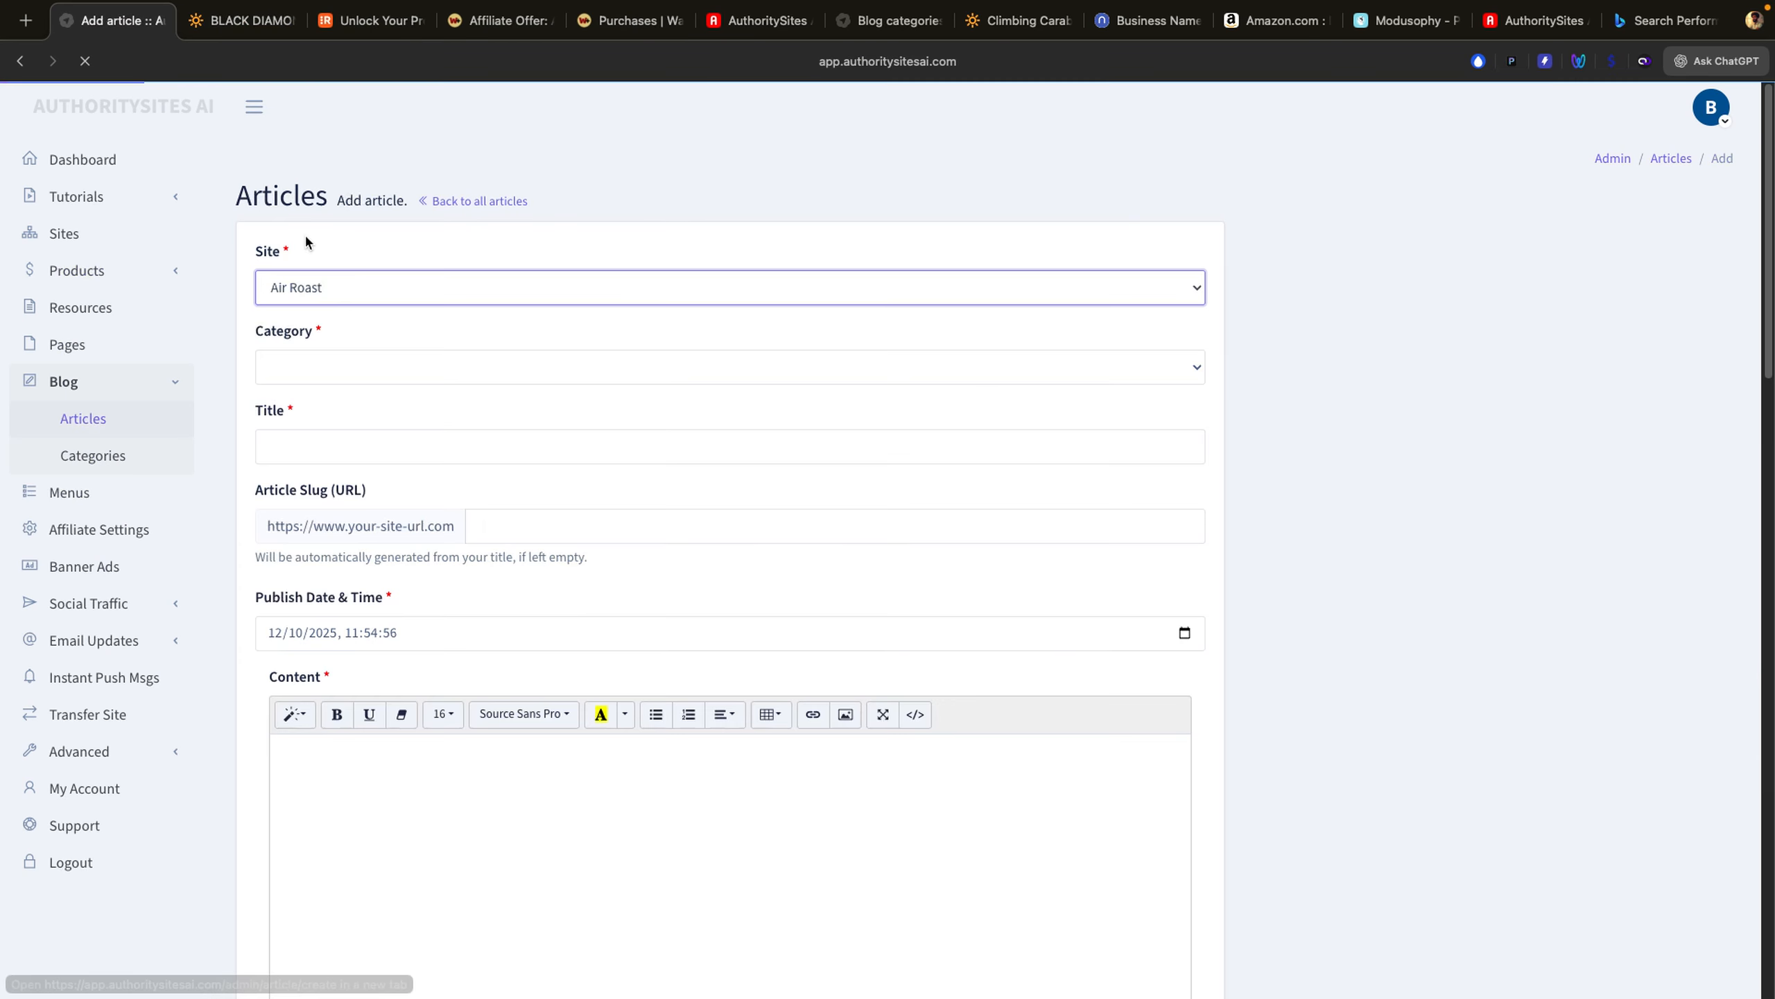
{"action": "left_click", "coordinate": [409, 283]}
{"action": "scroll", "coordinate": [417, 612], "scroll_direction": "down", "scroll_amount": 3}
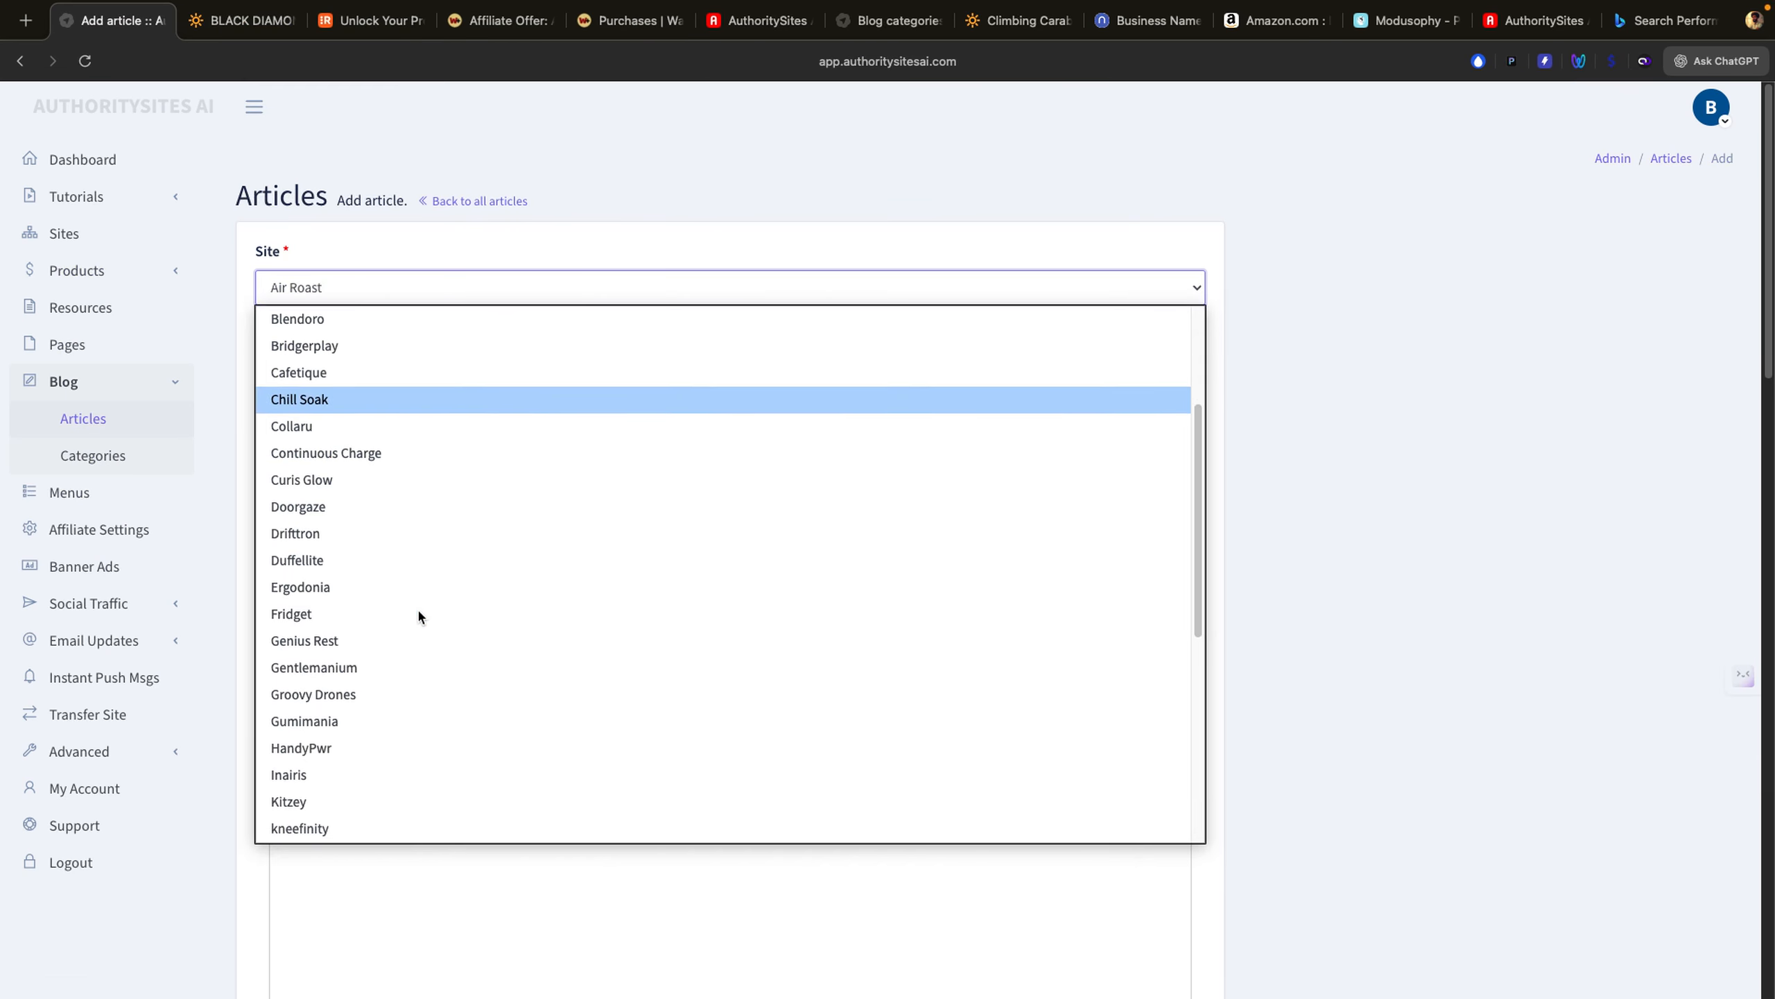
{"action": "scroll", "coordinate": [417, 607], "scroll_direction": "down", "scroll_amount": 3}
{"action": "scroll", "coordinate": [413, 735], "scroll_direction": "down", "scroll_amount": 3}
{"action": "left_click", "coordinate": [394, 709]}
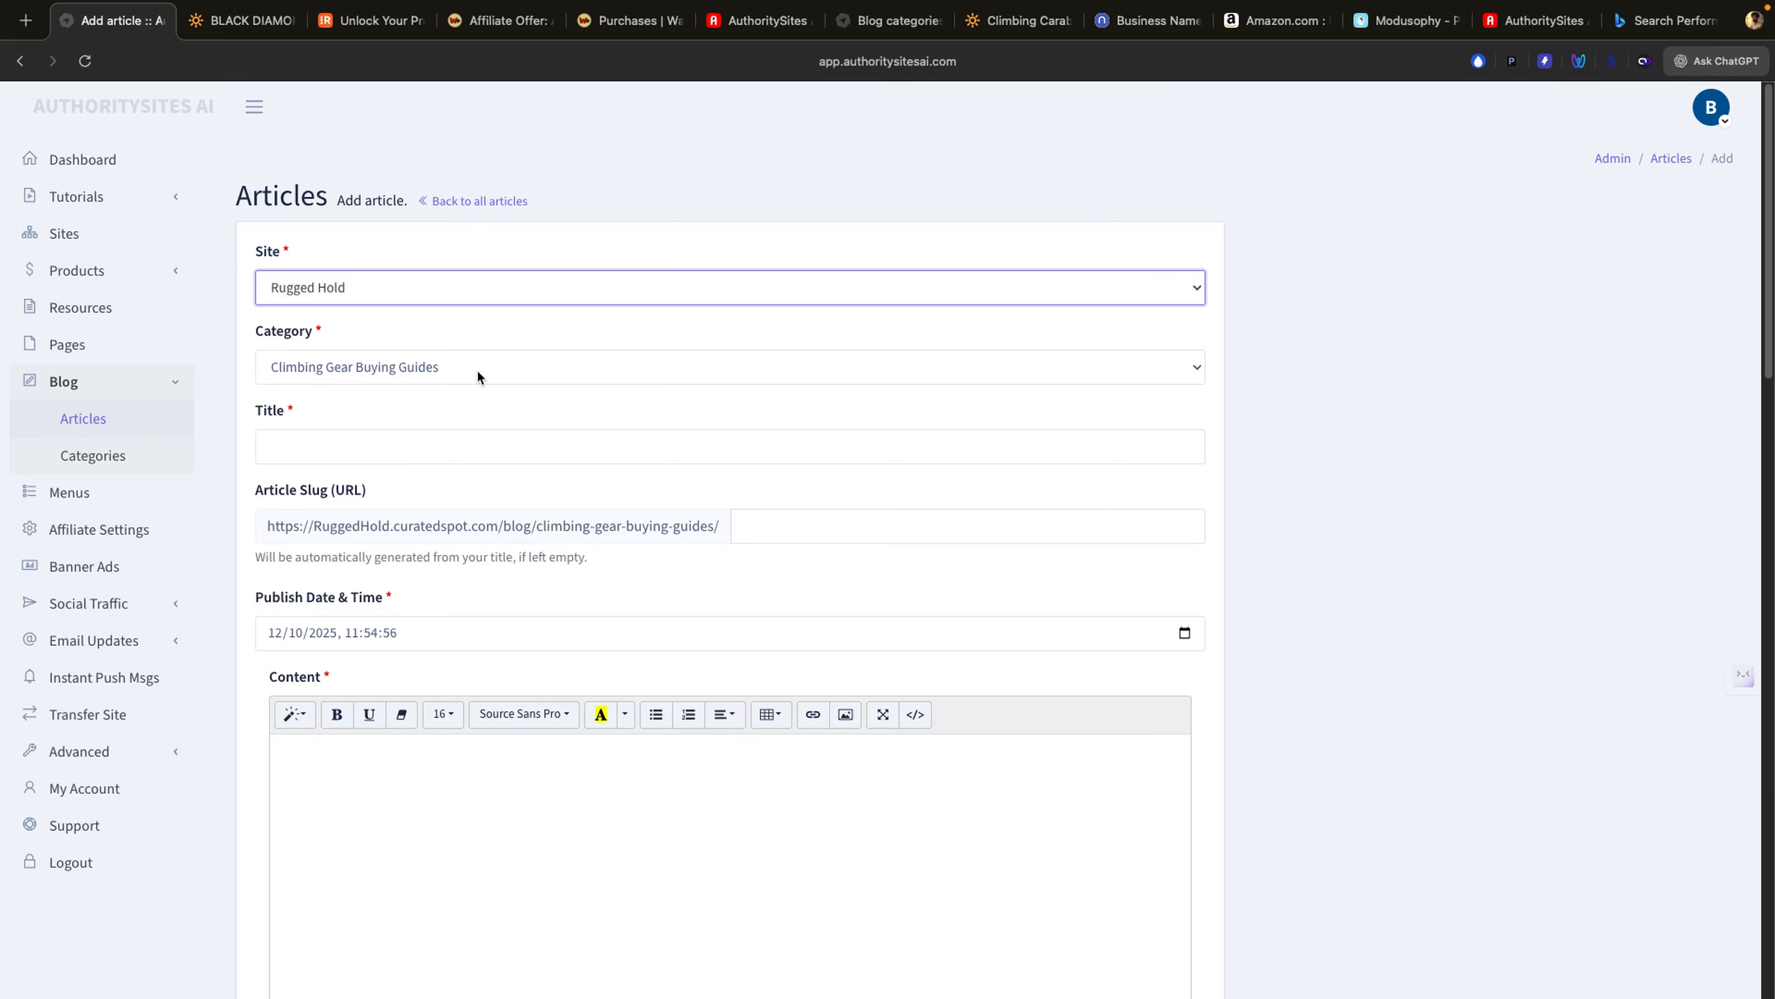
{"action": "left_click", "coordinate": [478, 370]}
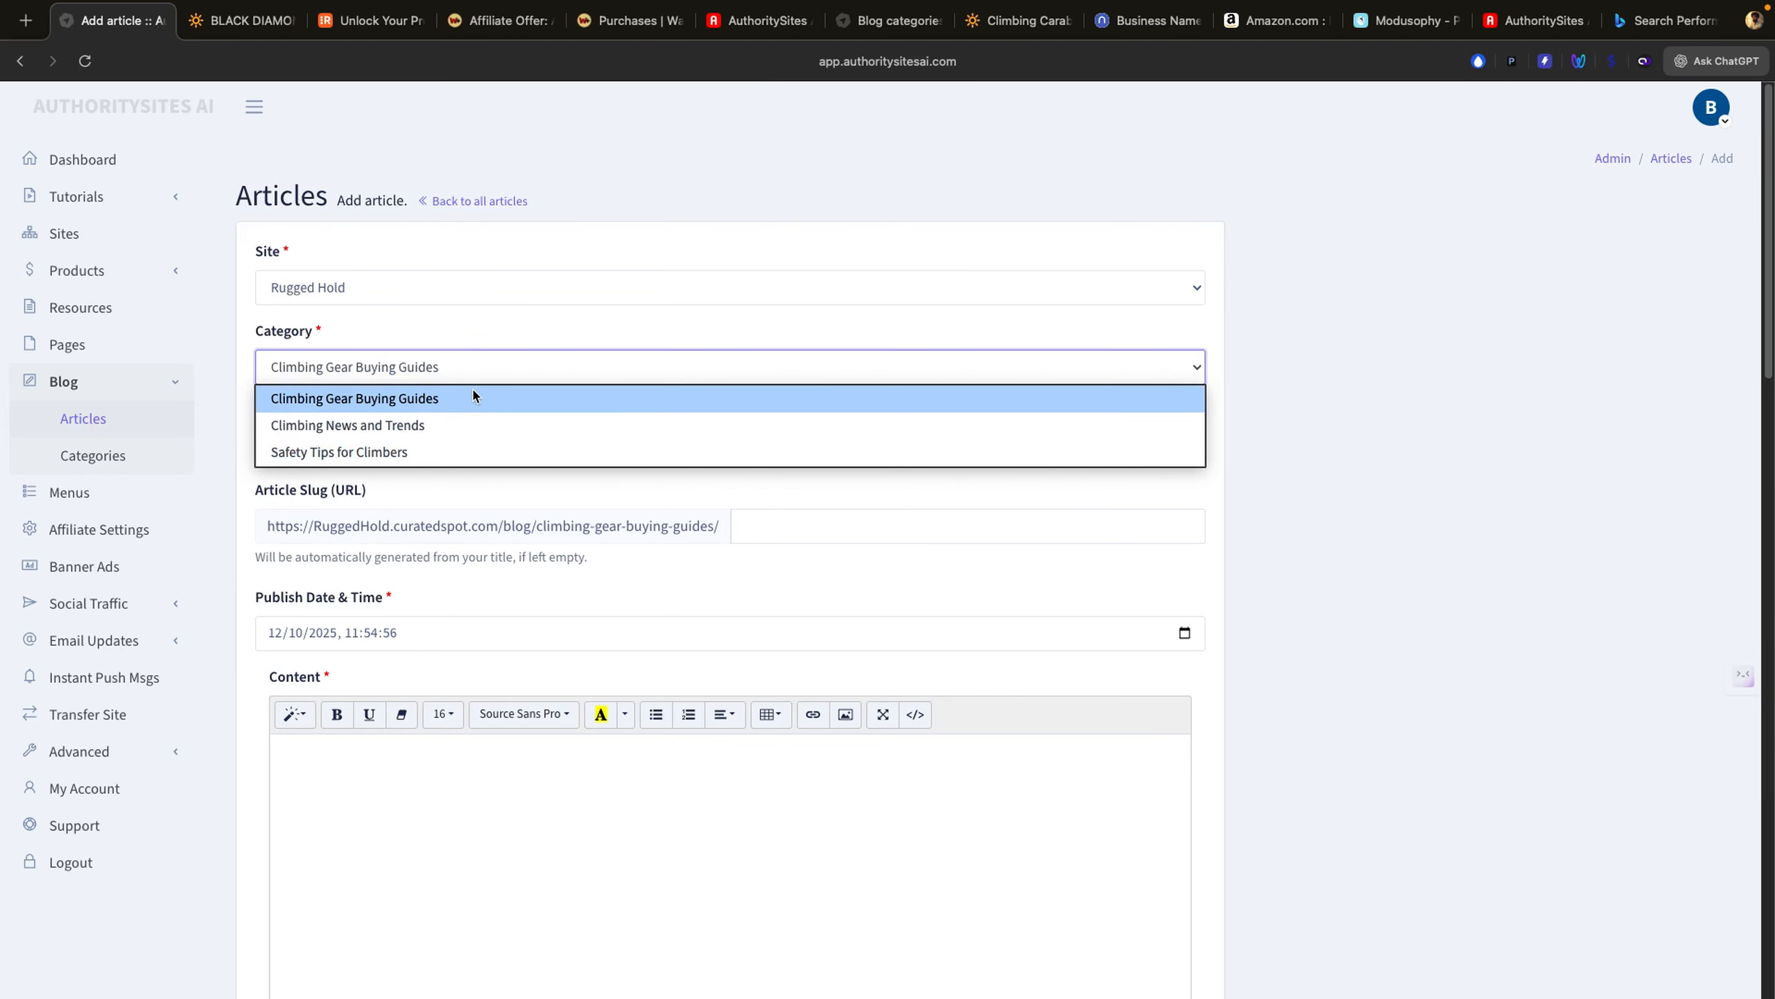
{"action": "left_click", "coordinate": [473, 398]}
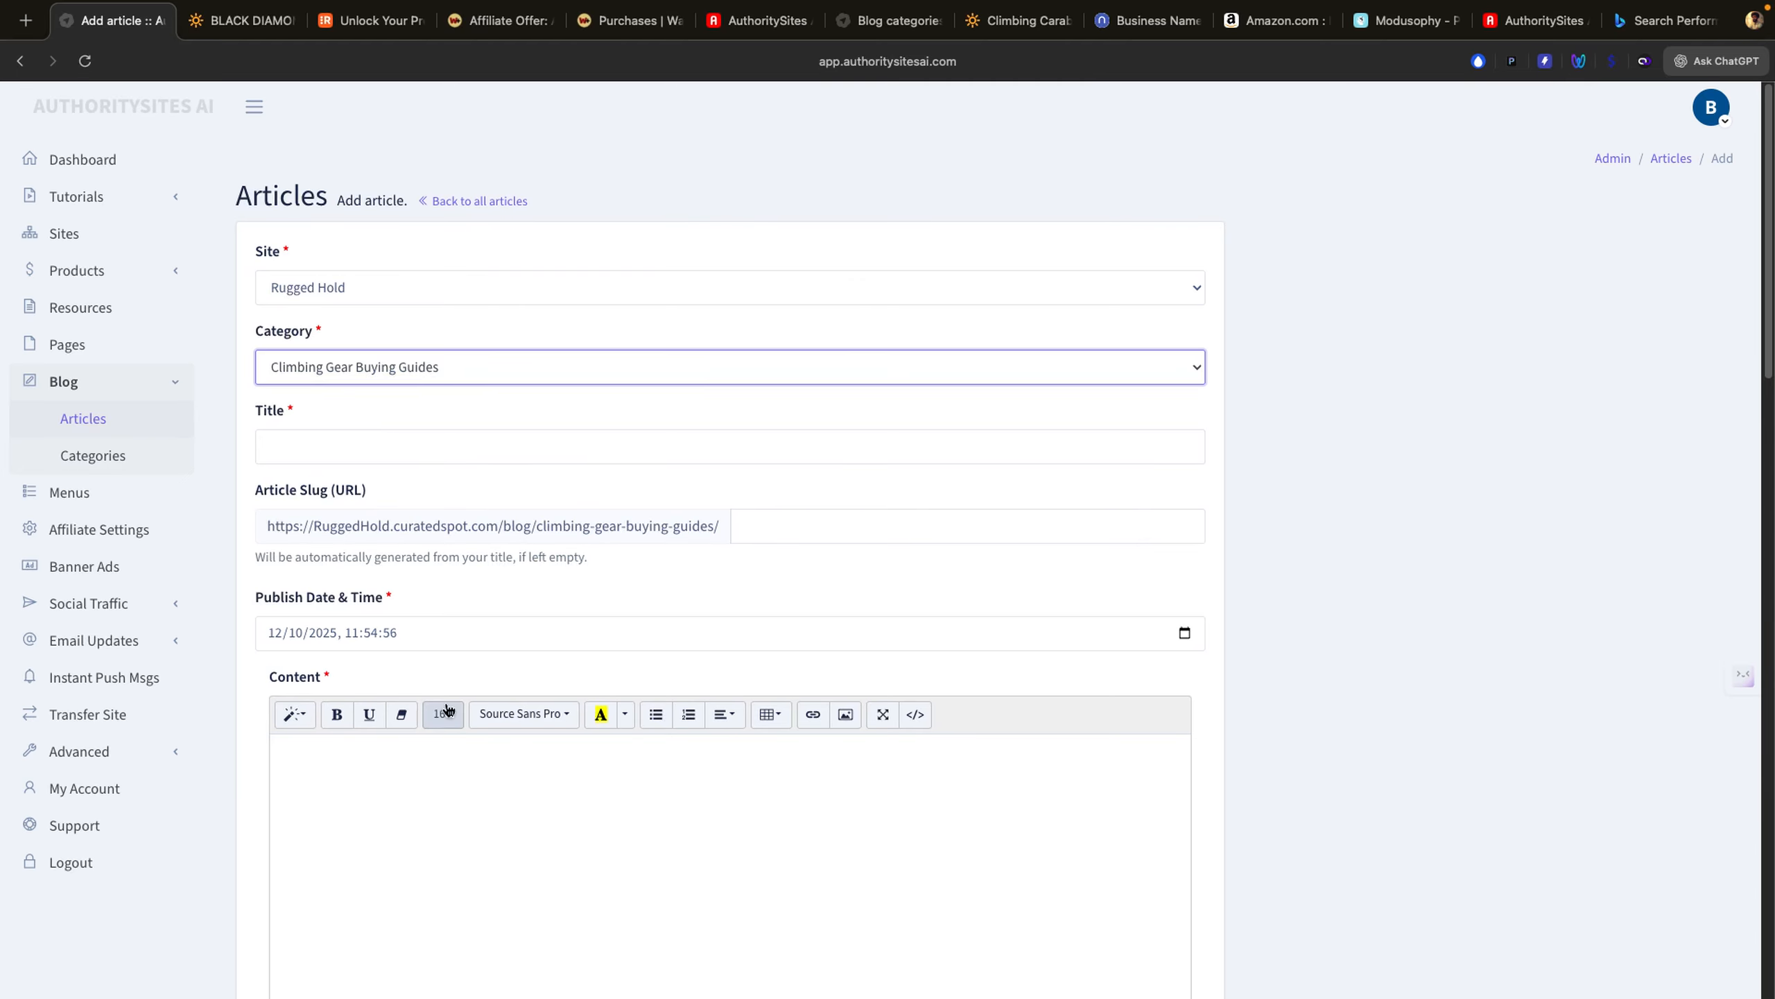
{"action": "scroll", "coordinate": [443, 708], "scroll_direction": "down", "scroll_amount": 12}
{"action": "scroll", "coordinate": [446, 702], "scroll_direction": "down", "scroll_amount": 12}
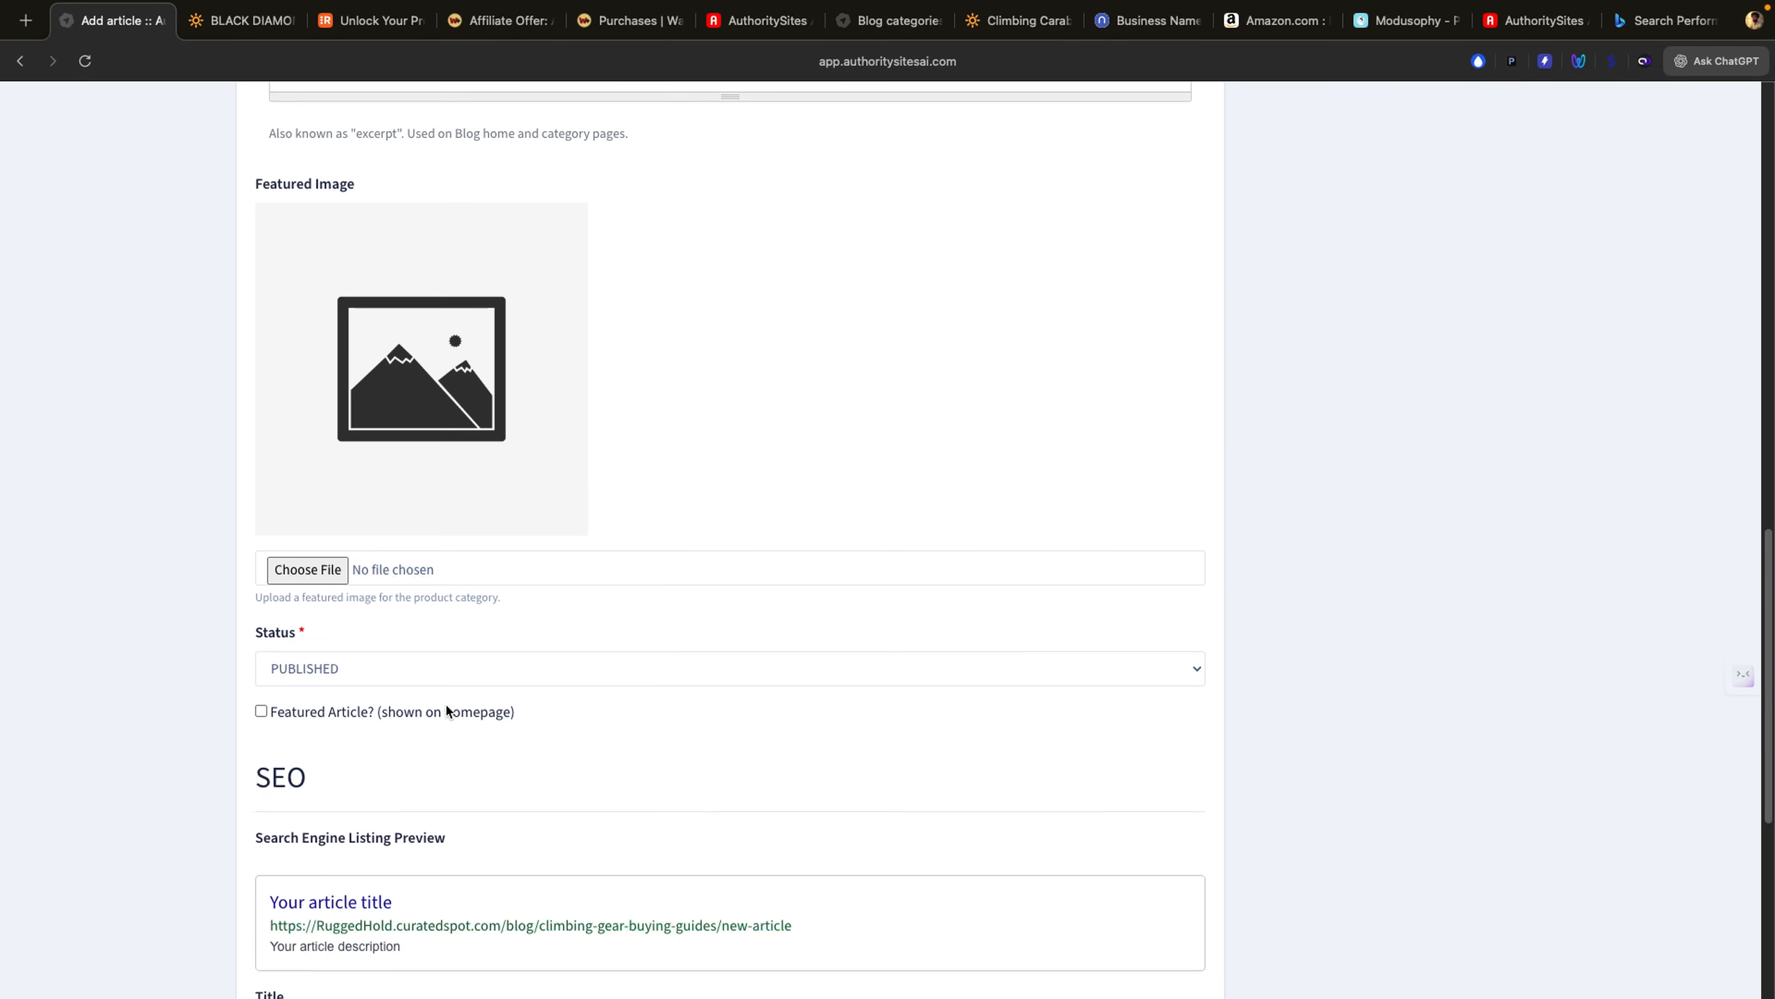
{"action": "scroll", "coordinate": [446, 701], "scroll_direction": "up", "scroll_amount": 3}
{"action": "scroll", "coordinate": [446, 702], "scroll_direction": "up", "scroll_amount": 20}
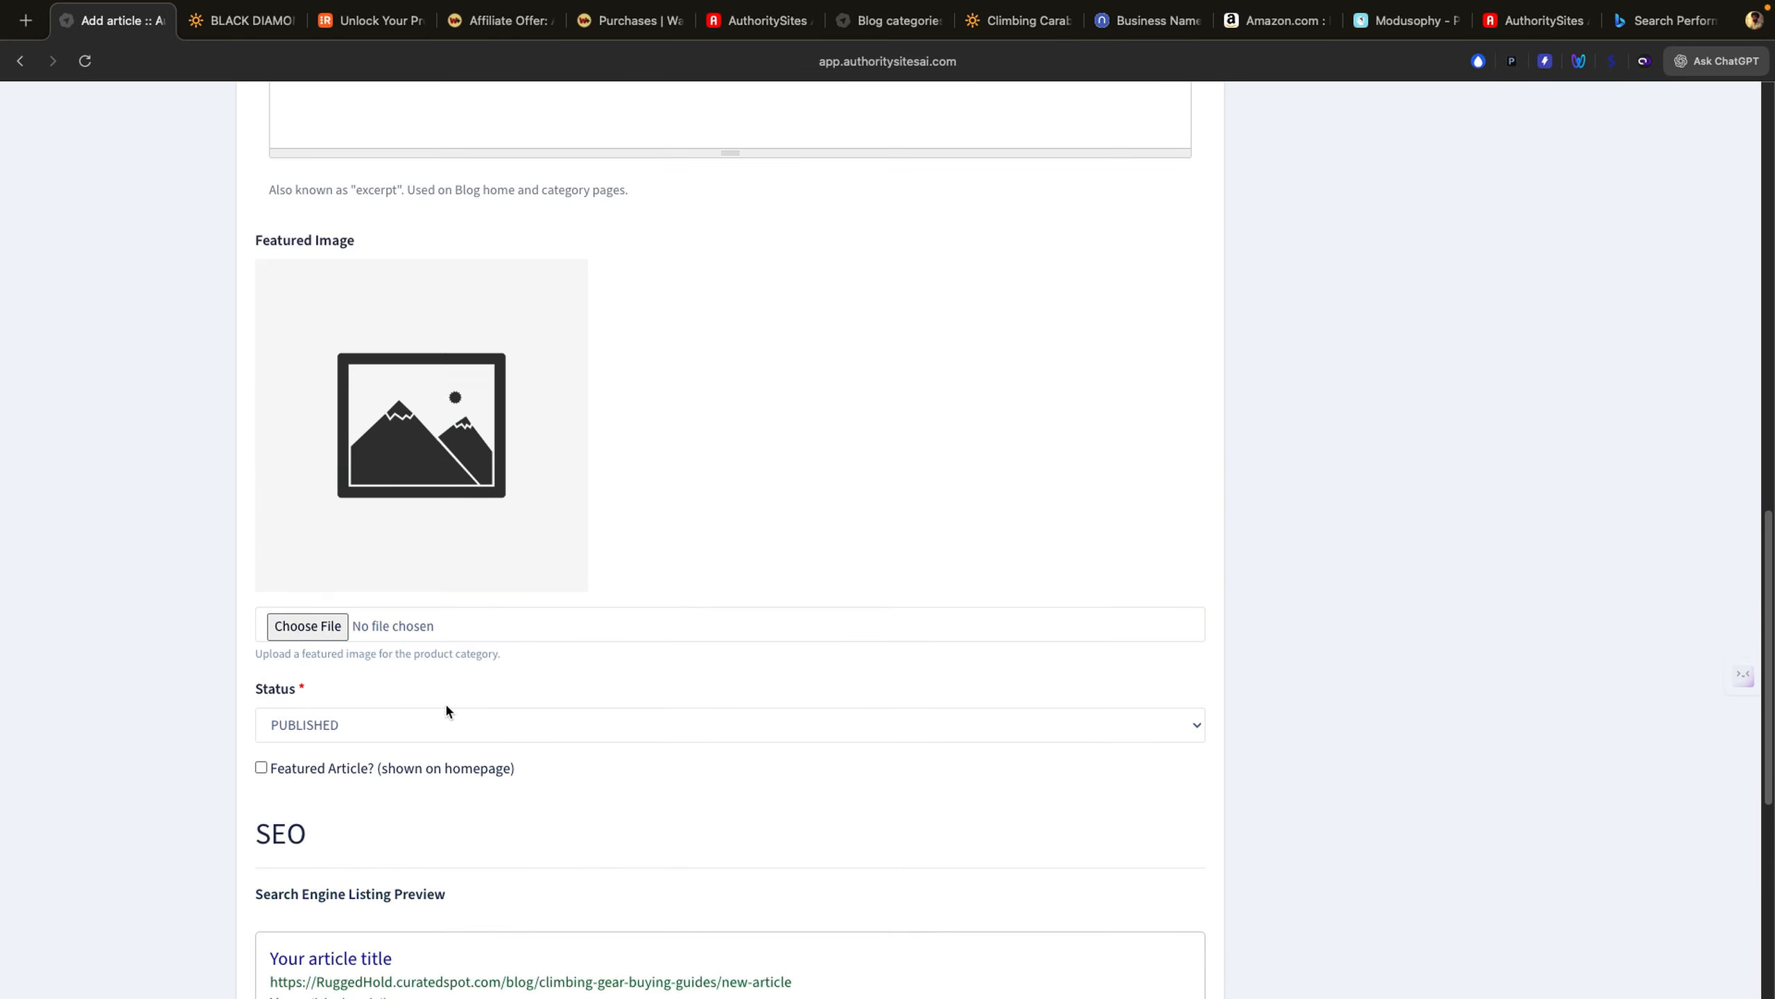
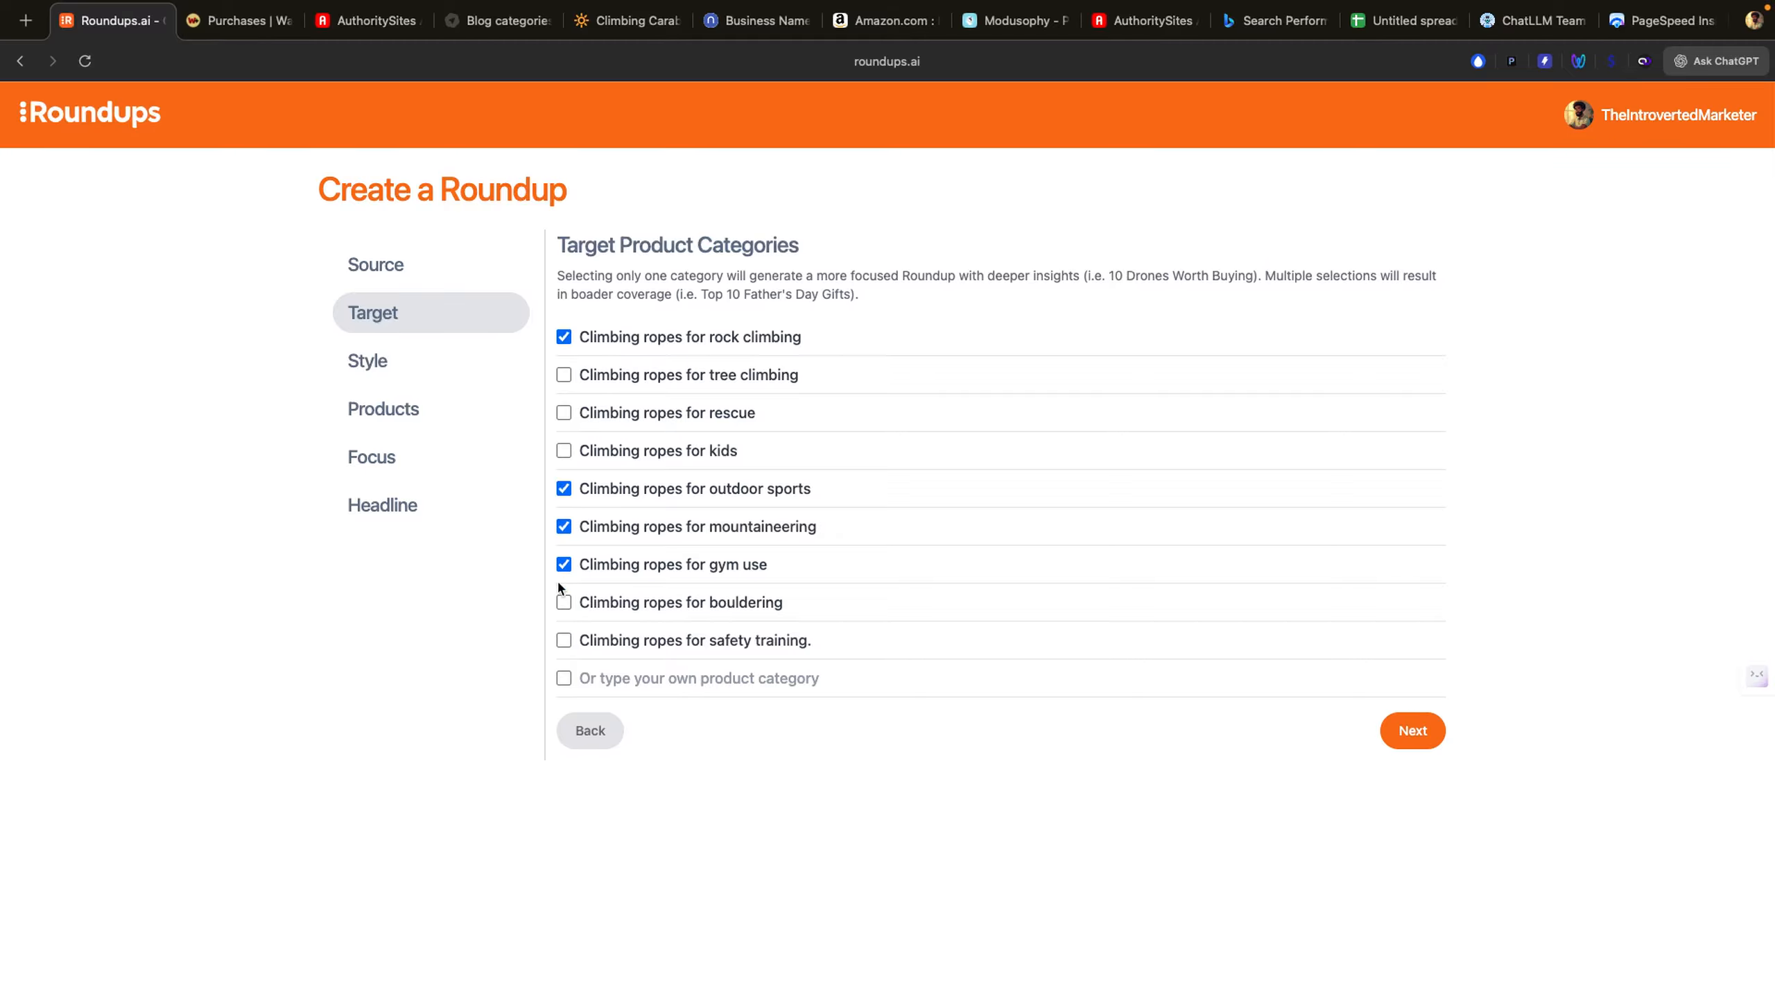
Step: Add climbing ropes for bouldering and for safety training to the roundup's target categories and continue to the style settings
{"action": "left_click", "coordinate": [562, 601]}
{"action": "left_click", "coordinate": [563, 640]}
{"action": "left_click", "coordinate": [1425, 746]}
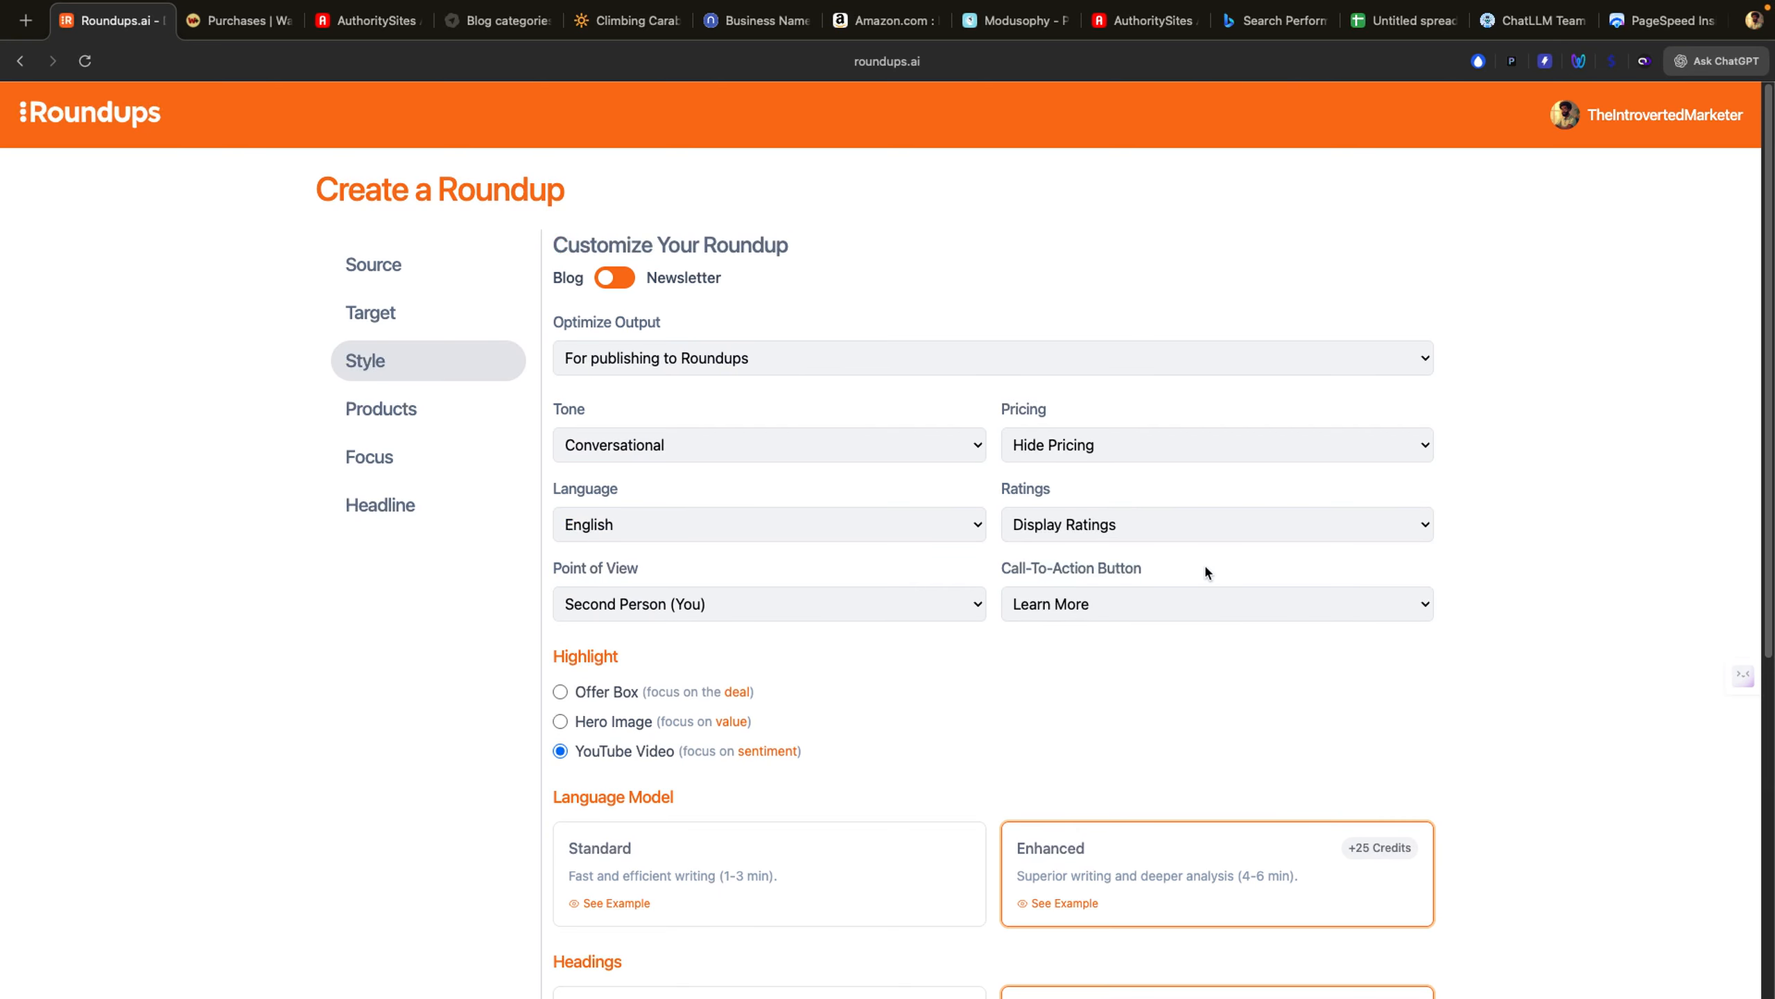
Step: Look over the roundup's style options, set the highlight to Offer Box, and continue to product selection
{"action": "scroll", "coordinate": [1015, 532], "scroll_direction": "down", "scroll_amount": 3}
{"action": "scroll", "coordinate": [919, 510], "scroll_direction": "down", "scroll_amount": 4}
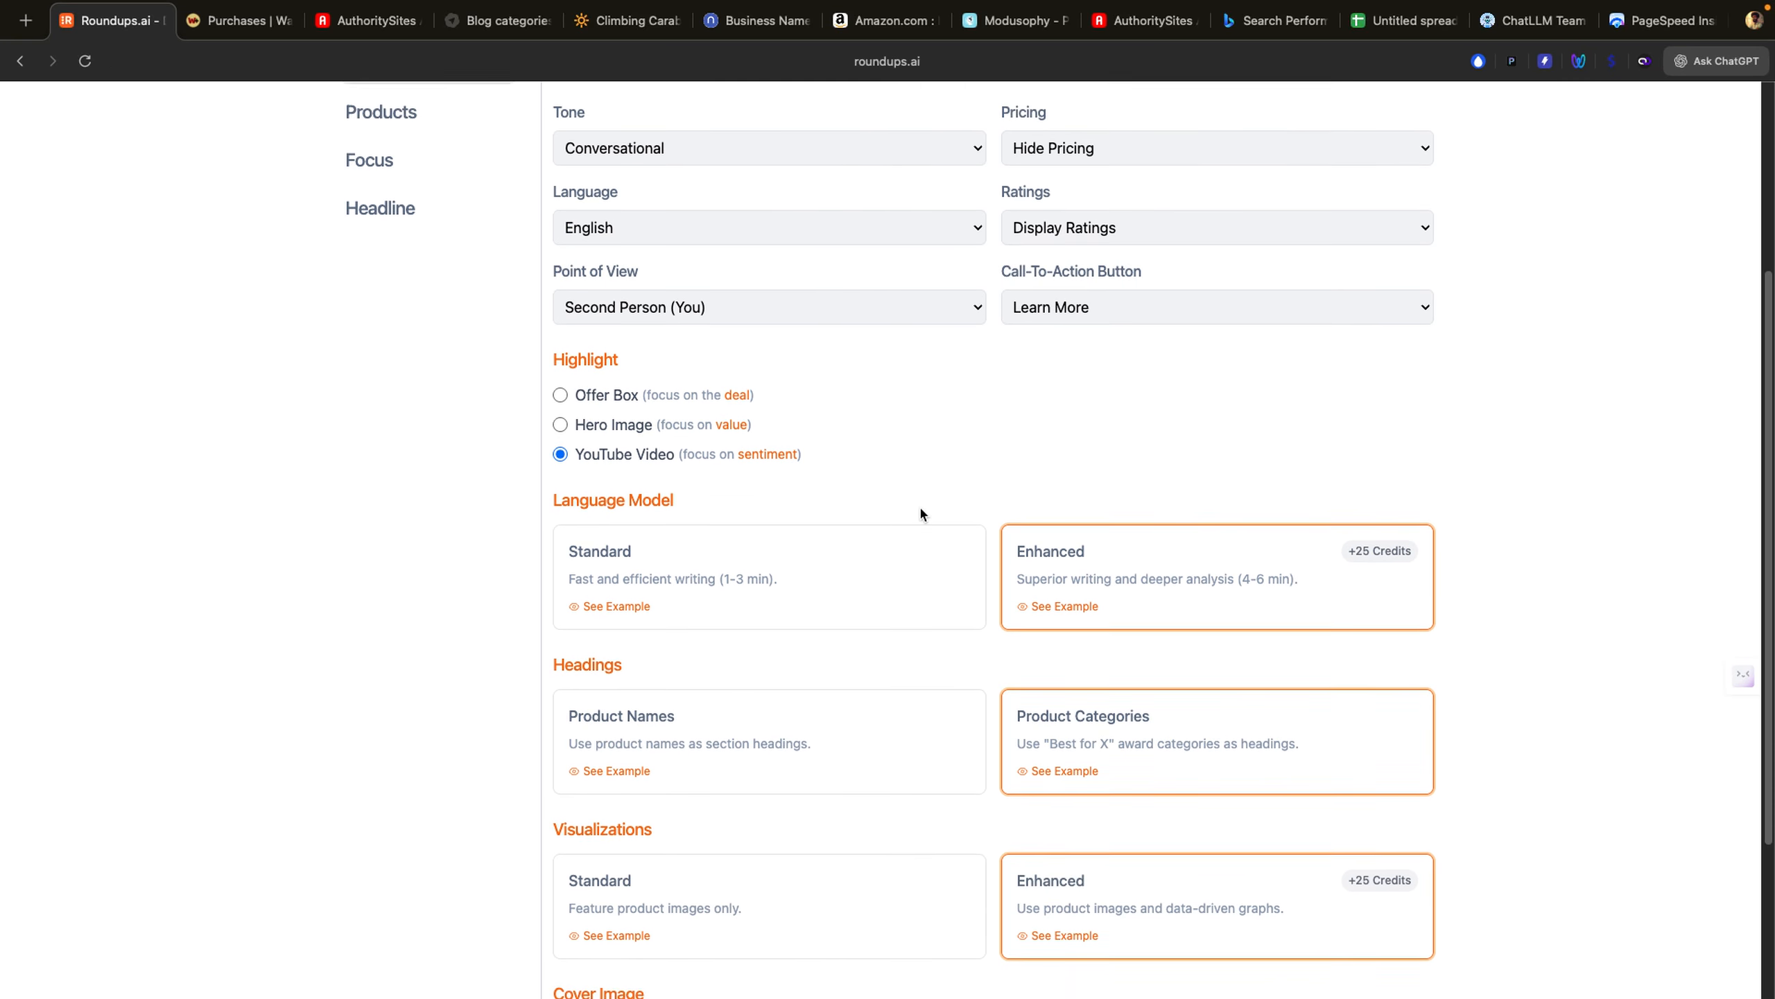
{"action": "scroll", "coordinate": [920, 511], "scroll_direction": "up", "scroll_amount": 4}
{"action": "scroll", "coordinate": [923, 513], "scroll_direction": "up", "scroll_amount": 1}
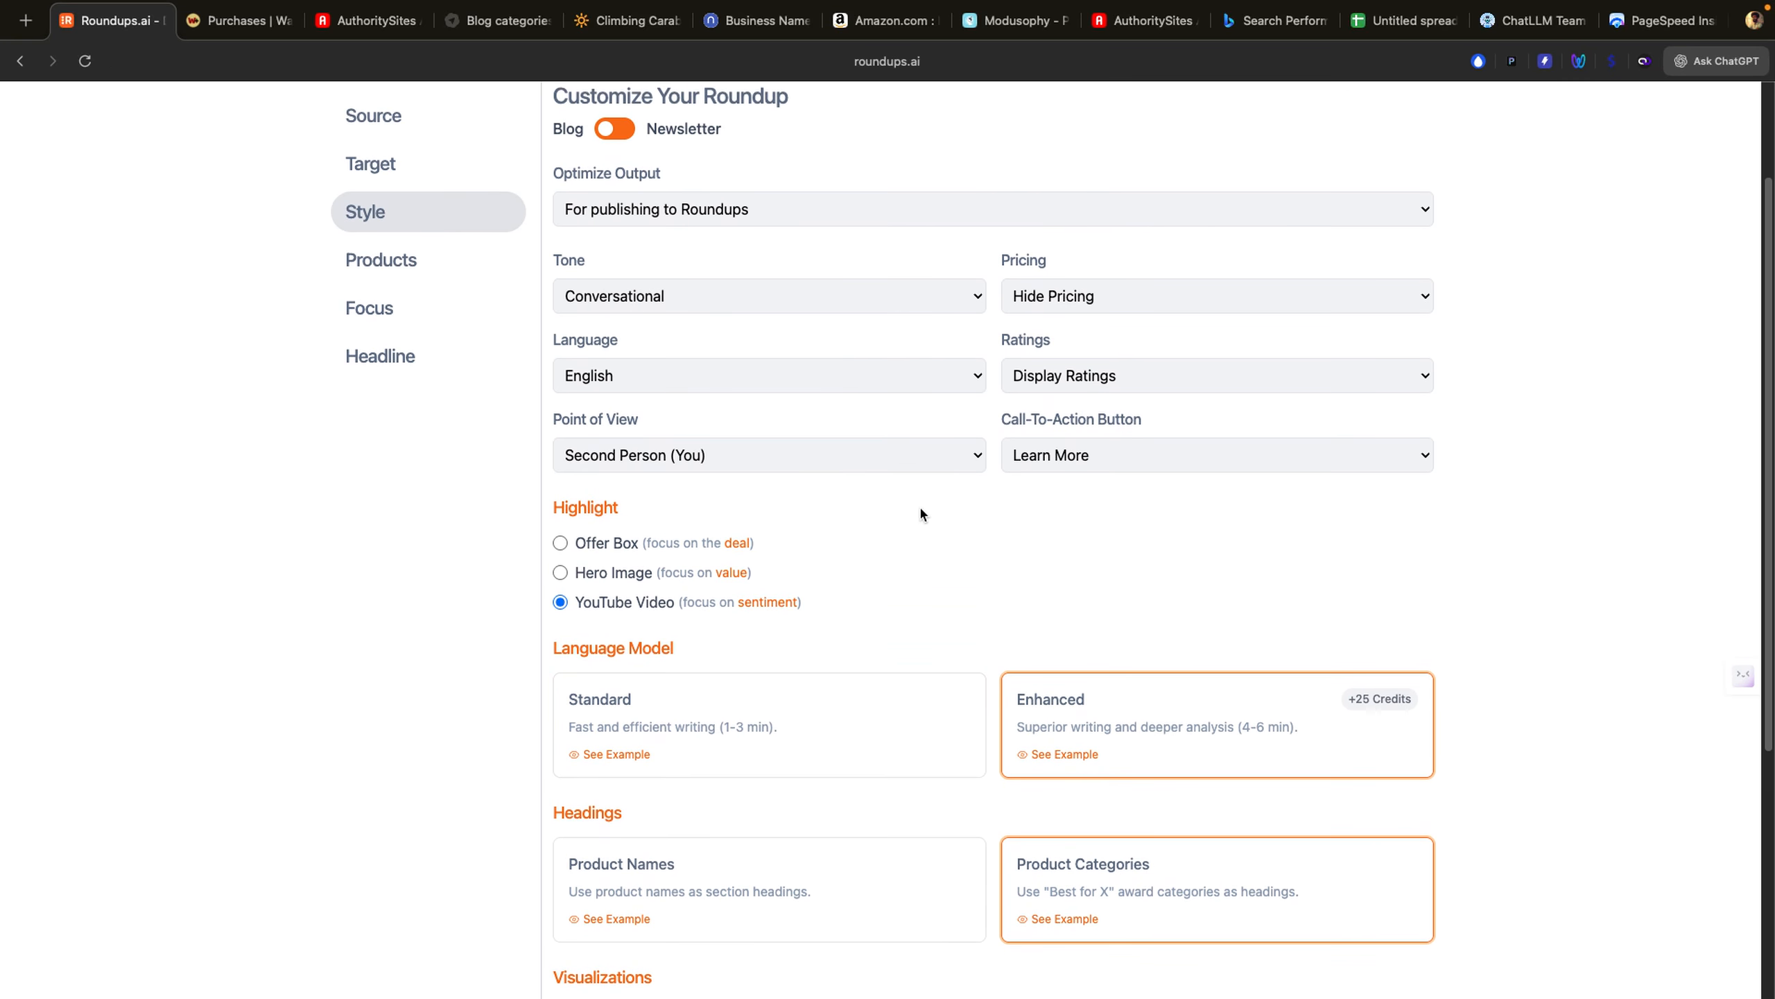
{"action": "scroll", "coordinate": [919, 514], "scroll_direction": "down", "scroll_amount": 1}
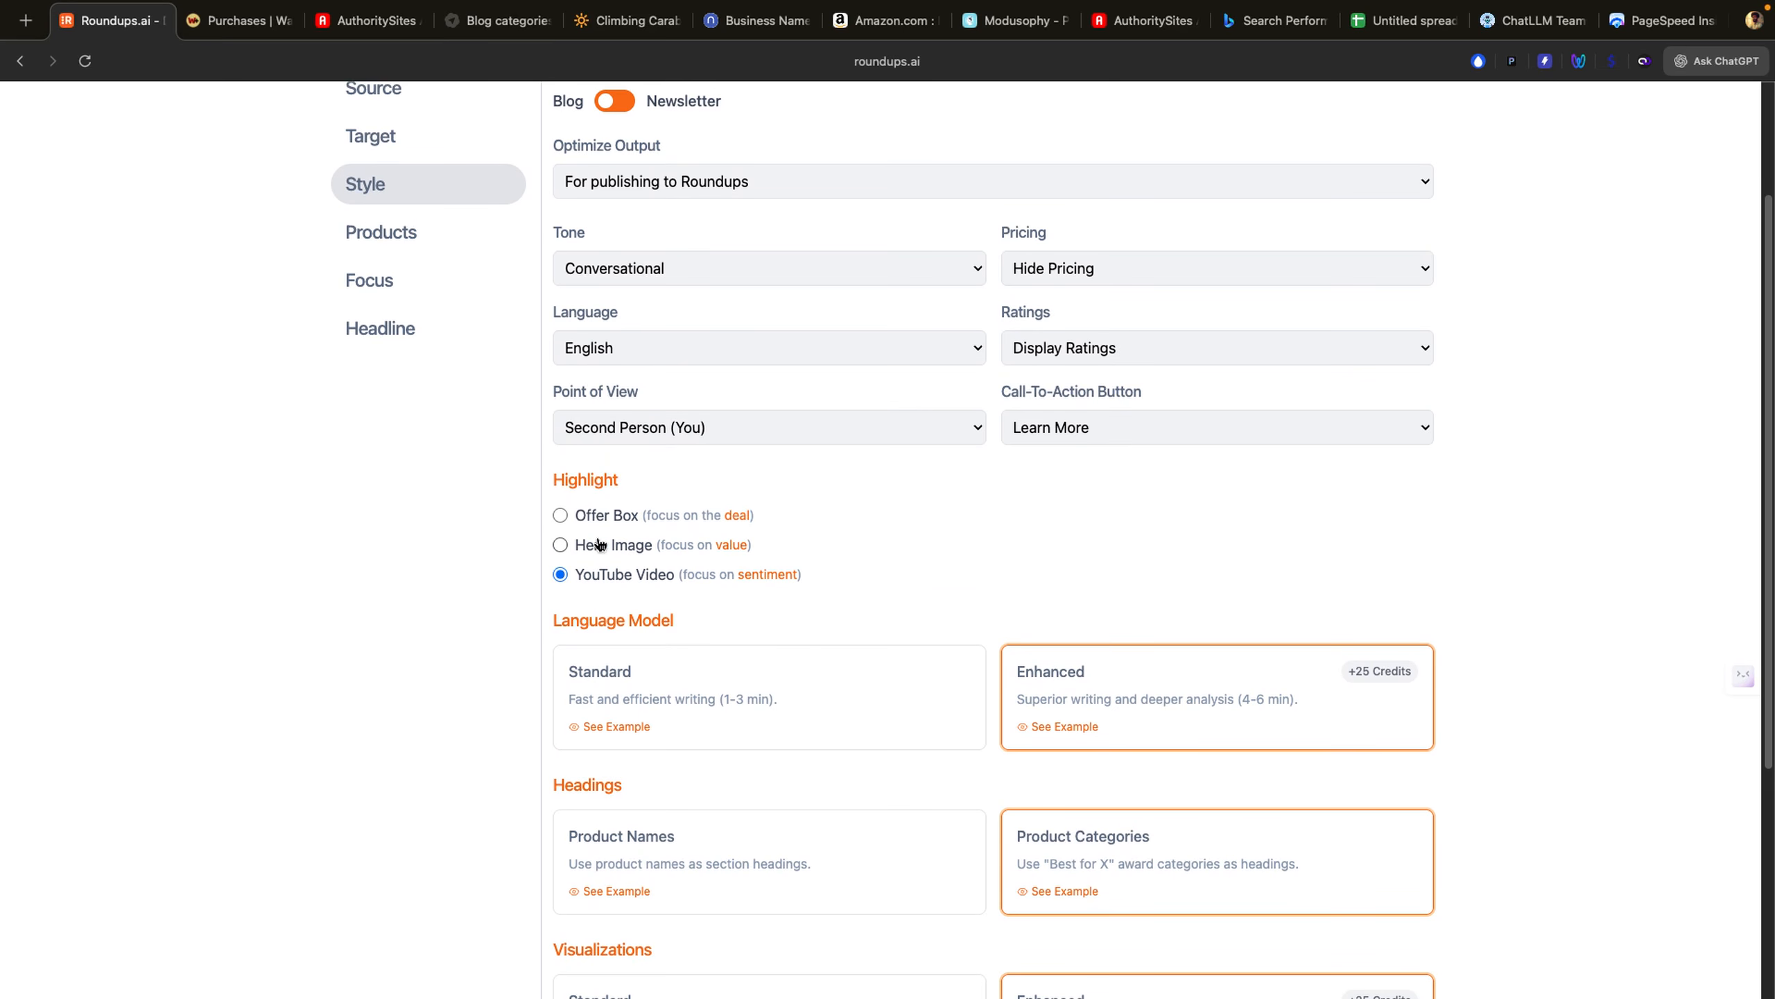
{"action": "left_click", "coordinate": [559, 518]}
{"action": "scroll", "coordinate": [1076, 519], "scroll_direction": "down", "scroll_amount": 10}
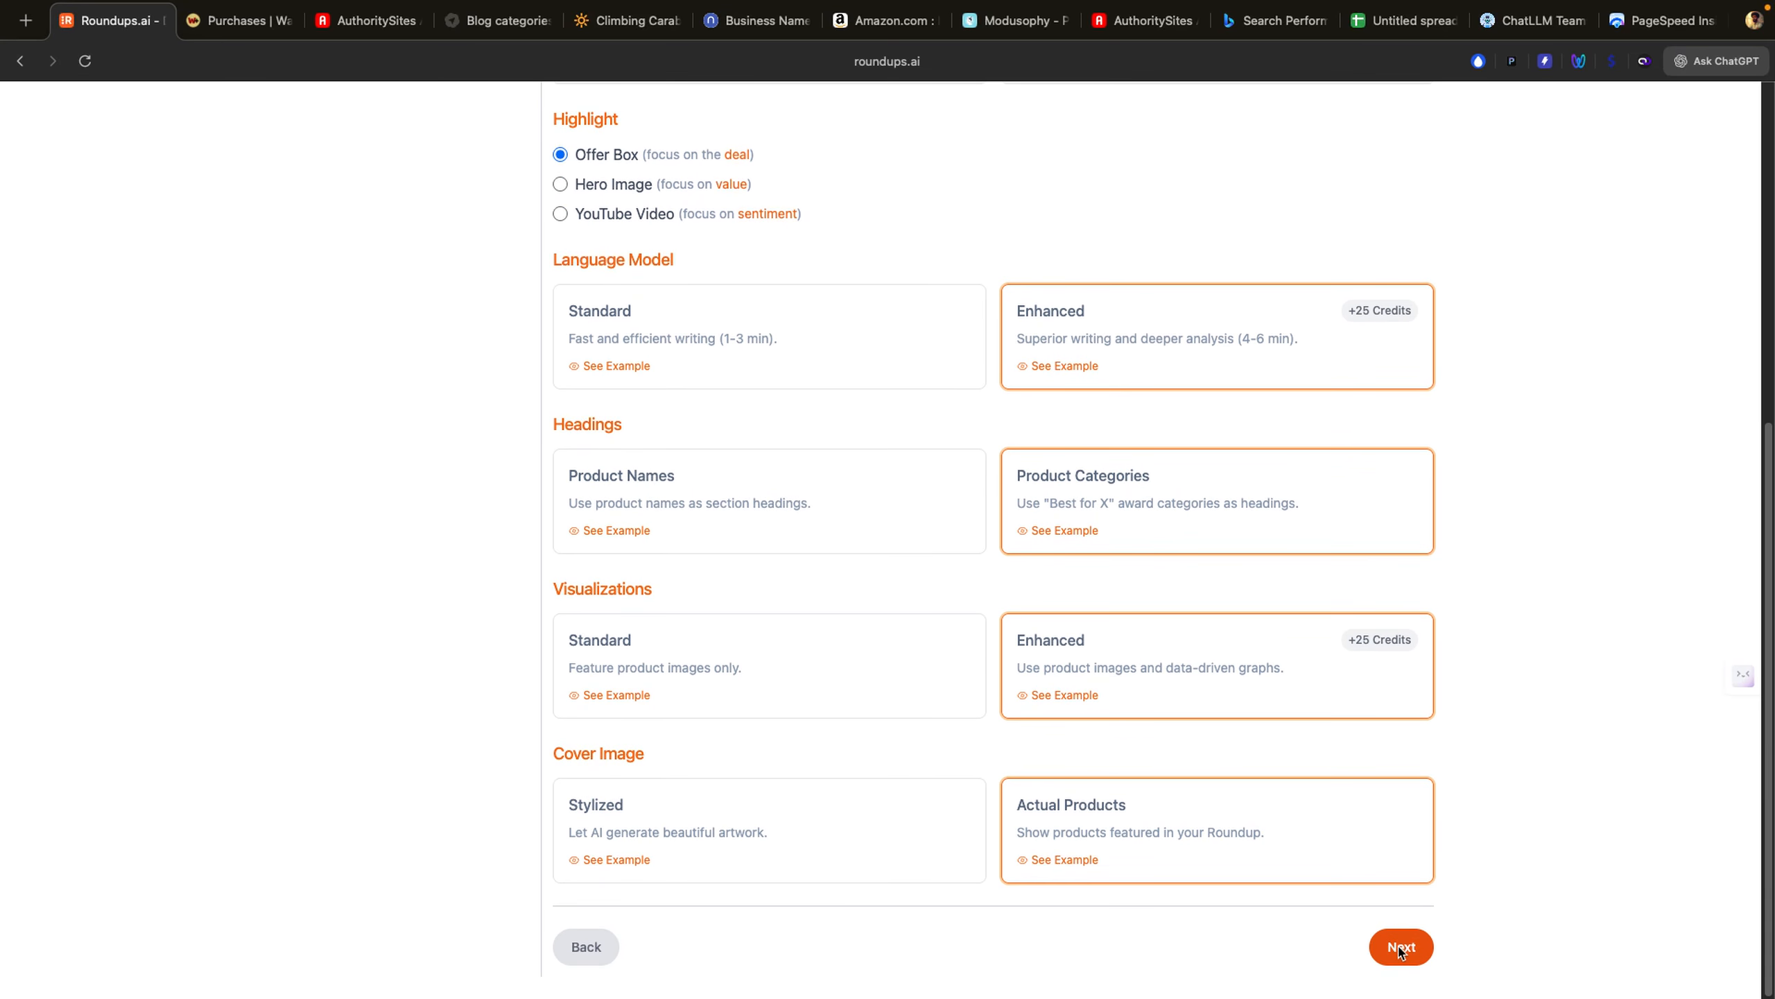
{"action": "left_click", "coordinate": [1400, 948]}
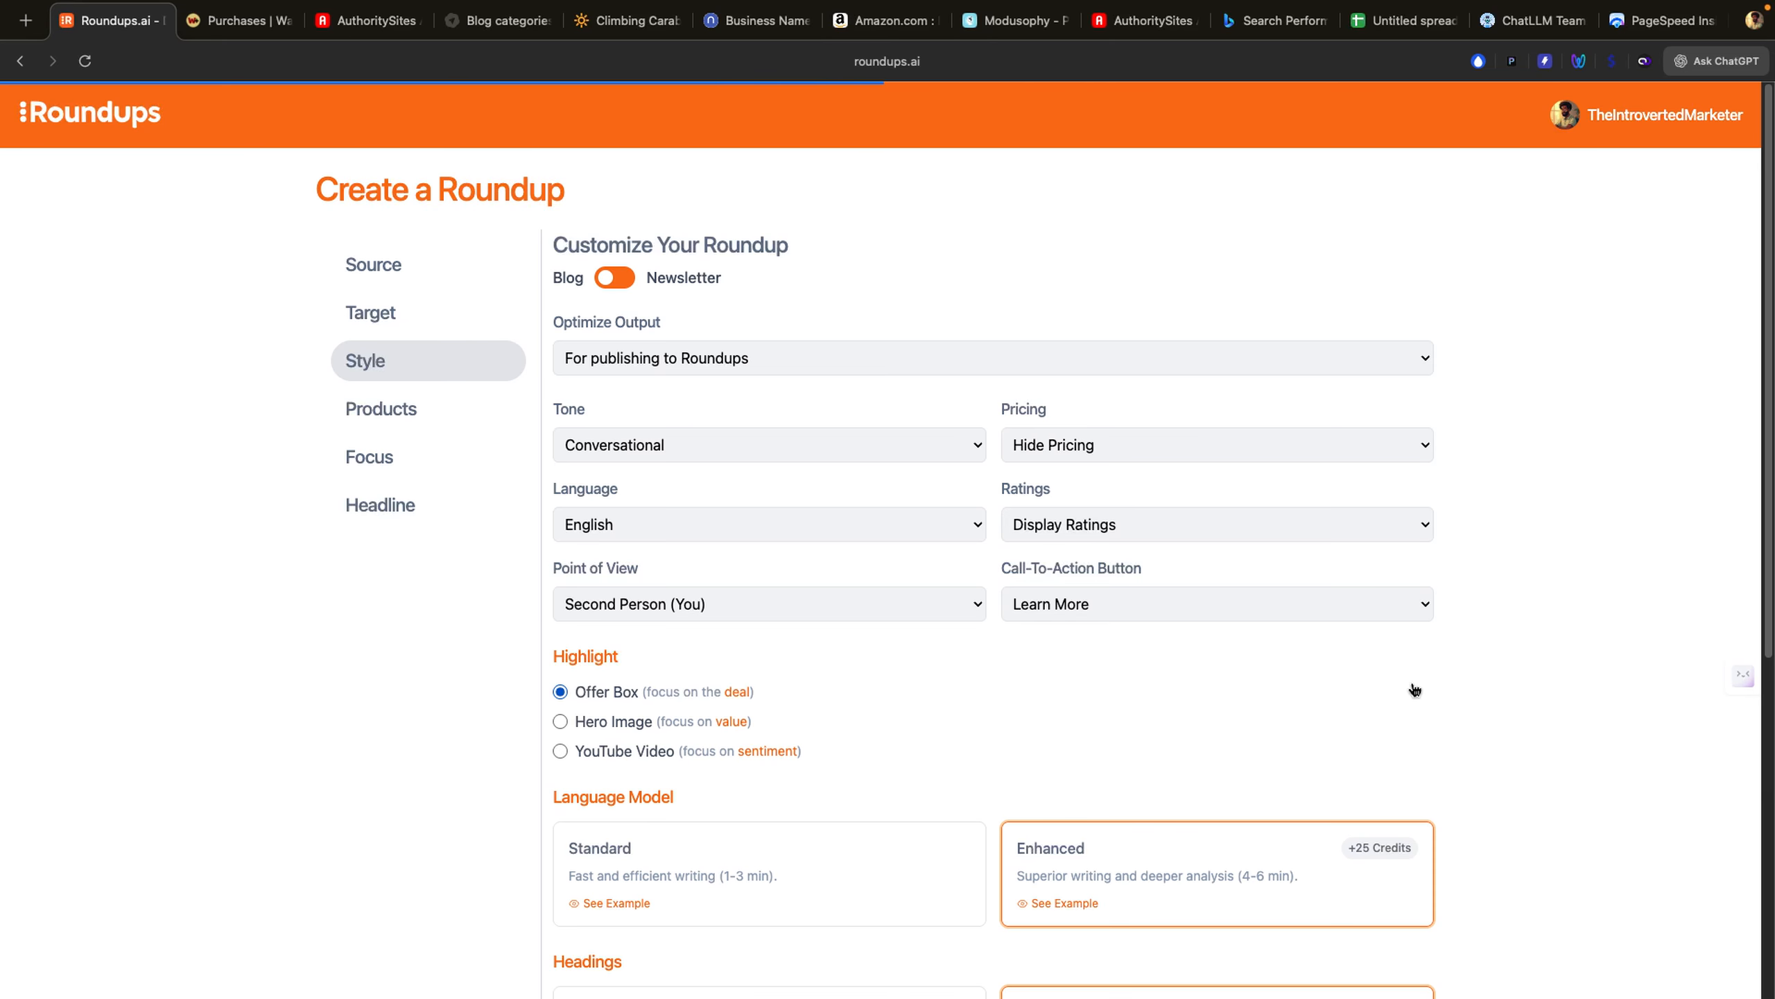
{"action": "scroll", "coordinate": [1322, 661], "scroll_direction": "down", "scroll_amount": 3}
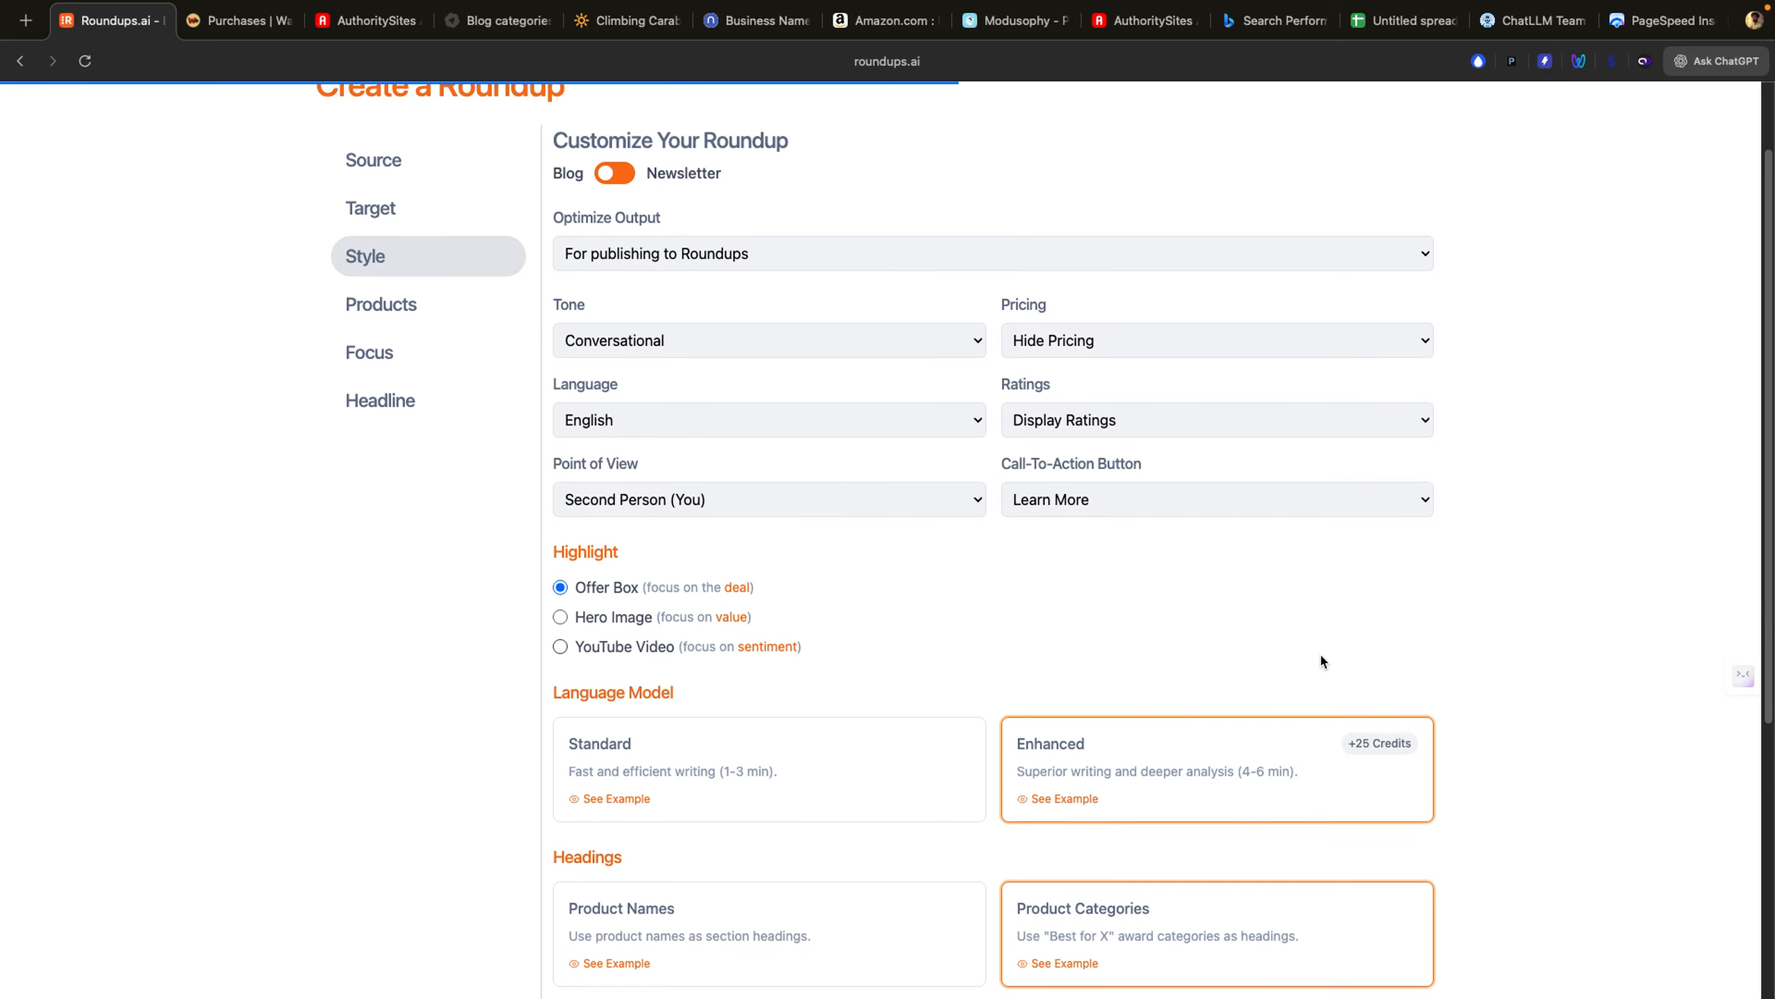
{"action": "scroll", "coordinate": [1320, 661], "scroll_direction": "down", "scroll_amount": 1}
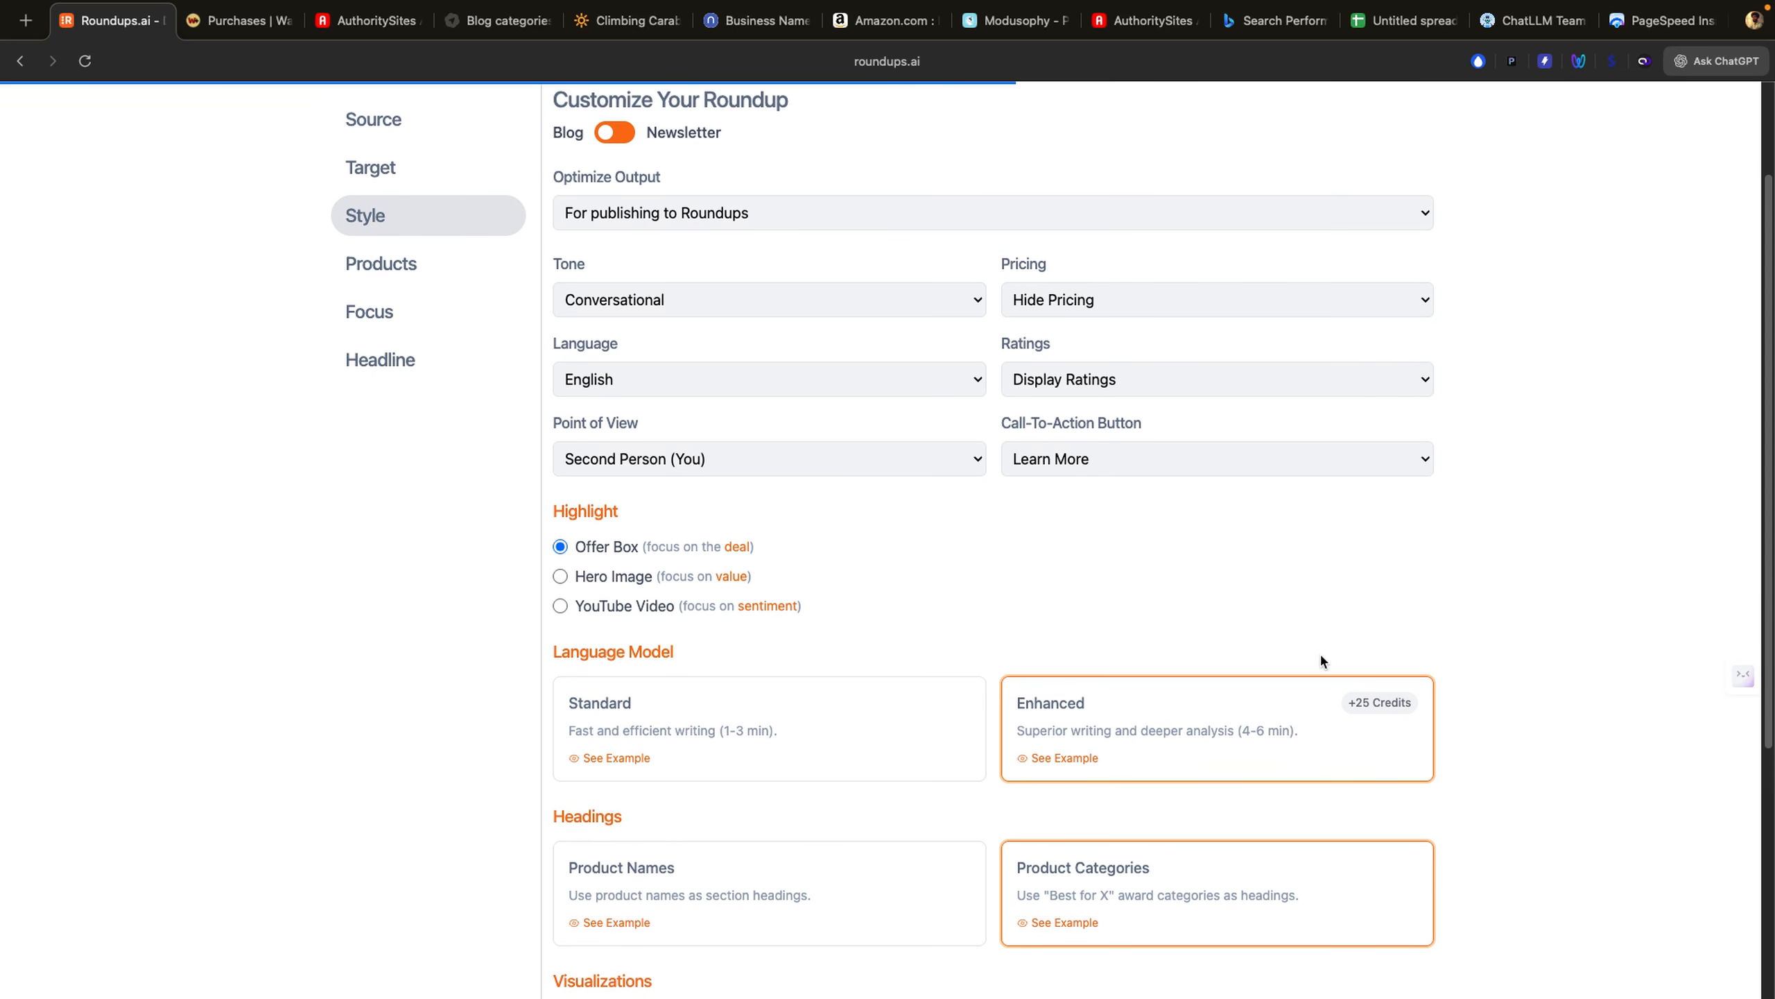
{"action": "scroll", "coordinate": [1321, 659], "scroll_direction": "up", "scroll_amount": 4}
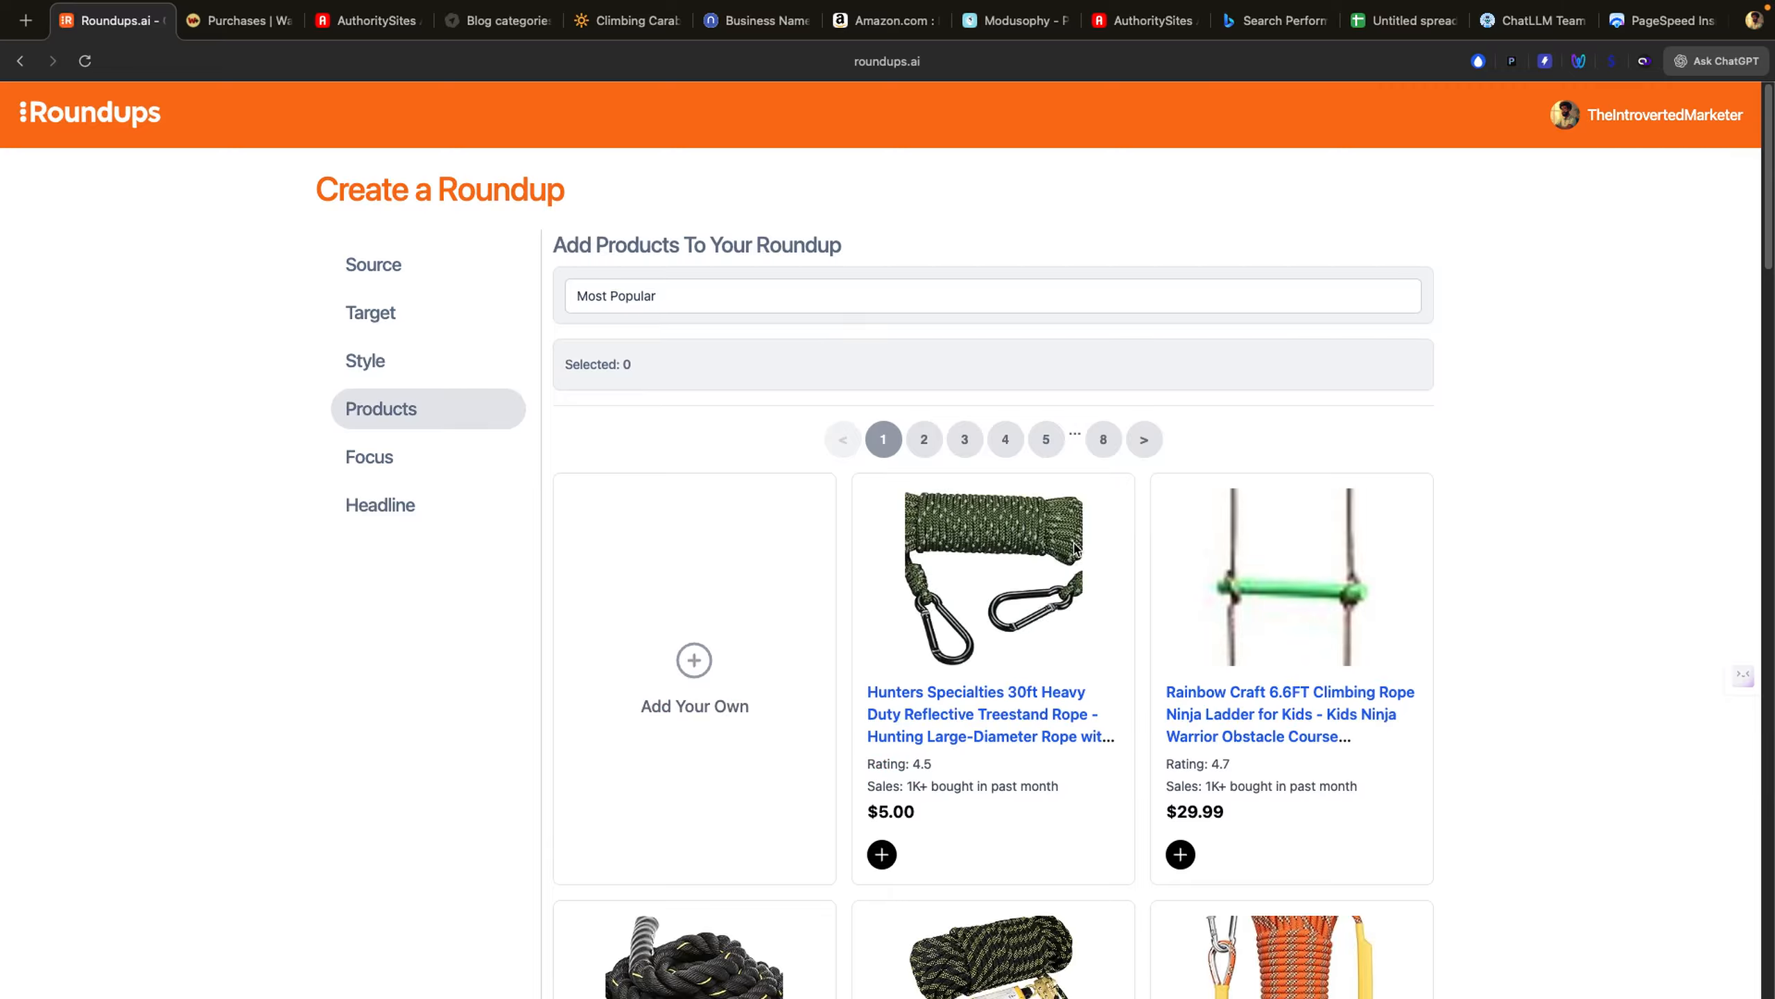
Step: Add the Hunters Specialties rope, Rainbow Craft ladder, Amazon Basics Battle Rope, TRSMIMA lanyard and X XBEN rope to the roundup
{"action": "scroll", "coordinate": [1075, 549], "scroll_direction": "down", "scroll_amount": 5}
{"action": "left_click", "coordinate": [882, 622]}
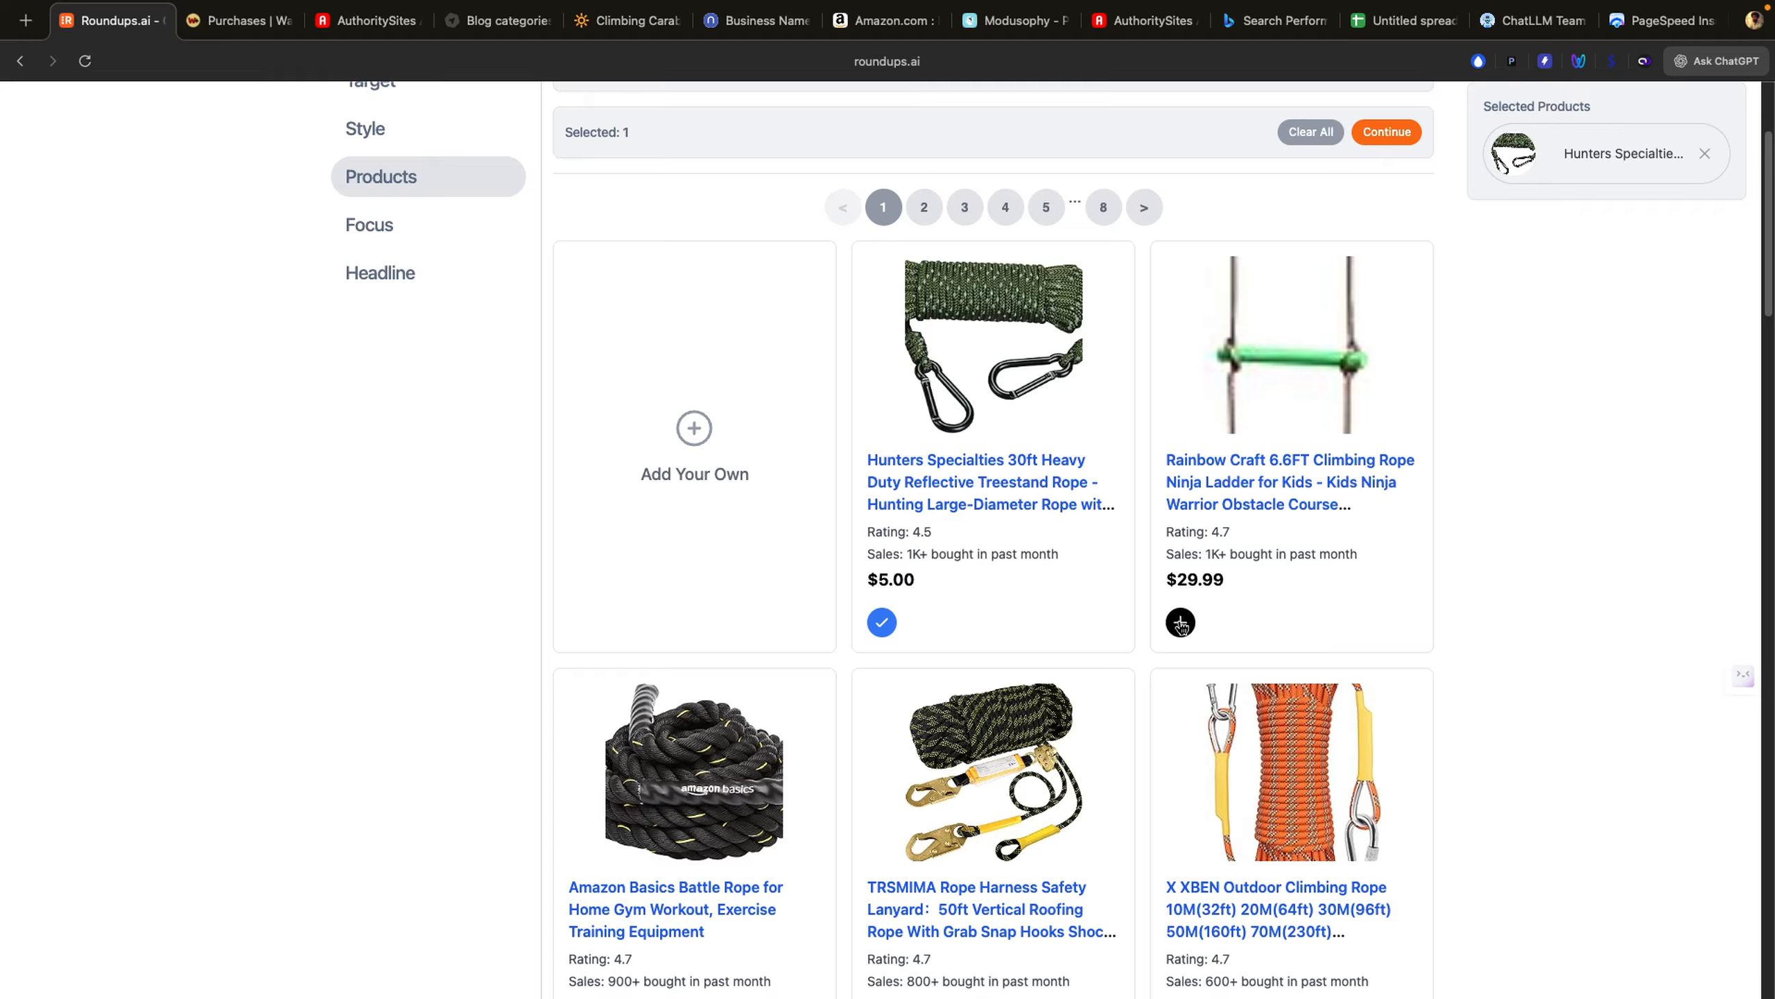
{"action": "left_click", "coordinate": [1180, 623]}
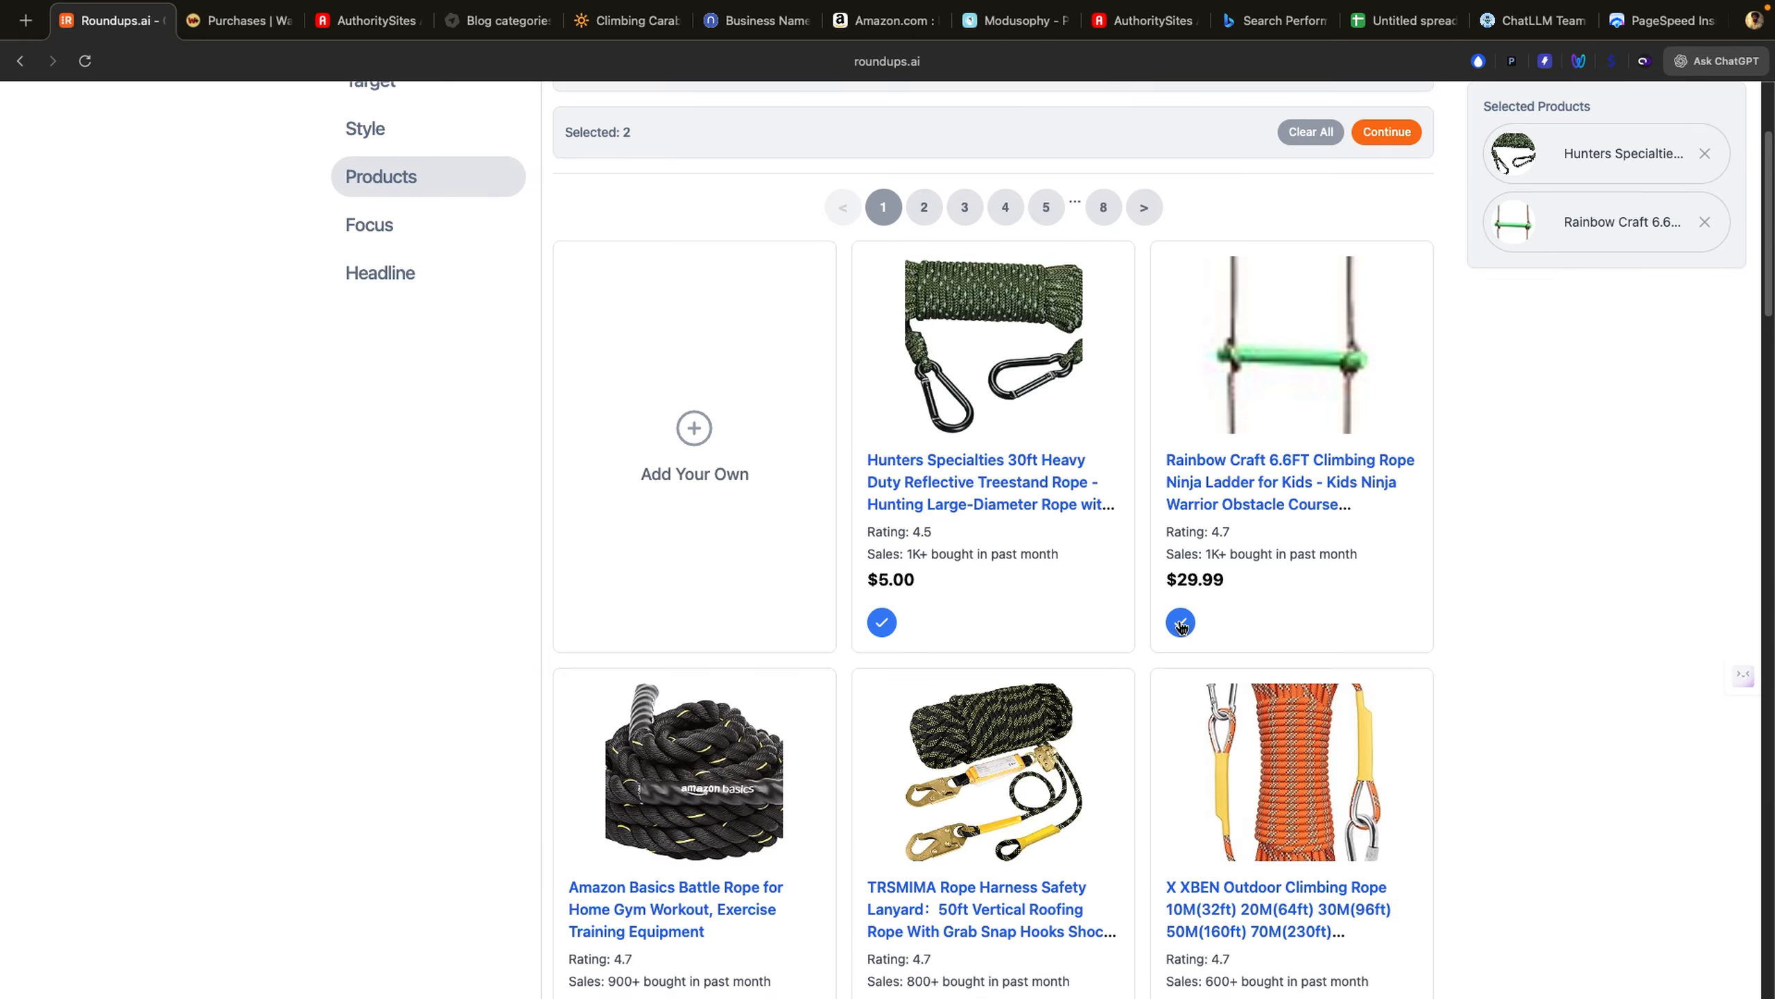
{"action": "scroll", "coordinate": [1178, 623], "scroll_direction": "down", "scroll_amount": 3}
{"action": "left_click", "coordinate": [583, 853]}
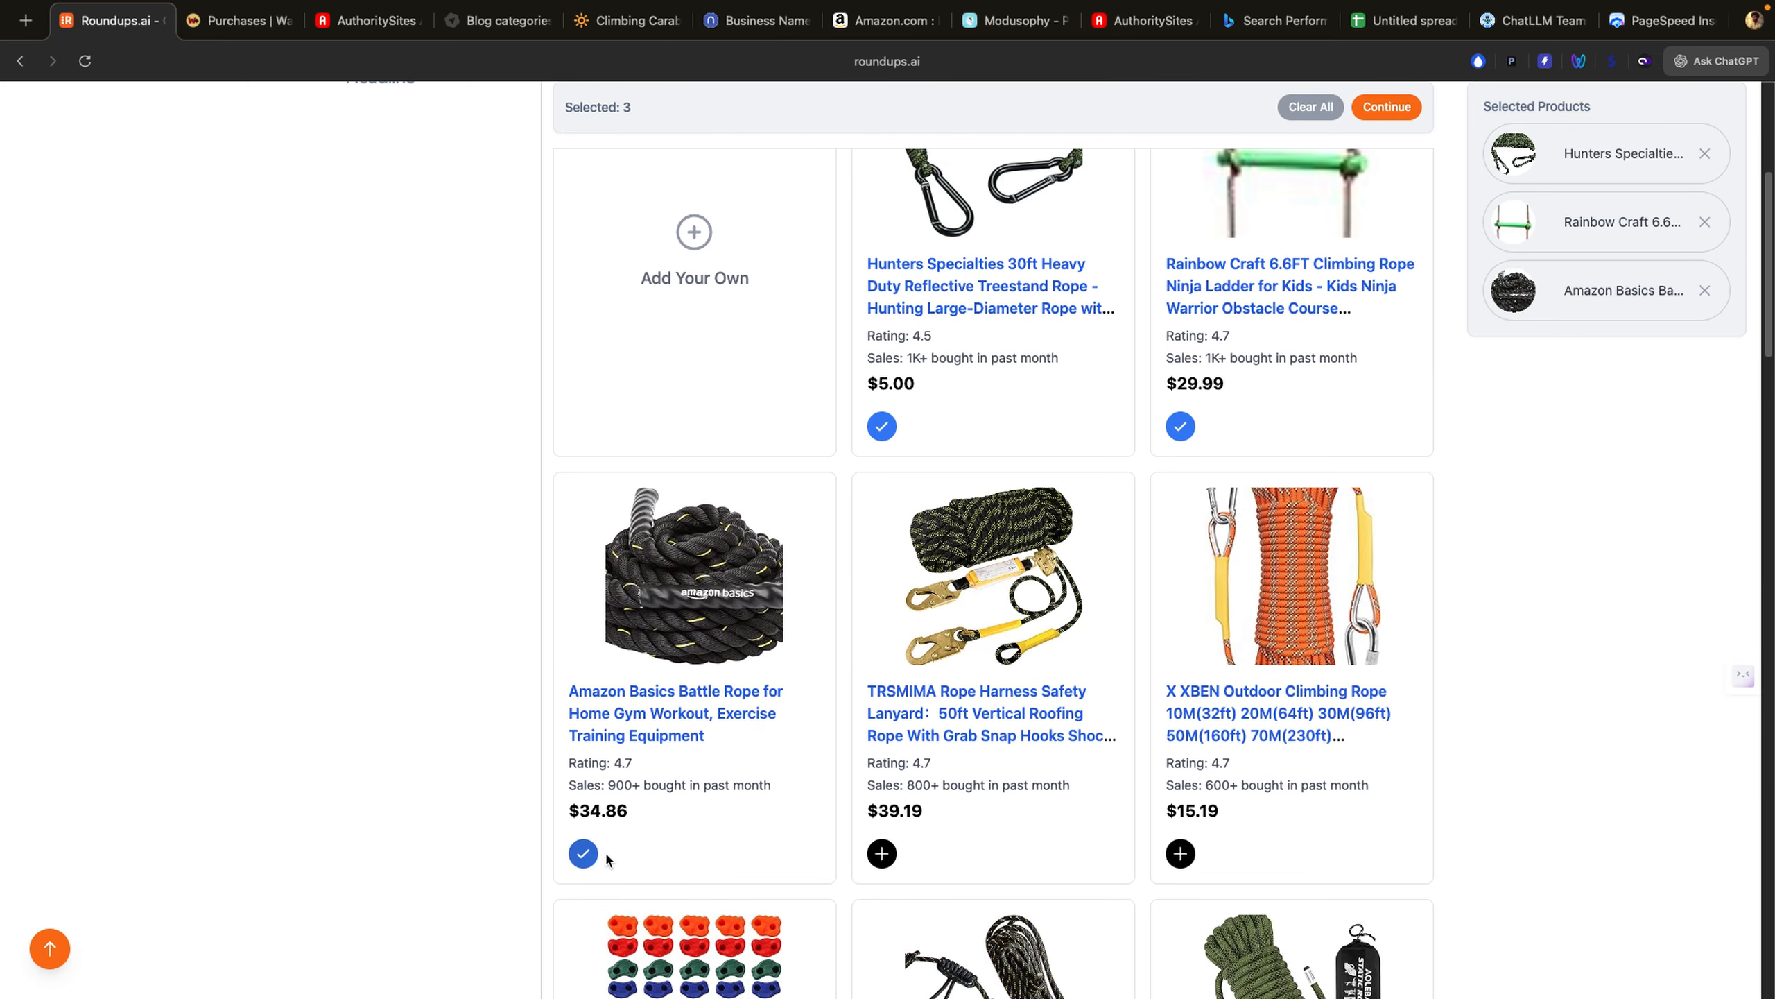
{"action": "left_click", "coordinate": [882, 853]}
{"action": "left_click", "coordinate": [1180, 853]}
Step: Add the Muddy Safe-Line 30' and the AOLEBA 10.5 mm static climbing rope to the roundup, skipping the ZENFUN holds
{"action": "scroll", "coordinate": [1178, 858], "scroll_direction": "down", "scroll_amount": 4}
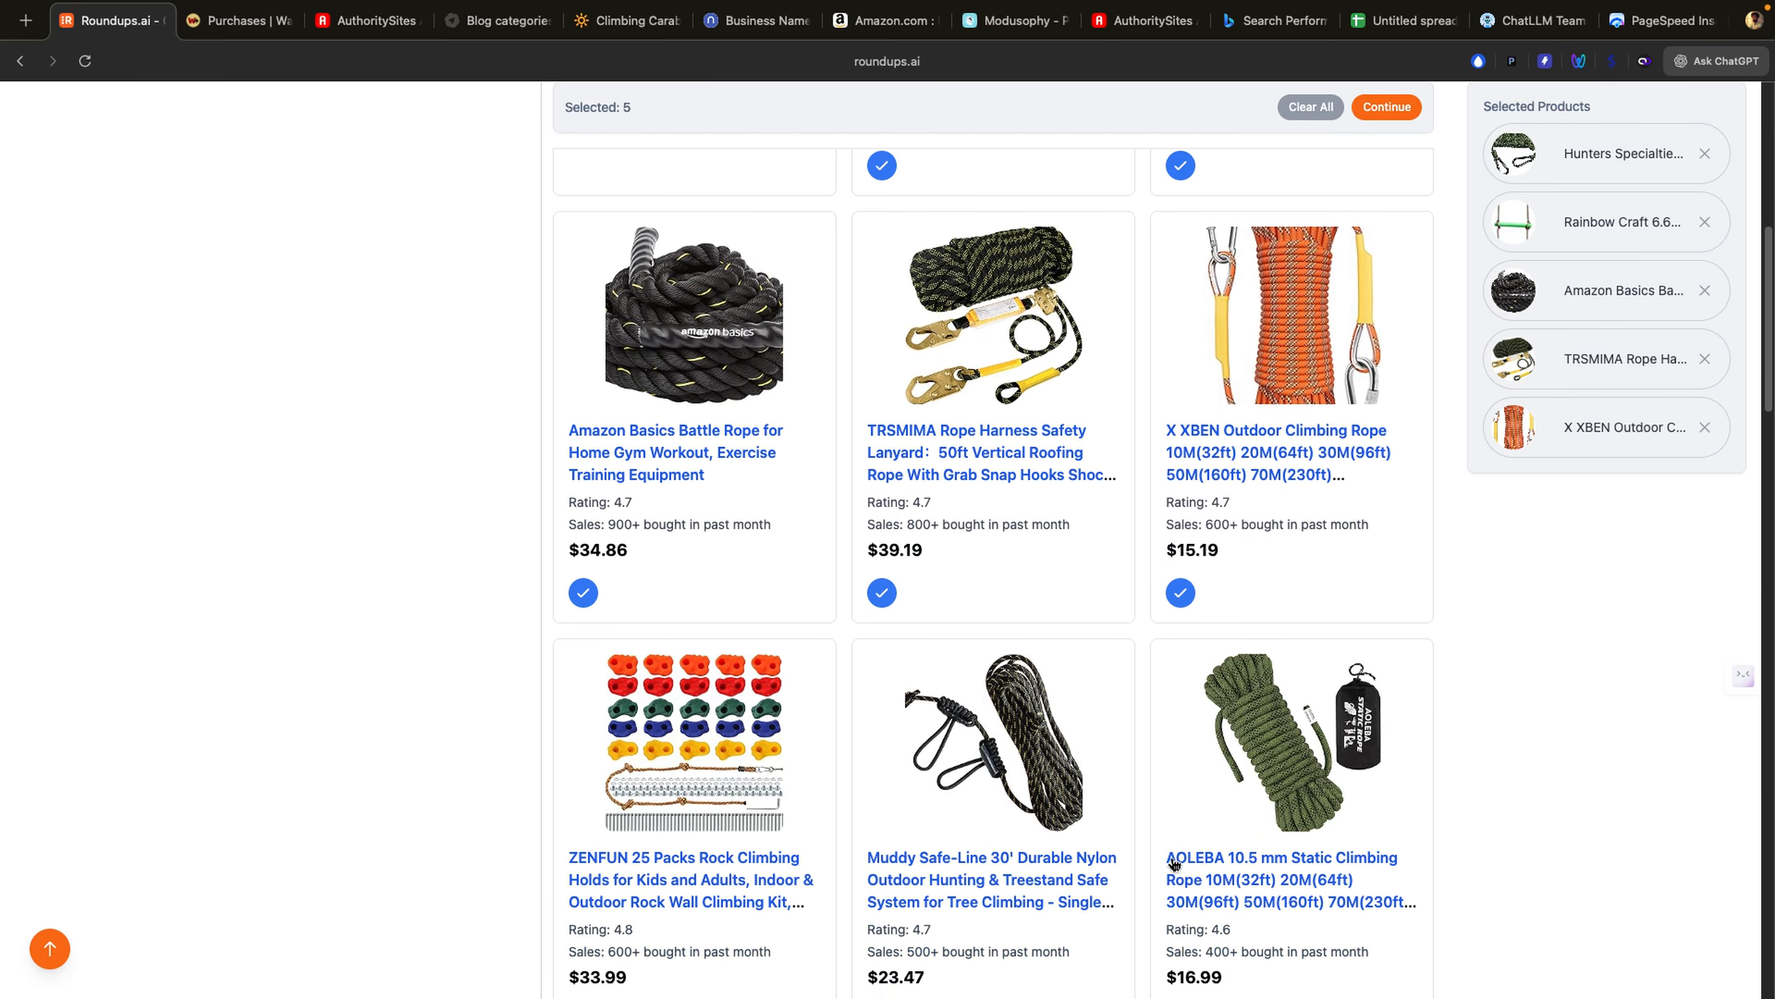
{"action": "scroll", "coordinate": [1173, 864], "scroll_direction": "down", "scroll_amount": 1}
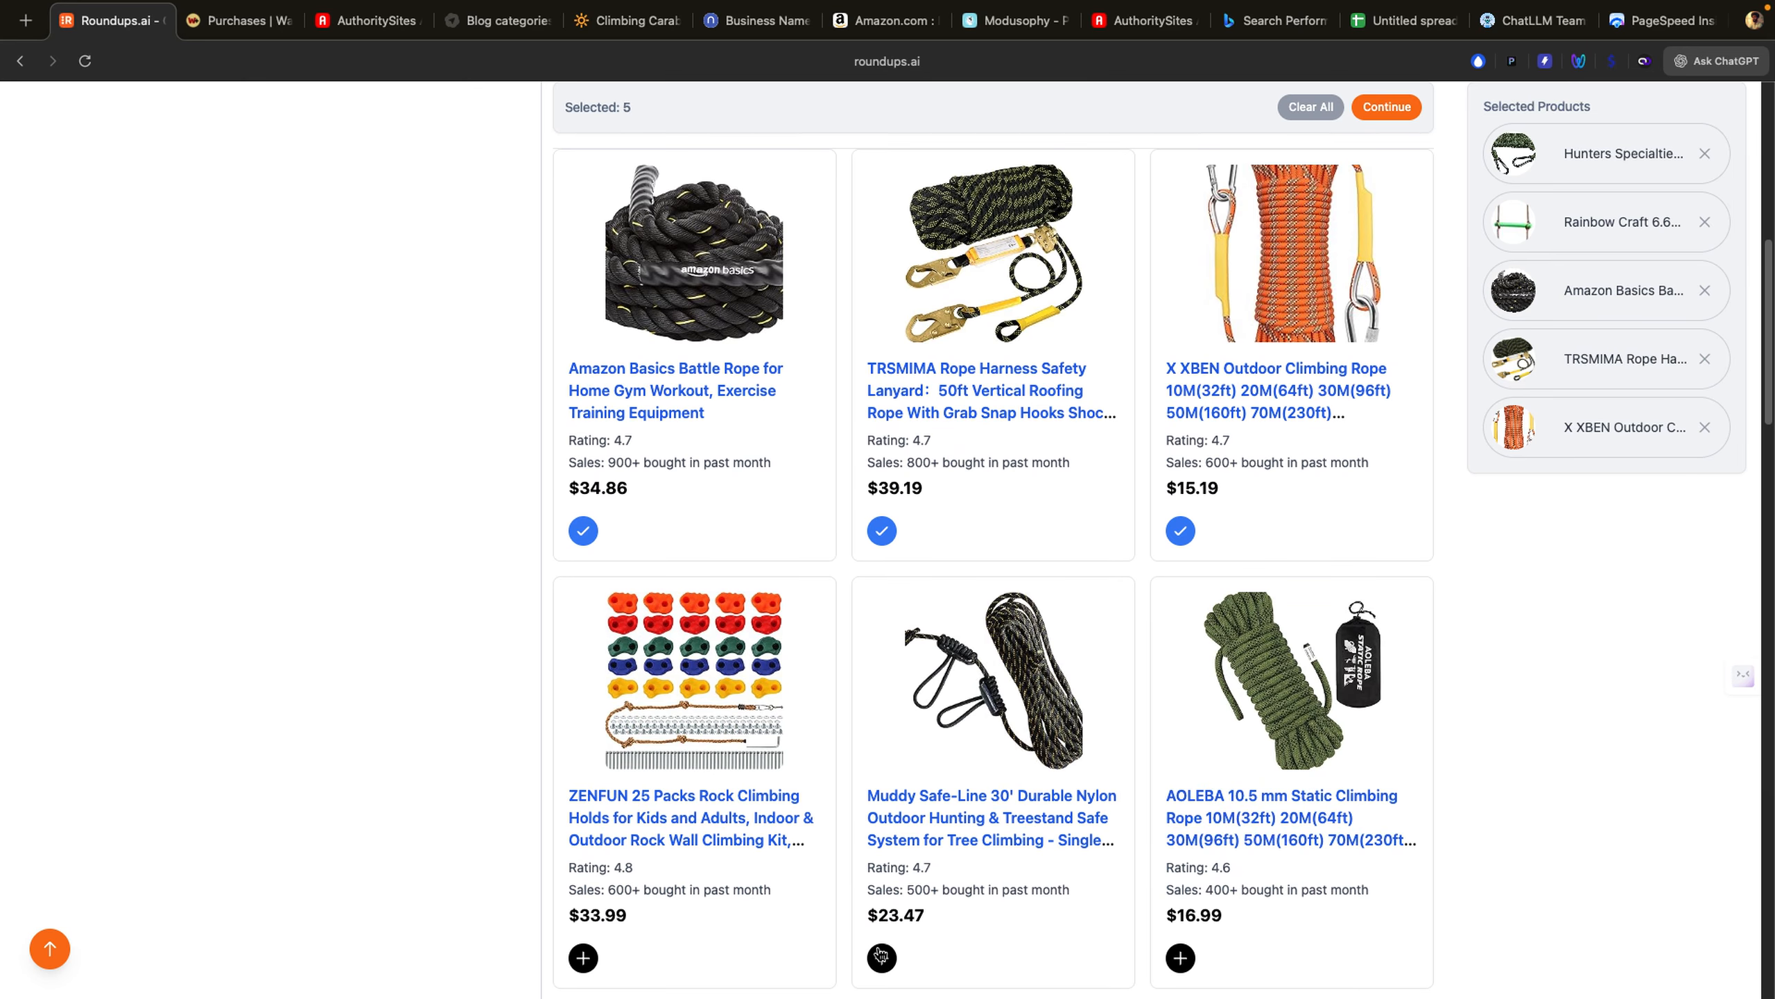
{"action": "left_click", "coordinate": [882, 957]}
{"action": "left_click", "coordinate": [1180, 958]}
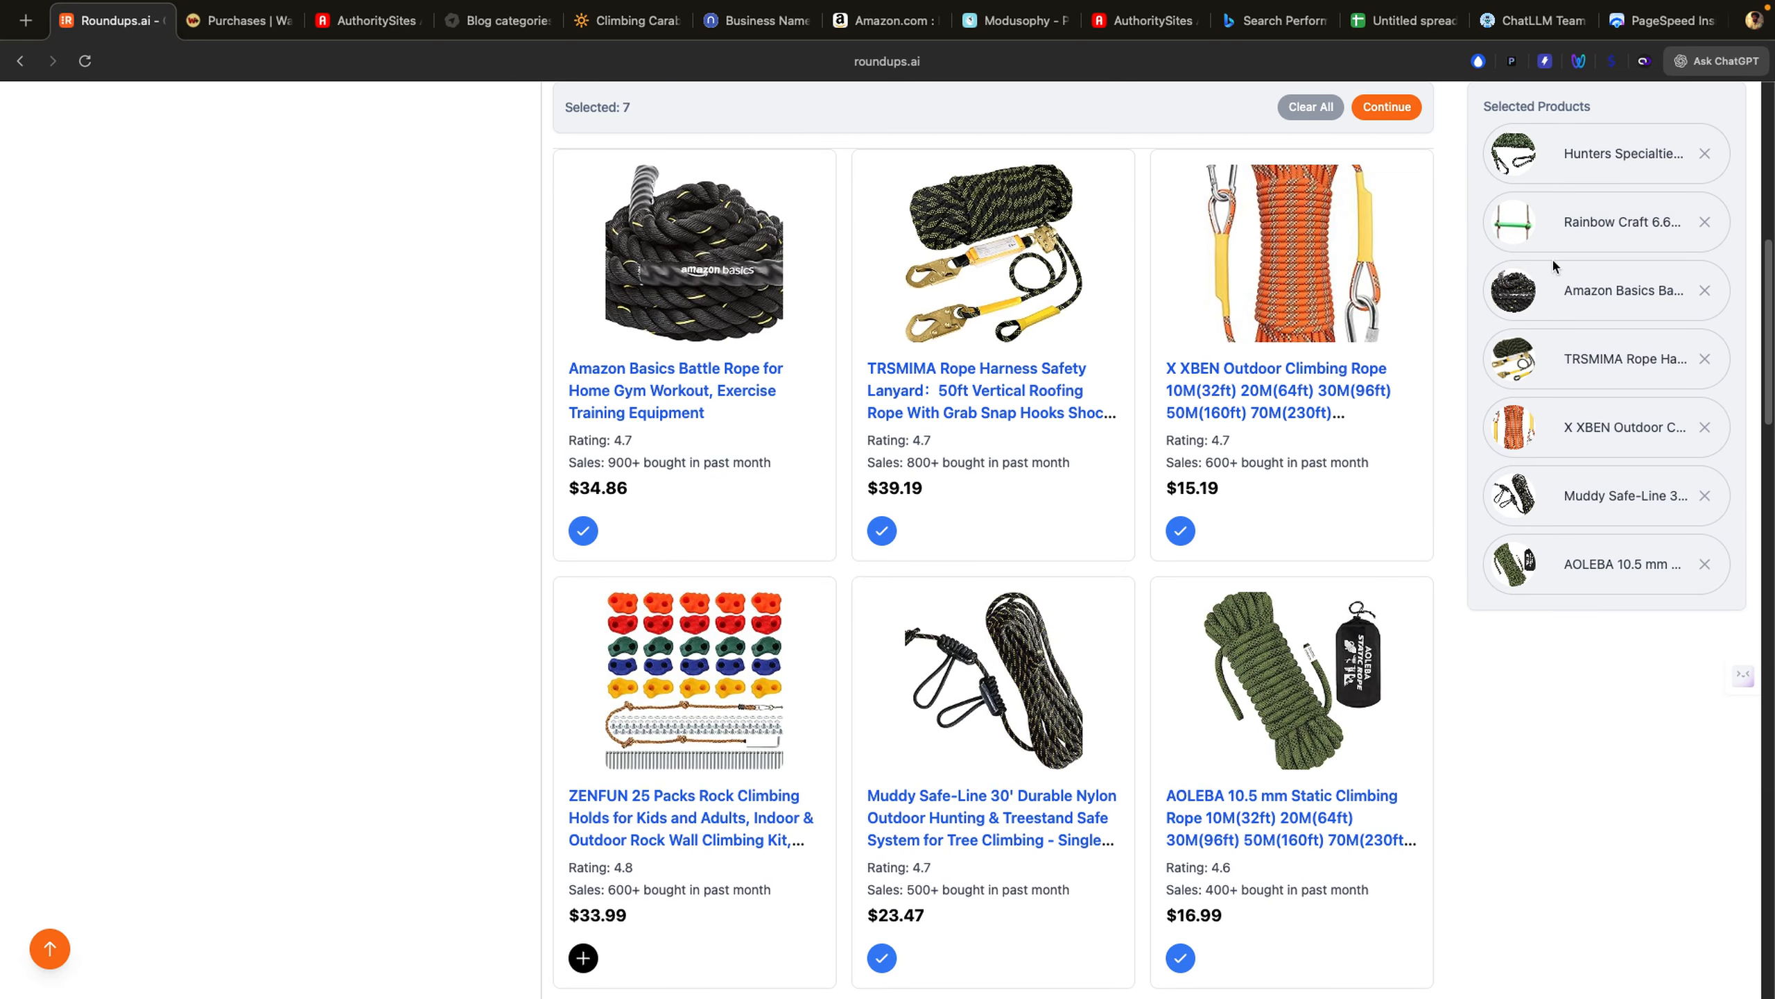
Step: Remove the Rainbow Craft ninja ladder from the selected products, check the remaining picks, and continue to the focus options
{"action": "scroll", "coordinate": [1526, 682], "scroll_direction": "up", "scroll_amount": 10}
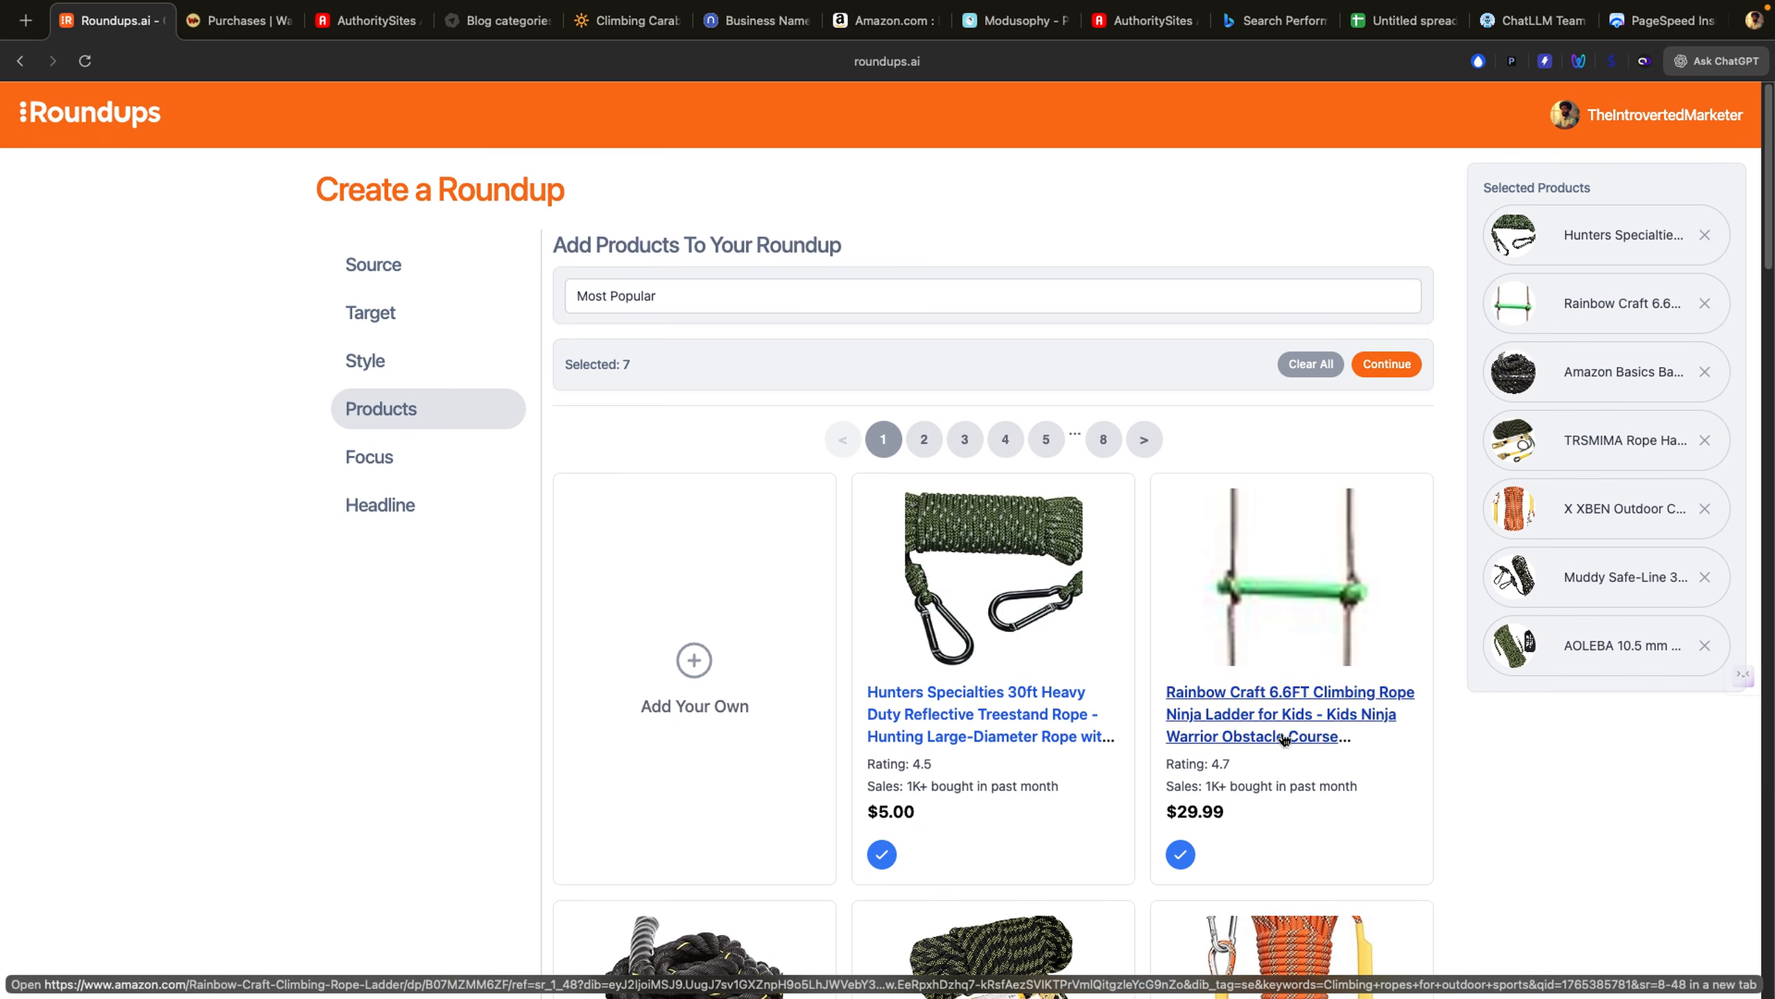
{"action": "left_click", "coordinate": [1182, 852]}
{"action": "scroll", "coordinate": [1181, 857], "scroll_direction": "down", "scroll_amount": 6}
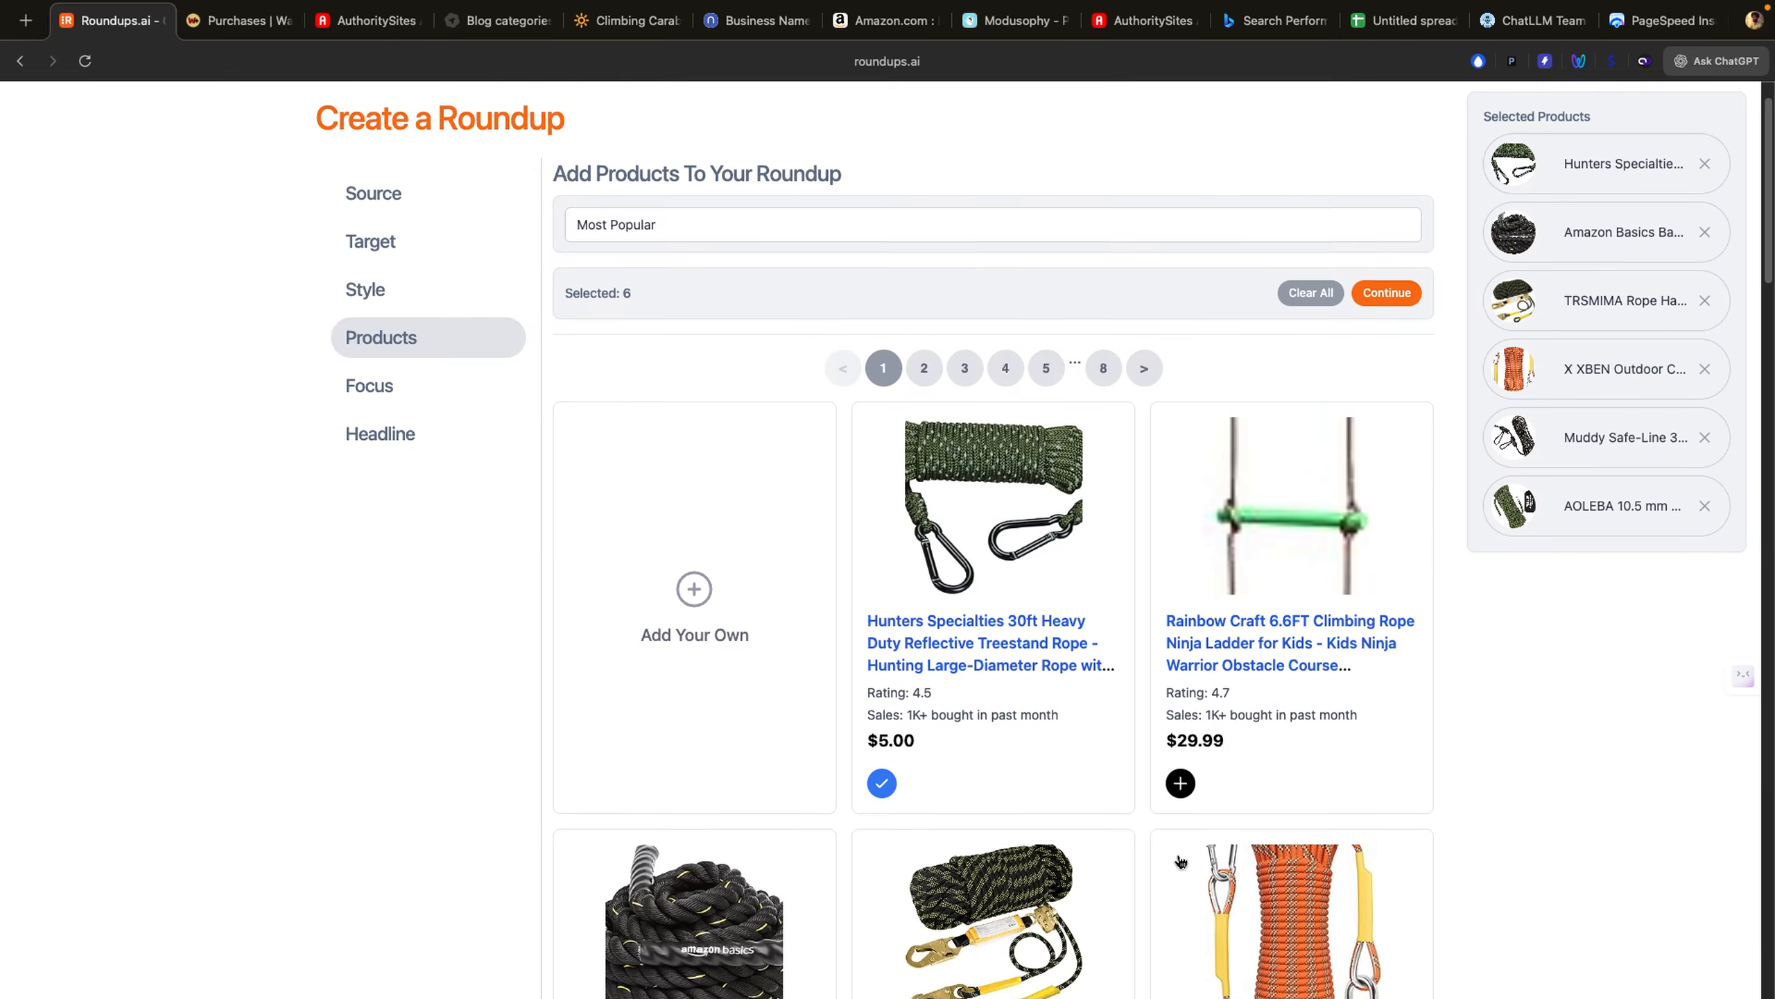
{"action": "scroll", "coordinate": [1180, 861], "scroll_direction": "down", "scroll_amount": 3}
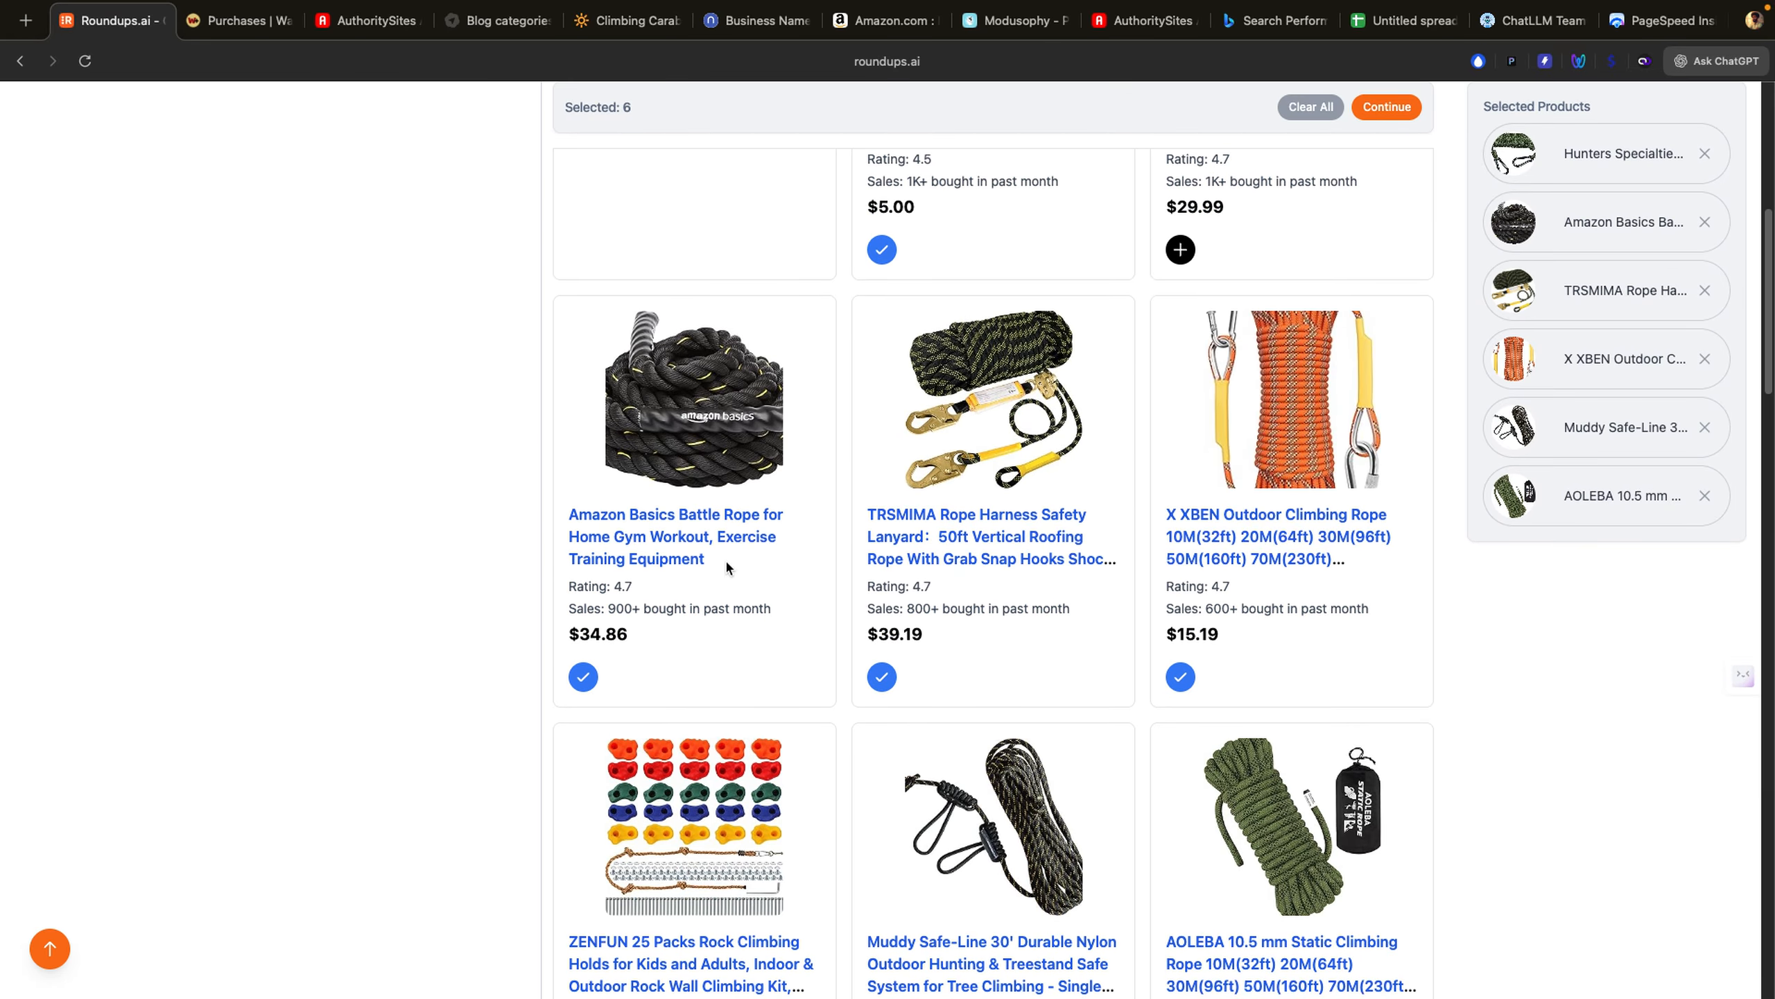
{"action": "scroll", "coordinate": [1248, 680], "scroll_direction": "down", "scroll_amount": 1}
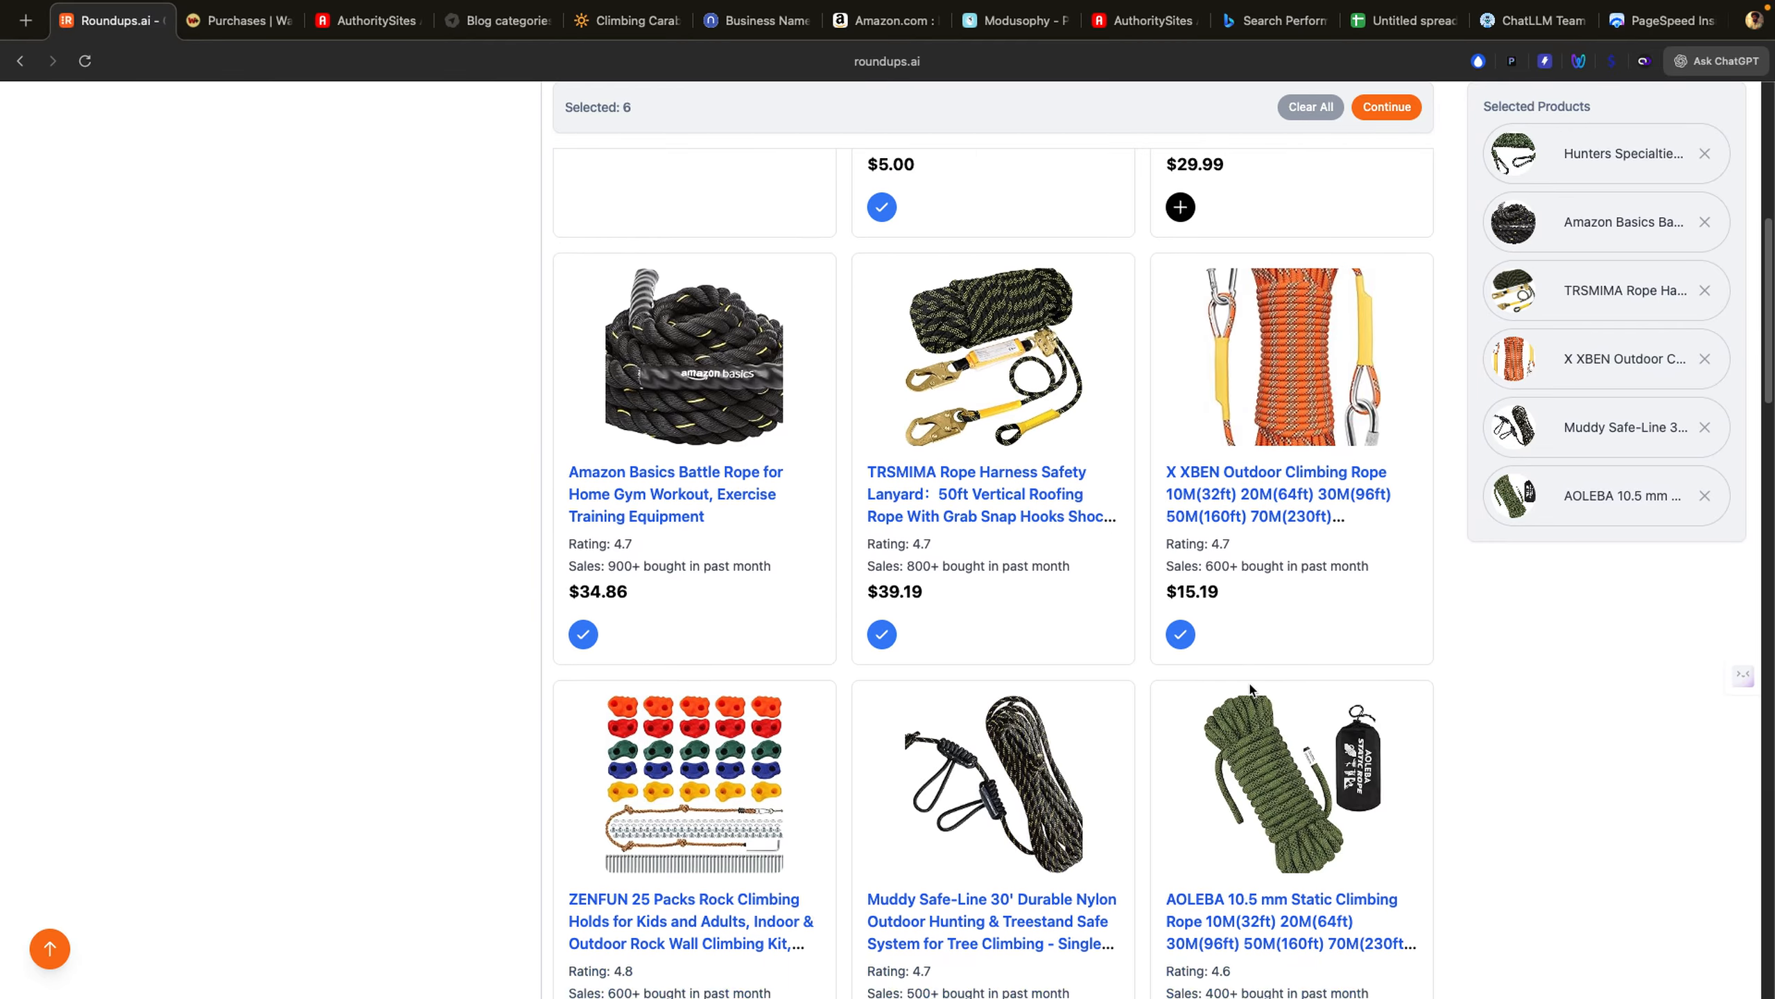
{"action": "scroll", "coordinate": [1247, 671], "scroll_direction": "up", "scroll_amount": 10}
{"action": "left_click", "coordinate": [1380, 364]}
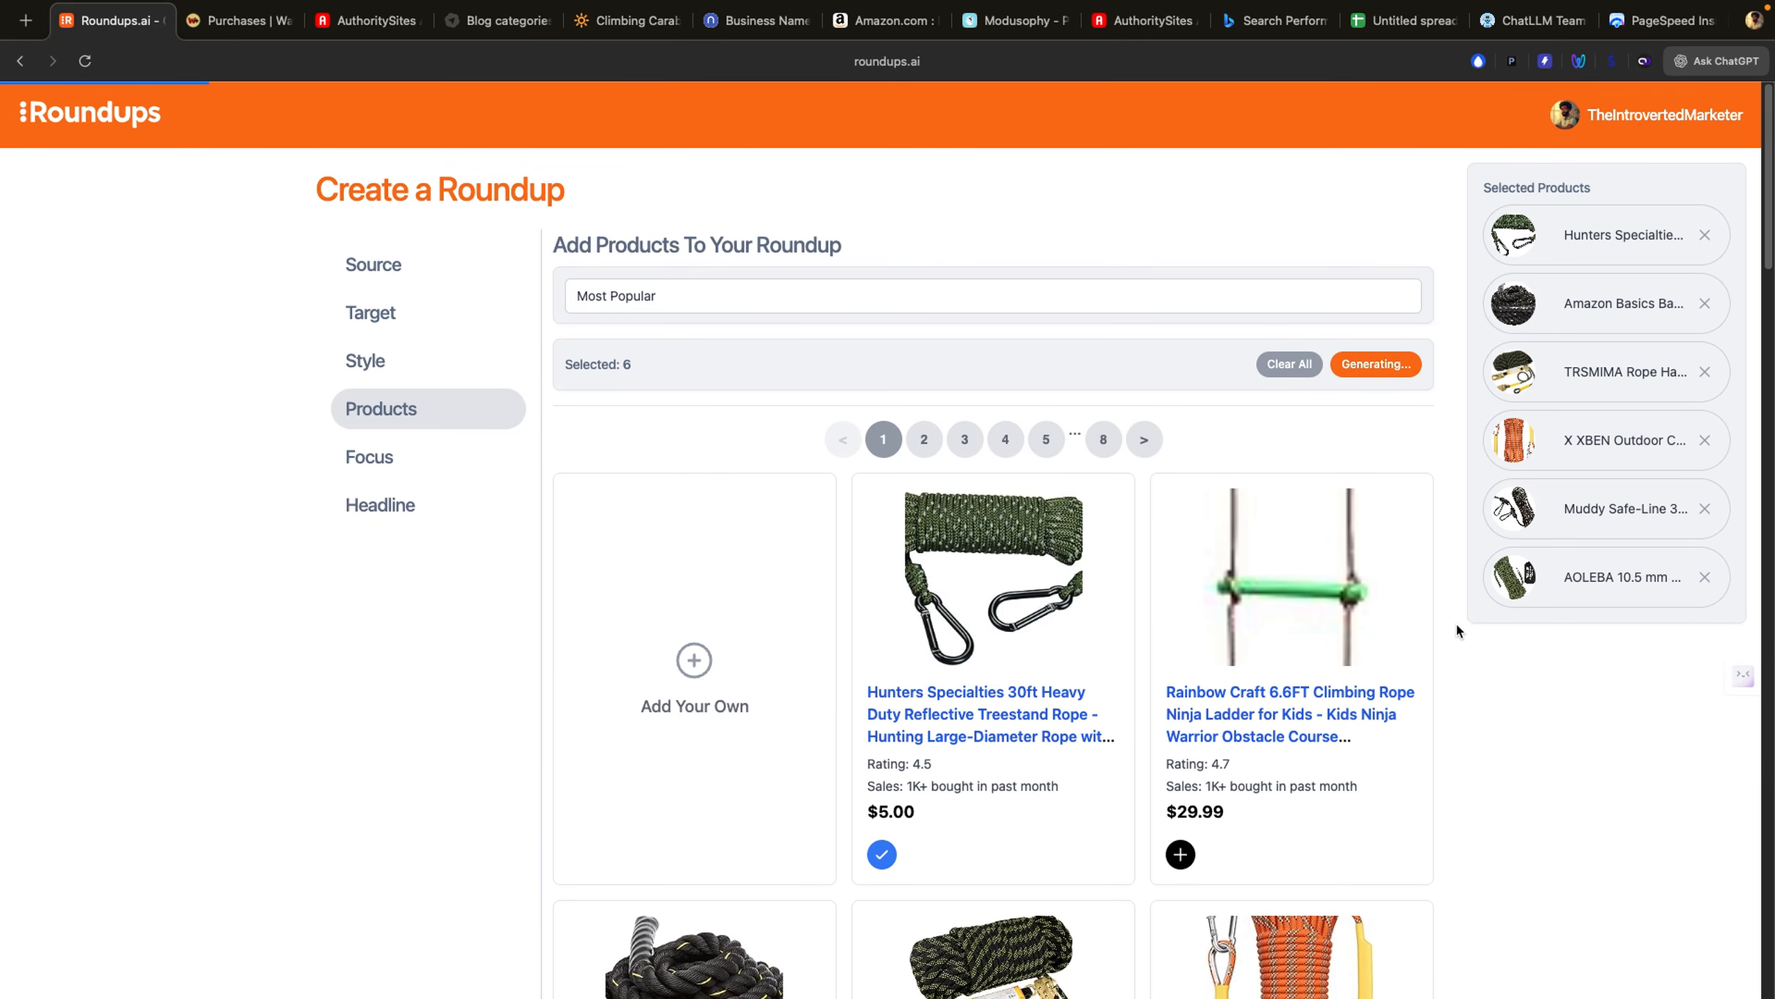
Step: Include Cost Benefits in the roundup's focus areas, deselect What People Say, and continue to the headline suggestions
{"action": "scroll", "coordinate": [1457, 625], "scroll_direction": "down", "scroll_amount": 2}
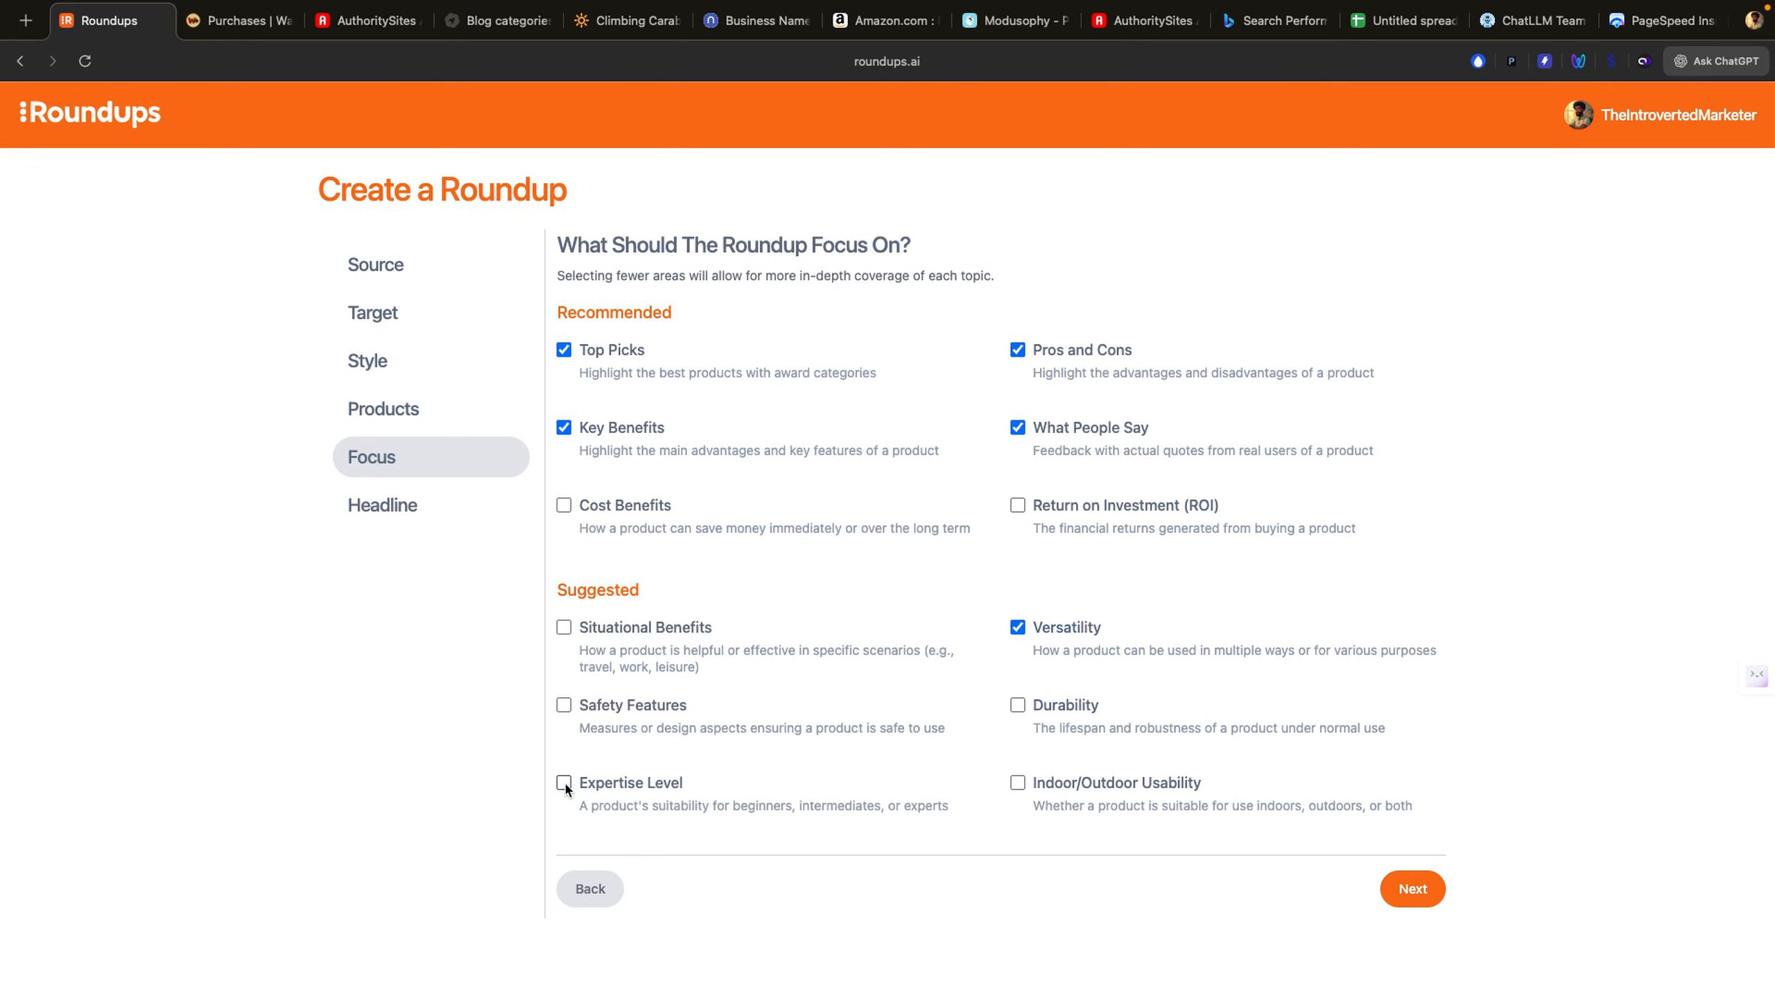
{"action": "left_click", "coordinate": [566, 508]}
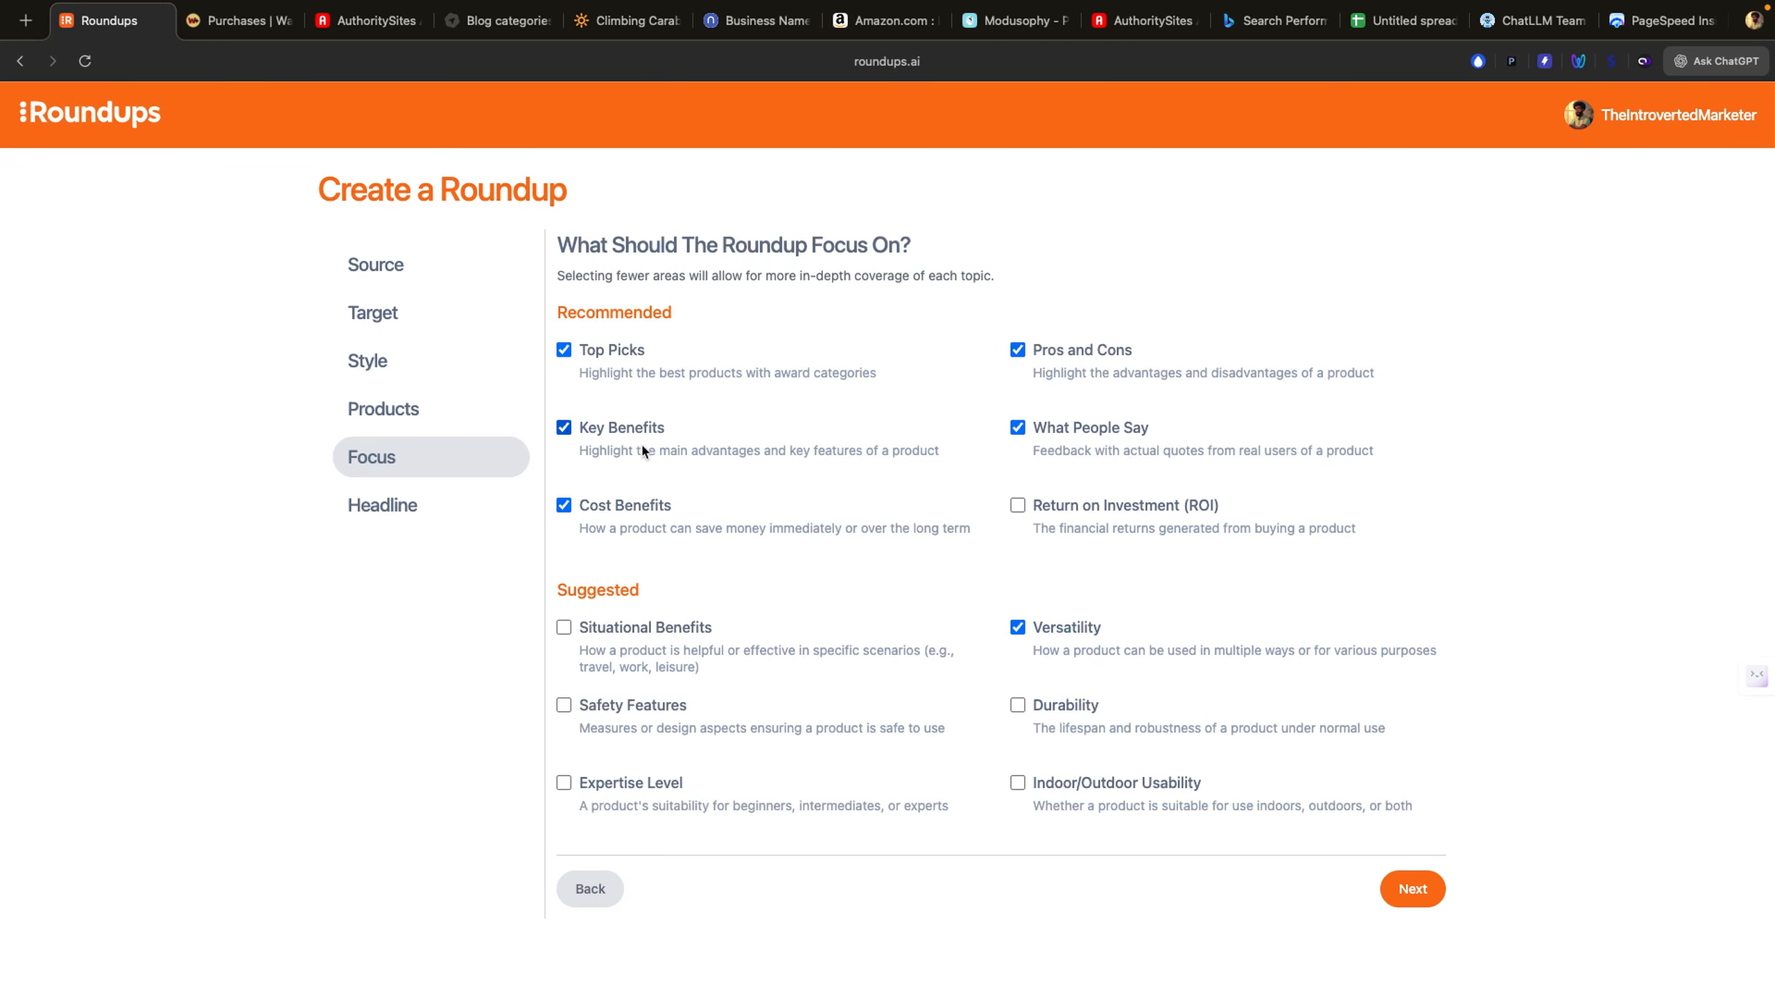
{"action": "left_click", "coordinate": [1015, 427]}
{"action": "left_click", "coordinate": [1414, 894]}
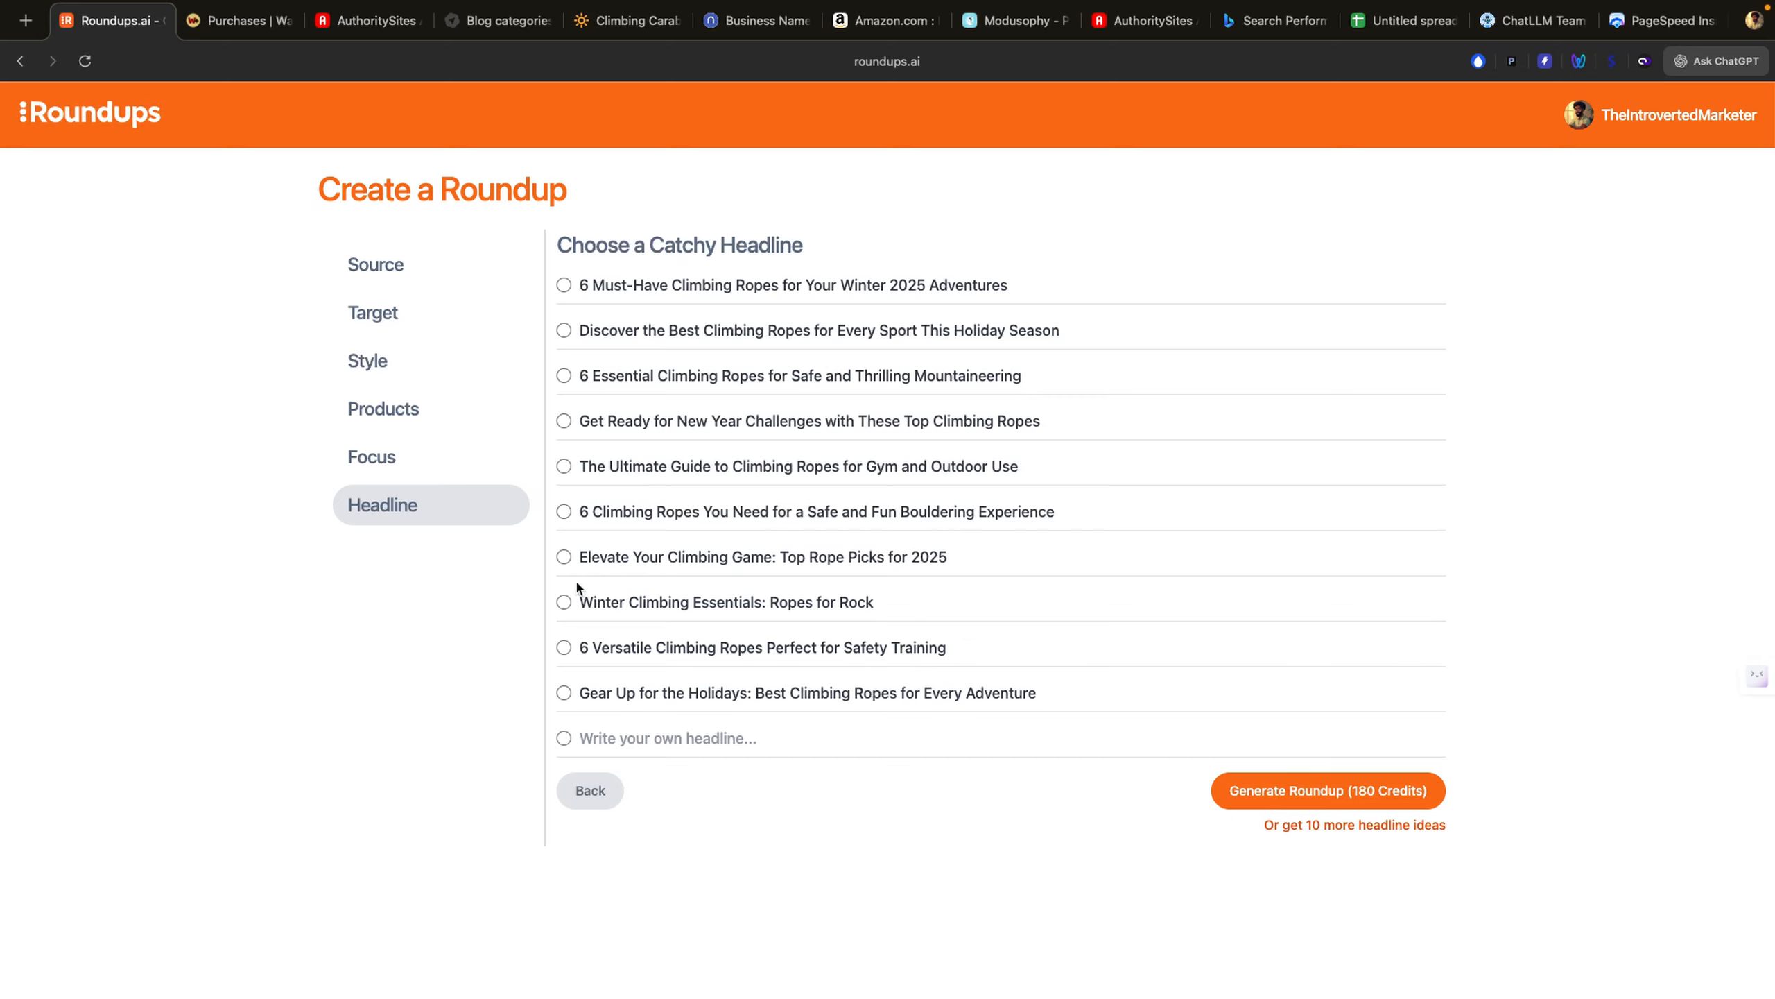
Step: Choose the headline "Elevate Your Climbing Game: Top Rope Picks for 2025" and generate the roundup
{"action": "left_click", "coordinate": [563, 560]}
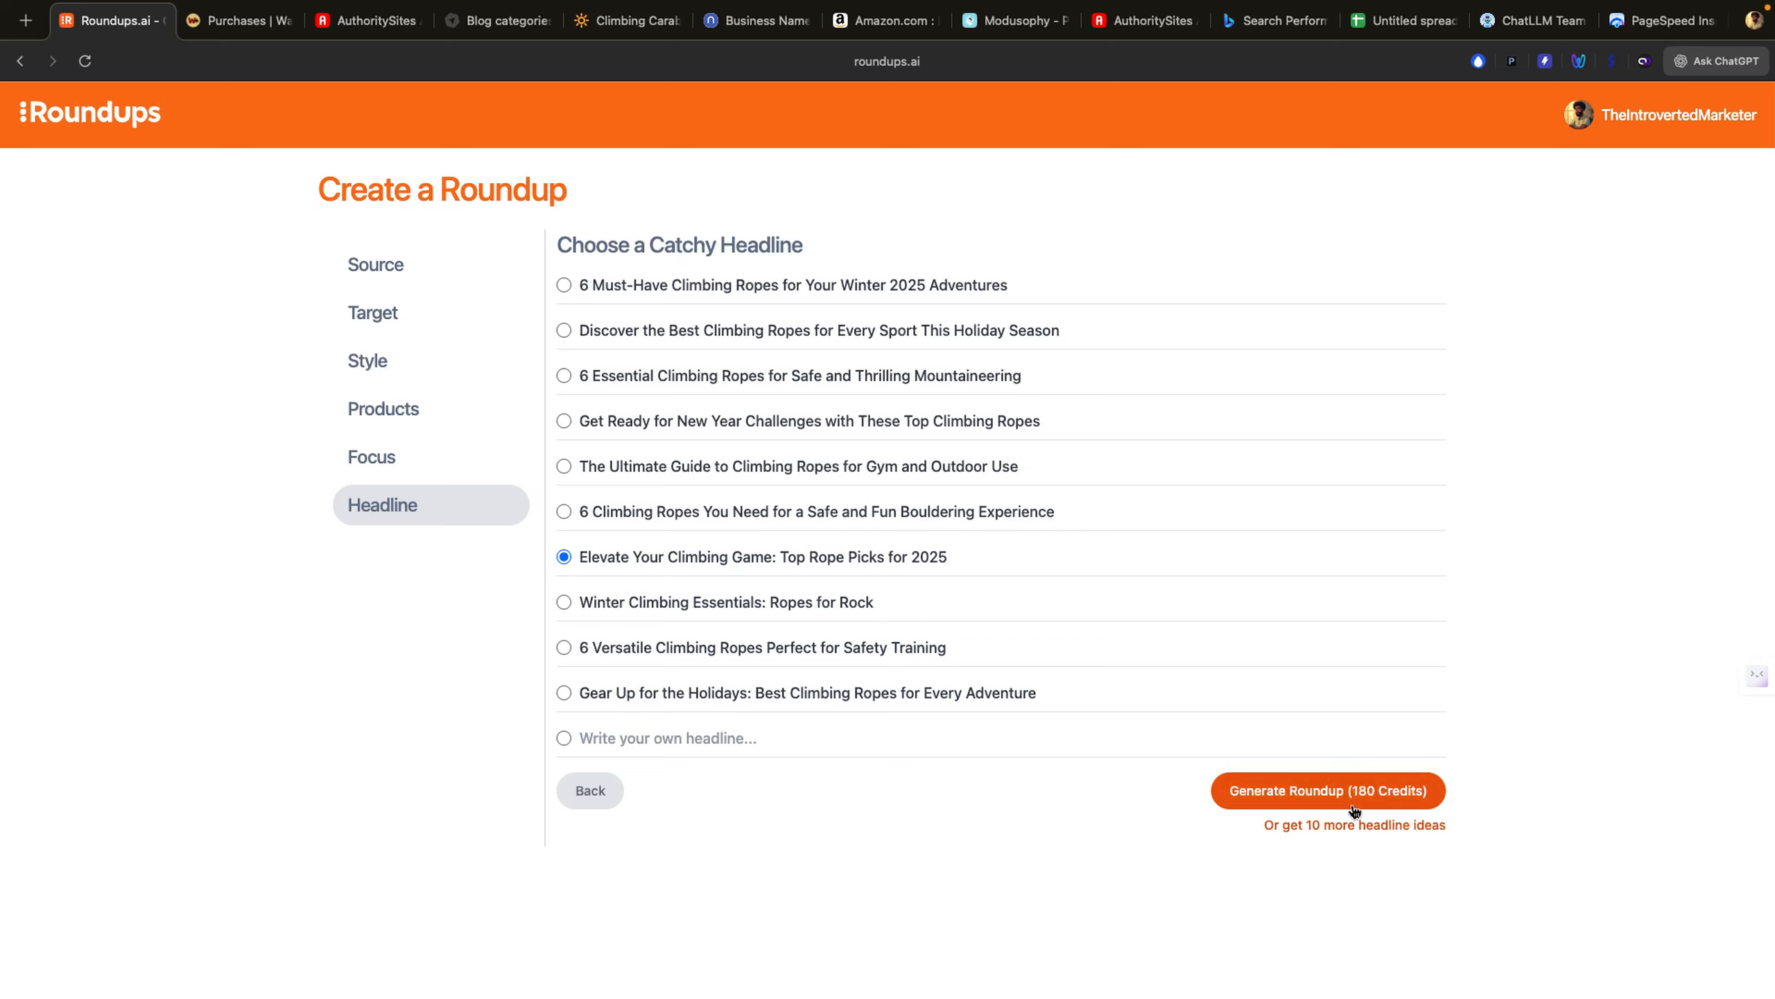
{"action": "left_click", "coordinate": [1323, 788]}
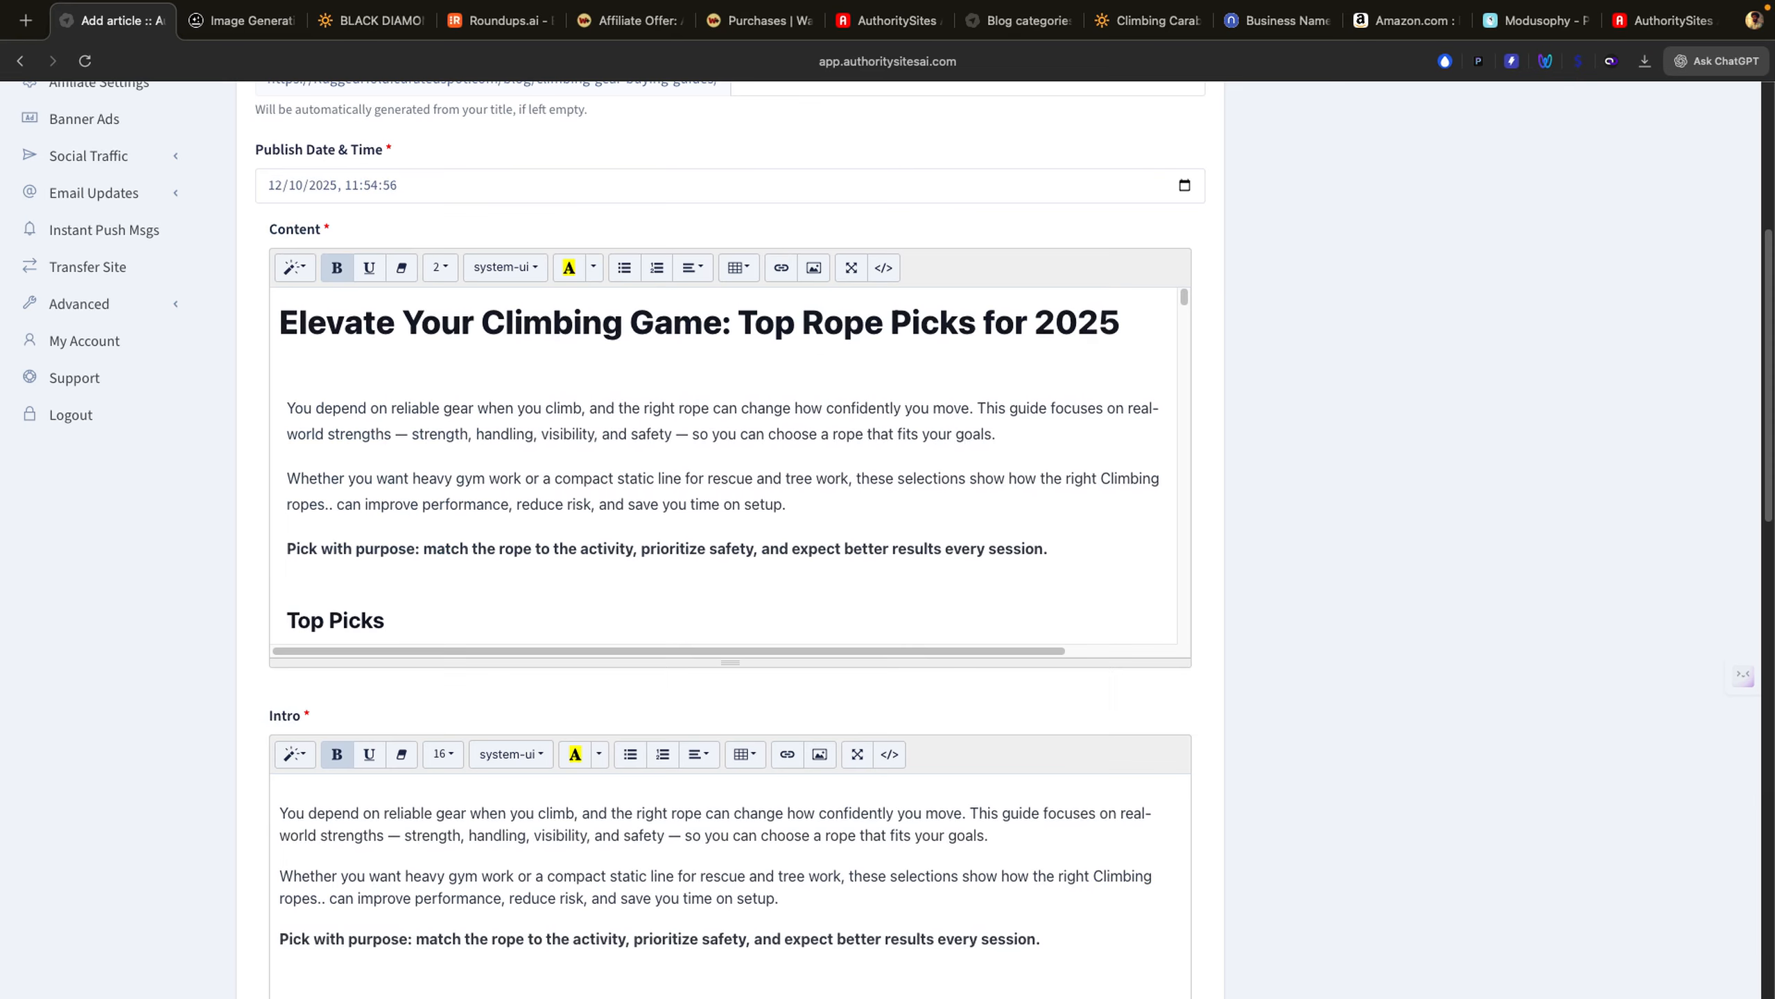
Step: Check the filled article title in AuthoritySites AI, the climbing shop image in Genspark, and the finished roundup in Roundups.ai
{"action": "scroll", "coordinate": [233, 386], "scroll_direction": "up", "scroll_amount": 6}
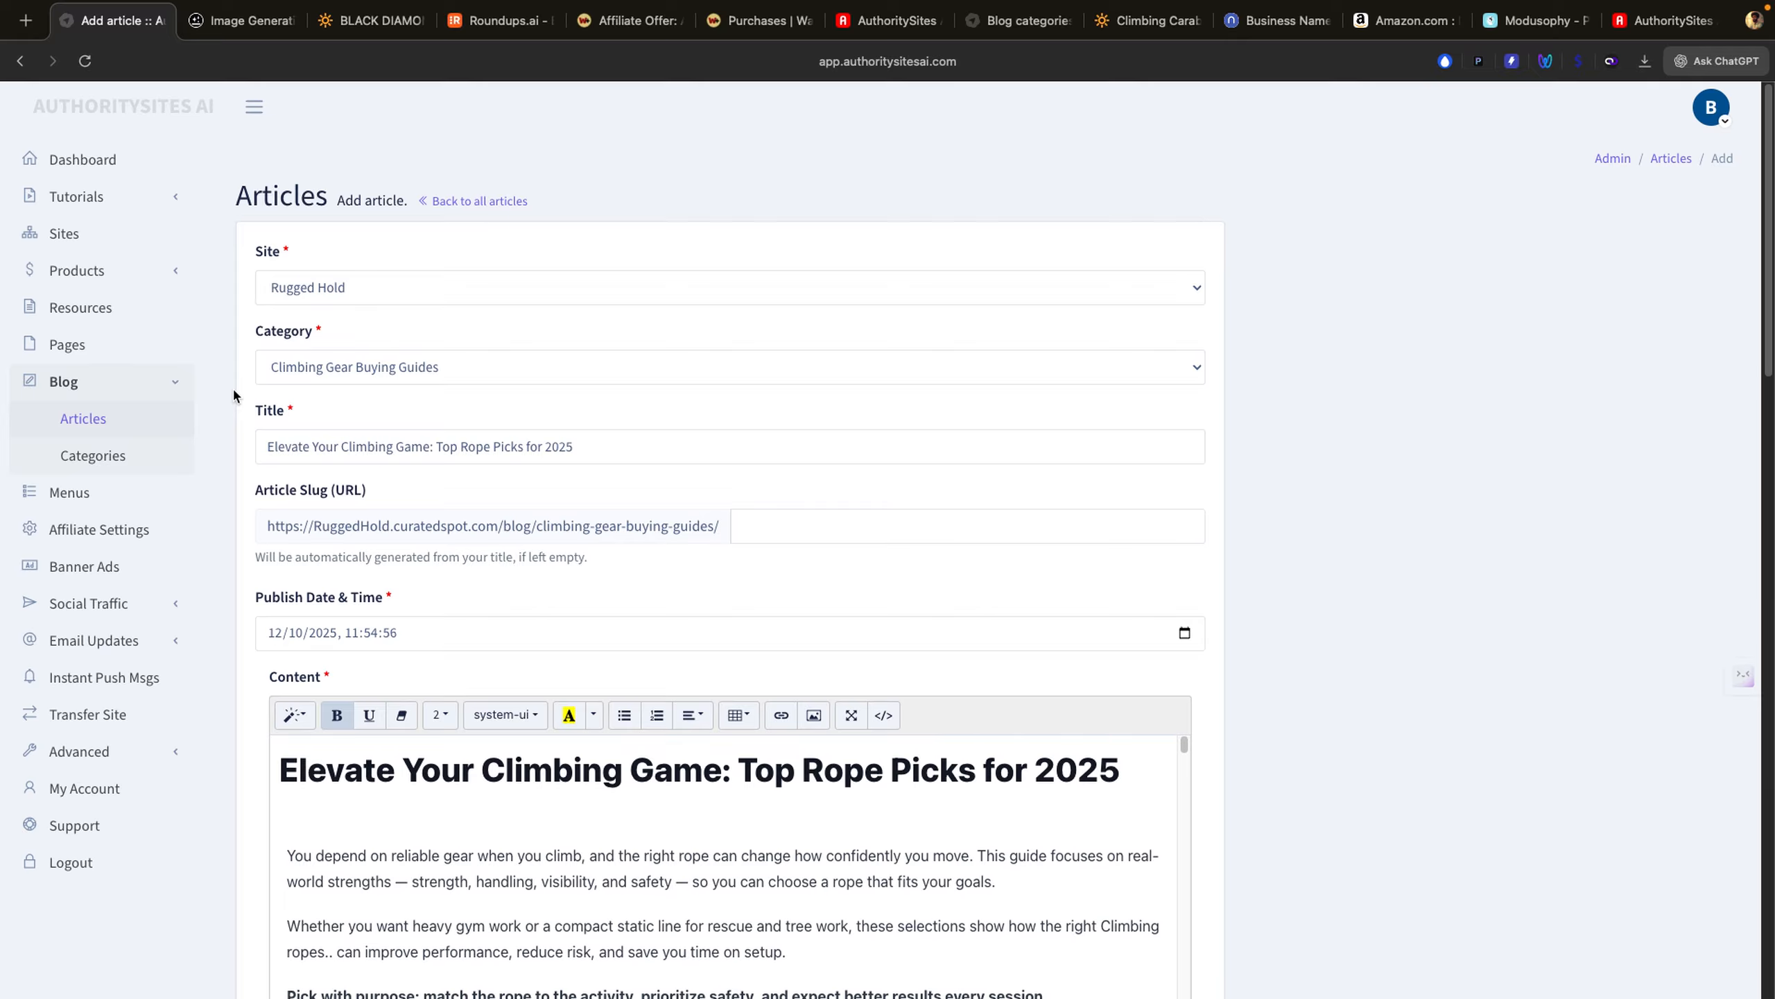
{"action": "left_click", "coordinate": [231, 38]}
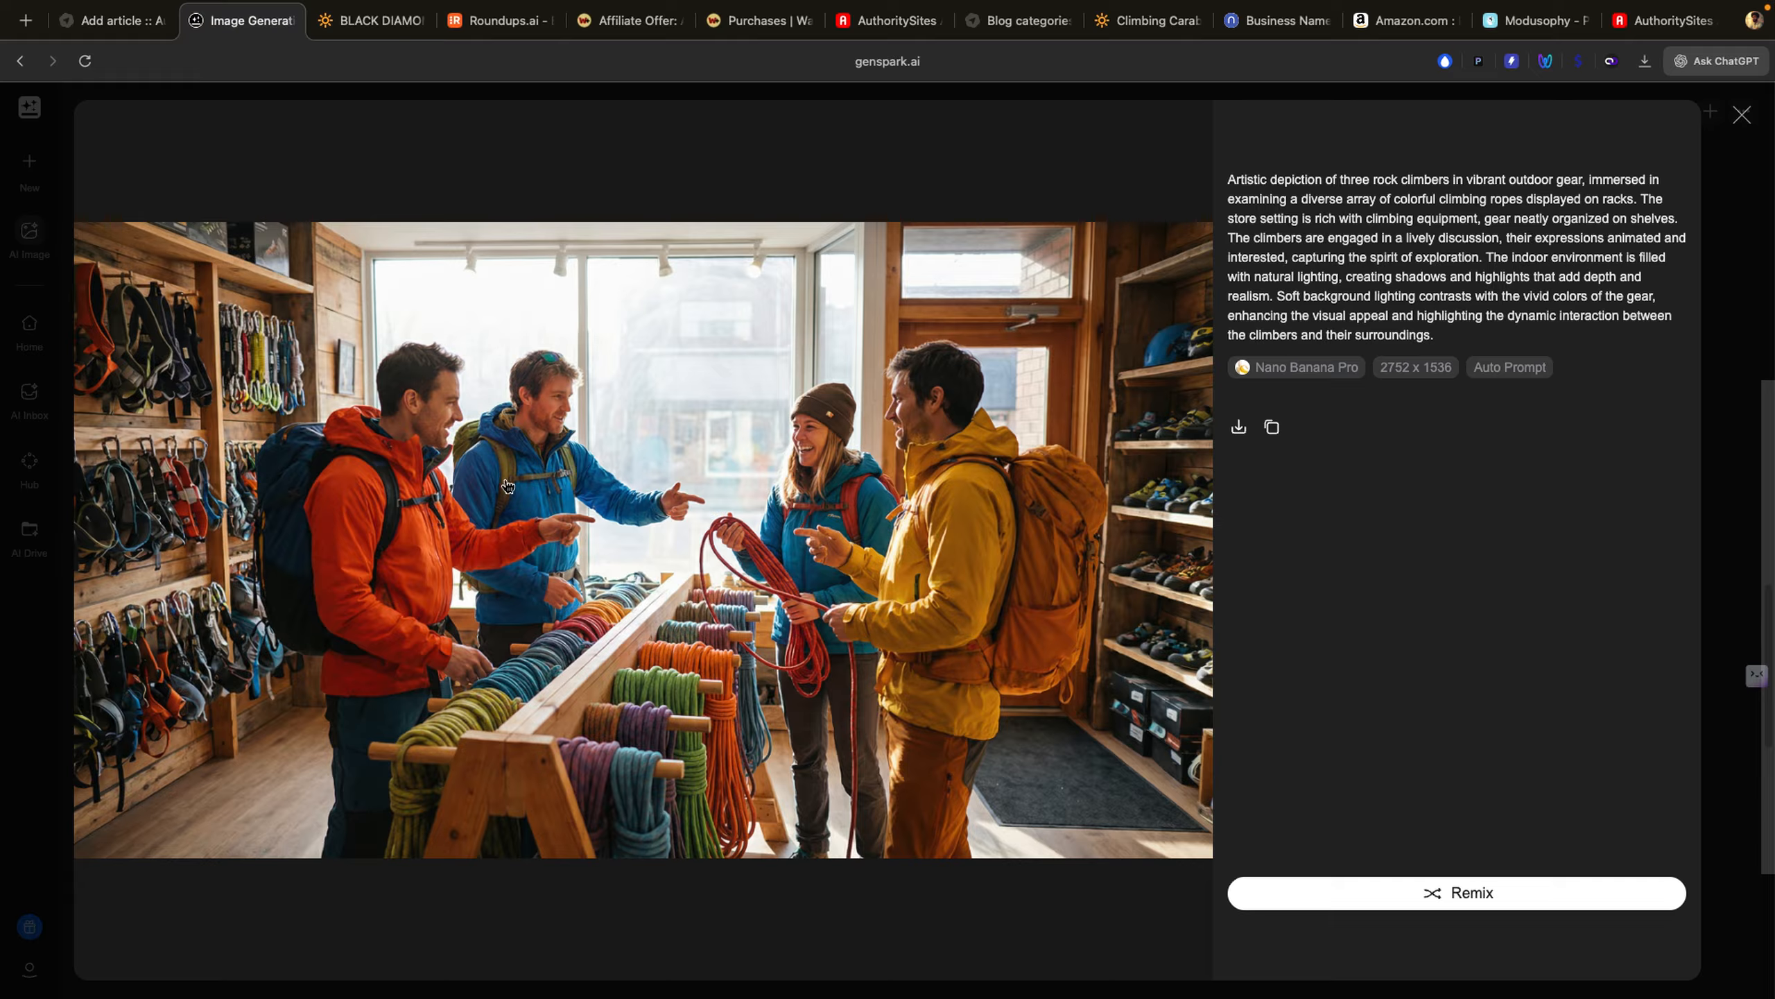
{"action": "left_click", "coordinate": [481, 37]}
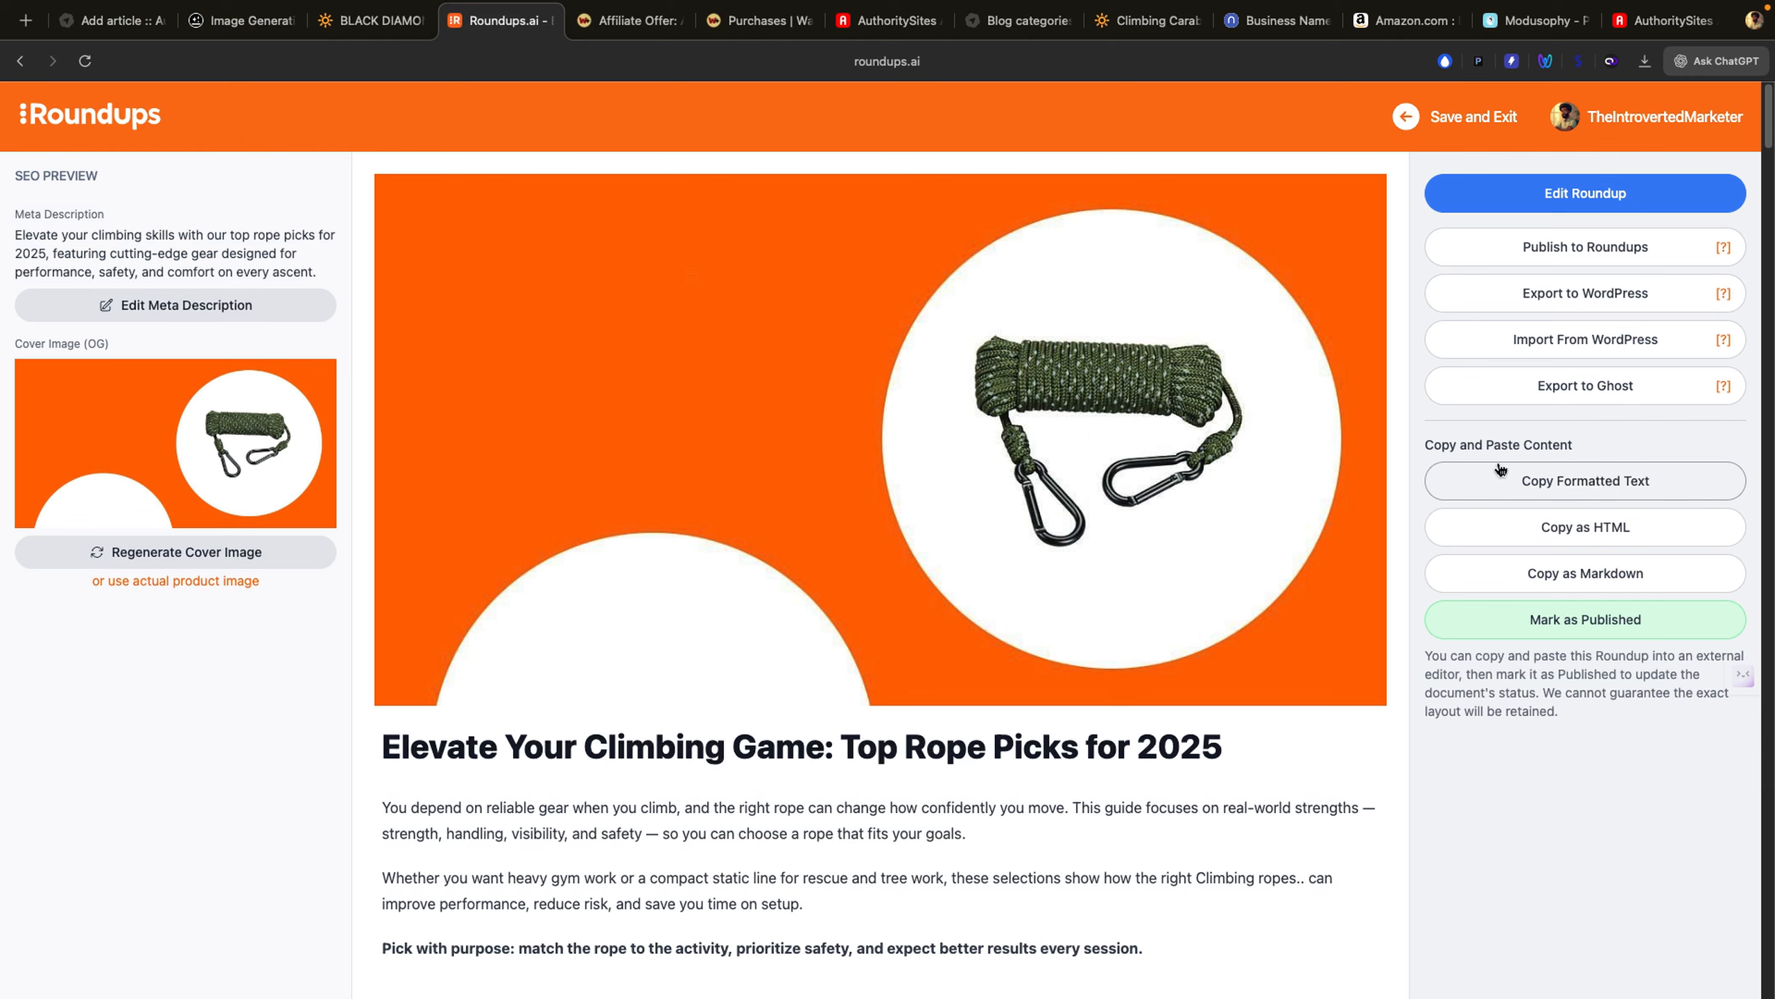
Step: Switch back to the AuthoritySites AI article form and review its content, intro, featured image, publishing options and SEO fields
{"action": "left_click", "coordinate": [84, 21]}
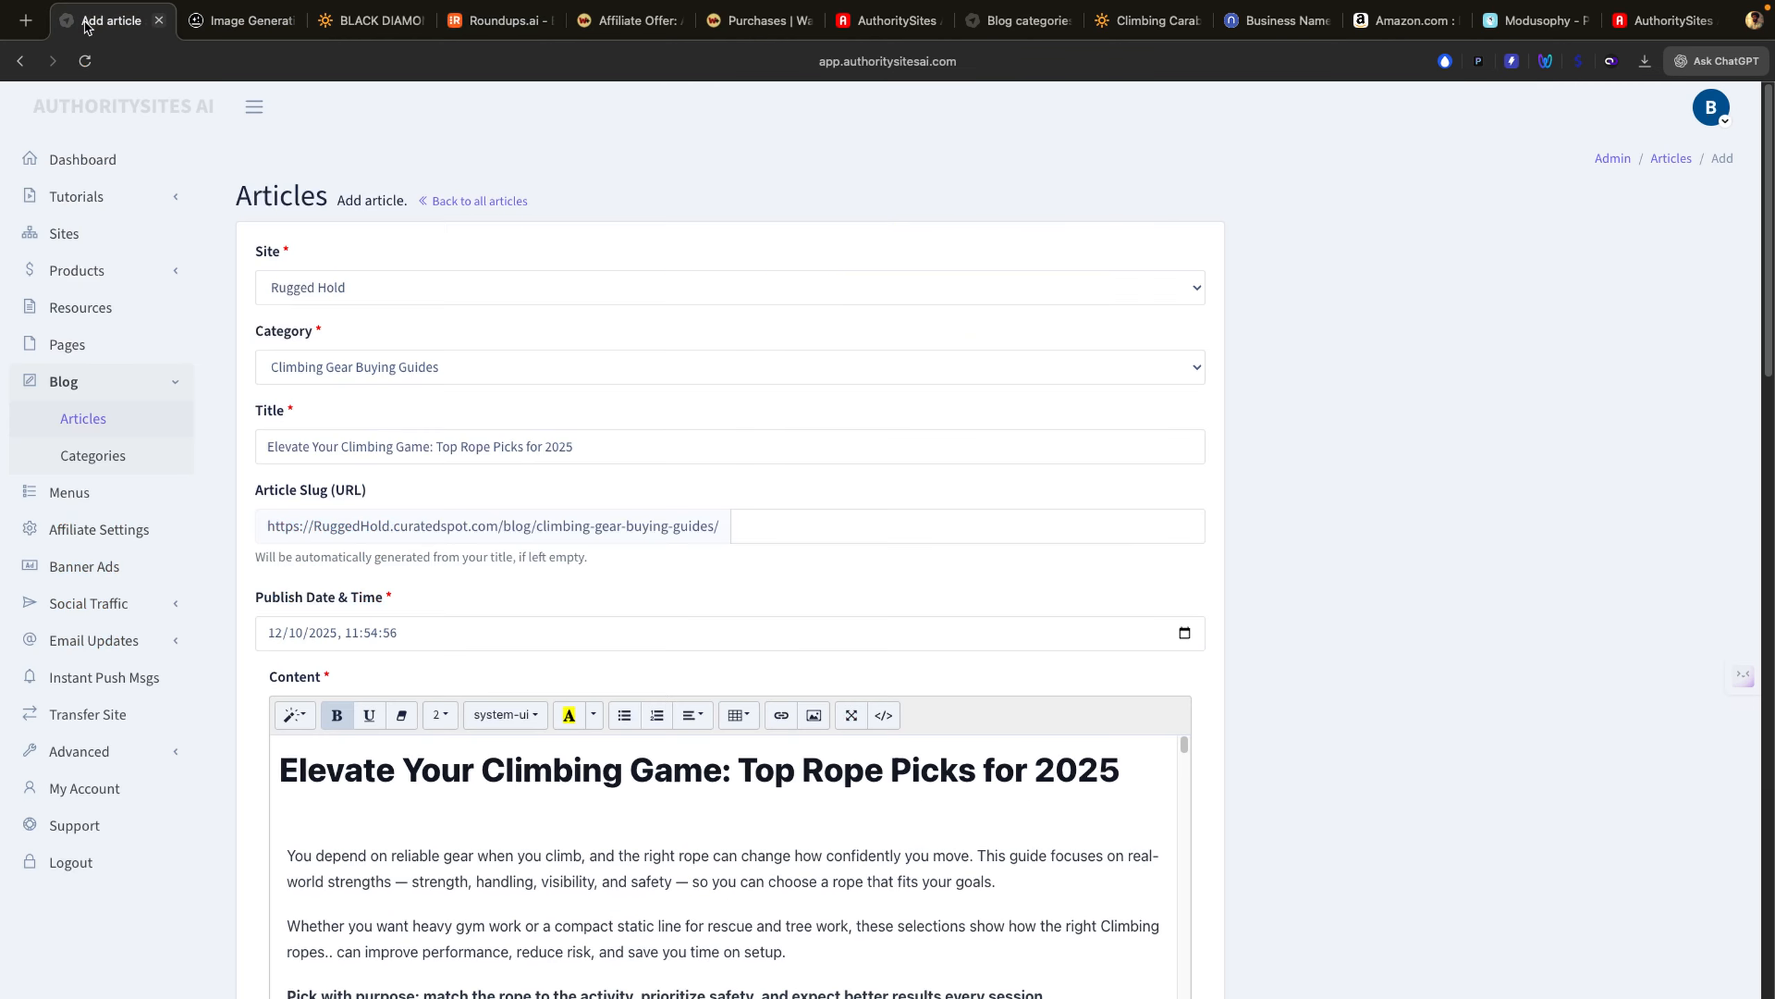
{"action": "scroll", "coordinate": [545, 504], "scroll_direction": "down", "scroll_amount": 4}
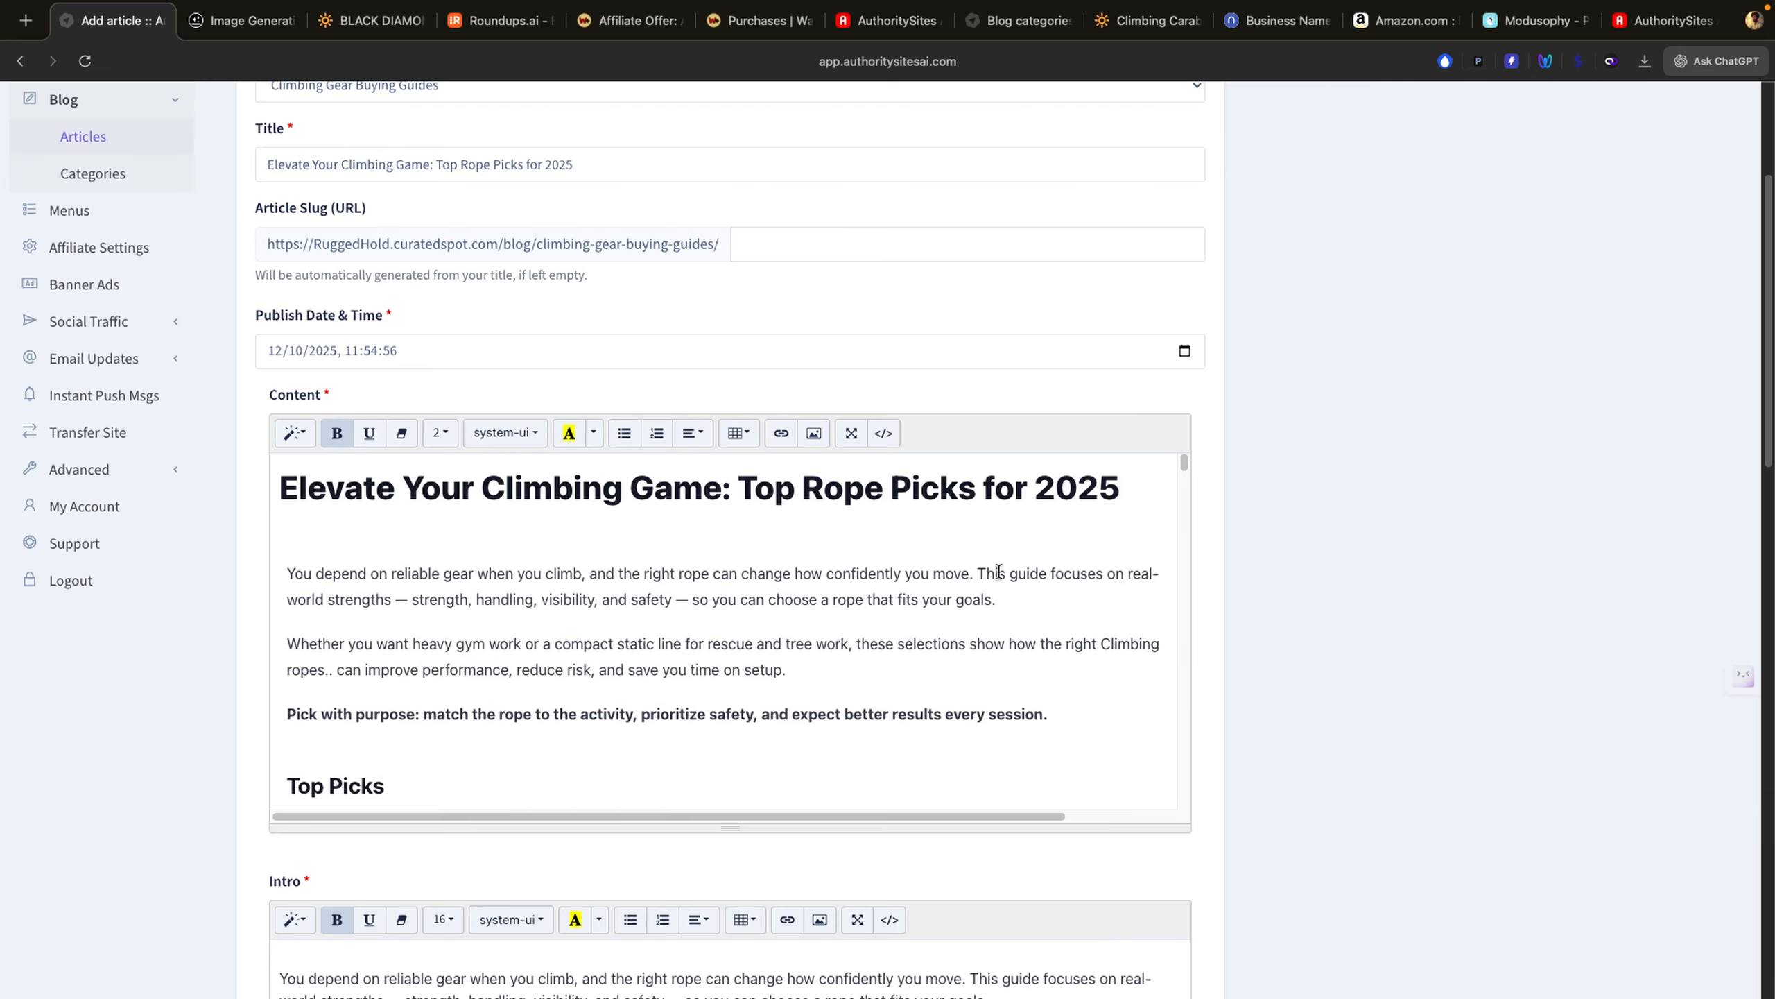
{"action": "left_click", "coordinate": [1182, 473]}
{"action": "mouse_move", "coordinate": [1182, 473]}
{"action": "left_mouse_down"}
{"action": "mouse_move", "coordinate": [1177, 519]}
{"action": "mouse_move", "coordinate": [1172, 439]}
{"action": "left_mouse_up"}
{"action": "scroll", "coordinate": [1307, 502], "scroll_direction": "down", "scroll_amount": 5}
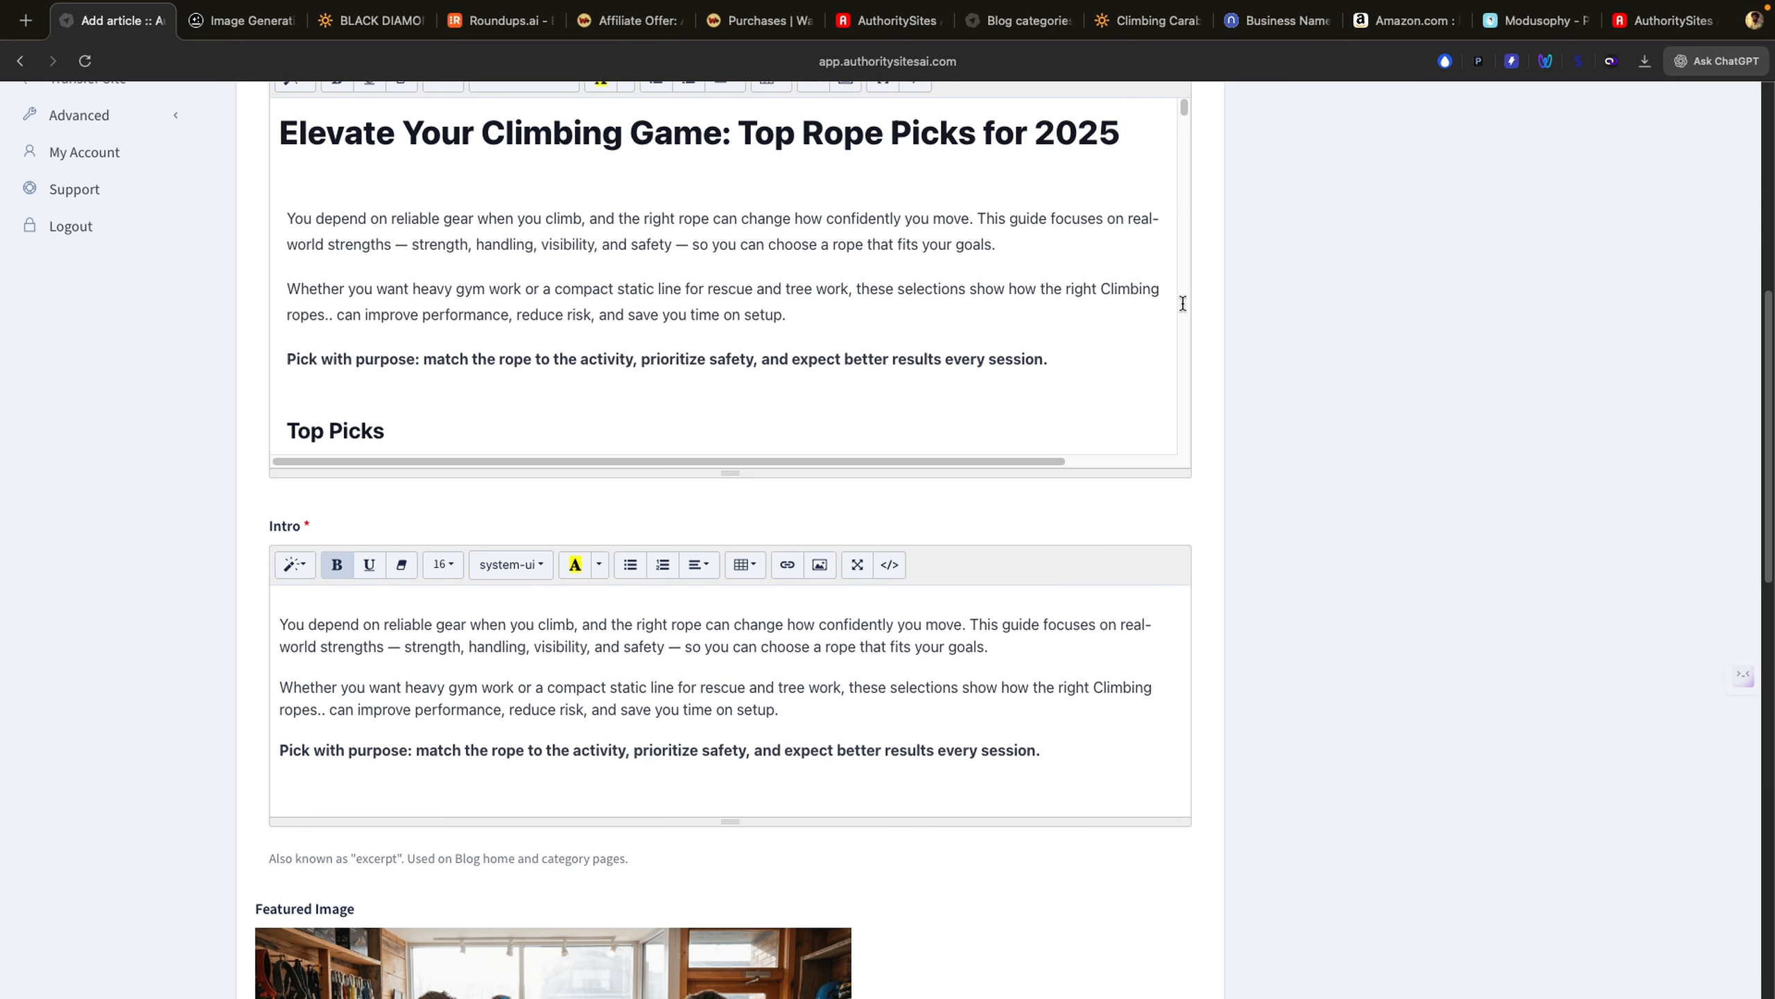
{"action": "scroll", "coordinate": [1241, 661], "scroll_direction": "down", "scroll_amount": 6}
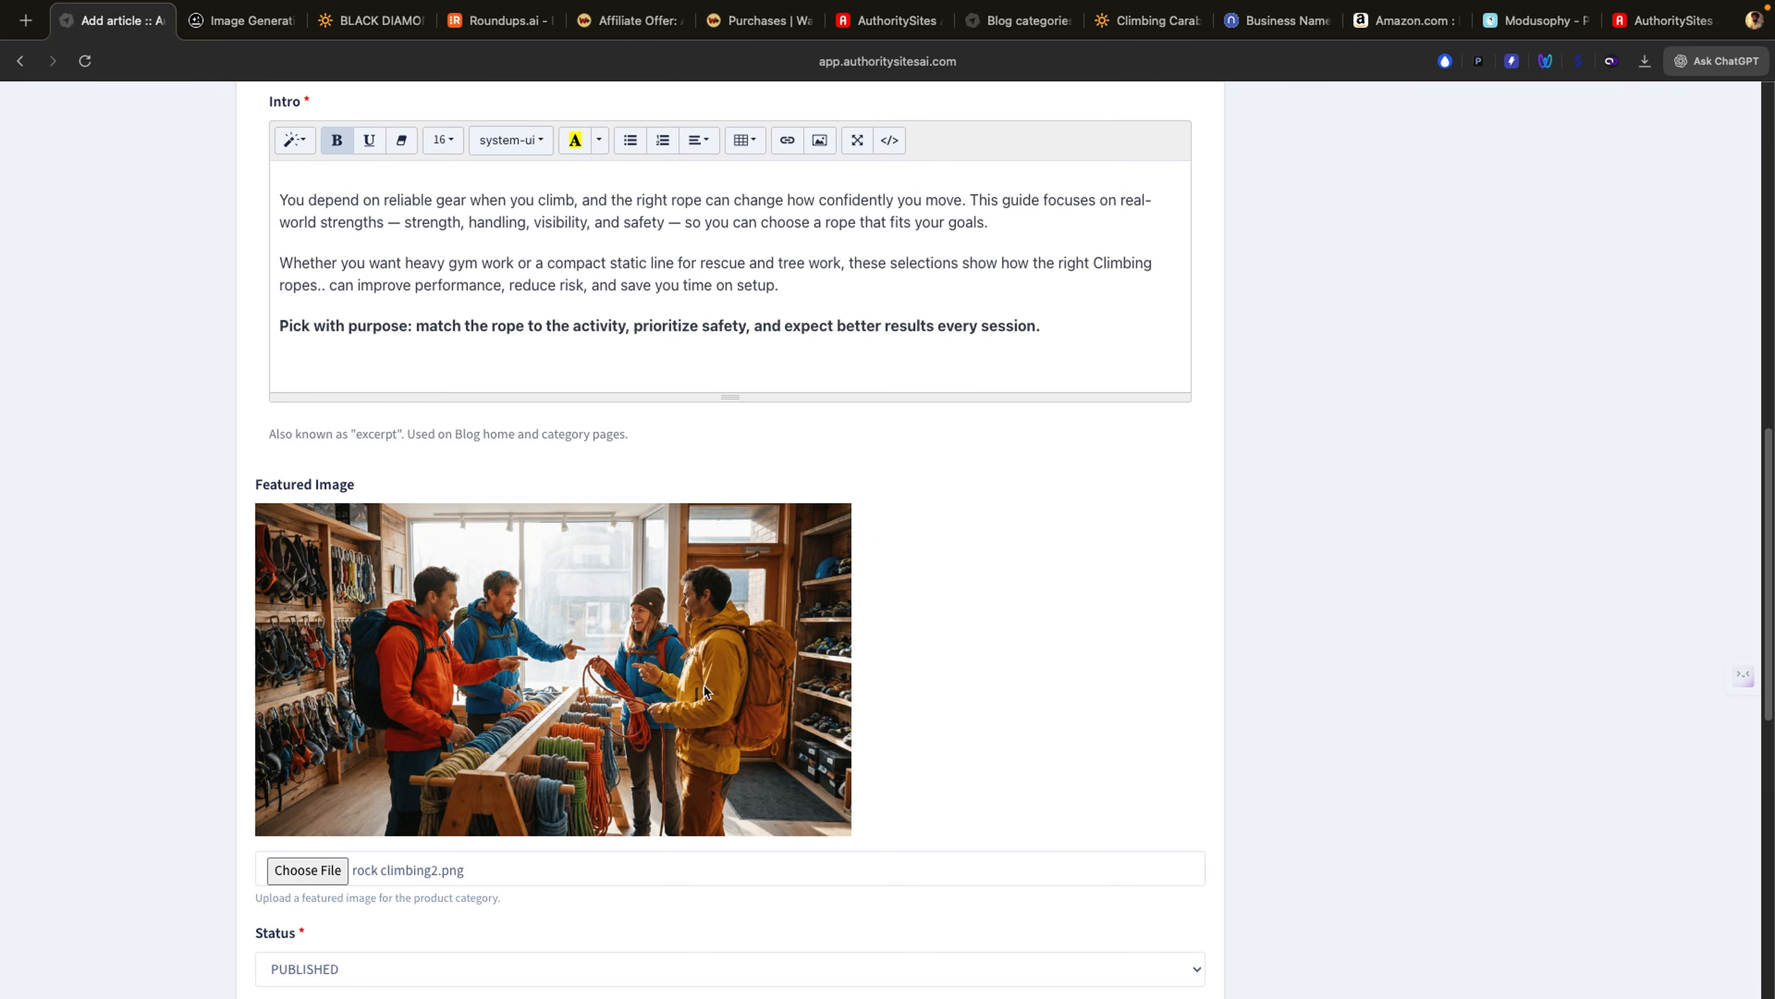
{"action": "scroll", "coordinate": [899, 626], "scroll_direction": "down", "scroll_amount": 3}
{"action": "scroll", "coordinate": [898, 635], "scroll_direction": "down", "scroll_amount": 5}
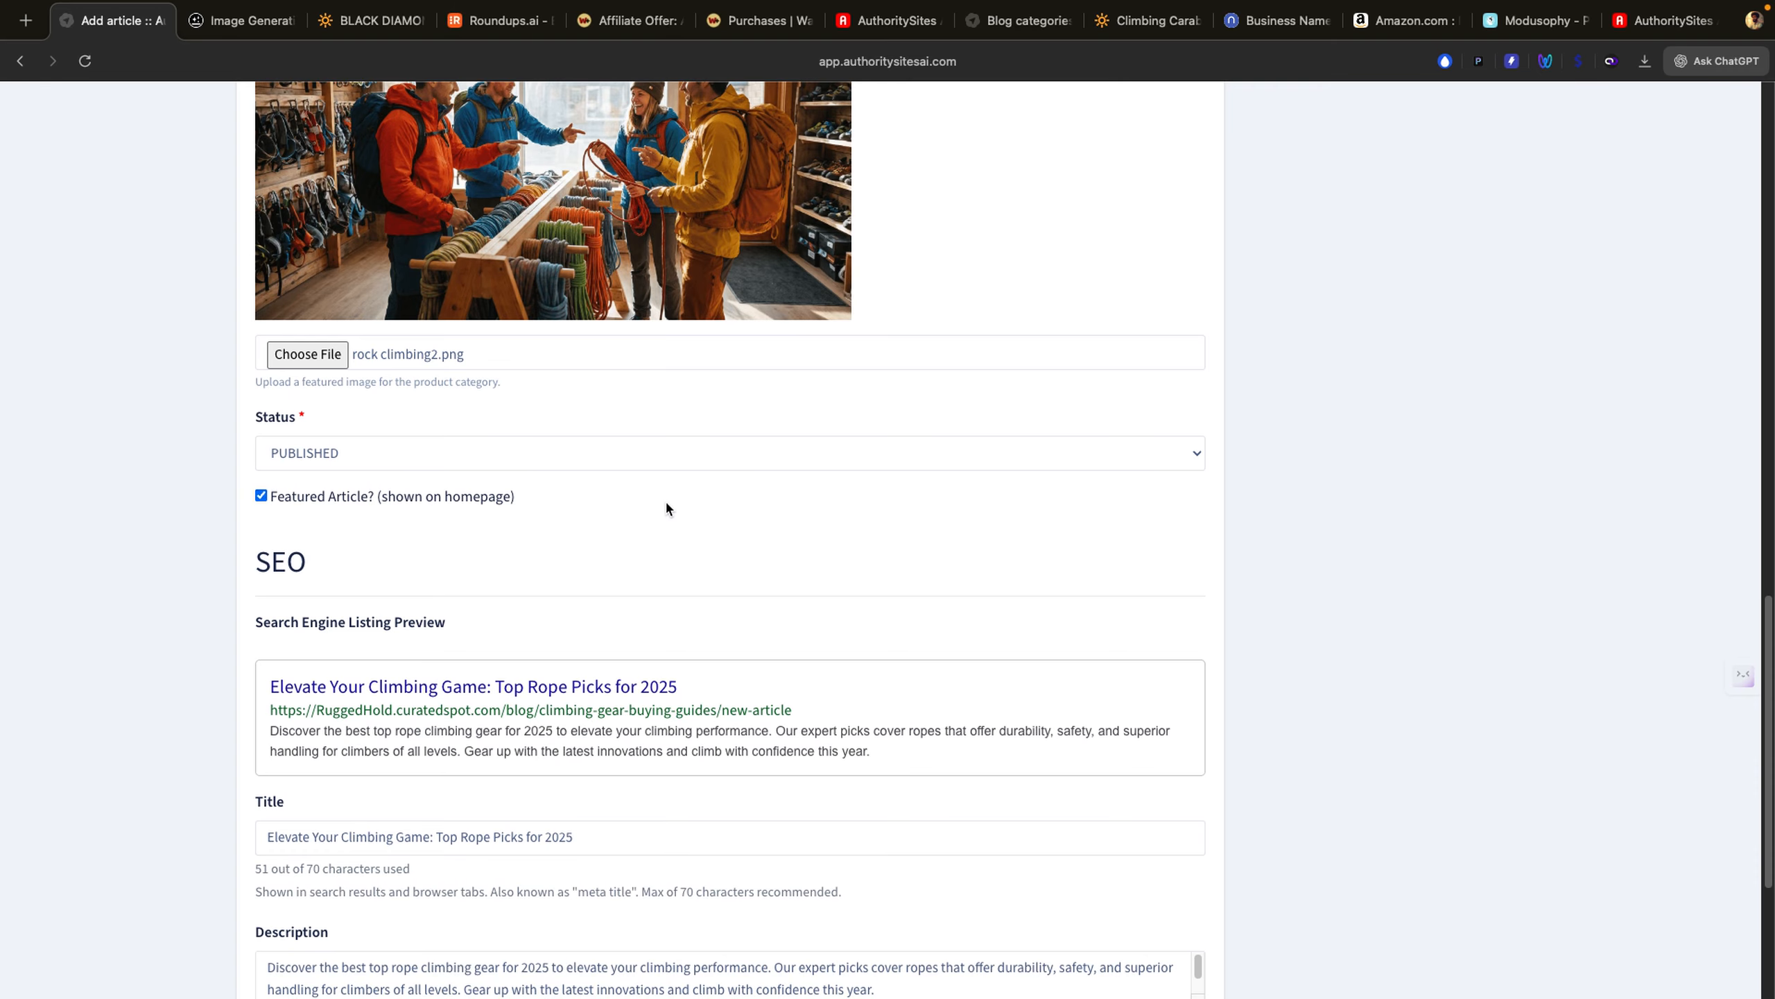
Step: Generate a meta description and keywords from the article's SEO title with the AI assistant's matching custom prompt, and close the result
{"action": "scroll", "coordinate": [665, 499], "scroll_direction": "down", "scroll_amount": 5}
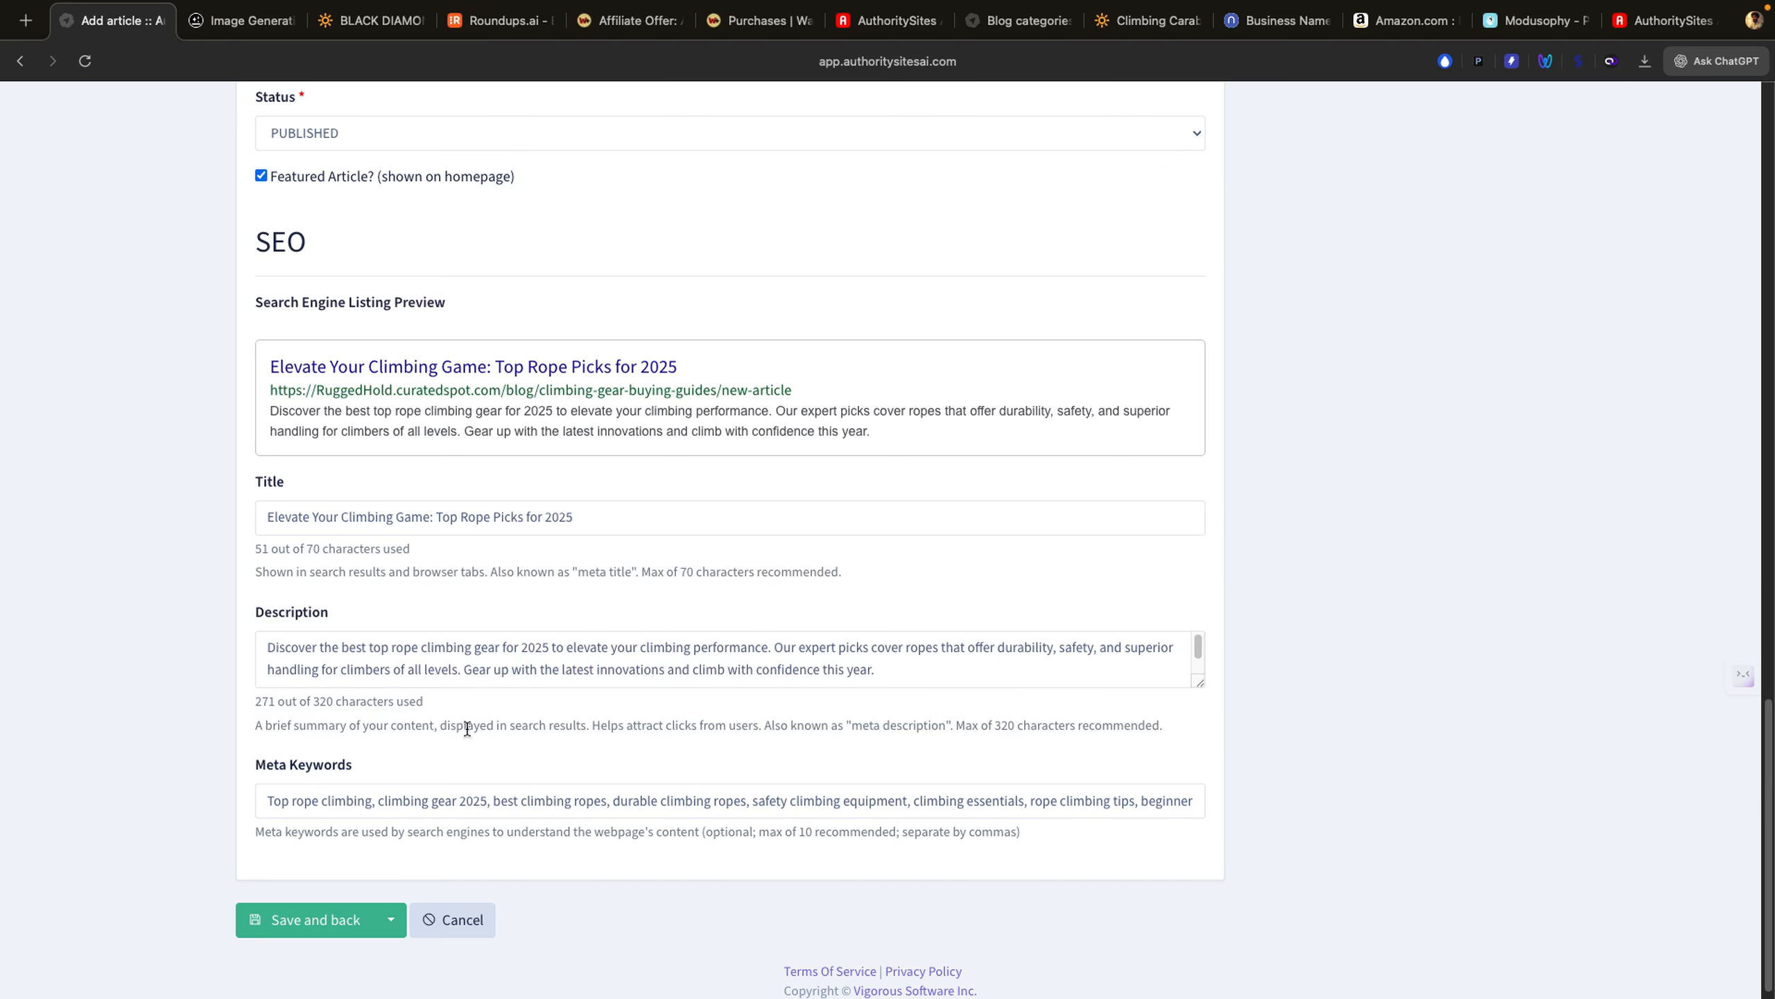
{"action": "left_click_drag", "start_coordinate": [599, 526], "coordinate": [263, 509]}
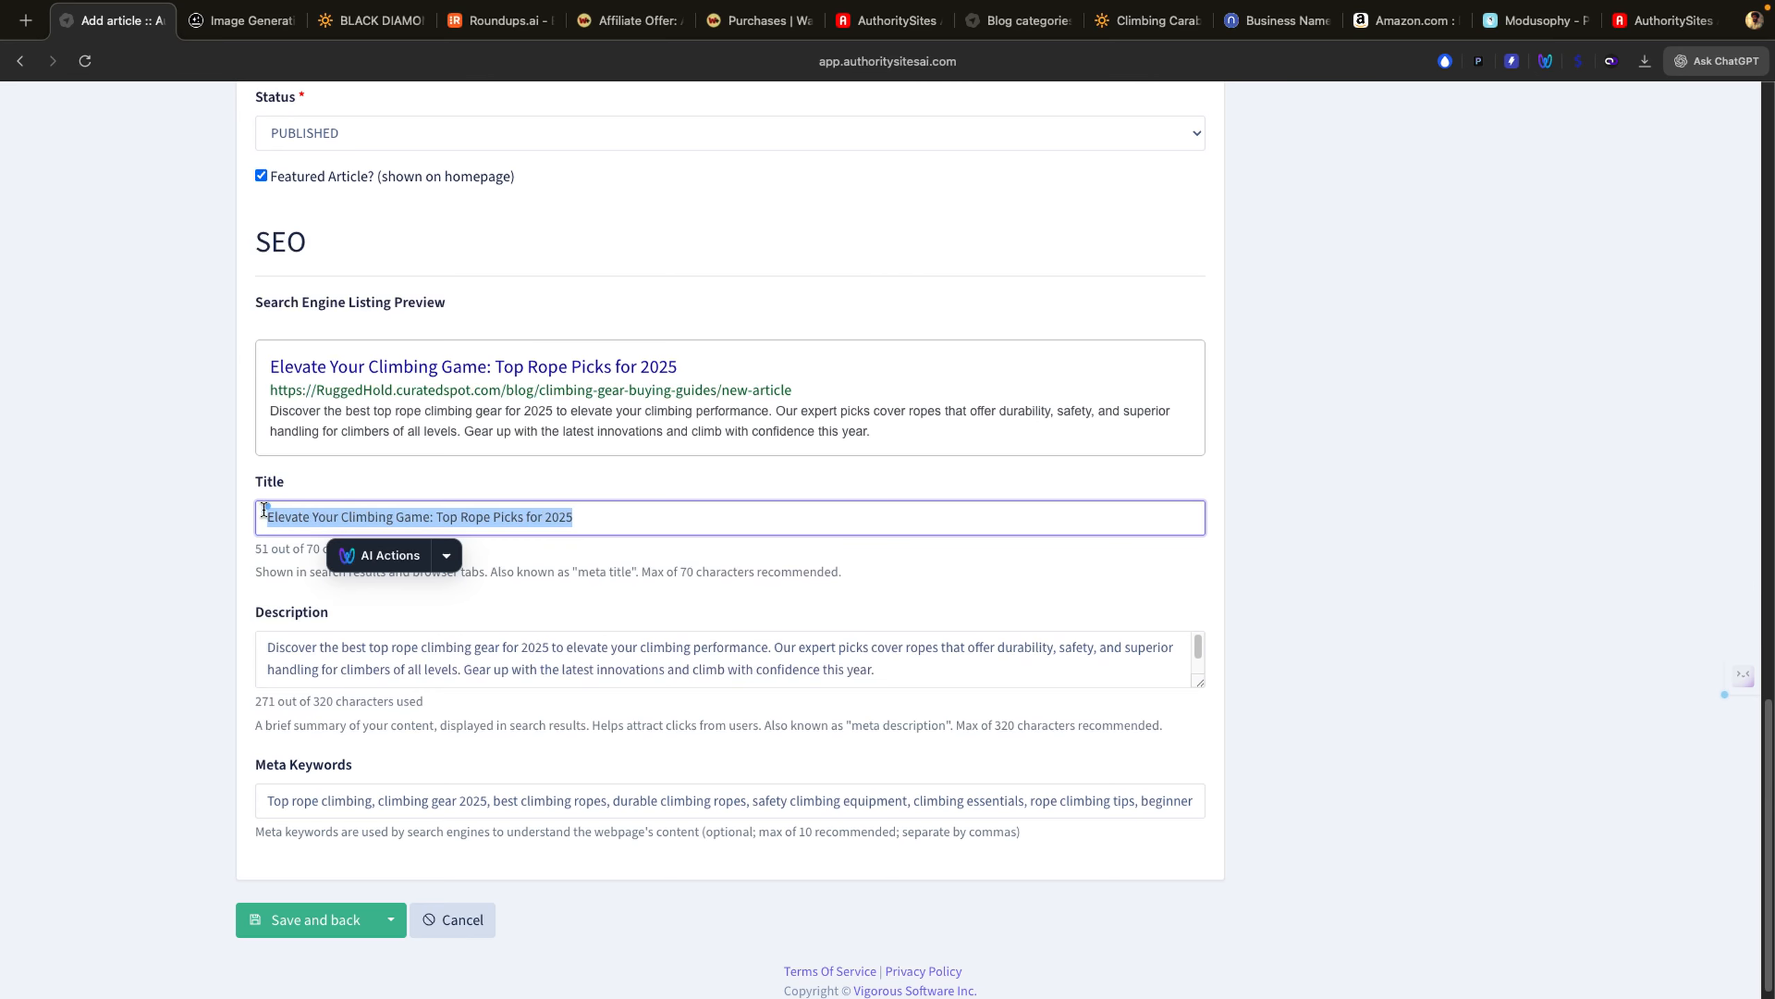
{"action": "left_click", "coordinate": [264, 508]}
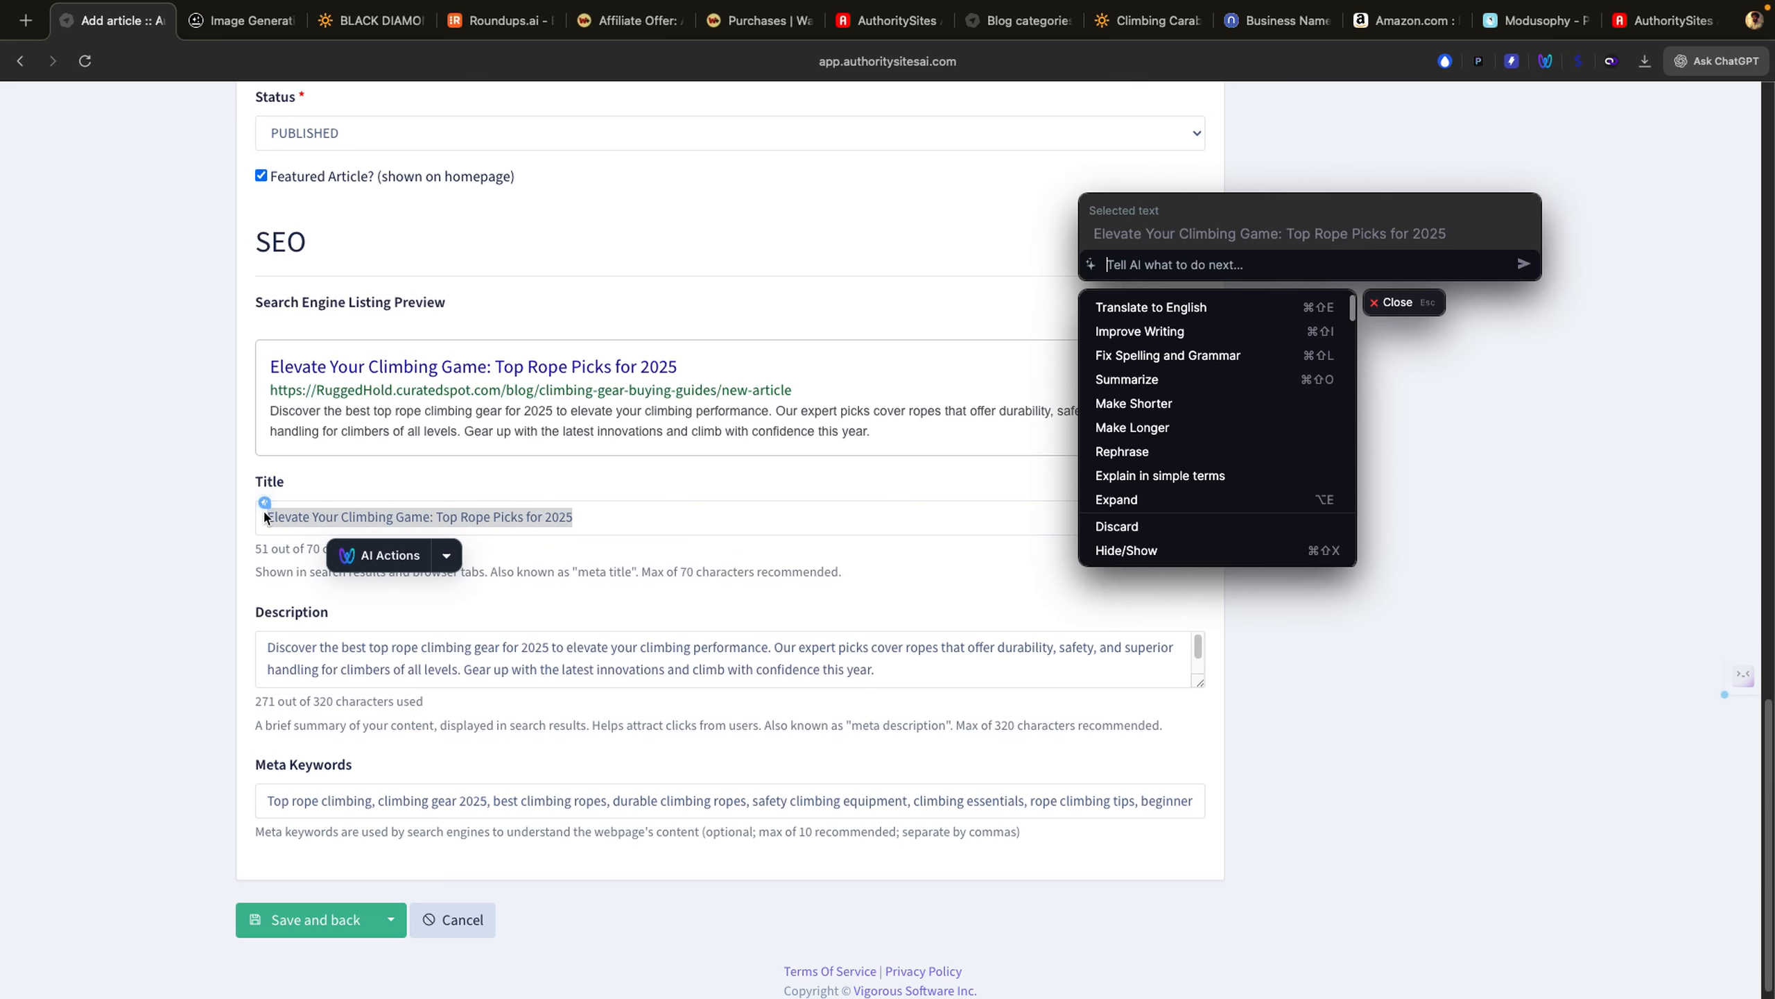
{"action": "scroll", "coordinate": [1354, 422], "scroll_direction": "down", "scroll_amount": 1}
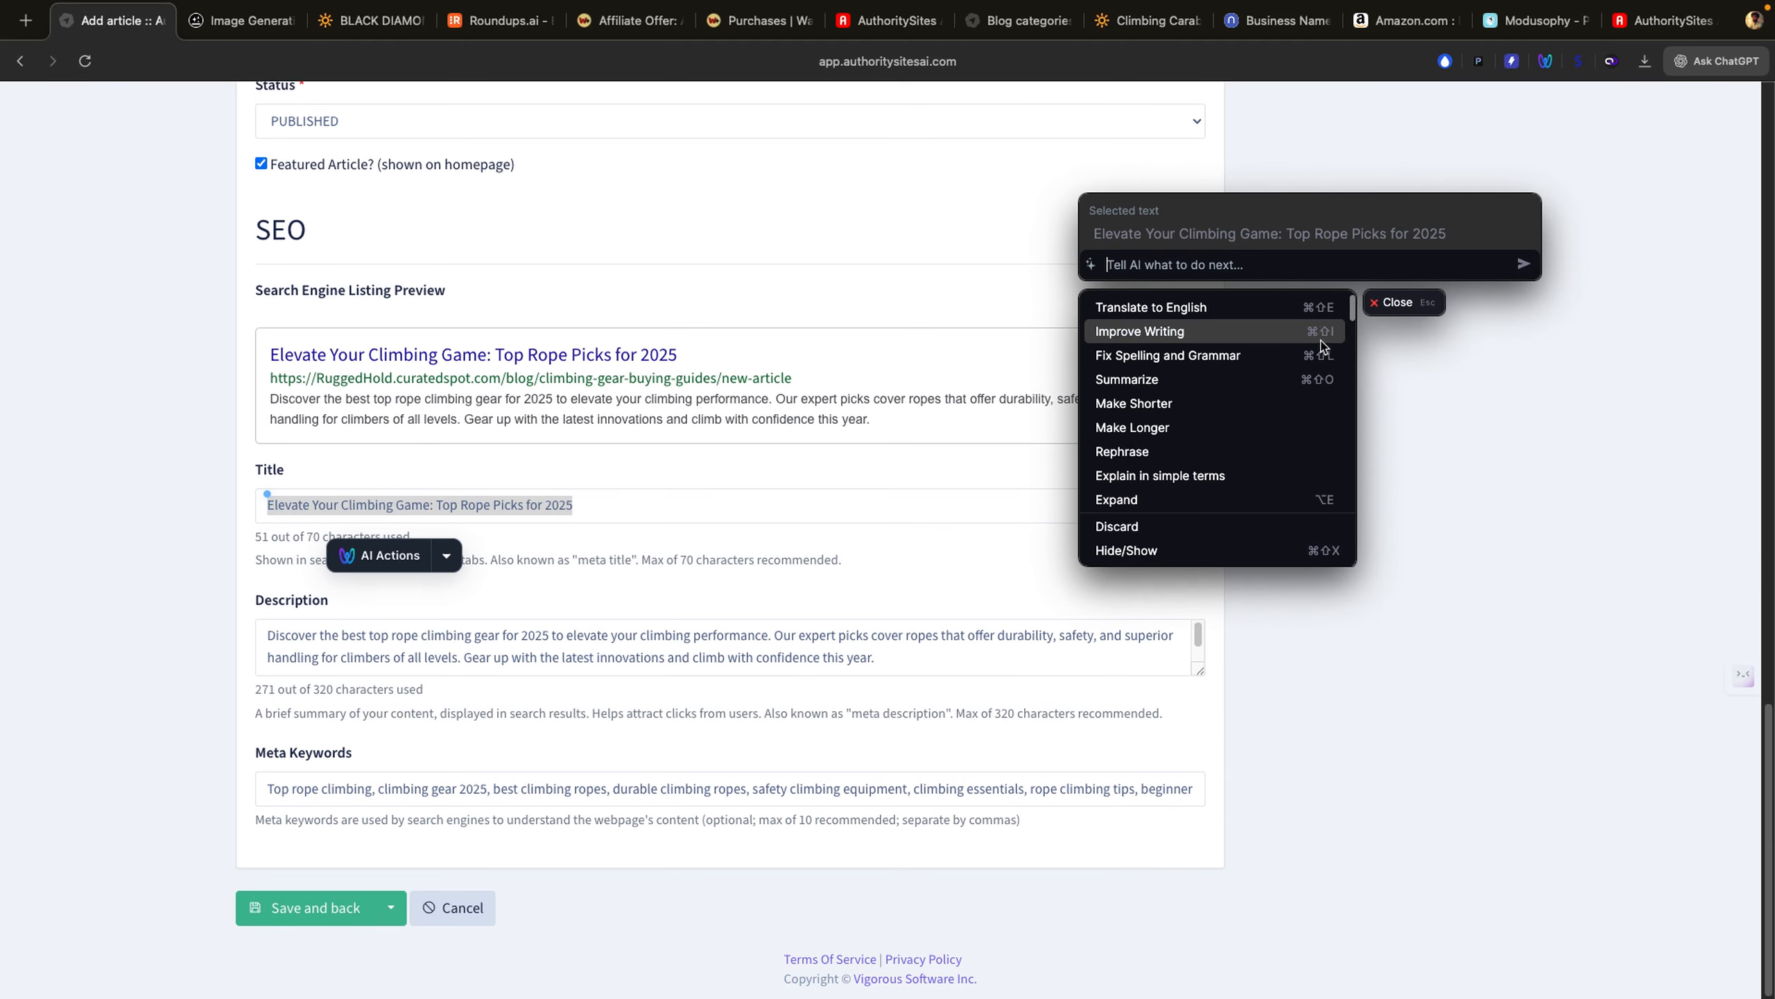
{"action": "left_click_drag", "start_coordinate": [1353, 315], "coordinate": [1348, 416]}
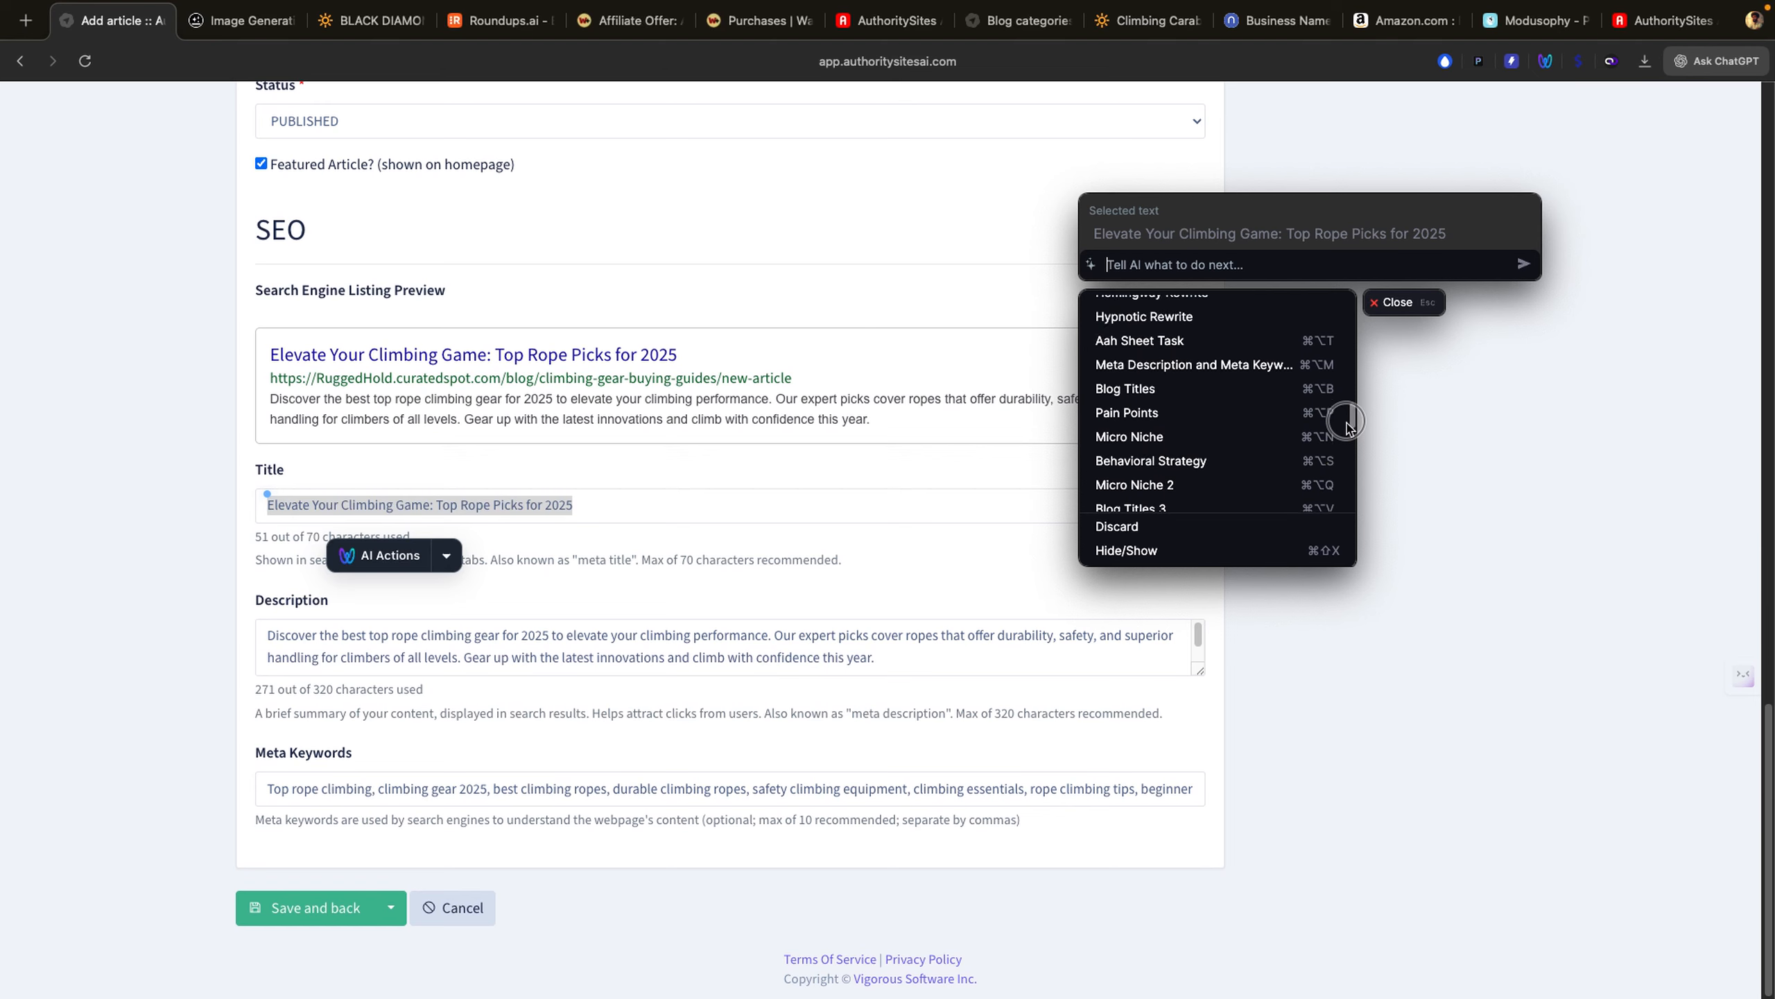
{"action": "left_click", "coordinate": [1177, 360]}
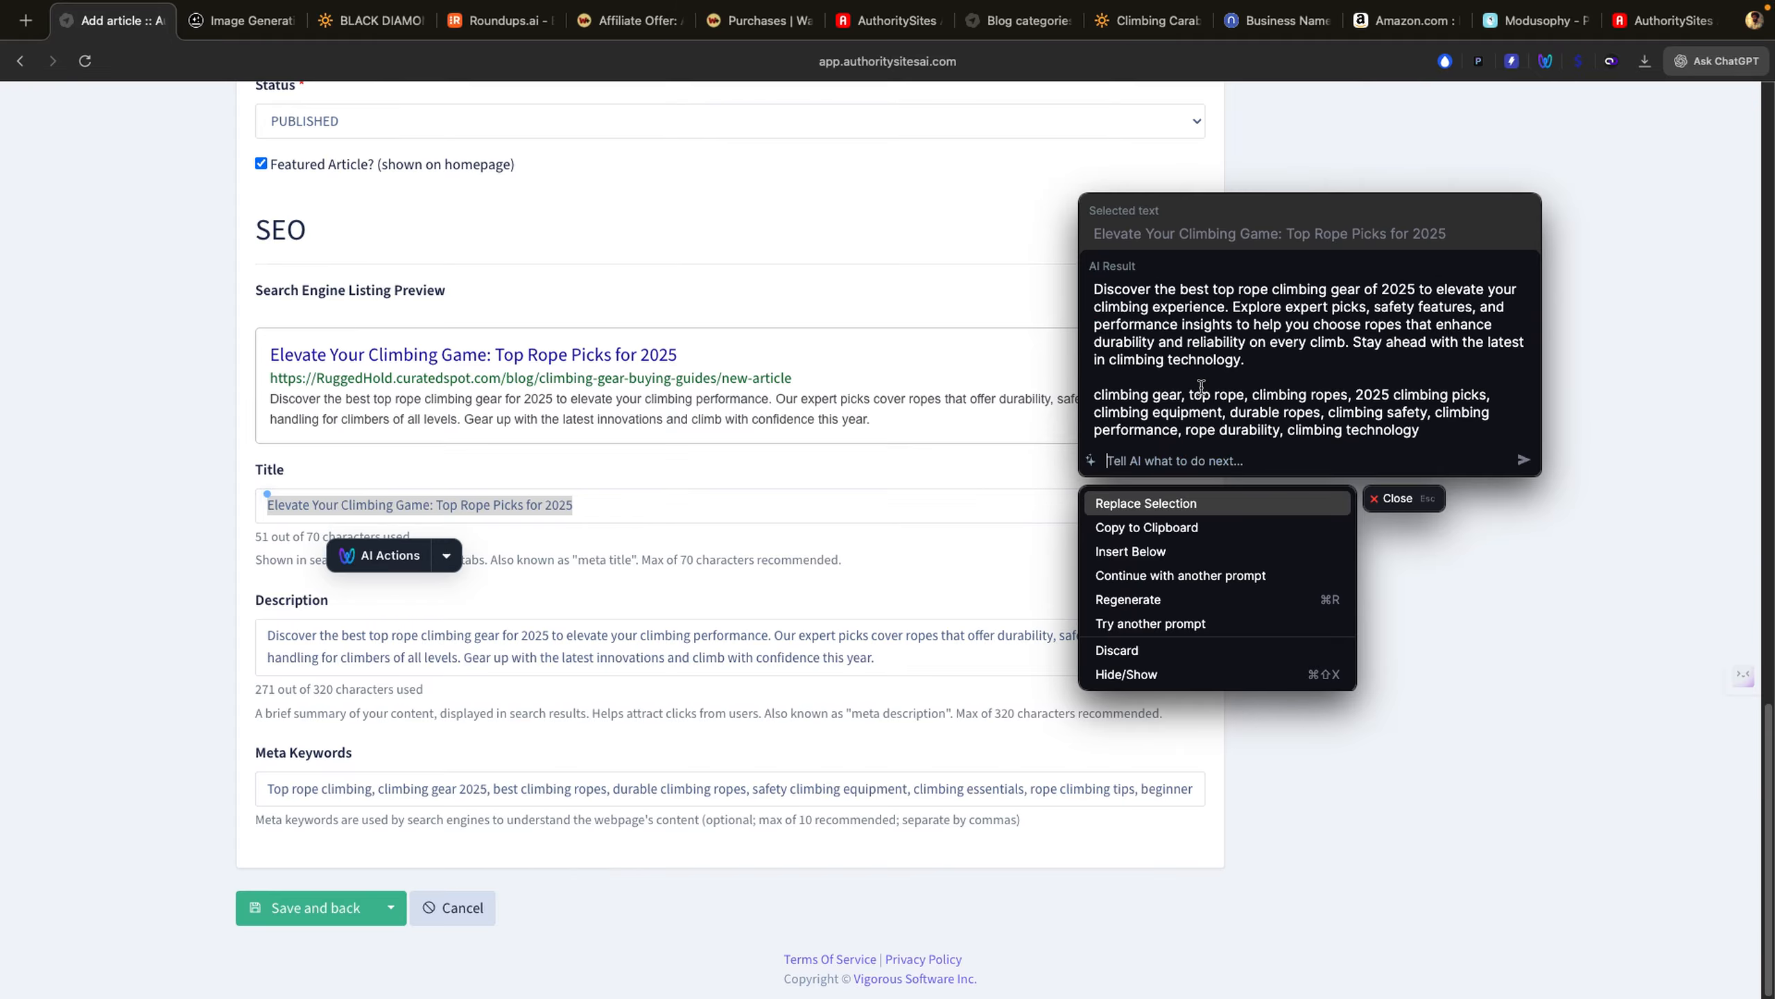
{"action": "left_click", "coordinate": [1393, 499]}
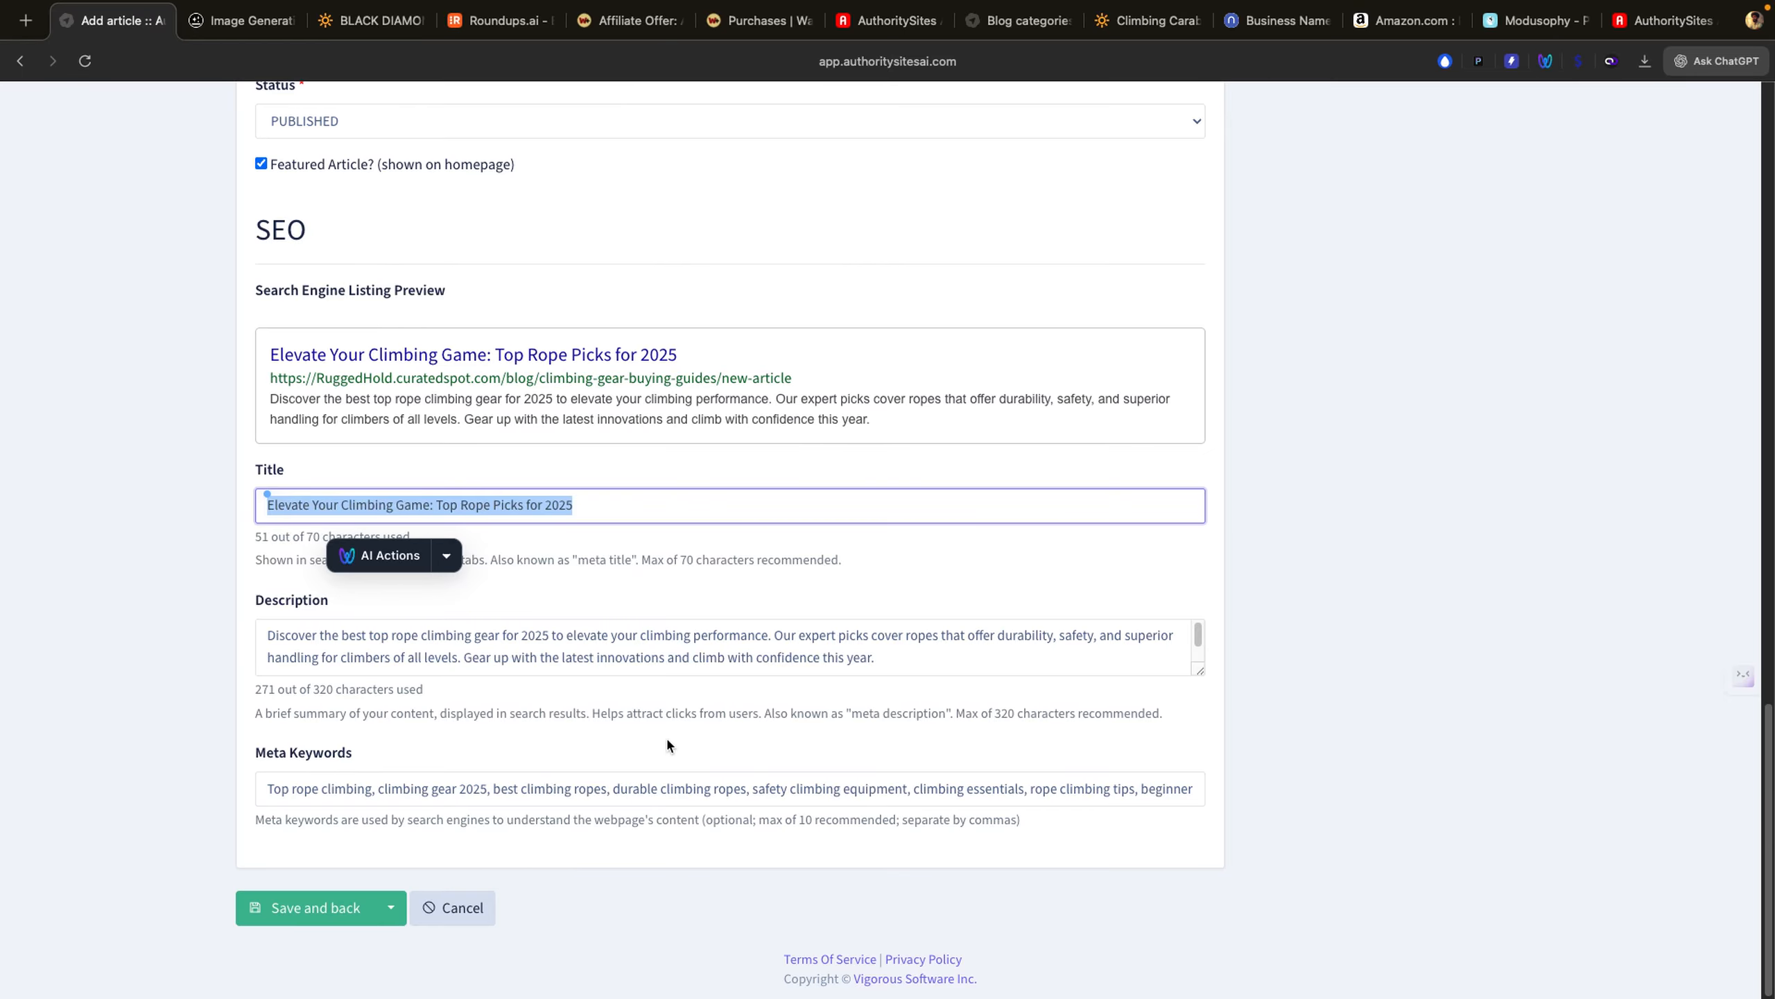
Step: Check the climbing ropes article's entries from site to SEO fields, save it and return to the article list
{"action": "scroll", "coordinate": [665, 736], "scroll_direction": "up", "scroll_amount": 20}
{"action": "scroll", "coordinate": [665, 744], "scroll_direction": "up", "scroll_amount": 2}
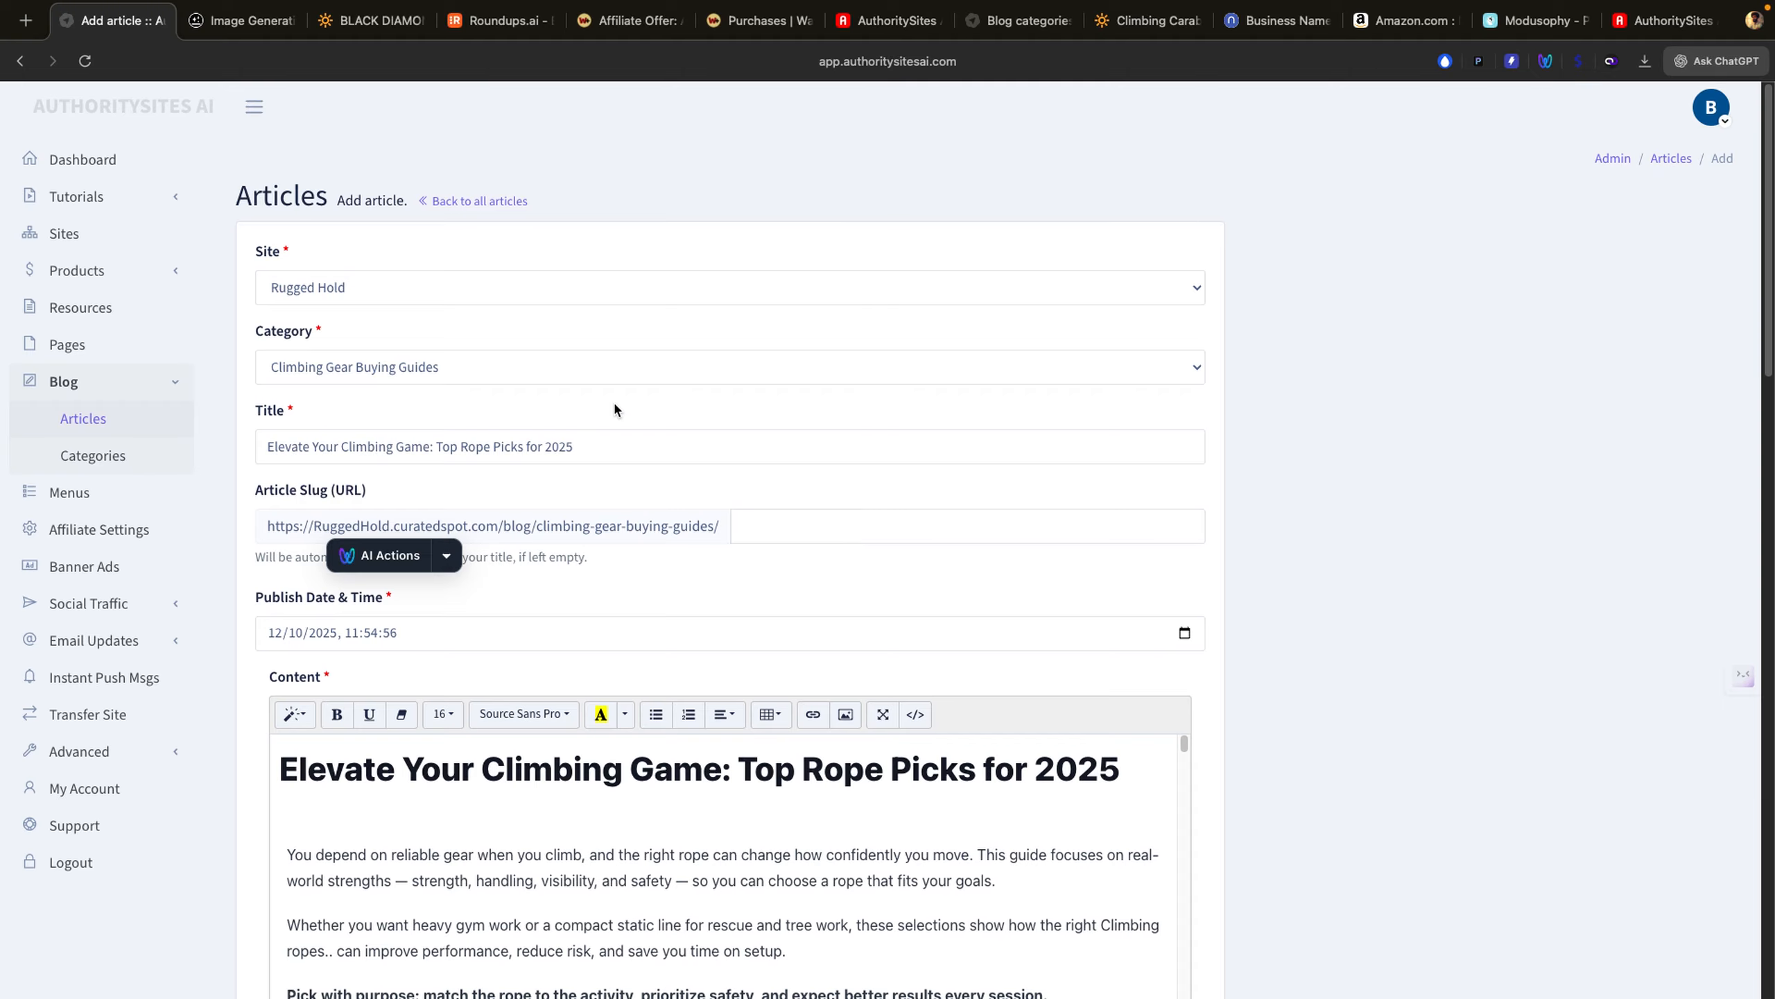
{"action": "scroll", "coordinate": [645, 440], "scroll_direction": "down", "scroll_amount": 3}
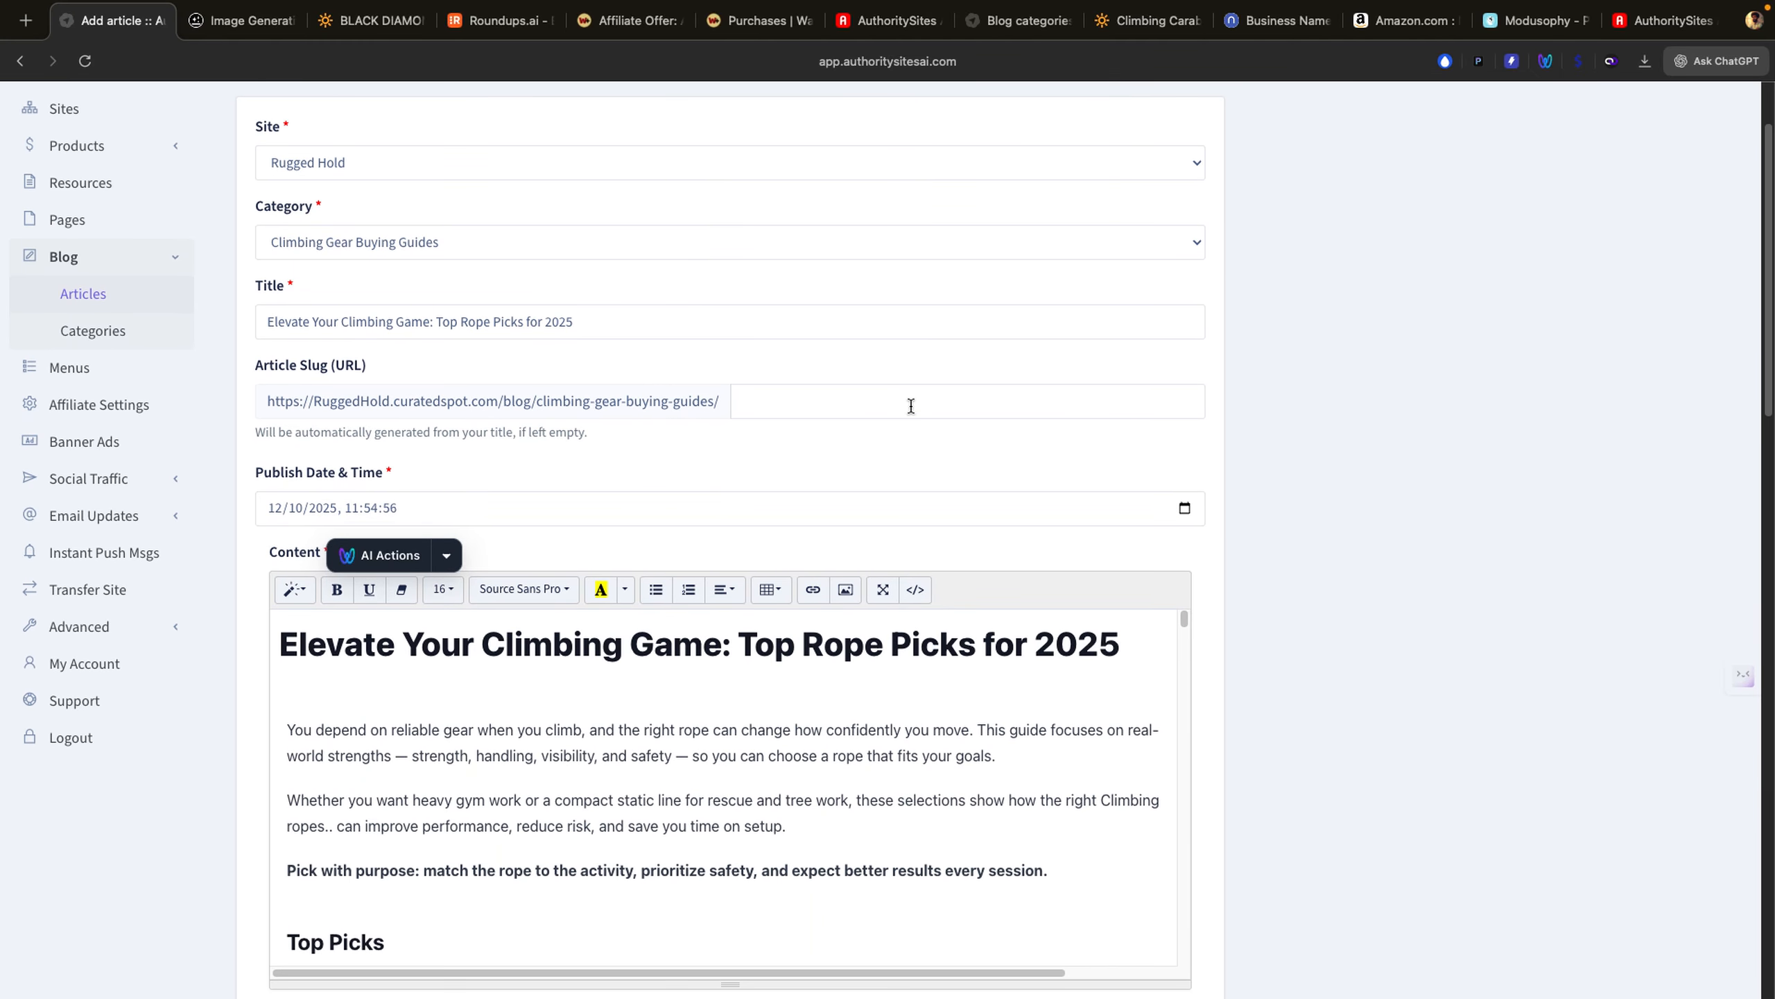
{"action": "scroll", "coordinate": [1330, 438], "scroll_direction": "down", "scroll_amount": 5}
{"action": "scroll", "coordinate": [1330, 438], "scroll_direction": "up", "scroll_amount": 8}
{"action": "scroll", "coordinate": [1330, 438], "scroll_direction": "down", "scroll_amount": 1}
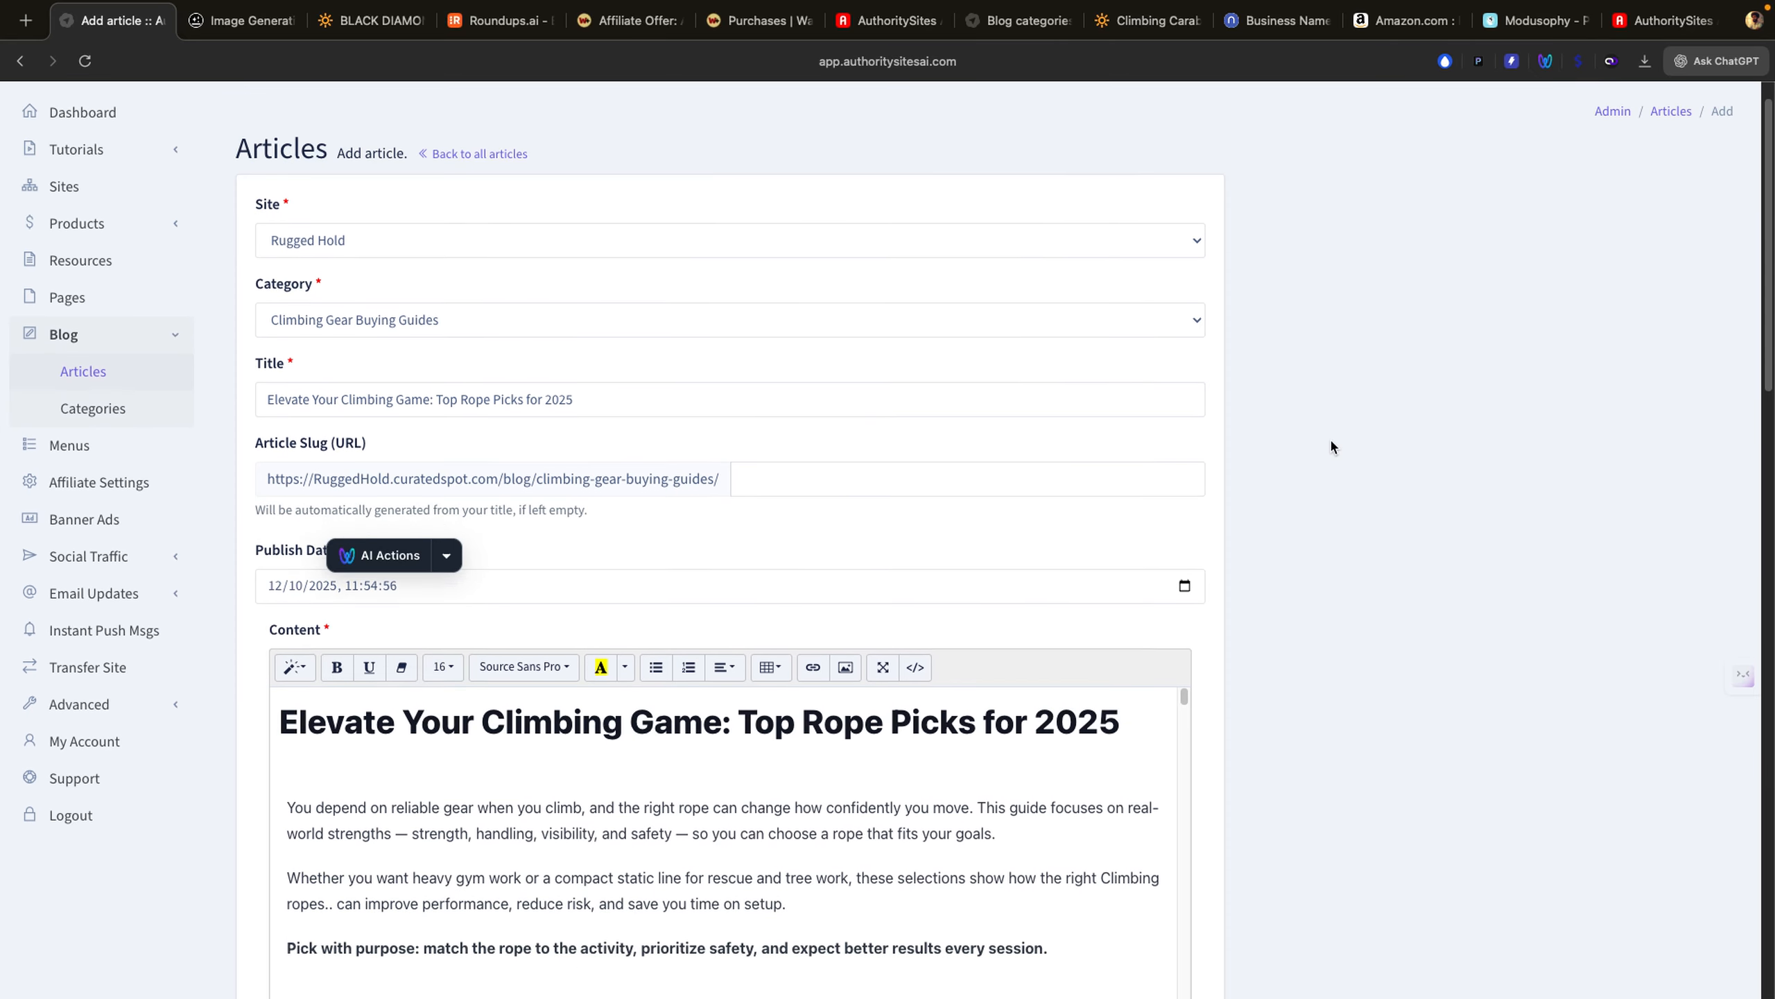
{"action": "scroll", "coordinate": [1330, 446], "scroll_direction": "down", "scroll_amount": 4}
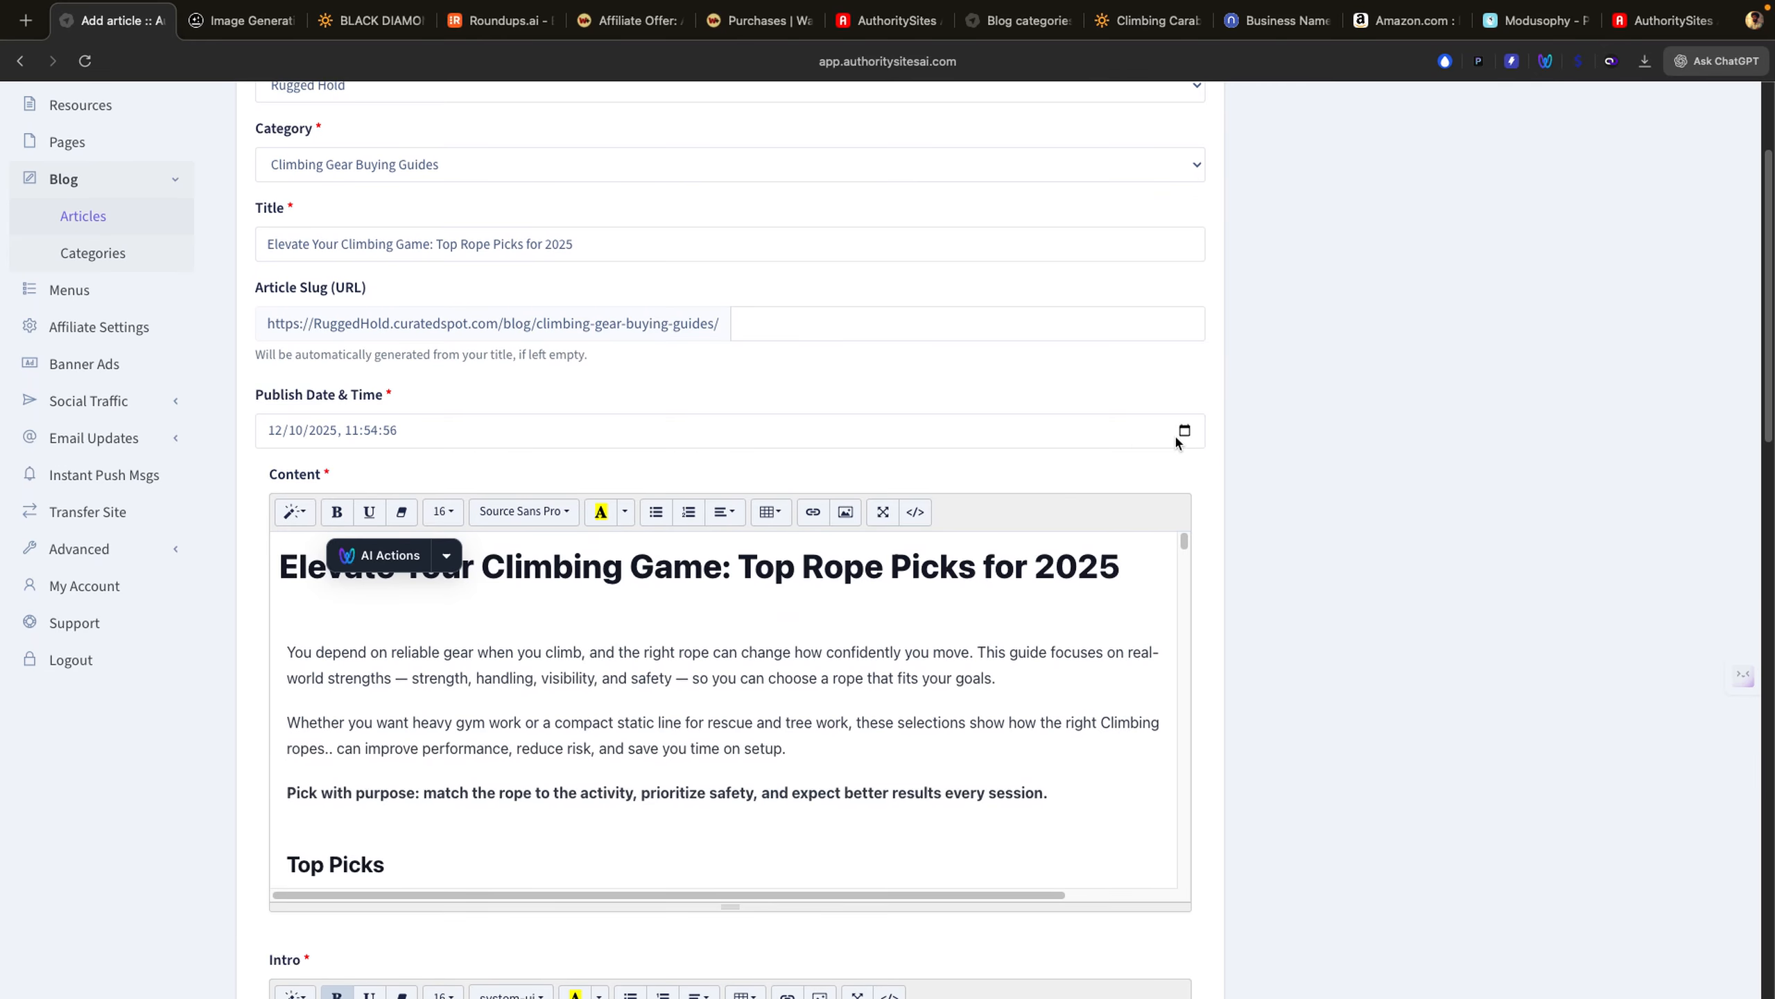
{"action": "scroll", "coordinate": [1176, 441], "scroll_direction": "down", "scroll_amount": 2}
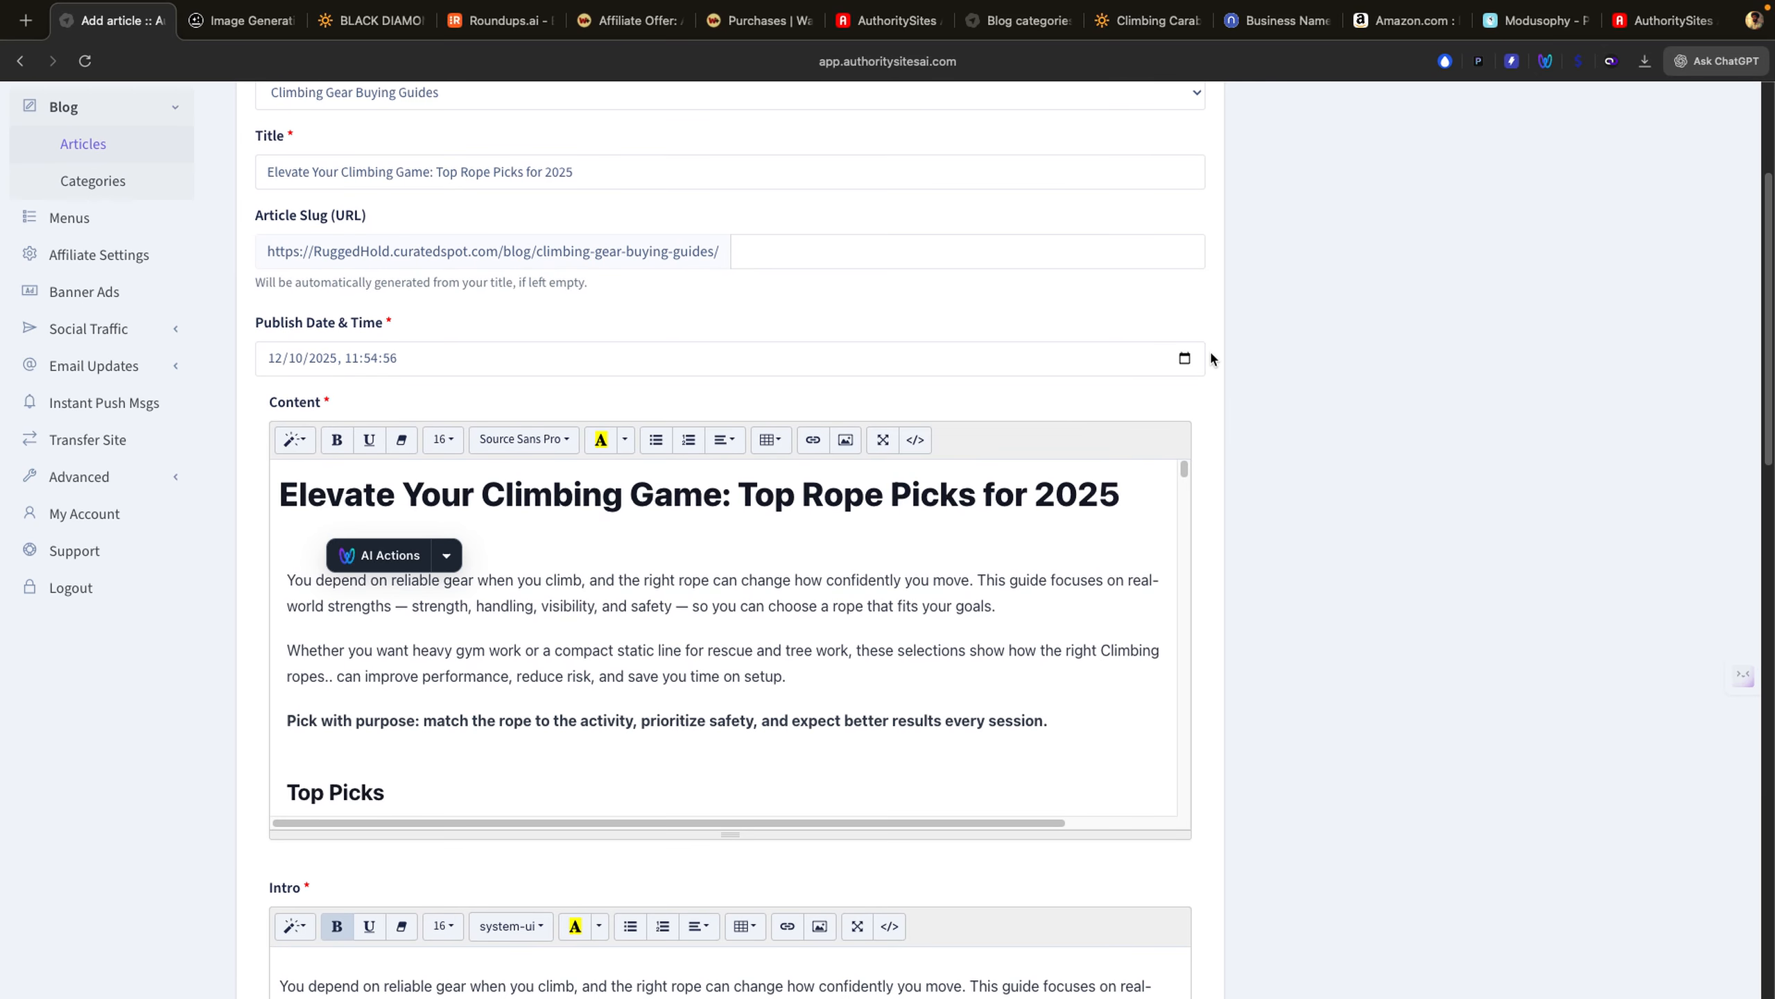
{"action": "scroll", "coordinate": [1211, 353], "scroll_direction": "down", "scroll_amount": 20}
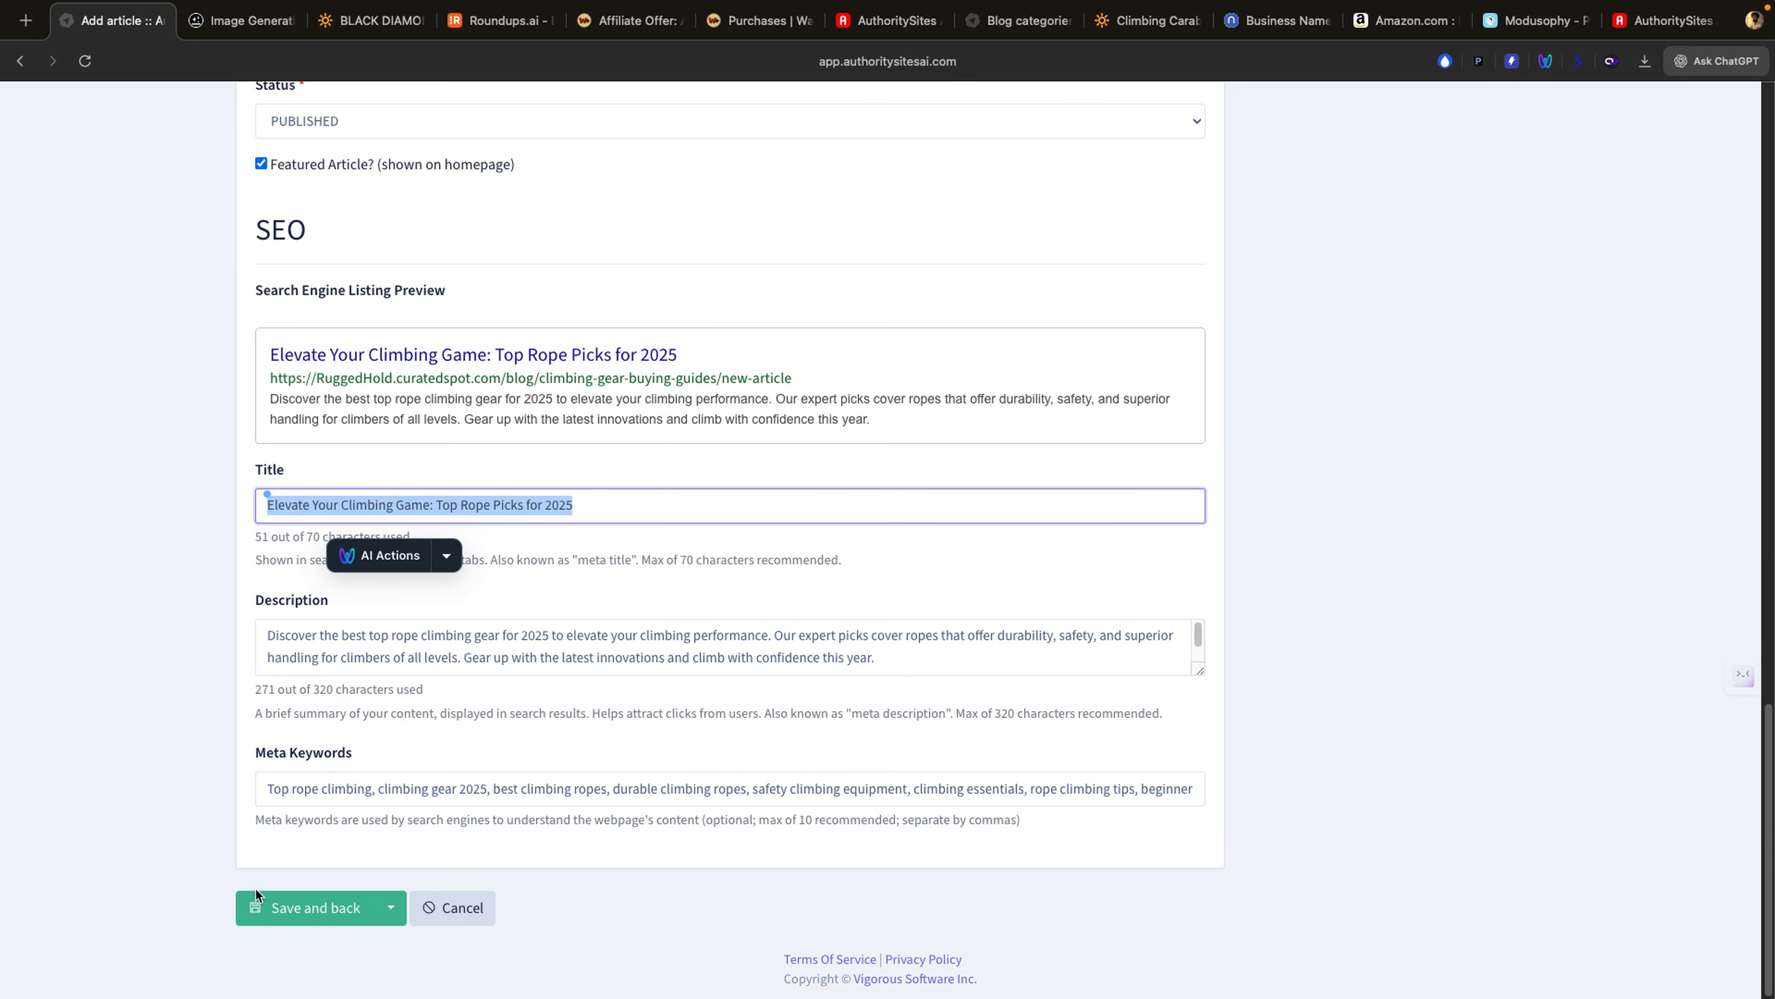
{"action": "left_click", "coordinate": [288, 920]}
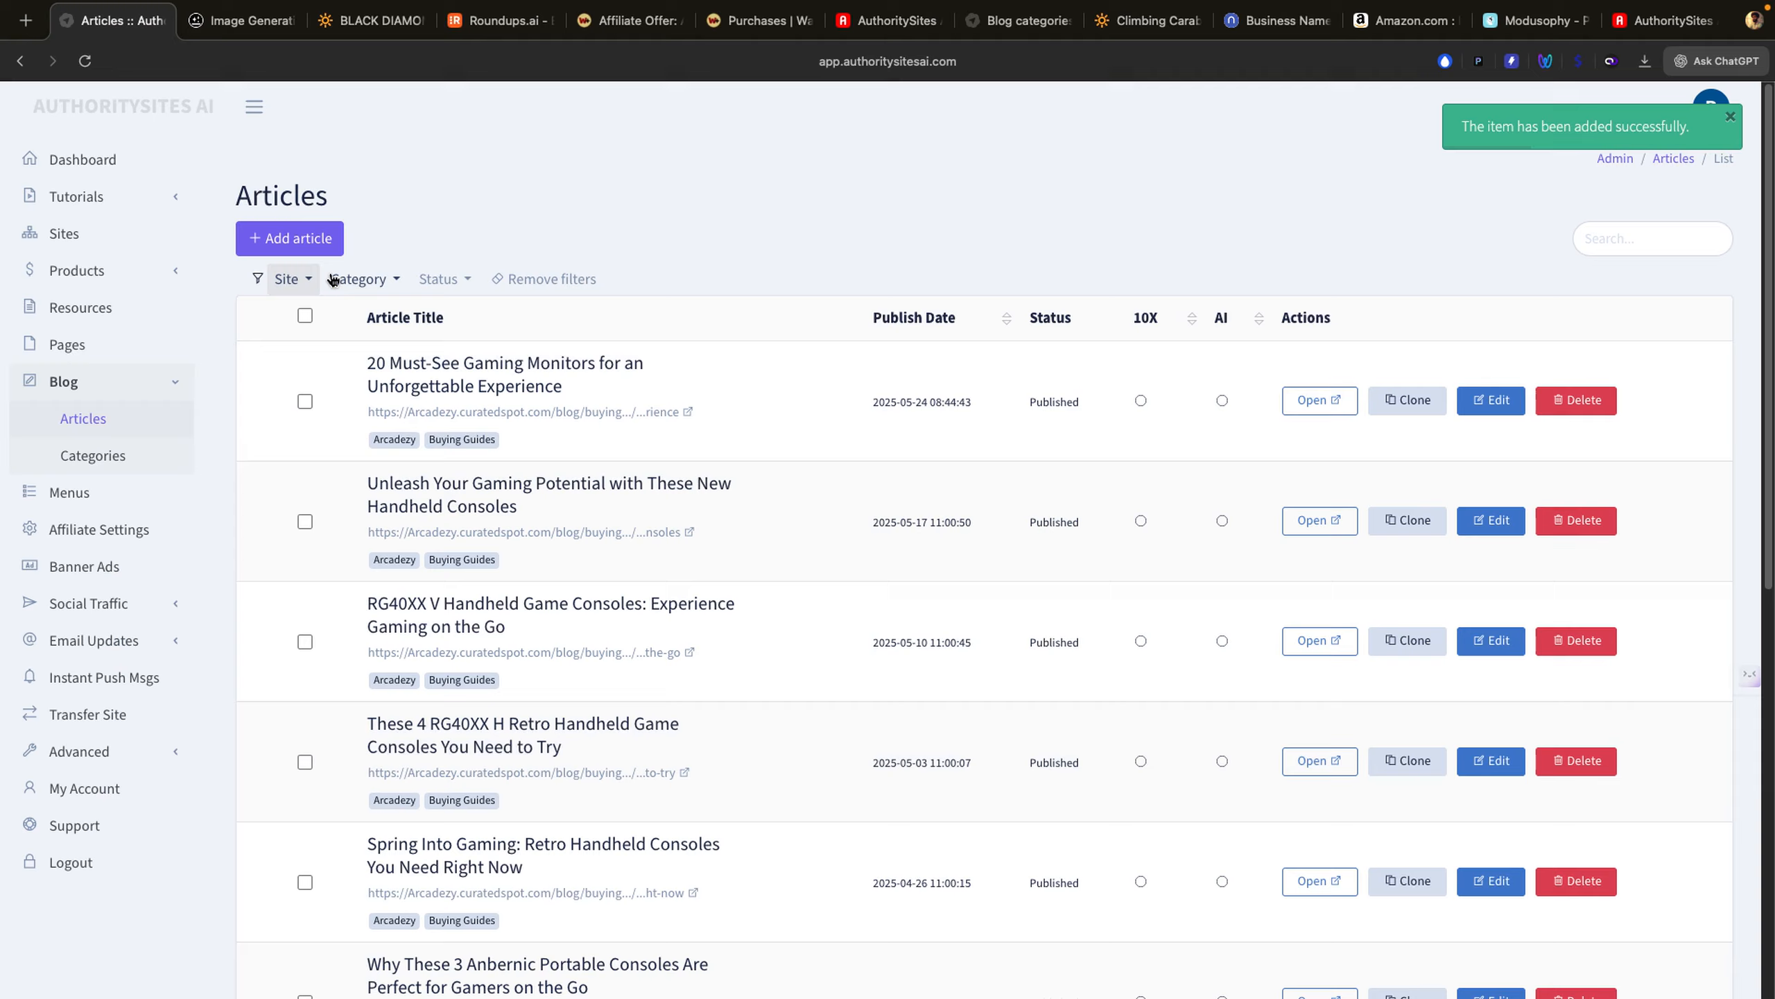
Step: Filter the article list by the Rugged Hold site
{"action": "left_click", "coordinate": [289, 278]}
{"action": "scroll", "coordinate": [323, 452], "scroll_direction": "up", "scroll_amount": 5}
{"action": "left_click", "coordinate": [323, 417]}
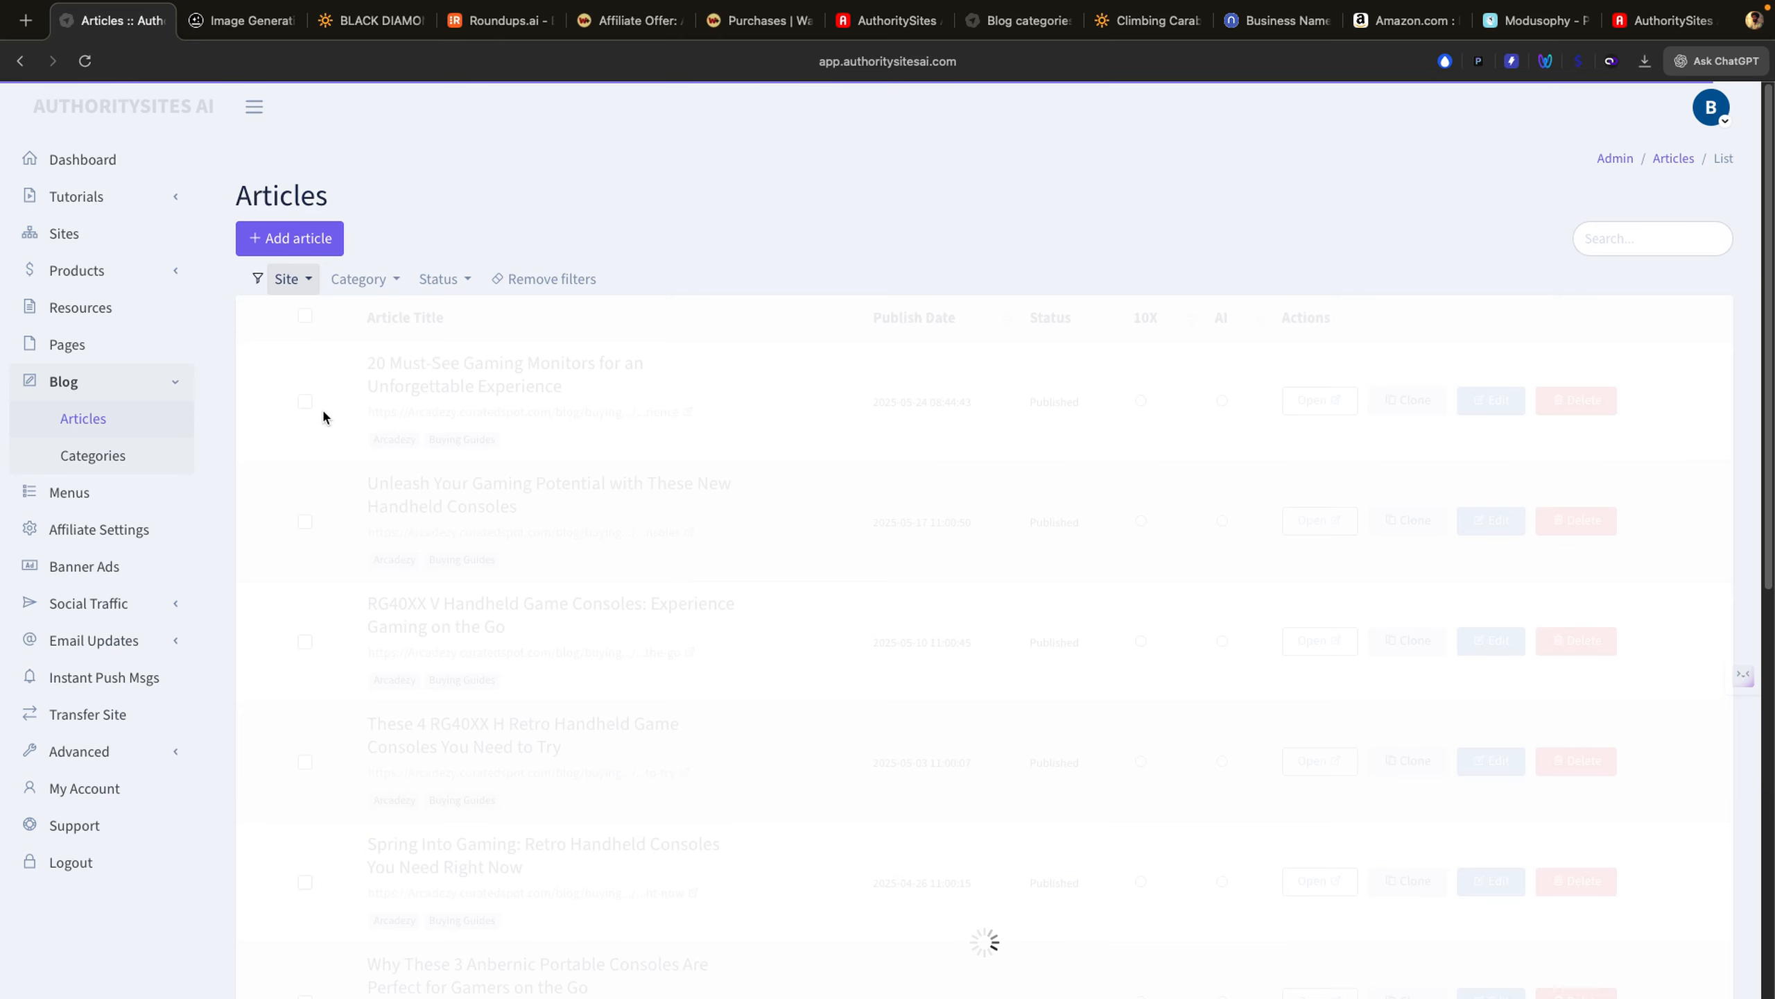
Step: Open the published climbing ropes article, examine its picks table and rope sections, and go to the site's home page
{"action": "left_click", "coordinate": [1336, 408]}
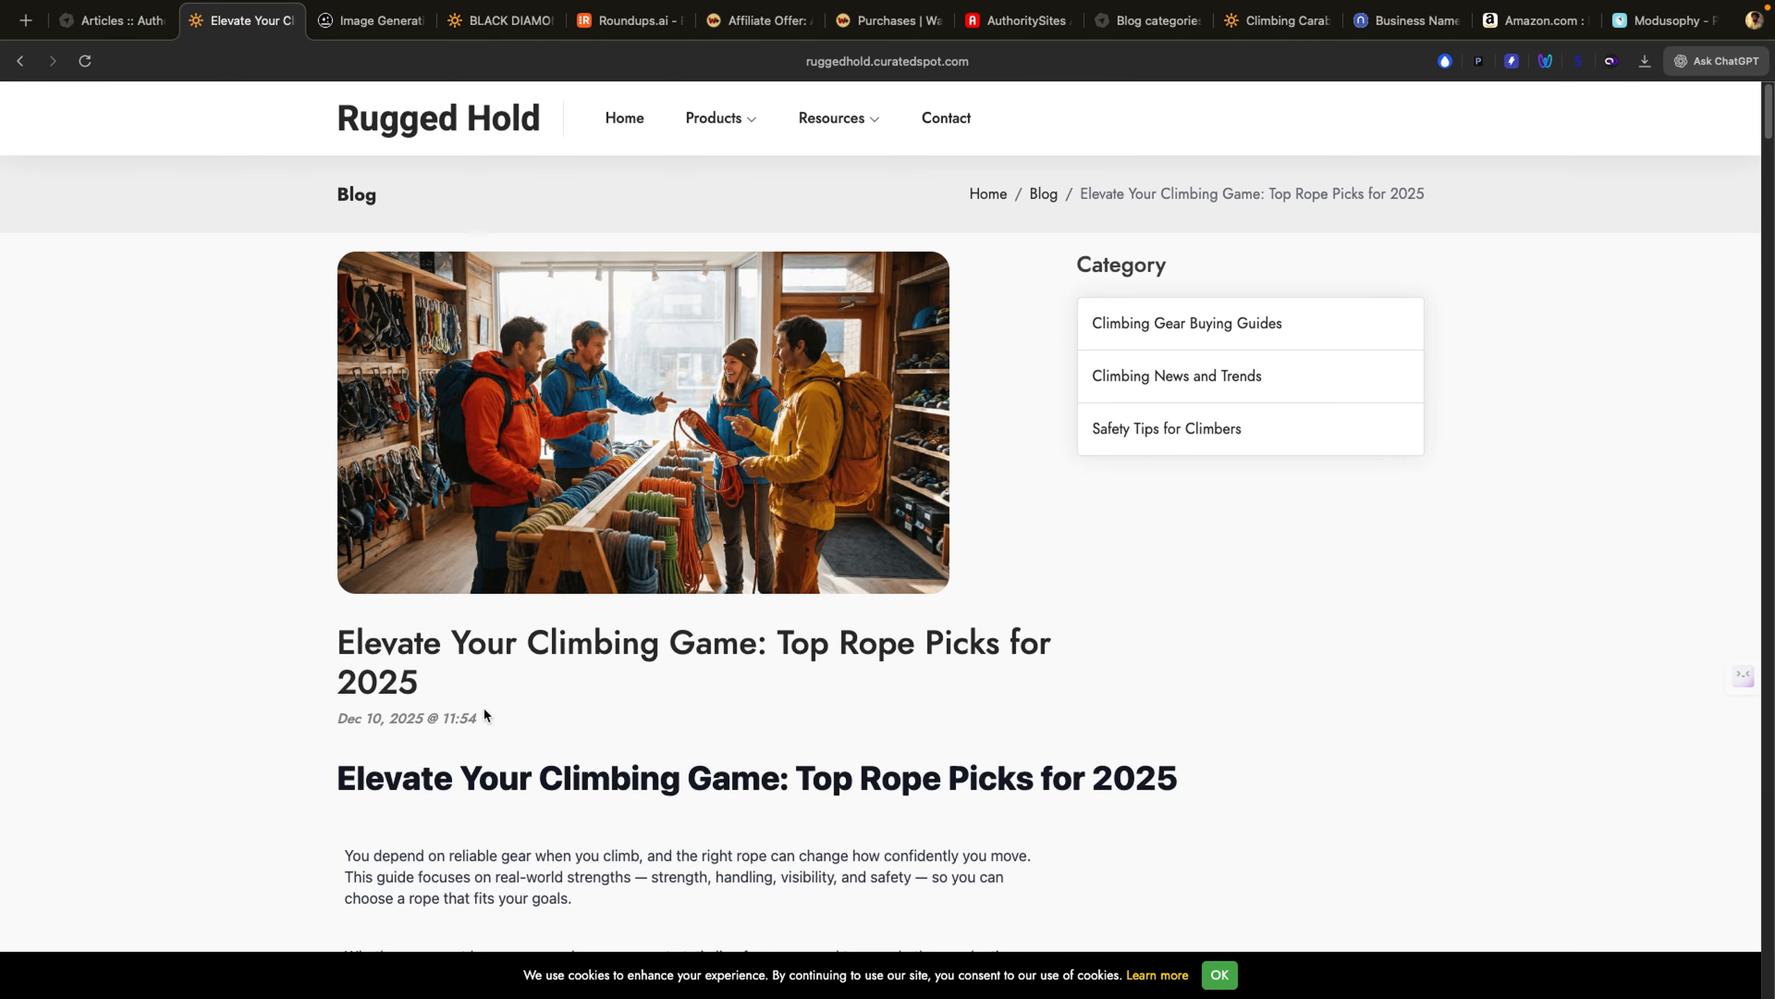
{"action": "scroll", "coordinate": [804, 699], "scroll_direction": "down", "scroll_amount": 4}
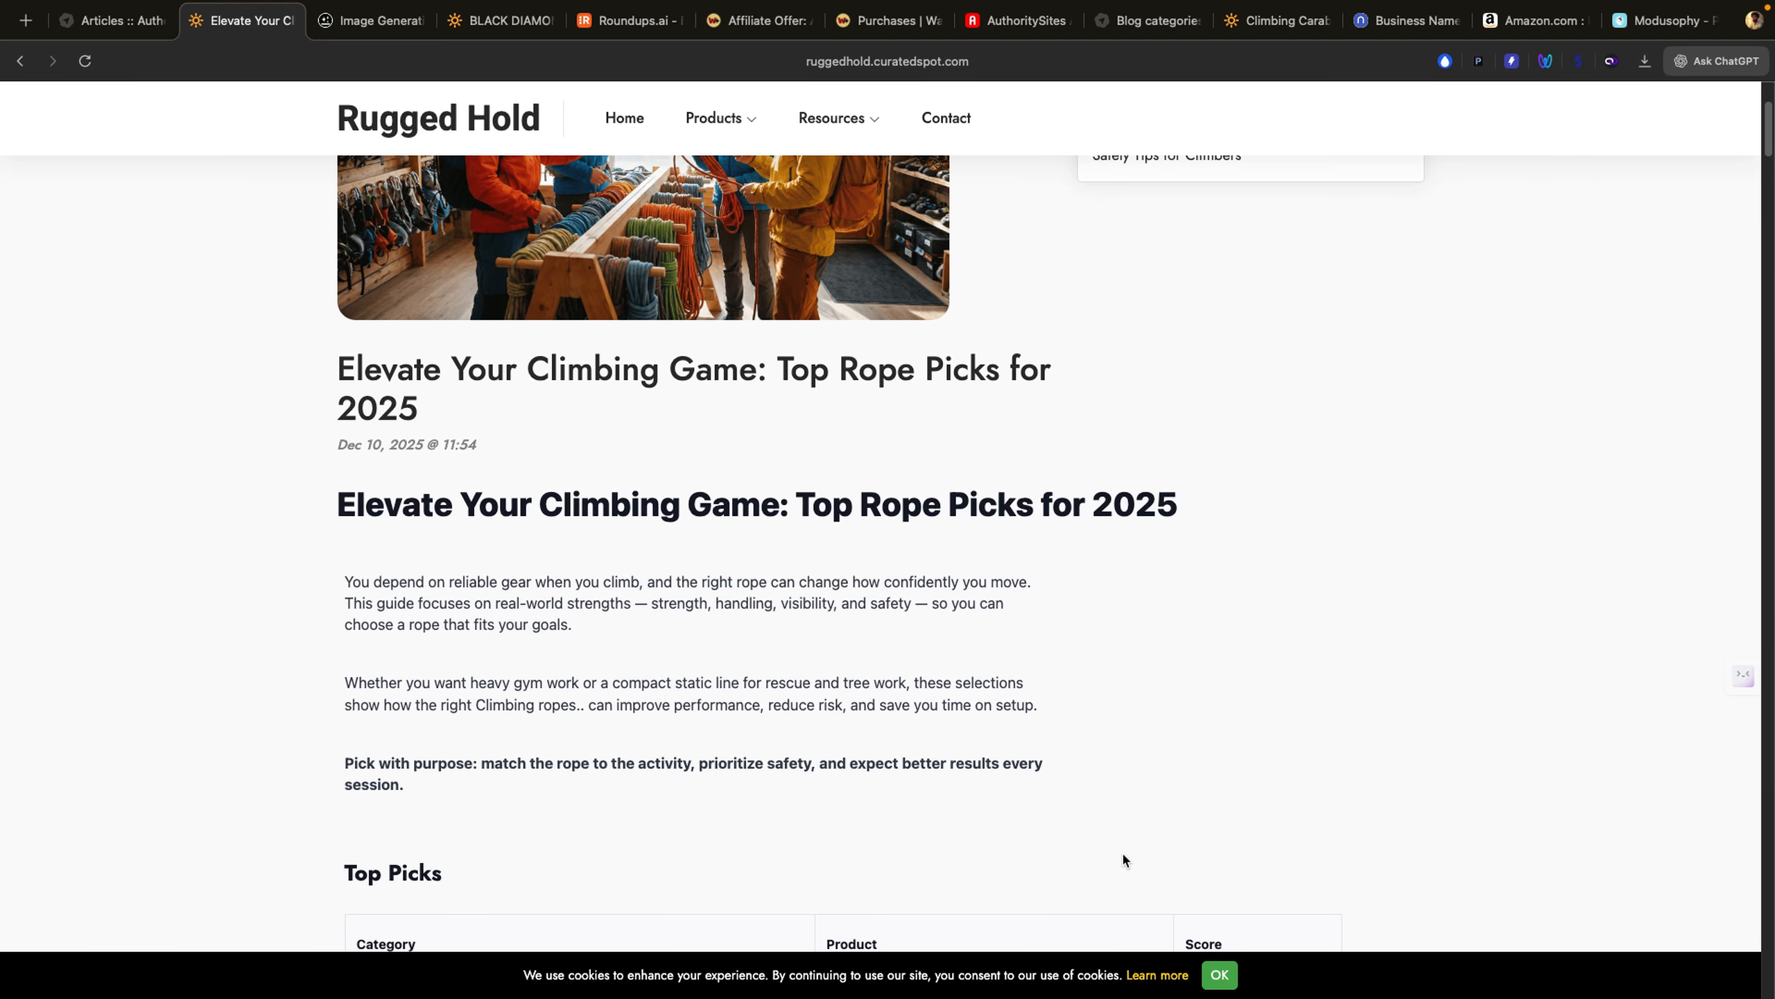
{"action": "left_click_drag", "start_coordinate": [1769, 118], "coordinate": [1769, 204]}
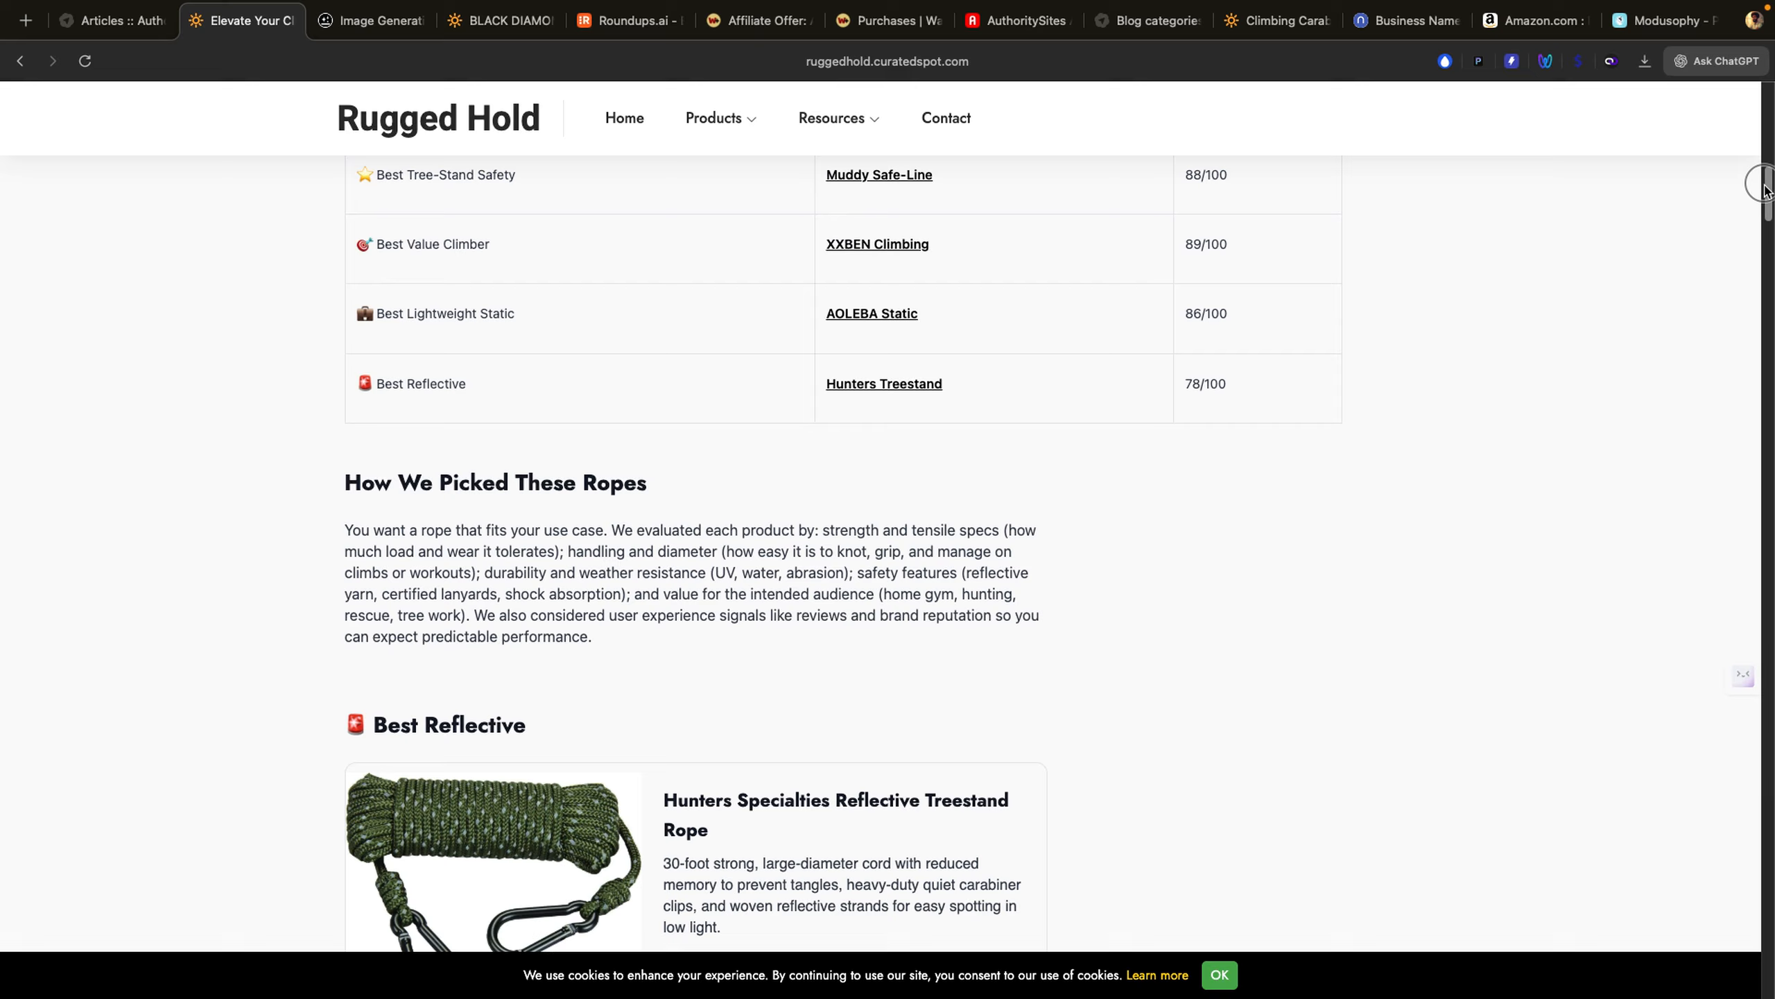
{"action": "left_click_drag", "start_coordinate": [1768, 204], "coordinate": [1766, 104]}
{"action": "left_click", "coordinate": [624, 118]}
Step: Switch back to AuthoritySites AI and open the dashboard
{"action": "left_click", "coordinate": [90, 20]}
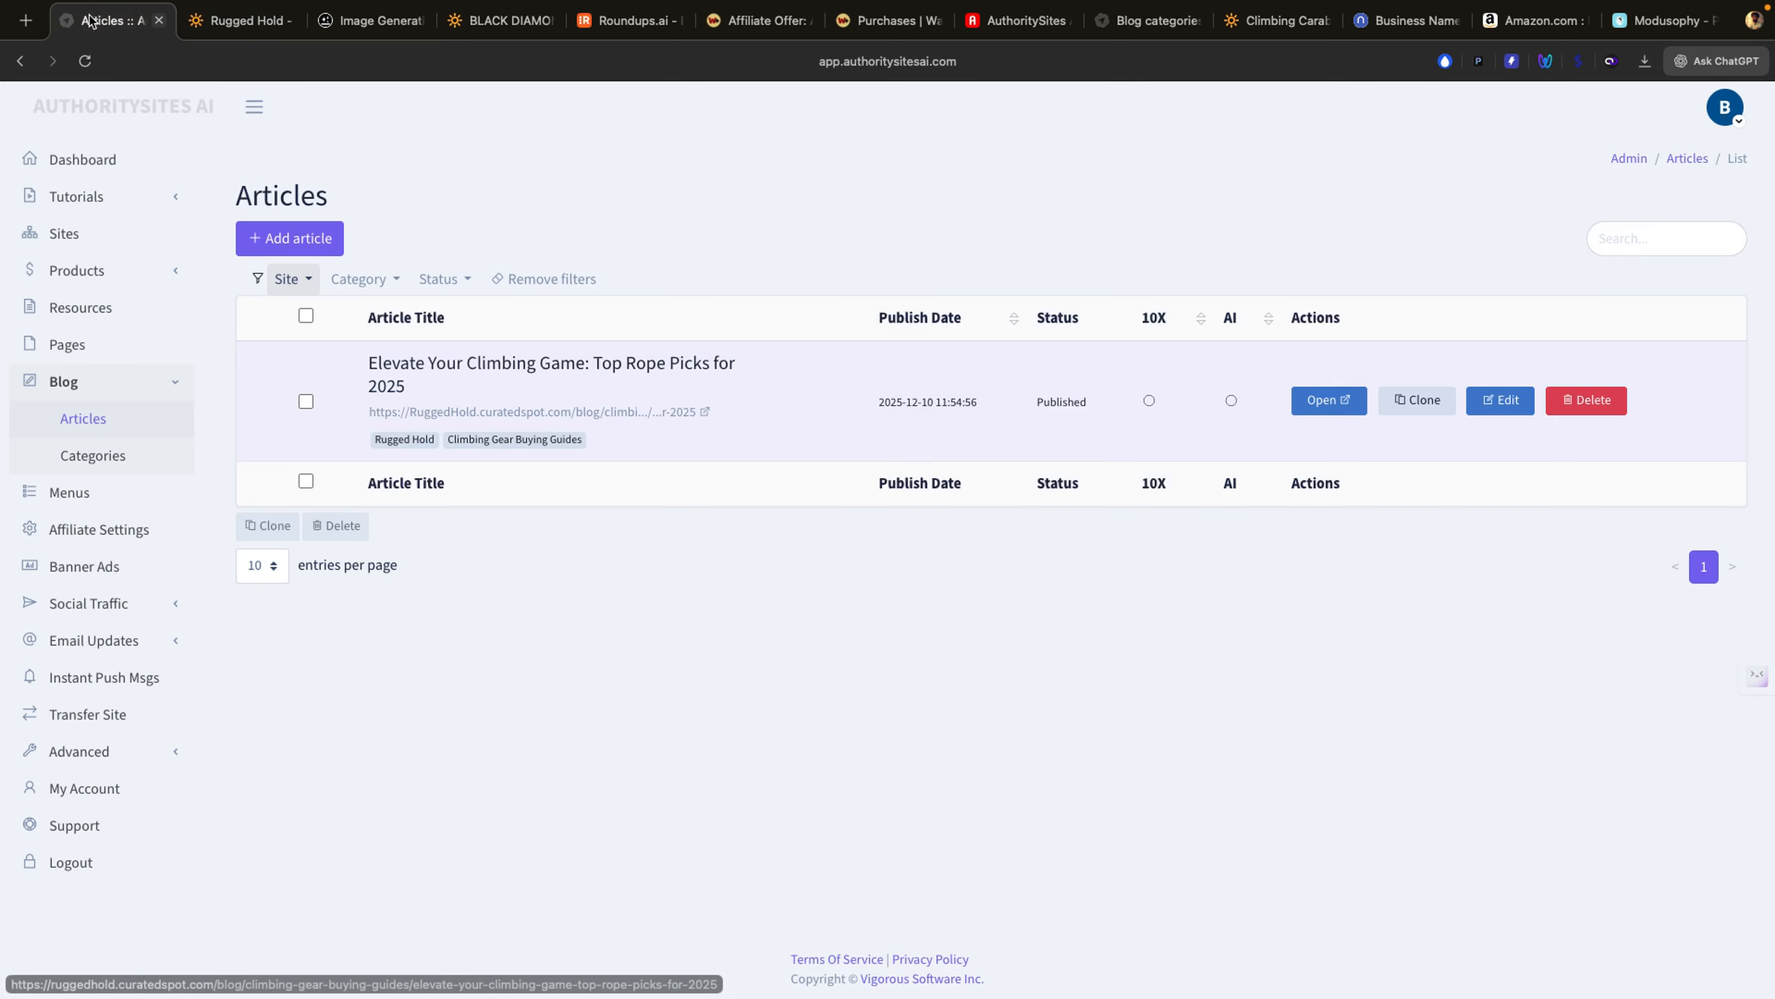
{"action": "left_click", "coordinate": [81, 159]}
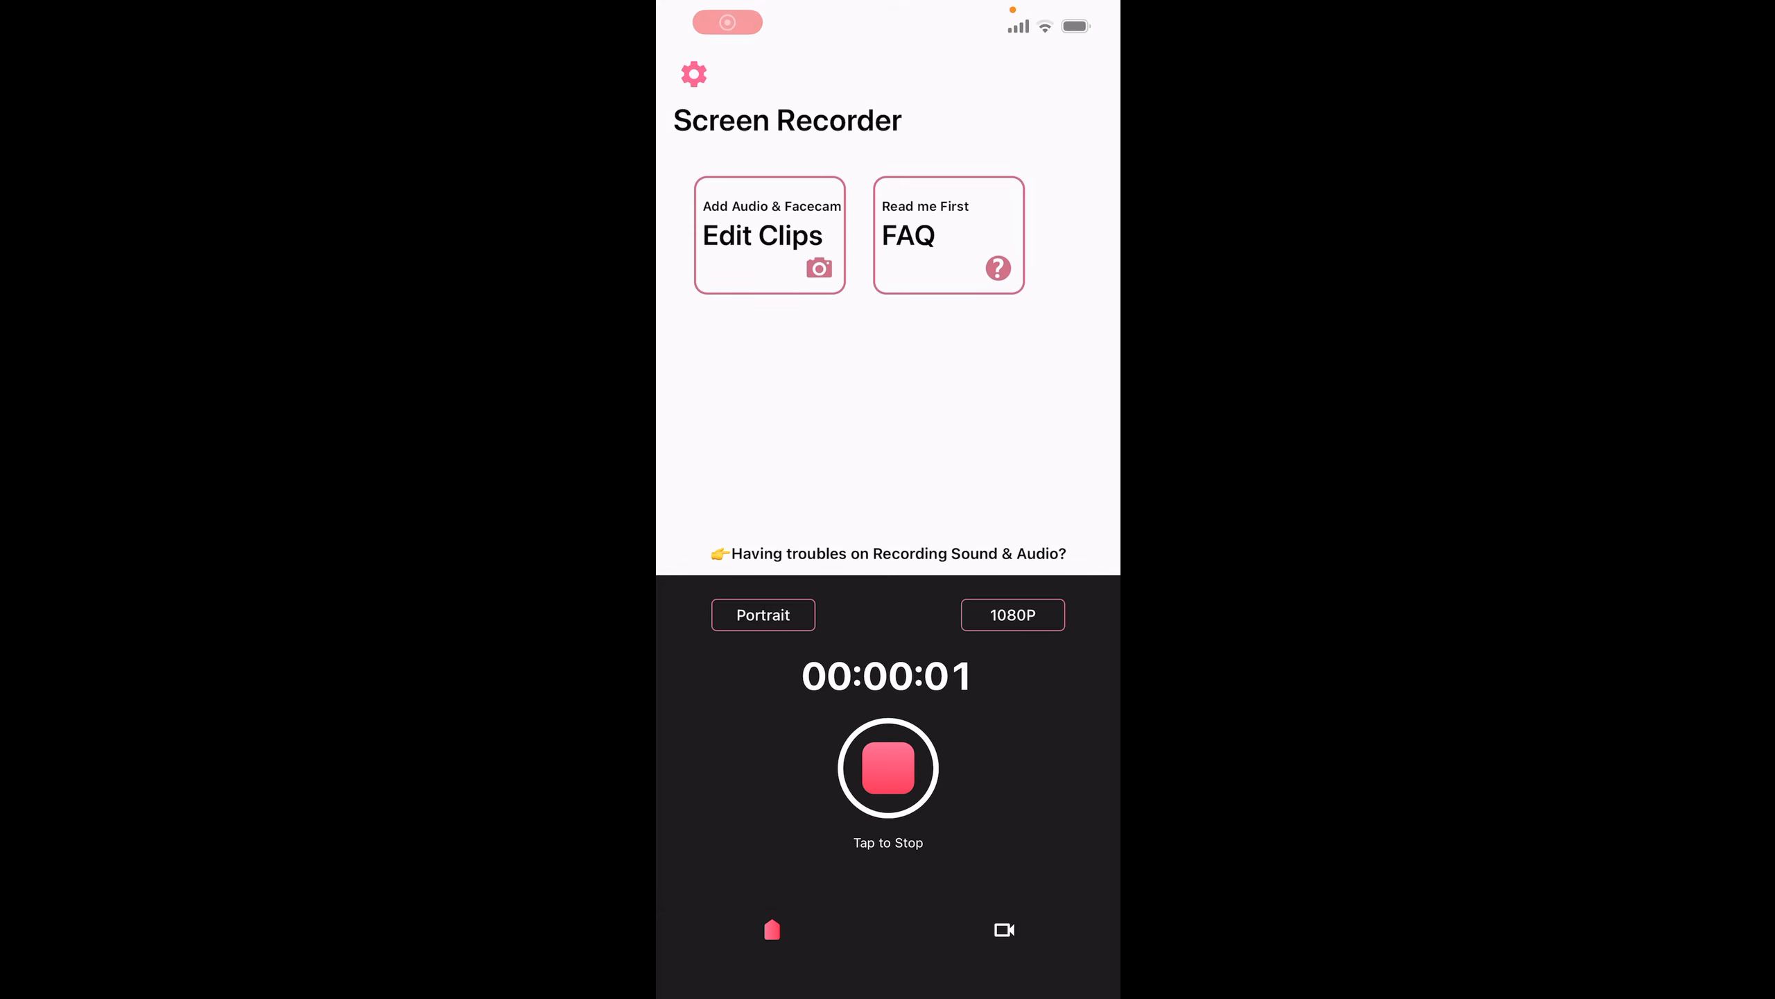
Step: Switch from the phone's Screen Recorder to the browser and examine the mobile layout of the Rugged Hold home page
{"action": "left_click_drag", "start_coordinate": [889, 986], "coordinate": [902, 699]}
{"action": "left_click", "coordinate": [776, 483]}
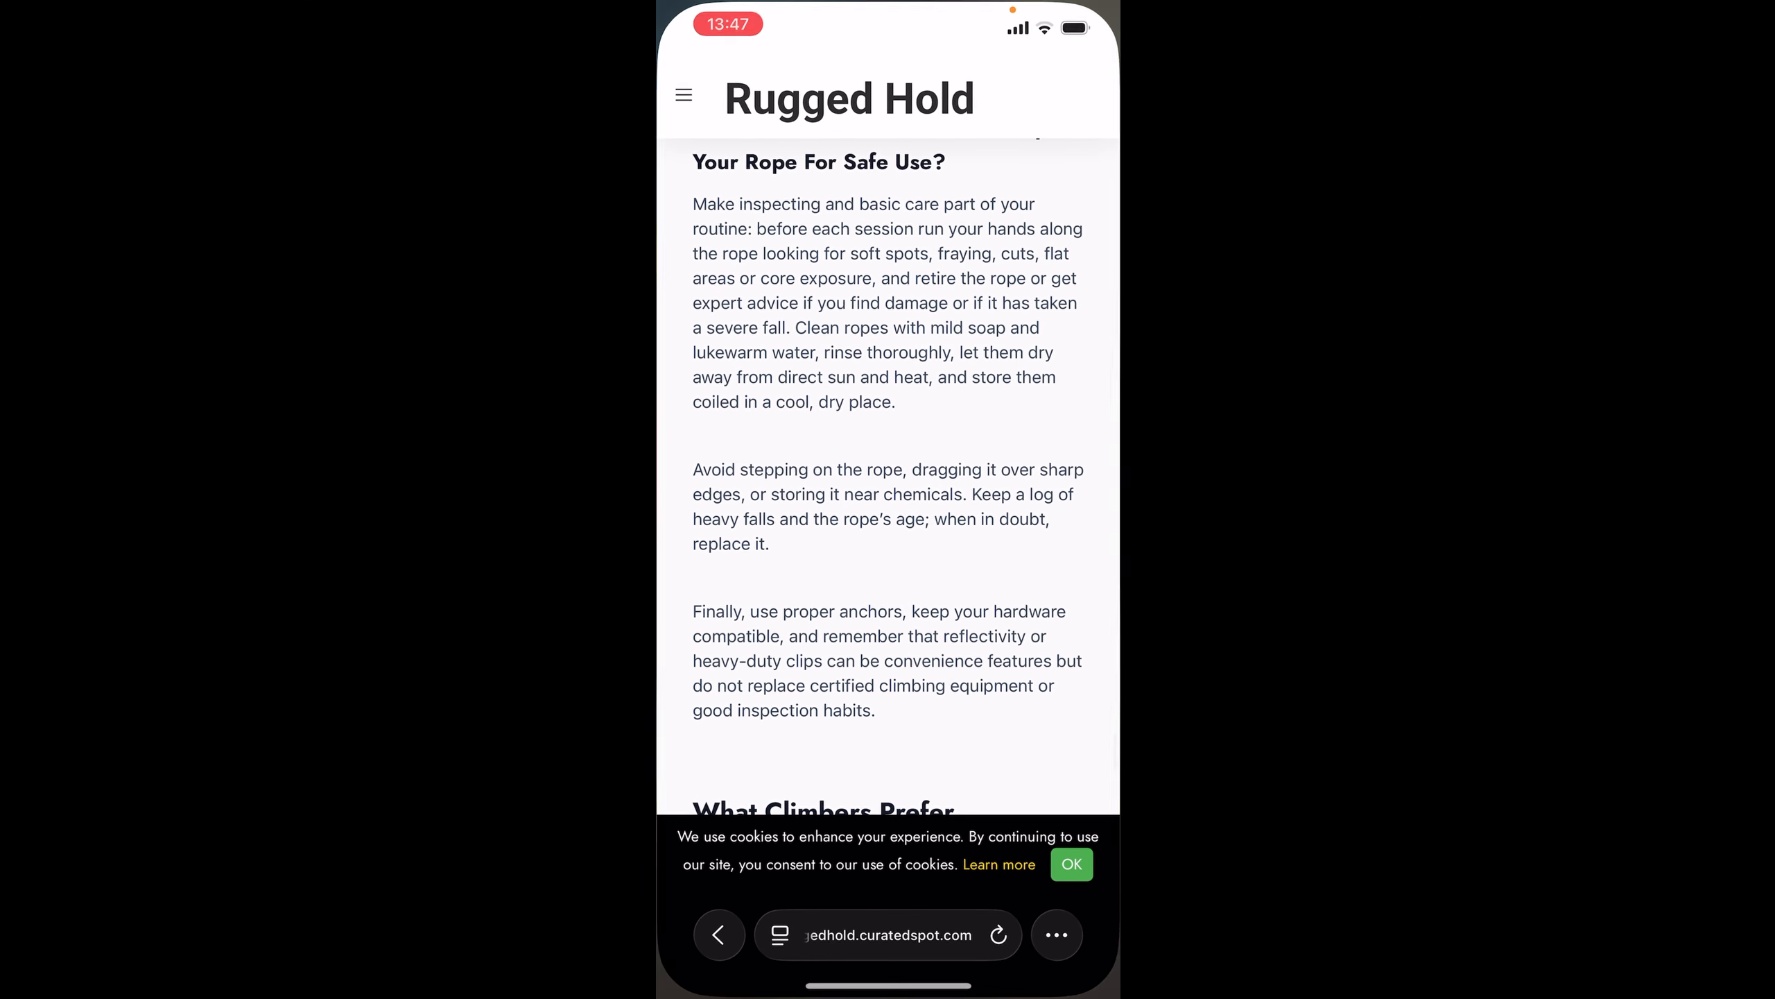
{"action": "left_click", "coordinate": [850, 99]}
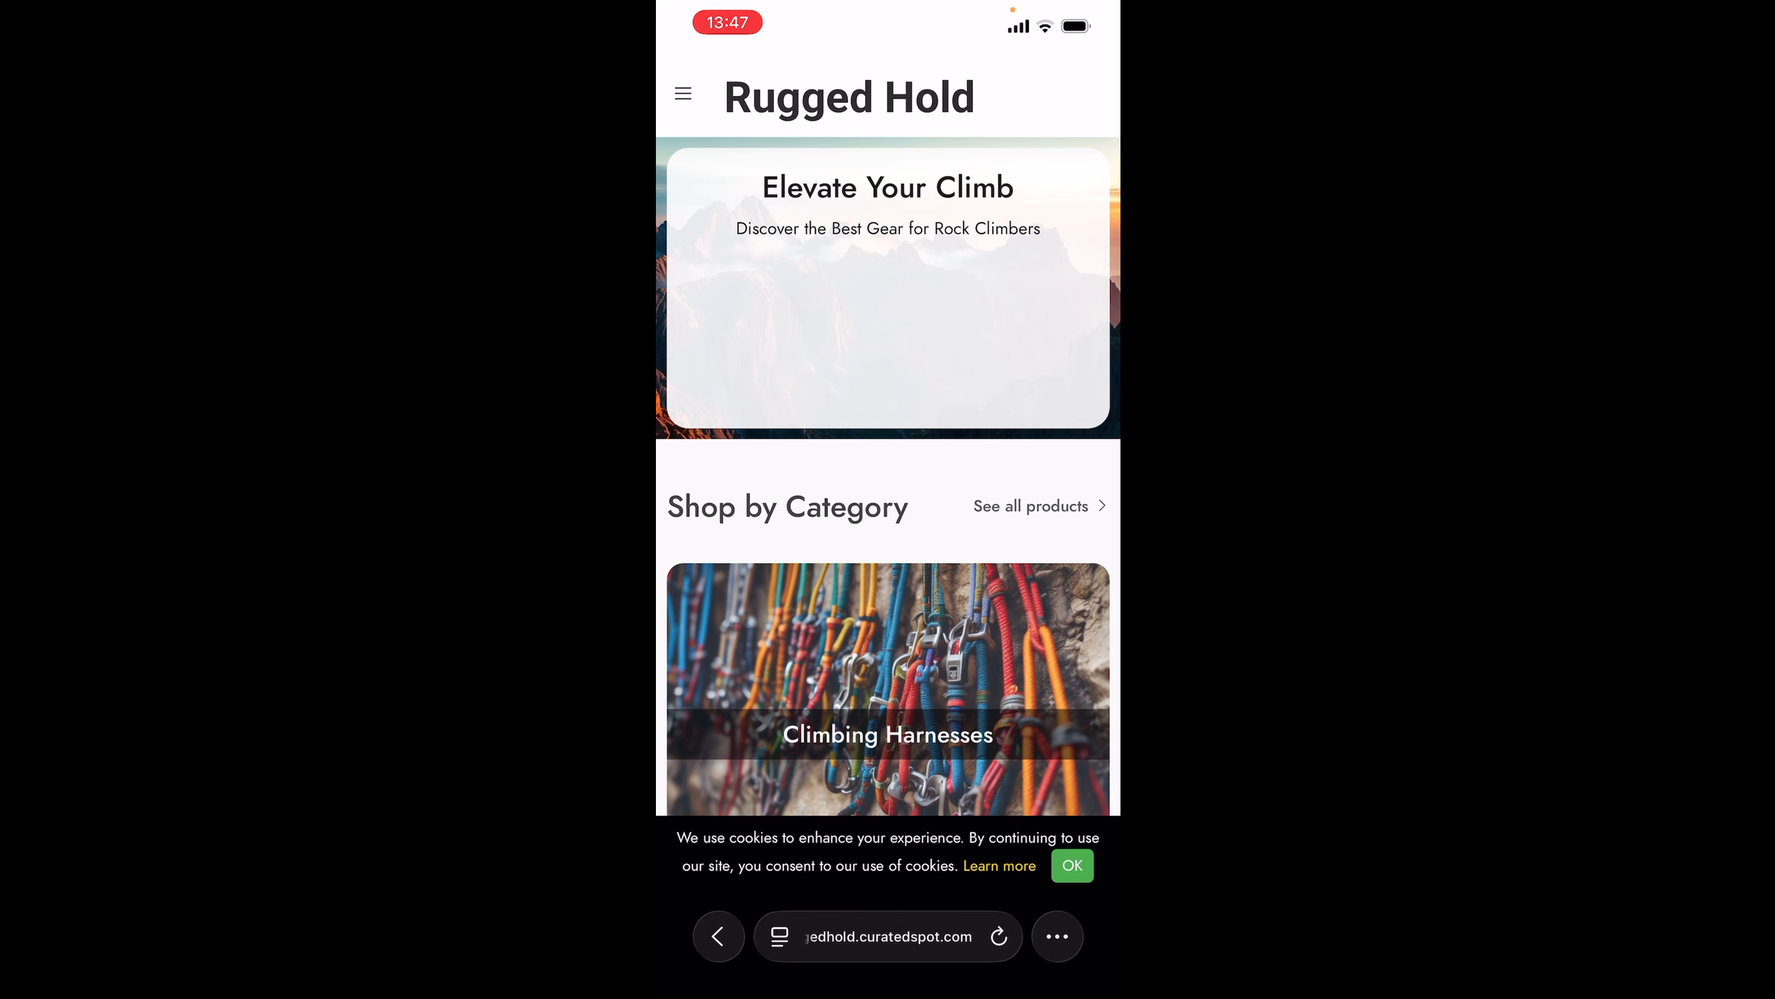
{"action": "scroll", "coordinate": [887, 531], "scroll_direction": "down", "scroll_amount": 3}
{"action": "scroll", "coordinate": [888, 532], "scroll_direction": "down", "scroll_amount": 15}
Step: Open the BLACK DIAMOND 9.9 Climbing Rope review on the phone and examine its layout from introduction to FAQs
{"action": "left_click", "coordinate": [889, 636]}
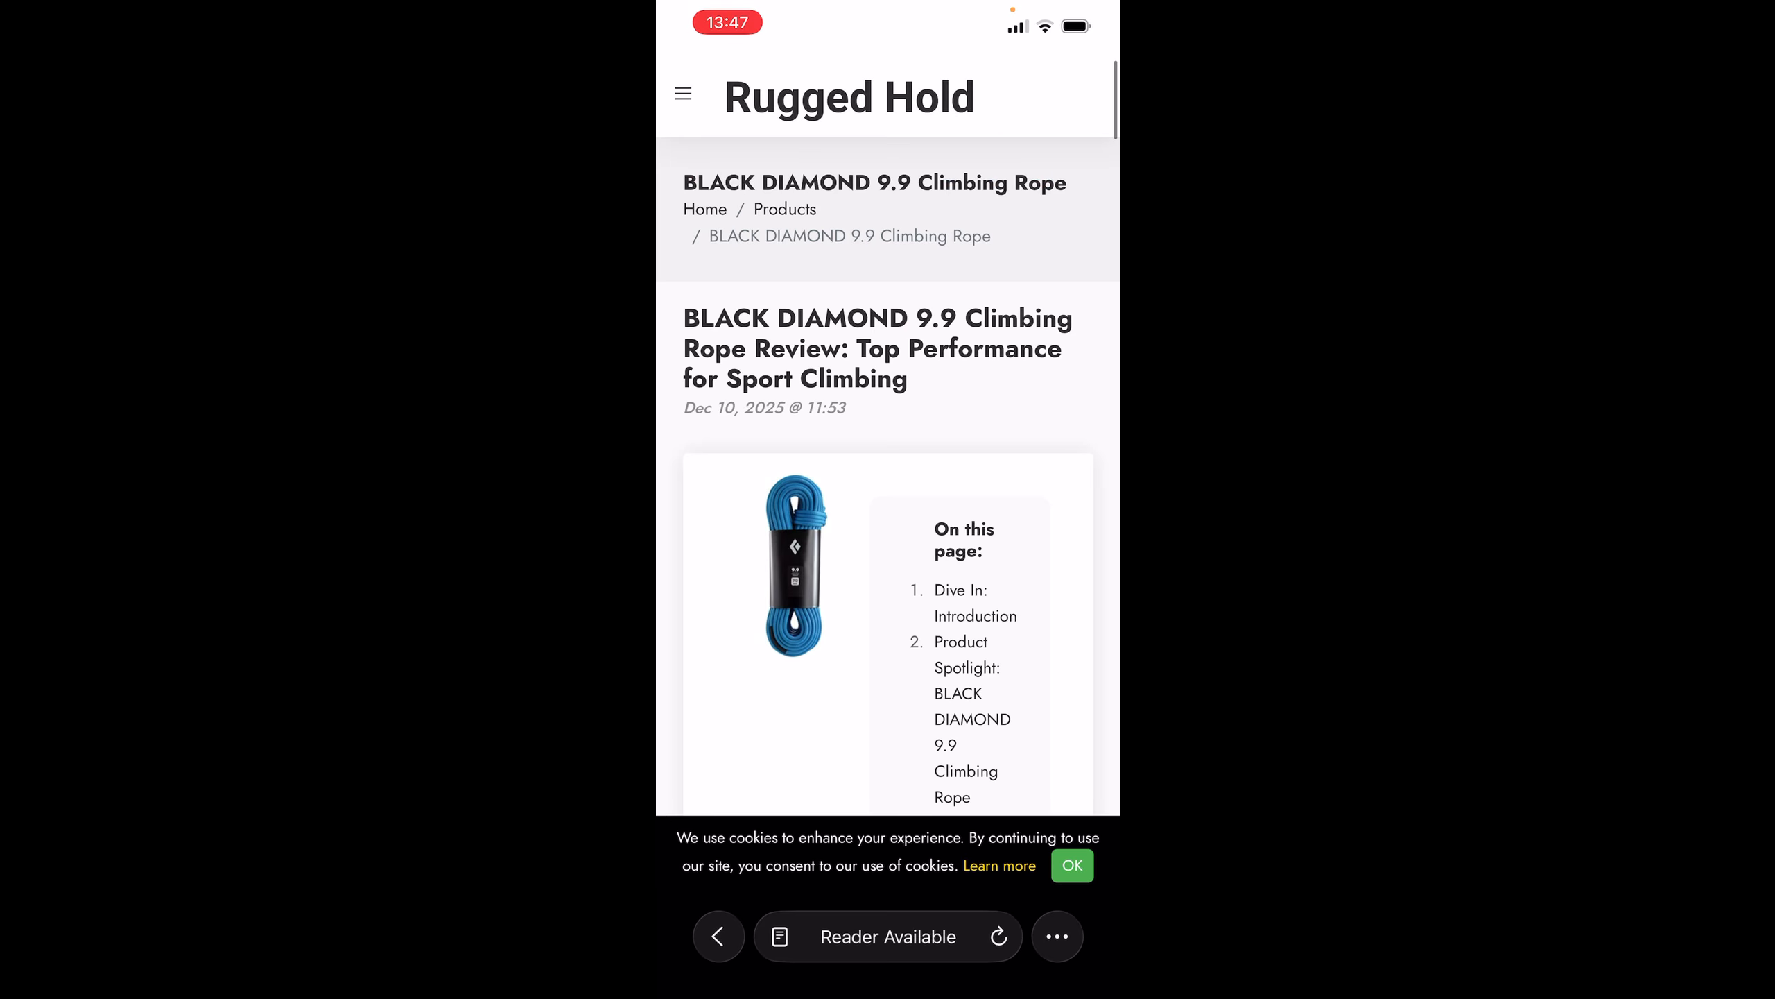
{"action": "scroll", "coordinate": [888, 490], "scroll_direction": "down", "scroll_amount": 7}
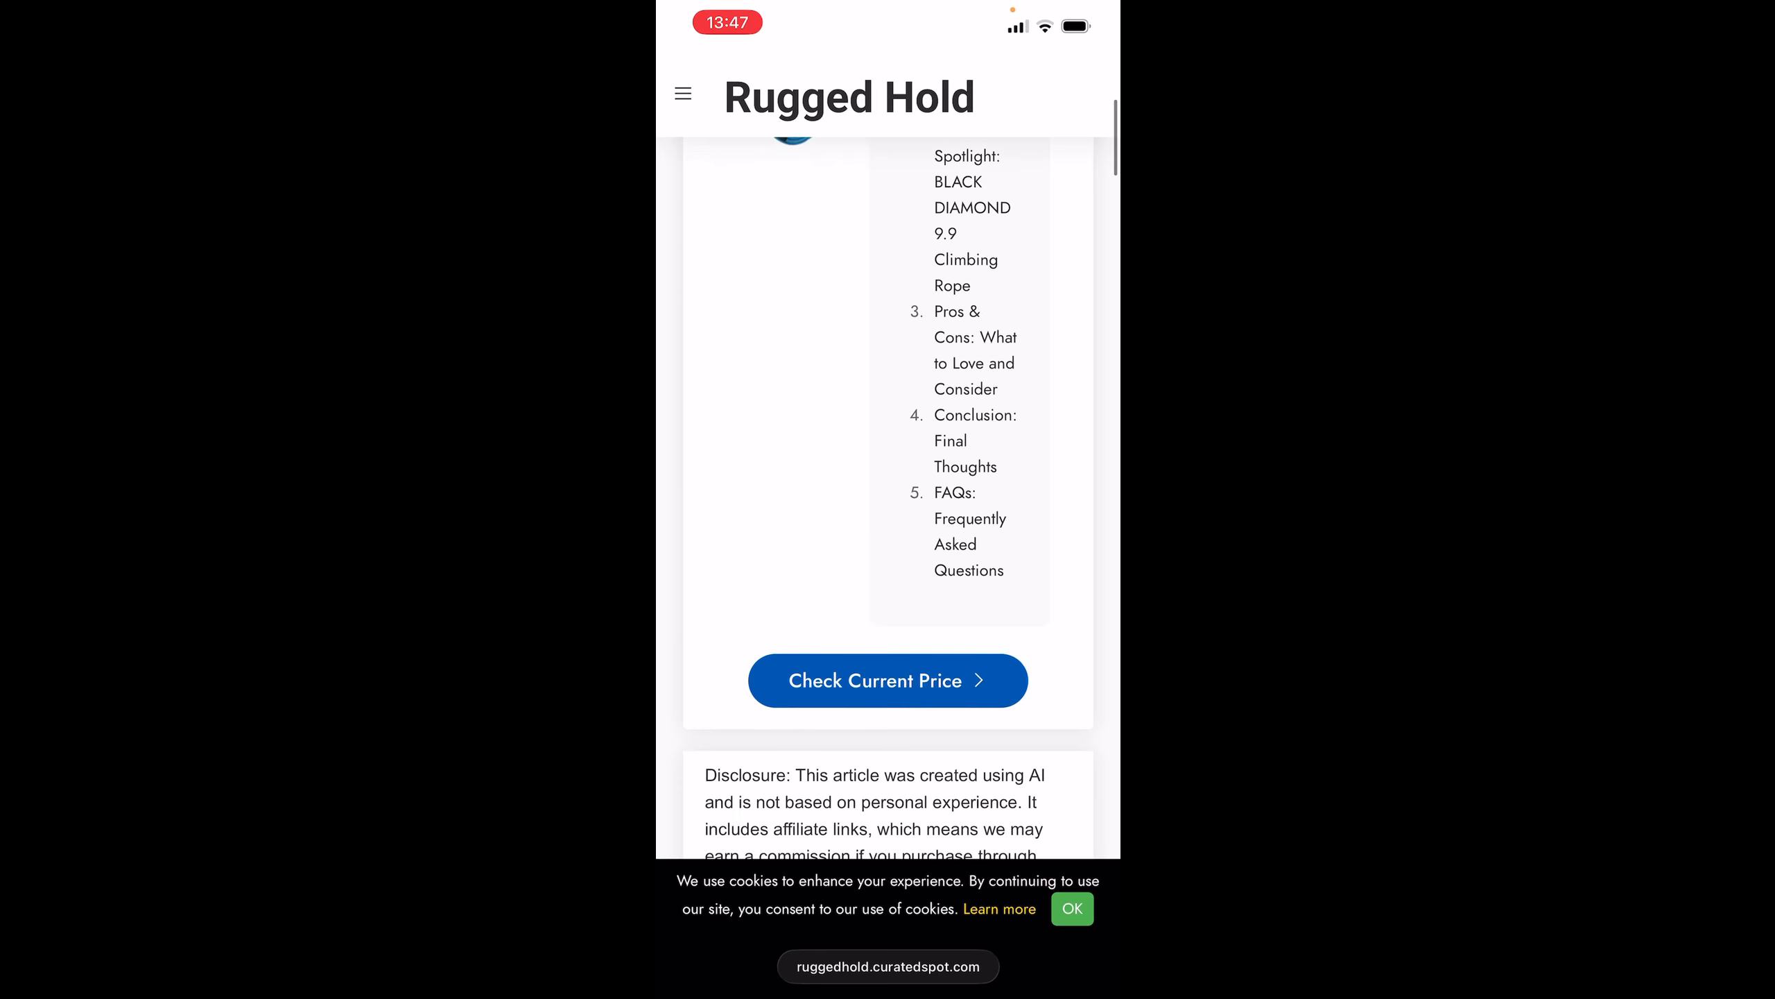
{"action": "scroll", "coordinate": [888, 490], "scroll_direction": "down", "scroll_amount": 20}
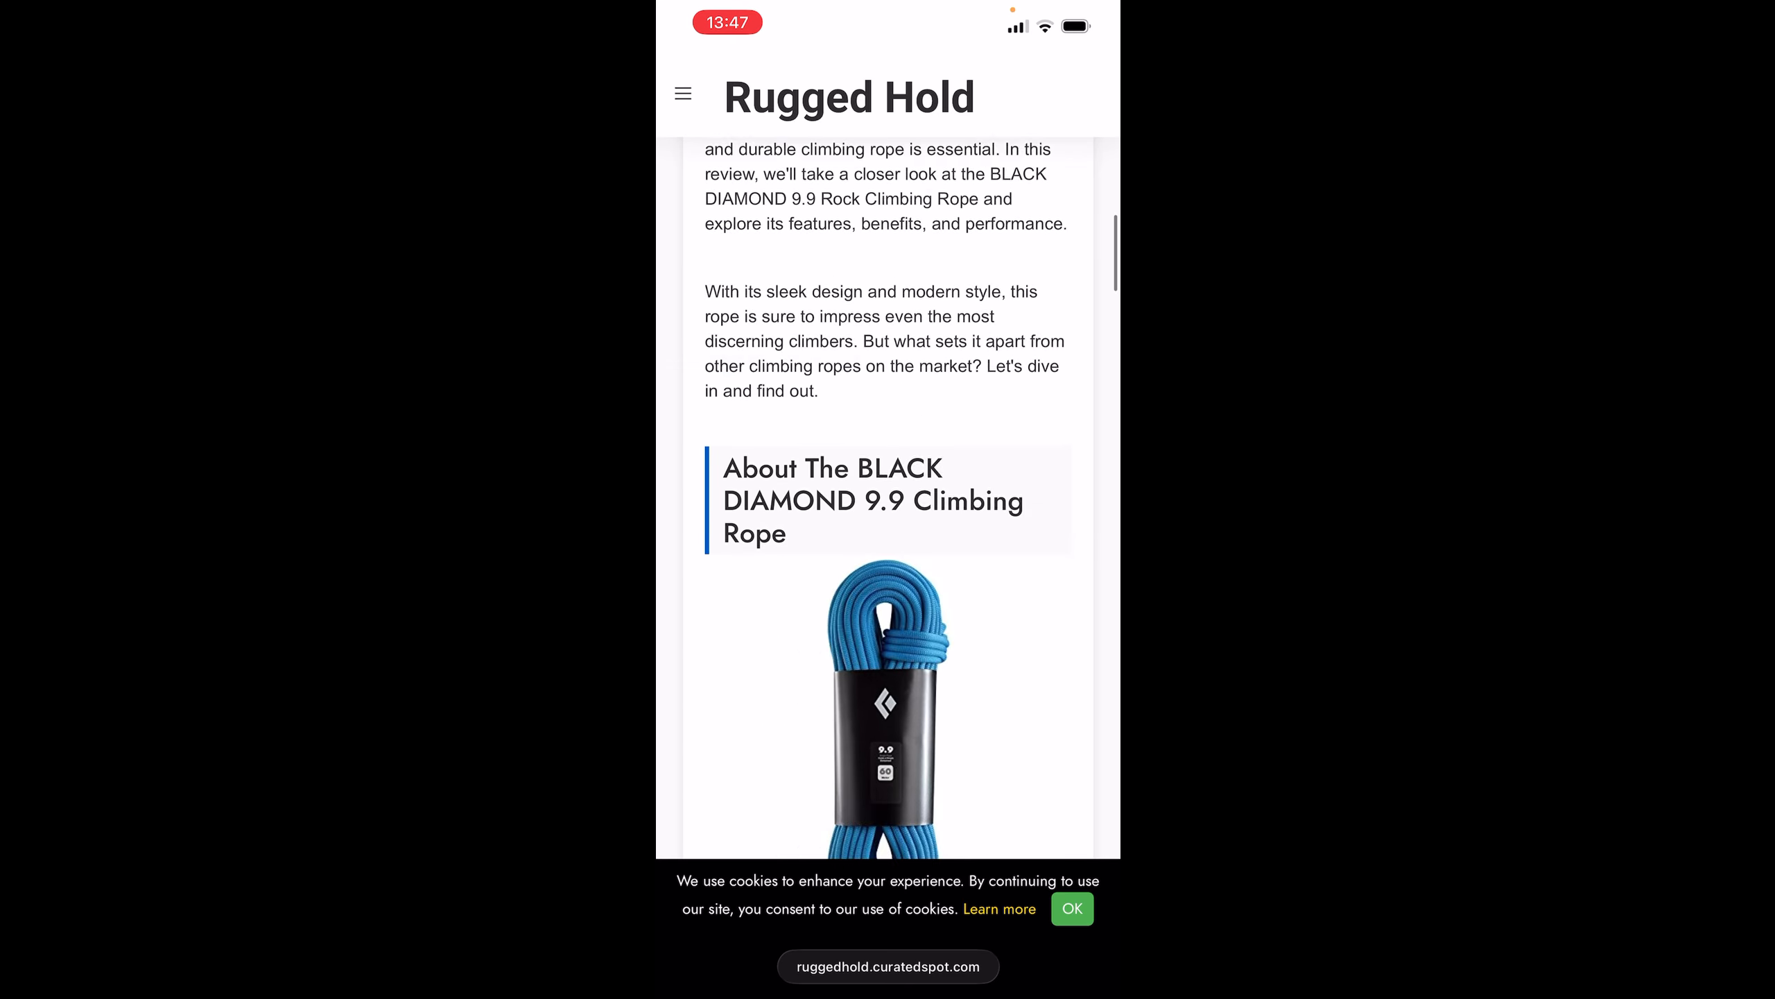
{"action": "scroll", "coordinate": [888, 489], "scroll_direction": "down", "scroll_amount": 20}
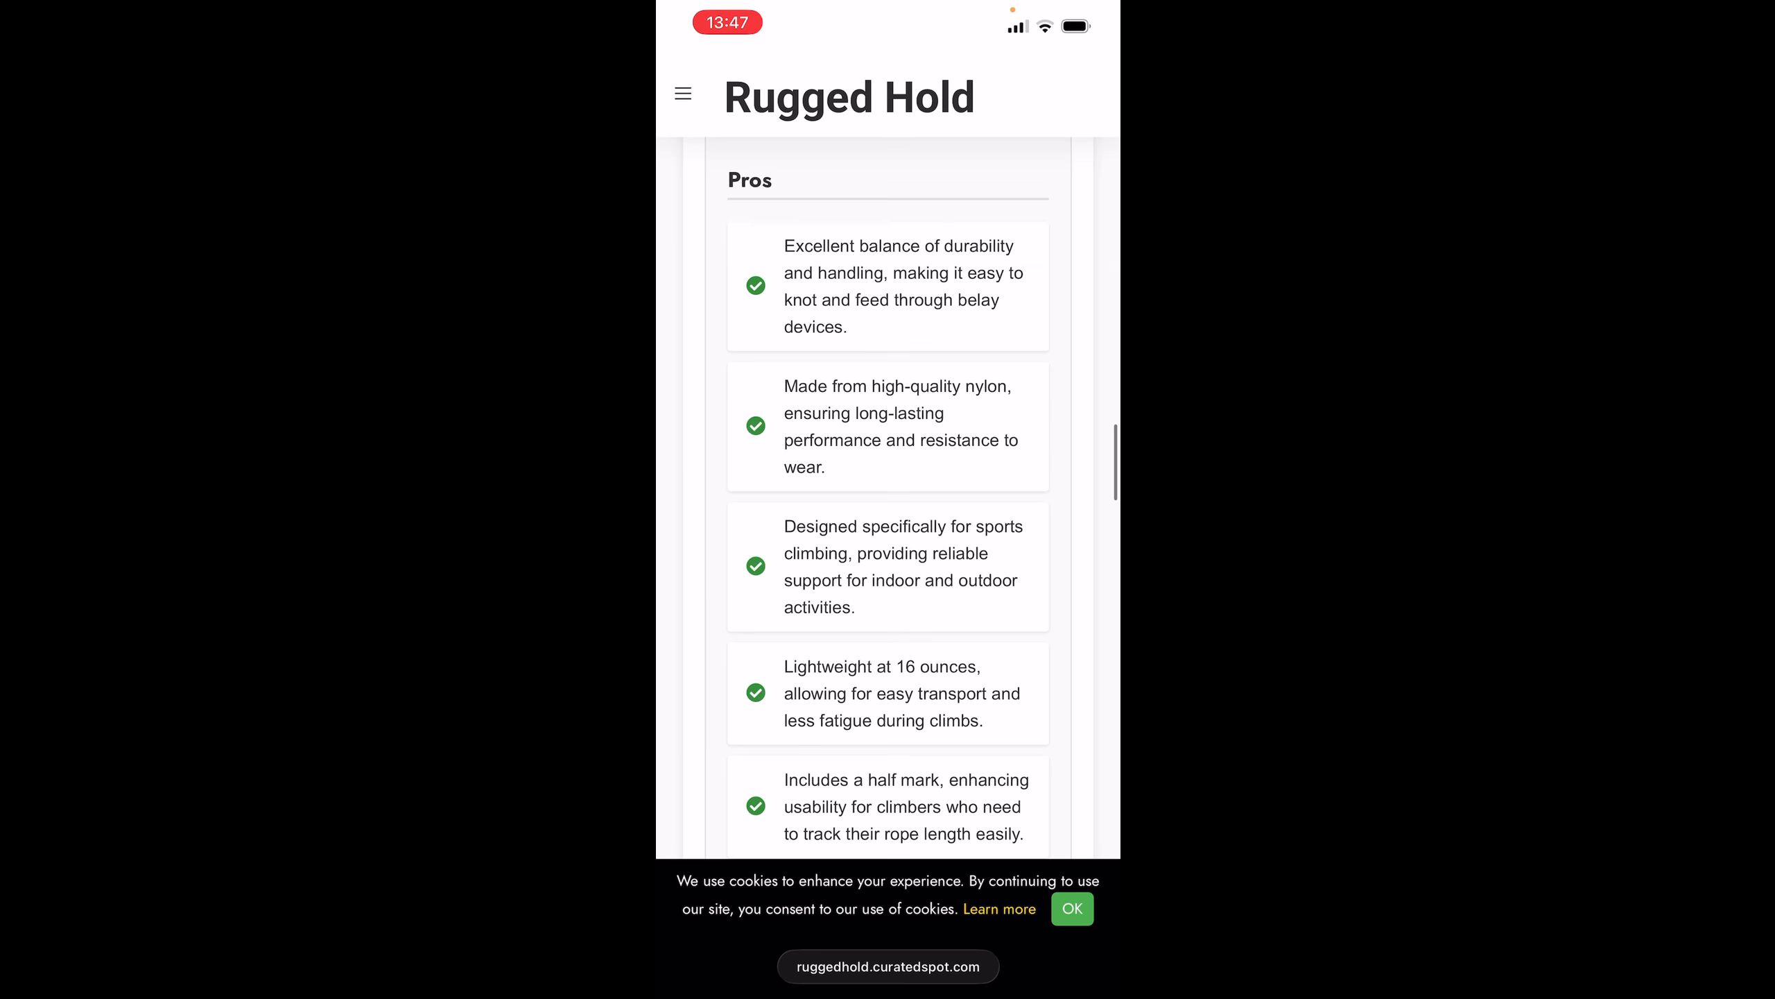
{"action": "scroll", "coordinate": [887, 490], "scroll_direction": "down", "scroll_amount": 15}
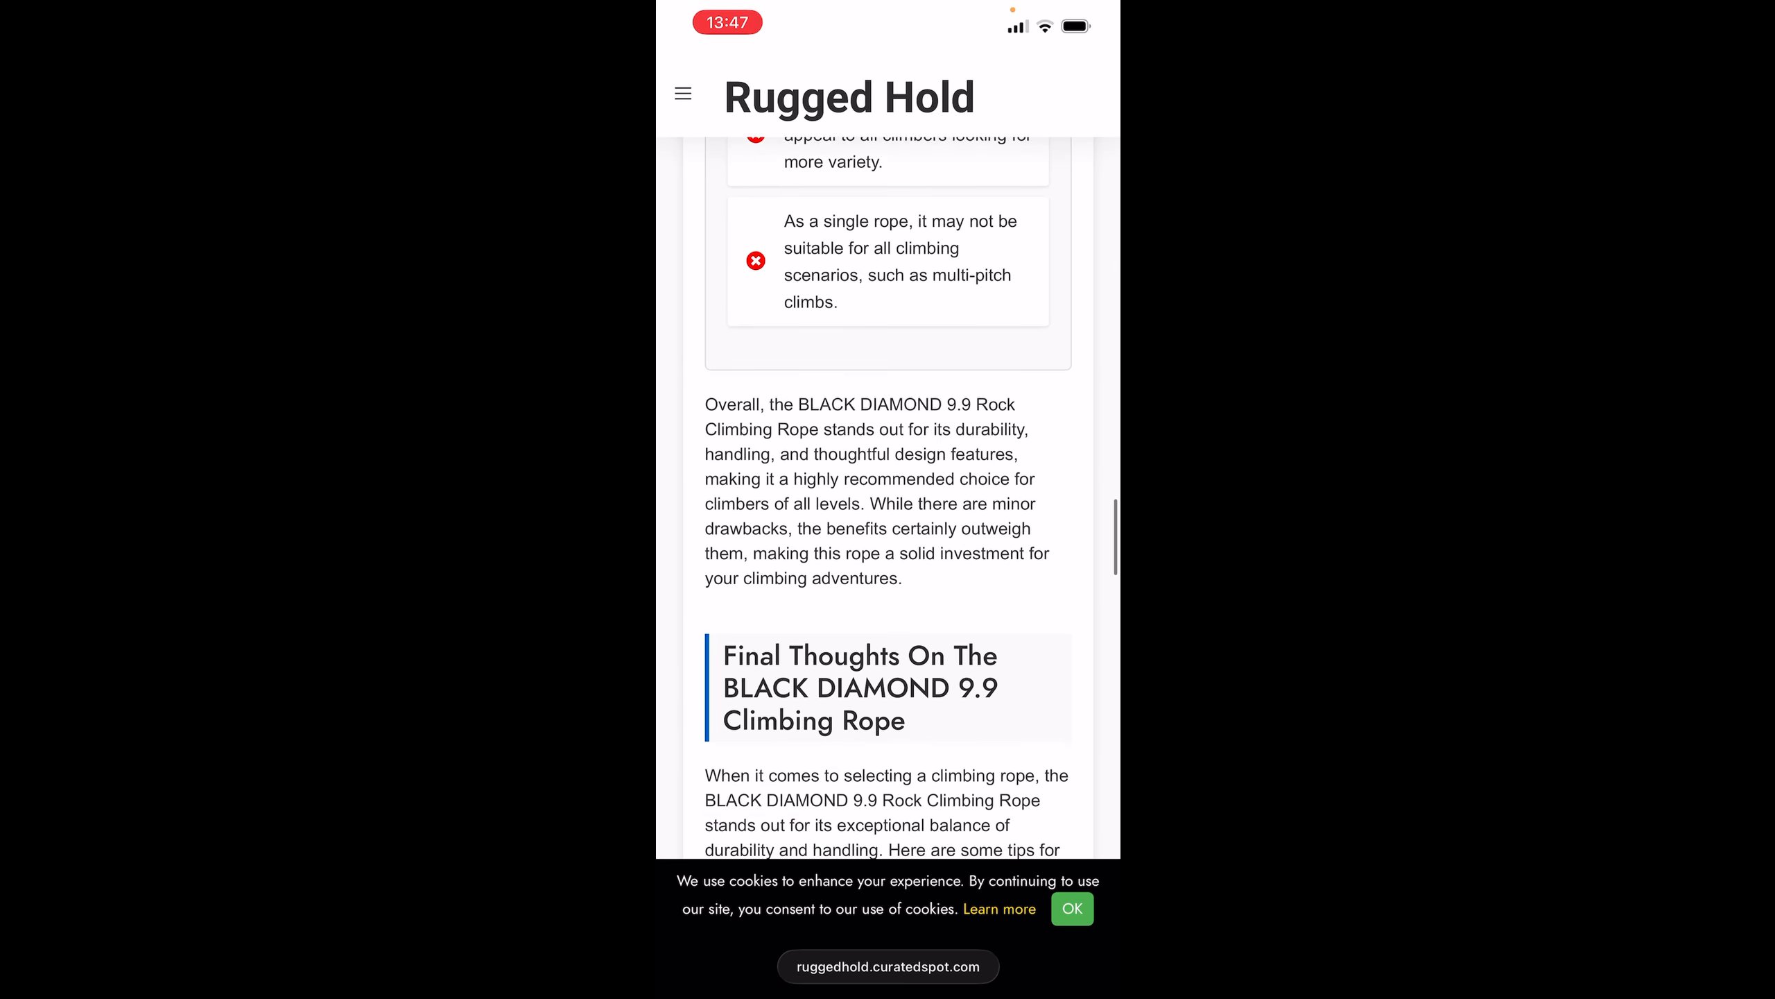
{"action": "scroll", "coordinate": [887, 489], "scroll_direction": "down", "scroll_amount": 20}
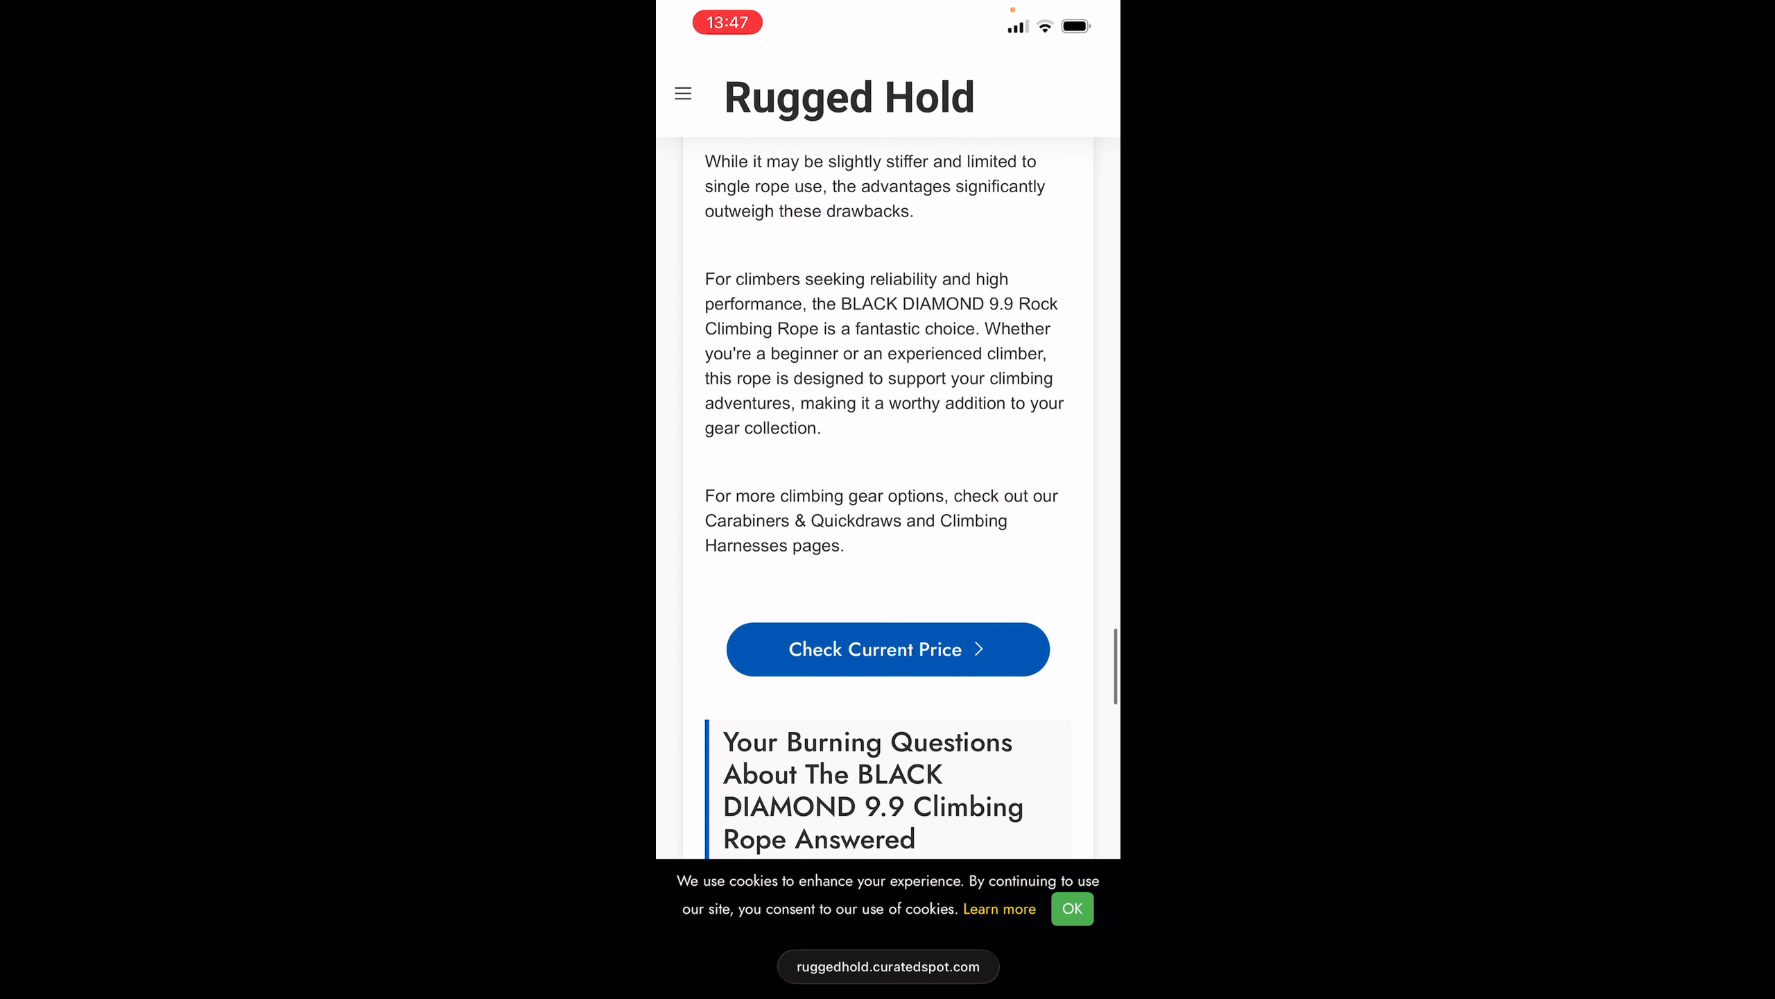
{"action": "scroll", "coordinate": [888, 489], "scroll_direction": "down", "scroll_amount": 10}
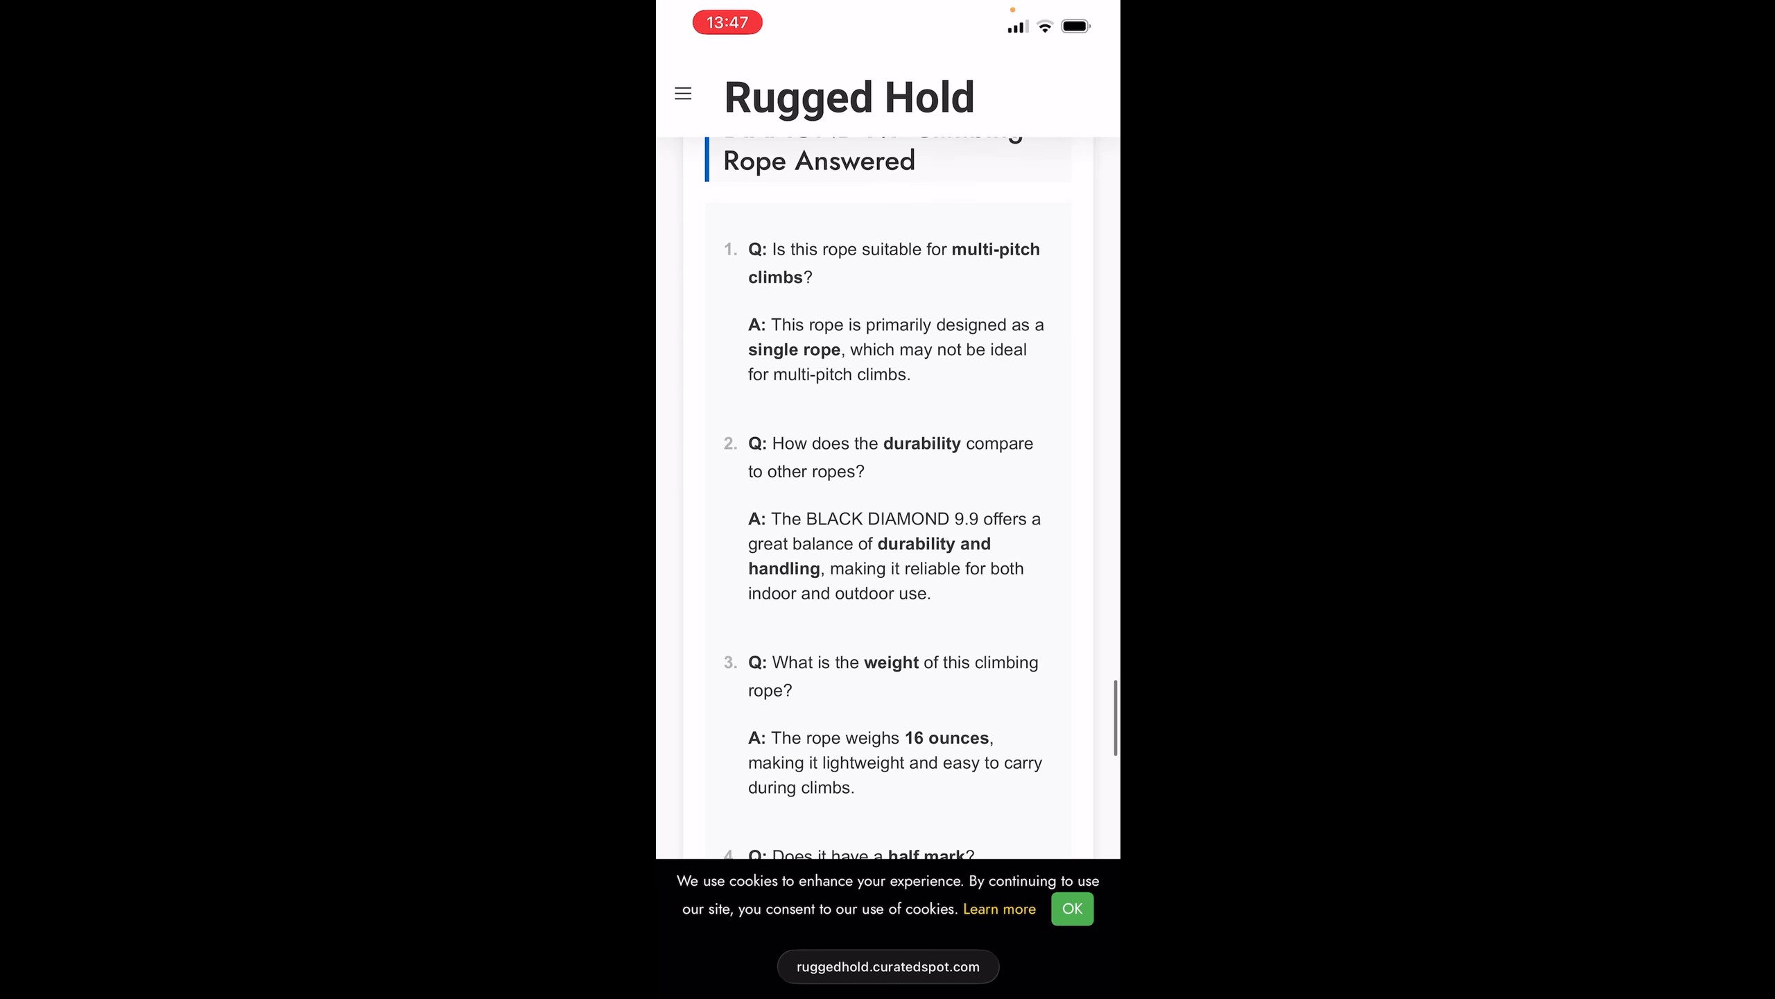
{"action": "scroll", "coordinate": [887, 489], "scroll_direction": "down", "scroll_amount": 10}
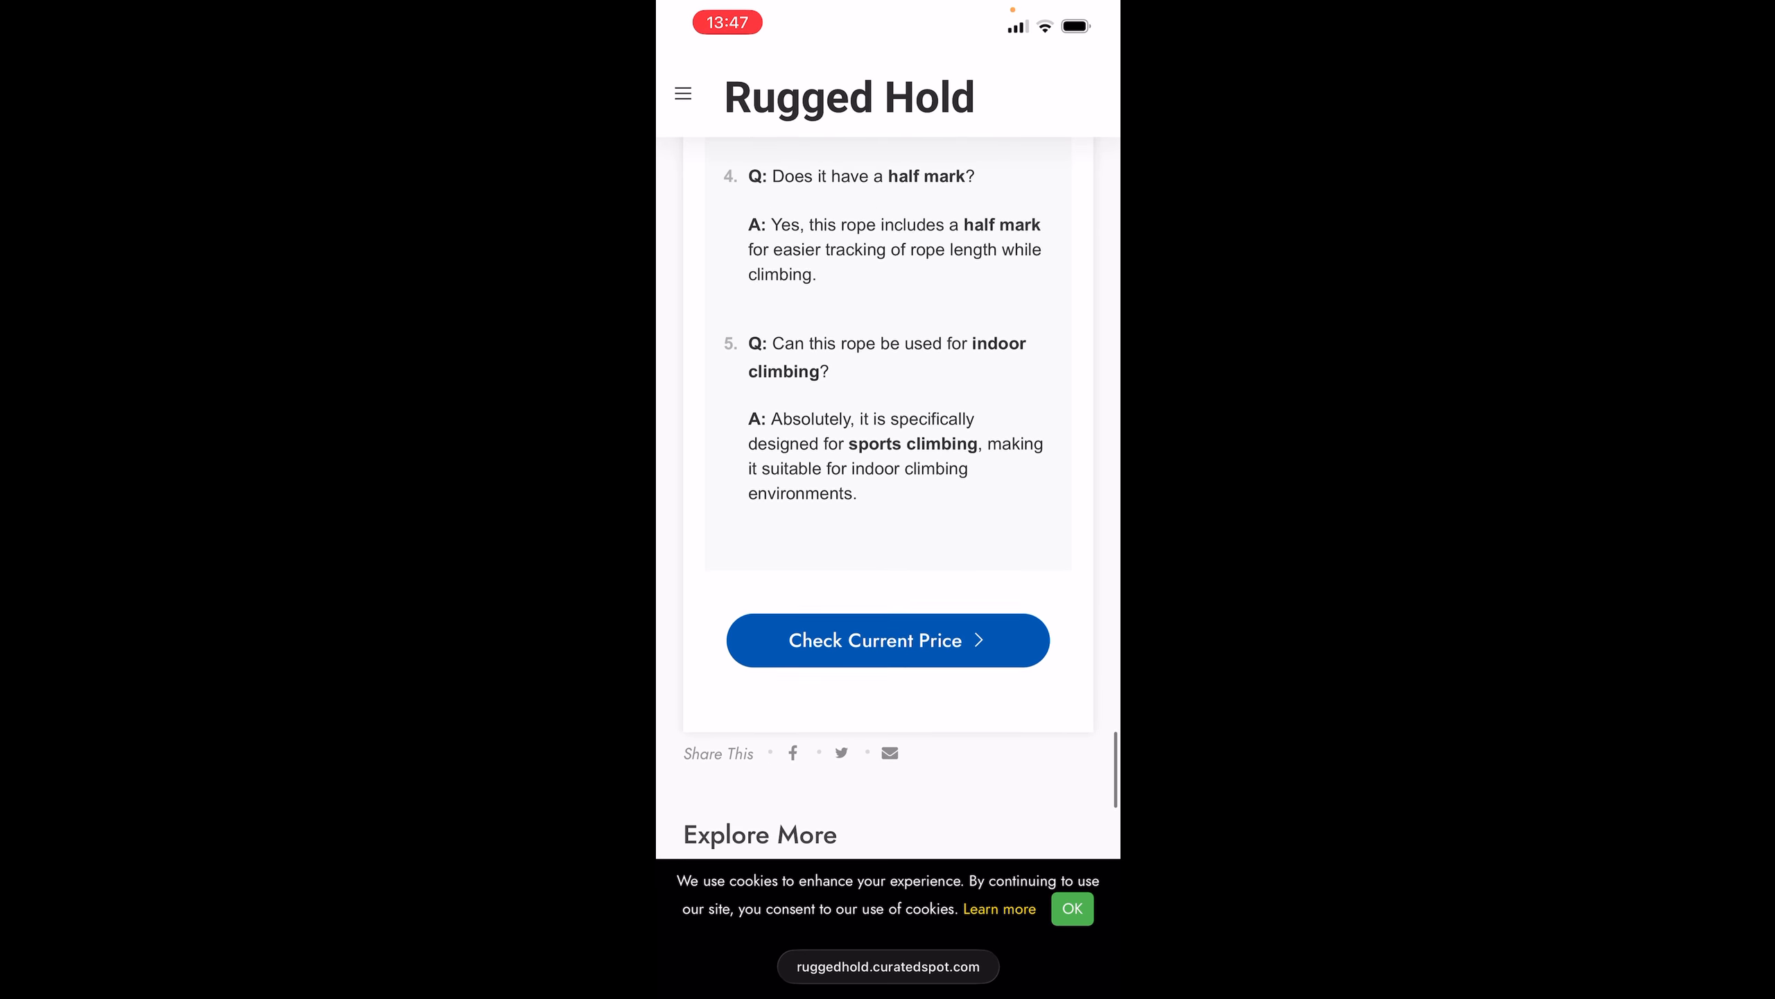